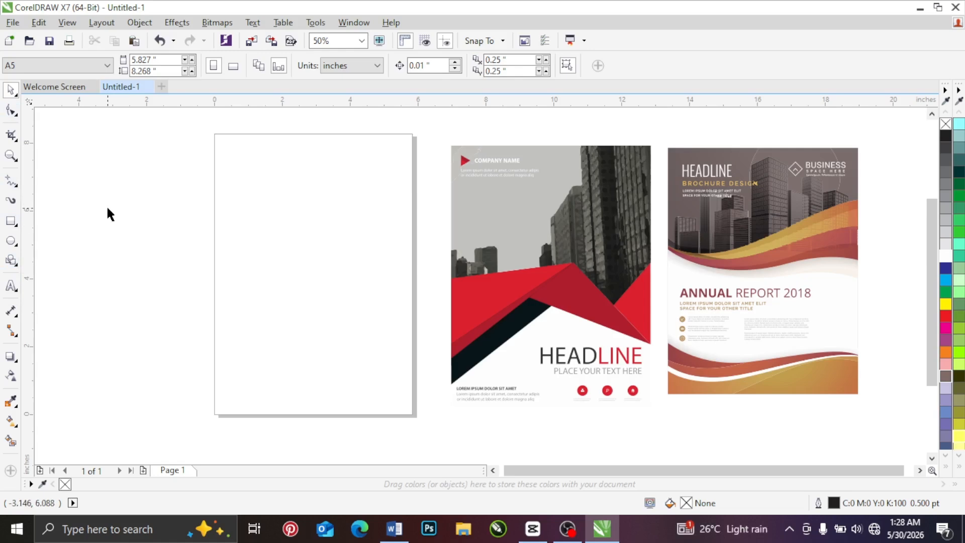
Step: Draw a rectangle about 2.85 by 2.88 inches beside the page and move it across the page's left edge
{"action": "left_click", "coordinate": [11, 221]}
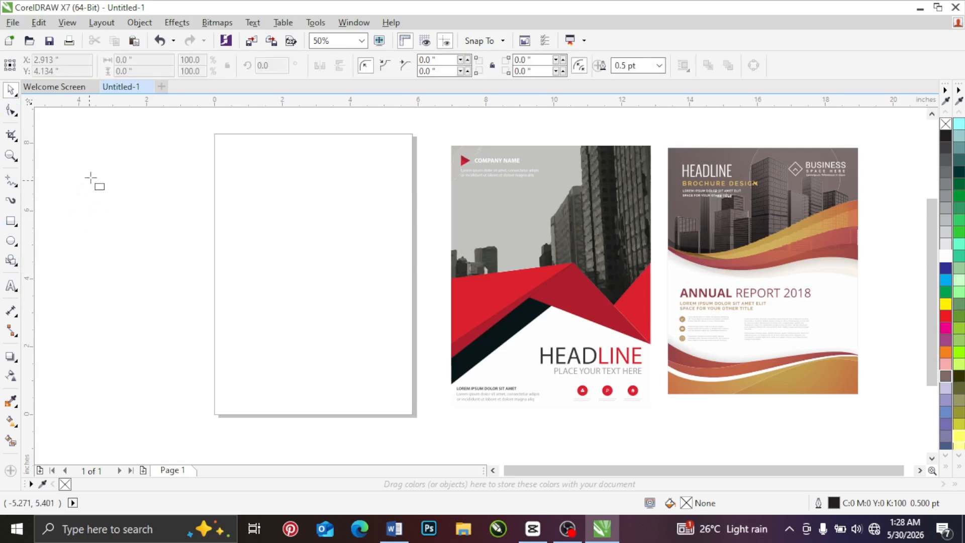
{"action": "left_click_drag", "start_coordinate": [92, 174], "coordinate": [189, 273]}
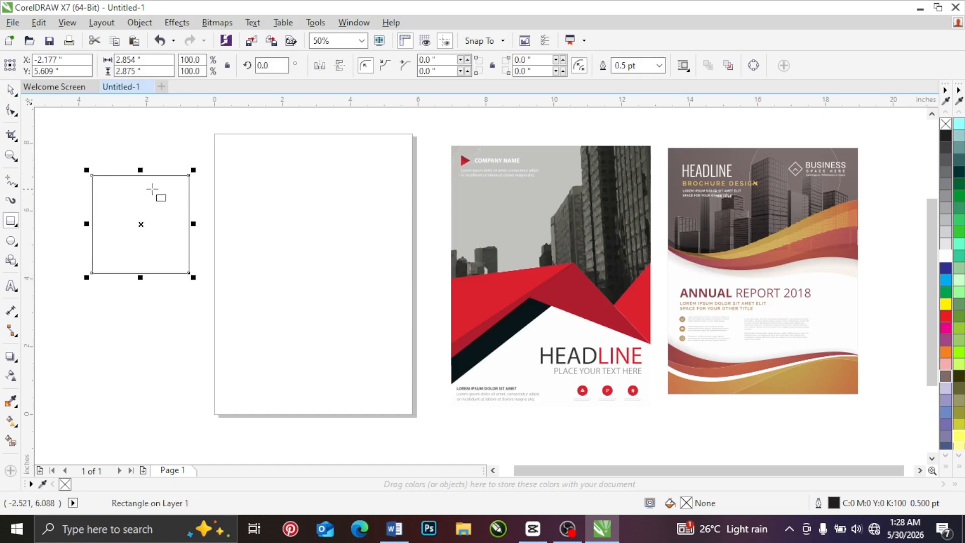
{"action": "left_click", "coordinate": [11, 91]}
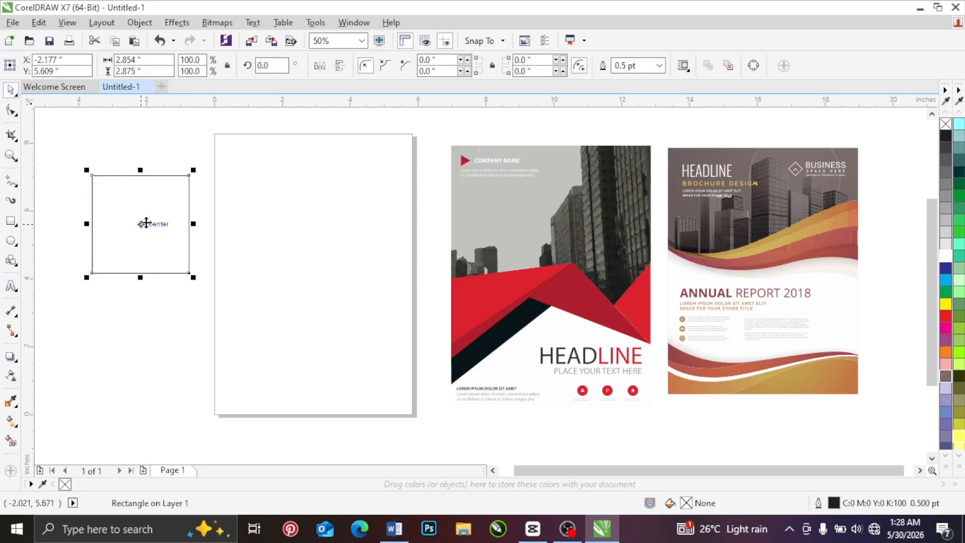
{"action": "left_click_drag", "start_coordinate": [151, 211], "coordinate": [211, 196]}
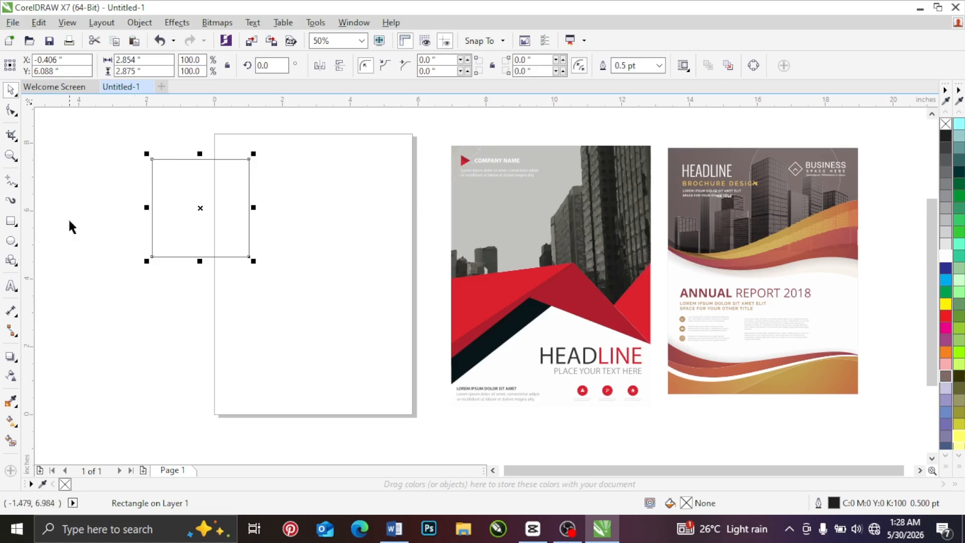
Step: Draw a right triangle about 3.5 by 3.4 inches below the rectangle and a teardrop about 2.5 by 3.2 inches on the page
{"action": "left_click", "coordinate": [11, 260]}
{"action": "left_click_drag", "start_coordinate": [100, 240], "coordinate": [229, 365]}
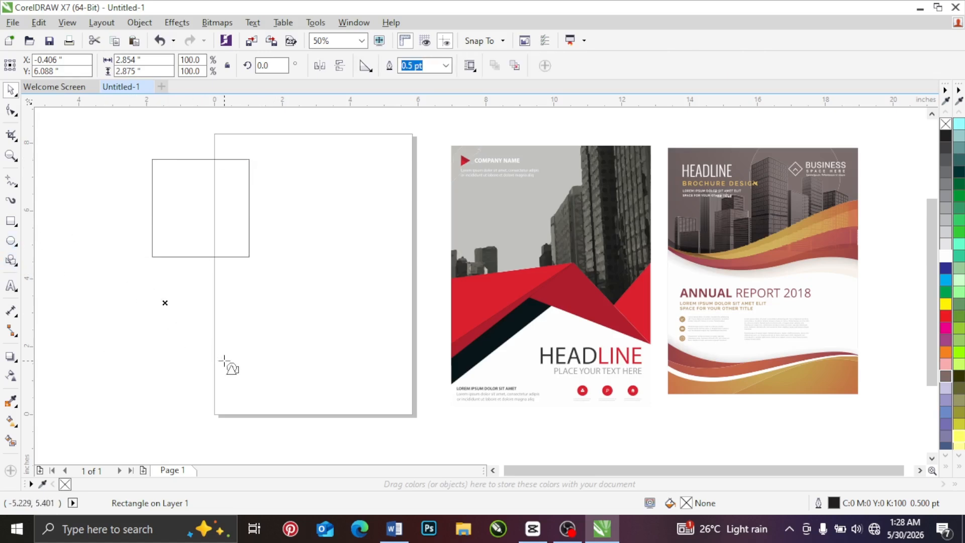
{"action": "left_click", "coordinate": [366, 65]}
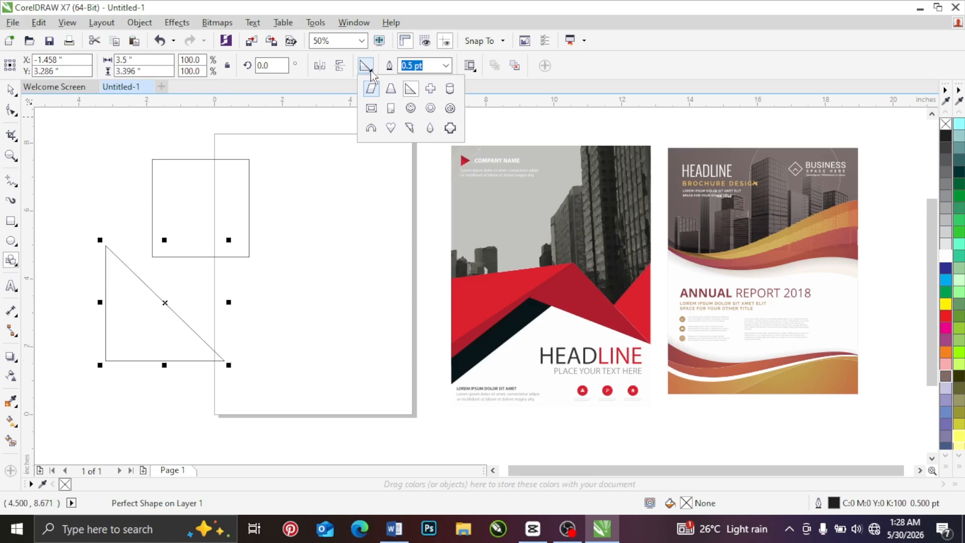
{"action": "left_click", "coordinate": [429, 128]}
{"action": "left_click_drag", "start_coordinate": [259, 268], "coordinate": [346, 378]}
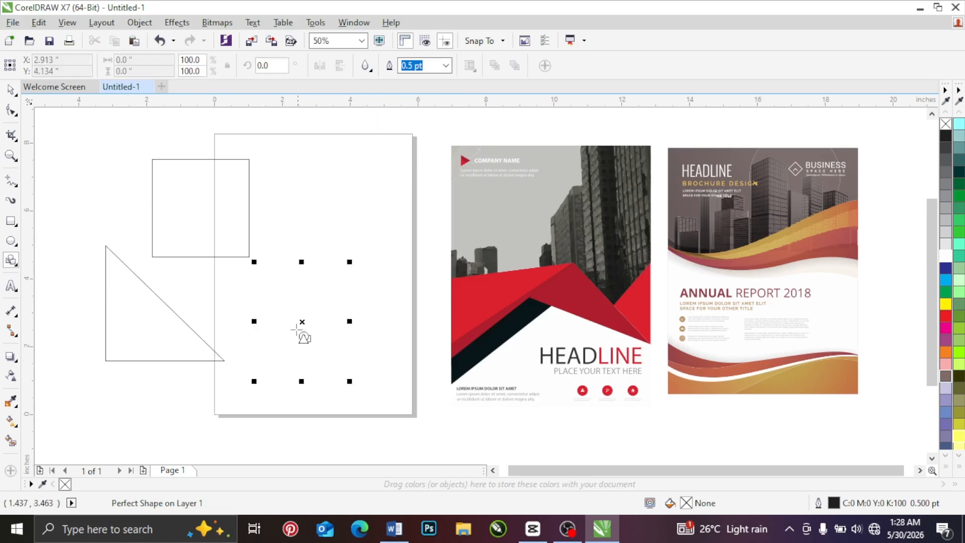
{"action": "left_click", "coordinate": [11, 90]}
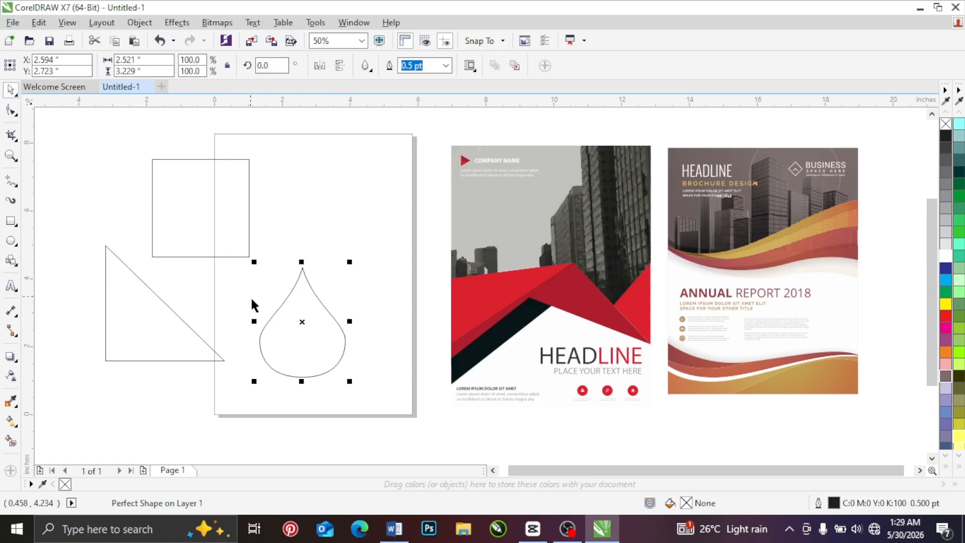
Step: Stretch the teardrop to about 3.52 inches tall and move the rectangle and triangle toward the area left of the page
{"action": "left_click_drag", "start_coordinate": [274, 371], "coordinate": [281, 328]}
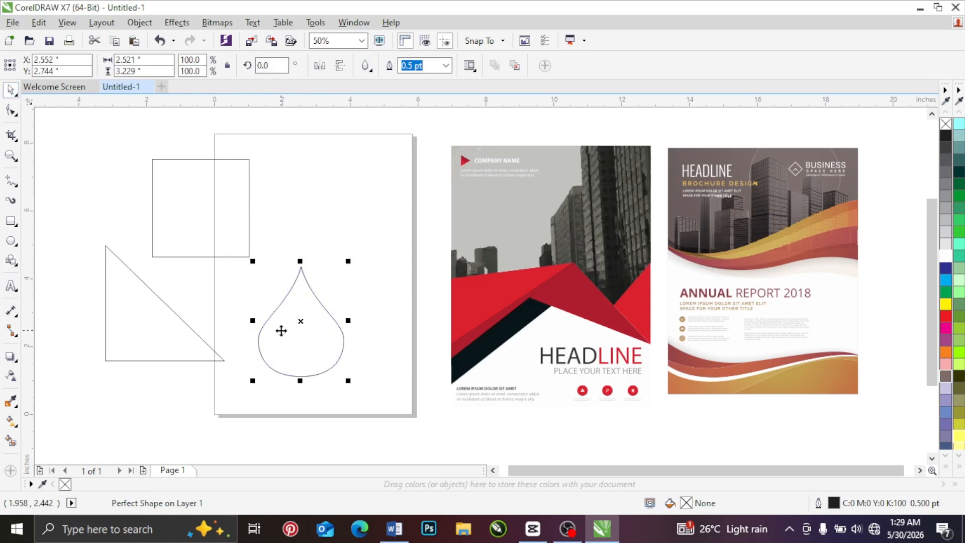
{"action": "mouse_move", "coordinate": [301, 259]}
{"action": "left_mouse_down"}
{"action": "mouse_move", "coordinate": [310, 231]}
{"action": "mouse_move", "coordinate": [312, 251]}
{"action": "left_mouse_up"}
{"action": "mouse_move", "coordinate": [118, 310]}
{"action": "left_mouse_down"}
{"action": "mouse_move", "coordinate": [114, 275]}
{"action": "mouse_move", "coordinate": [110, 294]}
{"action": "left_mouse_up"}
{"action": "left_click_drag", "start_coordinate": [168, 192], "coordinate": [197, 162]}
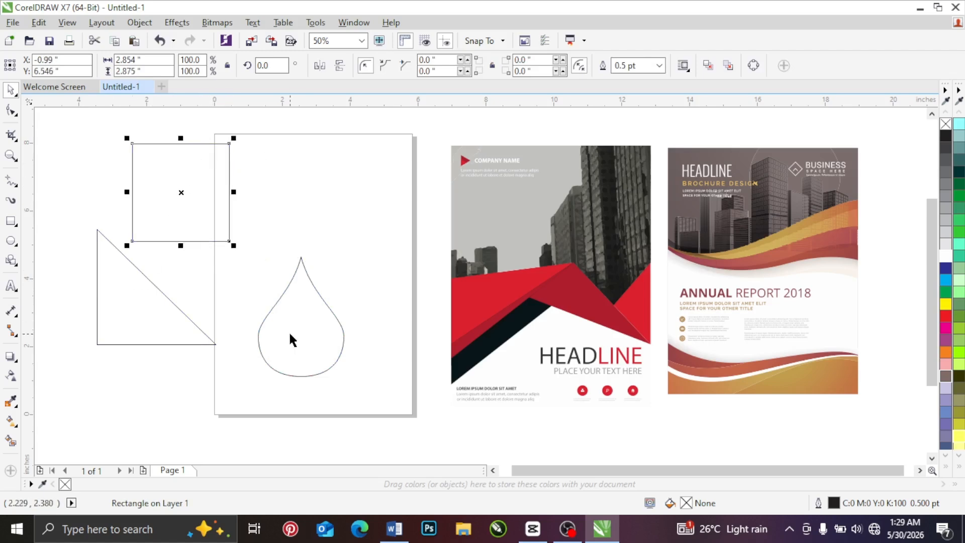
{"action": "left_click_drag", "start_coordinate": [156, 280], "coordinate": [157, 311]}
{"action": "left_click_drag", "start_coordinate": [283, 341], "coordinate": [271, 315]}
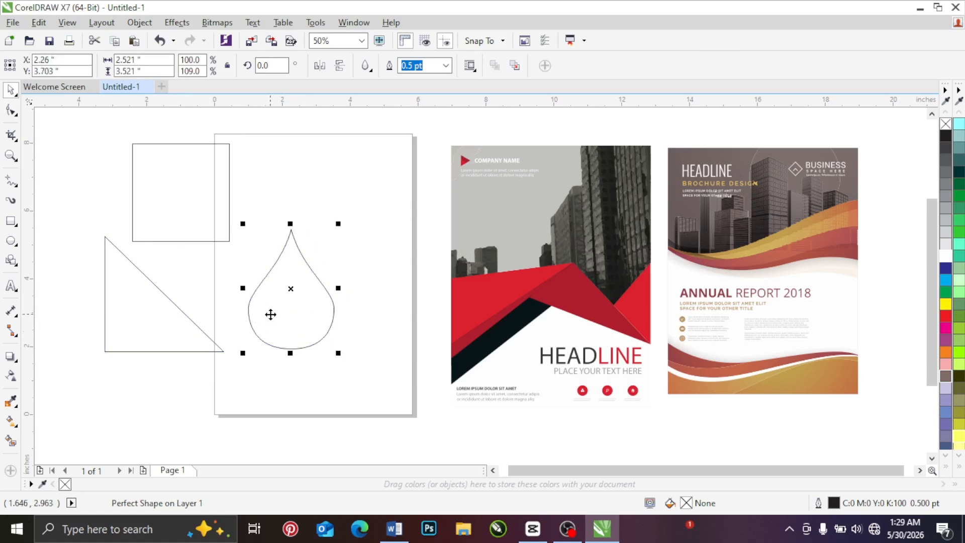
{"action": "left_click_drag", "start_coordinate": [121, 291], "coordinate": [117, 308]}
{"action": "left_click", "coordinate": [165, 206]}
{"action": "left_click_drag", "start_coordinate": [166, 207], "coordinate": [134, 205]}
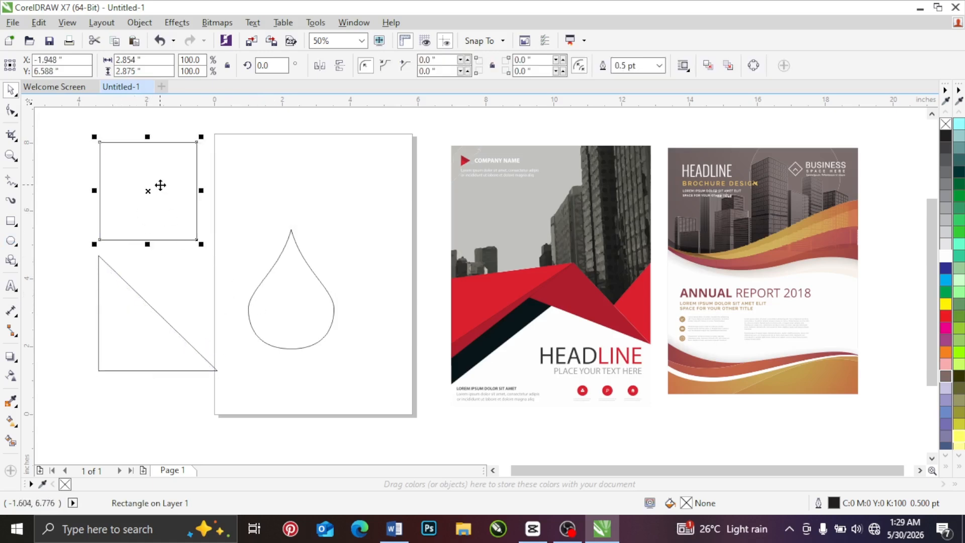
Step: Move the teardrop to the lower part of the page and the rectangle to the upper part above it
{"action": "left_click_drag", "start_coordinate": [273, 299], "coordinate": [267, 359]}
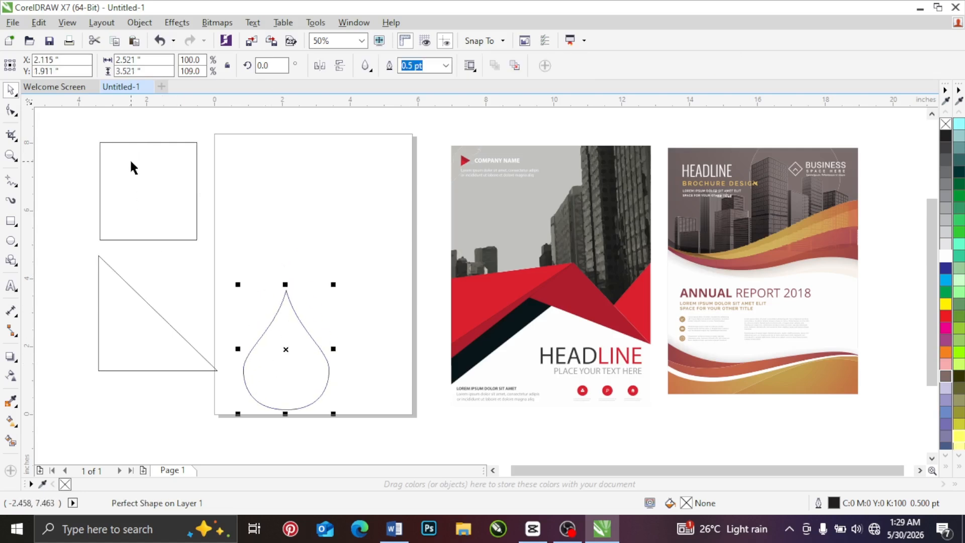
{"action": "left_click", "coordinate": [129, 158]}
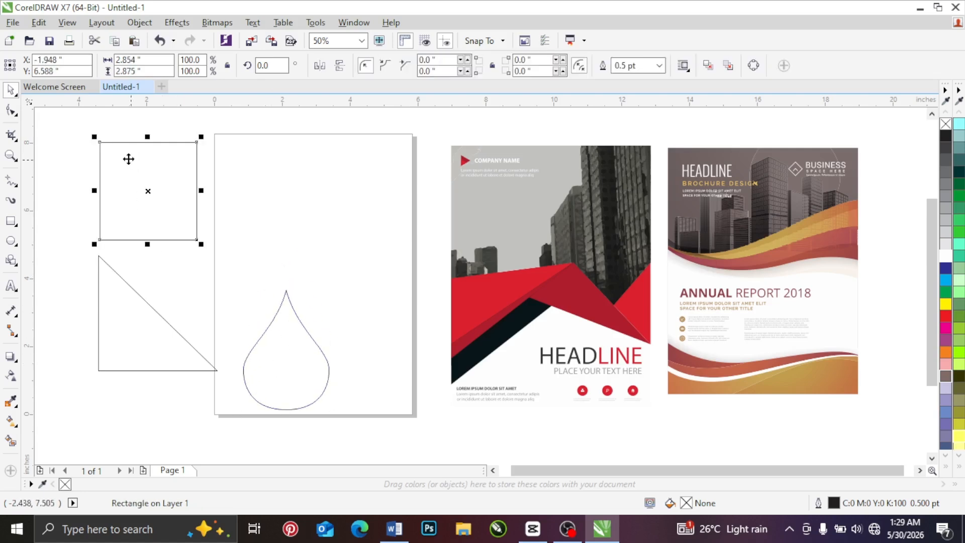
{"action": "left_click", "coordinate": [126, 167]}
{"action": "left_click_drag", "start_coordinate": [125, 167], "coordinate": [278, 176]}
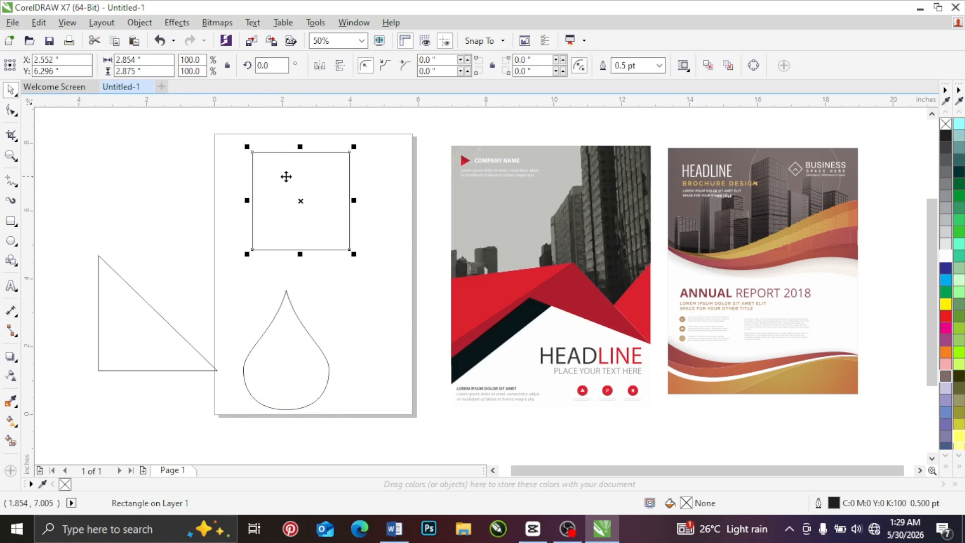
Step: Move the rectangle slightly down on the page and enlarge it proportionally to about 3.0 by 3.02 inches
{"action": "left_click", "coordinate": [274, 360]}
{"action": "left_click", "coordinate": [126, 314]}
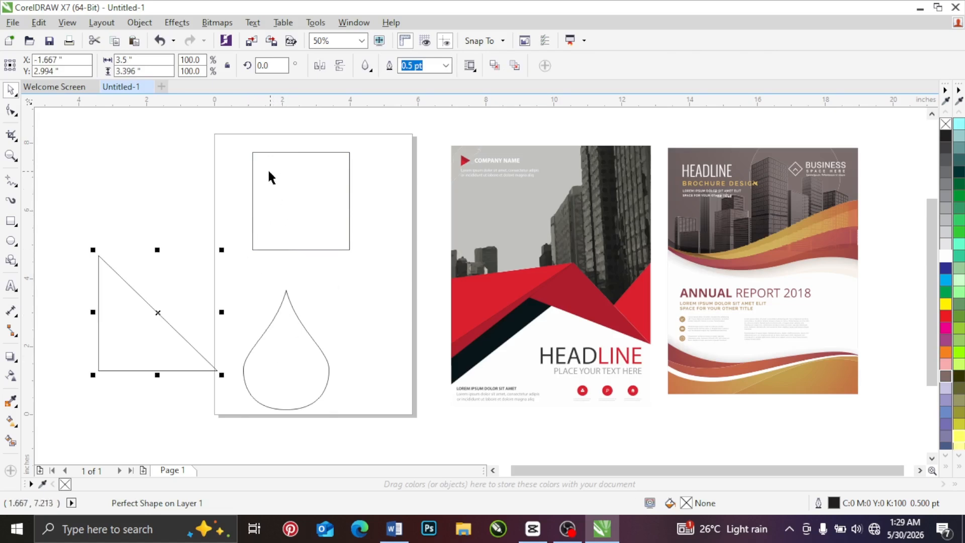
{"action": "left_click", "coordinate": [273, 214]}
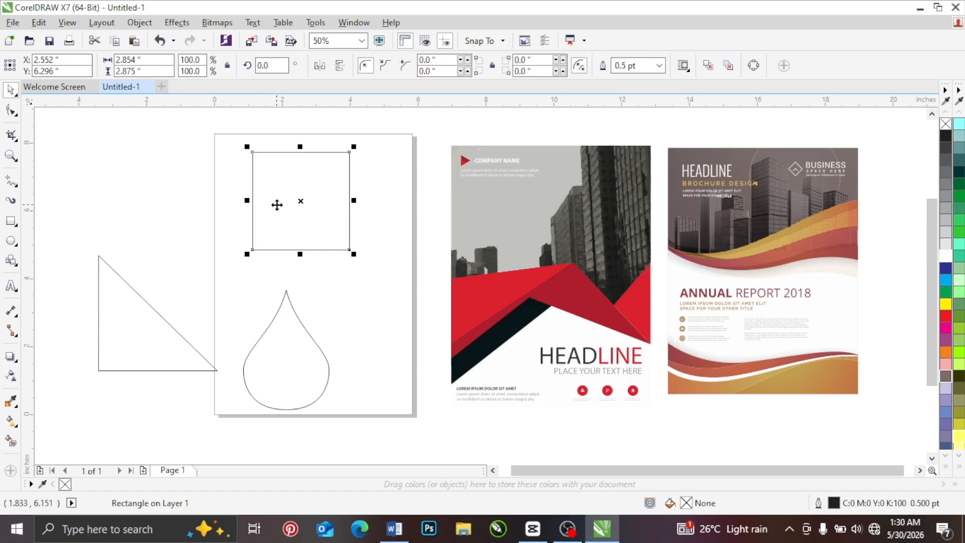
{"action": "left_click_drag", "start_coordinate": [283, 187], "coordinate": [294, 207]}
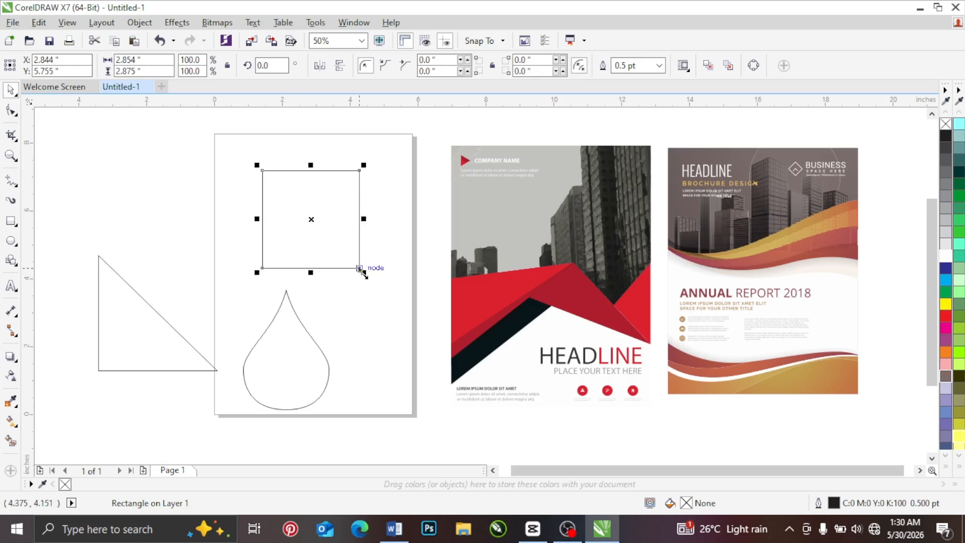
{"action": "mouse_move", "coordinate": [363, 271]}
{"action": "left_mouse_down"}
{"action": "mouse_move", "coordinate": [372, 287]}
{"action": "mouse_move", "coordinate": [368, 278]}
{"action": "left_mouse_up"}
{"action": "mouse_move", "coordinate": [300, 201]}
{"action": "left_mouse_down"}
{"action": "mouse_move", "coordinate": [295, 185]}
{"action": "mouse_move", "coordinate": [301, 203]}
{"action": "left_mouse_up"}
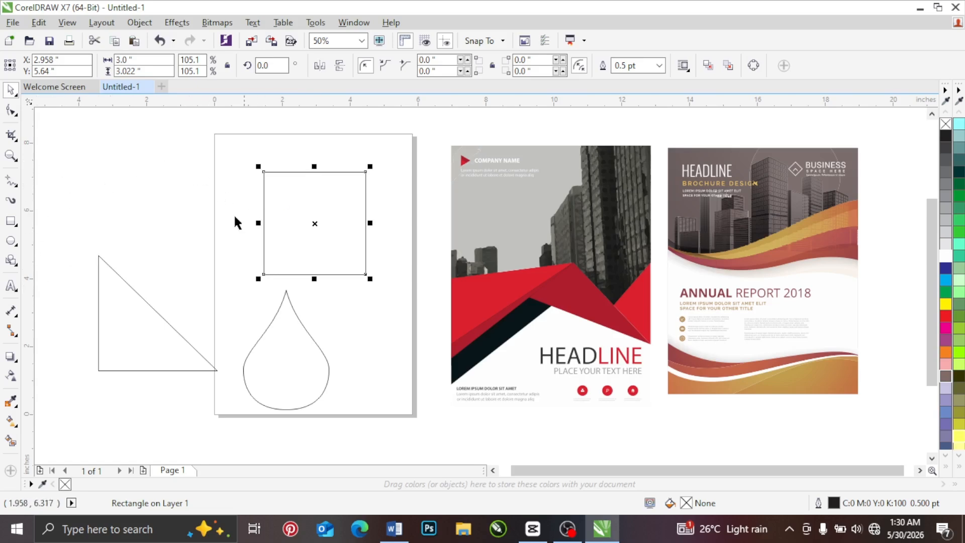
Step: Move the triangle completely off the page and shift the rectangle toward the page's upper-left area
{"action": "left_click_drag", "start_coordinate": [134, 312], "coordinate": [113, 328]}
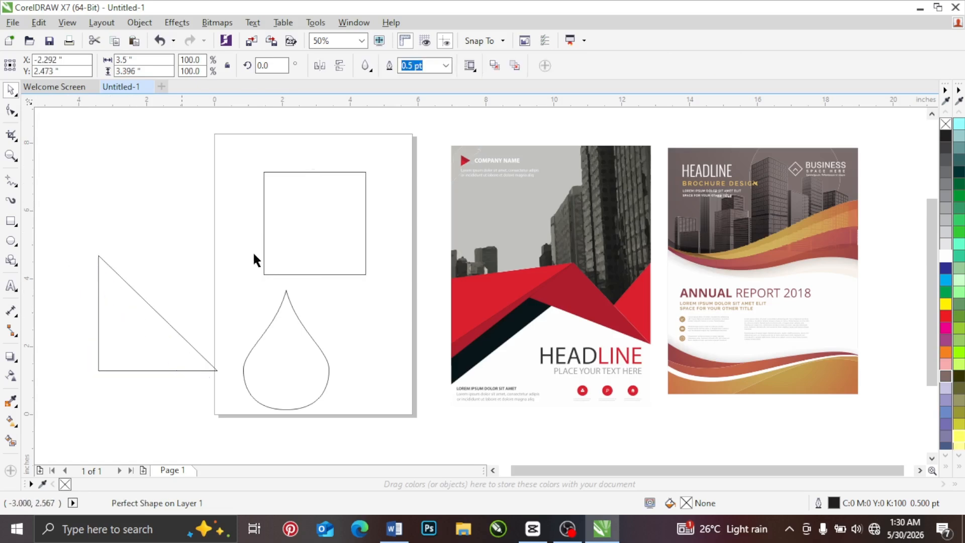
{"action": "left_click_drag", "start_coordinate": [292, 217], "coordinate": [260, 206]}
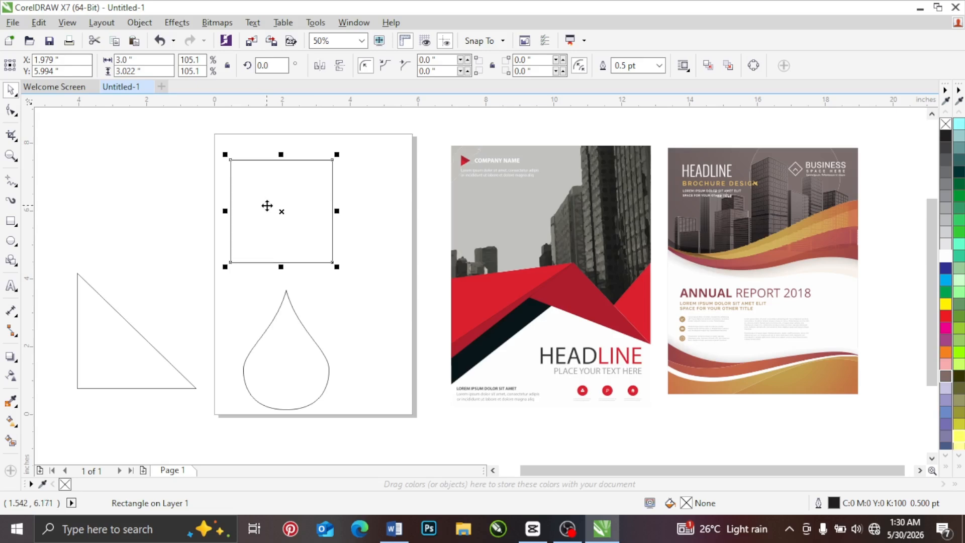
{"action": "right_click", "coordinate": [267, 205]}
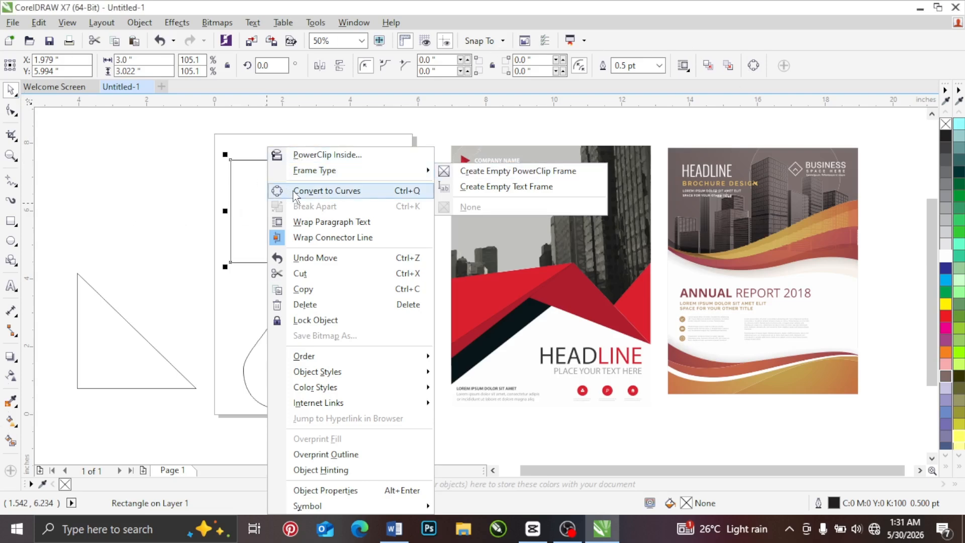
{"action": "left_click", "coordinate": [186, 158]}
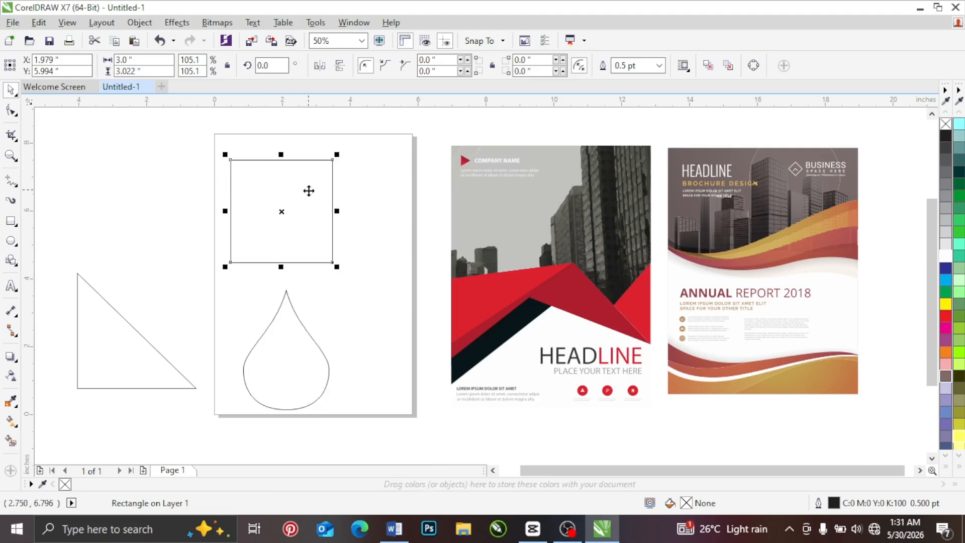
Step: Place a copy of the rectangle left of the page, above the triangle, and compare it with the original
{"action": "left_click_drag", "start_coordinate": [309, 191], "coordinate": [160, 198]}
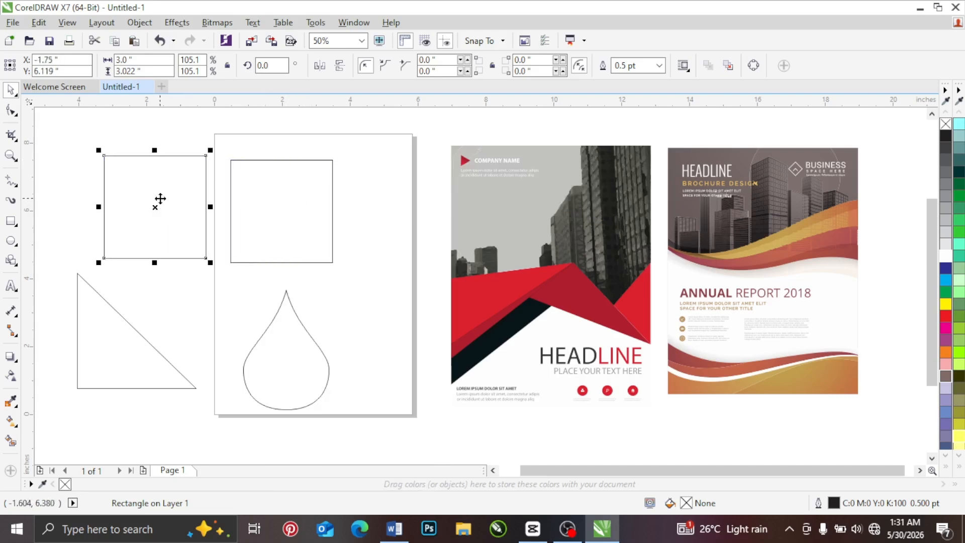
{"action": "left_click", "coordinate": [258, 179]}
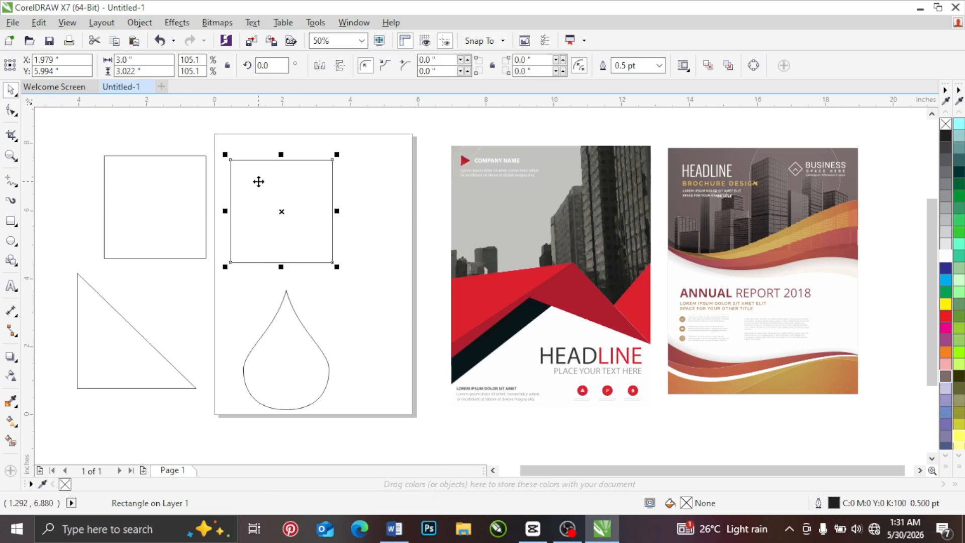
{"action": "left_click", "coordinate": [171, 185]}
{"action": "left_click", "coordinate": [266, 184]}
{"action": "left_click", "coordinate": [154, 180]}
{"action": "left_click", "coordinate": [268, 183]}
{"action": "left_click", "coordinate": [151, 188]}
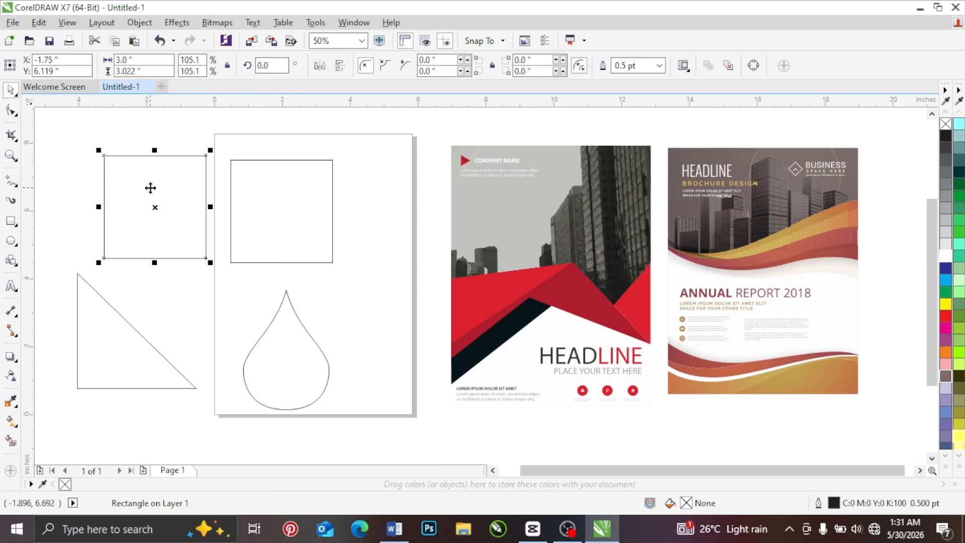
Step: Convert the rectangle on the page to curves and display its nodes with the Shape tool
{"action": "left_click", "coordinate": [11, 110]}
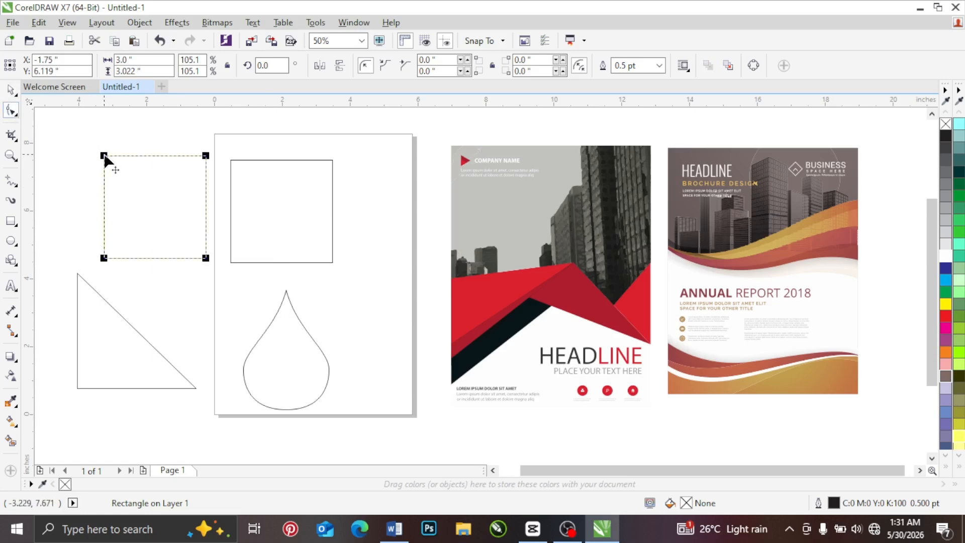
{"action": "left_click", "coordinate": [248, 174]}
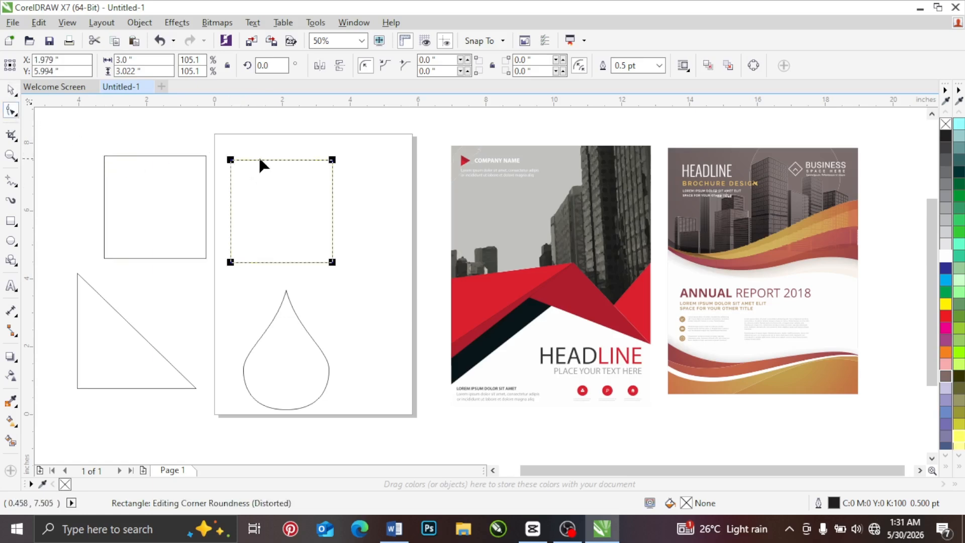
{"action": "left_click", "coordinate": [11, 89]}
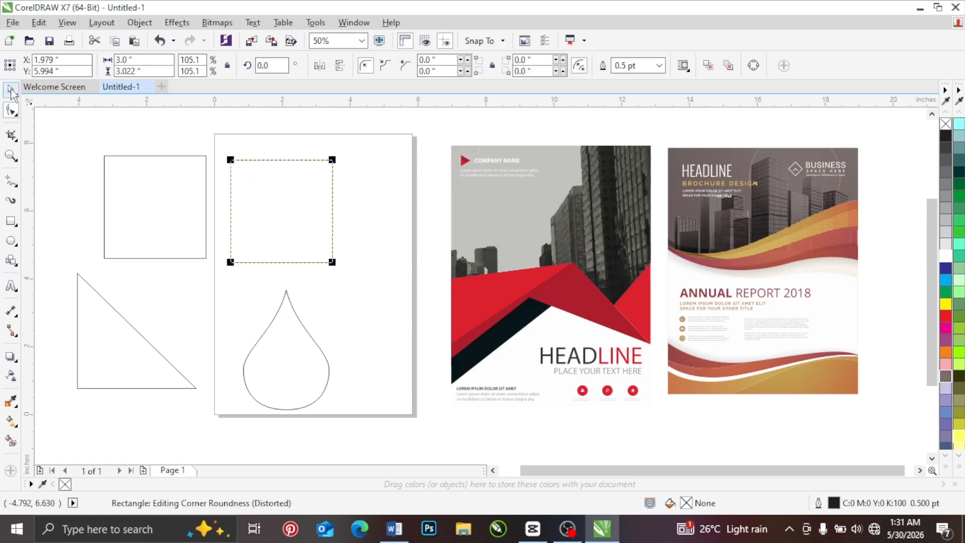
{"action": "right_click", "coordinate": [267, 194]}
{"action": "left_click", "coordinate": [325, 192]}
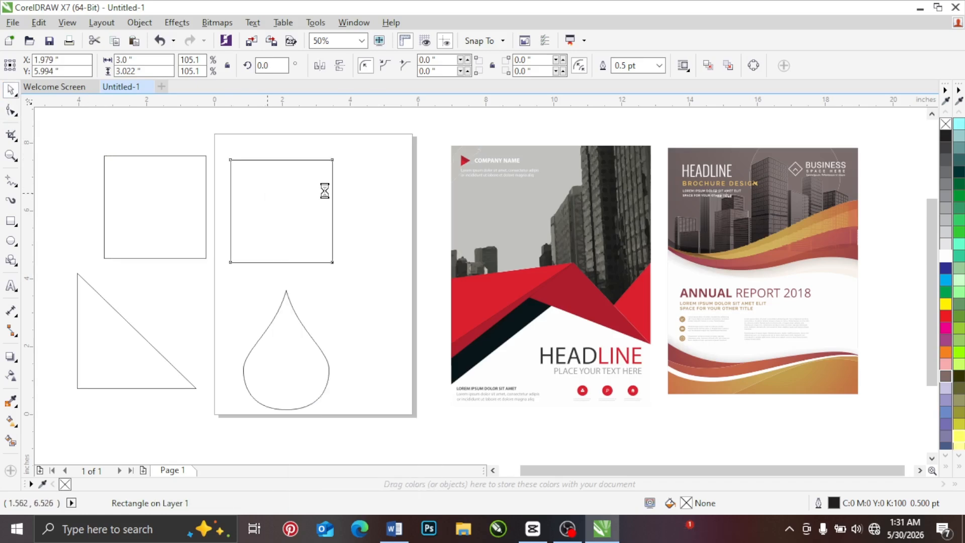
{"action": "left_click", "coordinate": [10, 110]}
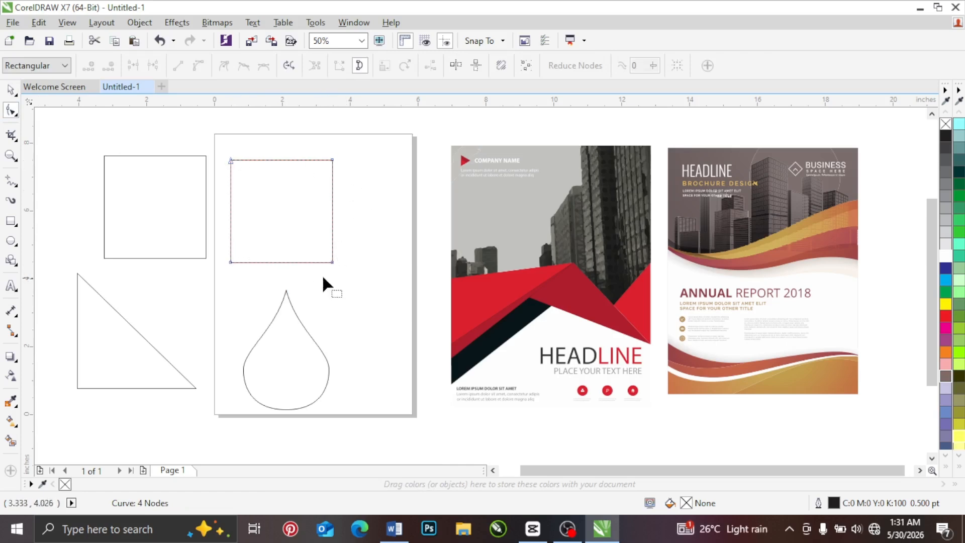
Step: Compare the nodes of the unconverted rectangle copy with those of the rectangle converted to curves
{"action": "left_click", "coordinate": [153, 200]}
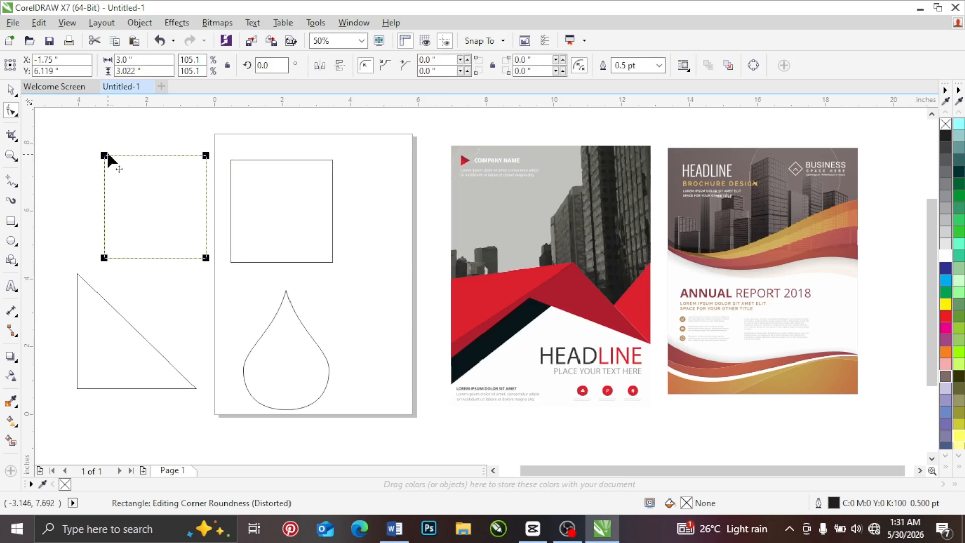
{"action": "left_click", "coordinate": [259, 192]}
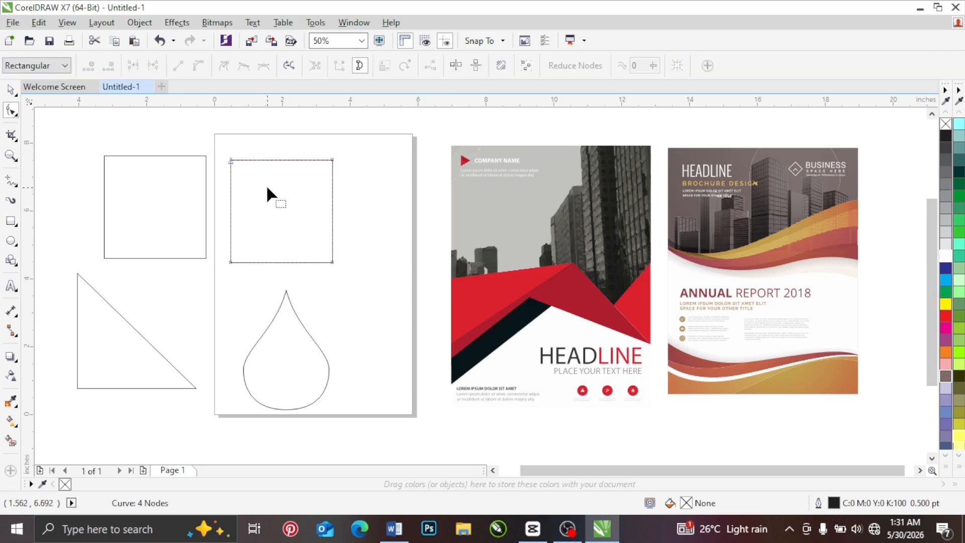
{"action": "left_click", "coordinate": [136, 177]}
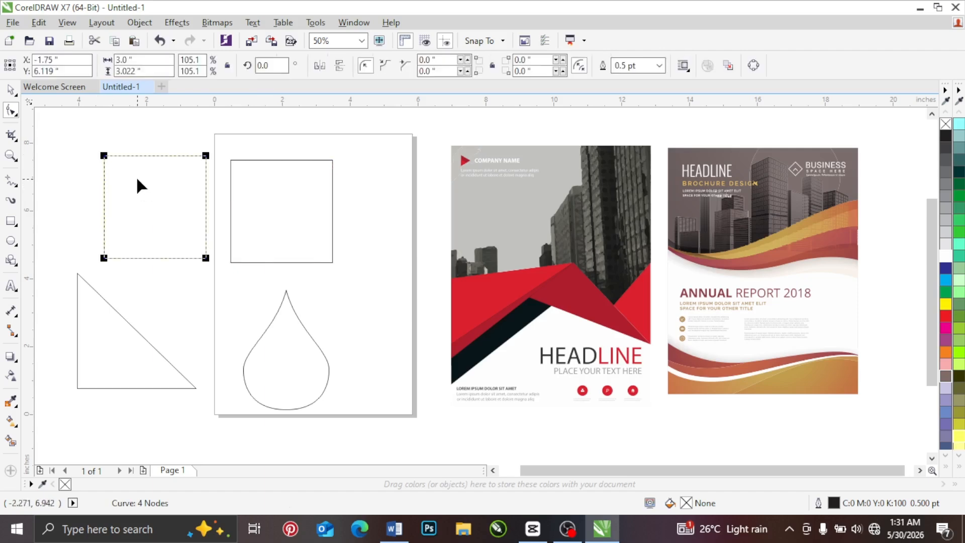
{"action": "left_click", "coordinate": [251, 185]}
{"action": "left_click", "coordinate": [160, 189]}
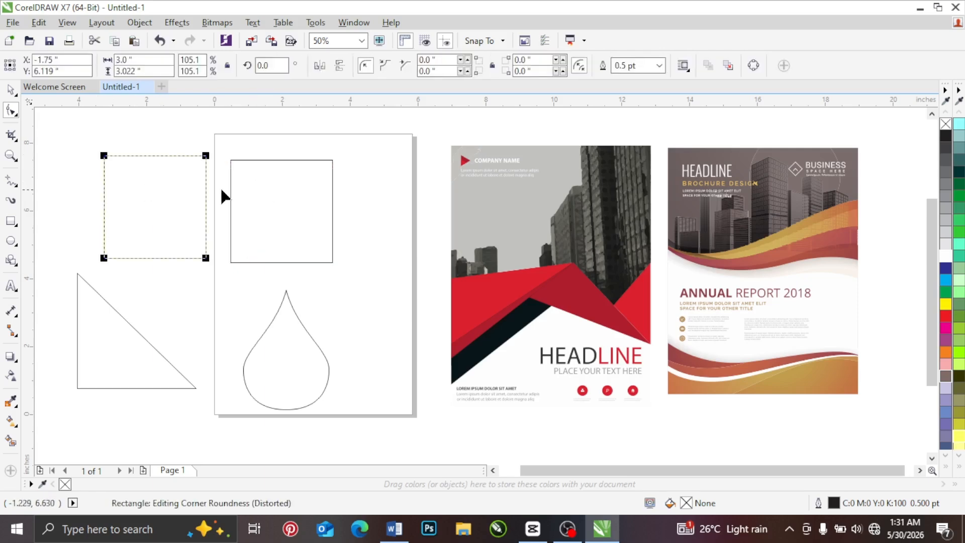
{"action": "left_click", "coordinate": [266, 195]}
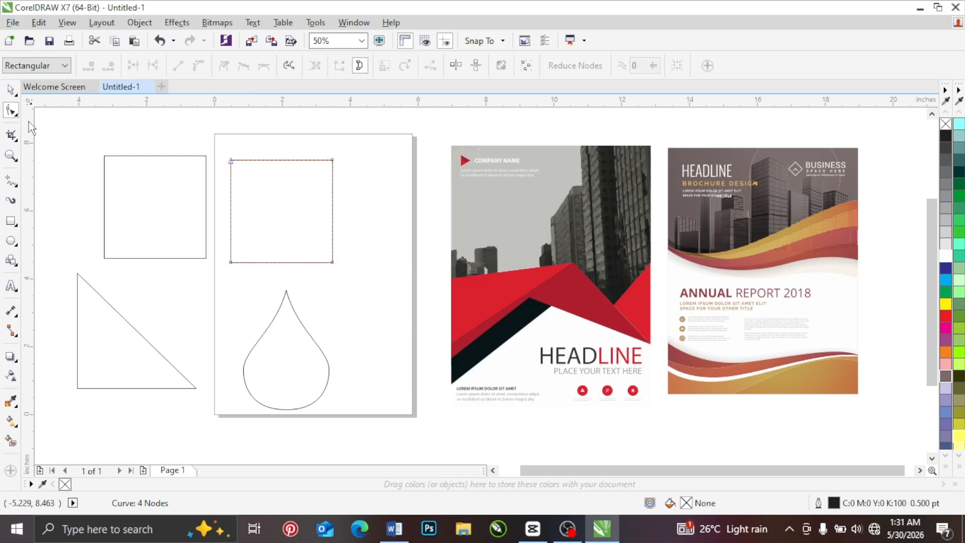
{"action": "left_click", "coordinate": [137, 204]}
{"action": "left_click", "coordinate": [297, 204]}
{"action": "left_click", "coordinate": [156, 197]}
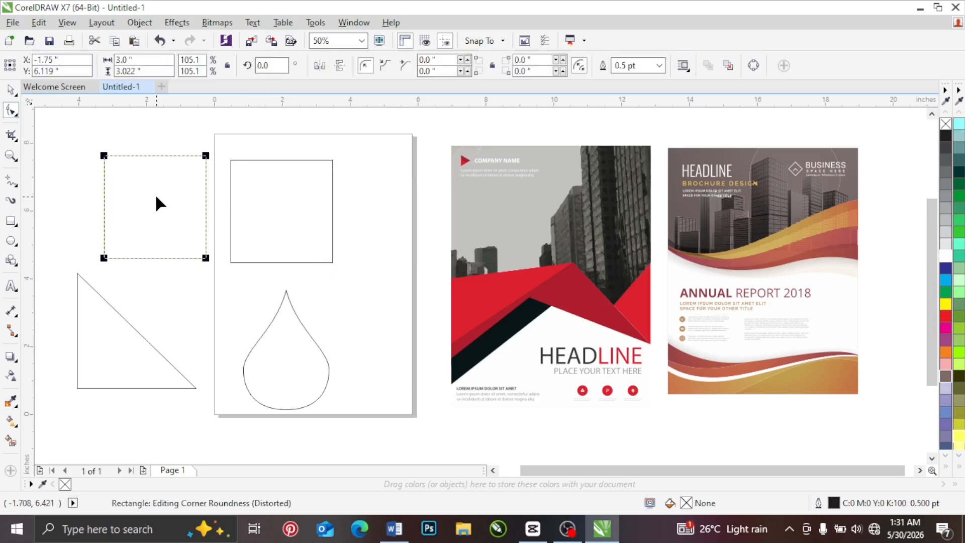
Step: Recheck how the converted rectangle and its unconverted copy respond to the Shape and Pick tools, and look at the first brochure cover
{"action": "left_click", "coordinate": [267, 190]}
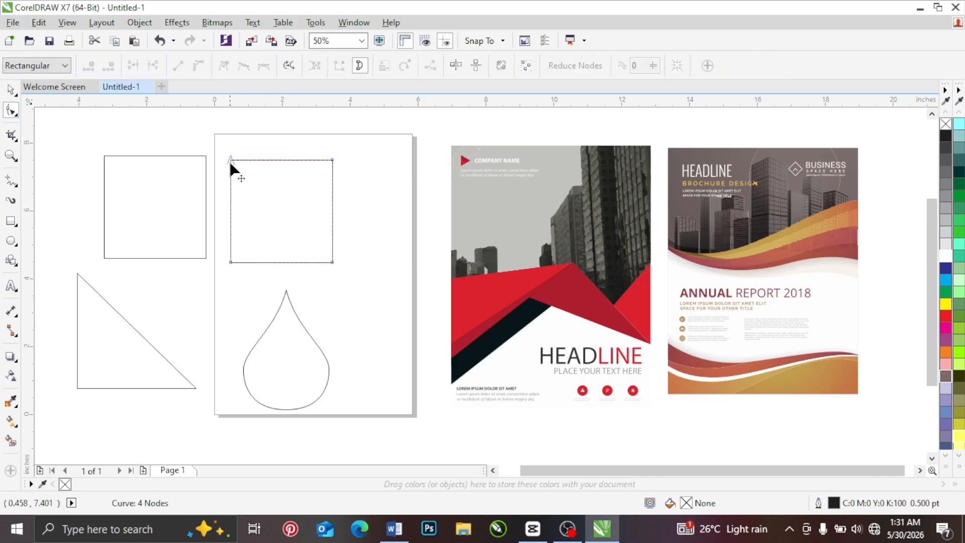
{"action": "left_click", "coordinate": [148, 172]}
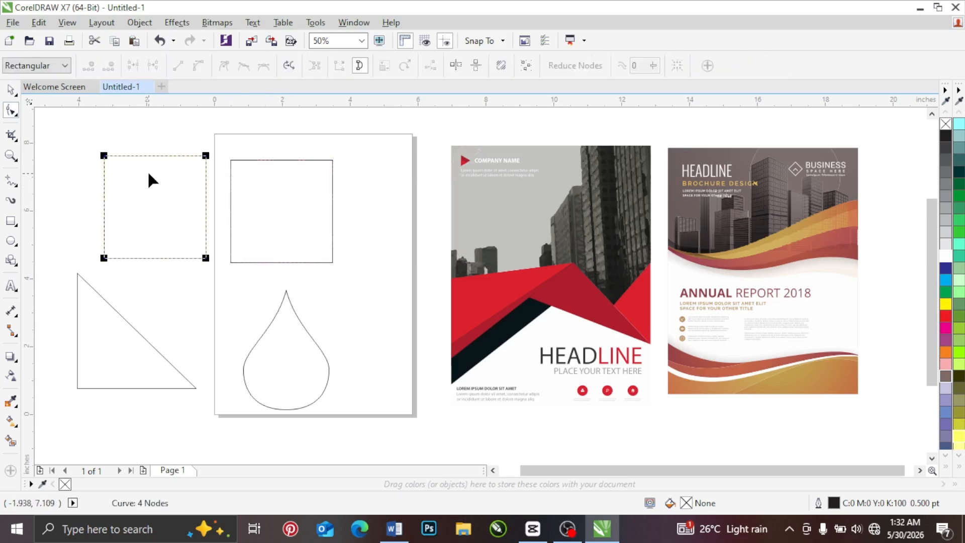
{"action": "left_click", "coordinate": [252, 193]}
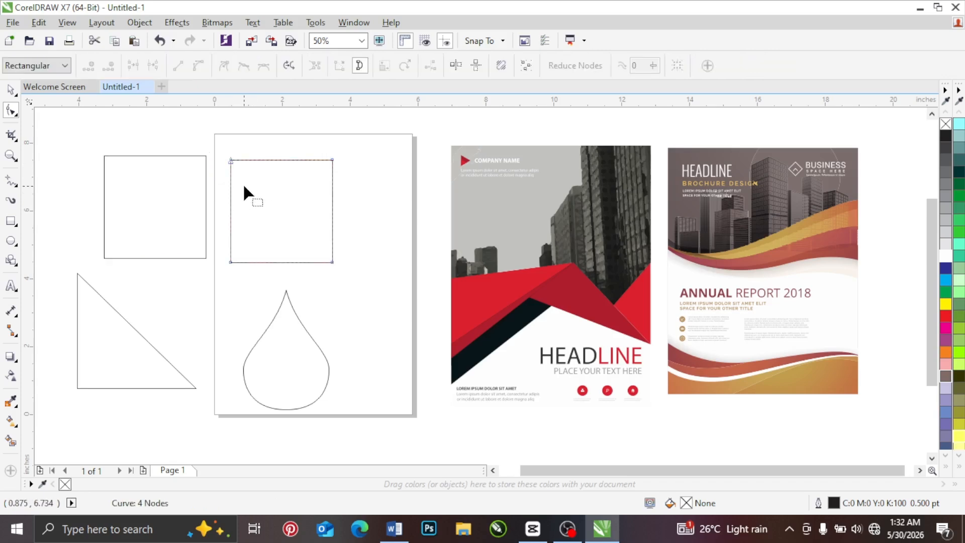
{"action": "left_click", "coordinate": [11, 90]}
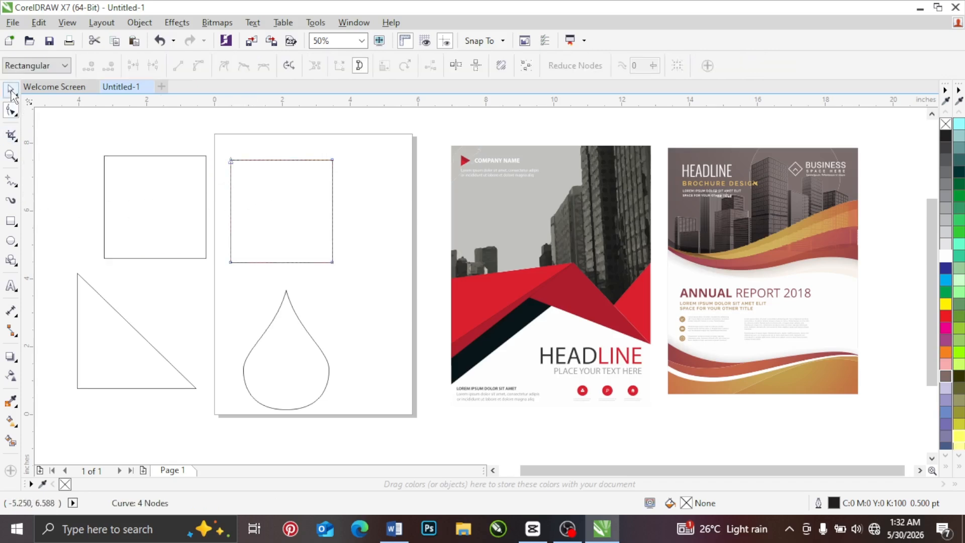
{"action": "left_click", "coordinate": [86, 211]}
{"action": "left_click", "coordinate": [145, 194]}
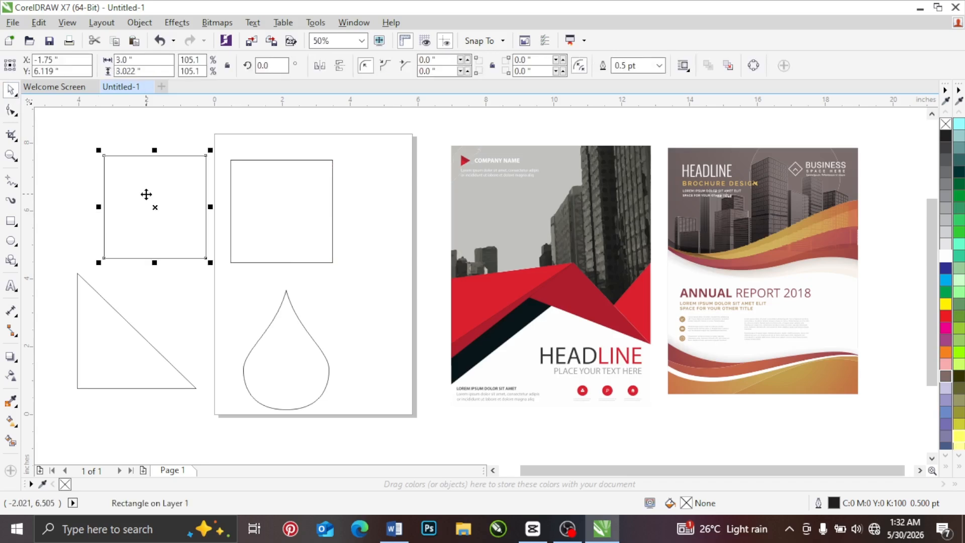
{"action": "left_click", "coordinate": [503, 188]}
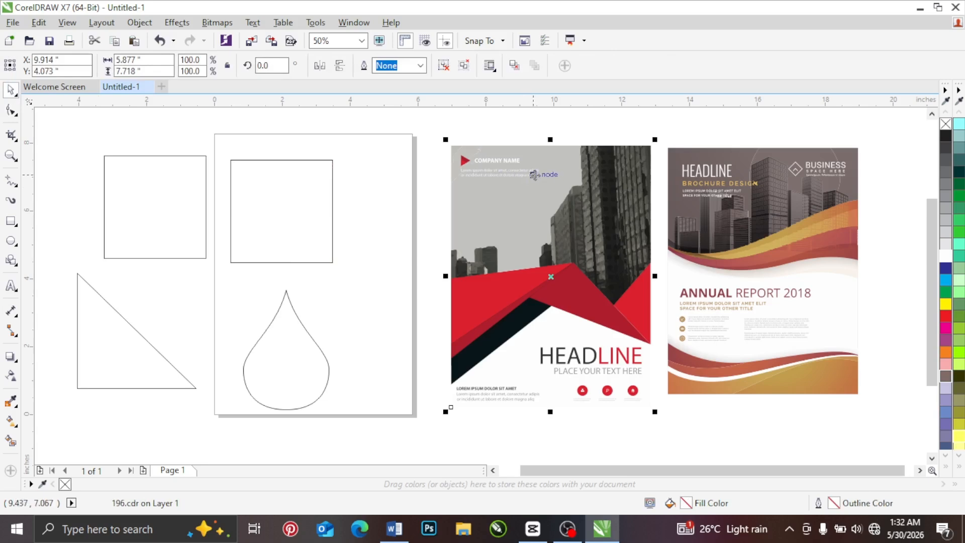
Step: Round all corners of the unconverted rectangle left of the page to a radius of about 0.94 inches with the Shape tool
{"action": "left_click", "coordinate": [116, 170]}
{"action": "left_click", "coordinate": [116, 164]}
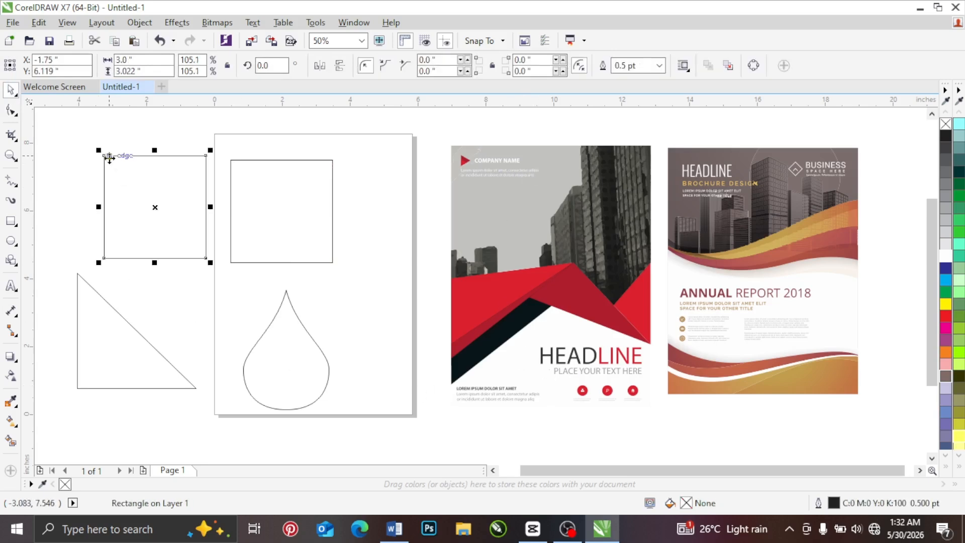
{"action": "left_click", "coordinate": [104, 155]}
{"action": "left_click", "coordinate": [11, 111]}
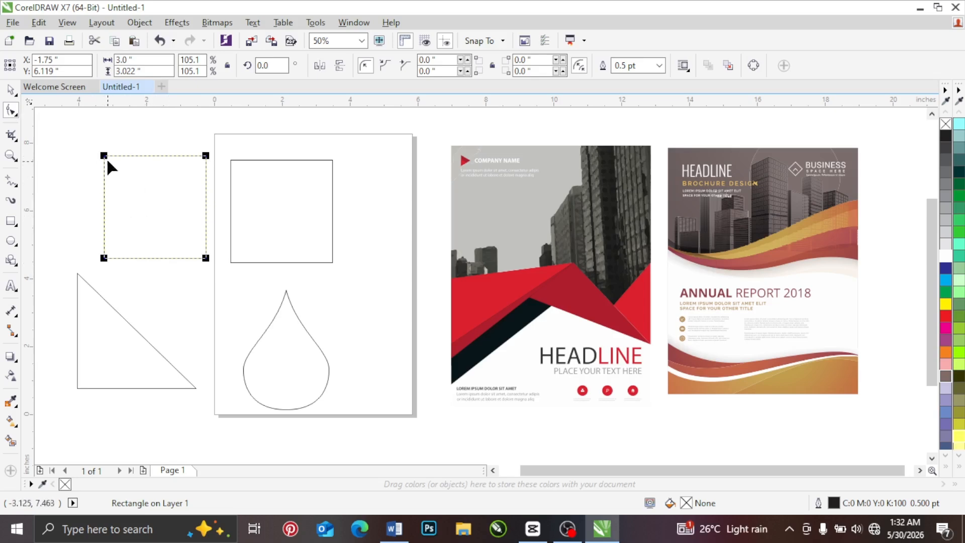
{"action": "left_click_drag", "start_coordinate": [104, 156], "coordinate": [106, 190]}
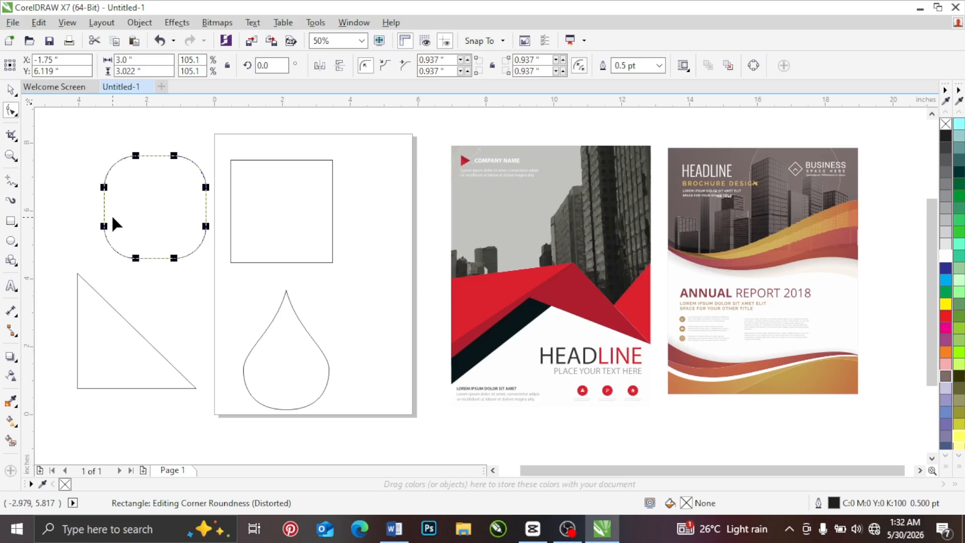
Step: Reshape the converted rectangle on the page by pulling its upper-left node inward and shifting its upper-right node slightly outward and down
{"action": "left_click", "coordinate": [11, 90]}
{"action": "left_click", "coordinate": [250, 206]}
{"action": "key", "text": "ctrl+q"}
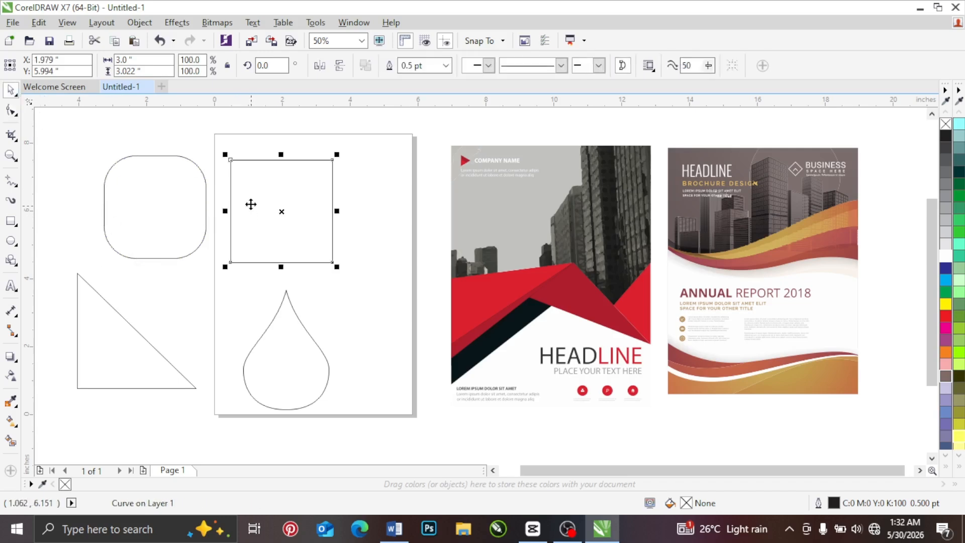
{"action": "left_click", "coordinate": [11, 110]}
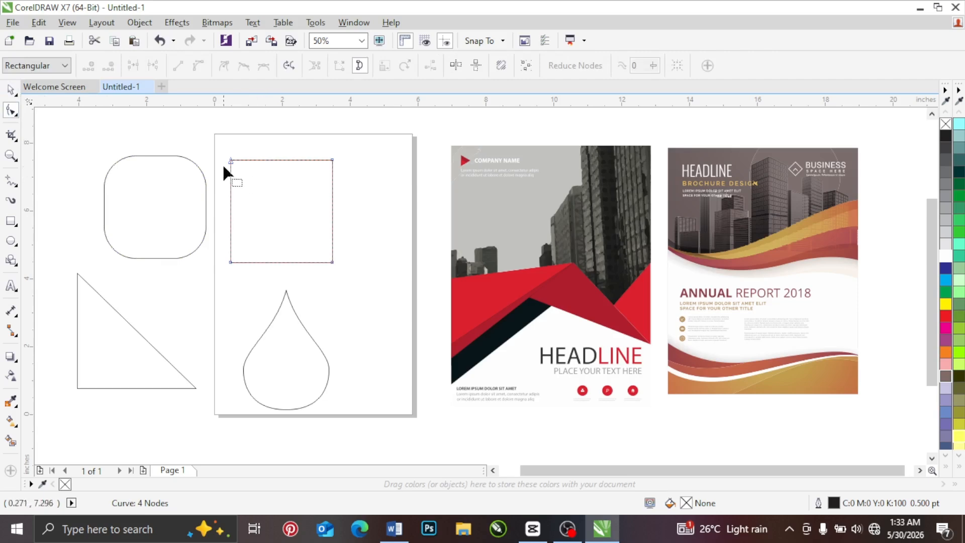
{"action": "left_click_drag", "start_coordinate": [231, 161], "coordinate": [302, 224]}
{"action": "mouse_move", "coordinate": [334, 168]}
{"action": "left_mouse_down"}
{"action": "mouse_move", "coordinate": [339, 182]}
{"action": "mouse_move", "coordinate": [317, 250]}
{"action": "mouse_move", "coordinate": [333, 173]}
{"action": "left_mouse_up"}
Step: Delete the inward node of the reshaped curve, add a node on its slanted edge, and move the nodes to form an irregular quadrilateral
{"action": "left_click", "coordinate": [140, 191]}
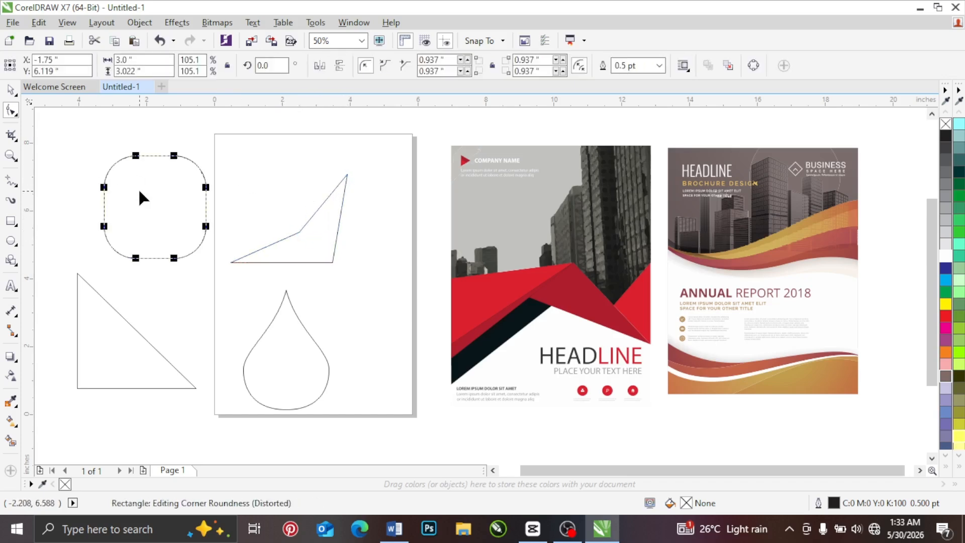
{"action": "left_click", "coordinate": [298, 240]}
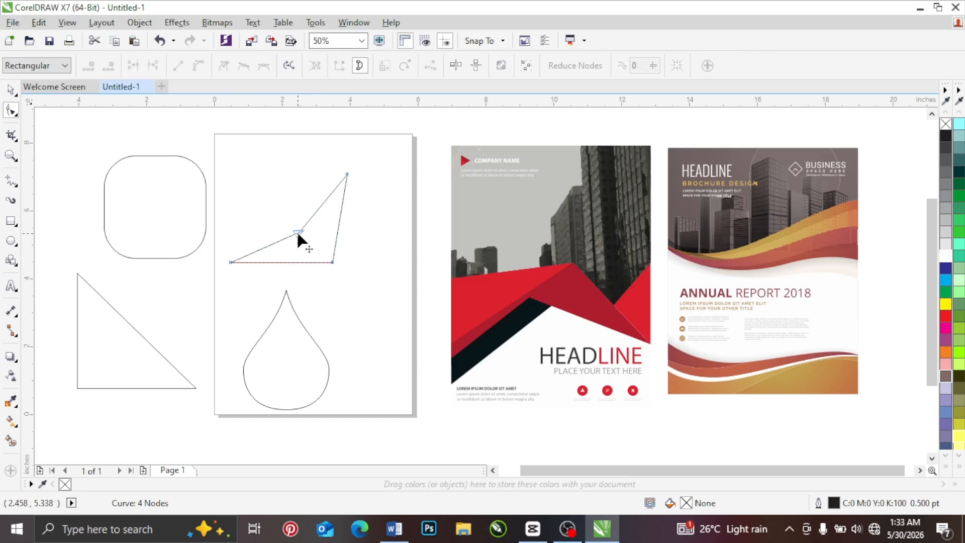
{"action": "key", "text": "Delete"}
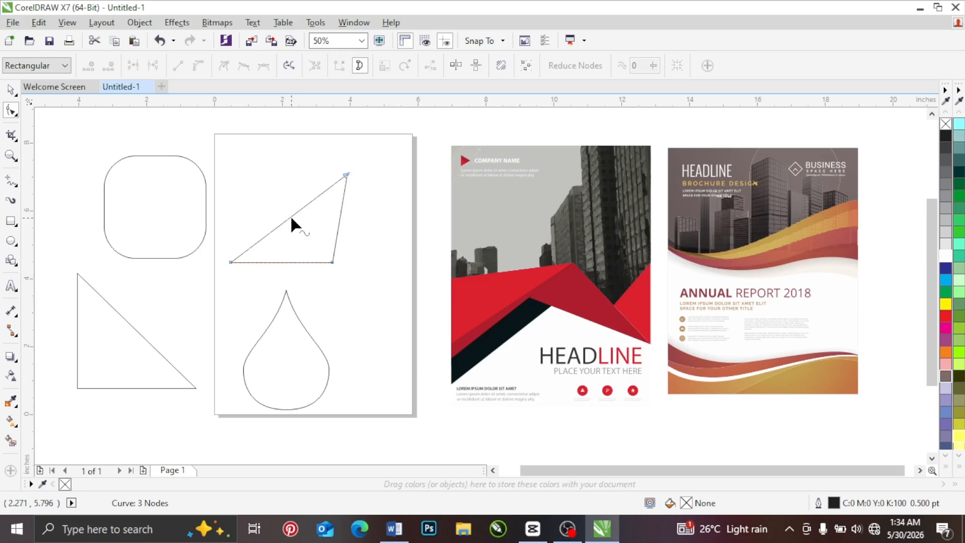
{"action": "double_click", "coordinate": [290, 216]}
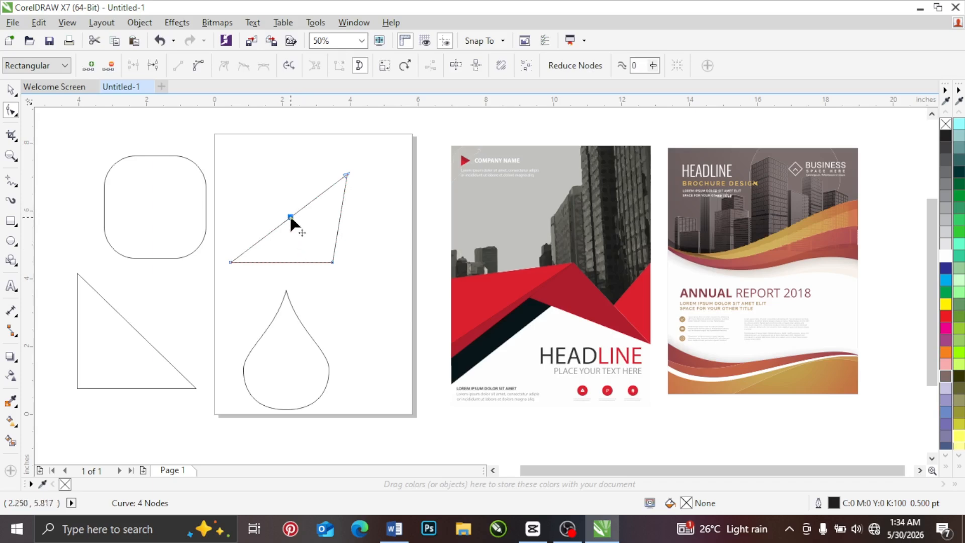
{"action": "left_click_drag", "start_coordinate": [291, 220], "coordinate": [296, 196]}
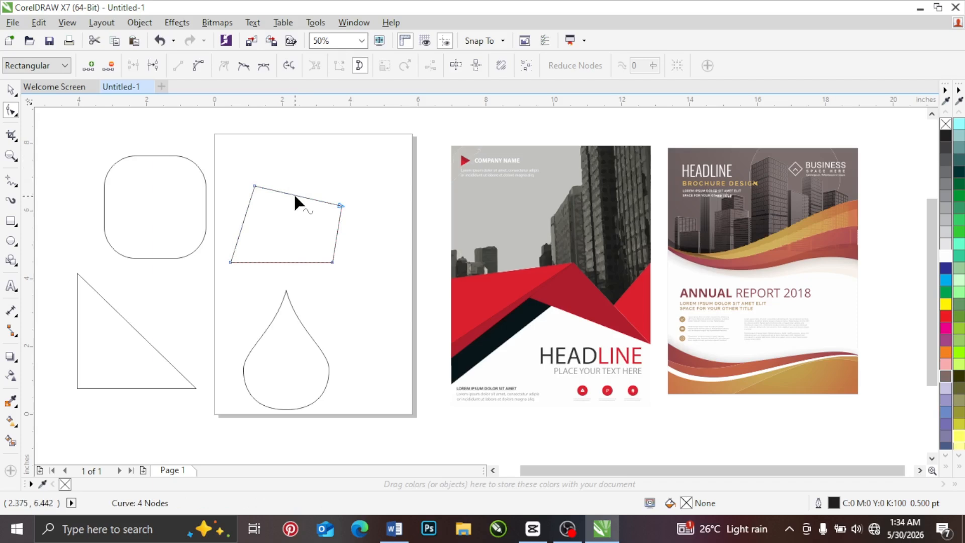
Step: Add nodes along the quadrilateral's top edge, pull the middle one up into a point, and spread the upper corners outward
{"action": "double_click", "coordinate": [296, 195]}
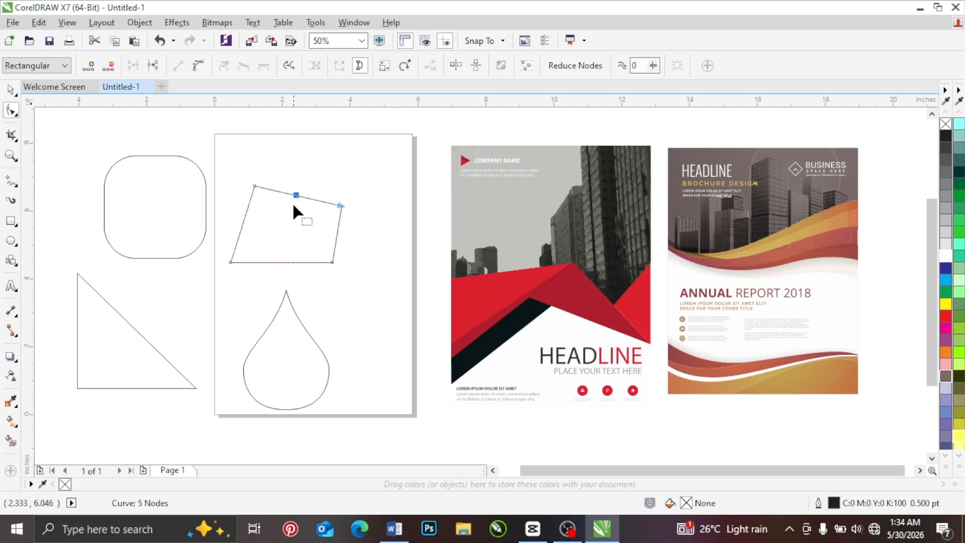
{"action": "left_click_drag", "start_coordinate": [295, 195], "coordinate": [301, 151]}
{"action": "left_click_drag", "start_coordinate": [255, 186], "coordinate": [350, 182]}
{"action": "double_click", "coordinate": [270, 168]}
{"action": "left_click", "coordinate": [318, 174]}
{"action": "double_click", "coordinate": [318, 174]}
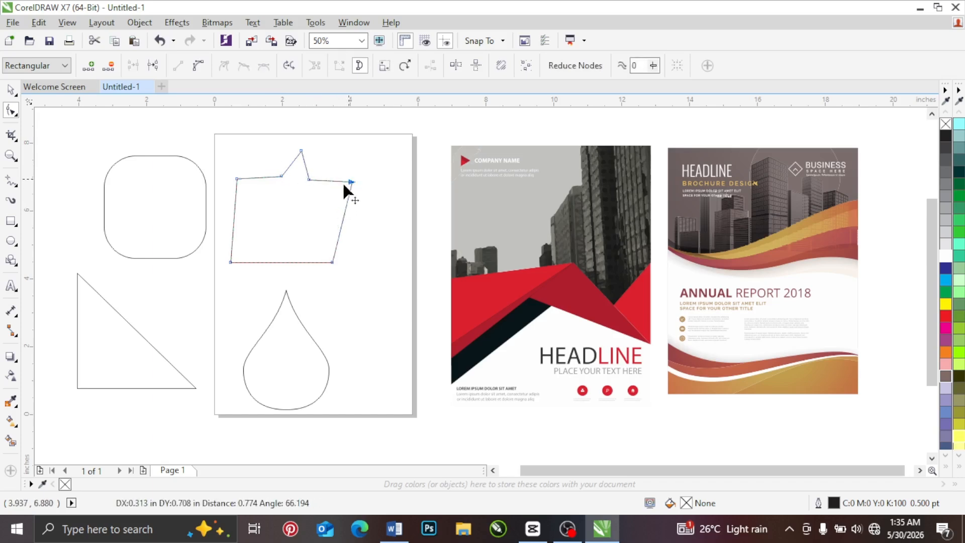
Step: Add a node on the right, left and bottom edges of the shape and pull each inward to complete a five-pointed star
{"action": "left_click", "coordinate": [341, 221]}
{"action": "left_click_drag", "start_coordinate": [341, 222], "coordinate": [315, 213]}
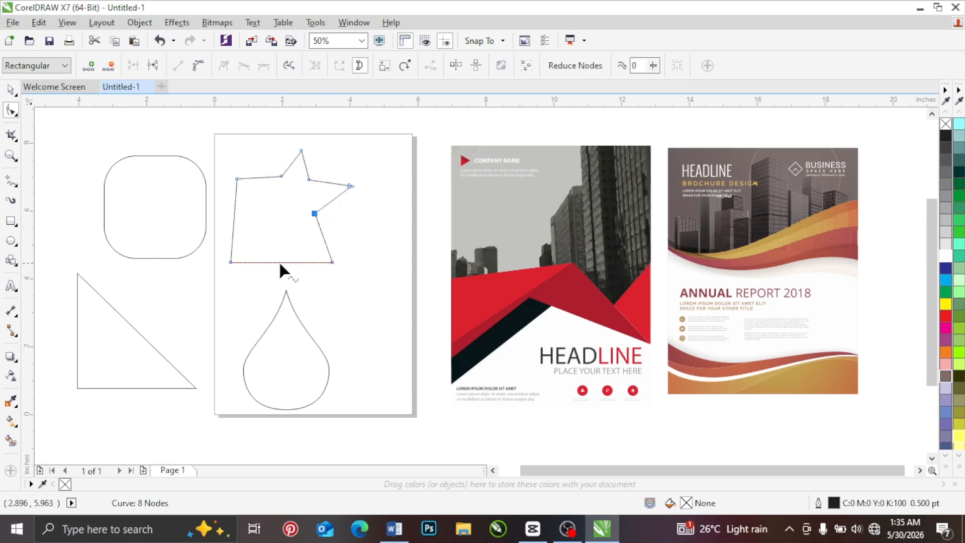
{"action": "left_click", "coordinate": [235, 216]}
{"action": "double_click", "coordinate": [234, 217]}
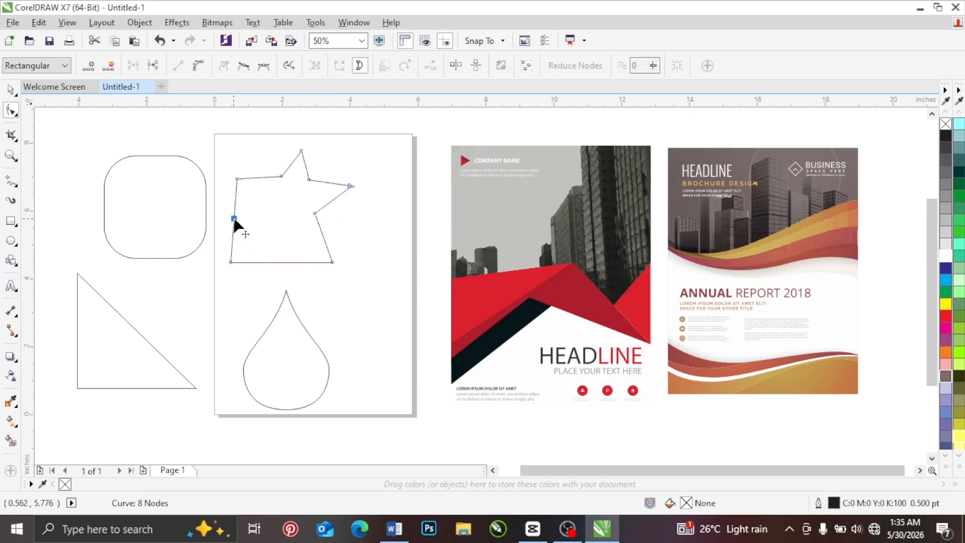
{"action": "left_click_drag", "start_coordinate": [235, 217], "coordinate": [269, 208]}
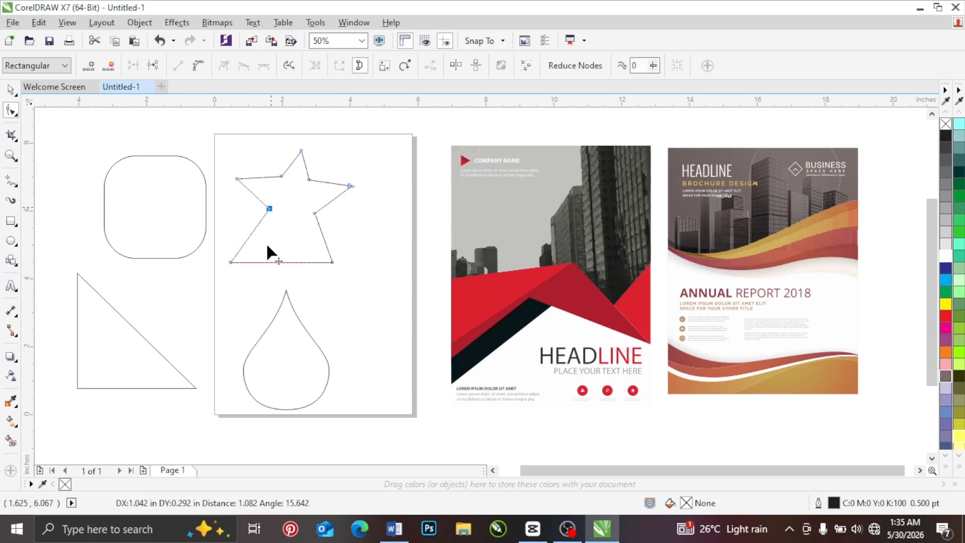
{"action": "double_click", "coordinate": [287, 261]}
{"action": "left_click_drag", "start_coordinate": [287, 262], "coordinate": [291, 238]}
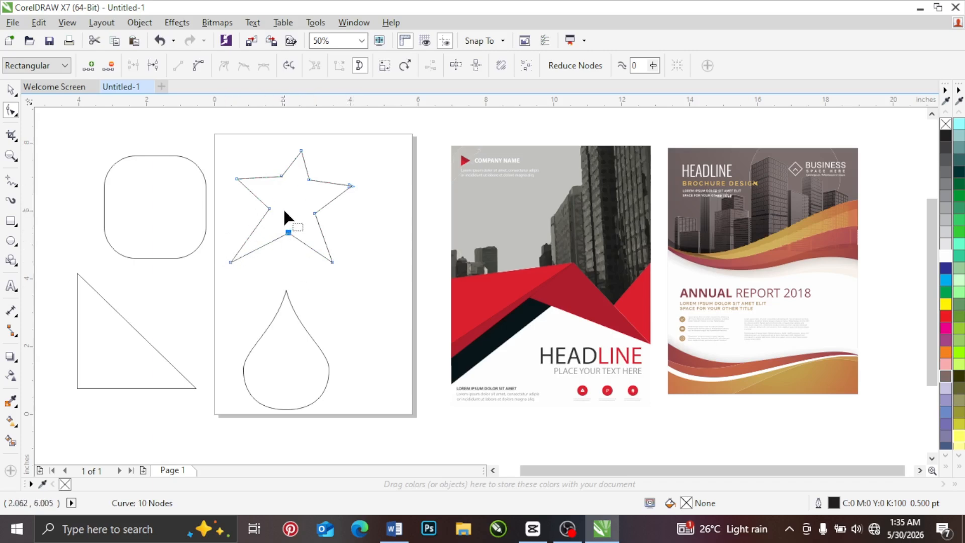
Step: Reduce the rounded rectangle's corner radius to about 0.56 inches and select the star's upper-left inner node for comparison
{"action": "left_click", "coordinate": [161, 181]}
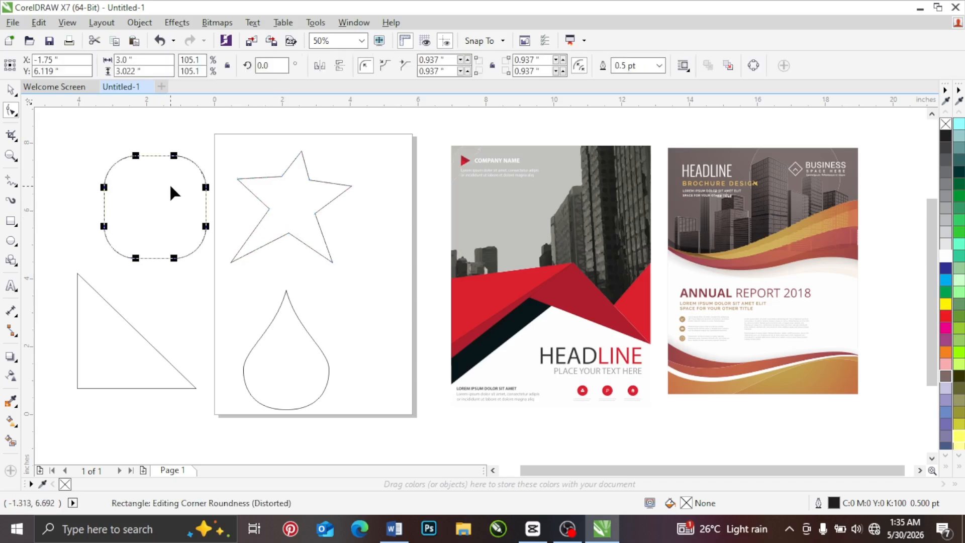
{"action": "mouse_move", "coordinate": [176, 159]}
{"action": "left_mouse_down"}
{"action": "mouse_move", "coordinate": [198, 166]}
{"action": "mouse_move", "coordinate": [161, 155]}
{"action": "mouse_move", "coordinate": [187, 171]}
{"action": "left_mouse_up"}
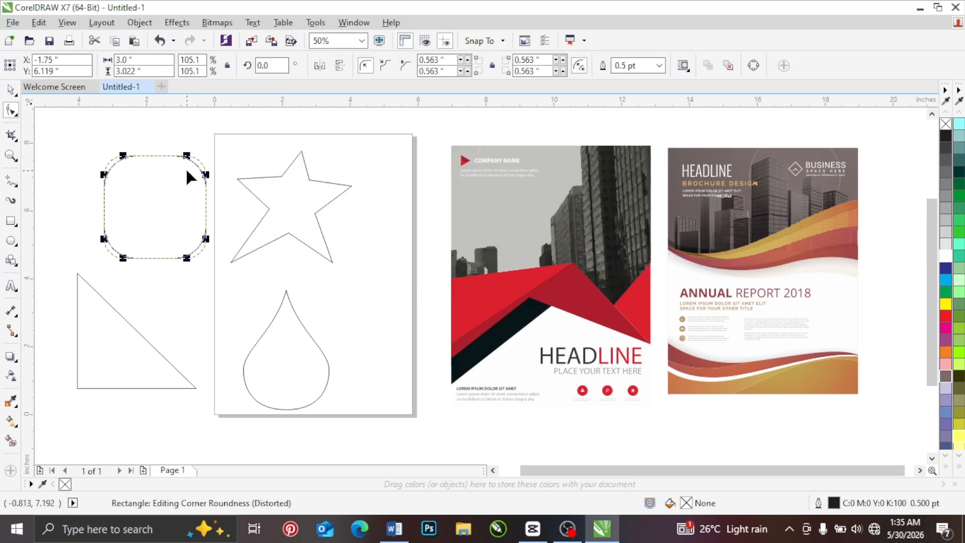
{"action": "left_click", "coordinate": [279, 176]}
{"action": "mouse_move", "coordinate": [279, 177]}
{"action": "left_mouse_down"}
{"action": "mouse_move", "coordinate": [270, 149]}
{"action": "mouse_move", "coordinate": [277, 179]}
{"action": "left_mouse_up"}
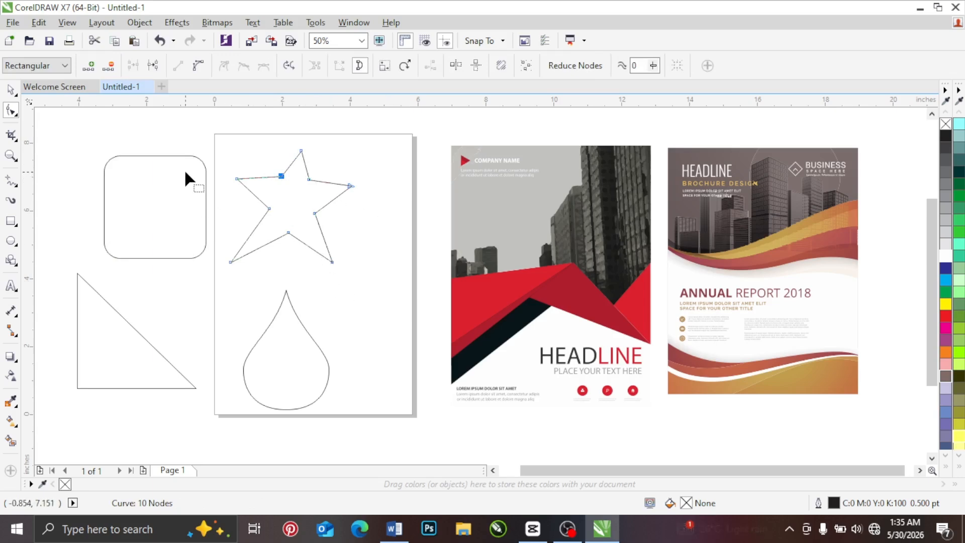
Step: Move the star toward the page's upper-right area and delete it
{"action": "left_click", "coordinate": [11, 89]}
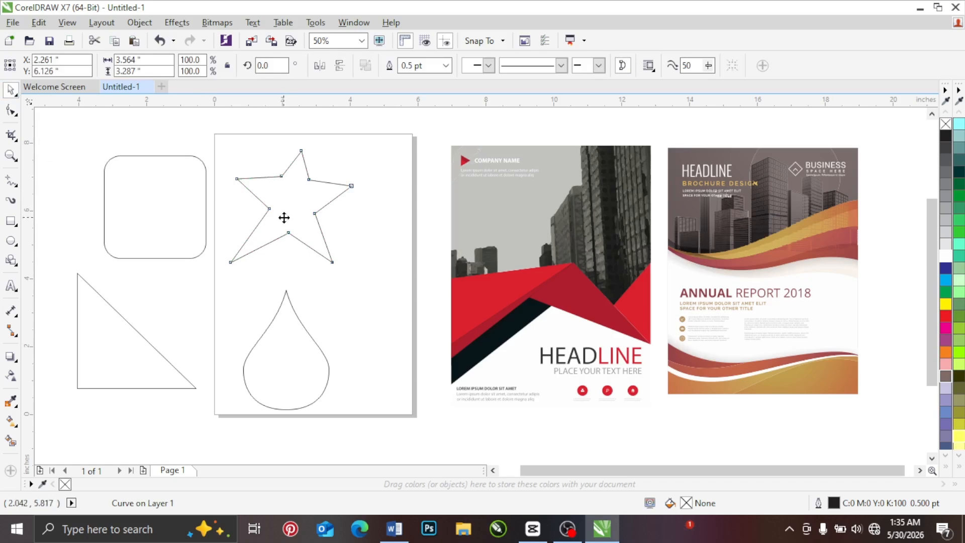
{"action": "left_click_drag", "start_coordinate": [284, 215], "coordinate": [357, 203]}
{"action": "right_click", "coordinate": [357, 204]}
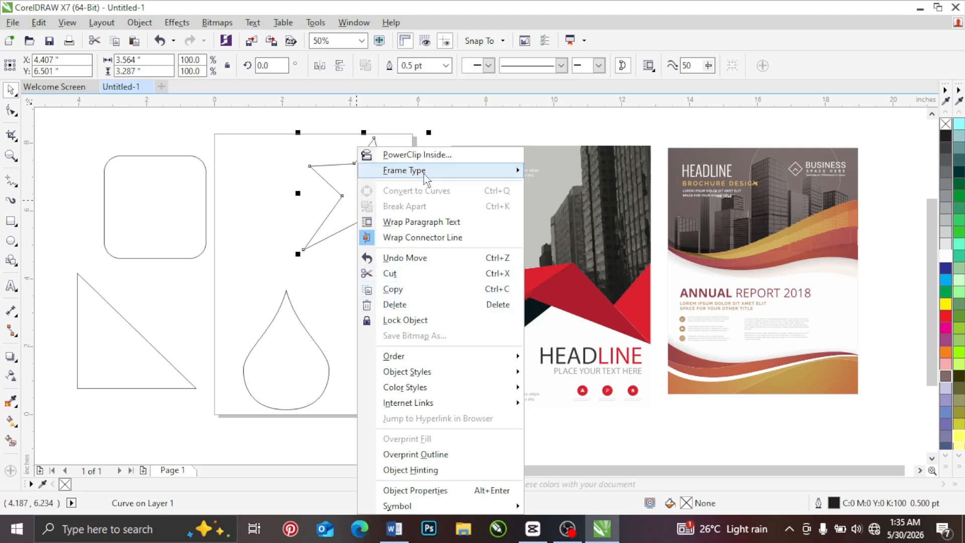
{"action": "left_click", "coordinate": [408, 303]}
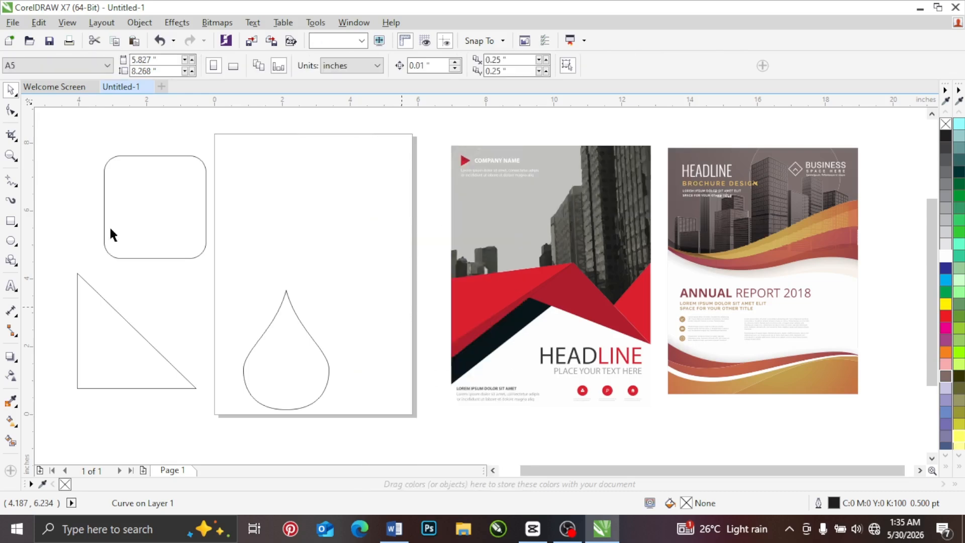
Step: Draw a rectangle about 3.375 by 3.5 inches on the upper page and show its corner nodes with the Shape tool
{"action": "left_click", "coordinate": [12, 221]}
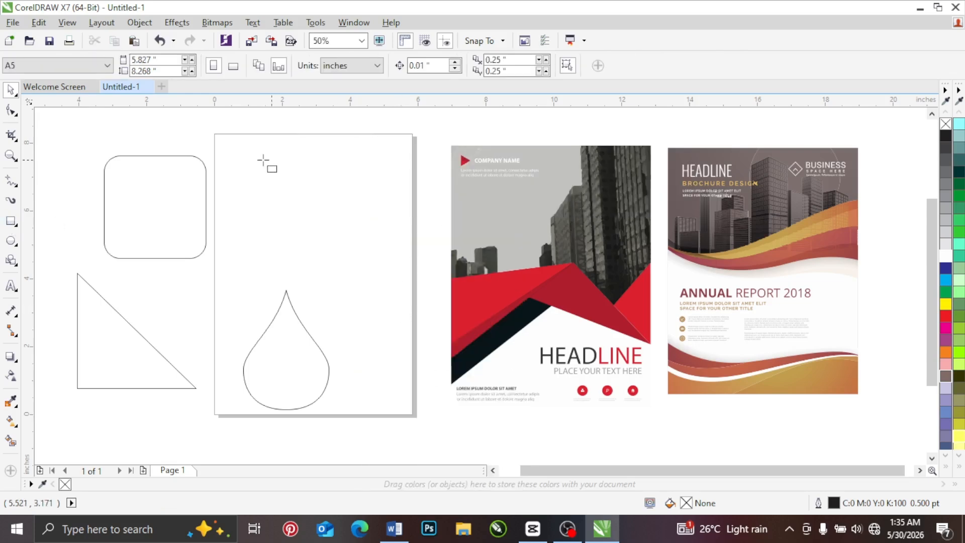
{"action": "left_click_drag", "start_coordinate": [263, 159], "coordinate": [377, 279]}
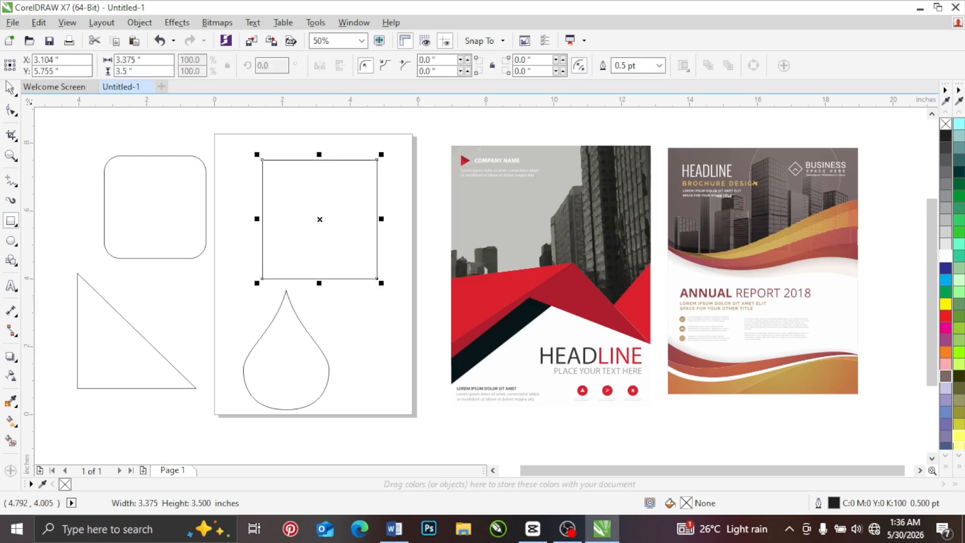
{"action": "left_click", "coordinate": [11, 110]}
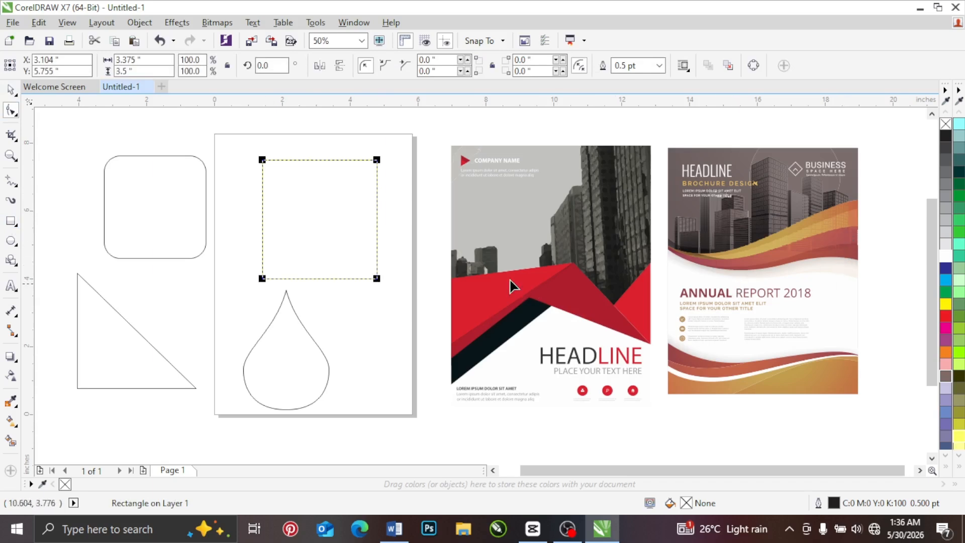
{"action": "left_click", "coordinate": [10, 111]}
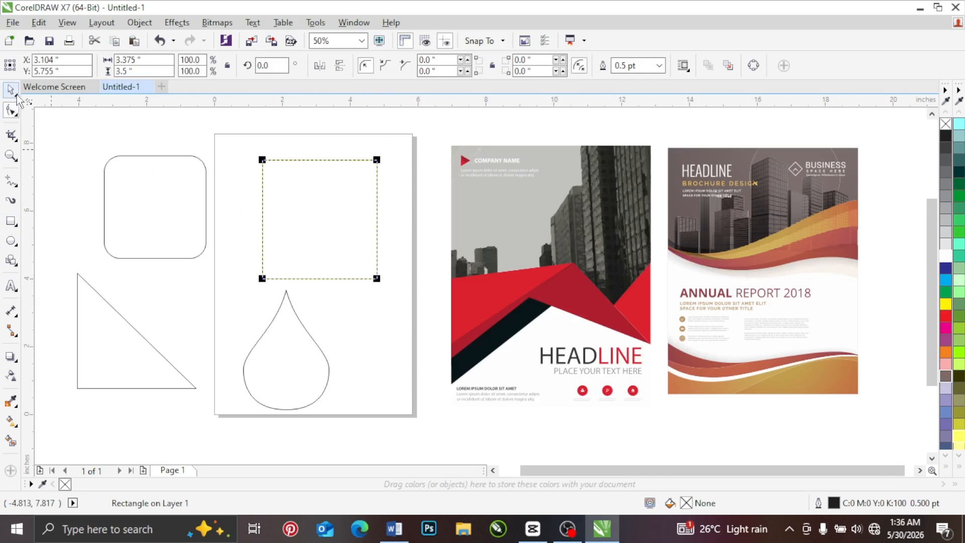
{"action": "right_click", "coordinate": [307, 201]}
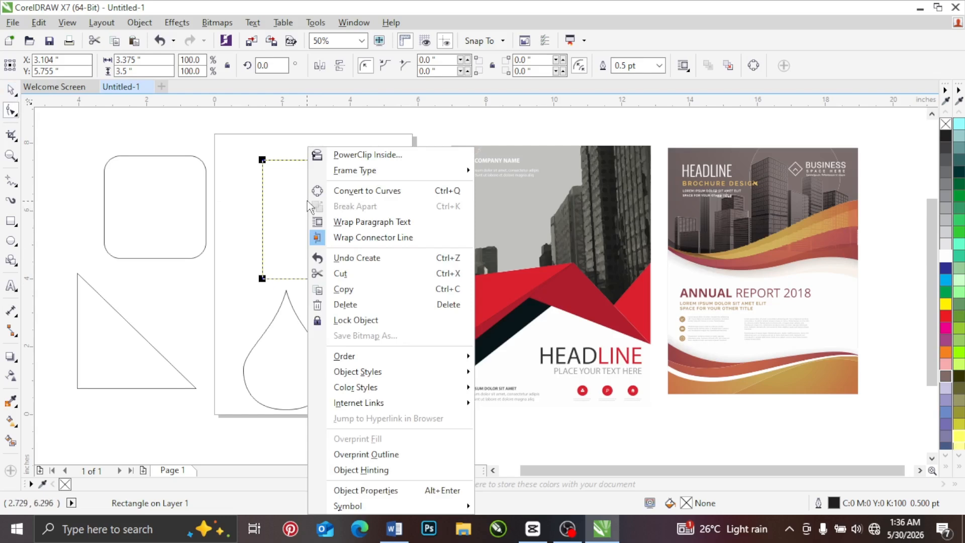
{"action": "key", "text": "Escape"}
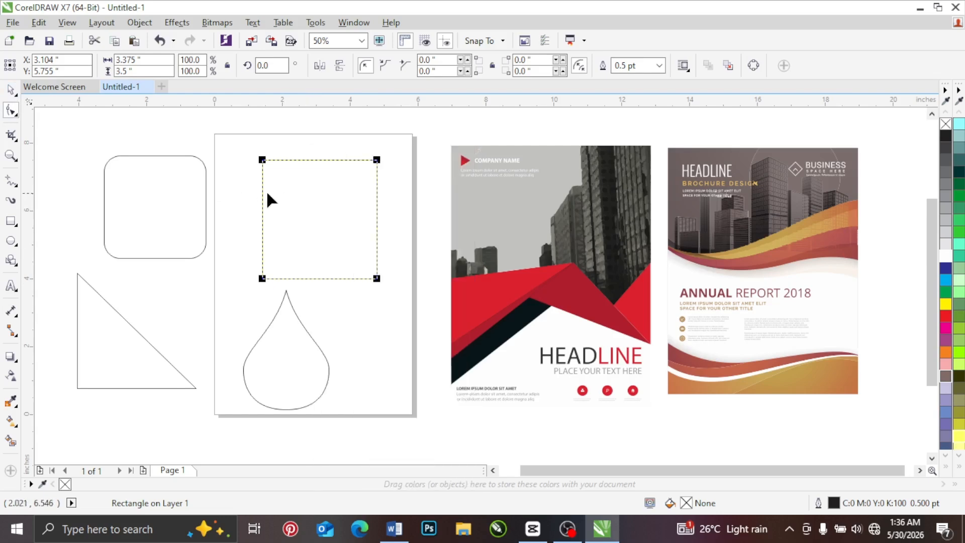
Step: Select the rectangle on the upper page and convert it to curves
{"action": "right_click", "coordinate": [232, 210]}
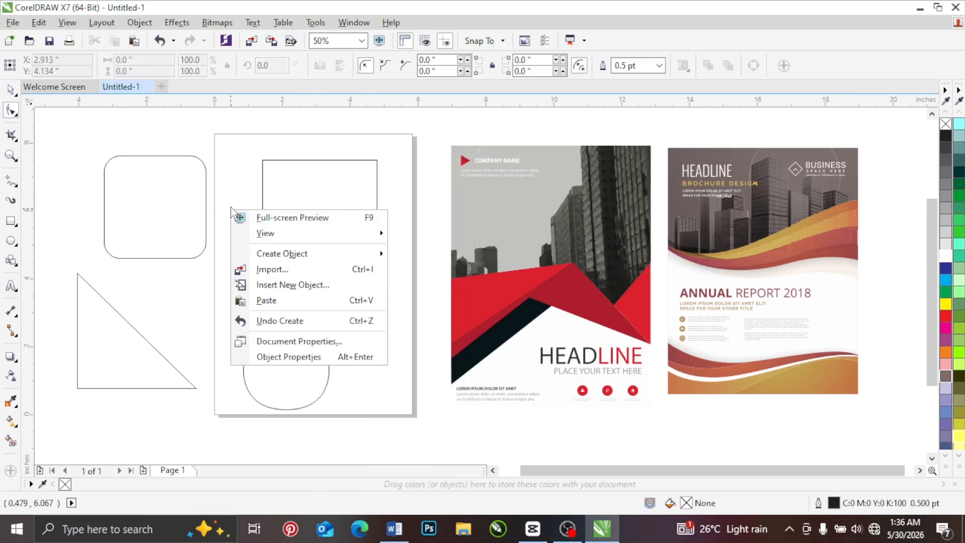
{"action": "left_click", "coordinate": [276, 186]}
{"action": "left_click", "coordinate": [276, 186]}
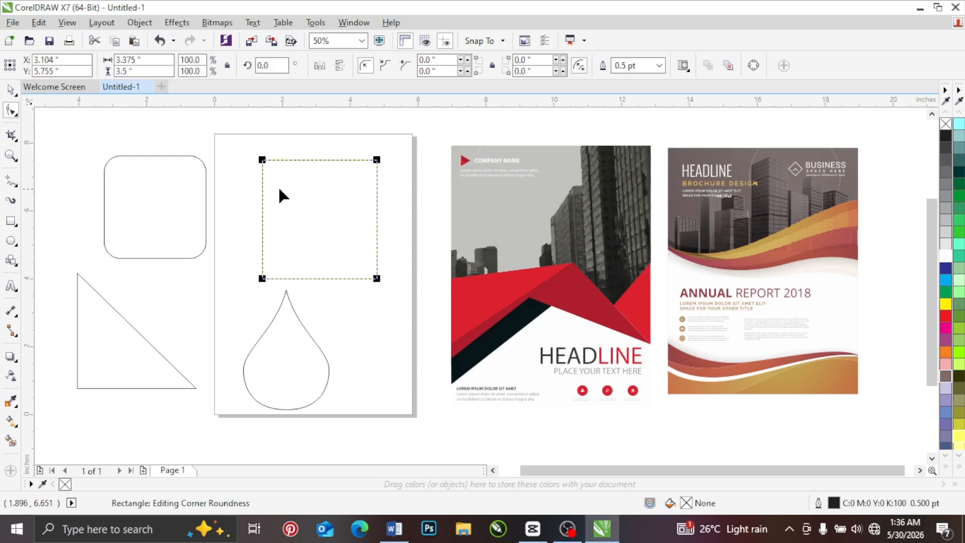
{"action": "right_click", "coordinate": [279, 185]}
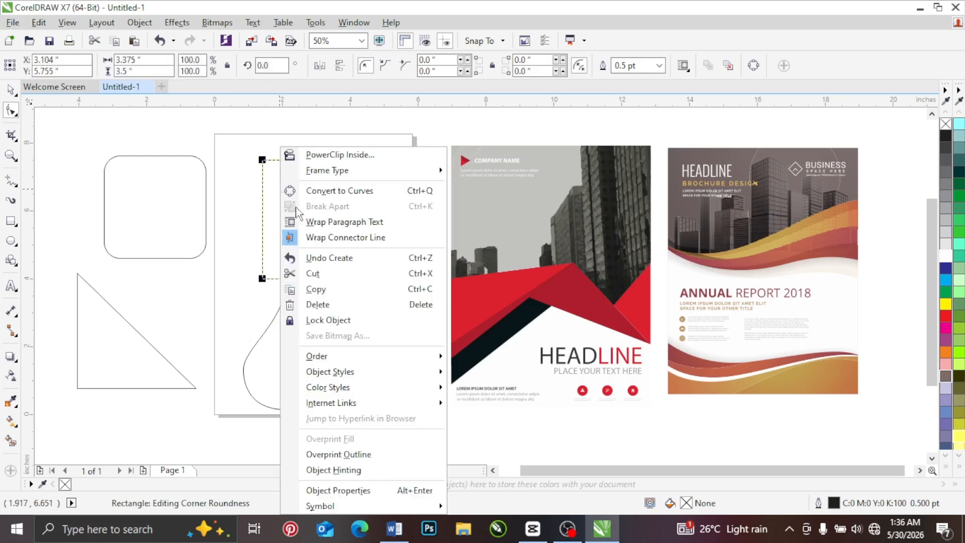
{"action": "left_click", "coordinate": [362, 192]}
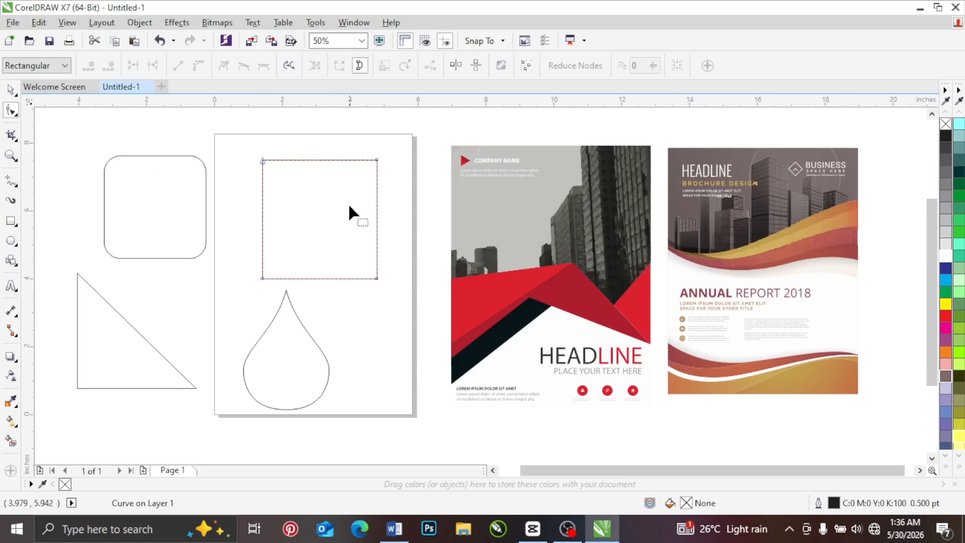
Step: Add a node near the middle of the rectangle's upper edge and delete it, doing this twice
{"action": "double_click", "coordinate": [312, 159]}
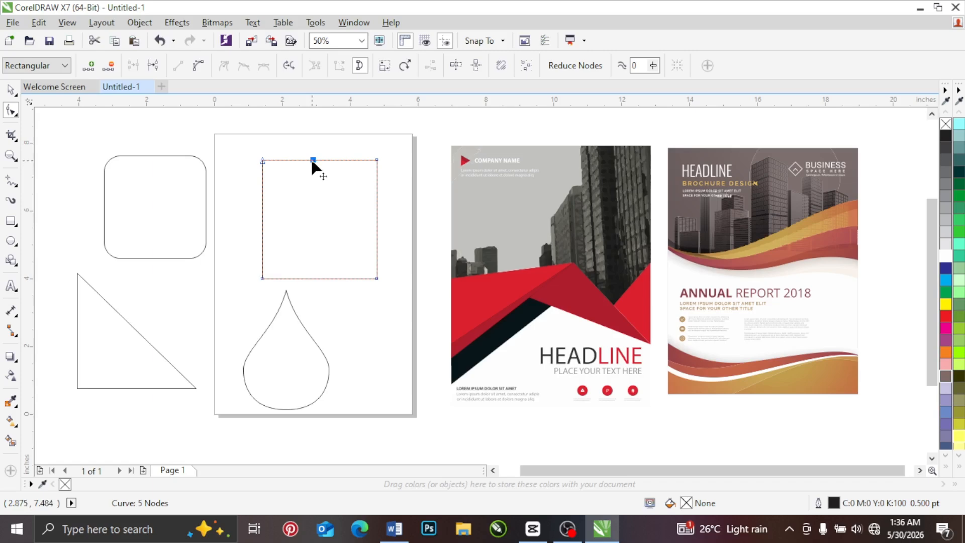
{"action": "double_click", "coordinate": [312, 160]}
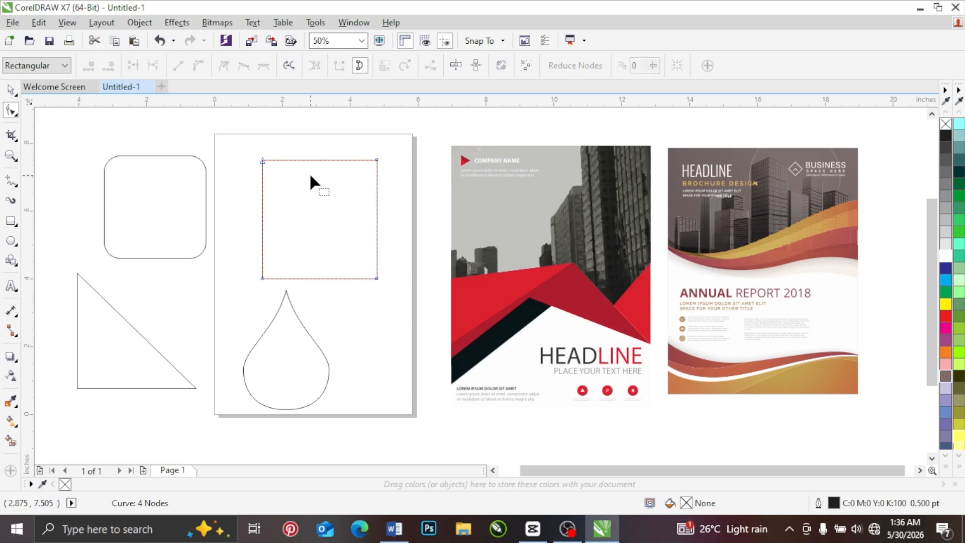
{"action": "left_click", "coordinate": [317, 158]}
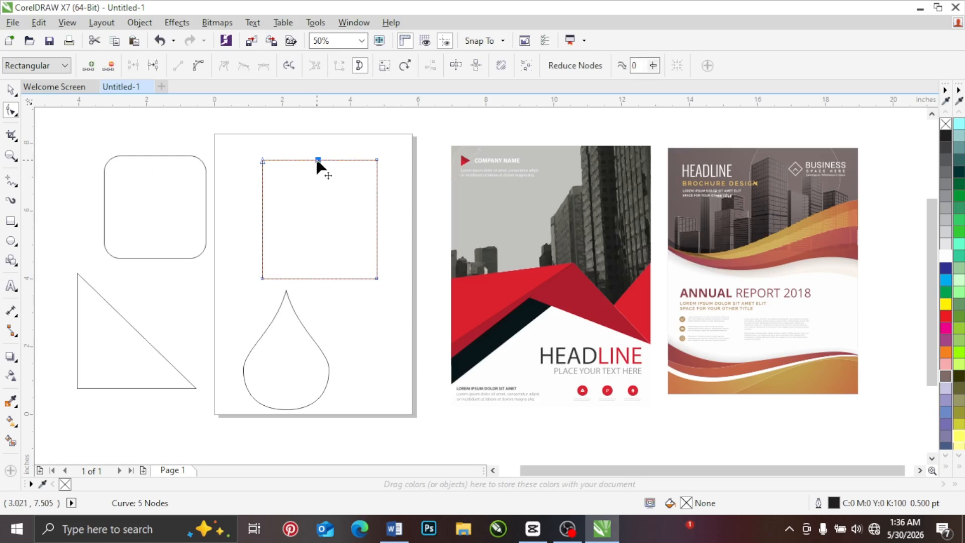
{"action": "key", "text": "Delete"}
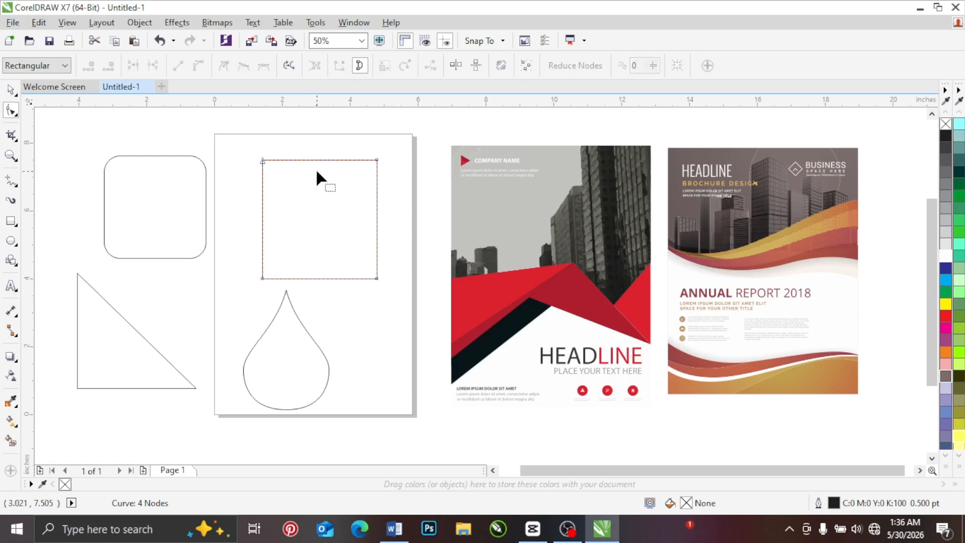
Step: Delete the rectangle's upper-right corner node to form a triangle, and undo the deletion
{"action": "double_click", "coordinate": [376, 160]}
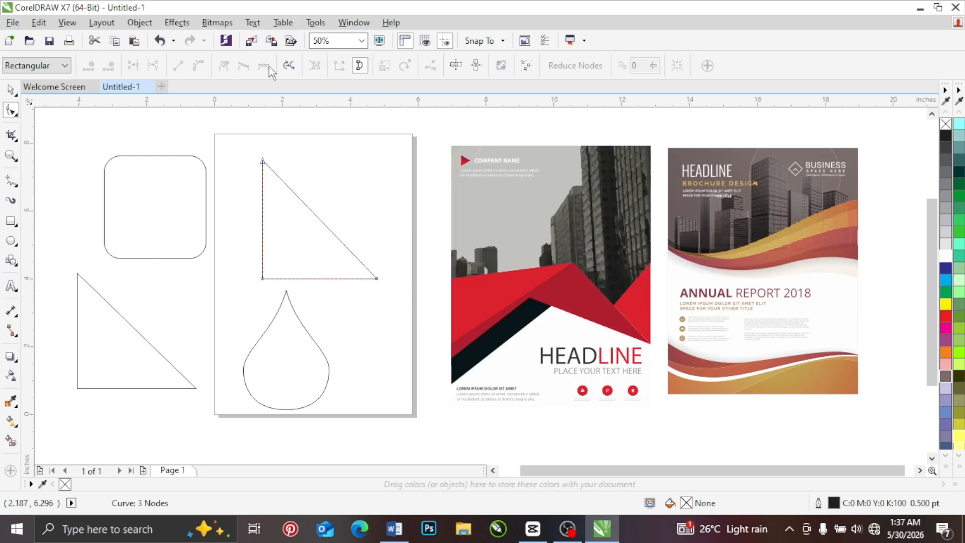
{"action": "left_click", "coordinate": [160, 41]}
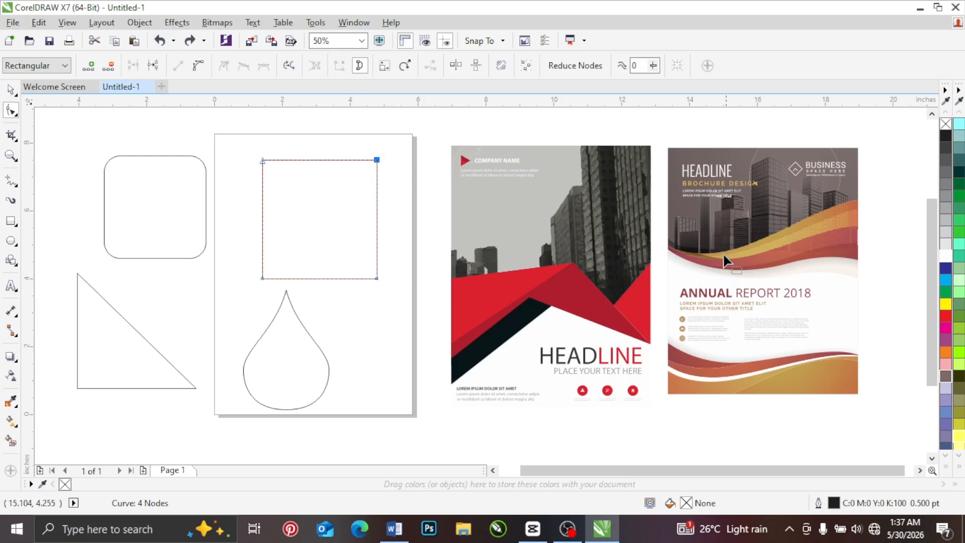
Step: Add a node at the marked point on the rectangle's upper edge with the Add command and remove it with the Delete command
{"action": "right_click", "coordinate": [316, 160]}
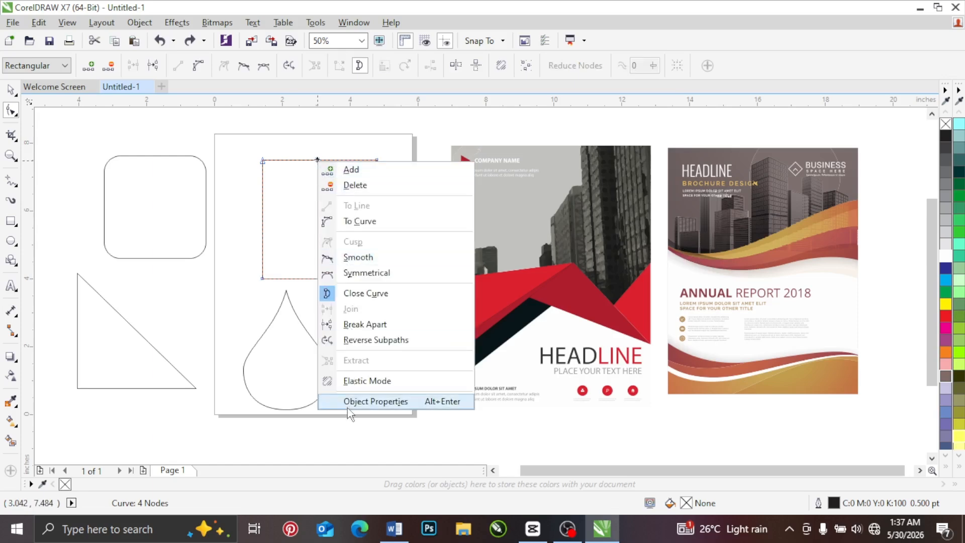
{"action": "left_click", "coordinate": [356, 176]}
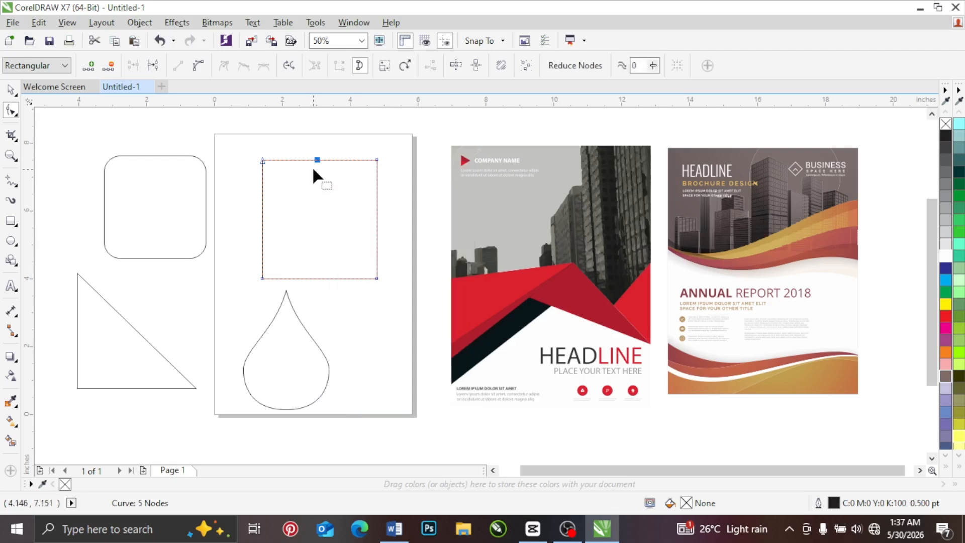
{"action": "right_click", "coordinate": [317, 160]}
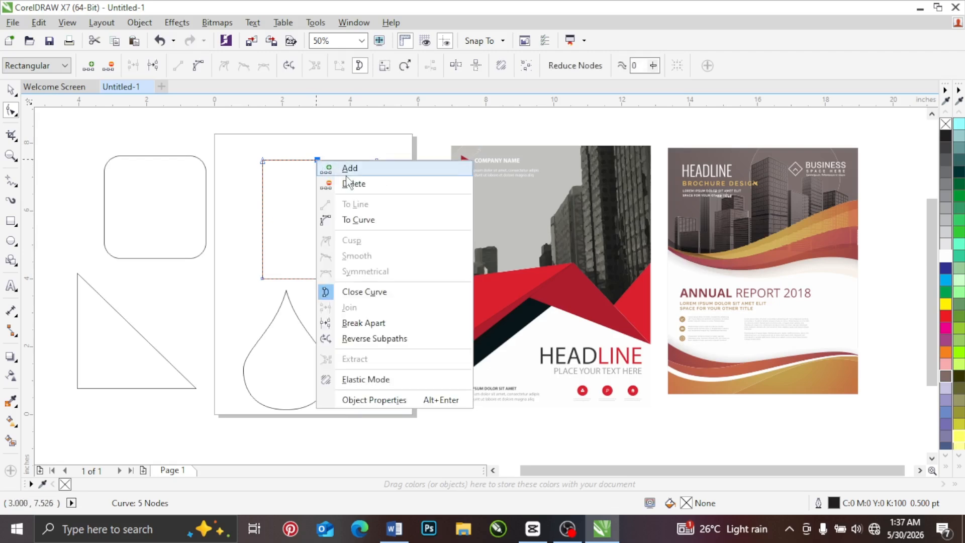
{"action": "left_click", "coordinate": [354, 184]}
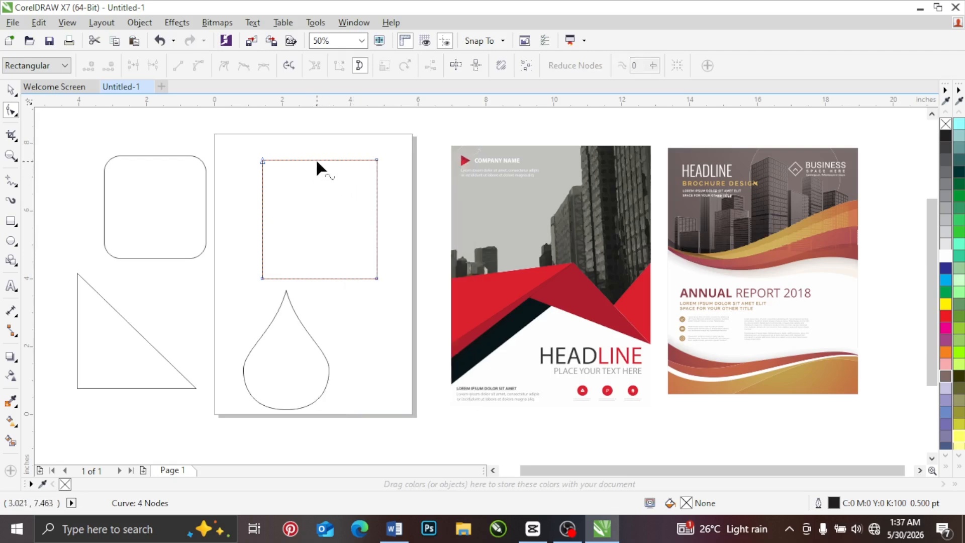
{"action": "right_click", "coordinate": [317, 161]}
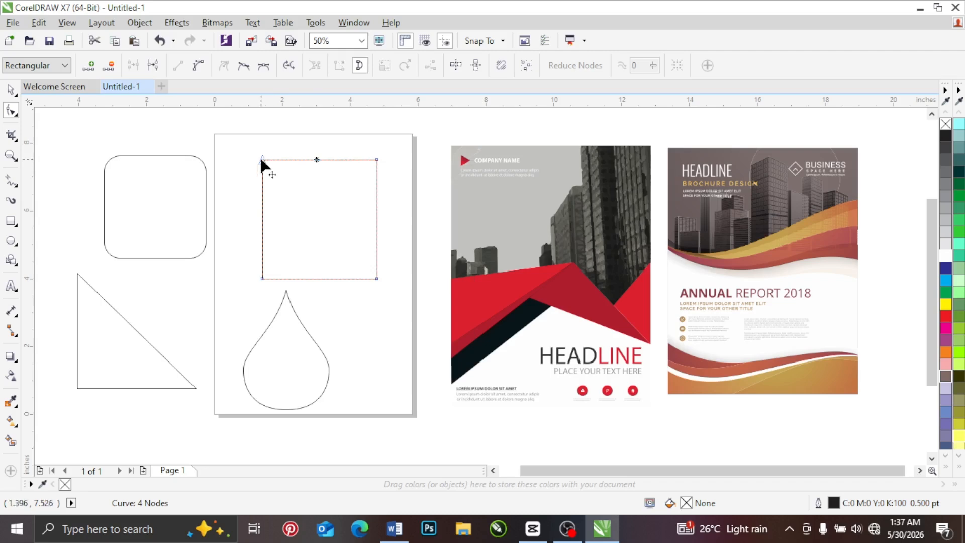
Step: Move the converted rectangle toward the page's upper-right corner and draw a rectangle about 2.2 by 2.65 inches beside it
{"action": "left_click", "coordinate": [10, 90]}
{"action": "left_click_drag", "start_coordinate": [303, 223], "coordinate": [357, 183]}
{"action": "left_click", "coordinate": [11, 222]}
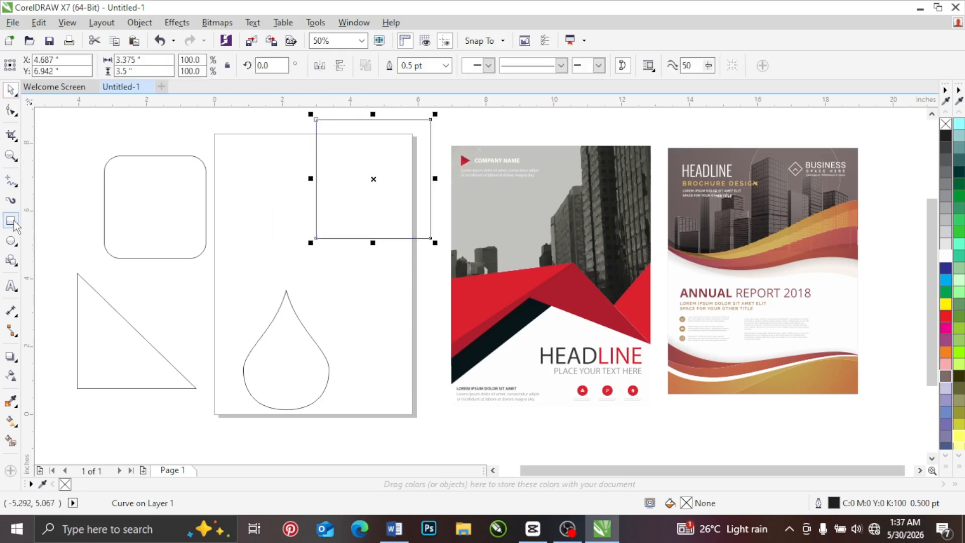
{"action": "left_click_drag", "start_coordinate": [225, 188], "coordinate": [301, 277]}
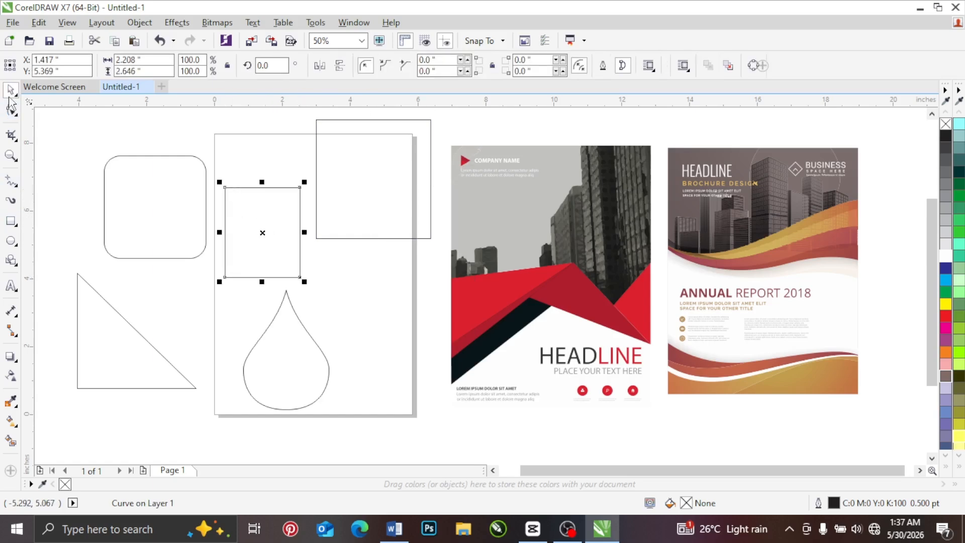
Step: Convert the new rectangle to curves and change its upper edge from a line to a curve segment
{"action": "left_click", "coordinate": [11, 110]}
{"action": "right_click", "coordinate": [235, 218]}
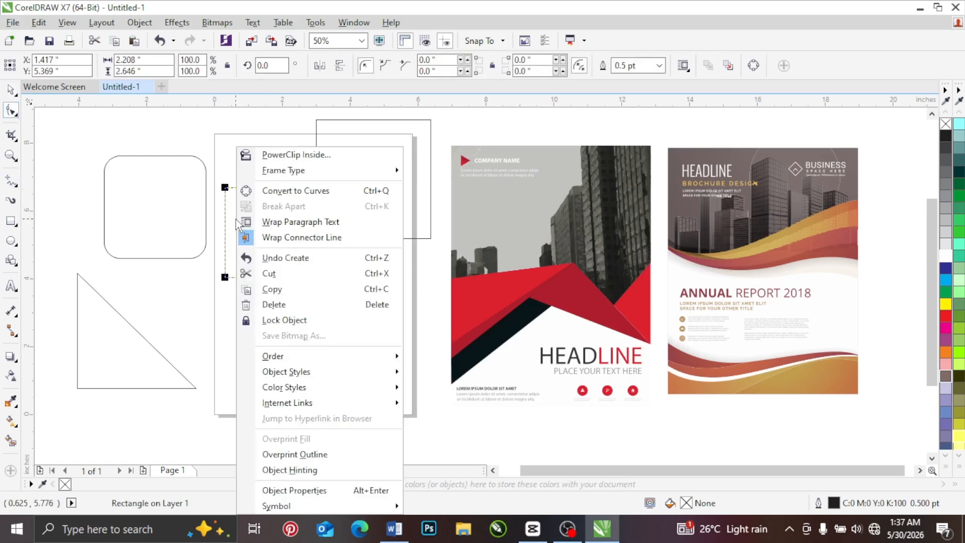
{"action": "left_click", "coordinate": [267, 194]}
{"action": "mouse_move", "coordinate": [225, 187]}
{"action": "left_mouse_down"}
{"action": "mouse_move", "coordinate": [232, 165]}
{"action": "mouse_move", "coordinate": [258, 156]}
{"action": "mouse_move", "coordinate": [282, 189]}
{"action": "mouse_move", "coordinate": [229, 223]}
{"action": "mouse_move", "coordinate": [230, 193]}
{"action": "left_mouse_up"}
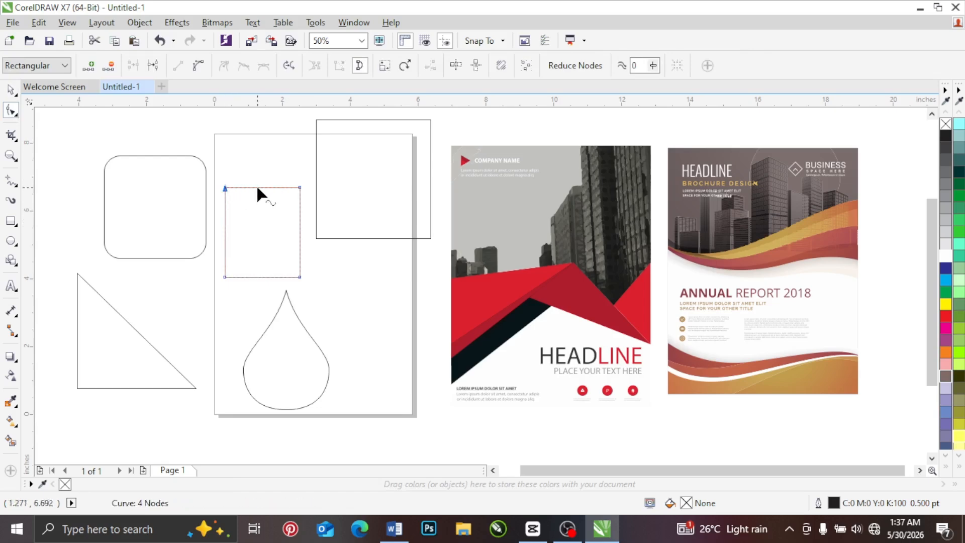
{"action": "right_click", "coordinate": [257, 188]}
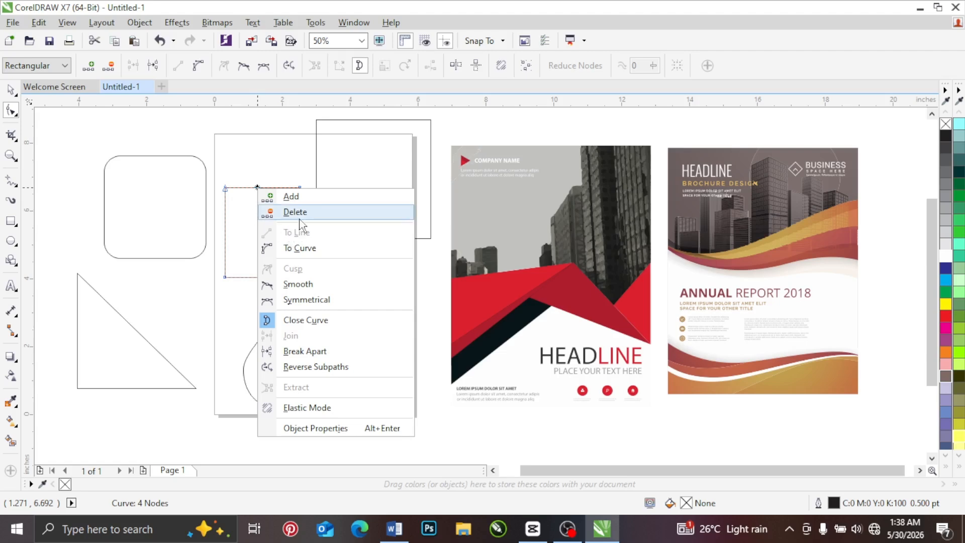
{"action": "left_click", "coordinate": [302, 249]}
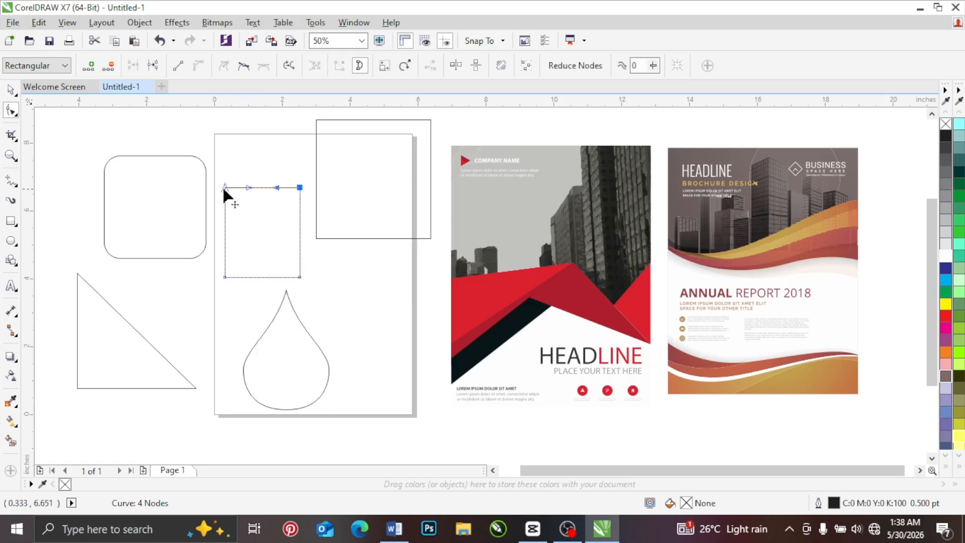
Step: Bend the upper edge into a wave by pulling the left node's handle down into the shape and the right node's handle up
{"action": "scroll", "coordinate": [245, 189], "scroll_direction": "up", "scroll_amount": 1}
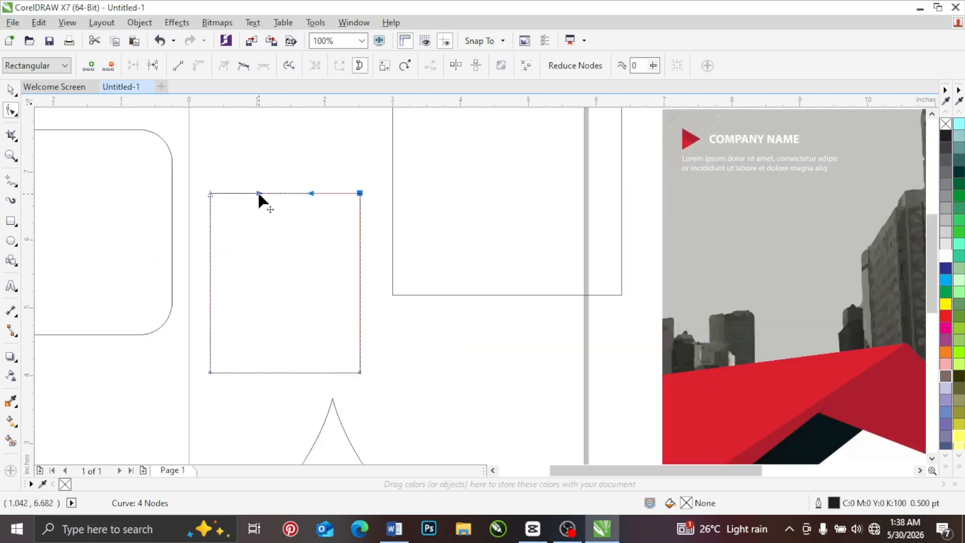
{"action": "left_click_drag", "start_coordinate": [259, 194], "coordinate": [252, 128]}
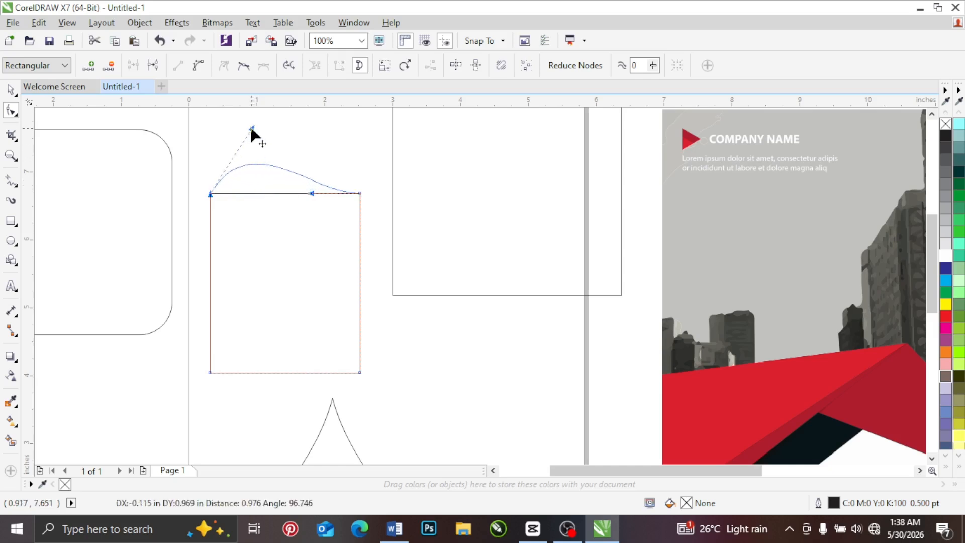
{"action": "left_click_drag", "start_coordinate": [252, 129], "coordinate": [246, 265]}
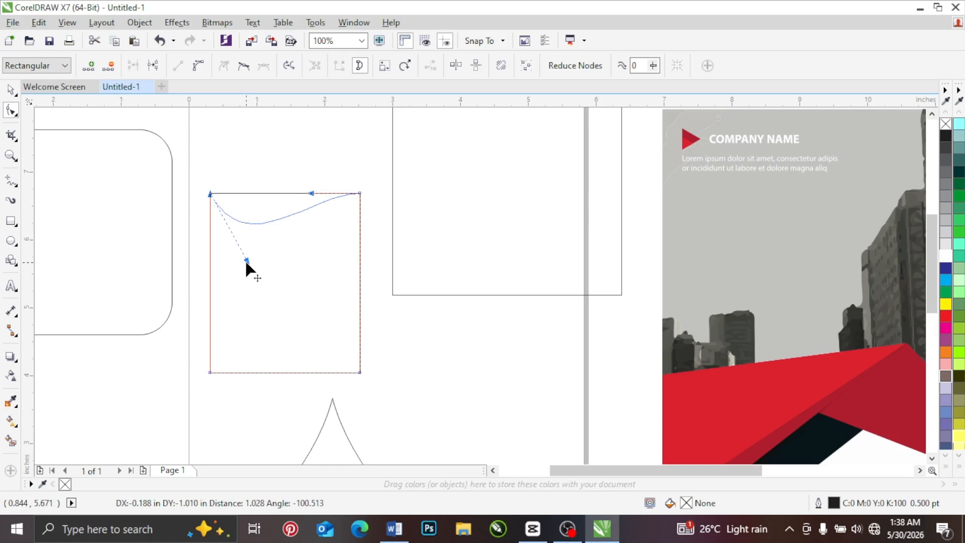
{"action": "left_click_drag", "start_coordinate": [246, 262], "coordinate": [246, 262]}
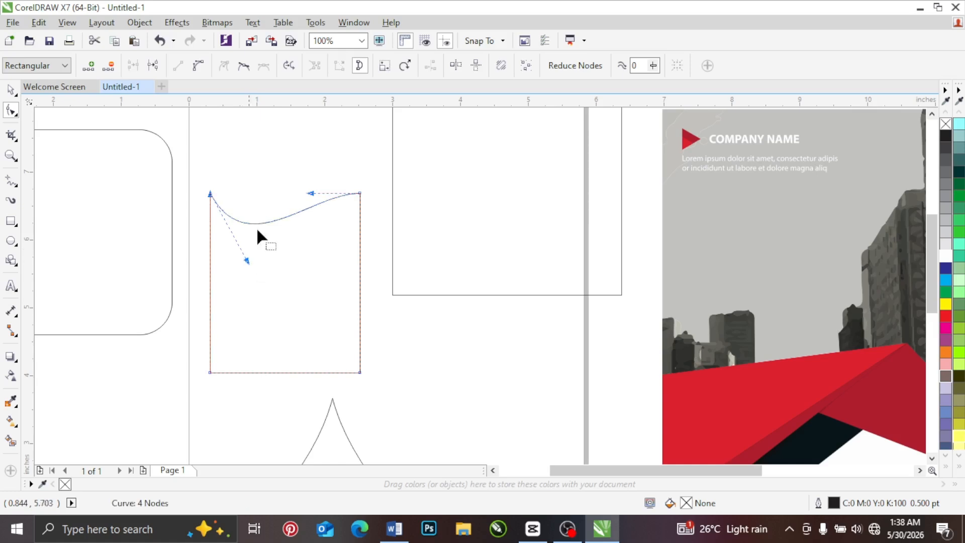
{"action": "left_click_drag", "start_coordinate": [312, 194], "coordinate": [308, 149]}
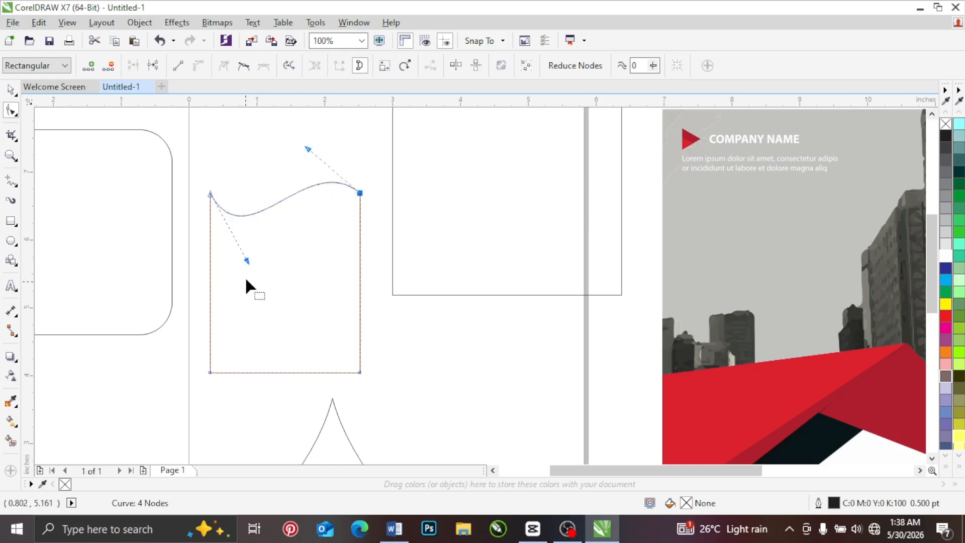
Step: Flip the upper edge's wave with both curve handles, and pull them back to form a dip on the left and a crest on the right
{"action": "left_click_drag", "start_coordinate": [248, 260], "coordinate": [297, 256]}
{"action": "left_click", "coordinate": [308, 145]}
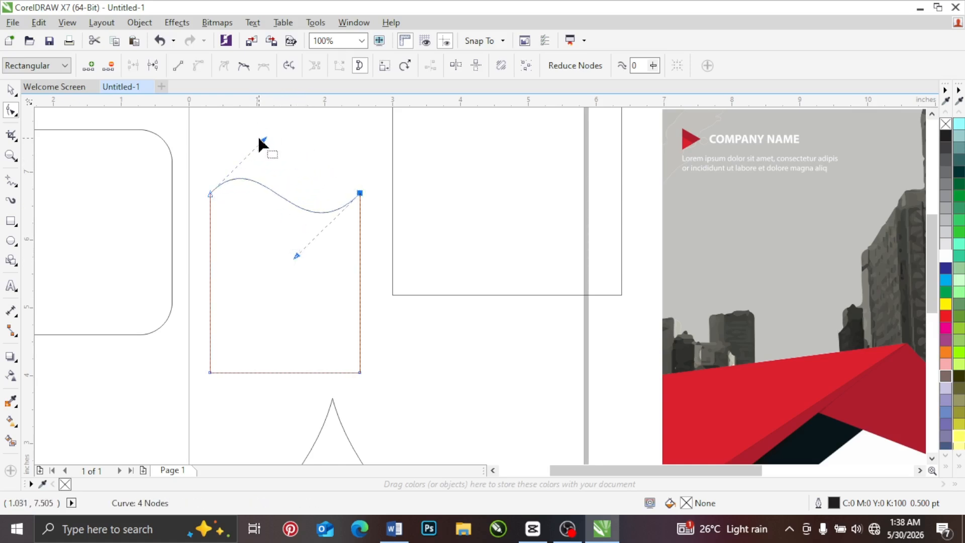
{"action": "mouse_move", "coordinate": [263, 140]}
{"action": "left_mouse_down"}
{"action": "mouse_move", "coordinate": [267, 129]}
{"action": "mouse_move", "coordinate": [255, 129]}
{"action": "left_mouse_up"}
{"action": "mouse_move", "coordinate": [297, 256]}
{"action": "left_mouse_down"}
{"action": "mouse_move", "coordinate": [332, 268]}
{"action": "mouse_move", "coordinate": [293, 244]}
{"action": "mouse_move", "coordinate": [299, 170]}
{"action": "mouse_move", "coordinate": [318, 132]}
{"action": "left_mouse_up"}
{"action": "left_click_drag", "start_coordinate": [254, 130], "coordinate": [258, 248]}
{"action": "left_click_drag", "start_coordinate": [319, 136], "coordinate": [302, 205]}
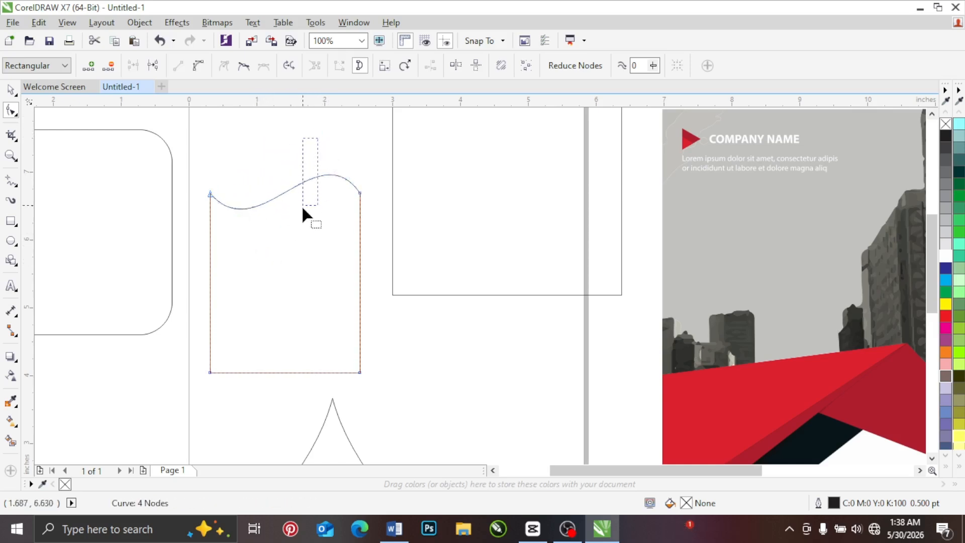
{"action": "left_click", "coordinate": [359, 192]}
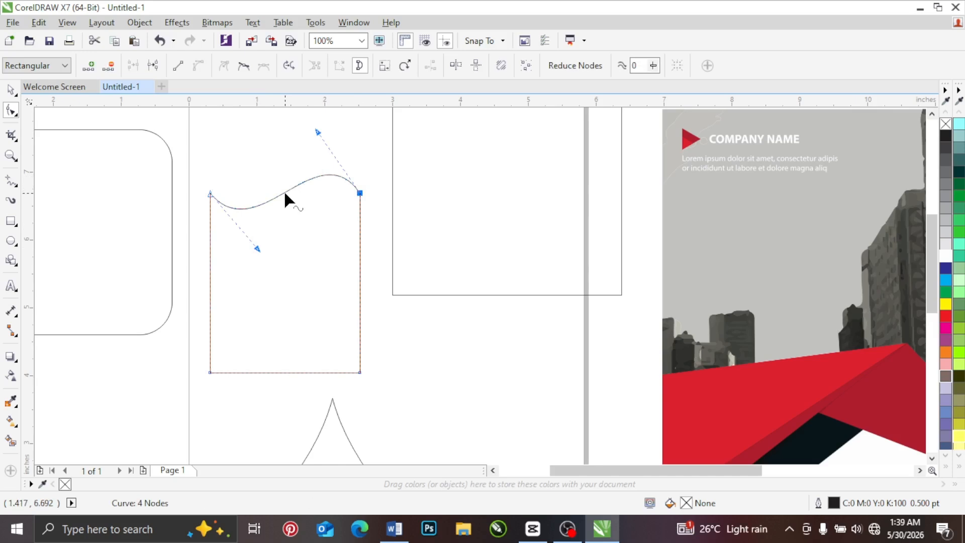
Step: Add a node at the middle of the wavy edge and select the edge's nodes one by one to show their handles
{"action": "double_click", "coordinate": [285, 193]}
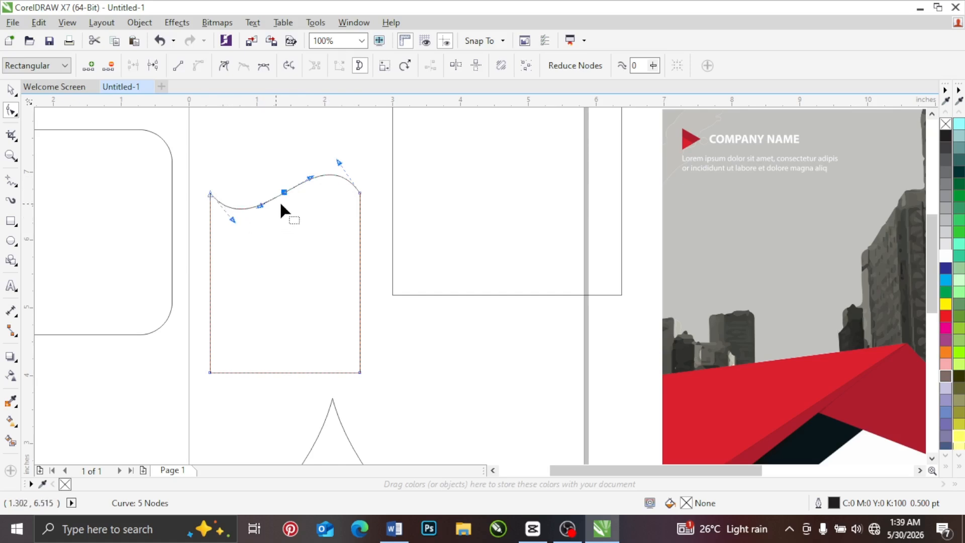
{"action": "left_click", "coordinate": [359, 194]}
{"action": "left_click", "coordinate": [284, 192]}
{"action": "left_click", "coordinate": [210, 194]}
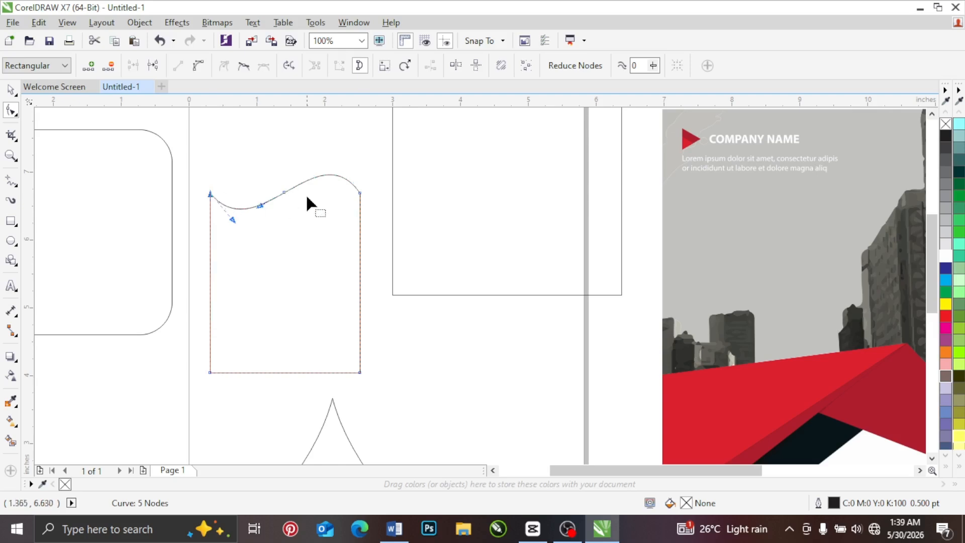
{"action": "left_click", "coordinate": [285, 192]}
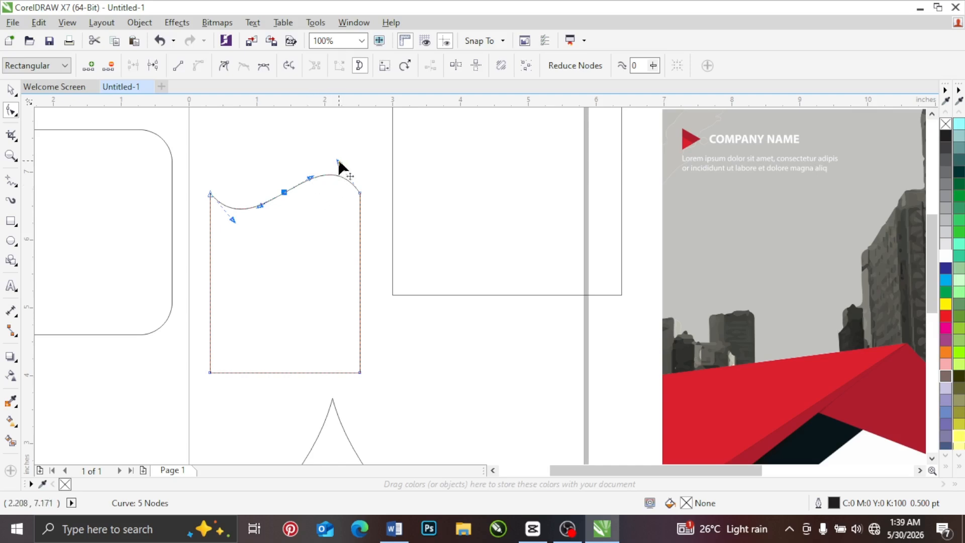
Step: Deepen the wave by pulling the right end node's handle slightly up and left and the left end node's handle downward
{"action": "mouse_move", "coordinate": [339, 162]}
{"action": "left_mouse_down"}
{"action": "mouse_move", "coordinate": [319, 200]}
{"action": "mouse_move", "coordinate": [321, 254]}
{"action": "mouse_move", "coordinate": [343, 152]}
{"action": "mouse_move", "coordinate": [332, 217]}
{"action": "mouse_move", "coordinate": [328, 157]}
{"action": "left_mouse_up"}
{"action": "left_click", "coordinate": [211, 195]}
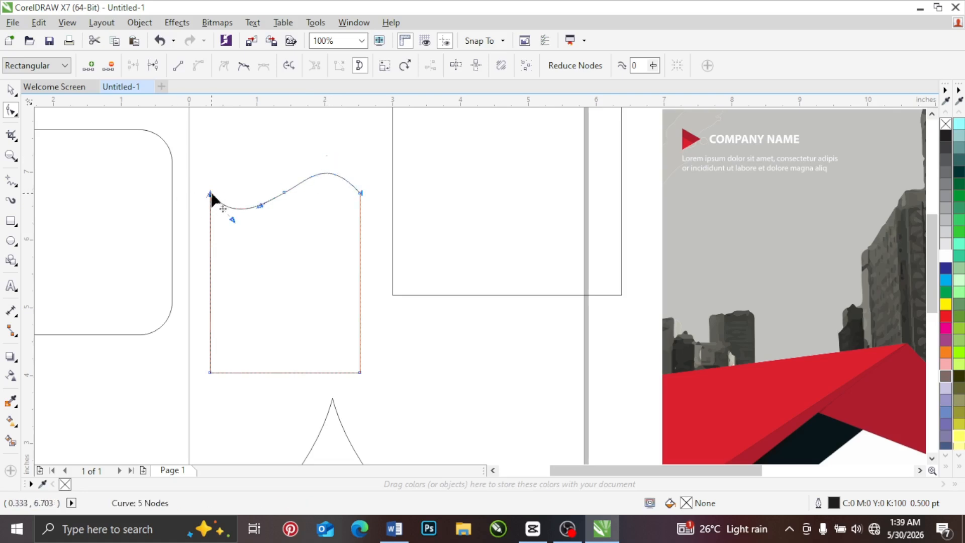
{"action": "left_click_drag", "start_coordinate": [234, 220], "coordinate": [239, 242]}
Step: Reshape the upper edge into a double wave by moving the middle node's right handle below the edge and its left handle above
{"action": "left_click", "coordinate": [284, 192]}
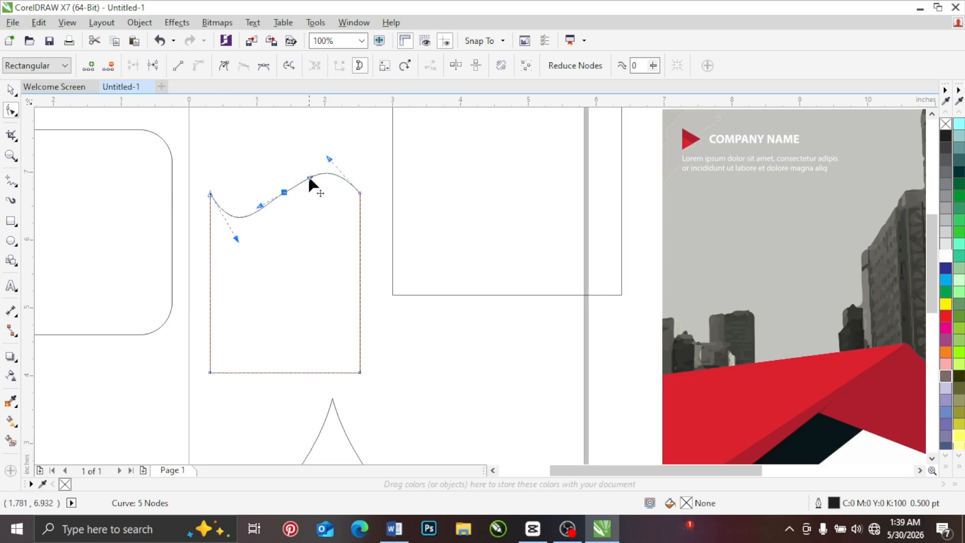
{"action": "left_click_drag", "start_coordinate": [308, 179], "coordinate": [325, 217]}
{"action": "left_click_drag", "start_coordinate": [259, 180], "coordinate": [258, 176]}
{"action": "mouse_move", "coordinate": [325, 225]}
{"action": "left_mouse_down"}
{"action": "mouse_move", "coordinate": [323, 205]}
{"action": "mouse_move", "coordinate": [324, 215]}
{"action": "left_mouse_up"}
{"action": "left_click", "coordinate": [331, 155]}
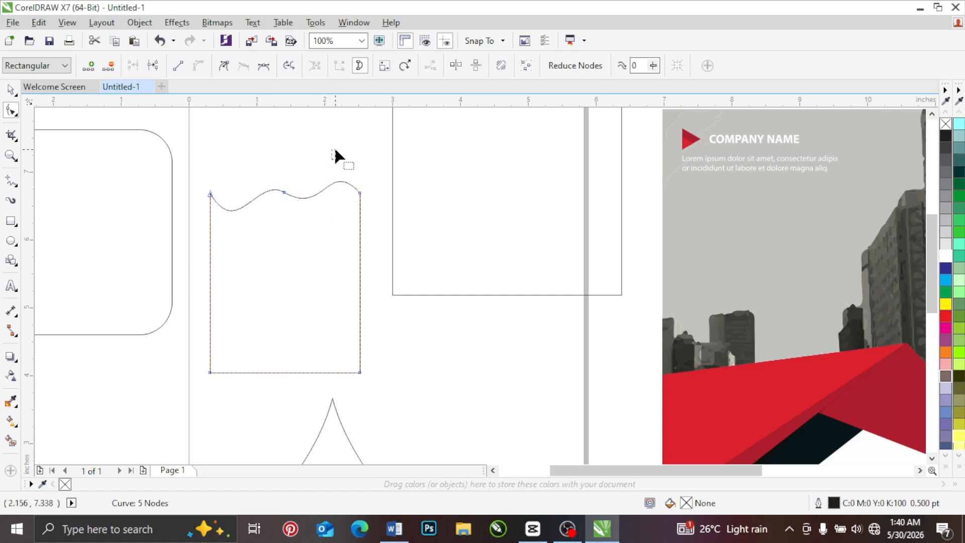
Step: Adjust the right end node's handle to raise the crest slightly, and change the wavy edge's middle node to a cusp
{"action": "left_click", "coordinate": [360, 193]}
{"action": "left_click_drag", "start_coordinate": [330, 157], "coordinate": [327, 149]}
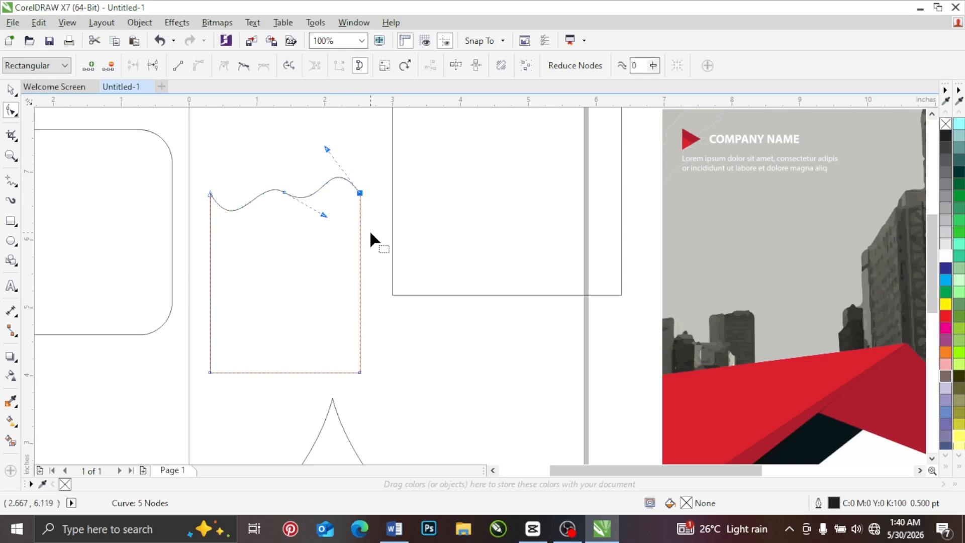
{"action": "left_click", "coordinate": [285, 190]}
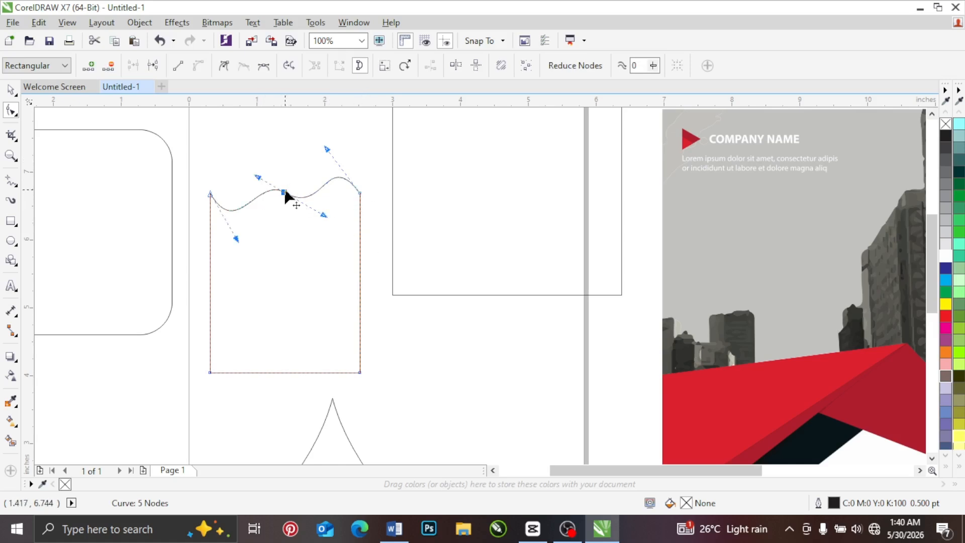
{"action": "right_click", "coordinate": [283, 193]}
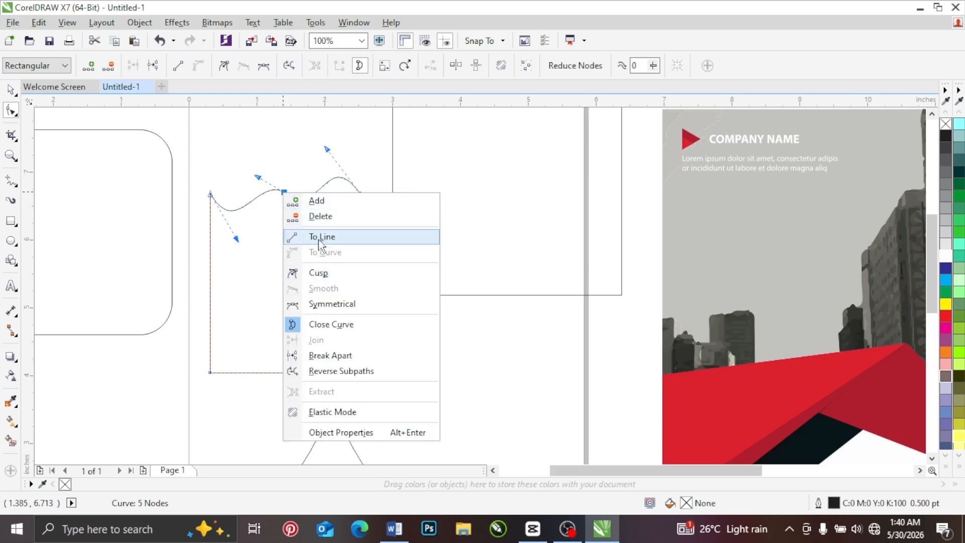
{"action": "left_click", "coordinate": [319, 273]}
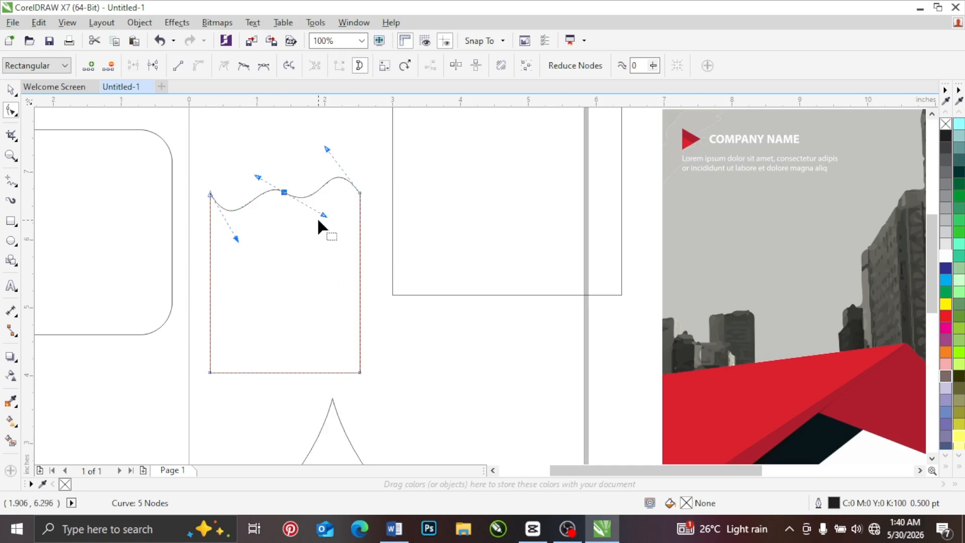
Step: Adjust the middle cusp node's two handles independently, pulling the left one upward to sharpen the left crest
{"action": "left_click_drag", "start_coordinate": [304, 162], "coordinate": [304, 161]}
{"action": "left_click_drag", "start_coordinate": [313, 224], "coordinate": [296, 154]}
{"action": "mouse_move", "coordinate": [324, 226]}
{"action": "left_mouse_down"}
{"action": "mouse_move", "coordinate": [293, 152]}
{"action": "mouse_move", "coordinate": [318, 219]}
{"action": "left_mouse_up"}
{"action": "left_click_drag", "start_coordinate": [245, 166], "coordinate": [249, 143]}
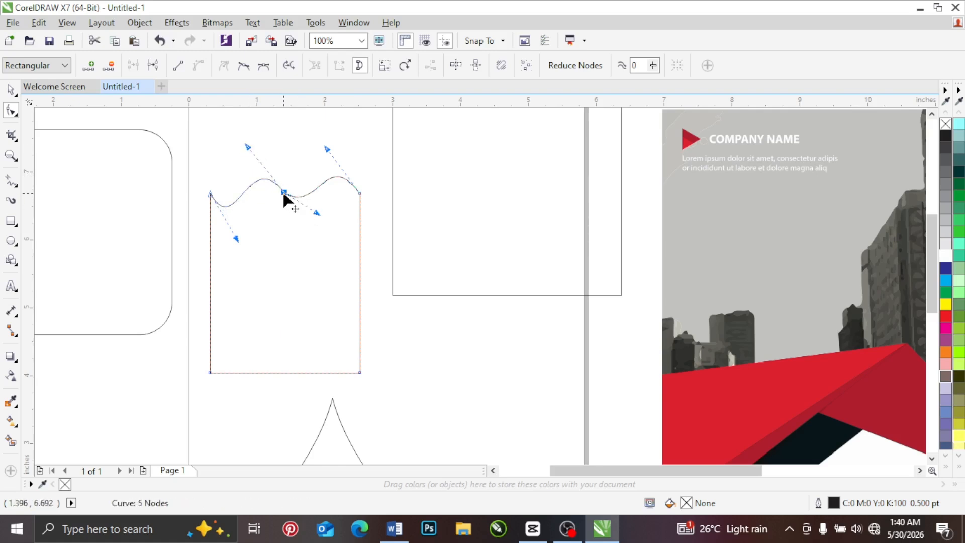
{"action": "right_click", "coordinate": [284, 198]}
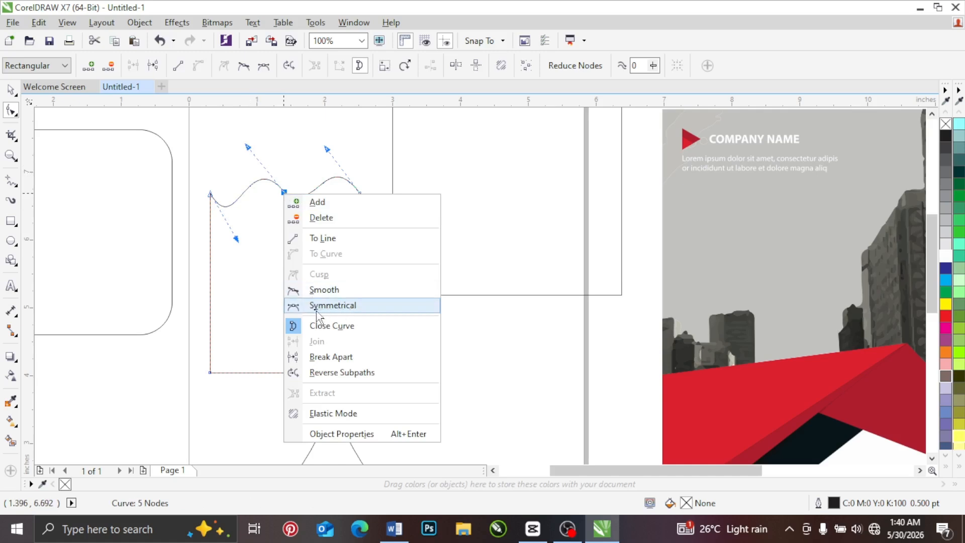
{"action": "left_click", "coordinate": [253, 276]}
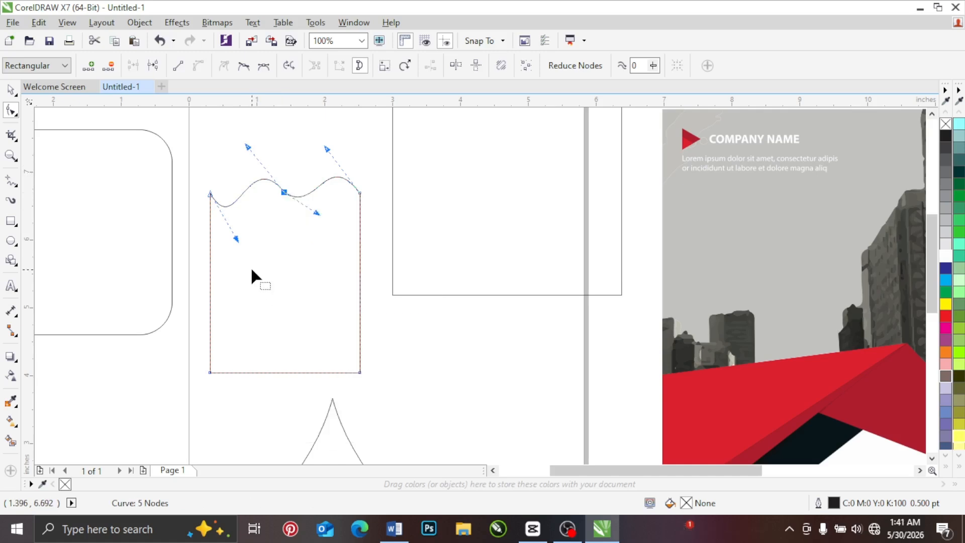
Step: Convert the straight right side to a curve, add a node at its middle, and pull that node's upper handle outward into an S-bend
{"action": "right_click", "coordinate": [360, 265]}
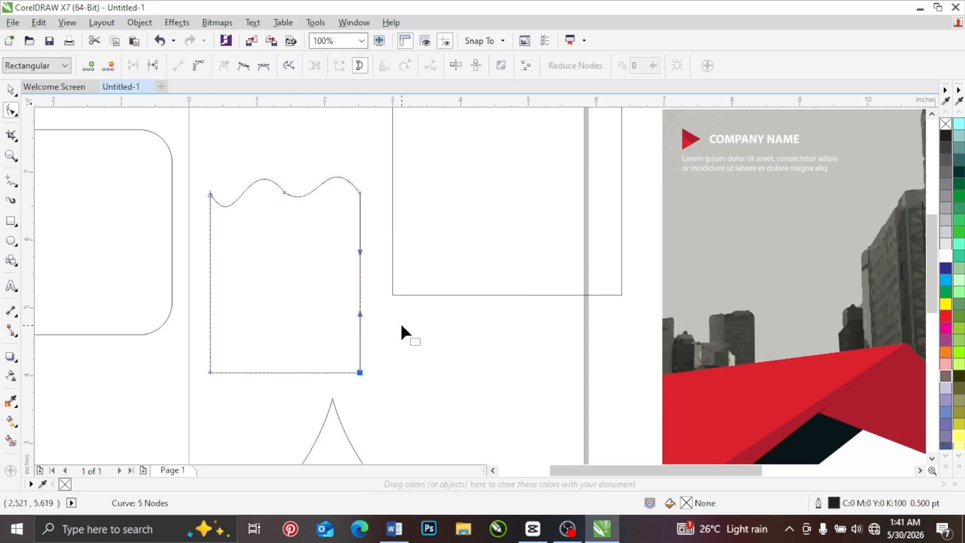
{"action": "left_click", "coordinate": [400, 325]}
{"action": "double_click", "coordinate": [361, 274]}
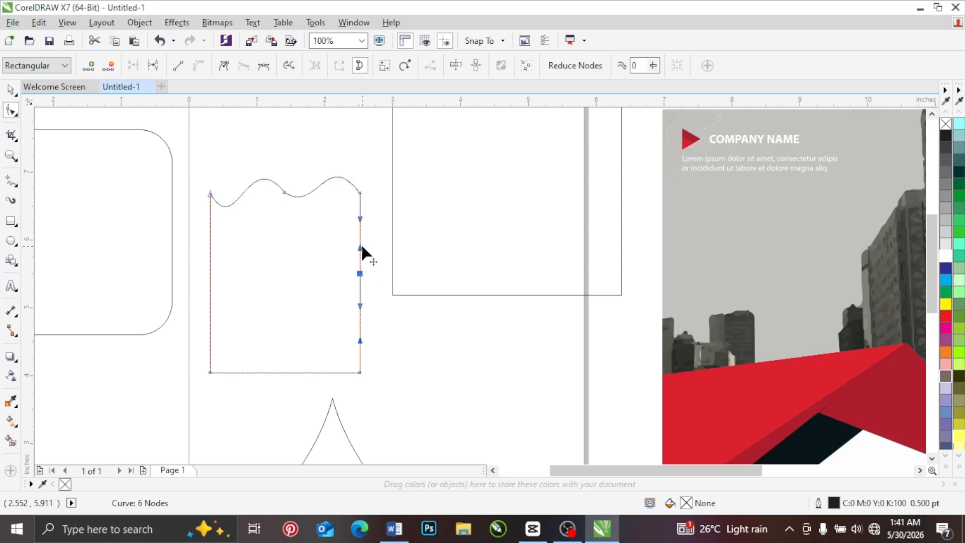
{"action": "left_click_drag", "start_coordinate": [361, 250], "coordinate": [390, 271]}
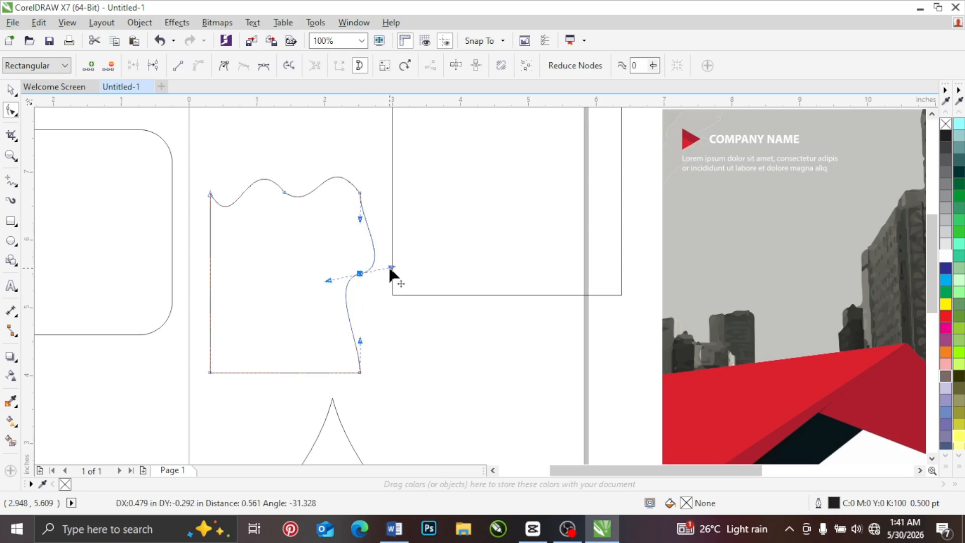
Step: Convert the lower half of the right side to a line and select the side's middle node to try its remaining handle
{"action": "right_click", "coordinate": [345, 303]}
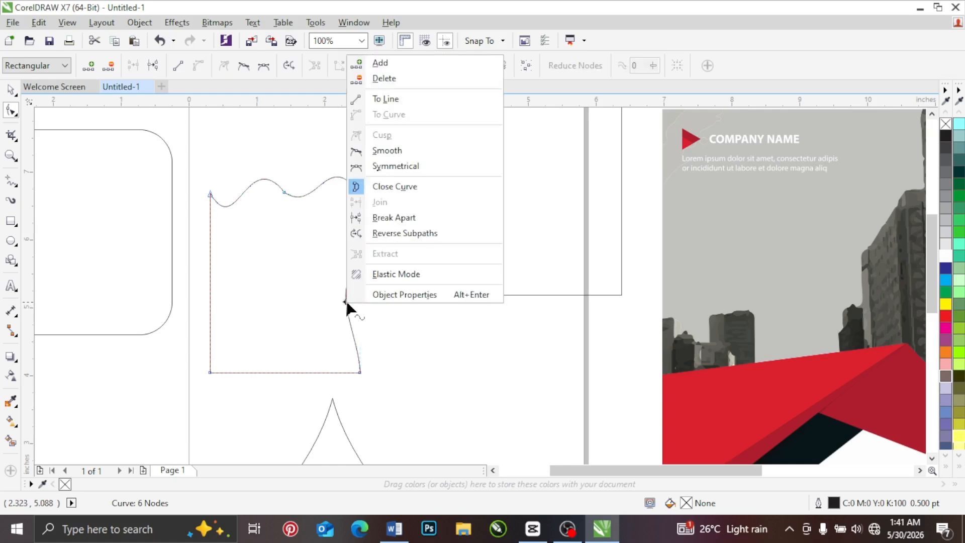
{"action": "left_click", "coordinate": [394, 101]}
{"action": "left_click", "coordinate": [360, 274]}
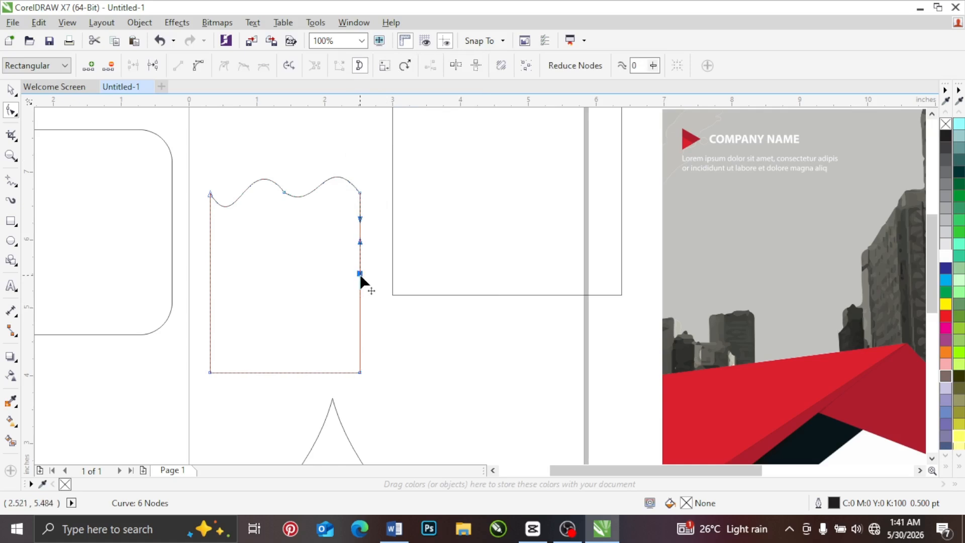
{"action": "mouse_move", "coordinate": [380, 253]}
{"action": "left_mouse_down"}
{"action": "mouse_move", "coordinate": [378, 235]}
{"action": "mouse_move", "coordinate": [378, 248]}
{"action": "left_mouse_up"}
Step: Try to bulge the upper half of the right side by pulling the upper right corner's handle up and outward
{"action": "left_click", "coordinate": [360, 193]}
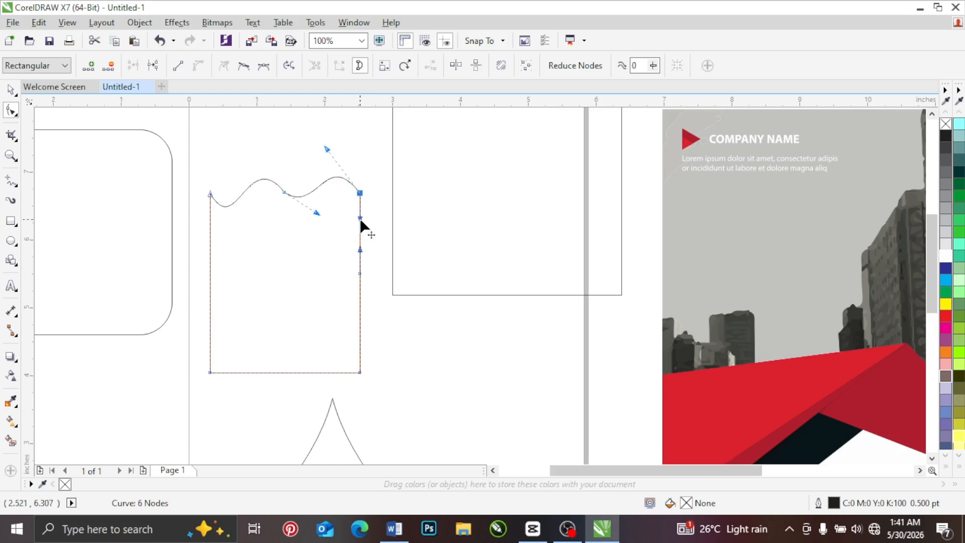
{"action": "left_click_drag", "start_coordinate": [360, 221], "coordinate": [397, 176]}
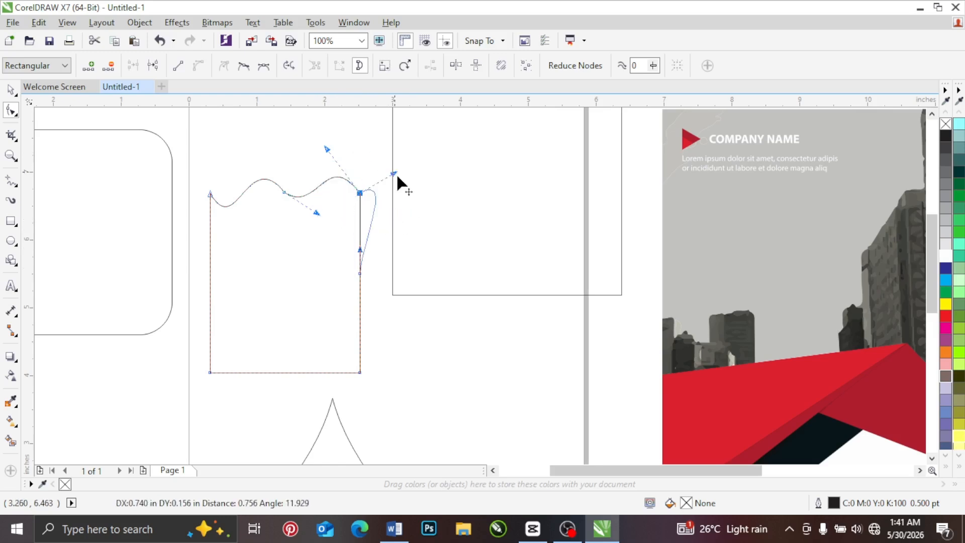
{"action": "left_click_drag", "start_coordinate": [319, 205], "coordinate": [353, 242]}
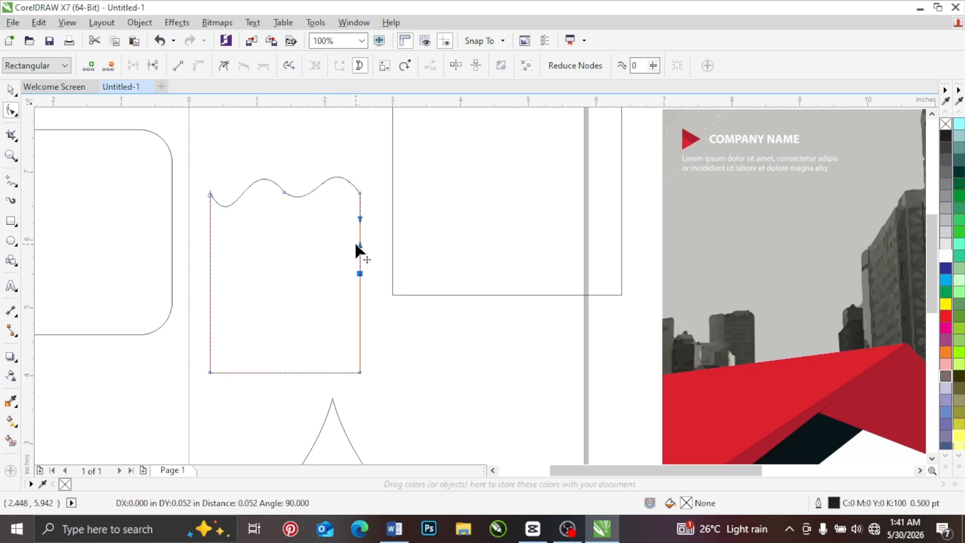
{"action": "left_click_drag", "start_coordinate": [355, 228], "coordinate": [355, 228]}
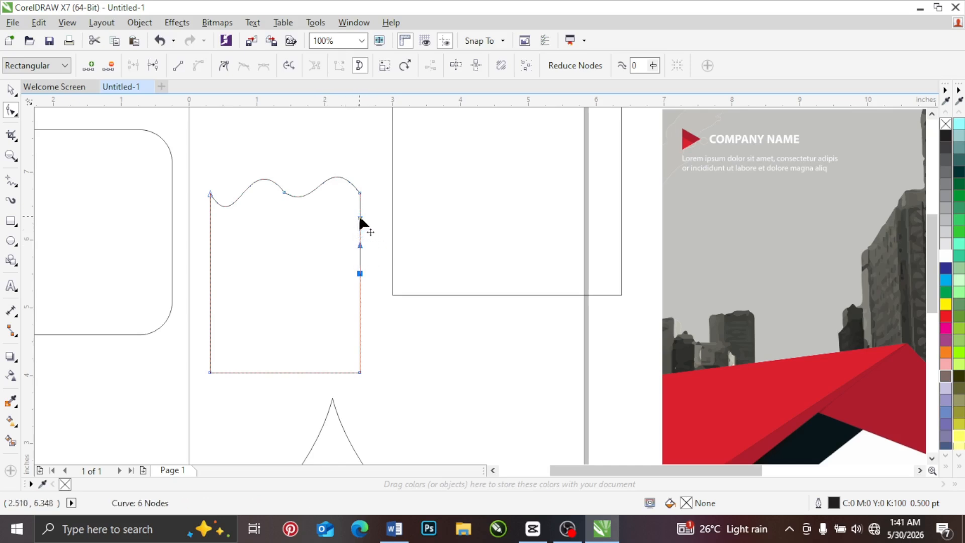
Step: Move the right side's middle node inward and lengthen its upper handle to curve the segment above it
{"action": "left_click_drag", "start_coordinate": [360, 274], "coordinate": [327, 277]}
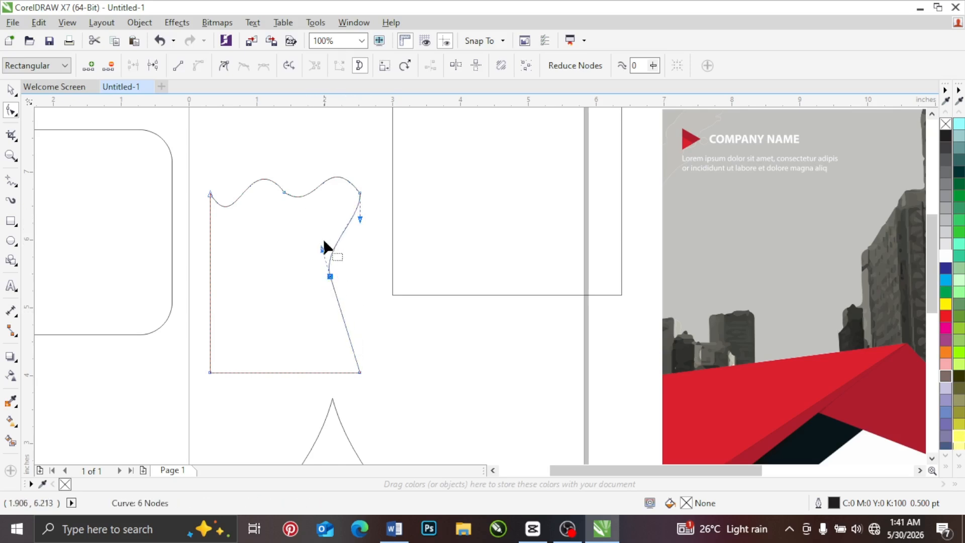
{"action": "mouse_move", "coordinate": [322, 248]}
{"action": "left_mouse_down"}
{"action": "mouse_move", "coordinate": [405, 233]}
{"action": "mouse_move", "coordinate": [286, 225]}
{"action": "mouse_move", "coordinate": [312, 253]}
{"action": "mouse_move", "coordinate": [279, 123]}
{"action": "mouse_move", "coordinate": [332, 269]}
{"action": "mouse_move", "coordinate": [330, 254]}
{"action": "left_mouse_up"}
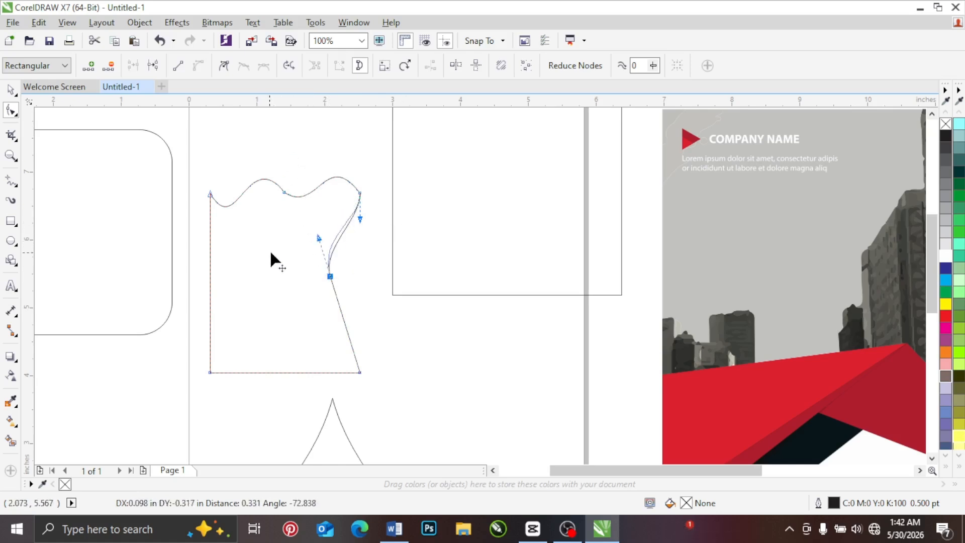
{"action": "left_click_drag", "start_coordinate": [270, 252], "coordinate": [312, 228]}
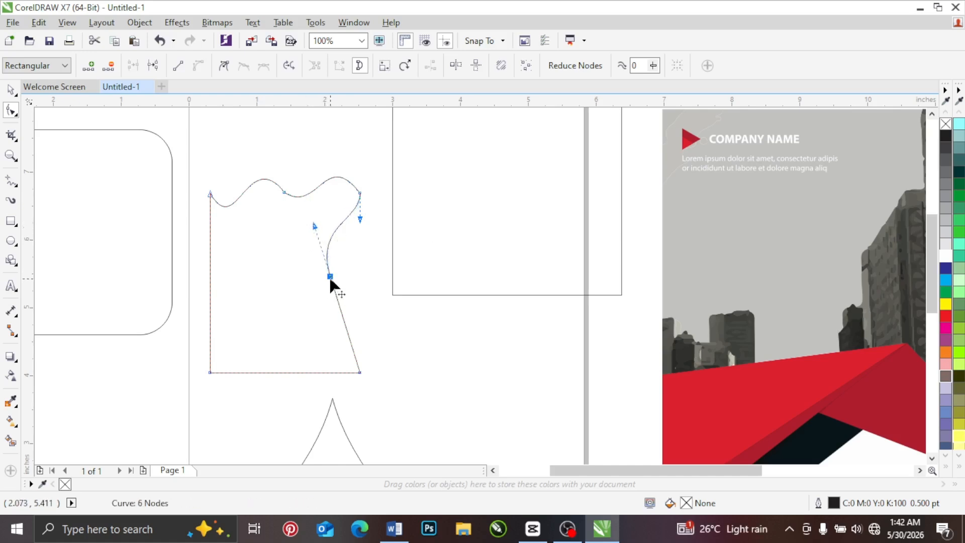
{"action": "right_click", "coordinate": [331, 285]}
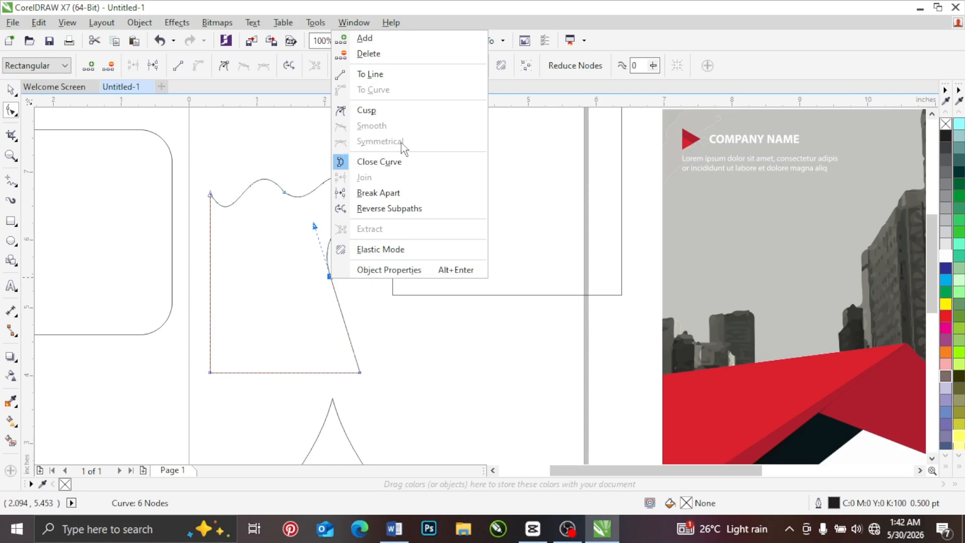
{"action": "left_click", "coordinate": [306, 237]}
{"action": "mouse_move", "coordinate": [314, 224]}
{"action": "left_mouse_down"}
{"action": "mouse_move", "coordinate": [267, 252]}
{"action": "mouse_move", "coordinate": [318, 235]}
{"action": "left_mouse_up"}
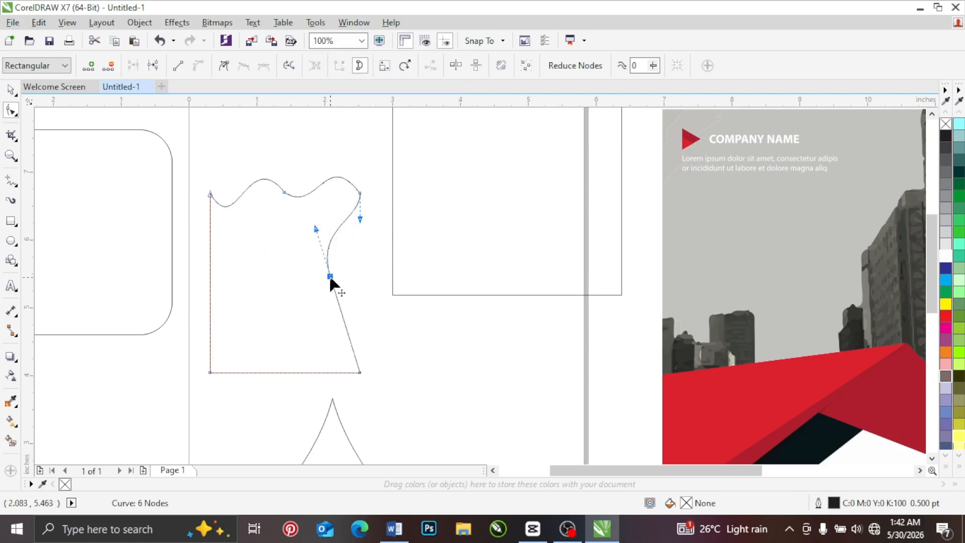
Step: Make the right side's middle node a cusp, then pull its handle further left and the upper right corner's handle down to deepen the curve
{"action": "right_click", "coordinate": [331, 279]}
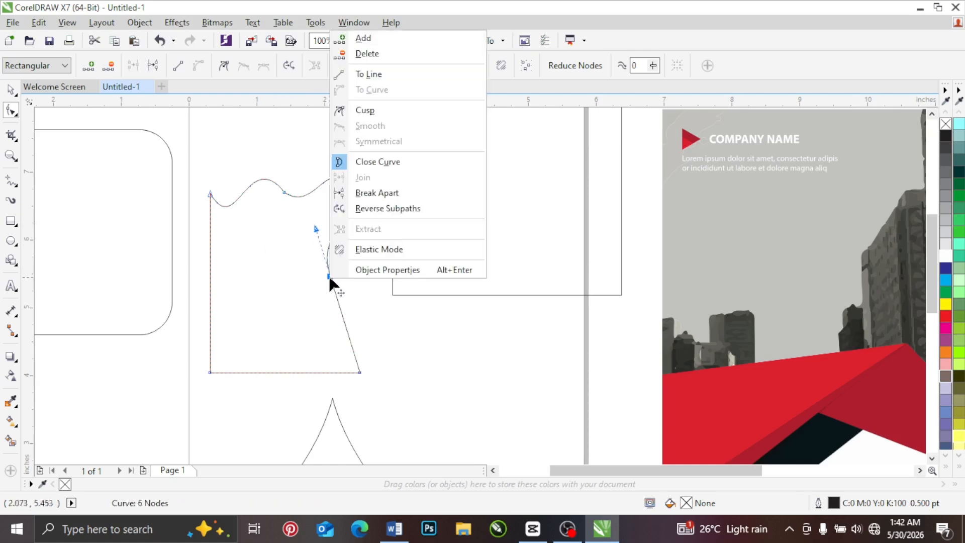
{"action": "left_click", "coordinate": [366, 110]}
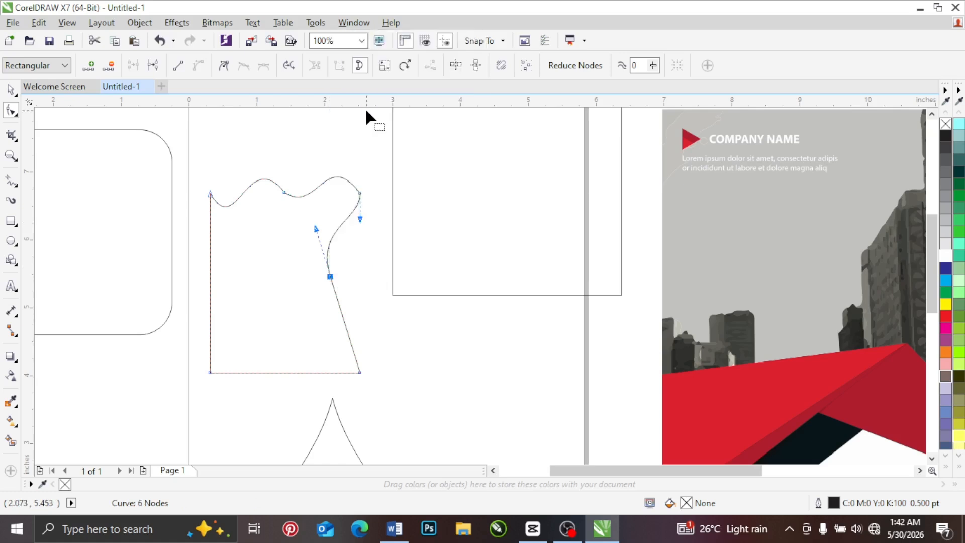
{"action": "left_click_drag", "start_coordinate": [315, 229], "coordinate": [280, 226]}
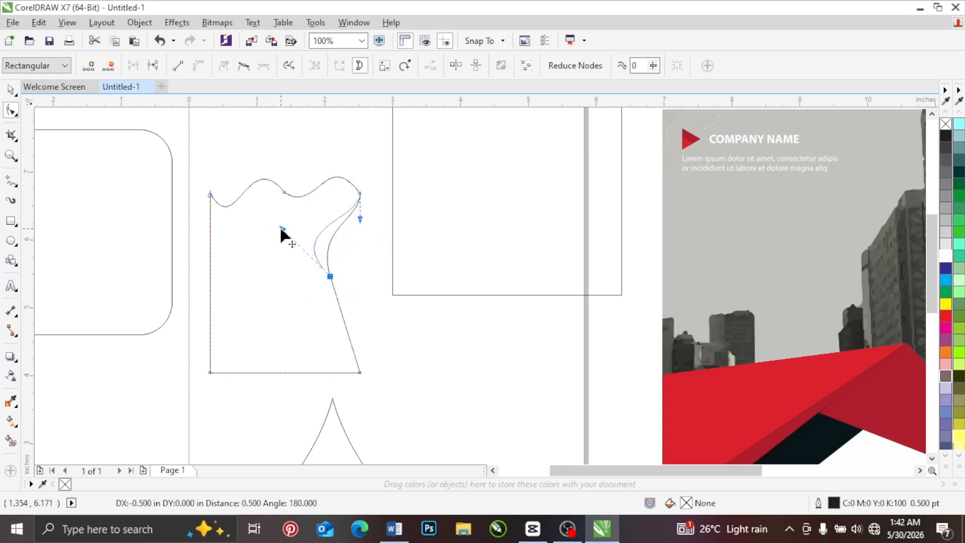
{"action": "left_click_drag", "start_coordinate": [360, 219], "coordinate": [361, 255]}
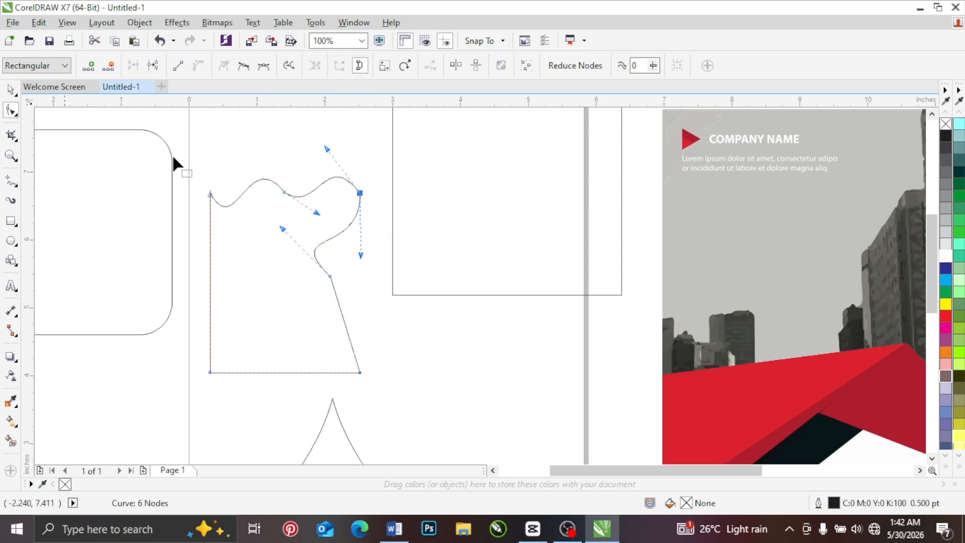
Step: Delete the upper edge's middle node and pull the upper right corner's handle down so the edge sags in one curve
{"action": "left_click_drag", "start_coordinate": [339, 199], "coordinate": [332, 223]}
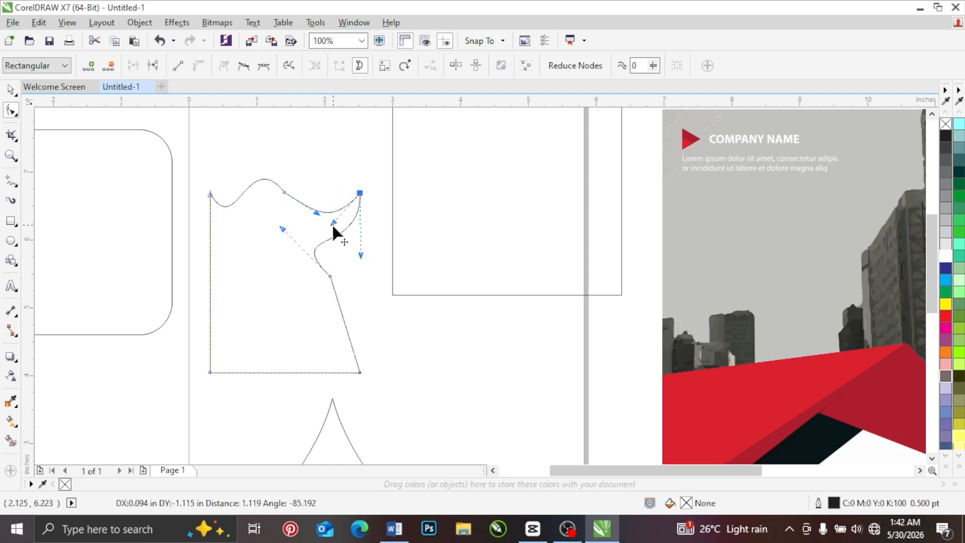
{"action": "double_click", "coordinate": [283, 193]}
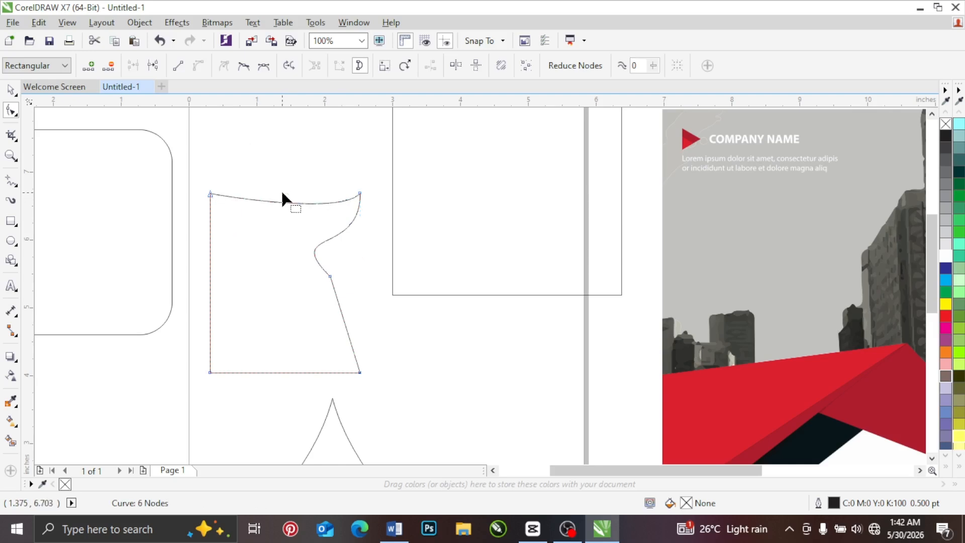
{"action": "left_click", "coordinate": [360, 195]}
{"action": "left_click_drag", "start_coordinate": [339, 217], "coordinate": [341, 252]}
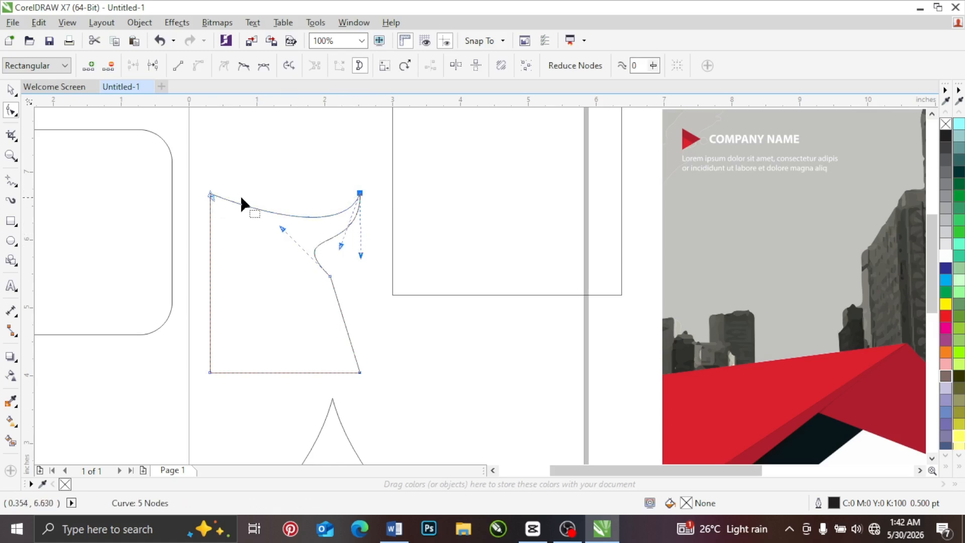
Step: Delete the reshaped curve, the large rectangle overlapping the page's right border, and the rounded rectangle beside the page
{"action": "left_click", "coordinate": [11, 90]}
{"action": "left_click", "coordinate": [11, 221]}
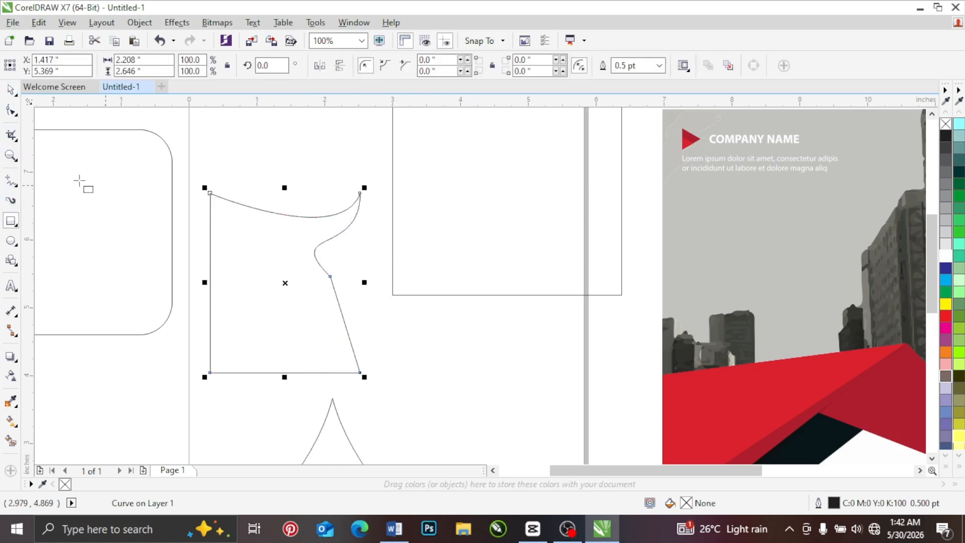
{"action": "left_click", "coordinate": [10, 89]}
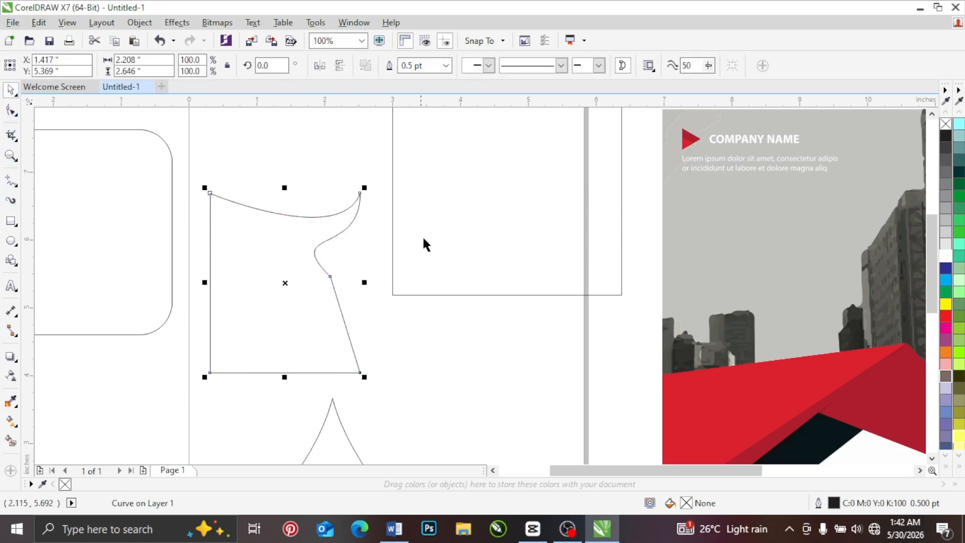
{"action": "key", "text": "Delete"}
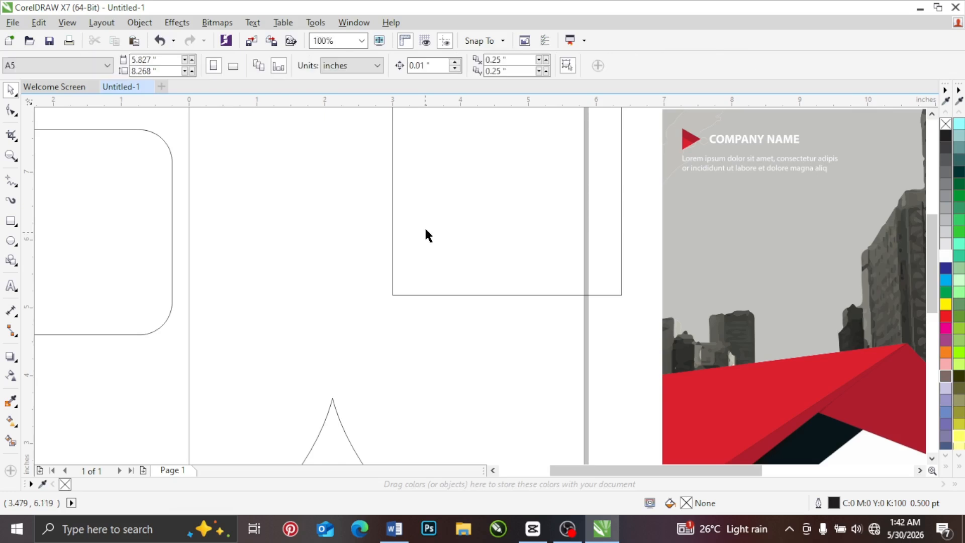
{"action": "left_click", "coordinate": [425, 230]}
{"action": "right_click", "coordinate": [426, 229]}
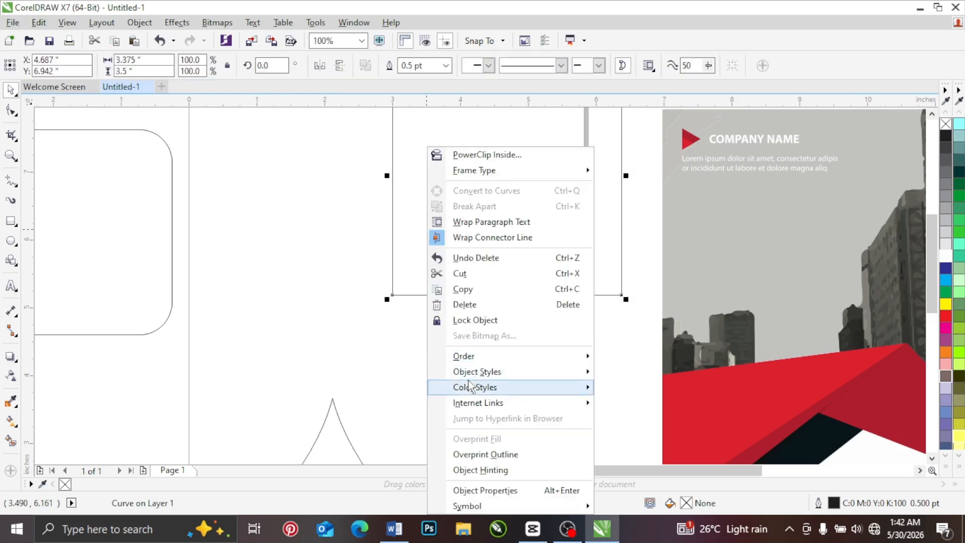
{"action": "left_click", "coordinate": [465, 304]}
{"action": "left_click", "coordinate": [148, 226]}
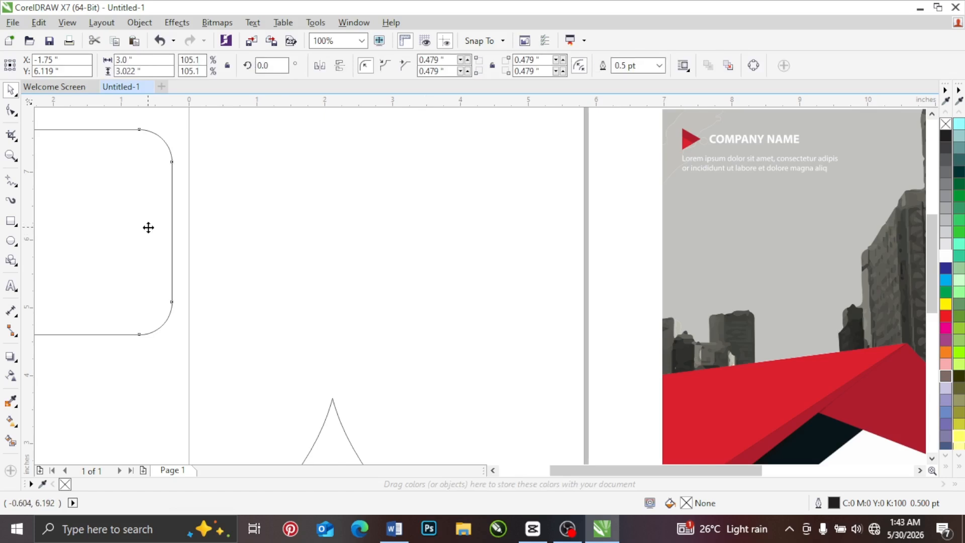
{"action": "key", "text": "Delete"}
Step: Draw a rectangle about 2.57 by 2.69 inches in the cleared area above the pointed shape
{"action": "left_click", "coordinate": [11, 221]}
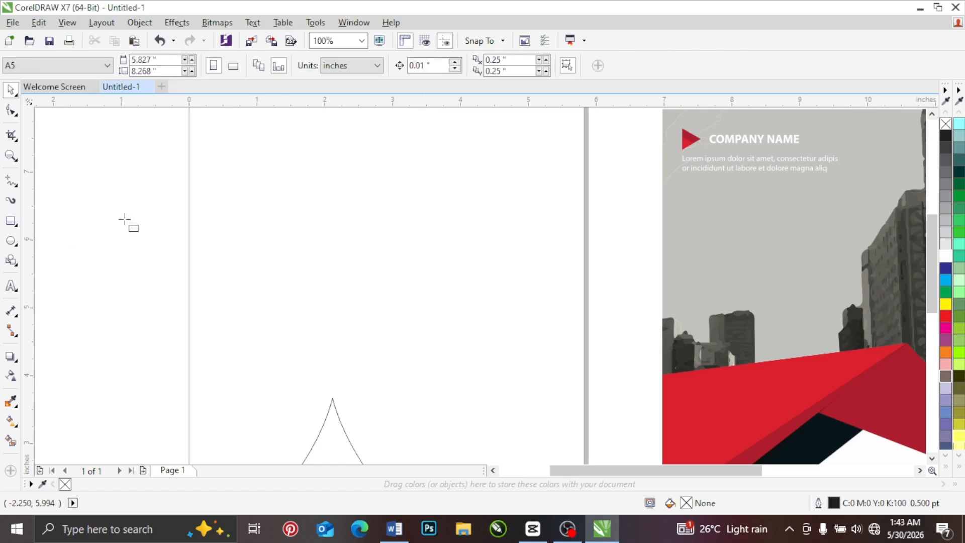
{"action": "mouse_move", "coordinate": [253, 162]}
{"action": "left_mouse_down"}
{"action": "mouse_move", "coordinate": [431, 330]}
{"action": "mouse_move", "coordinate": [440, 351]}
{"action": "mouse_move", "coordinate": [431, 353]}
{"action": "left_mouse_up"}
{"action": "left_click", "coordinate": [9, 92]}
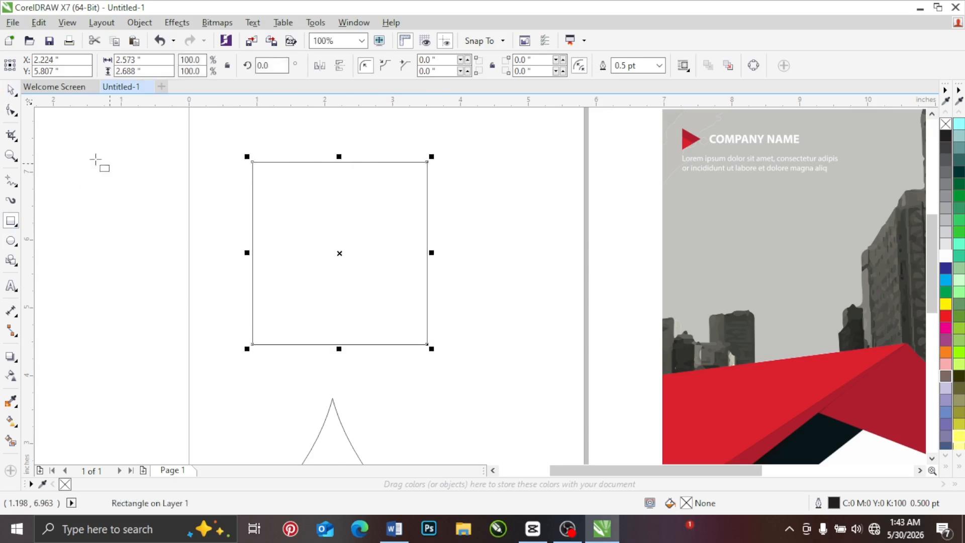
Step: Move the rectangle straight down by about 0.1 inch
{"action": "right_click", "coordinate": [321, 214]}
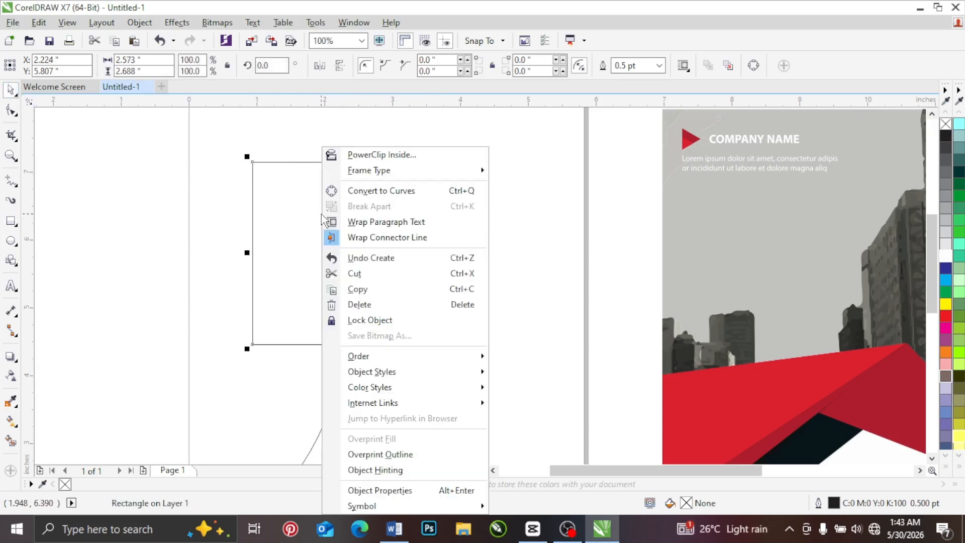
{"action": "left_click", "coordinate": [65, 142]}
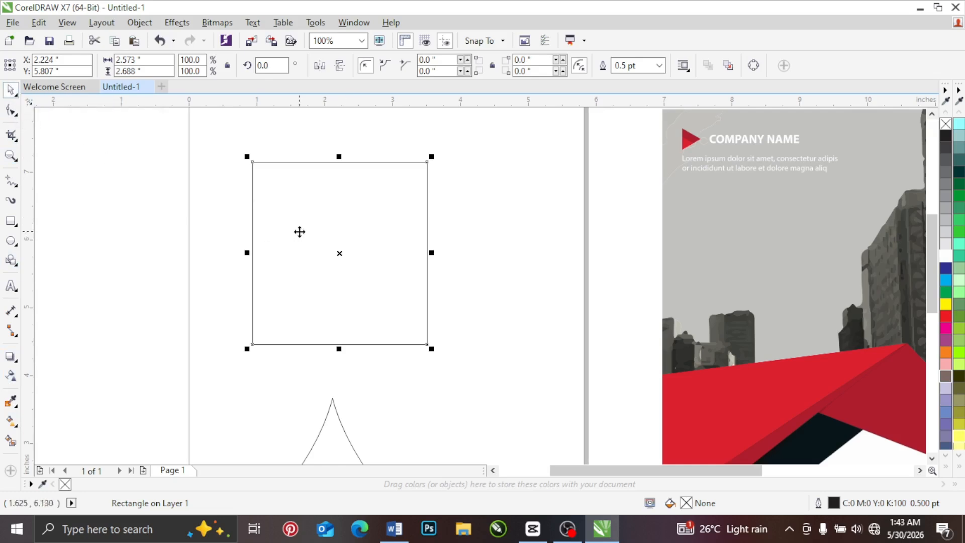
{"action": "left_click_drag", "start_coordinate": [290, 216], "coordinate": [263, 220]}
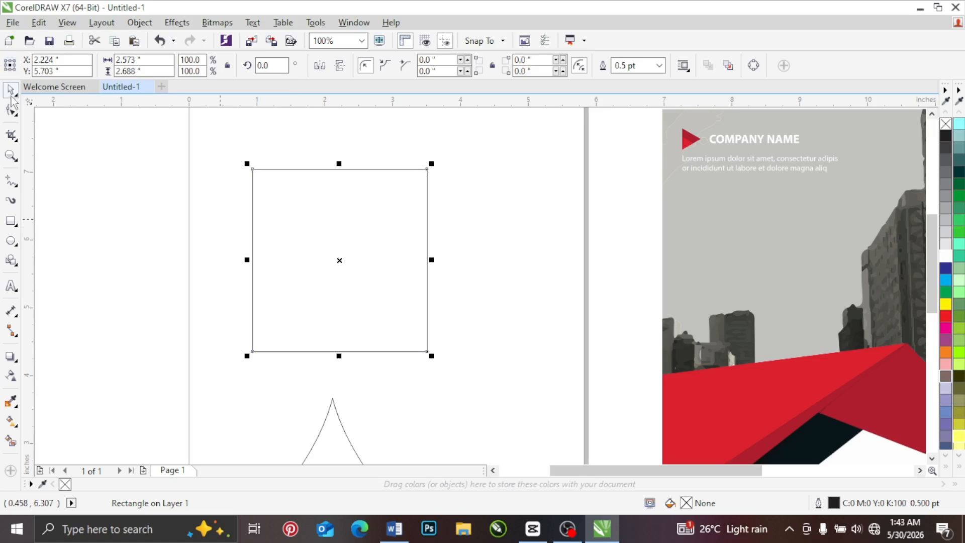
Step: Convert the rectangle to curves
{"action": "right_click", "coordinate": [289, 212]}
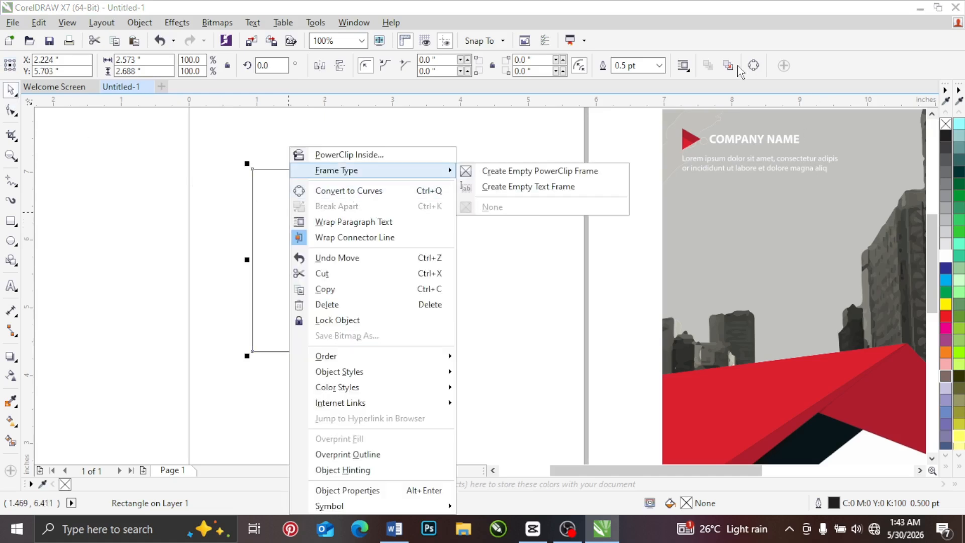
{"action": "left_click", "coordinate": [528, 256]}
{"action": "left_click", "coordinate": [387, 229]}
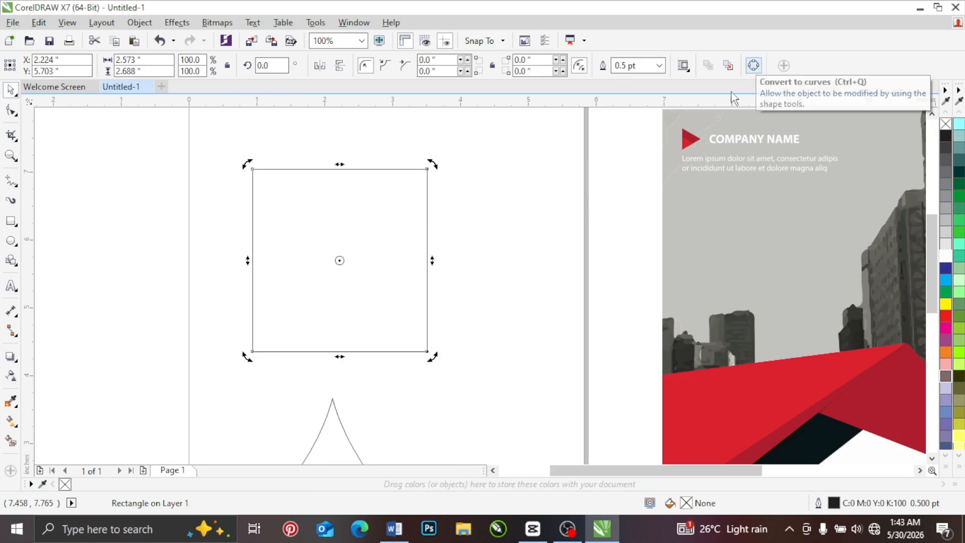
{"action": "left_click", "coordinate": [141, 24]}
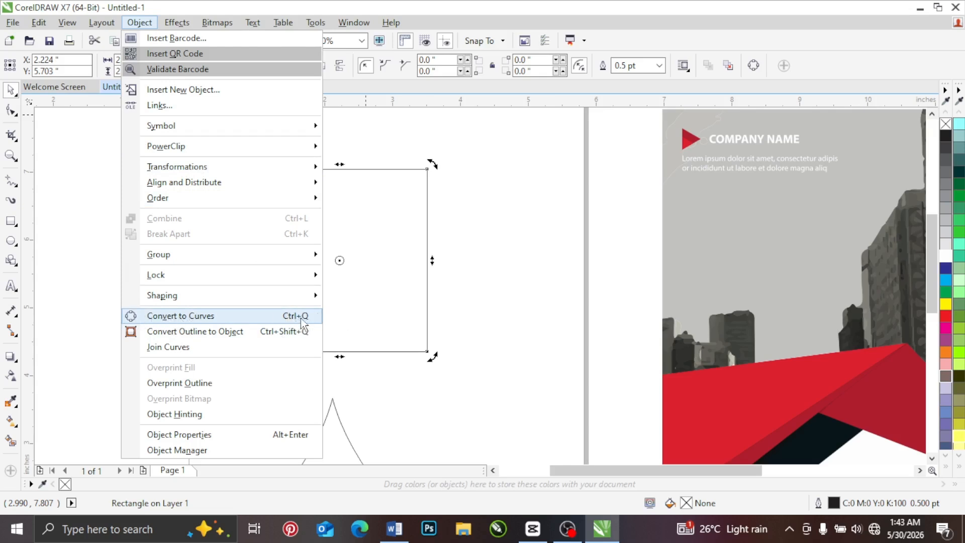
{"action": "left_click", "coordinate": [376, 230]}
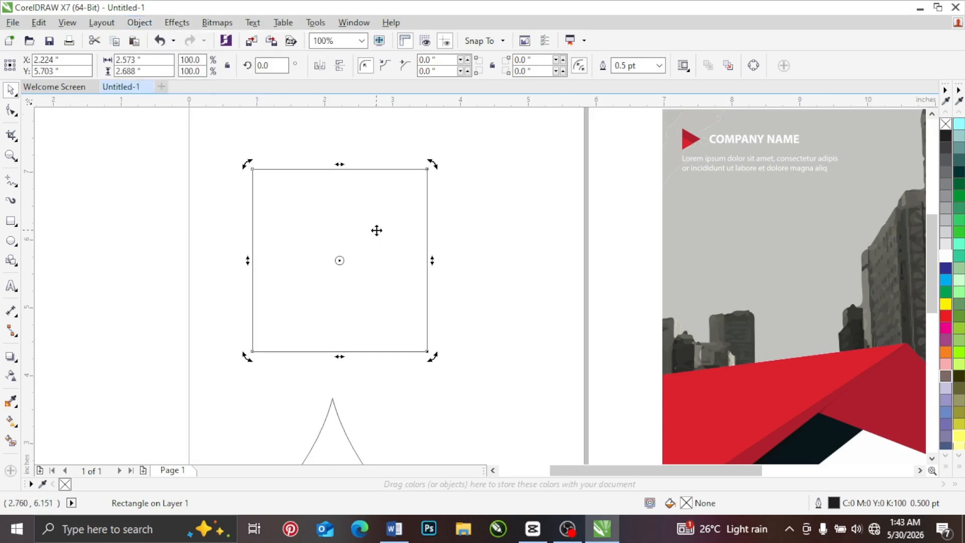
{"action": "right_click", "coordinate": [377, 230]}
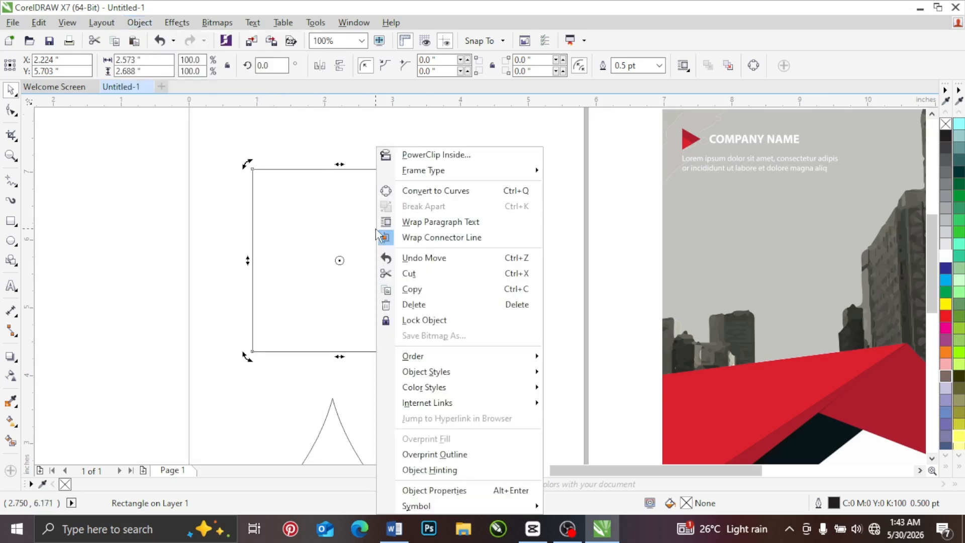
{"action": "left_click", "coordinate": [423, 191]}
Step: Add a node near the middle of the square's upper edge and pull it down about 1.1 inches into a V notch
{"action": "left_click", "coordinate": [11, 110]}
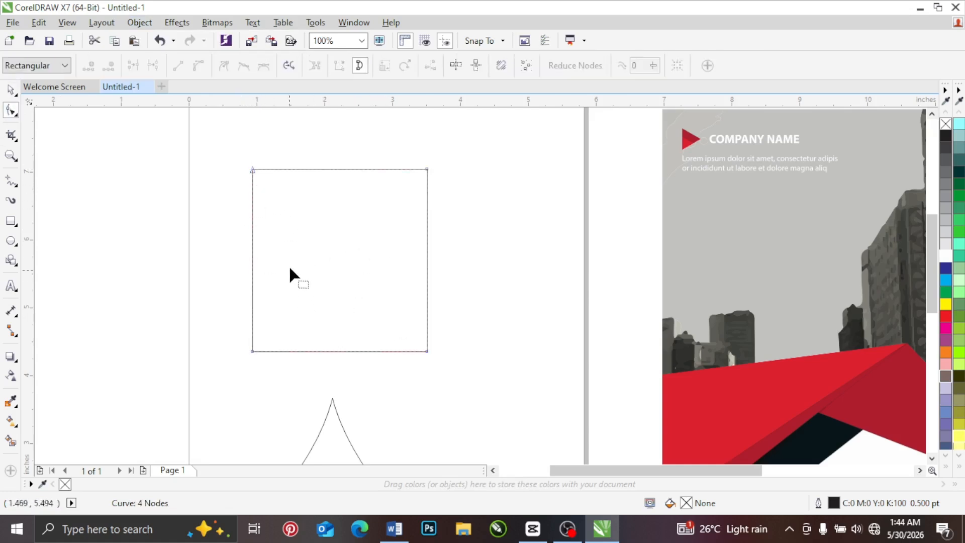
{"action": "scroll", "coordinate": [376, 287], "scroll_direction": "down", "scroll_amount": 6}
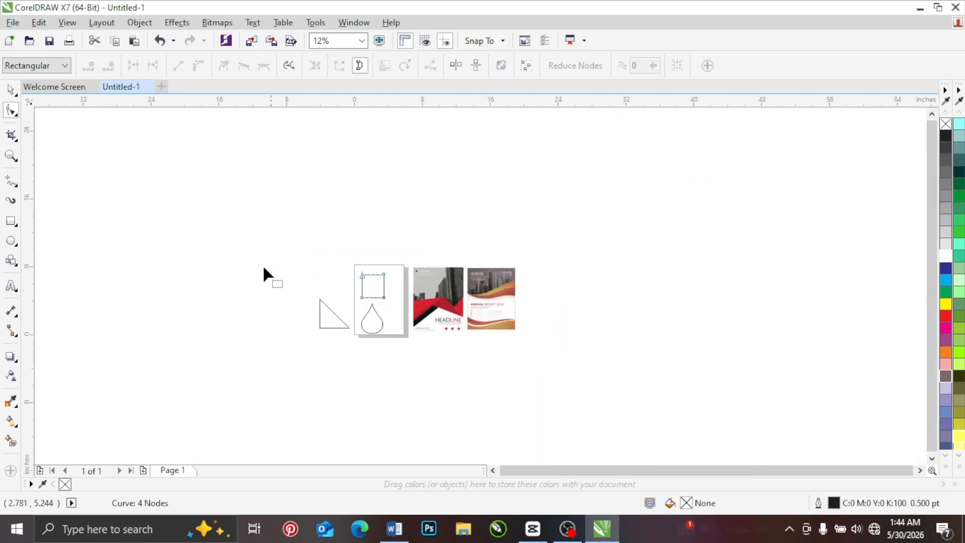
{"action": "scroll", "coordinate": [369, 298], "scroll_direction": "up", "scroll_amount": 2}
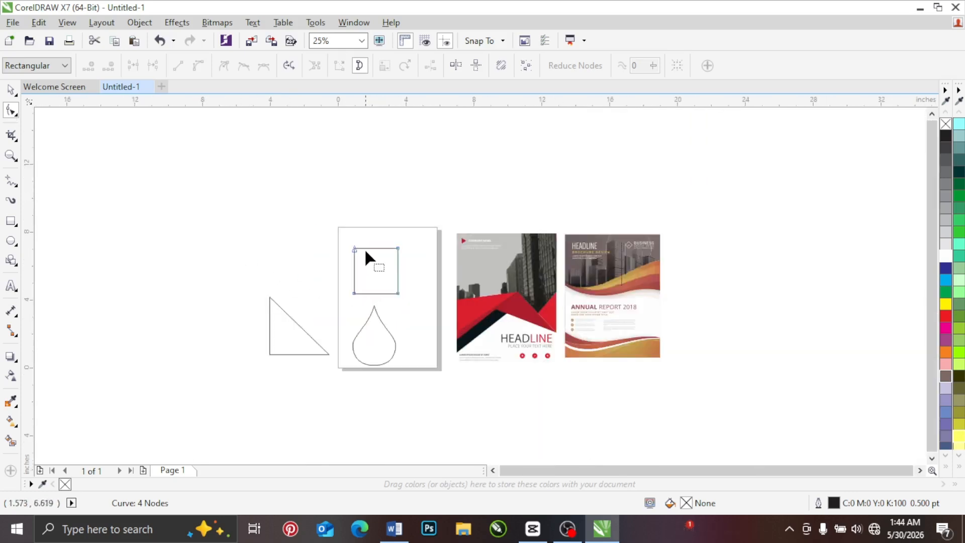
{"action": "scroll", "coordinate": [366, 252], "scroll_direction": "up", "scroll_amount": 4}
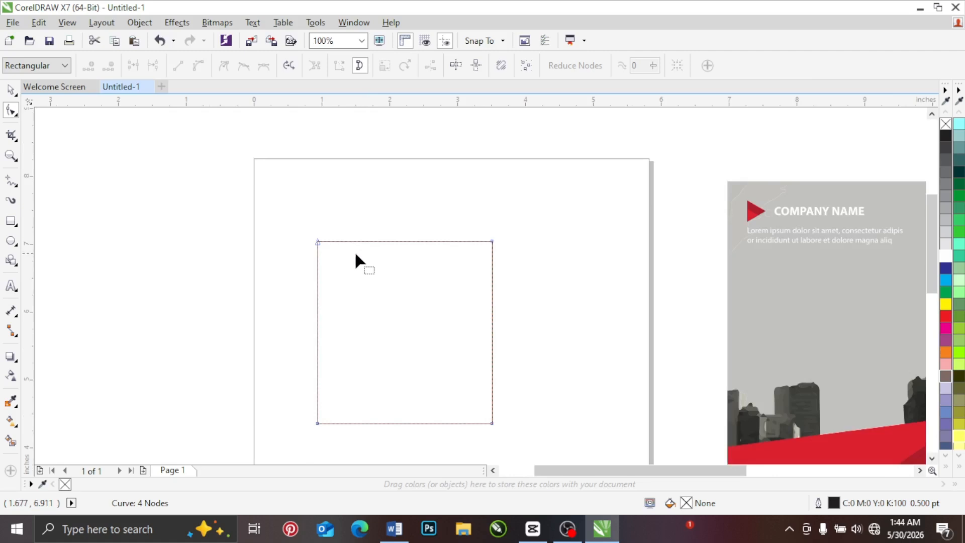
{"action": "double_click", "coordinate": [393, 240]}
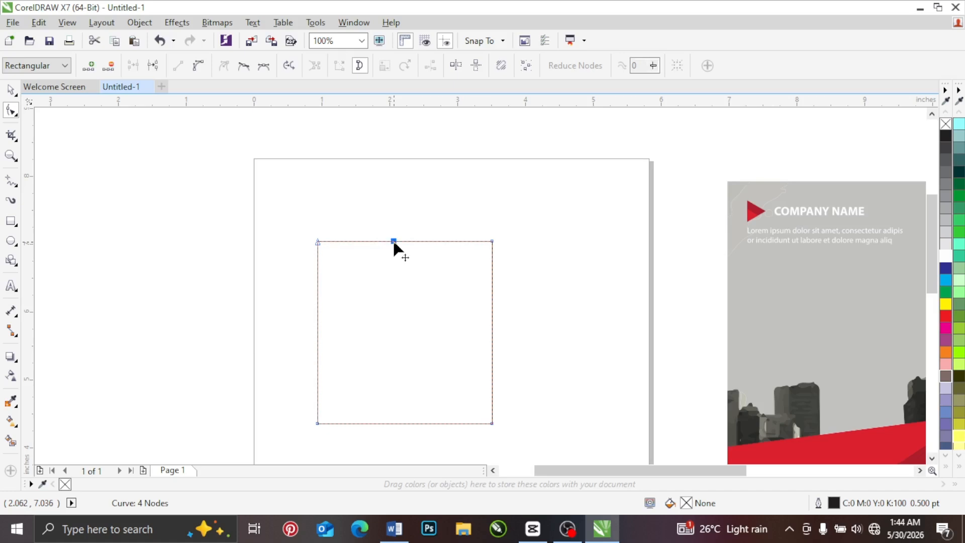
{"action": "left_click_drag", "start_coordinate": [394, 242], "coordinate": [394, 319]}
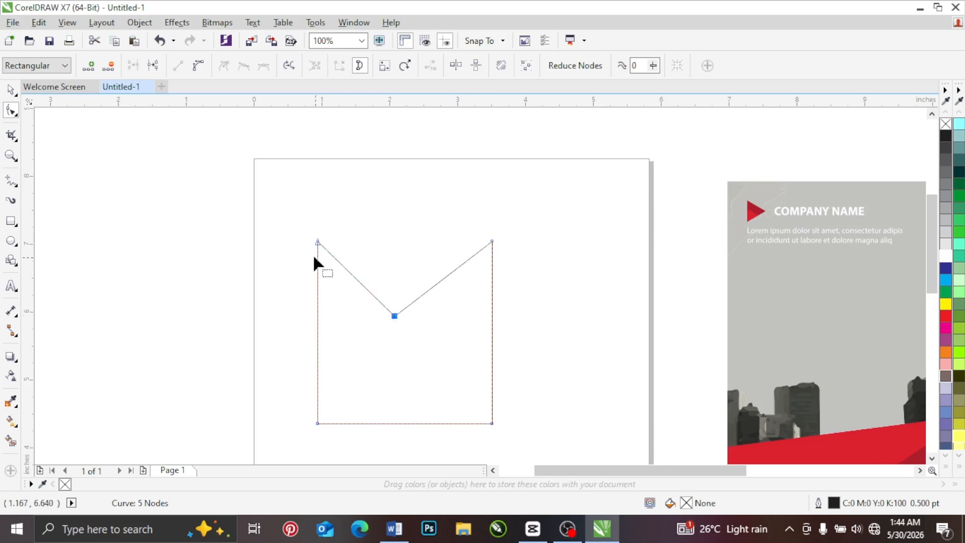
Step: Convert the V notch's right edge to a curve and pull its two handles in opposite directions to form an S bend
{"action": "right_click", "coordinate": [440, 283]}
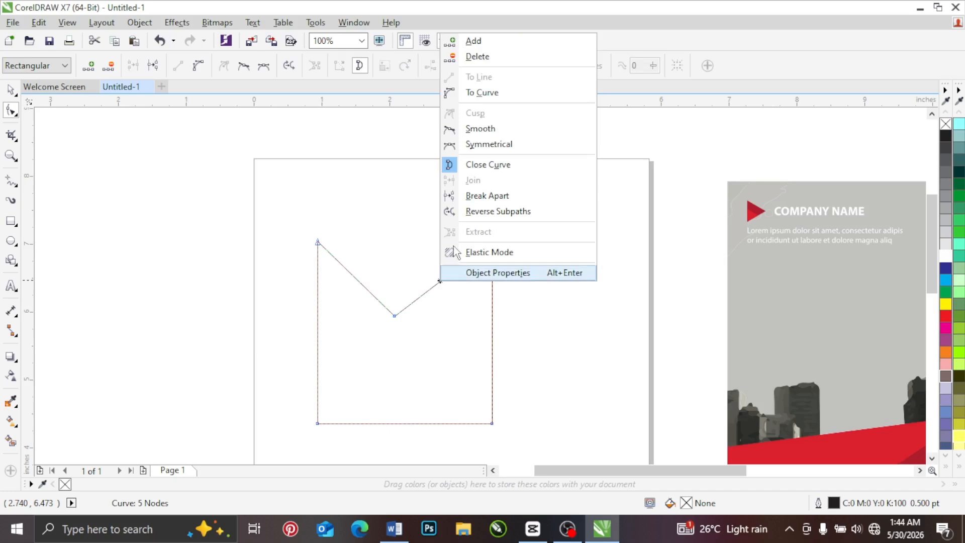
{"action": "left_click", "coordinate": [483, 92]}
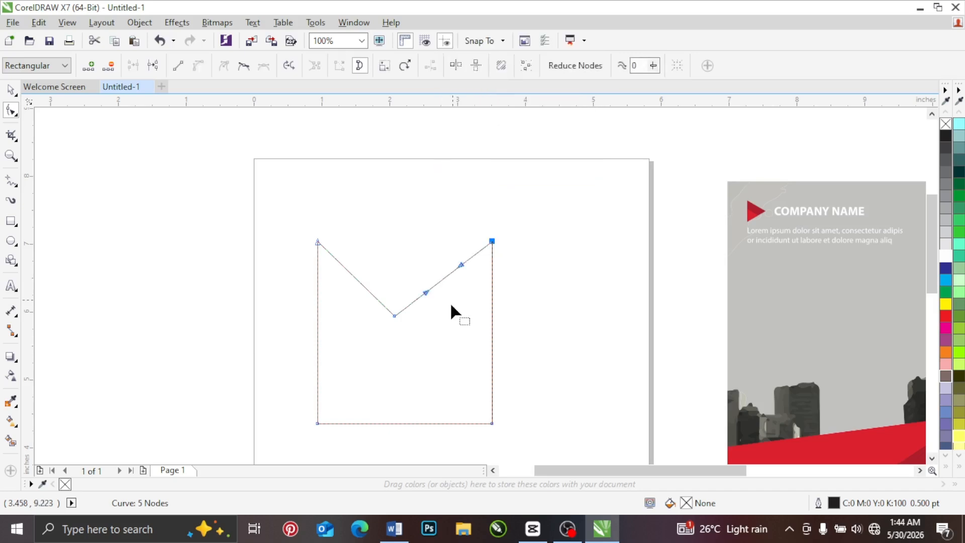
{"action": "left_click", "coordinate": [423, 293]}
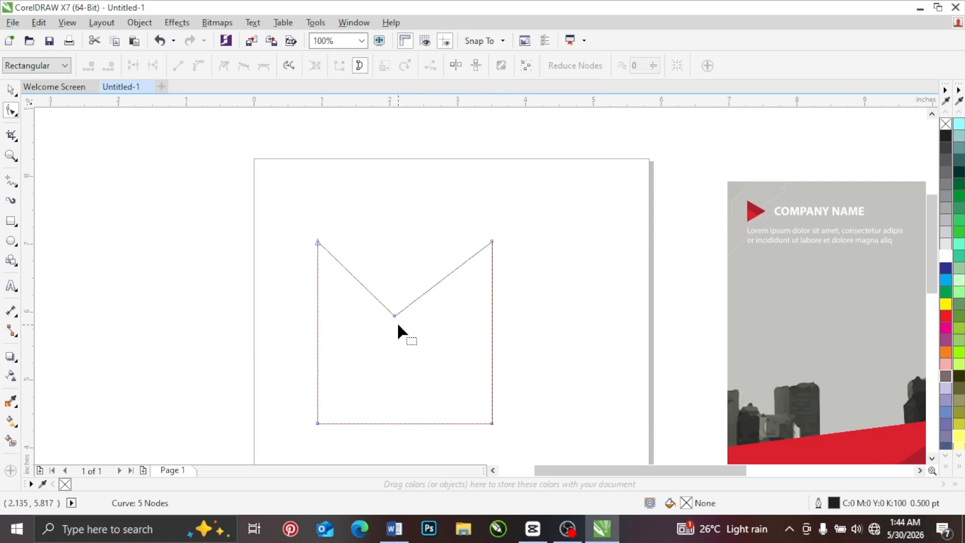
{"action": "left_click", "coordinate": [492, 241]}
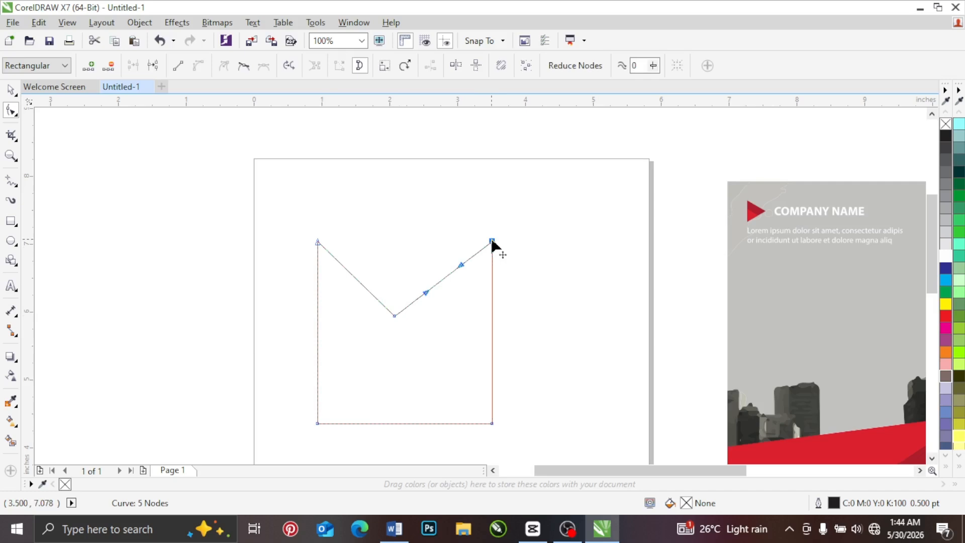
{"action": "left_click", "coordinate": [394, 316]}
{"action": "left_click_drag", "start_coordinate": [423, 291], "coordinate": [393, 244]}
{"action": "left_click_drag", "start_coordinate": [461, 265], "coordinate": [469, 325]}
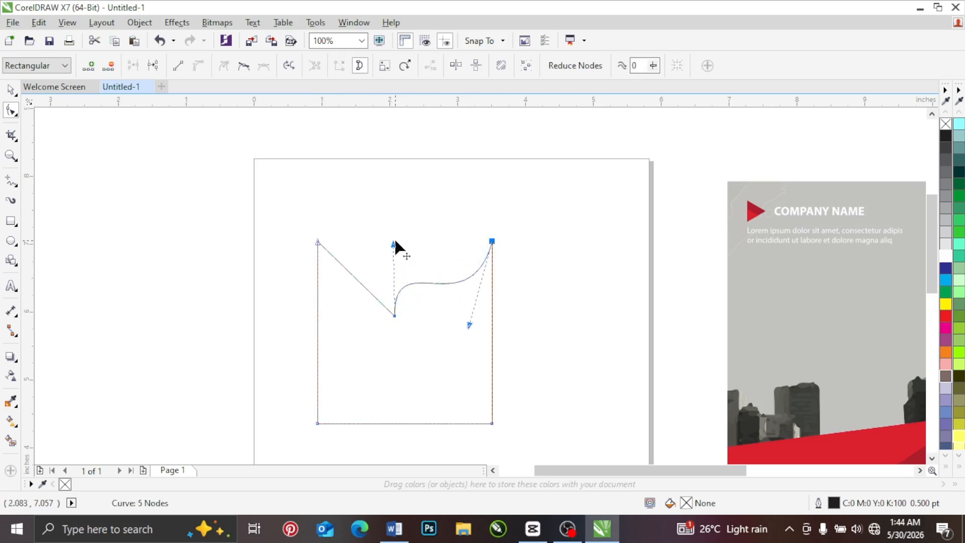
{"action": "mouse_move", "coordinate": [395, 244]}
{"action": "left_mouse_down"}
{"action": "mouse_move", "coordinate": [430, 277]}
{"action": "mouse_move", "coordinate": [462, 343]}
{"action": "mouse_move", "coordinate": [400, 238]}
{"action": "mouse_move", "coordinate": [412, 239]}
{"action": "left_mouse_up"}
Step: Add a node midway along the S-shaped edge and lengthen and tilt its handles to exaggerate both bends
{"action": "left_click", "coordinate": [344, 270]}
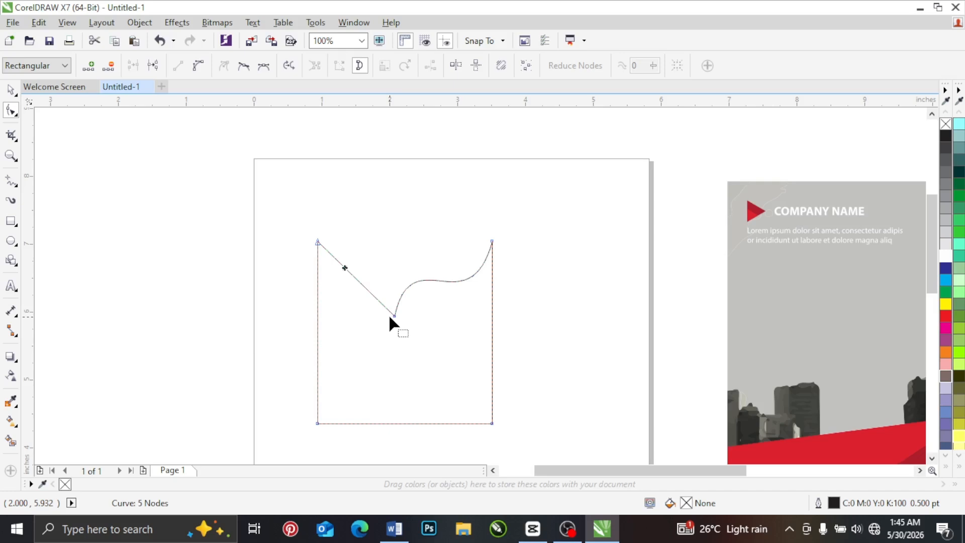
{"action": "left_click", "coordinate": [432, 279]}
{"action": "double_click", "coordinate": [432, 279]}
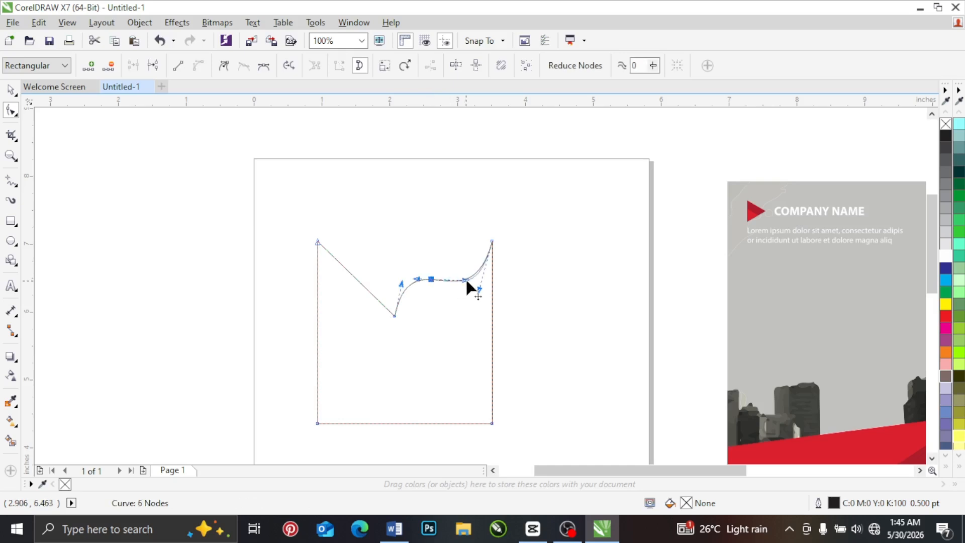
{"action": "left_click_drag", "start_coordinate": [466, 280], "coordinate": [486, 281]}
{"action": "left_click_drag", "start_coordinate": [417, 279], "coordinate": [398, 263]}
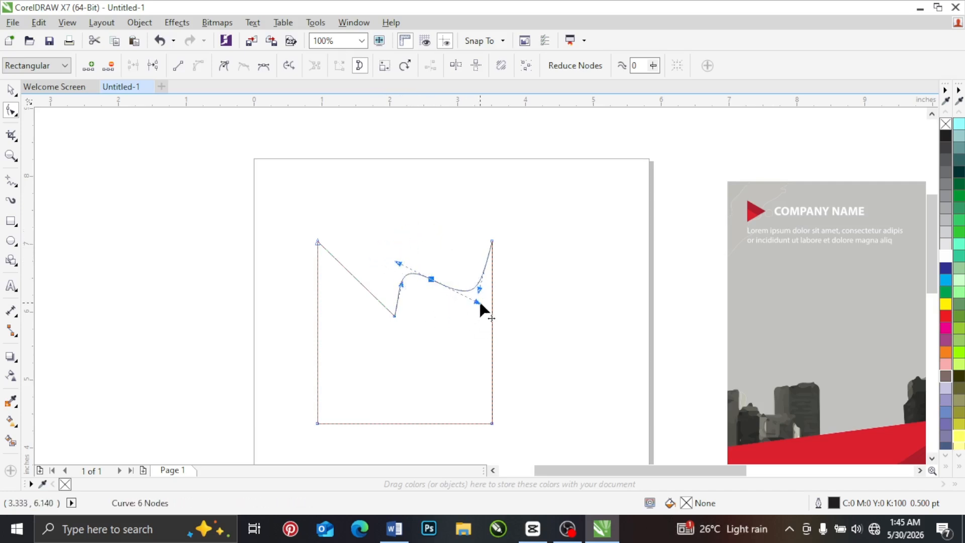
{"action": "mouse_move", "coordinate": [479, 302]}
{"action": "left_mouse_down"}
{"action": "mouse_move", "coordinate": [467, 324]}
{"action": "mouse_move", "coordinate": [480, 302]}
{"action": "left_mouse_up"}
Step: Make the S-shaped edge's middle node a cusp and move its two handles independently of each other
{"action": "right_click", "coordinate": [431, 279]}
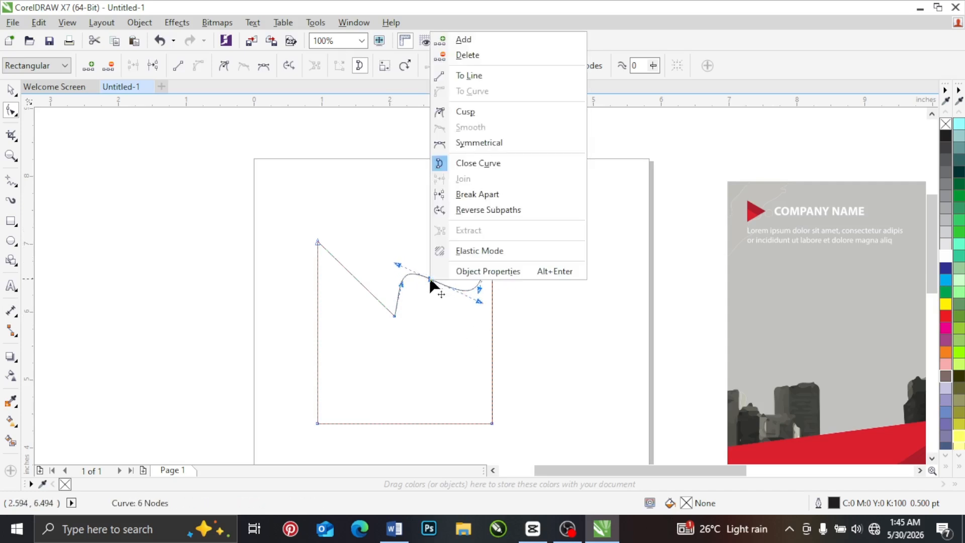
{"action": "left_click", "coordinate": [465, 111]}
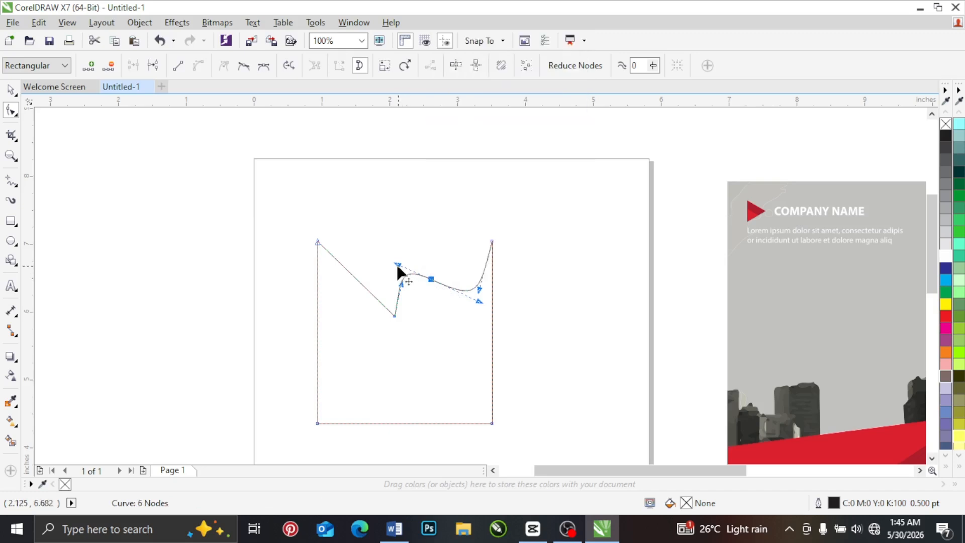
{"action": "left_click_drag", "start_coordinate": [398, 267], "coordinate": [436, 329]}
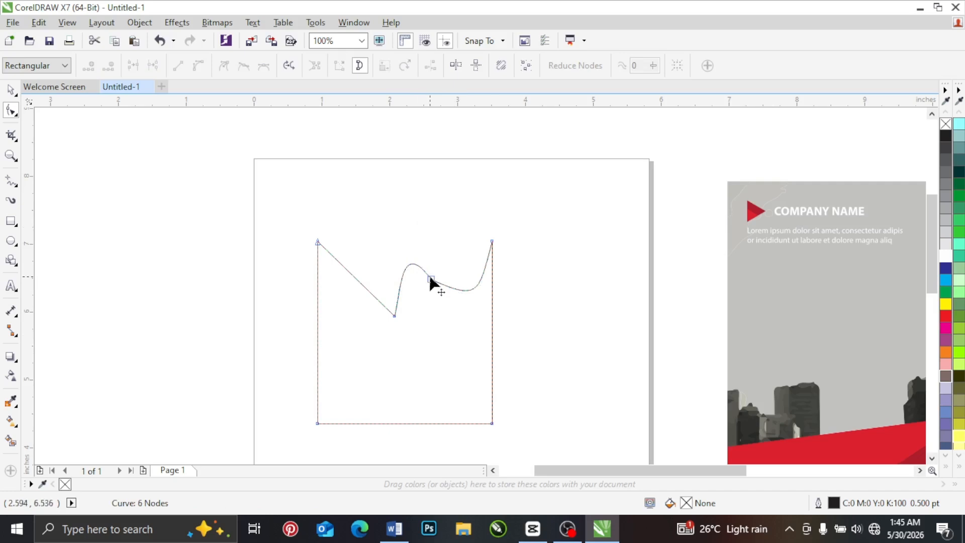
{"action": "left_click", "coordinate": [430, 279]}
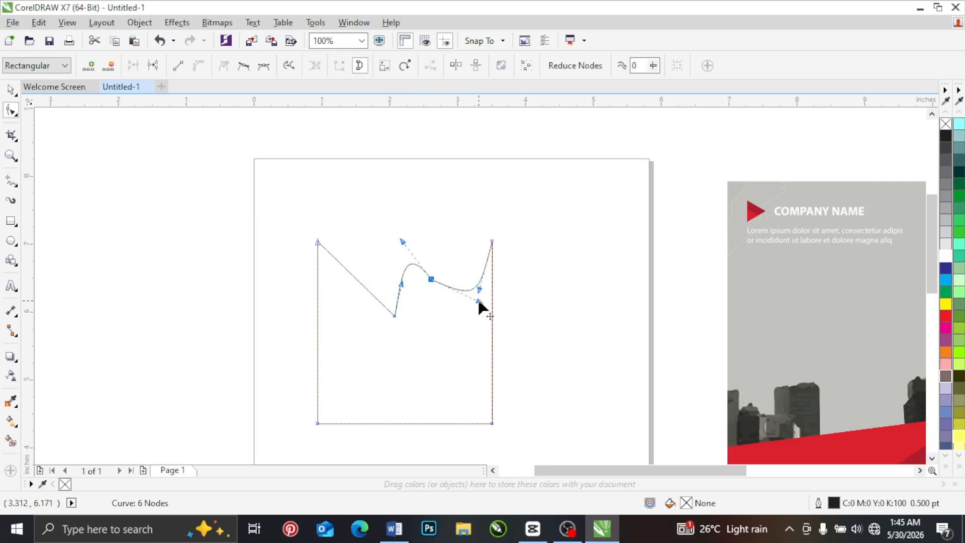
{"action": "mouse_move", "coordinate": [478, 302]}
{"action": "left_mouse_down"}
{"action": "mouse_move", "coordinate": [475, 314]}
{"action": "mouse_move", "coordinate": [474, 307]}
{"action": "left_mouse_up"}
Step: Pull the notch node's handle outward to the left and extend the cusp node's handles to swell the curves on both sides
{"action": "left_click", "coordinate": [397, 287]}
{"action": "left_click_drag", "start_coordinate": [401, 285], "coordinate": [382, 279]}
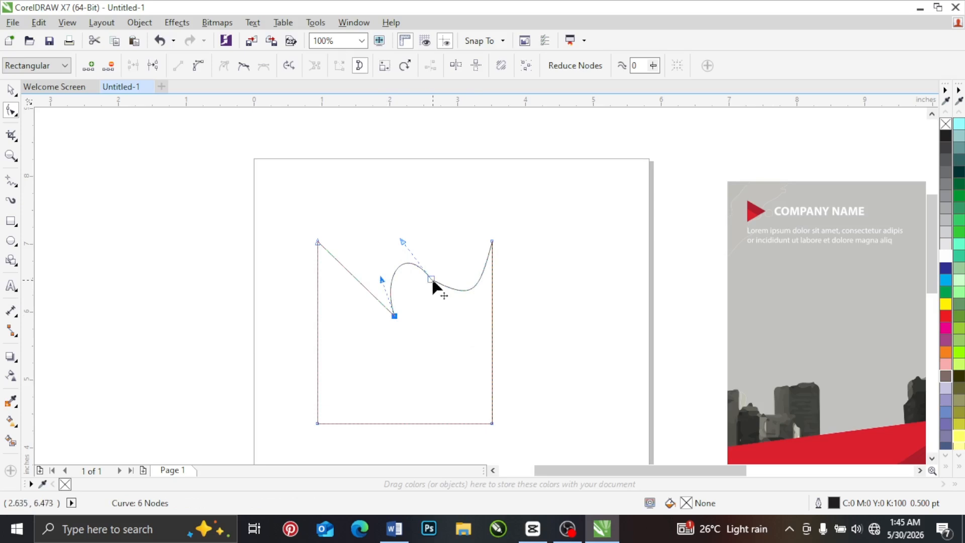
{"action": "left_click", "coordinate": [431, 279]}
{"action": "mouse_move", "coordinate": [475, 302]}
{"action": "left_mouse_down"}
{"action": "mouse_move", "coordinate": [448, 333]}
{"action": "mouse_move", "coordinate": [467, 318]}
{"action": "left_mouse_up"}
{"action": "left_click_drag", "start_coordinate": [403, 242], "coordinate": [394, 224]}
{"action": "left_click_drag", "start_coordinate": [467, 321], "coordinate": [470, 307]}
Step: Convert the segment between the notch and cusp nodes to a line, and reshape the curve beyond with the cusp's remaining handle
{"action": "left_click", "coordinate": [394, 260]}
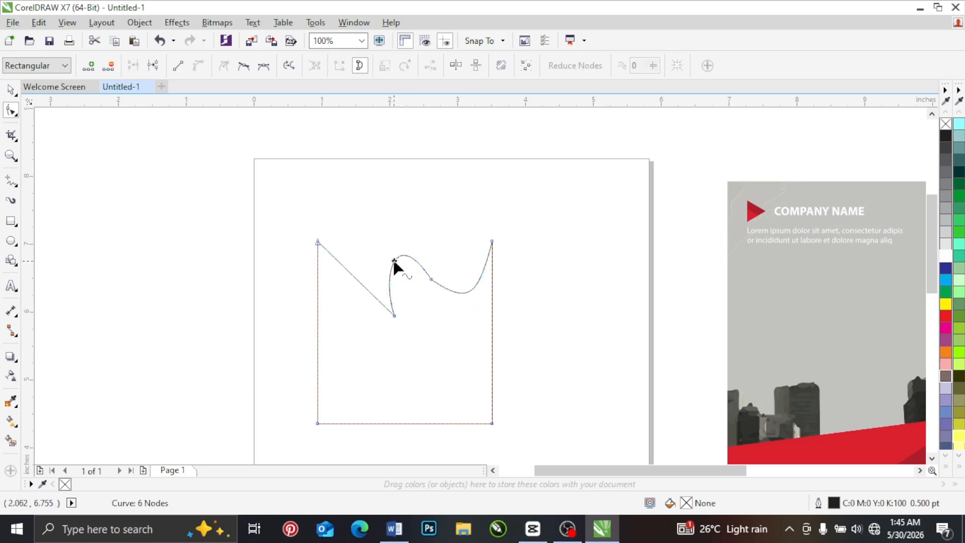
{"action": "right_click", "coordinate": [394, 261]}
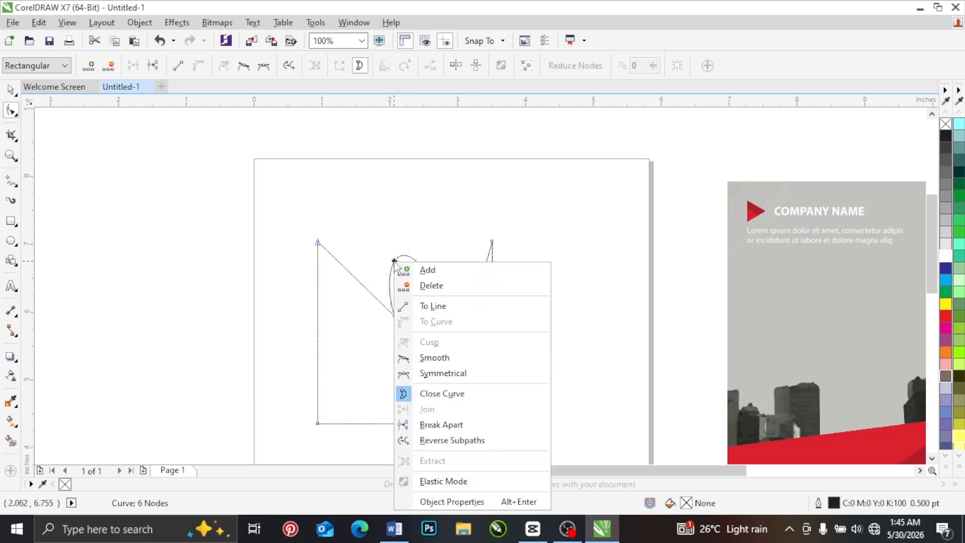
{"action": "left_click", "coordinate": [437, 307]}
{"action": "left_click_drag", "start_coordinate": [470, 306], "coordinate": [445, 242]}
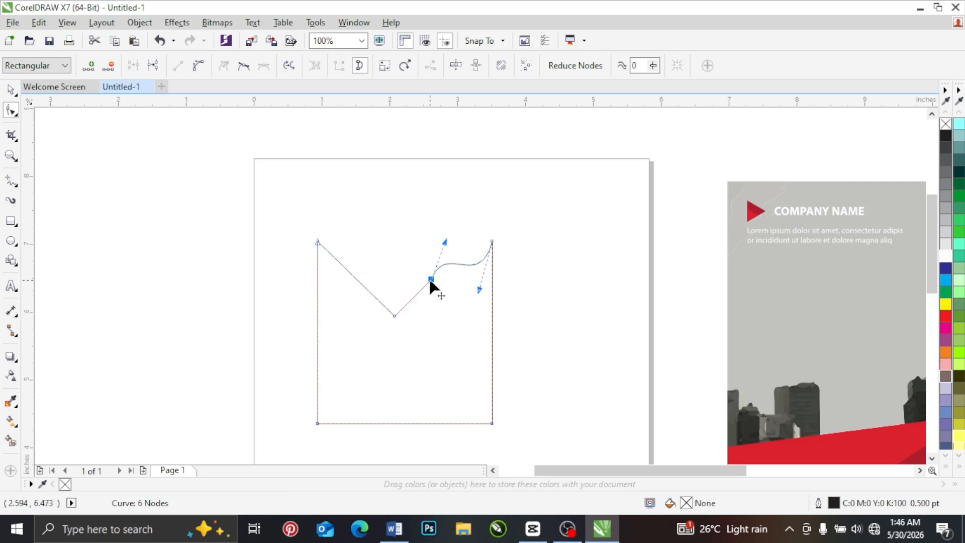
{"action": "left_click_drag", "start_coordinate": [443, 243], "coordinate": [466, 287]}
Step: Convert the shape's right side to a curve and pull its handles outward above and inward below to form an S bend
{"action": "left_click", "coordinate": [492, 320]}
{"action": "right_click", "coordinate": [492, 321]}
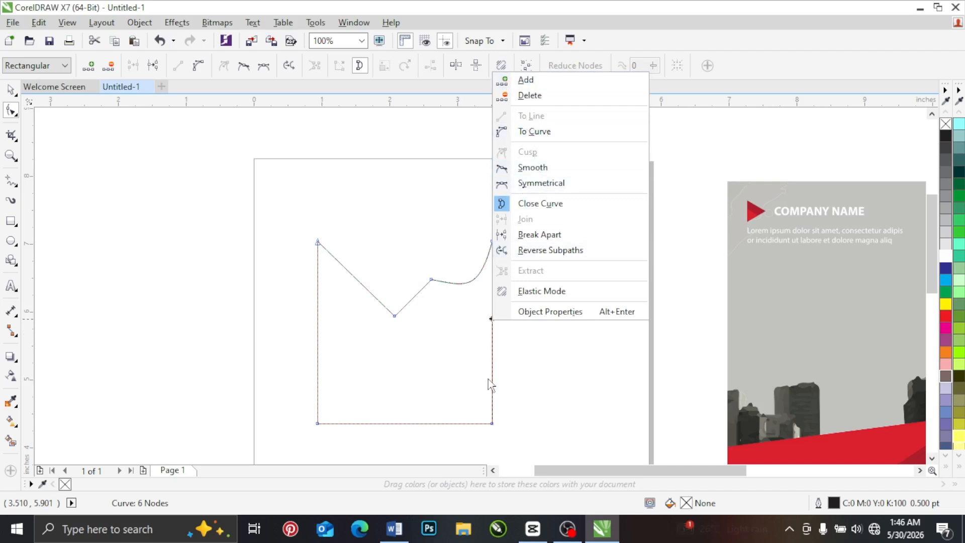
{"action": "left_click", "coordinate": [466, 336]}
{"action": "right_click", "coordinate": [492, 318]}
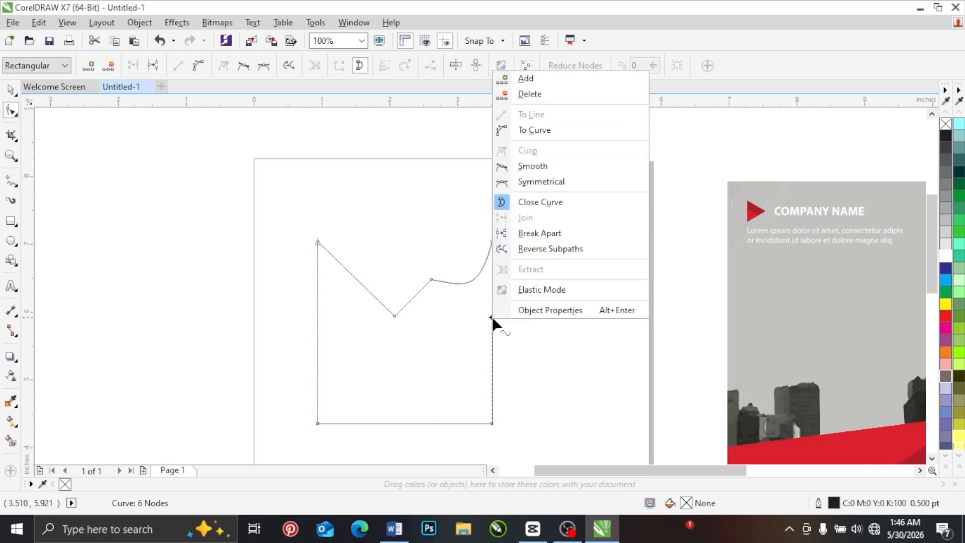
{"action": "left_click", "coordinate": [548, 132]}
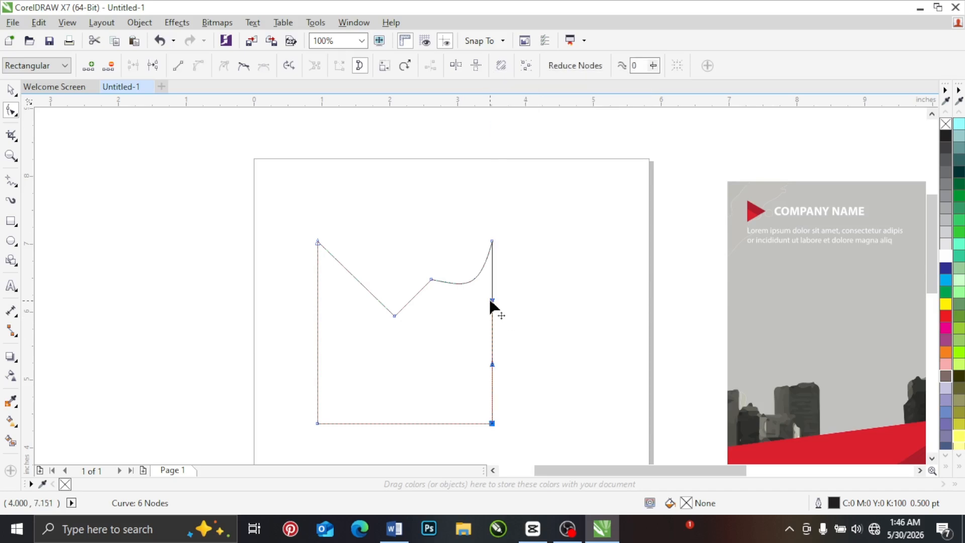
{"action": "left_click_drag", "start_coordinate": [491, 300], "coordinate": [412, 377]}
Step: Add a node midway along the right side's S curve and swing its upper handle outward to round both bends
{"action": "double_click", "coordinate": [487, 328]}
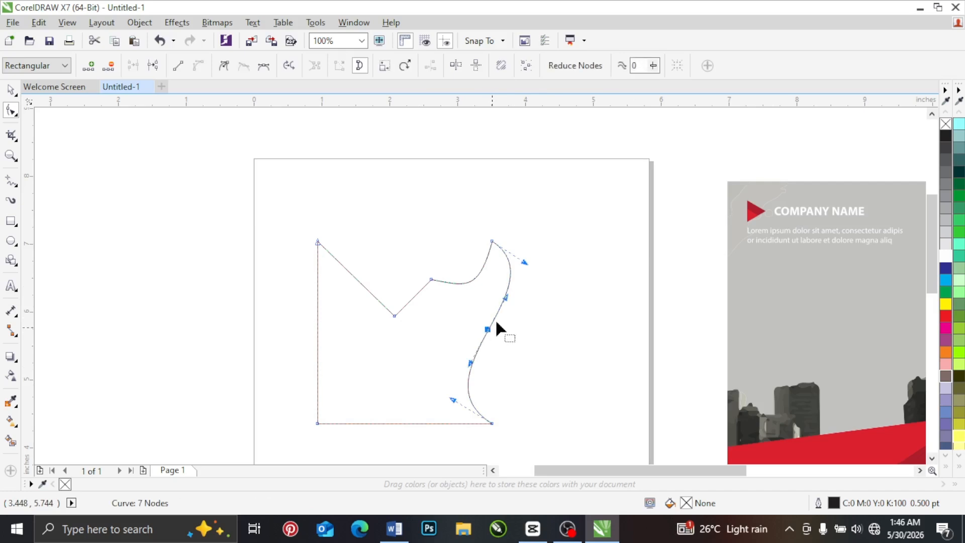
{"action": "left_click_drag", "start_coordinate": [506, 295], "coordinate": [526, 316]}
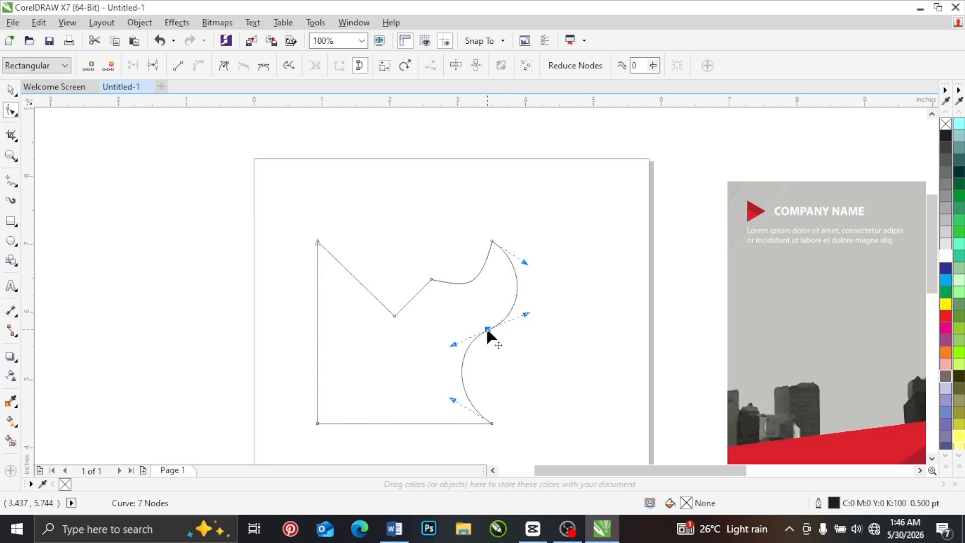
{"action": "right_click", "coordinate": [488, 330]}
{"action": "key", "text": "Escape"}
{"action": "left_click", "coordinate": [462, 372]}
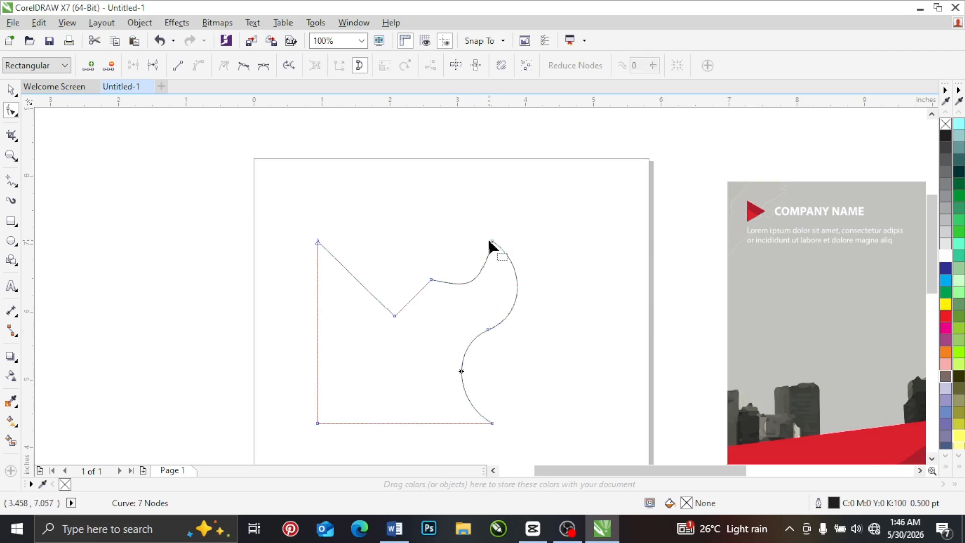
{"action": "right_click", "coordinate": [461, 372]}
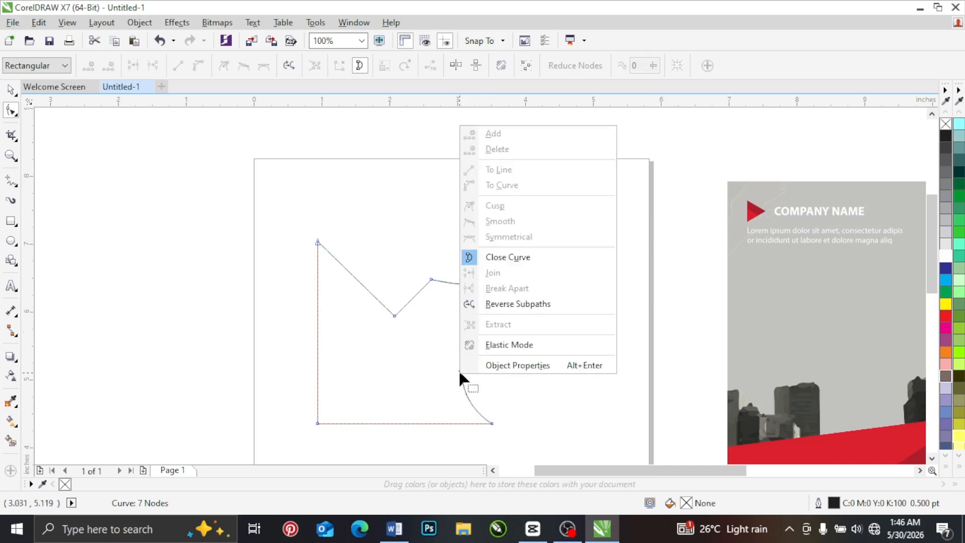
{"action": "left_click", "coordinate": [443, 375]}
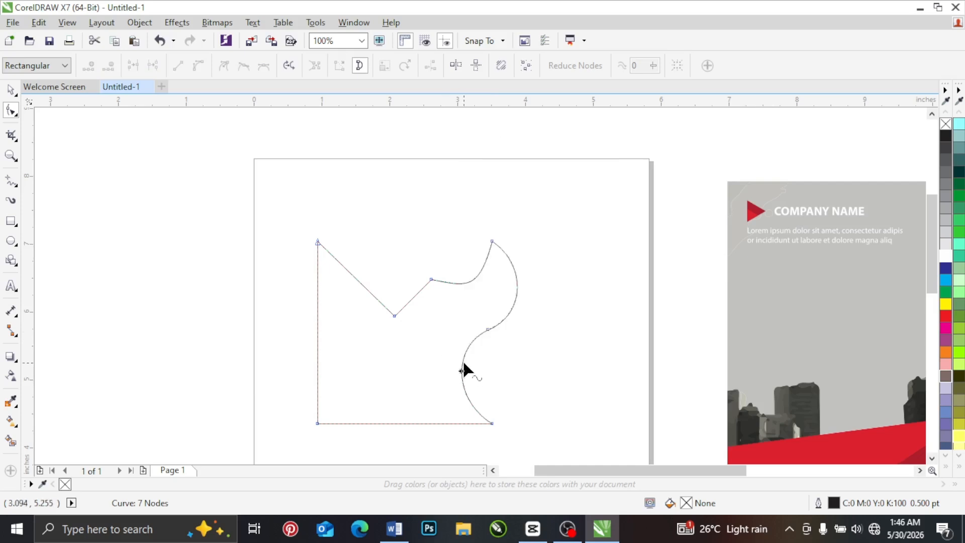
{"action": "right_click", "coordinate": [464, 371]}
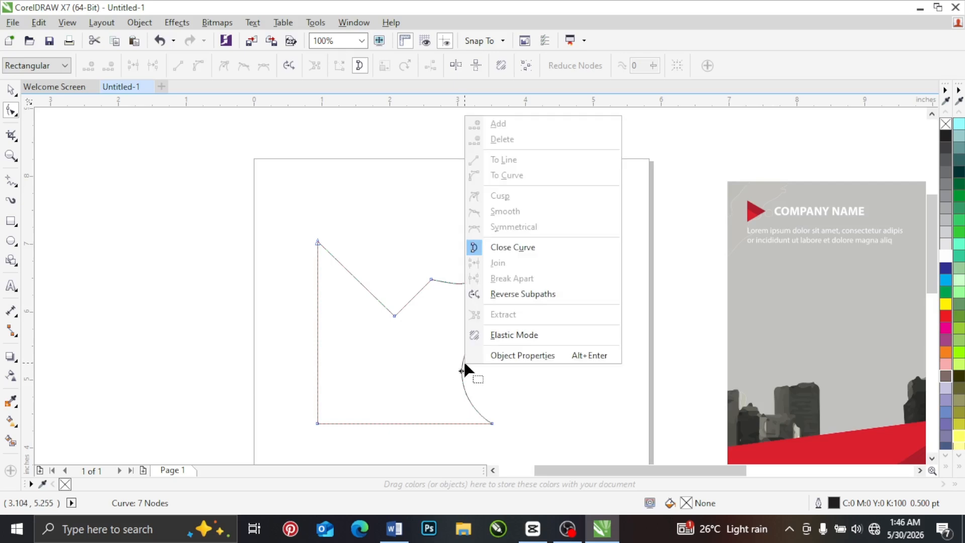
{"action": "left_click", "coordinate": [438, 341]}
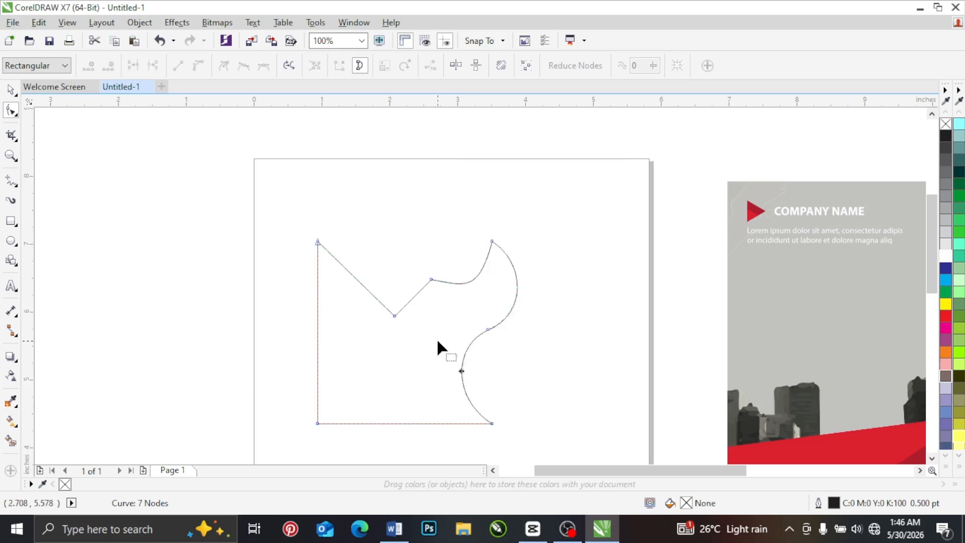
Step: Convert the lower curved segment of the shape's right side to a straight line
{"action": "right_click", "coordinate": [461, 372]}
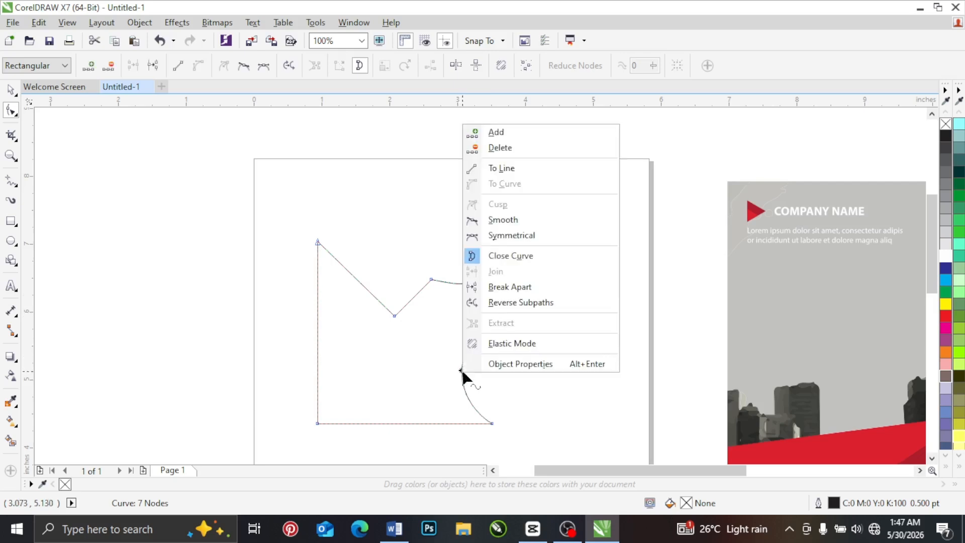
{"action": "left_click", "coordinate": [431, 346]}
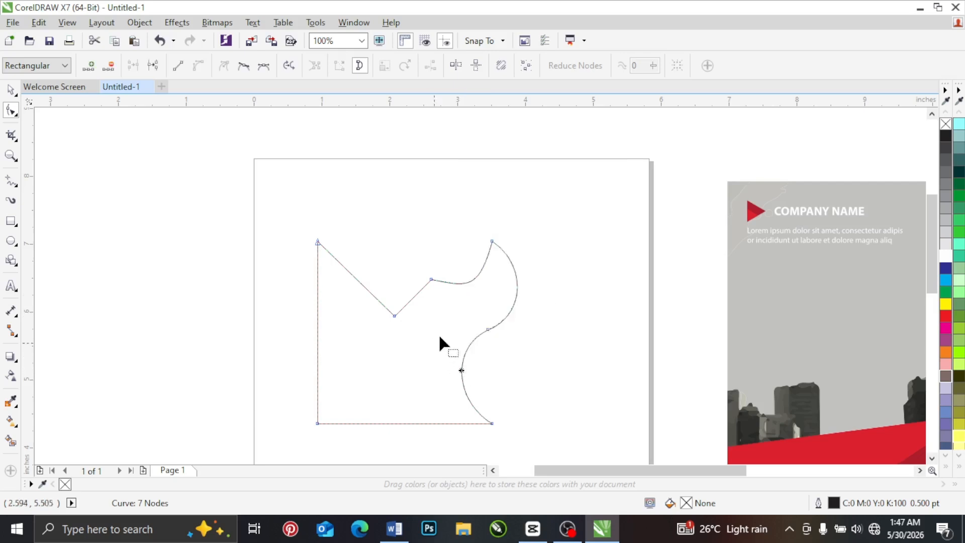
{"action": "right_click", "coordinate": [461, 373]}
{"action": "left_click", "coordinate": [500, 164]}
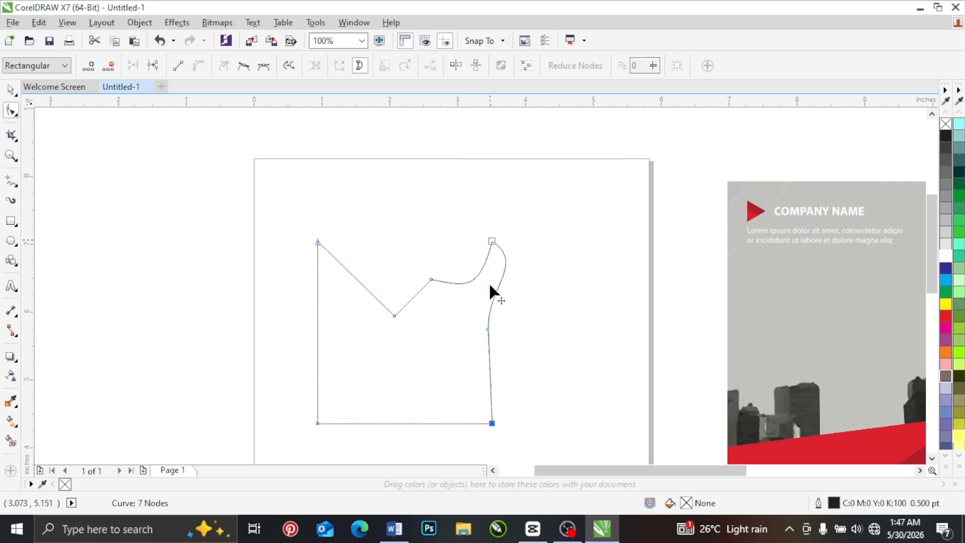
Step: Make the node midway down the right side a cusp and swing its upper handle inward to the left
{"action": "left_click", "coordinate": [487, 330]}
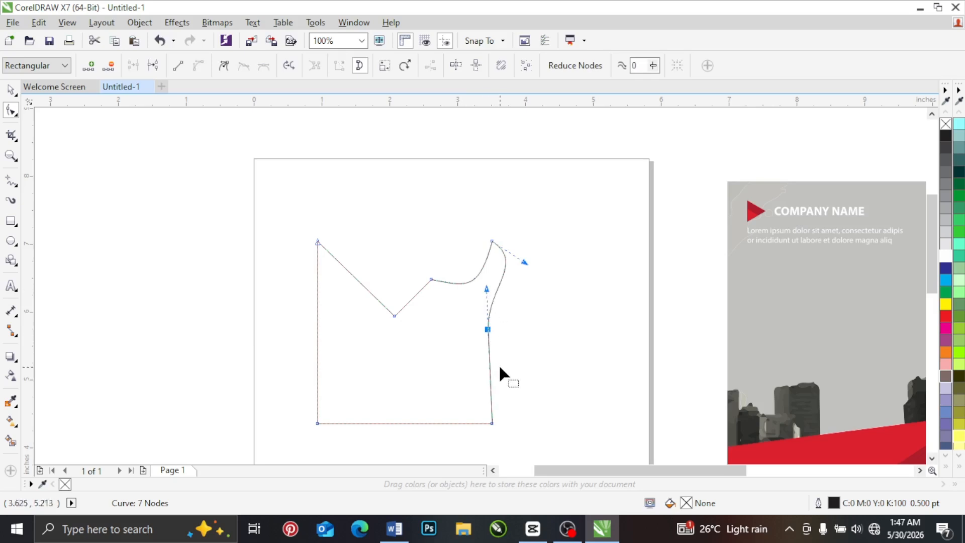
{"action": "mouse_move", "coordinate": [502, 289]}
{"action": "left_mouse_down"}
{"action": "mouse_move", "coordinate": [445, 309]}
{"action": "mouse_move", "coordinate": [568, 276]}
{"action": "mouse_move", "coordinate": [403, 310]}
{"action": "mouse_move", "coordinate": [469, 308]}
{"action": "mouse_move", "coordinate": [474, 202]}
{"action": "mouse_move", "coordinate": [491, 286]}
{"action": "left_mouse_up"}
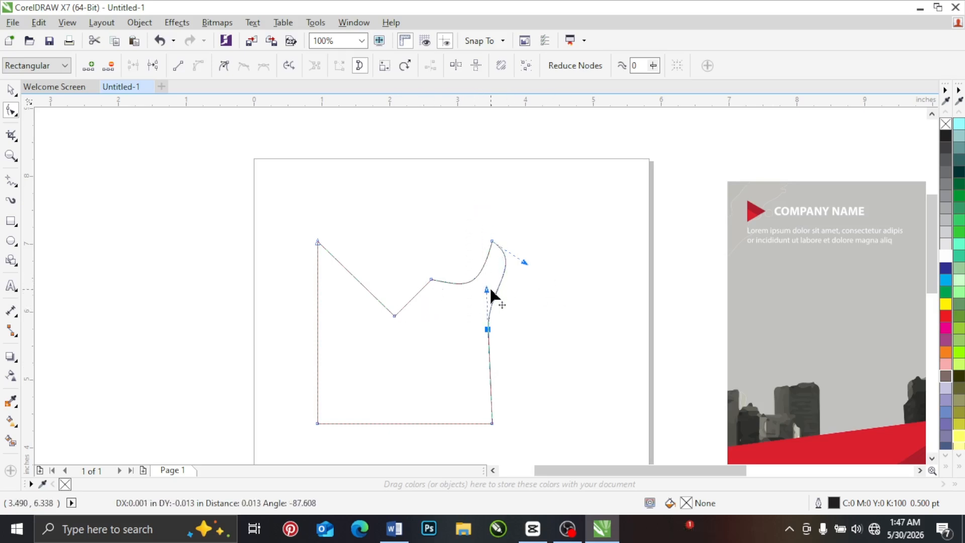
{"action": "right_click", "coordinate": [487, 332]}
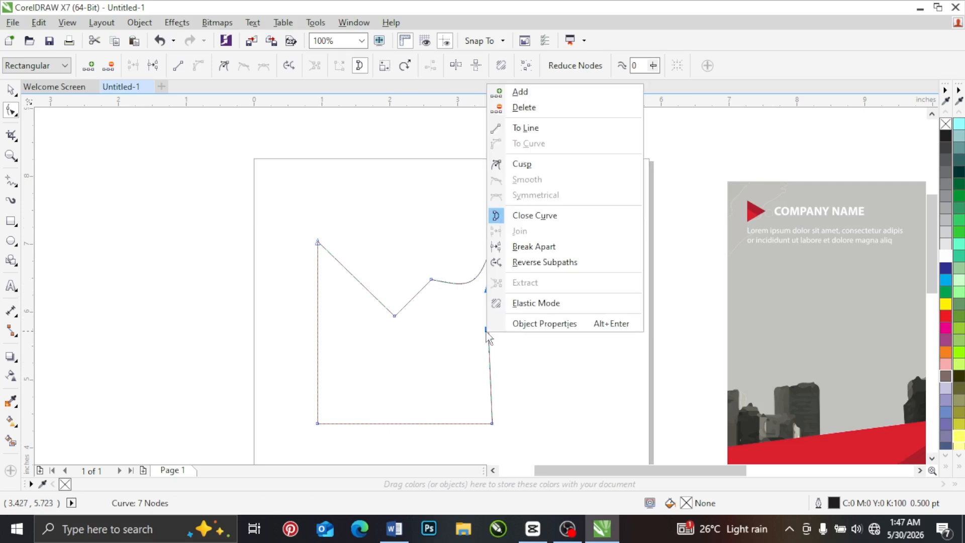
{"action": "left_click", "coordinate": [528, 166]}
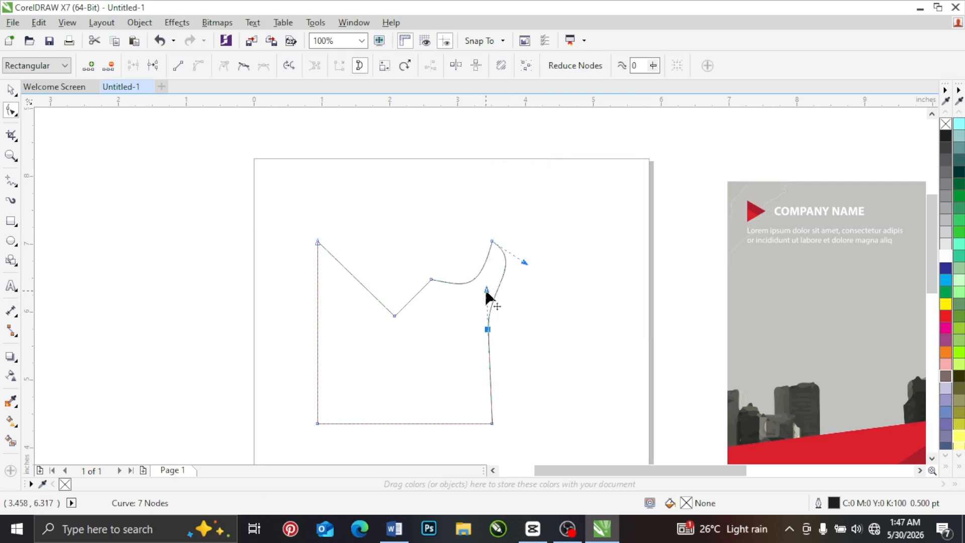
{"action": "left_click_drag", "start_coordinate": [487, 290], "coordinate": [459, 293]}
Step: Delete the three nodes along the shape's right side, followed by the upper cusp node and the notch node
{"action": "left_click_drag", "start_coordinate": [565, 303], "coordinate": [424, 442]}
{"action": "left_click_drag", "start_coordinate": [578, 213], "coordinate": [459, 435]}
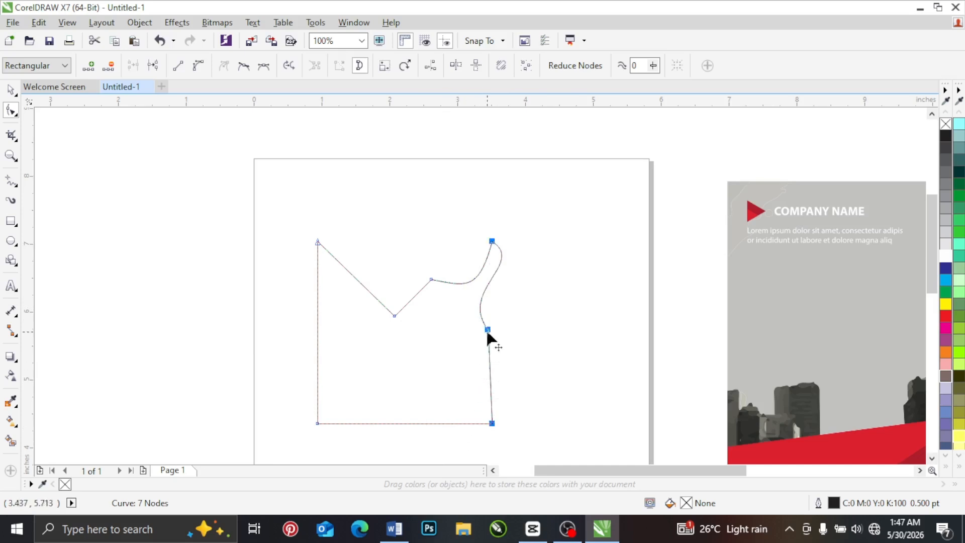
{"action": "mouse_move", "coordinate": [487, 333]}
{"action": "left_mouse_down"}
{"action": "mouse_move", "coordinate": [616, 345]}
{"action": "mouse_move", "coordinate": [480, 325]}
{"action": "left_mouse_up"}
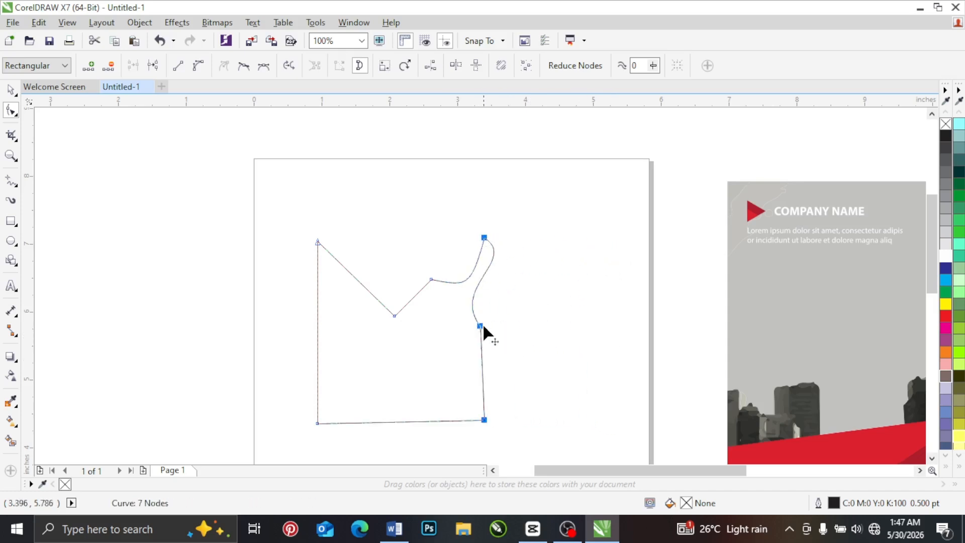
{"action": "key", "text": "Delete"}
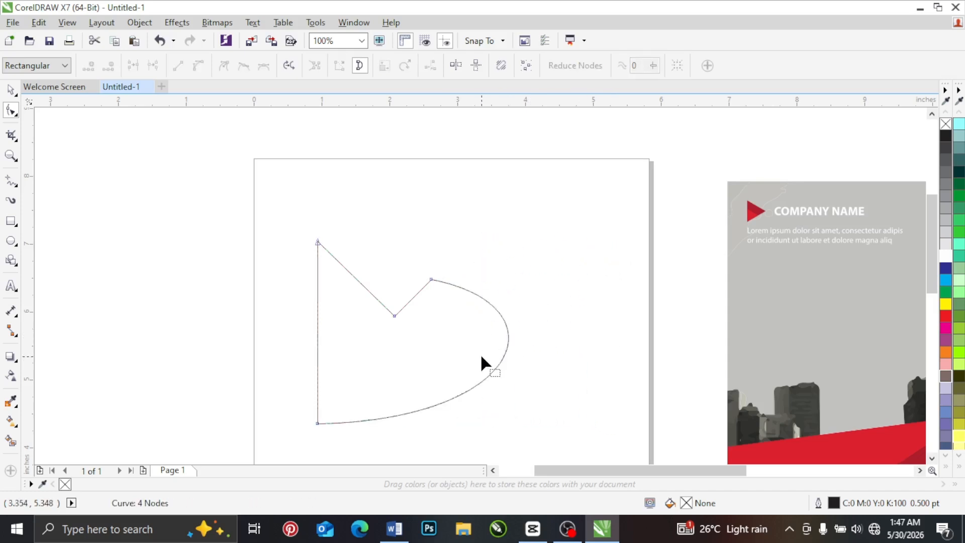
{"action": "left_click", "coordinate": [432, 279]}
{"action": "key", "text": "Delete"}
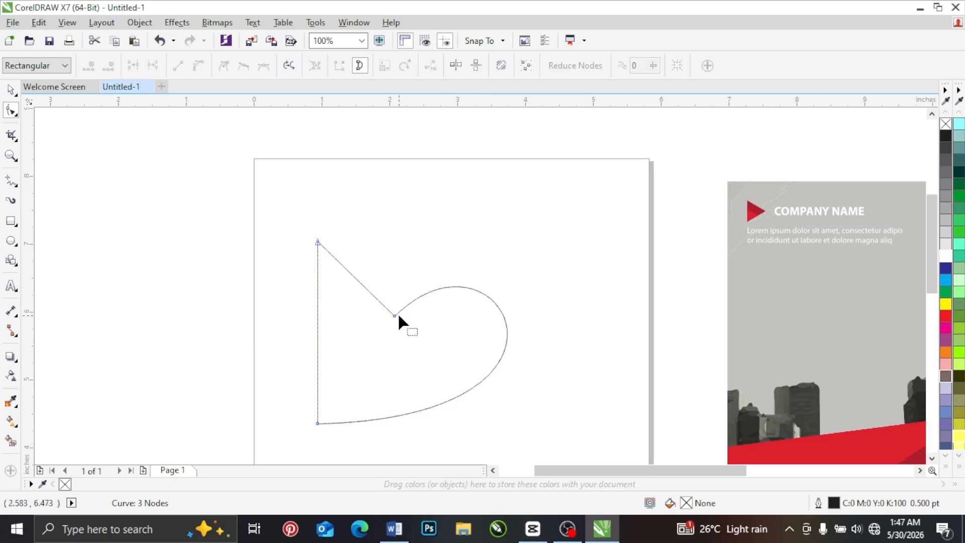
{"action": "left_click", "coordinate": [395, 316]}
{"action": "key", "text": "Delete"}
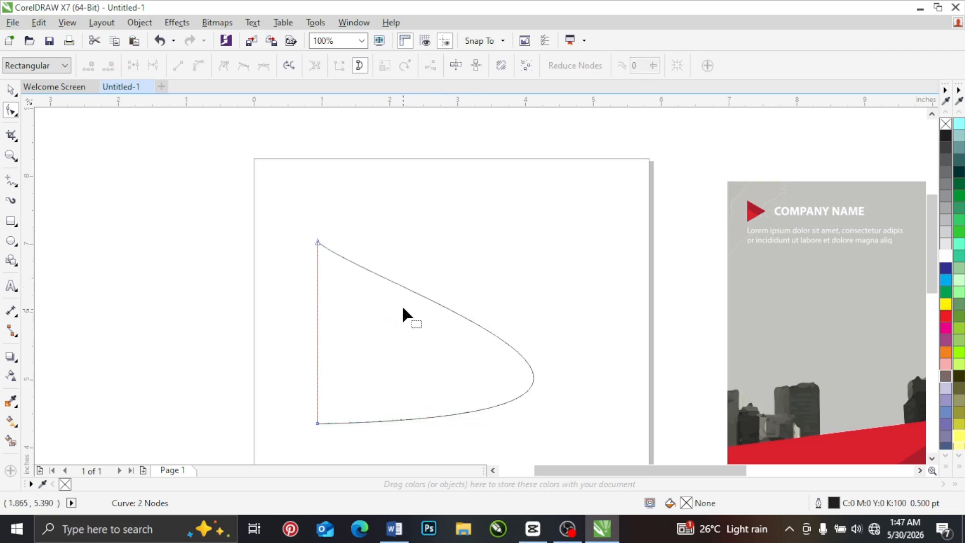
Step: Bend the upper curve of the two-node shape inward, and delete the whole shape from the page
{"action": "left_click", "coordinate": [409, 290]}
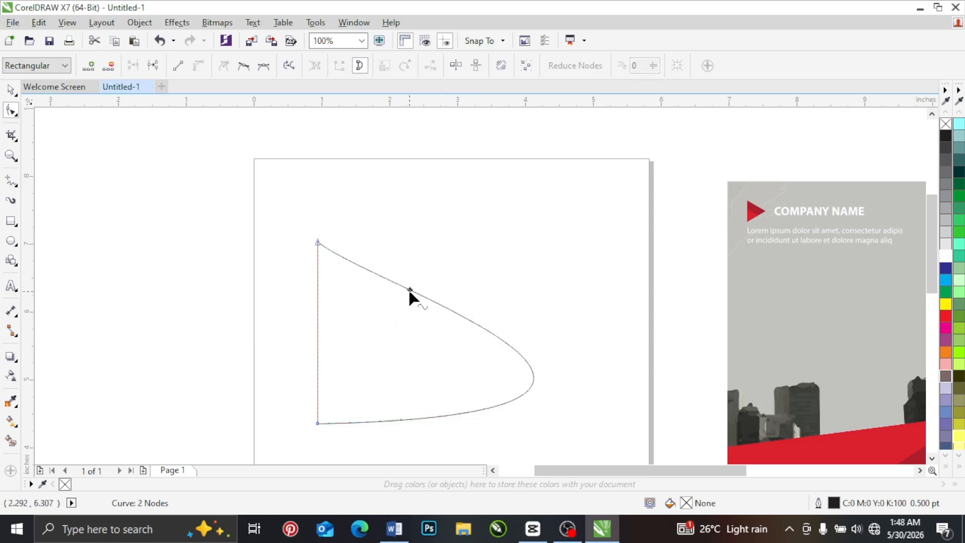
{"action": "left_click", "coordinate": [317, 422]}
{"action": "left_click_drag", "start_coordinate": [358, 281], "coordinate": [336, 357]}
{"action": "left_click", "coordinate": [8, 93]}
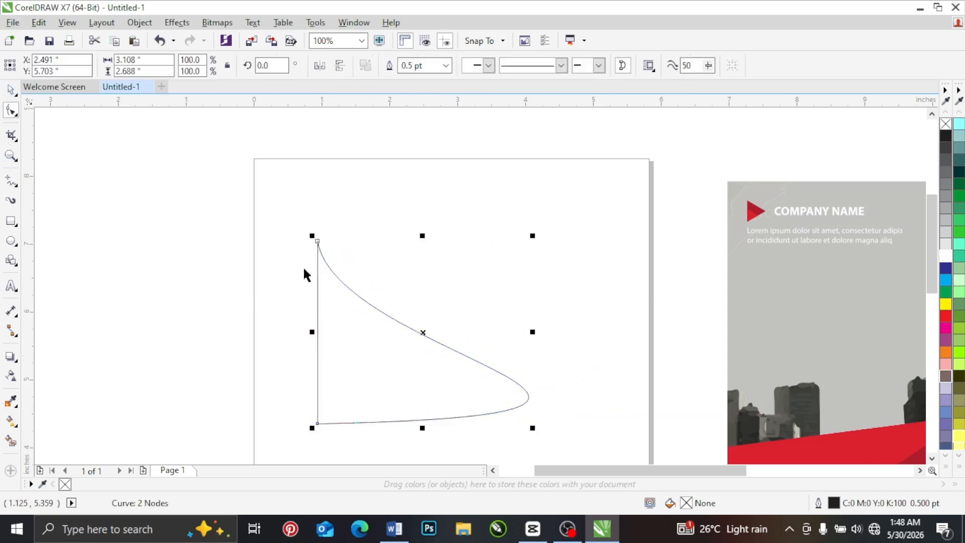
{"action": "key", "text": "Delete"}
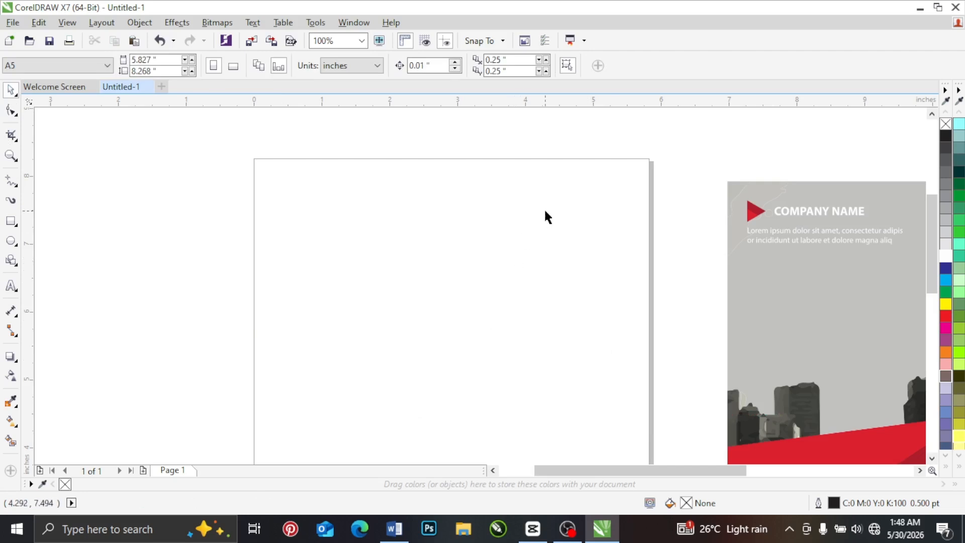
Step: Move the teardrop shape off the page to the far side of the triangle
{"action": "scroll", "coordinate": [543, 231], "scroll_direction": "down", "scroll_amount": 5}
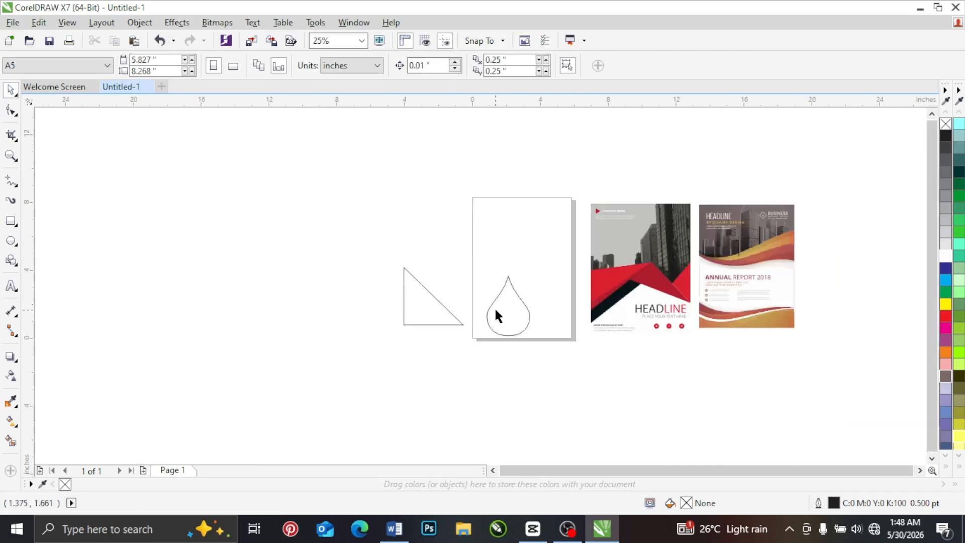
{"action": "left_click_drag", "start_coordinate": [498, 316], "coordinate": [368, 328]}
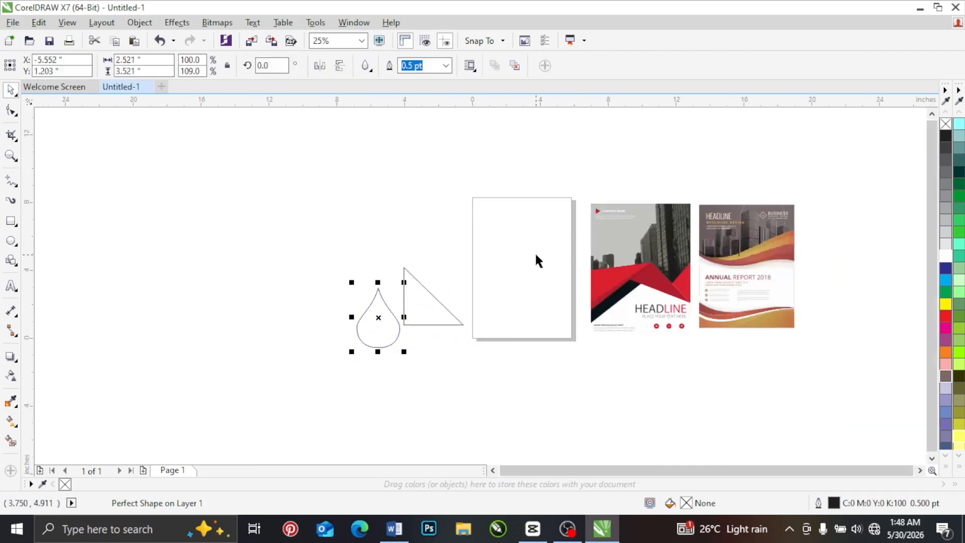
{"action": "scroll", "coordinate": [536, 256], "scroll_direction": "up", "scroll_amount": 2}
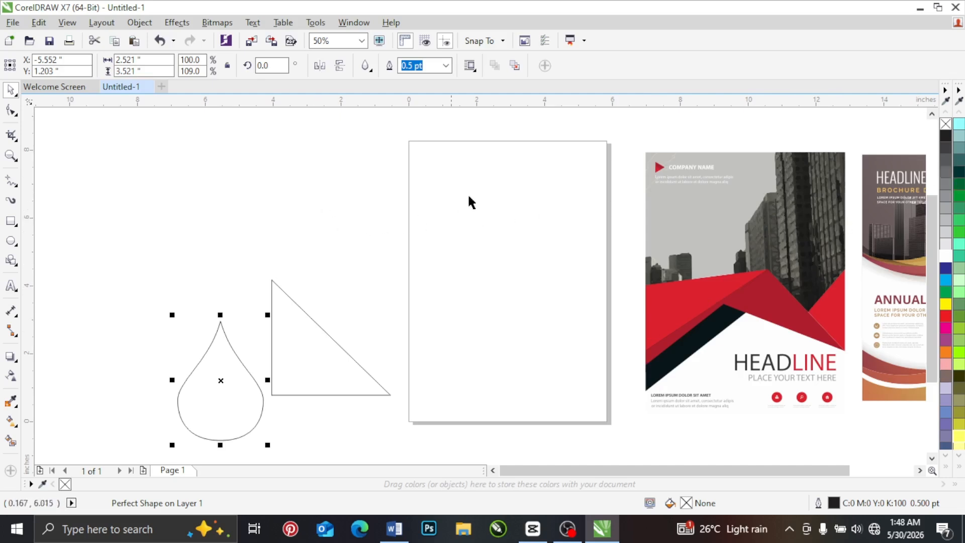
Step: Create a rectangle that exactly covers the whole page
{"action": "left_click", "coordinate": [473, 213]}
{"action": "left_click_drag", "start_coordinate": [485, 209], "coordinate": [508, 327]}
{"action": "left_click_drag", "start_coordinate": [493, 218], "coordinate": [501, 313]}
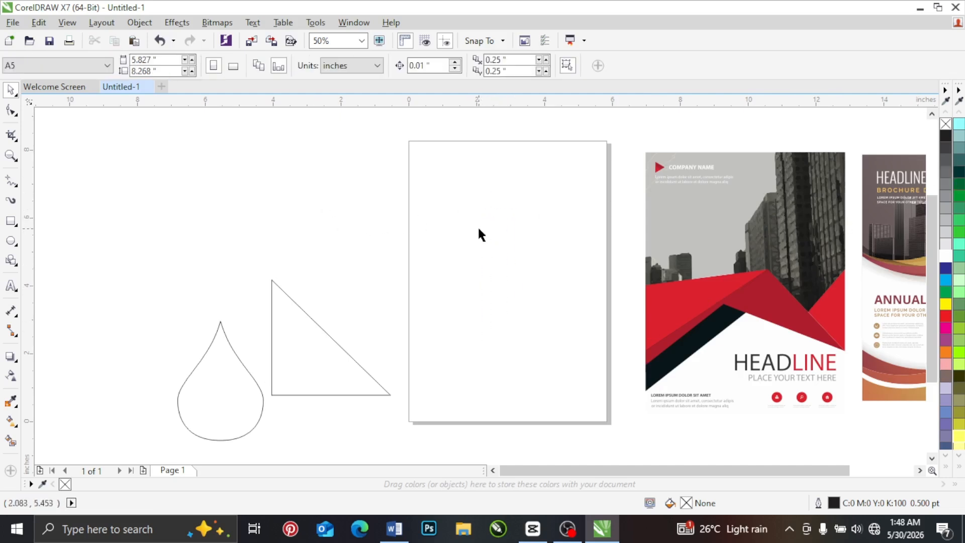
{"action": "double_click", "coordinate": [10, 222]}
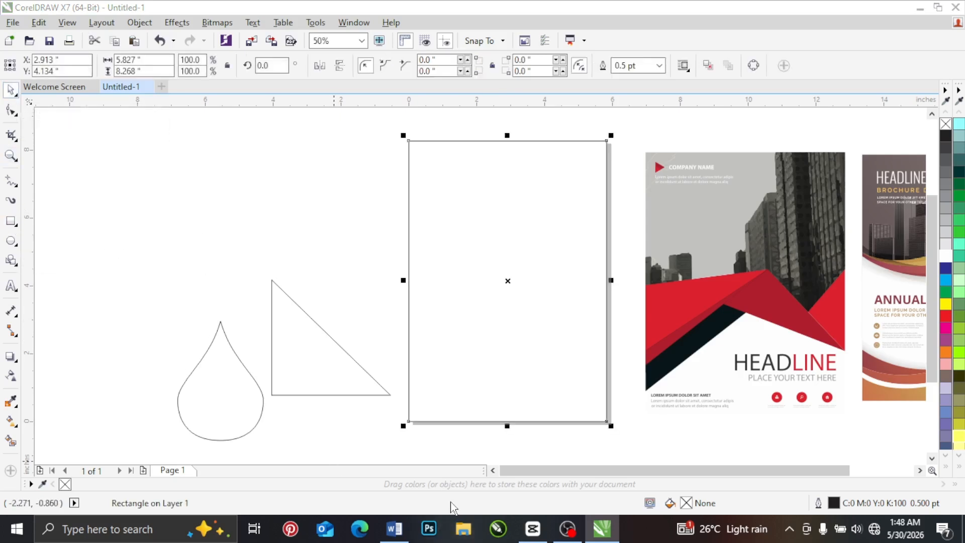
Step: In File Explorer, open the Dark Background folder inside BACKGROUNDS and copy the image 800px_COLOURBOX3110535
{"action": "key", "text": "super+e"}
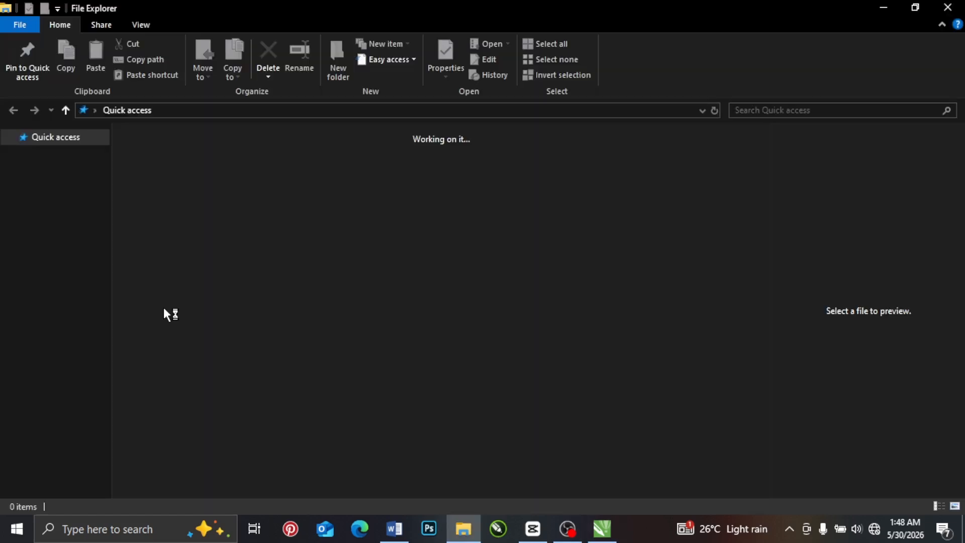
{"action": "left_click", "coordinate": [70, 349]}
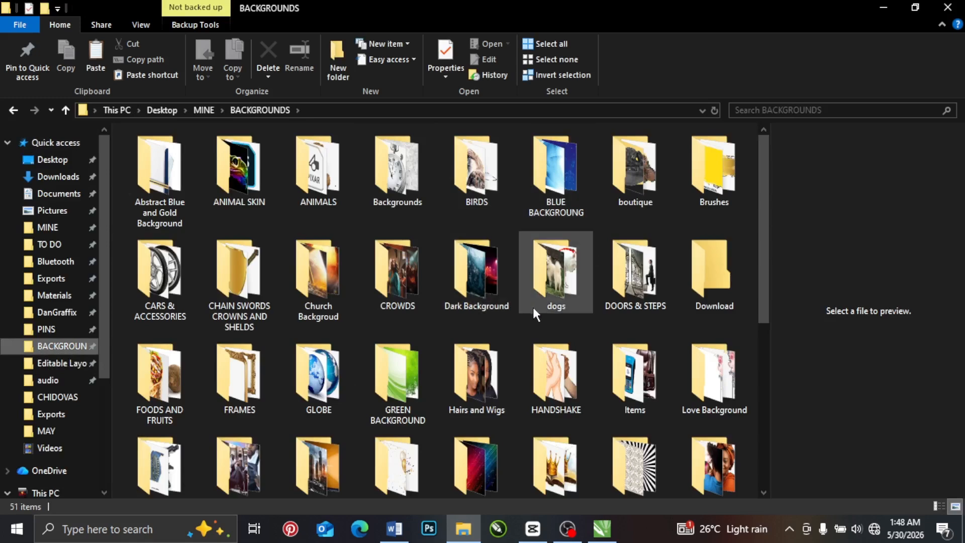
{"action": "double_click", "coordinate": [468, 269]}
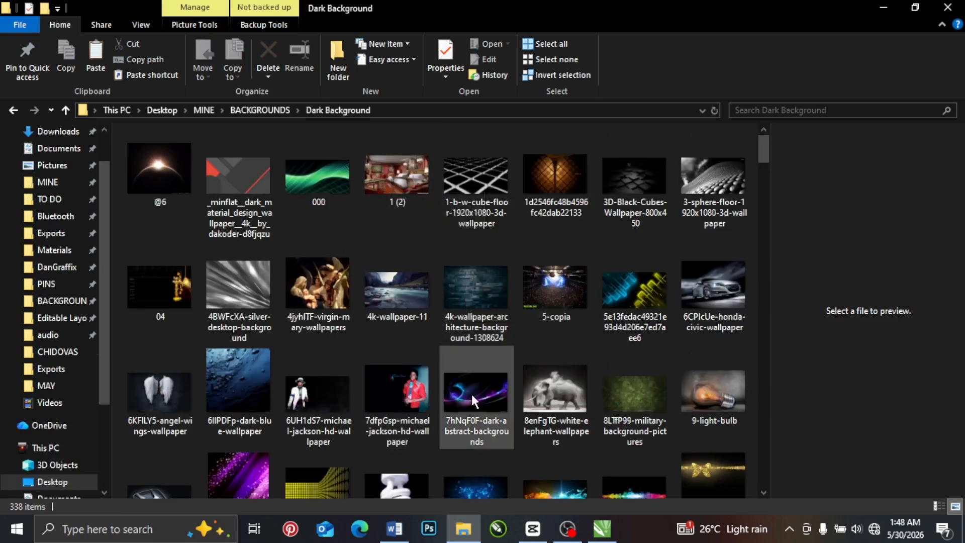
{"action": "scroll", "coordinate": [472, 394], "scroll_direction": "down", "scroll_amount": 3}
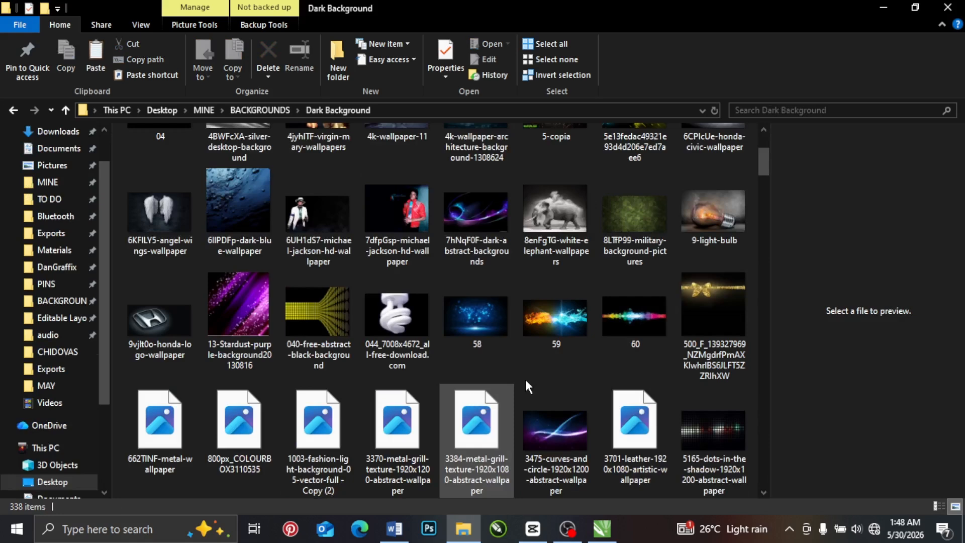
{"action": "left_click", "coordinate": [233, 427]}
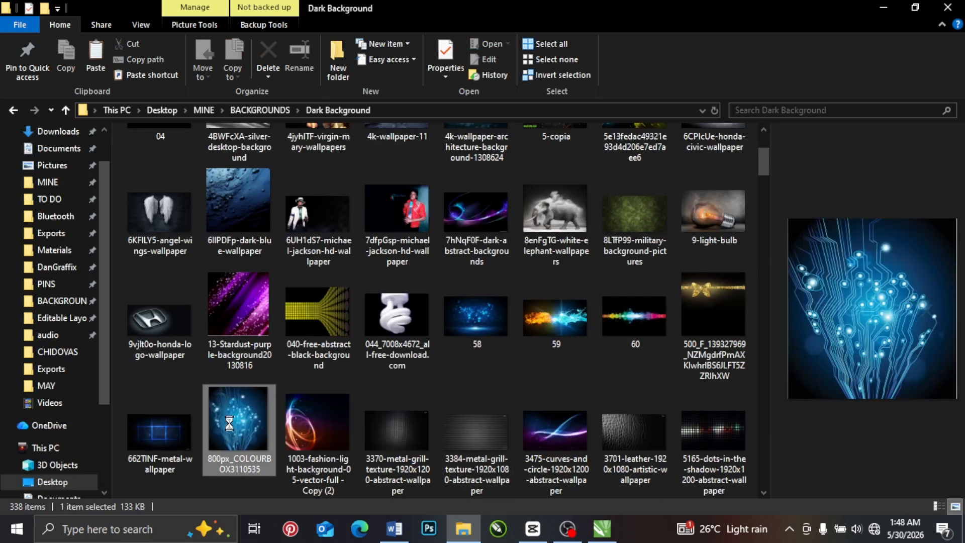
{"action": "right_click", "coordinate": [229, 423]}
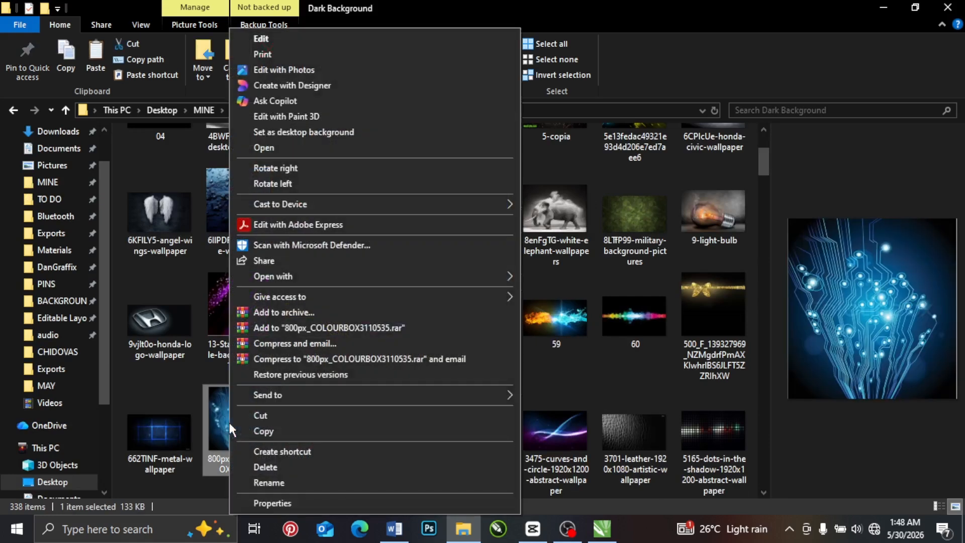
{"action": "left_click", "coordinate": [271, 431]}
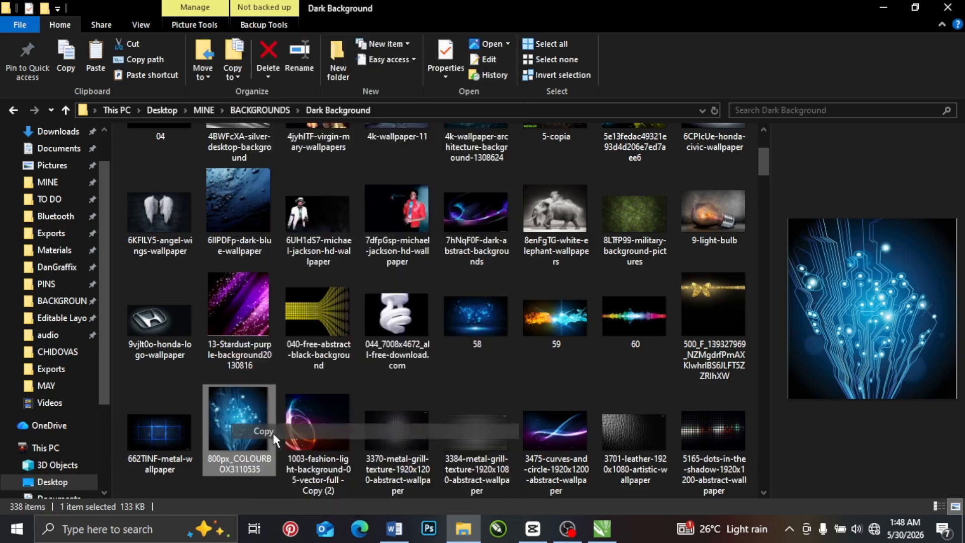
Step: Switch back to CorelDRAW and paste the copied image into the document
{"action": "left_click", "coordinate": [602, 528]}
{"action": "right_click", "coordinate": [331, 197]}
{"action": "left_click", "coordinate": [379, 290]}
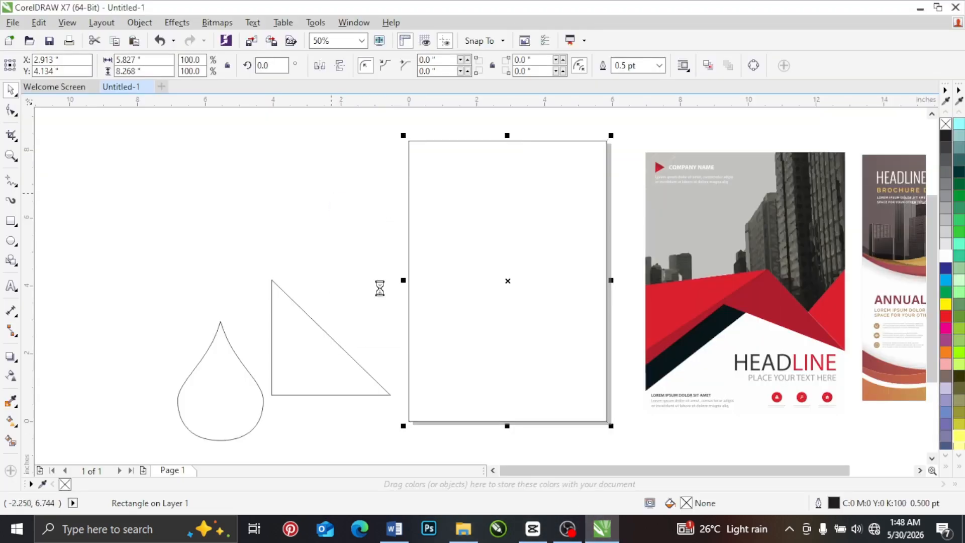
Step: Enlarge the pasted circuit image to about 5.95 by 6.33 inches and place it beside the page, left of the rectangle
{"action": "left_click_drag", "start_coordinate": [510, 256], "coordinate": [371, 150]}
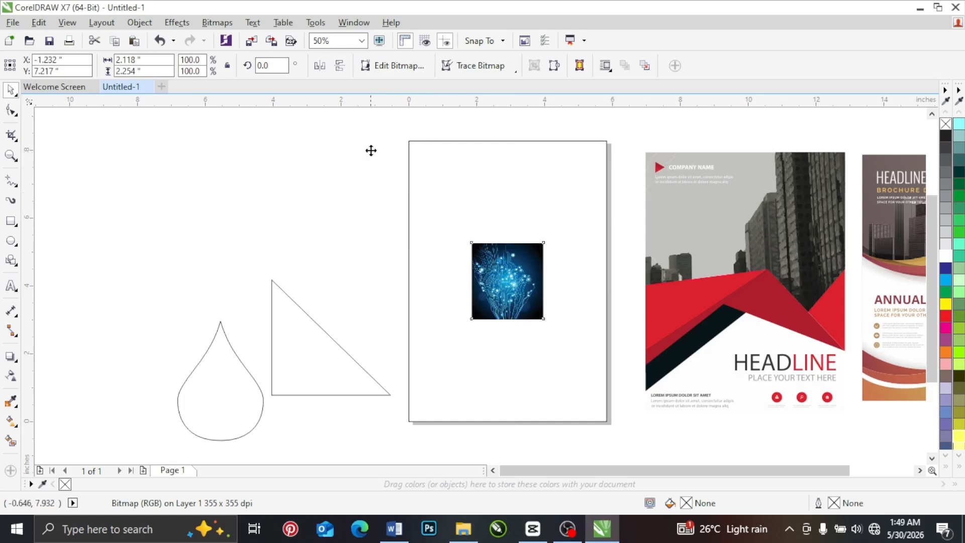
{"action": "left_click_drag", "start_coordinate": [404, 215], "coordinate": [532, 354]}
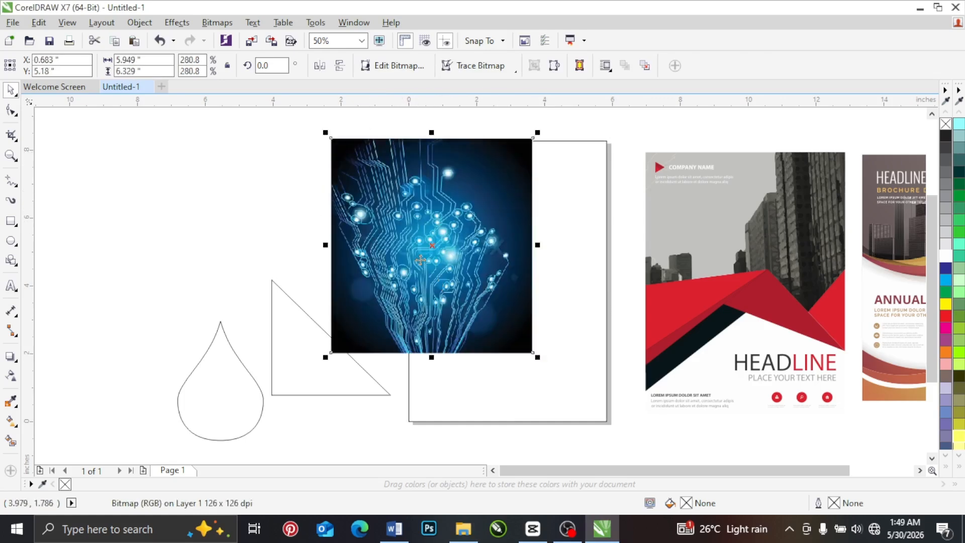
{"action": "left_click_drag", "start_coordinate": [416, 254], "coordinate": [263, 281]}
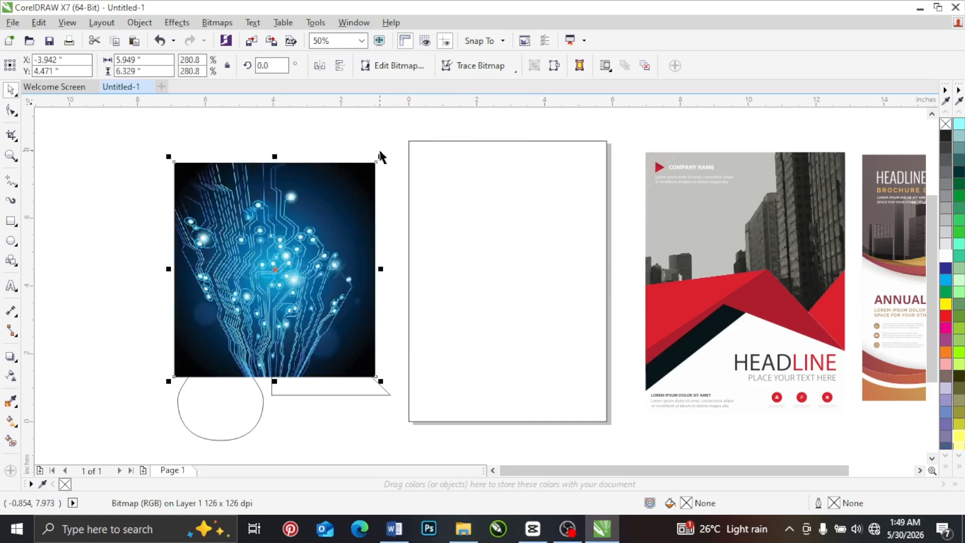
Step: Resize the circuit image to about 4.71 by 5.01 inches just left of the page and move the triangle clear of it
{"action": "left_click_drag", "start_coordinate": [380, 156], "coordinate": [285, 260]}
{"action": "left_click_drag", "start_coordinate": [228, 304], "coordinate": [336, 193]}
{"action": "left_click_drag", "start_coordinate": [298, 369], "coordinate": [109, 323]}
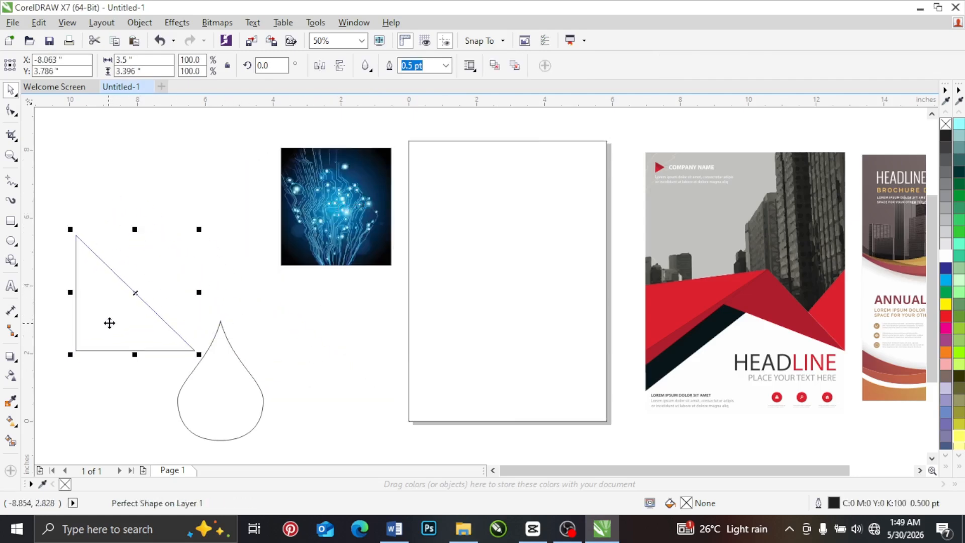
{"action": "left_click", "coordinate": [352, 220]}
{"action": "left_click_drag", "start_coordinate": [275, 269], "coordinate": [226, 320]}
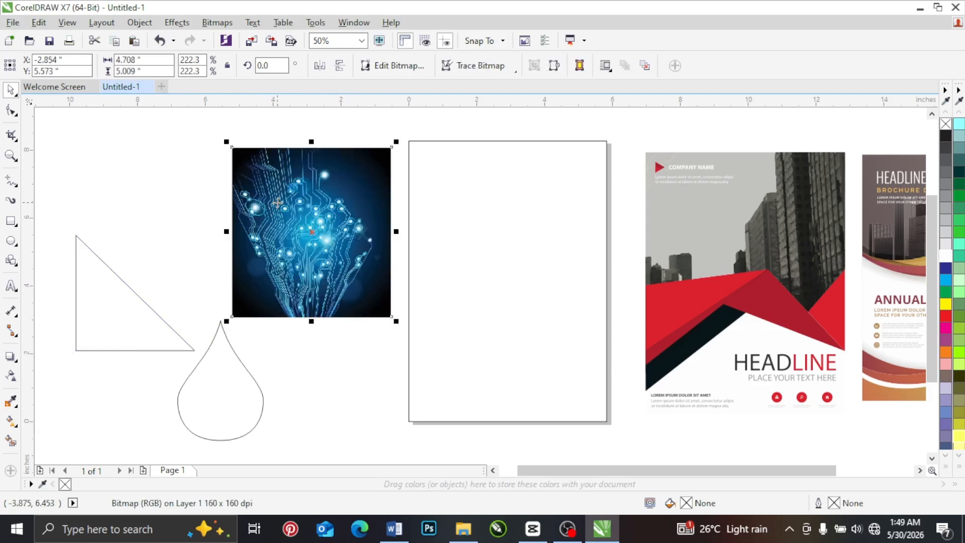
Step: PowerClip the circuit image inside the page-sized rectangle
{"action": "right_click", "coordinate": [355, 199]}
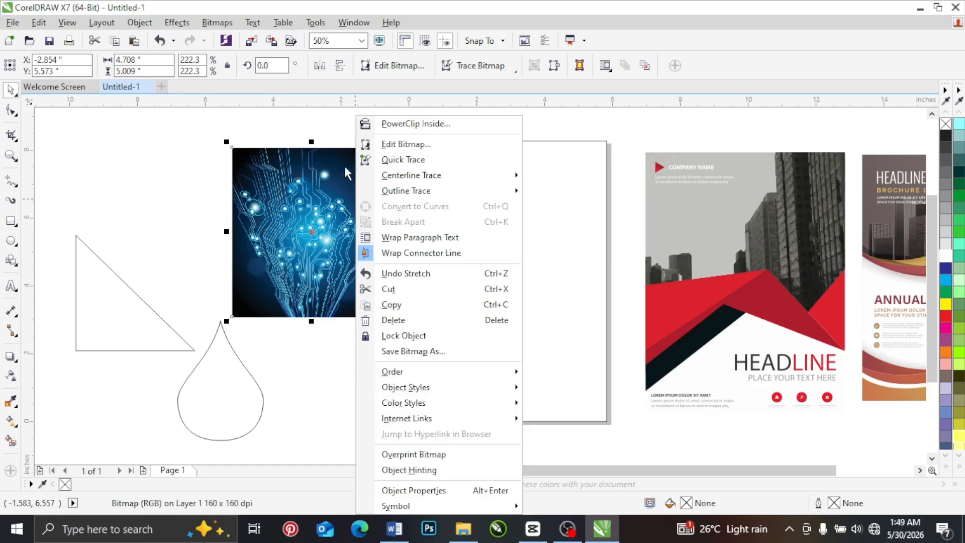
{"action": "left_click", "coordinate": [396, 124]}
{"action": "left_click", "coordinate": [452, 211]}
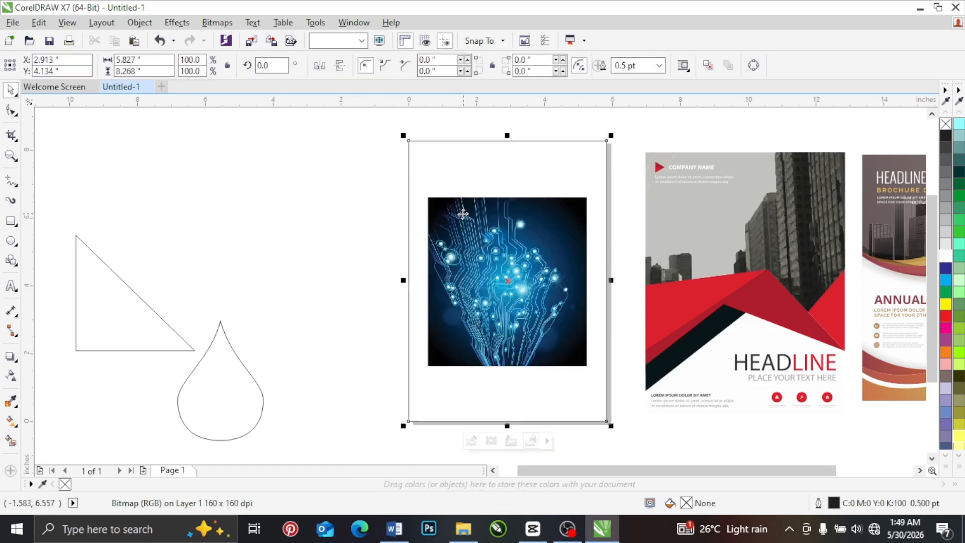
Step: Open the rectangle's PowerClip contents for editing, and finish editing without altering the image
{"action": "left_click", "coordinate": [478, 254]}
{"action": "right_click", "coordinate": [478, 254]}
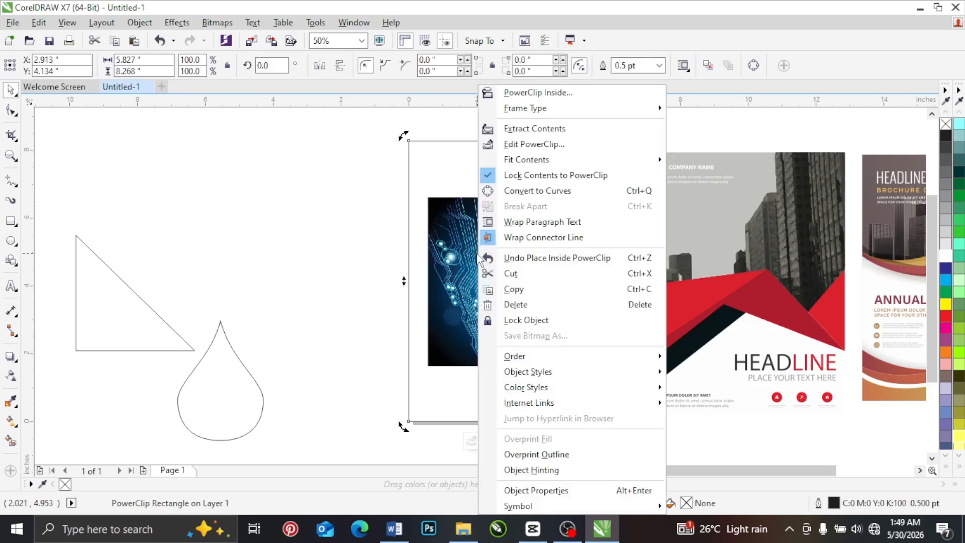
{"action": "left_click", "coordinate": [341, 174]}
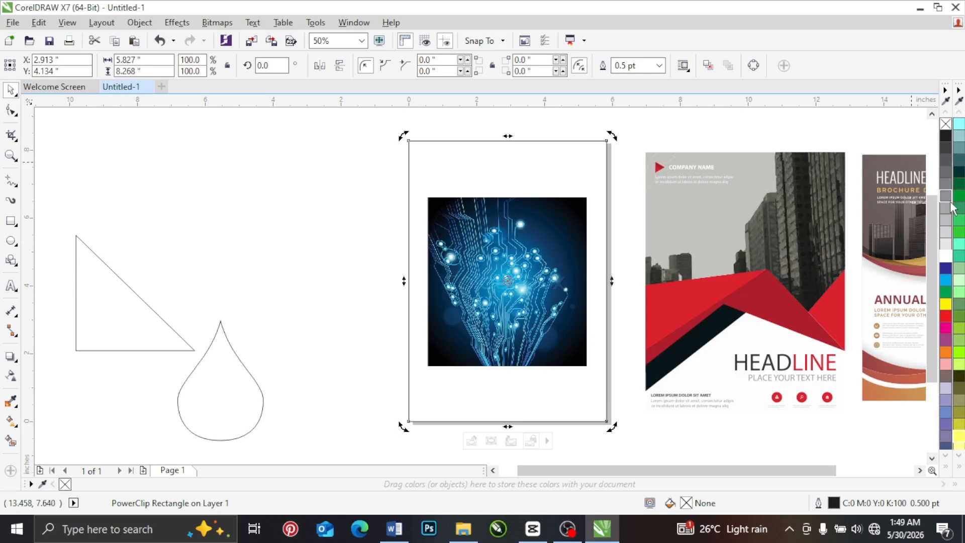
{"action": "right_click", "coordinate": [489, 251]}
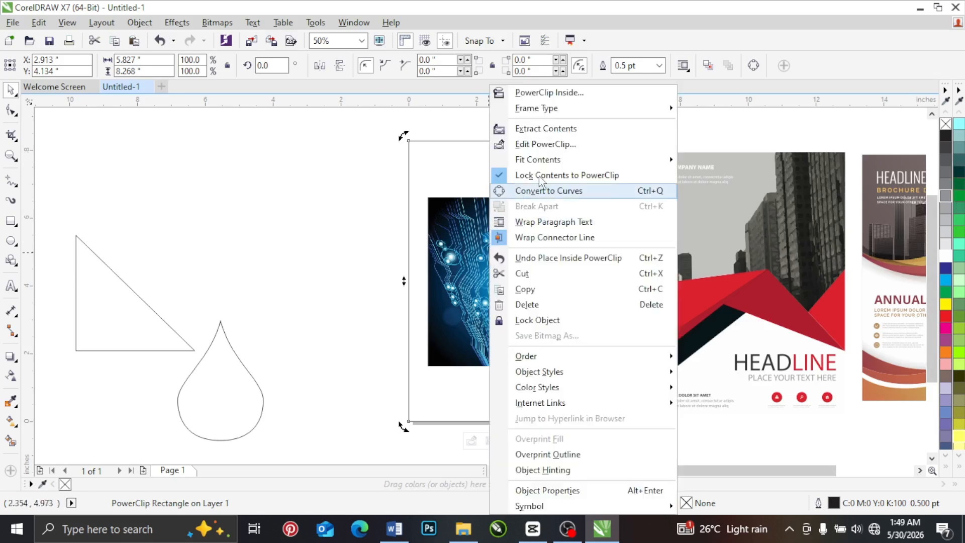
{"action": "left_click", "coordinate": [542, 146]}
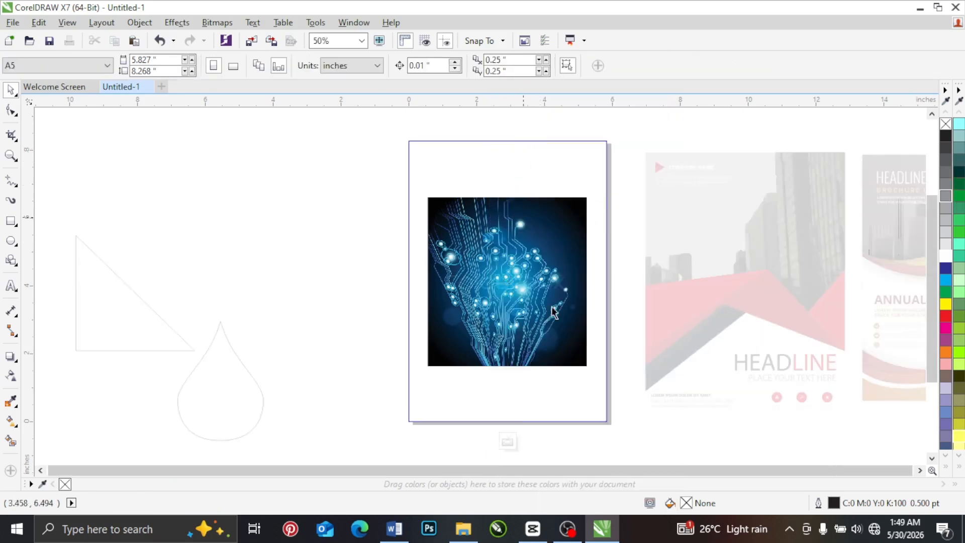
{"action": "left_click", "coordinate": [508, 442]}
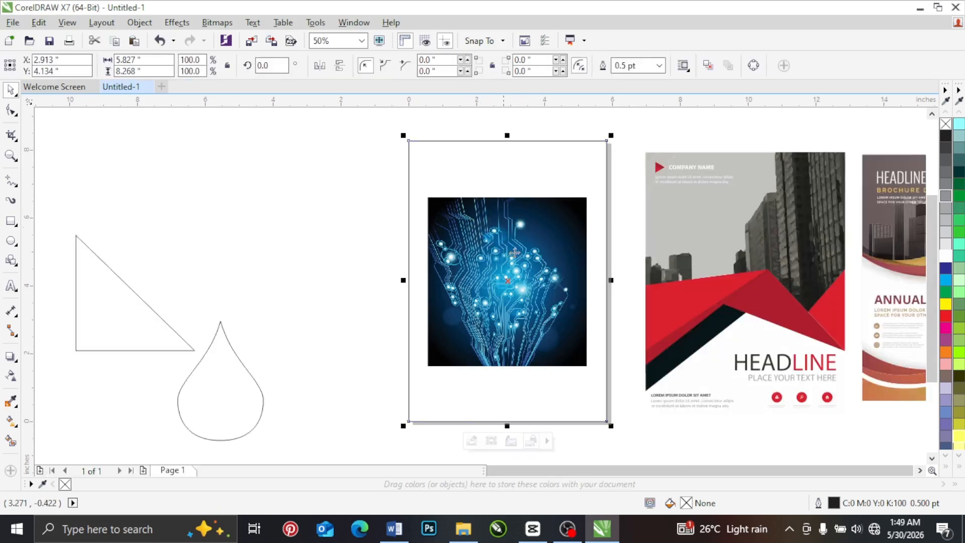
{"action": "left_click", "coordinate": [357, 224]}
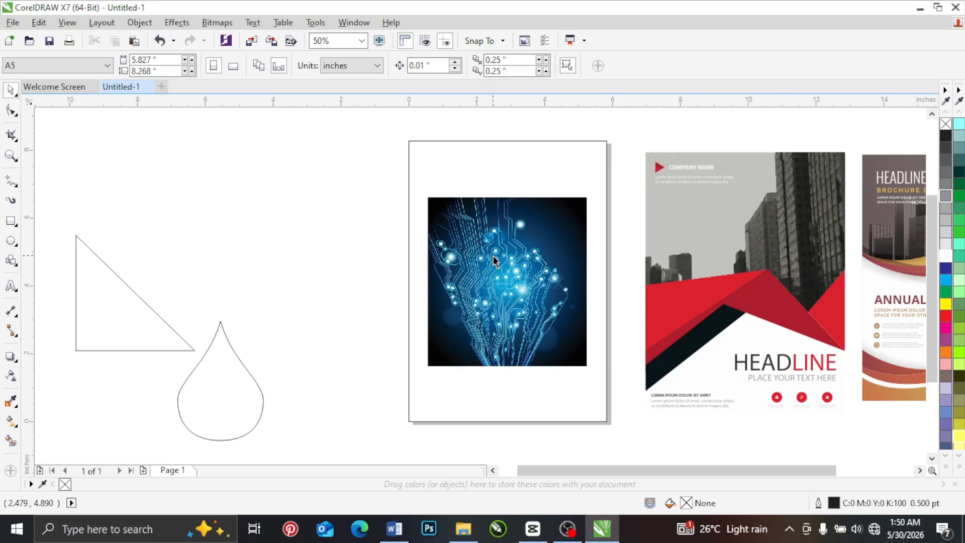
Step: Try moving the rectangle with its clipped image to the left of the page, and undo the move
{"action": "left_click", "coordinate": [455, 216]}
{"action": "left_click_drag", "start_coordinate": [447, 226], "coordinate": [342, 228]}
{"action": "key", "text": "ctrl+z"}
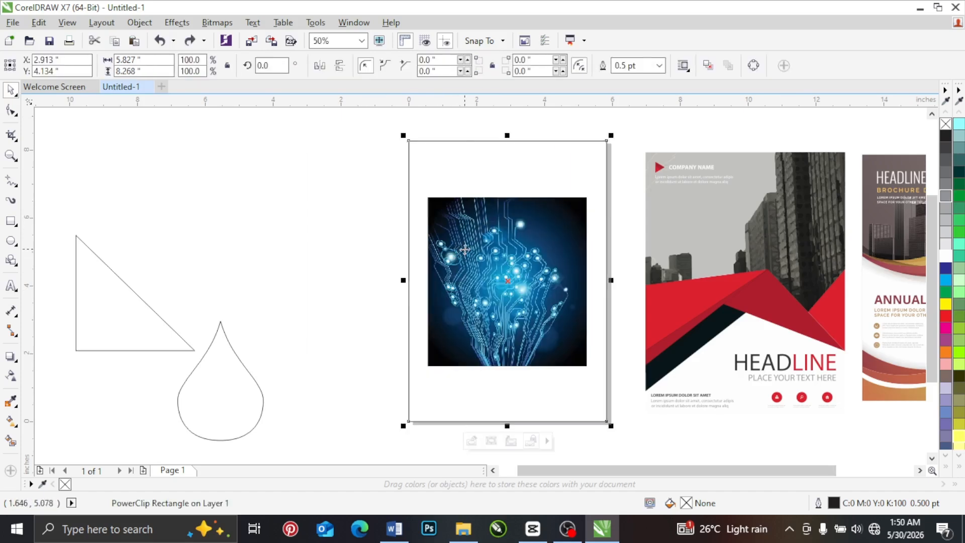
{"action": "right_click", "coordinate": [465, 249]}
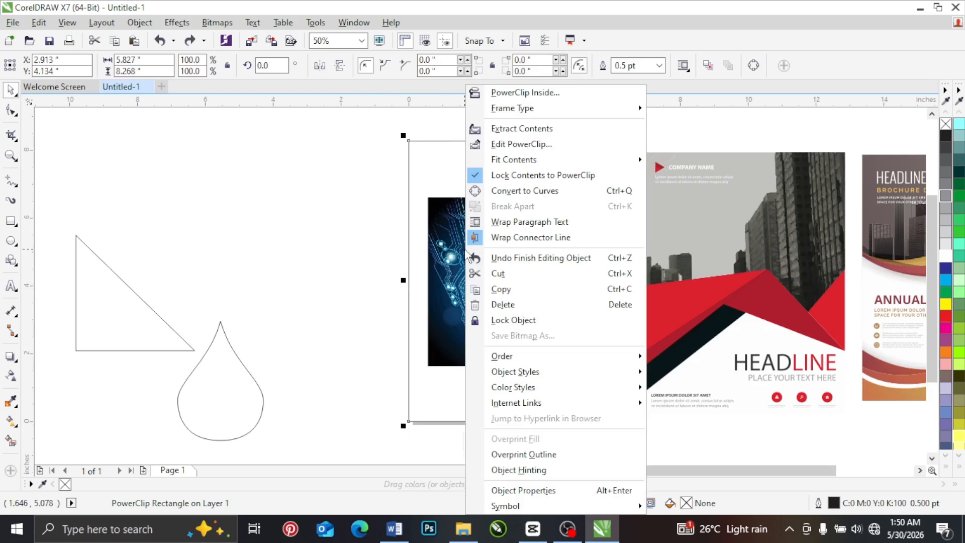
{"action": "left_click", "coordinate": [361, 274]}
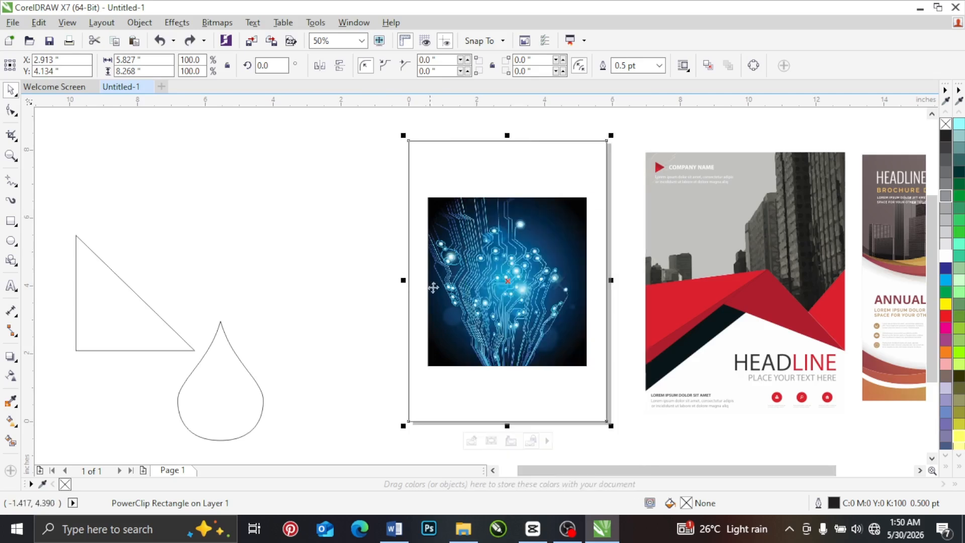
Step: Edit the PowerClip contents, enlarging the image to about 6.55 by 6.97 inches and positioning it over the rectangle's upper part, then finish editing
{"action": "left_click", "coordinate": [483, 251], "text": "ctrl"}
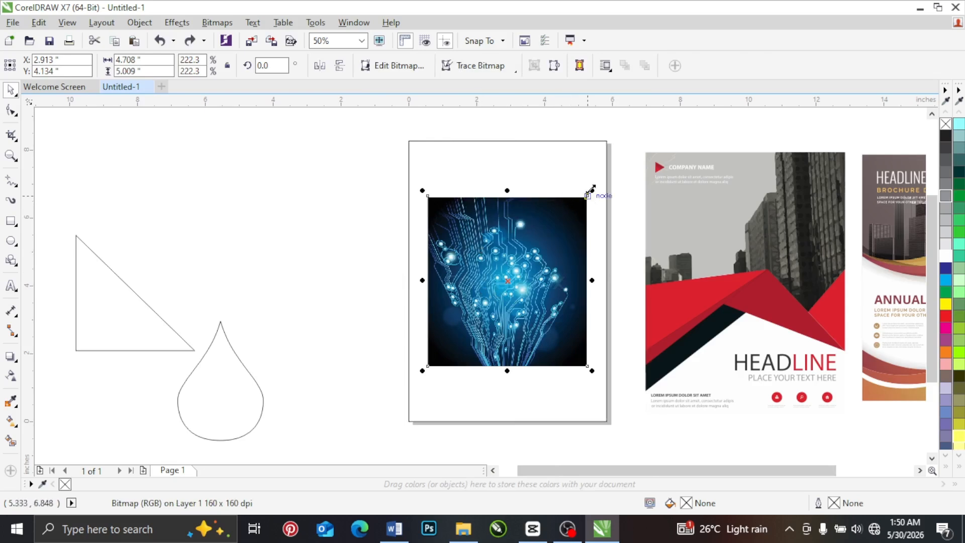
{"action": "left_click_drag", "start_coordinate": [591, 189], "coordinate": [649, 128]}
{"action": "left_click_drag", "start_coordinate": [465, 291], "coordinate": [429, 269]}
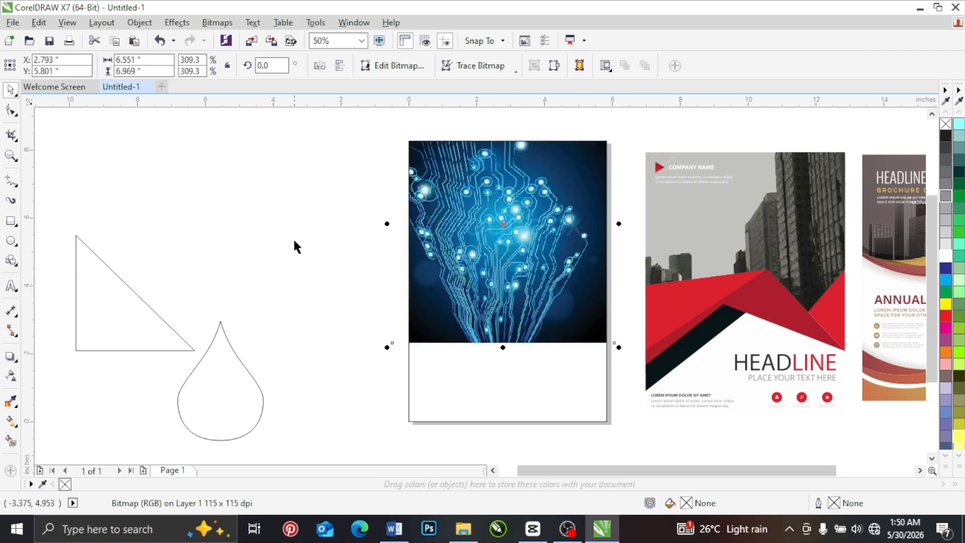
{"action": "left_click", "coordinate": [325, 213]}
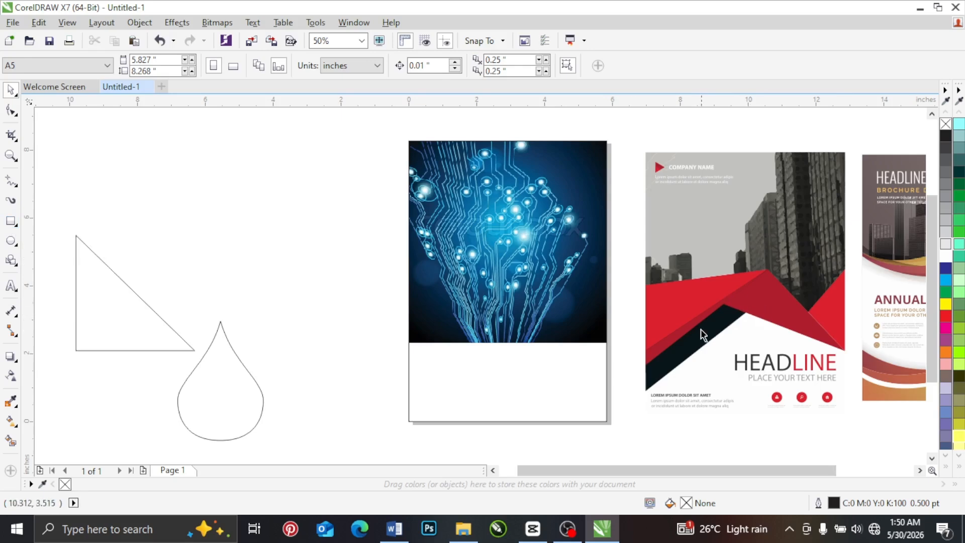
Step: Delete the triangle and the teardrop shape left of the page
{"action": "left_click", "coordinate": [11, 223]}
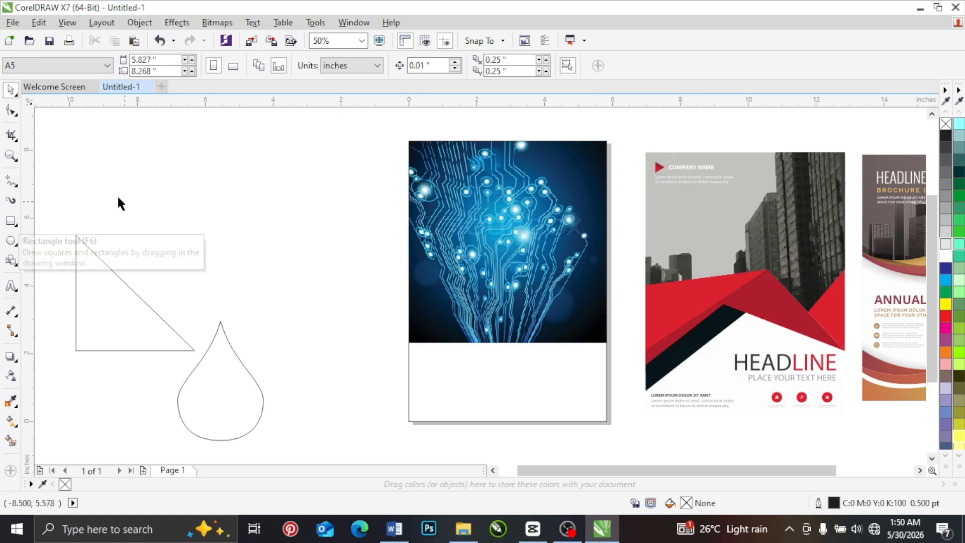
{"action": "left_click_drag", "start_coordinate": [53, 177], "coordinate": [275, 393]}
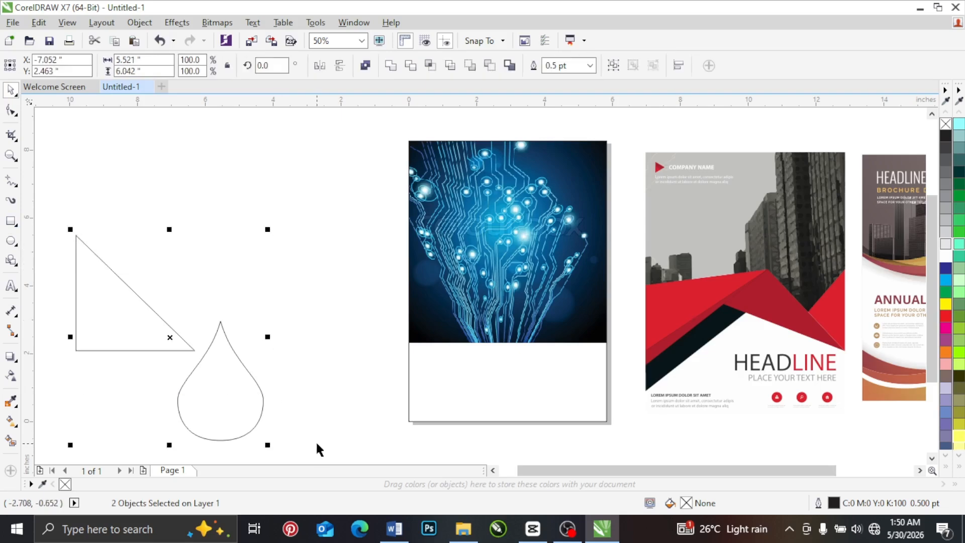
{"action": "key", "text": "Delete"}
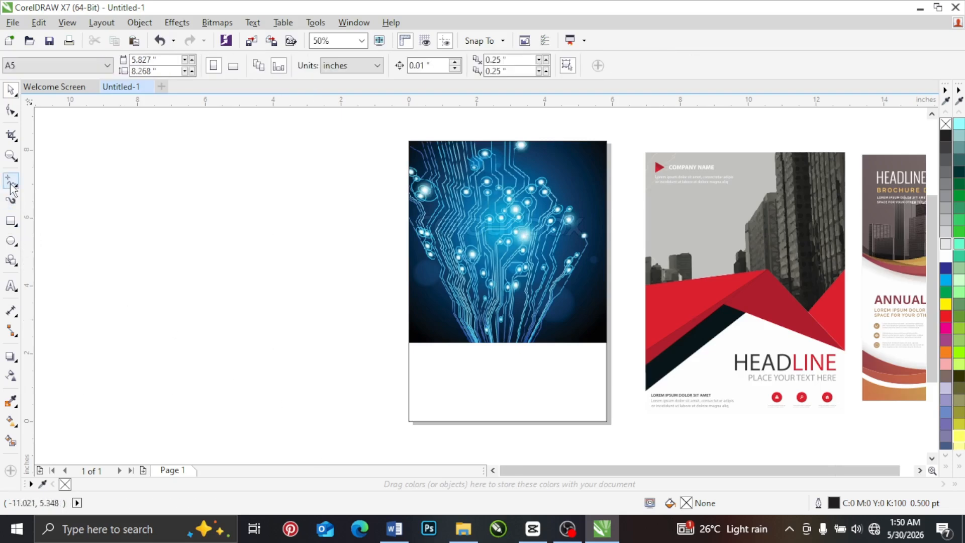
Step: Draw a straight horizontal line about 5.44 inches long left of the page with the Freehand tool
{"action": "left_click", "coordinate": [17, 186]}
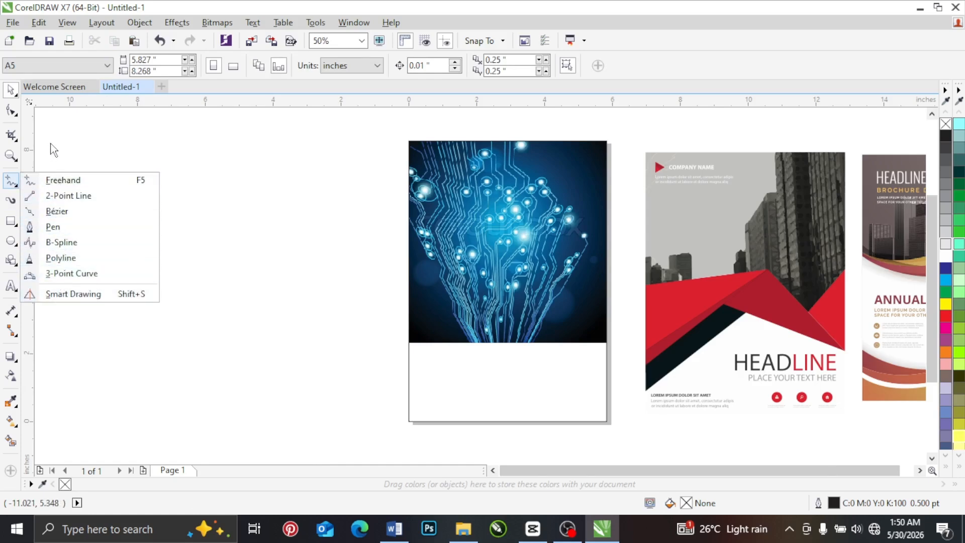
{"action": "left_click", "coordinate": [52, 181]}
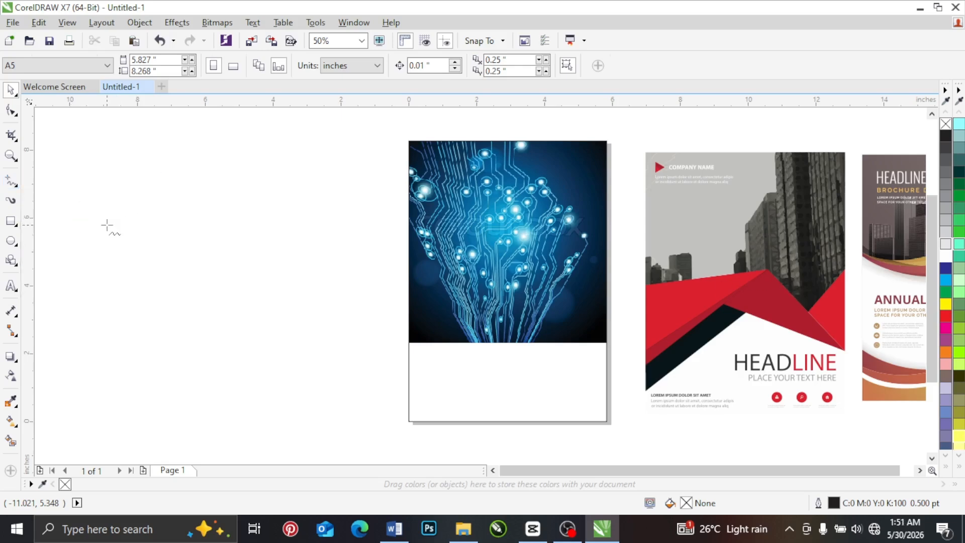
{"action": "left_click", "coordinate": [142, 233]}
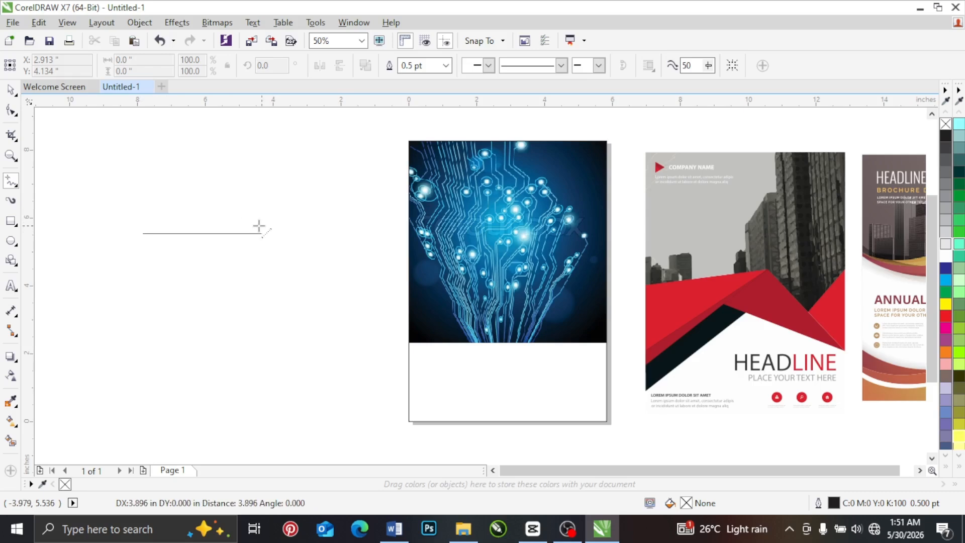
{"action": "left_click", "coordinate": [327, 242]}
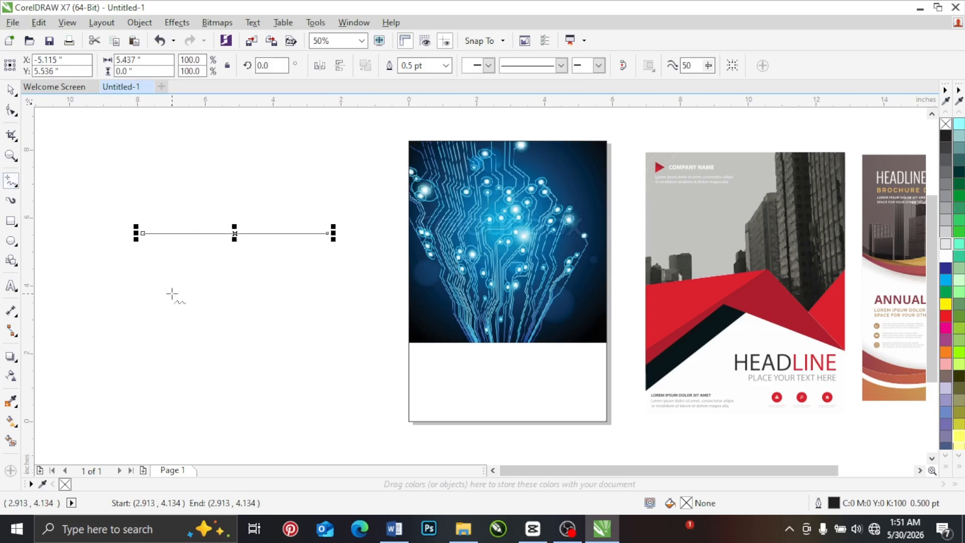
Step: Draw a closed downward-pointing triangle about 5.63 by 3.89 inches below the line with the Freehand tool, and select it
{"action": "left_click", "coordinate": [146, 277]}
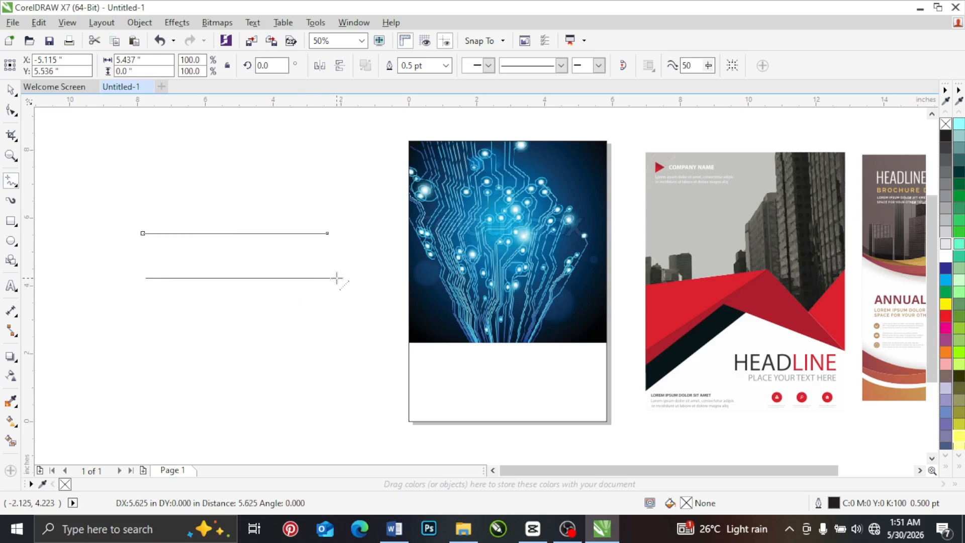
{"action": "left_click", "coordinate": [336, 278]}
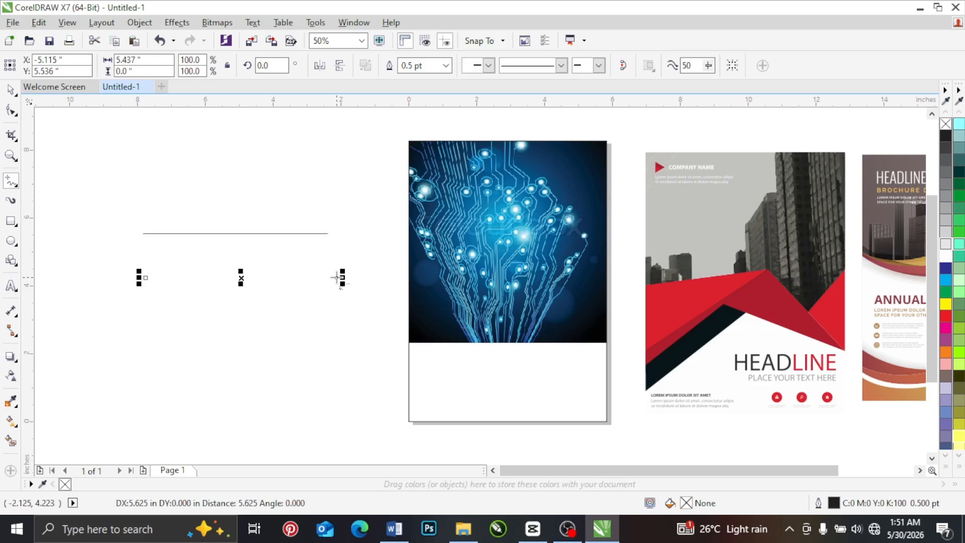
{"action": "left_click", "coordinate": [337, 278]}
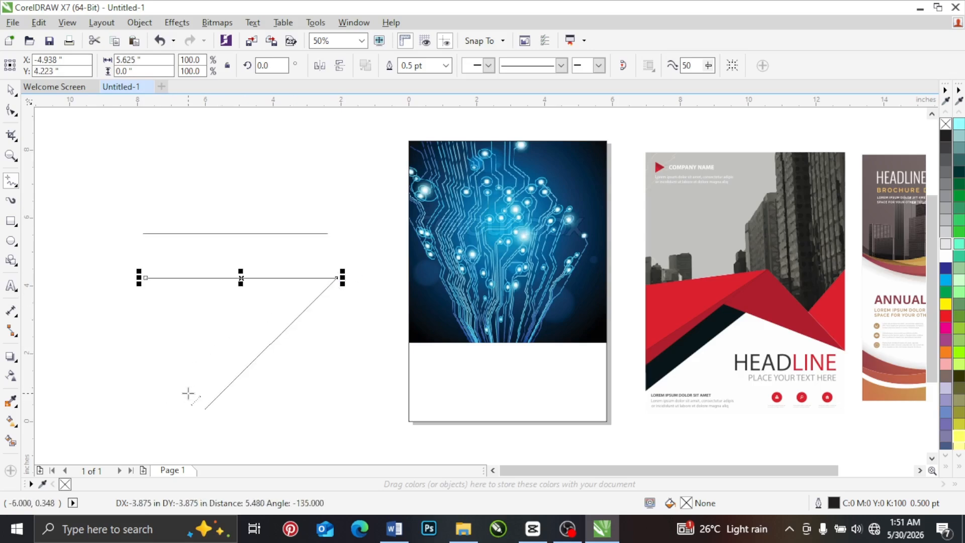
{"action": "left_click", "coordinate": [203, 407]}
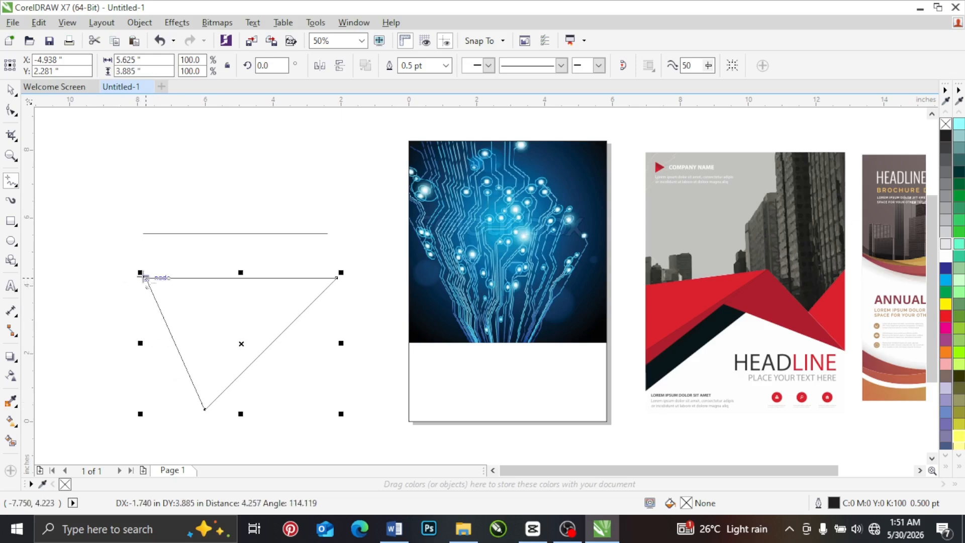
{"action": "left_click", "coordinate": [146, 279]}
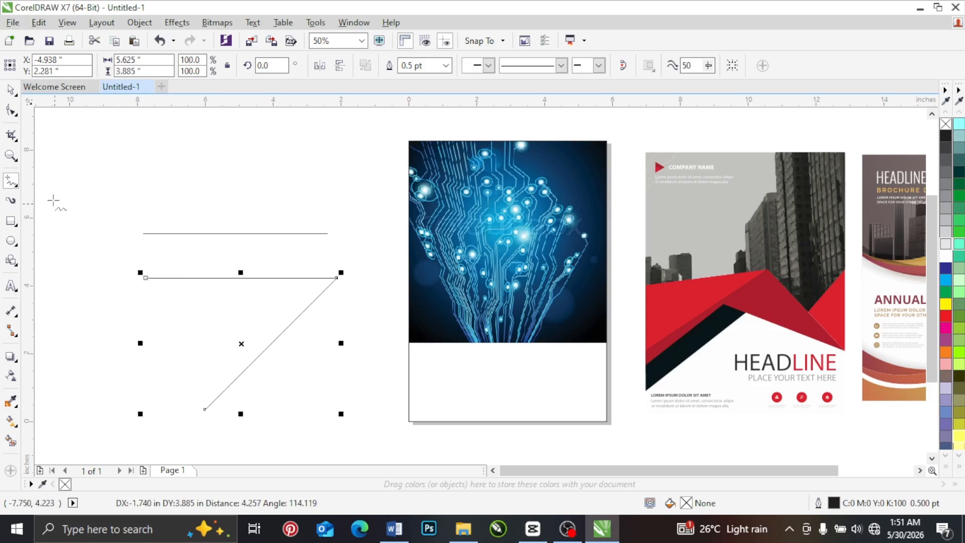
{"action": "left_click", "coordinate": [10, 89]}
{"action": "left_click", "coordinate": [254, 388]}
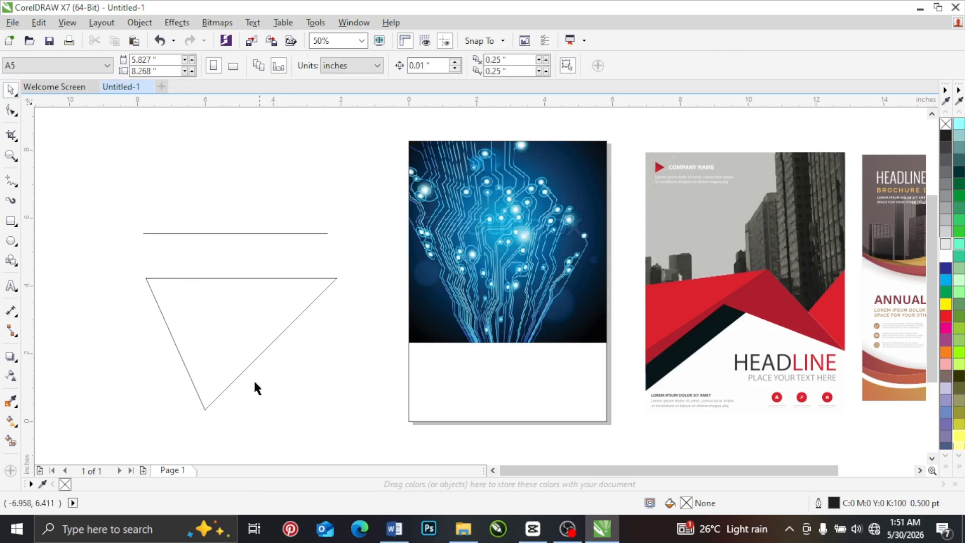
{"action": "left_click", "coordinate": [209, 333]}
Step: Draw an open, roughly round freehand curve about 2.78 by 2.13 inches above the straight line
{"action": "left_click", "coordinate": [11, 181]}
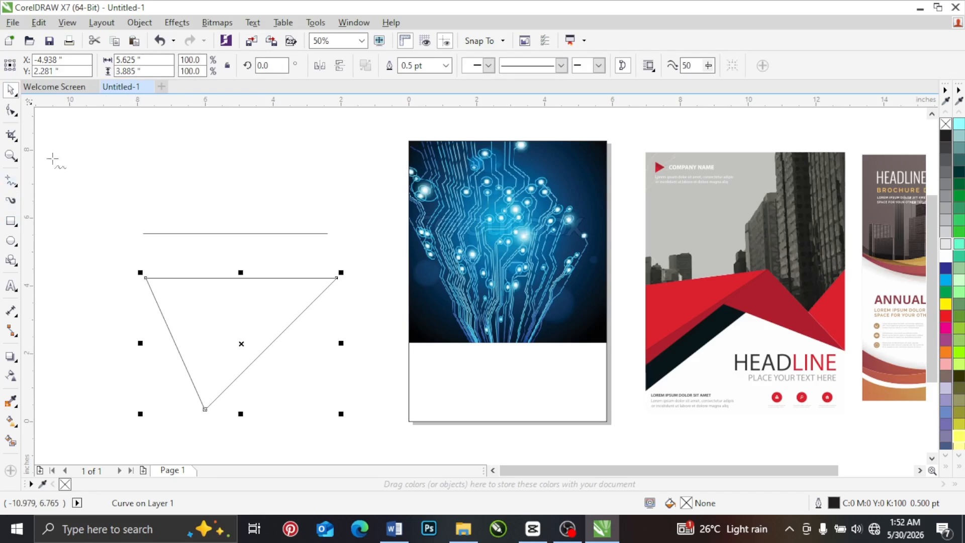
{"action": "mouse_move", "coordinate": [144, 142]}
{"action": "left_mouse_down"}
{"action": "mouse_move", "coordinate": [164, 207]}
{"action": "mouse_move", "coordinate": [97, 164]}
{"action": "mouse_move", "coordinate": [142, 142]}
{"action": "mouse_move", "coordinate": [185, 168]}
{"action": "mouse_move", "coordinate": [241, 165]}
{"action": "left_mouse_up"}
{"action": "key", "text": "space"}
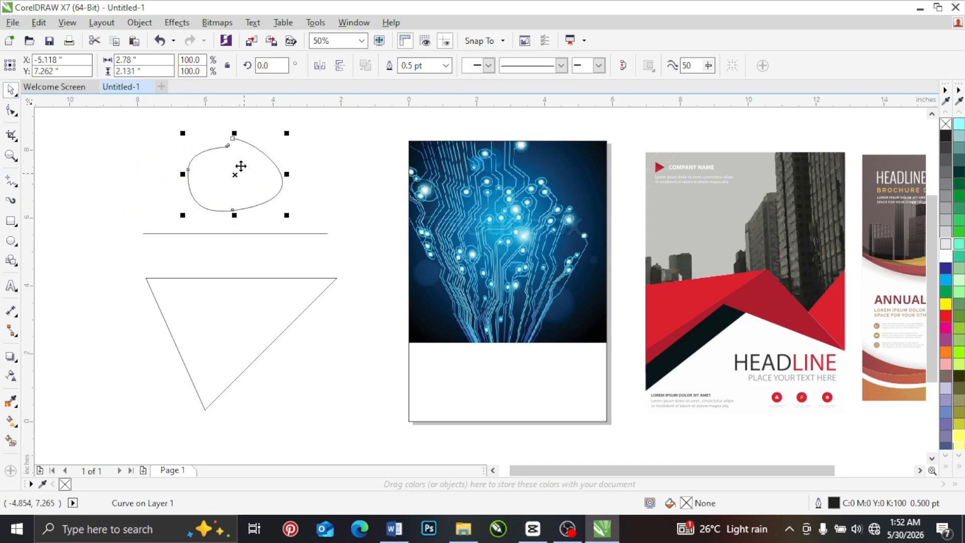
Step: Try yellow, red, magenta and green fills on the open freehand curve, ending with green
{"action": "left_click", "coordinate": [946, 303]}
{"action": "left_click", "coordinate": [945, 315]}
{"action": "left_click", "coordinate": [946, 327]}
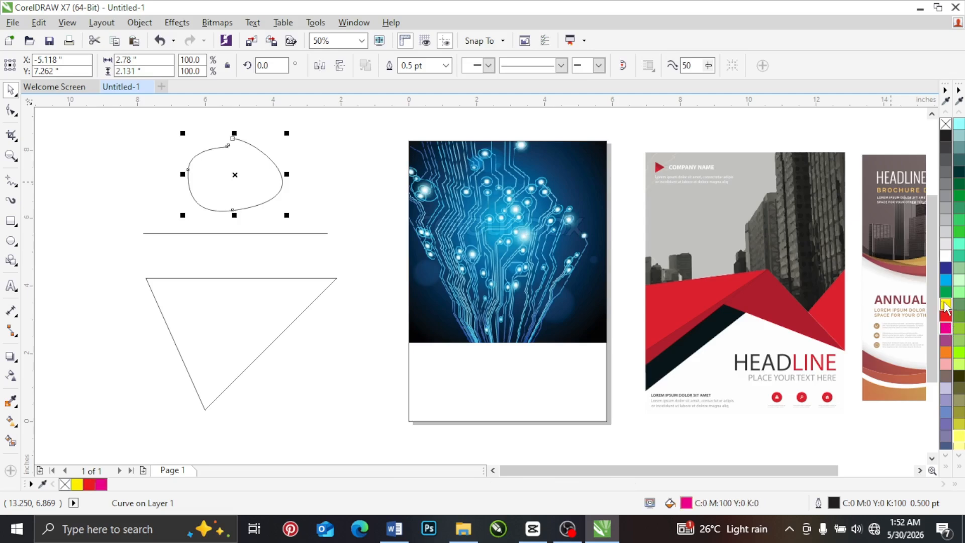
{"action": "left_click", "coordinate": [946, 303]}
{"action": "left_click", "coordinate": [946, 293]}
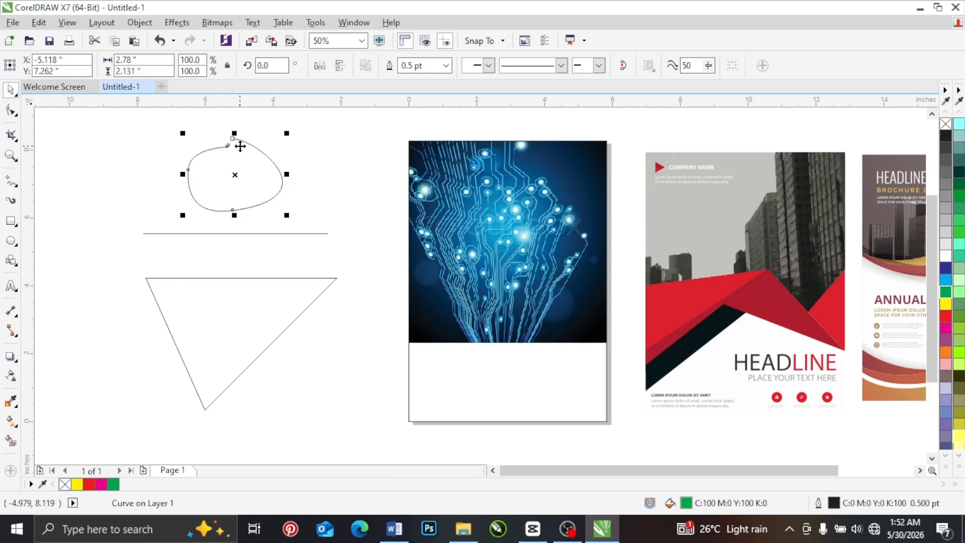
Step: Fill the closed triangle with yellow
{"action": "left_click", "coordinate": [212, 326]}
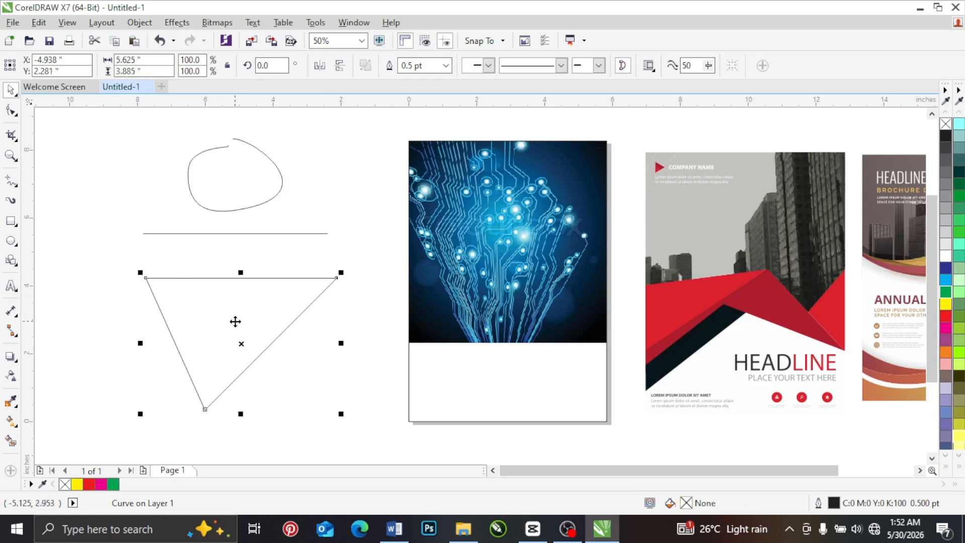
{"action": "left_click", "coordinate": [945, 304]}
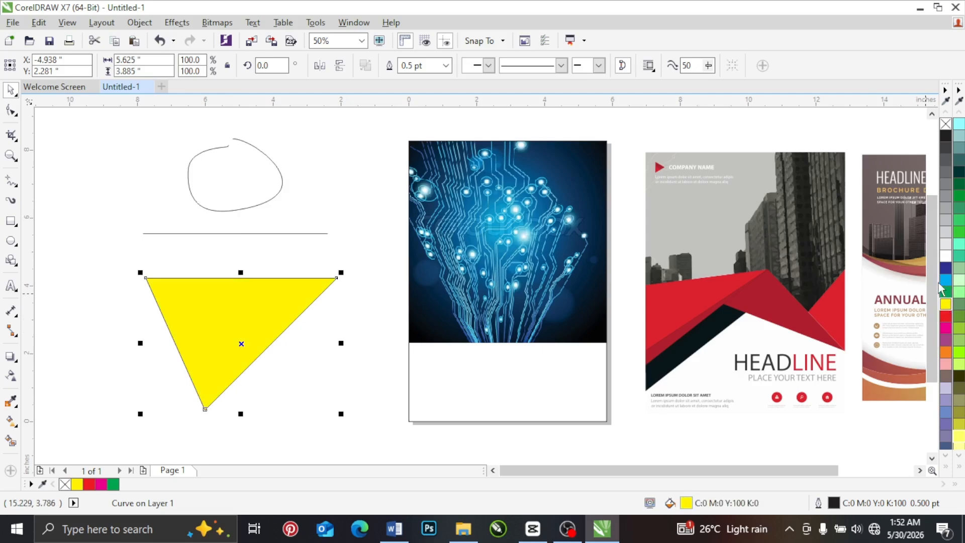
Step: Draw a slanted straight line spanning about 4.1 by 2.08 inches beside the triangle's lower tip with the Freehand tool
{"action": "left_click", "coordinate": [223, 172]}
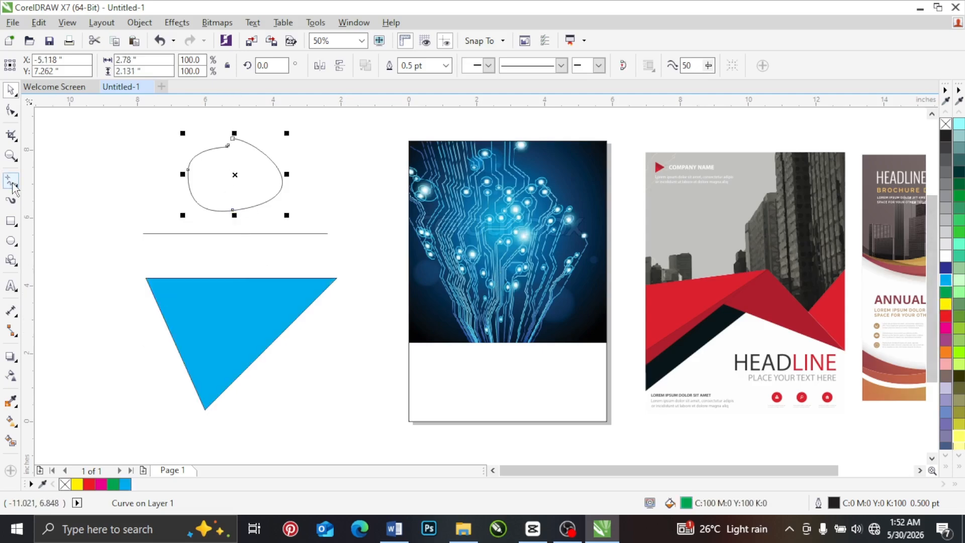
{"action": "left_click", "coordinate": [237, 415]}
{"action": "left_click", "coordinate": [377, 345]}
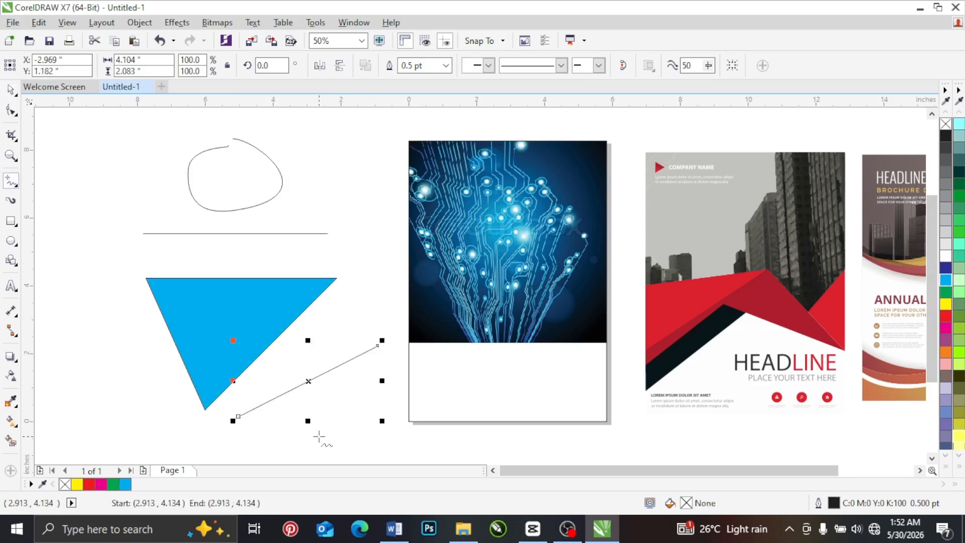
Step: Draw an open three-segment triangle outline about 2.63 by 2.29 inches beside the round curve, leaving a small gap at its apex
{"action": "left_click", "coordinate": [325, 142]}
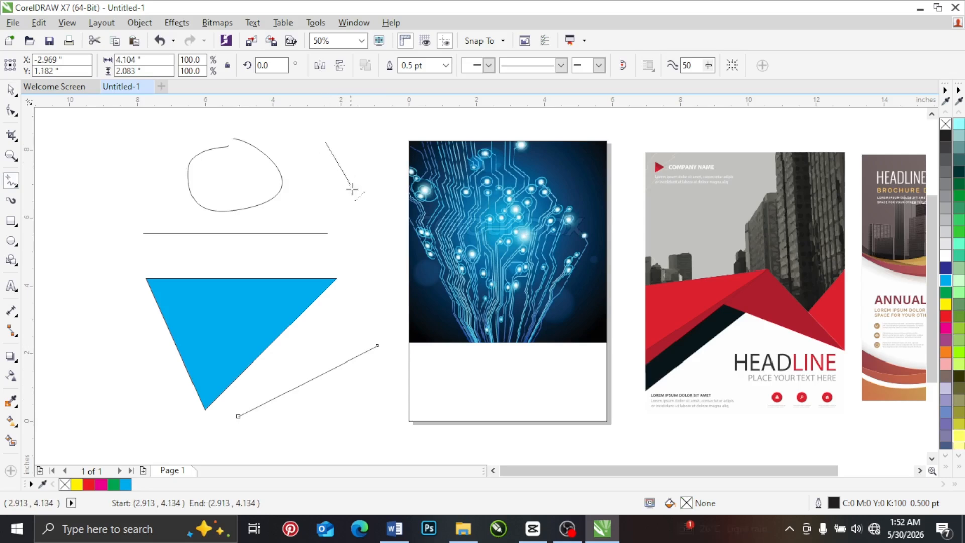
{"action": "left_click", "coordinate": [378, 219]}
{"action": "left_click", "coordinate": [288, 195]}
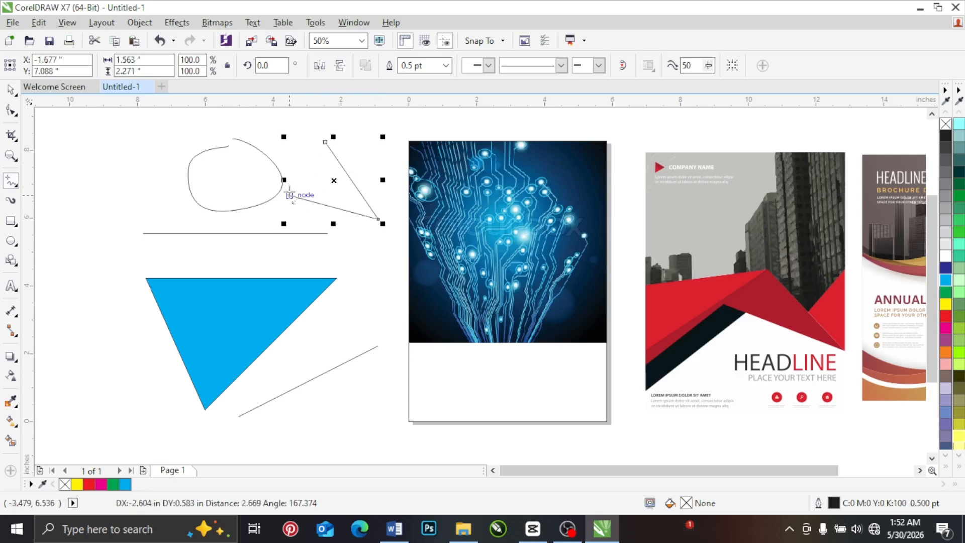
{"action": "left_click", "coordinate": [326, 142]}
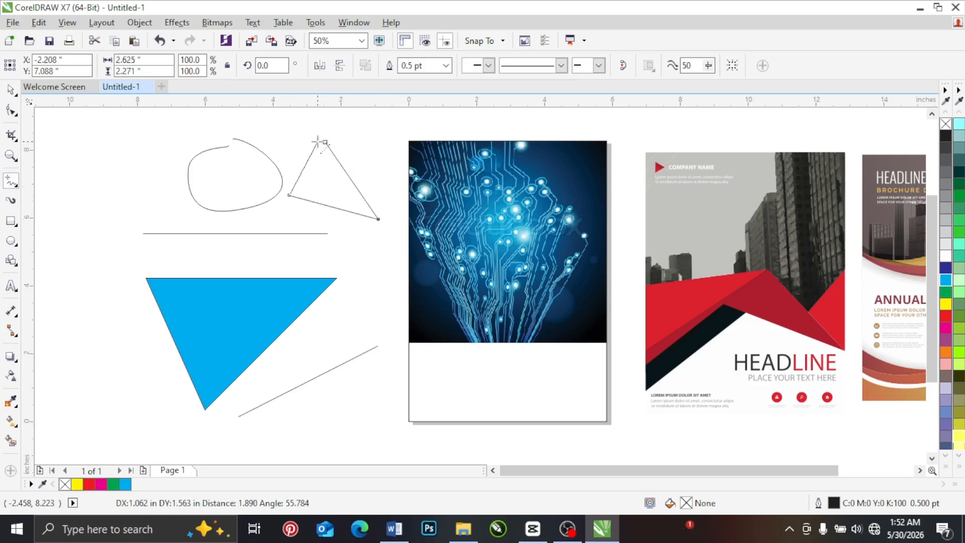
{"action": "left_click", "coordinate": [10, 90]}
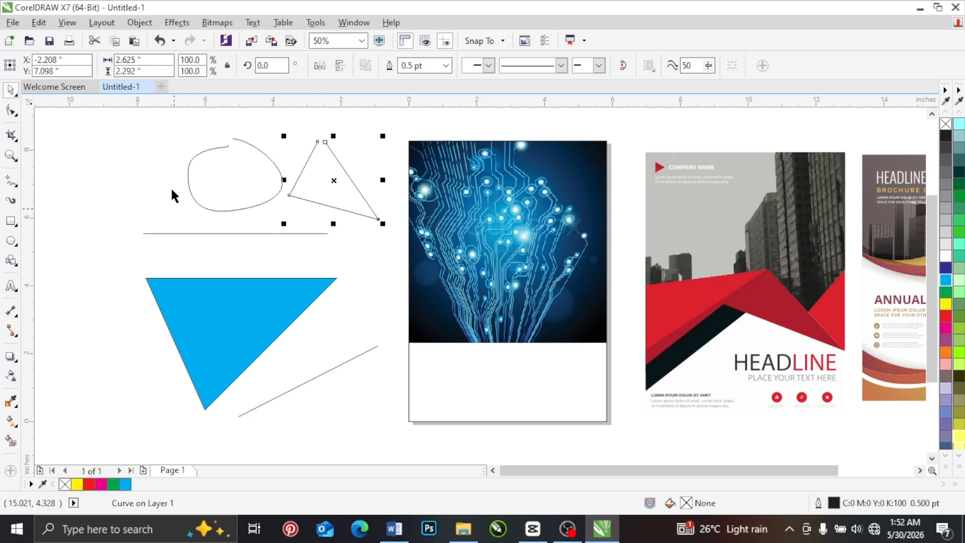
Step: Assign a green fill to the open triangle outline and close its curve between the two apex end nodes with the Shape tool
{"action": "left_click", "coordinate": [149, 159]}
{"action": "left_click", "coordinate": [331, 175]}
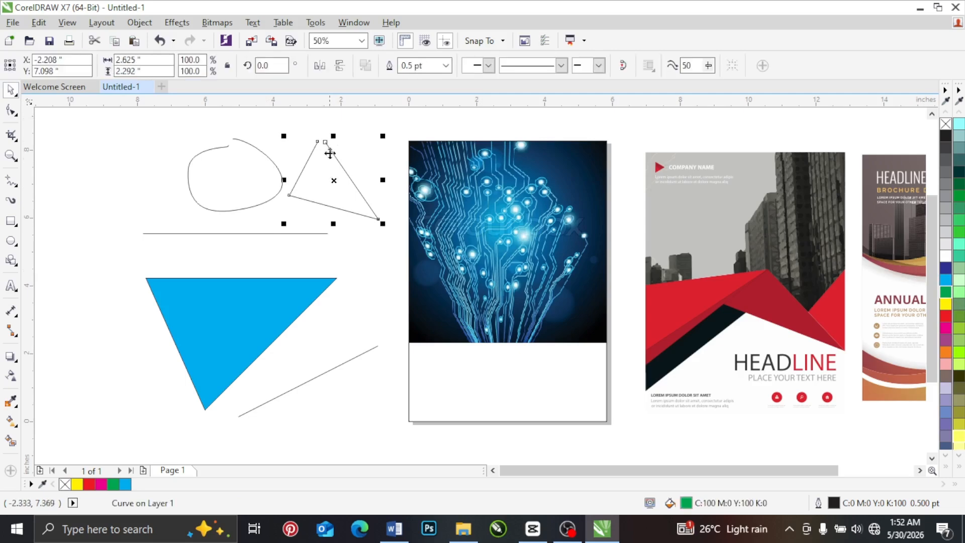
{"action": "left_click", "coordinate": [12, 111]}
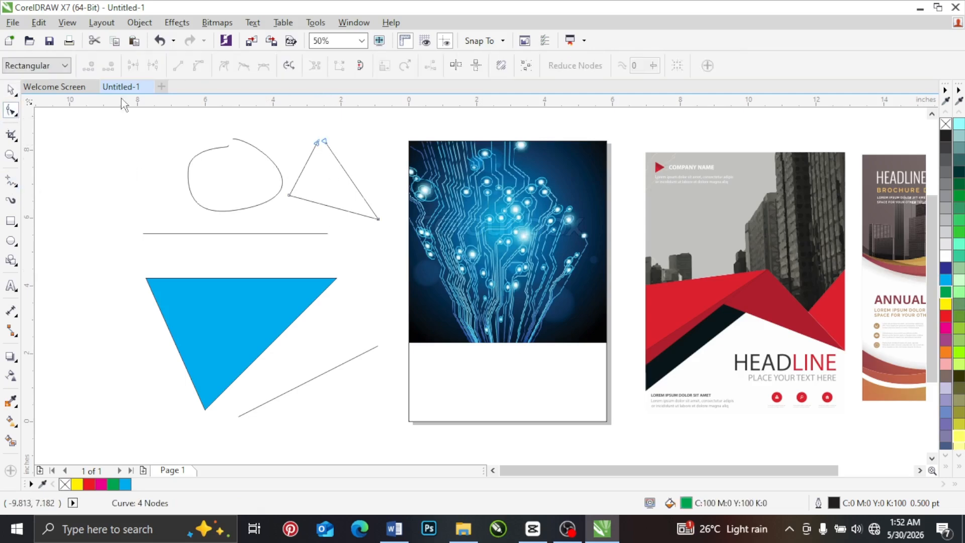
{"action": "right_click", "coordinate": [323, 141]}
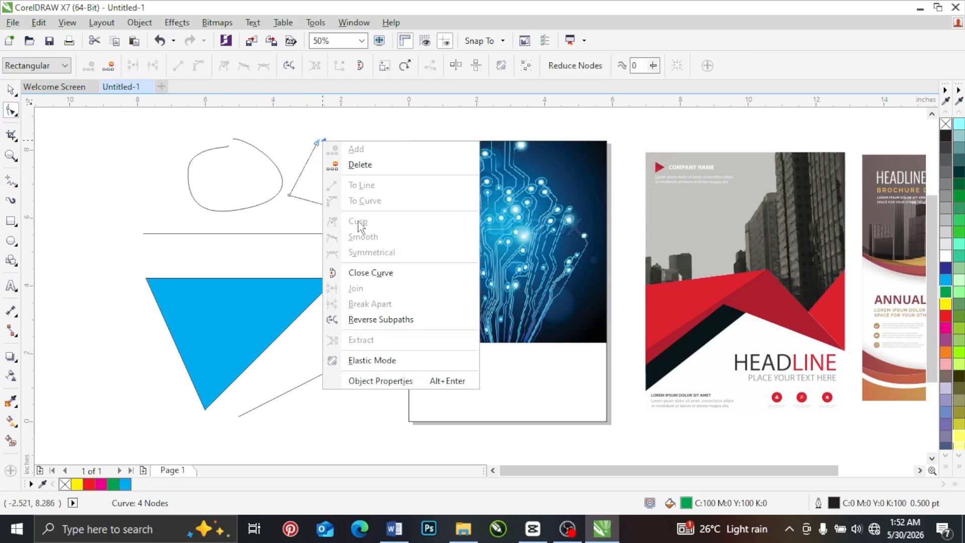
{"action": "left_click", "coordinate": [378, 279]}
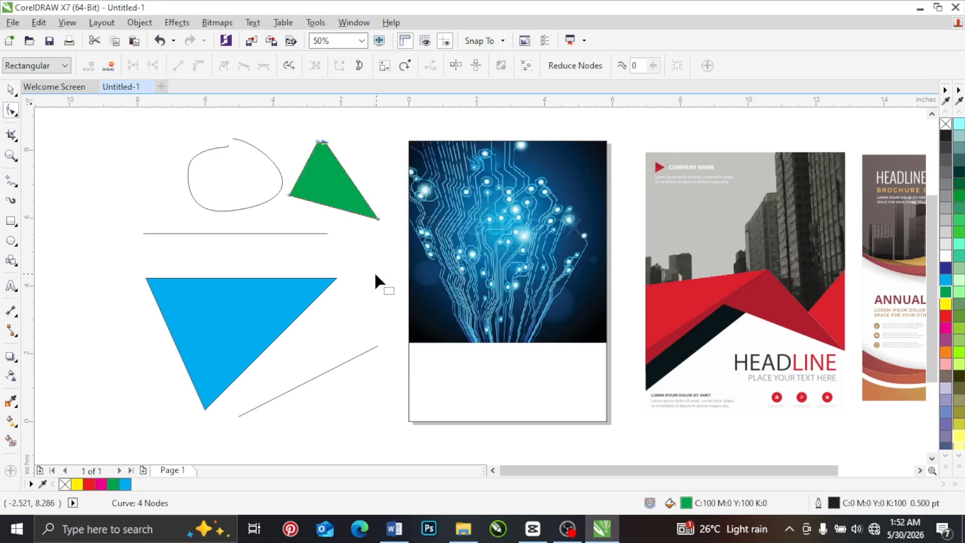
Step: Move the green triangle to the opposite side of the round curve, above the start of the horizontal line
{"action": "left_click", "coordinate": [11, 91]}
{"action": "left_click", "coordinate": [341, 150]}
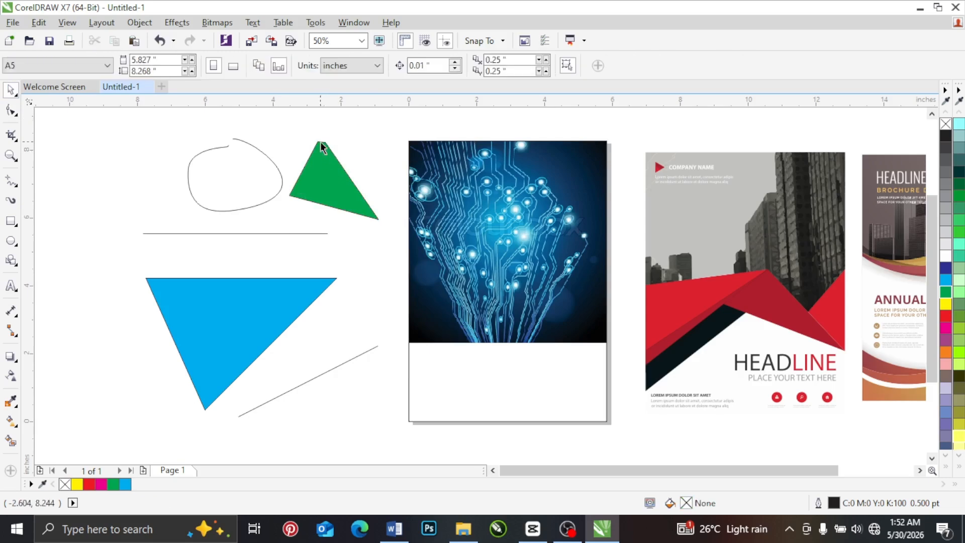
{"action": "left_click_drag", "start_coordinate": [319, 174], "coordinate": [157, 185]}
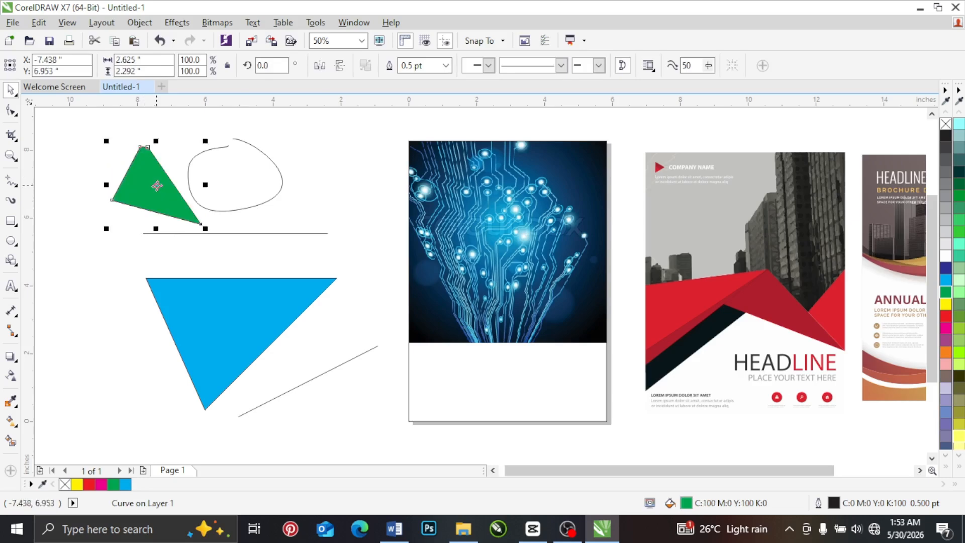
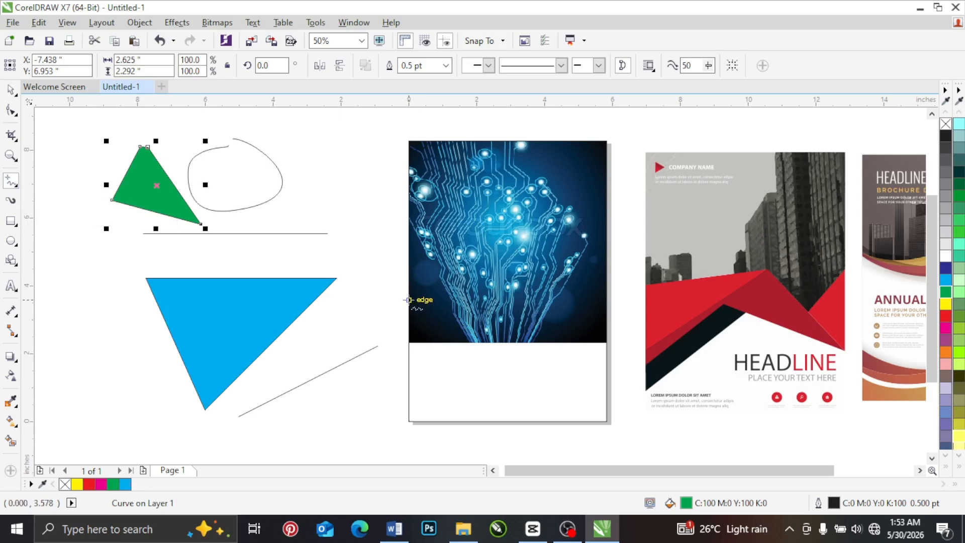
Step: Draw a closed triangle about 3.52 by 2.04 inches from the page's left edge across the image and fill it red
{"action": "left_click", "coordinate": [410, 300]}
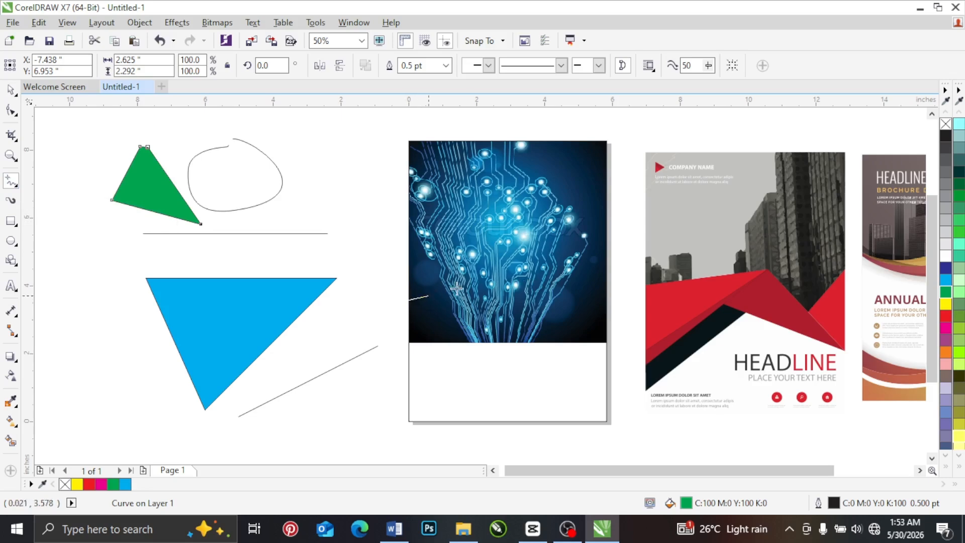
{"action": "left_click", "coordinate": [527, 288]}
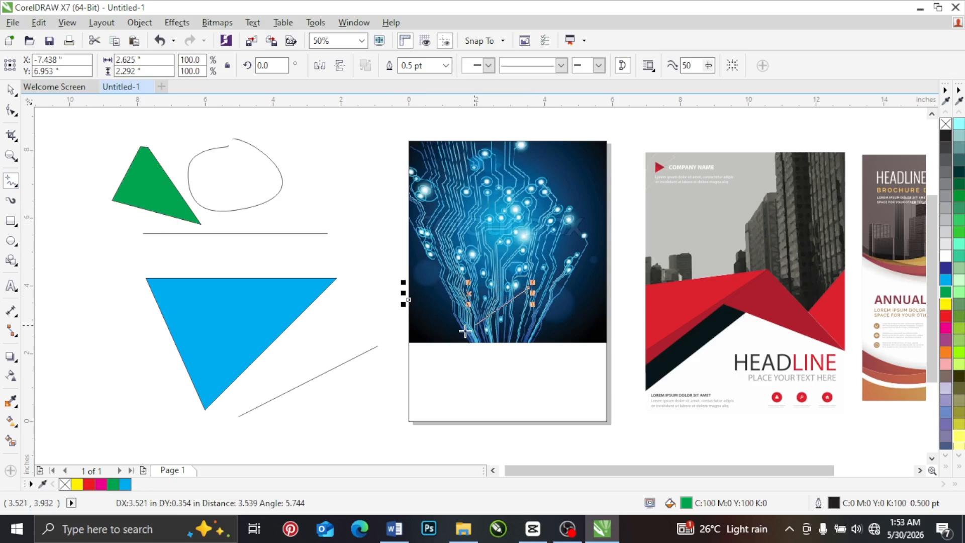
{"action": "left_click", "coordinate": [408, 357]}
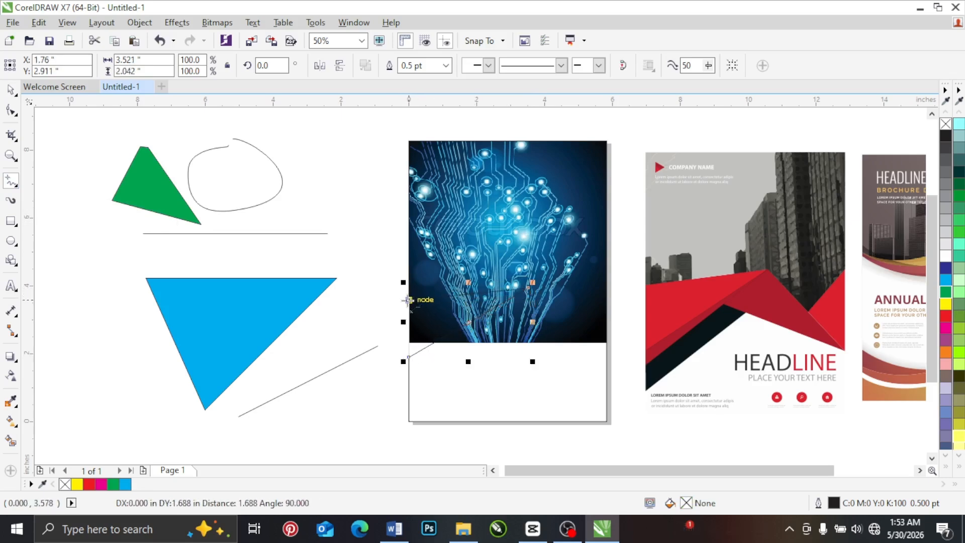
{"action": "left_click", "coordinate": [408, 300]}
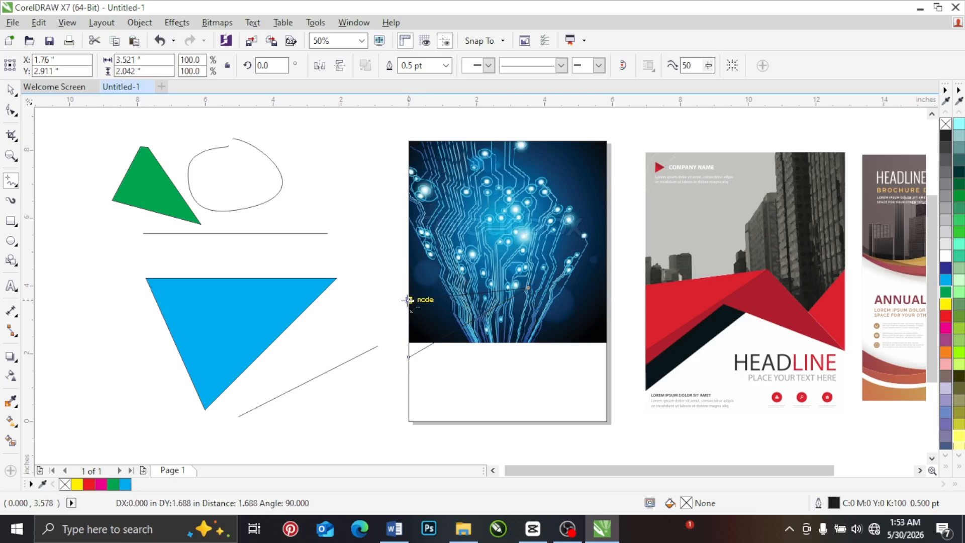
{"action": "left_click", "coordinate": [10, 90]}
{"action": "left_click", "coordinate": [945, 316]}
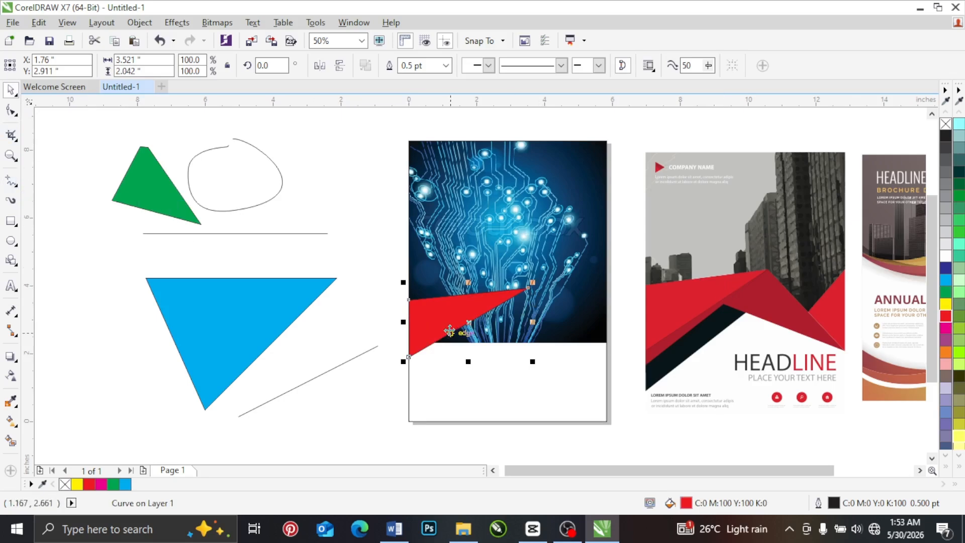
Step: Move the red triangle, the blue triangle, the slanted line and the horizontal line away from the page to clear drawing space
{"action": "mouse_move", "coordinate": [432, 335]}
{"action": "left_mouse_down"}
{"action": "mouse_move", "coordinate": [154, 332]}
{"action": "mouse_move", "coordinate": [133, 365]}
{"action": "left_mouse_up"}
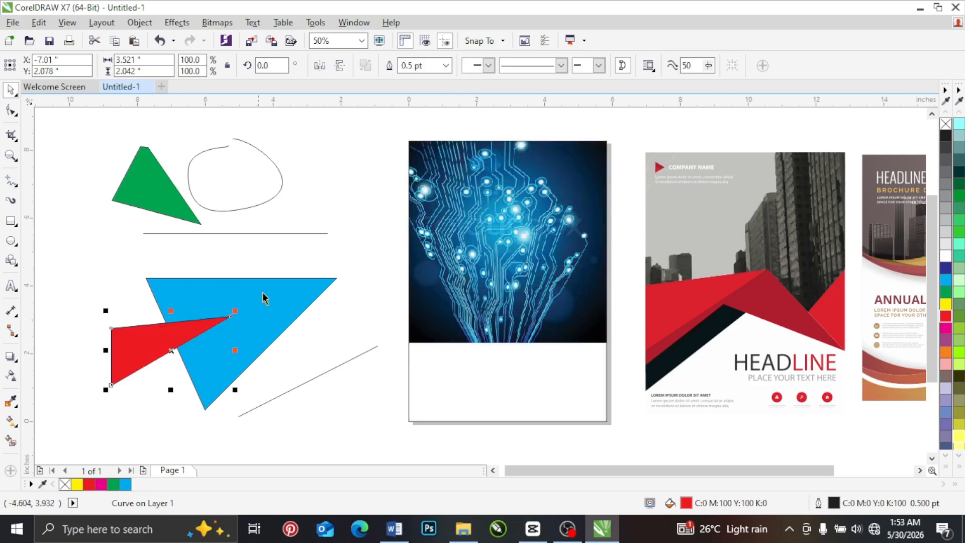
{"action": "left_click_drag", "start_coordinate": [276, 298], "coordinate": [149, 310]}
{"action": "left_click_drag", "start_coordinate": [343, 362], "coordinate": [188, 371]}
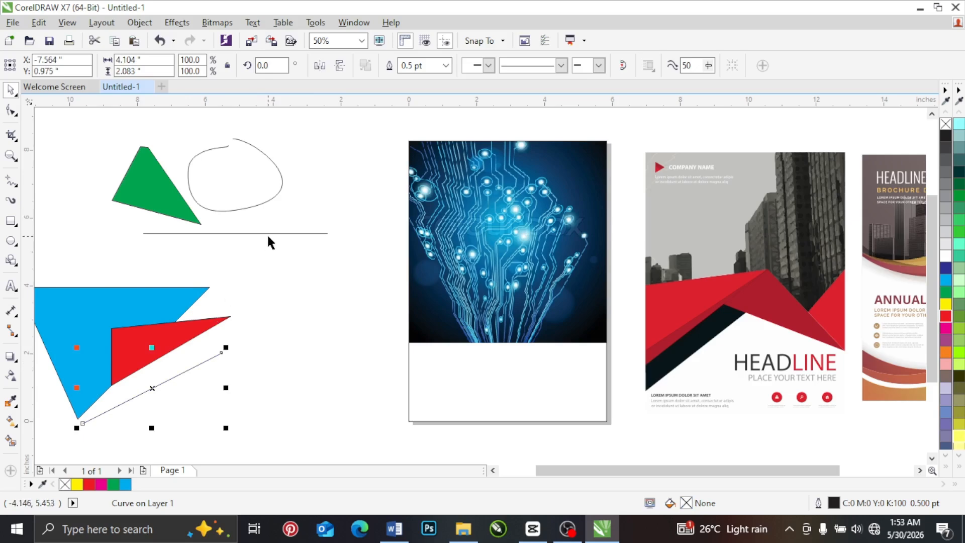
{"action": "left_click_drag", "start_coordinate": [268, 234], "coordinate": [165, 257]}
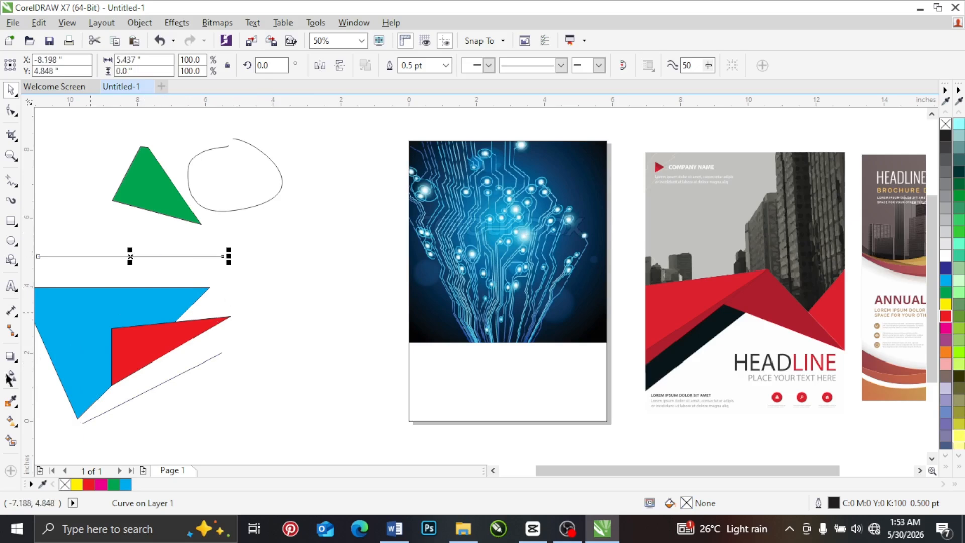
Step: Draw three crossing Freehand lines beside the page, about 5.75 by 3.23, 4.31 by 5.79 and 0.31 by 3.63 inches, enclosing a triangular area
{"action": "left_click", "coordinate": [13, 186]}
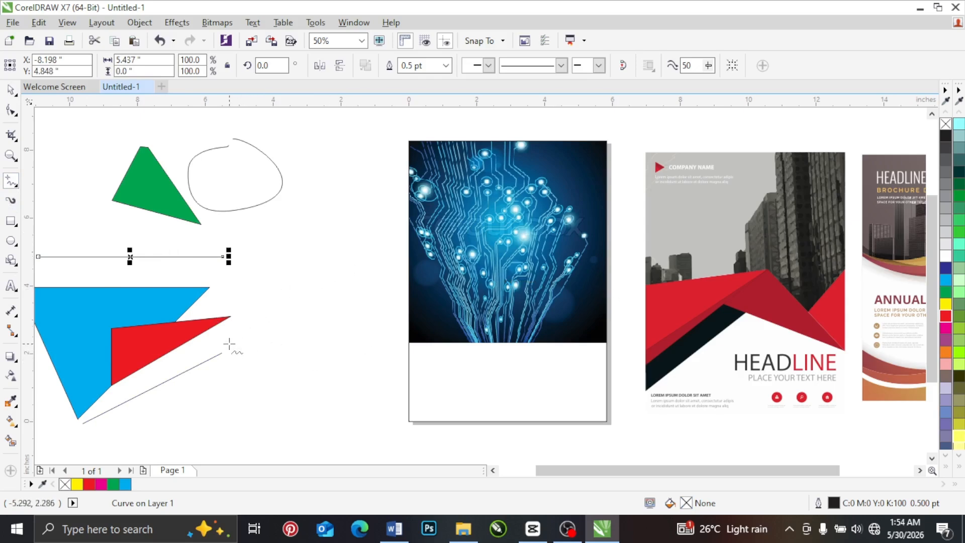
{"action": "left_click", "coordinate": [201, 386]}
{"action": "left_click", "coordinate": [395, 277]}
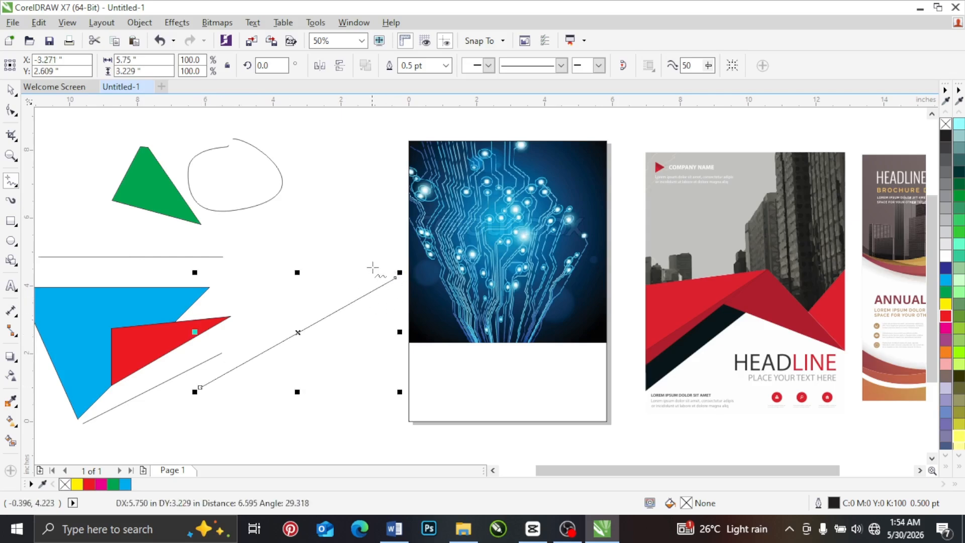
{"action": "left_click", "coordinate": [384, 260]}
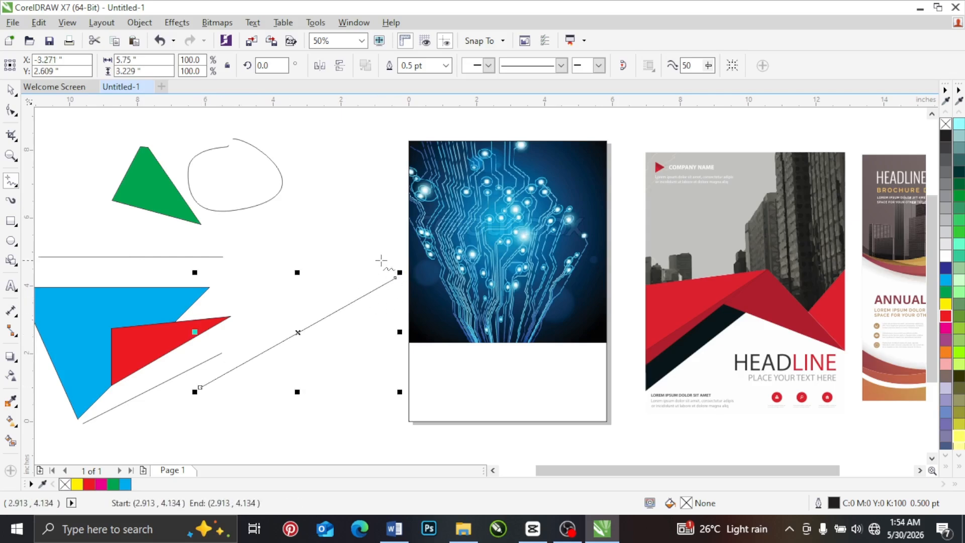
{"action": "left_click", "coordinate": [237, 456]}
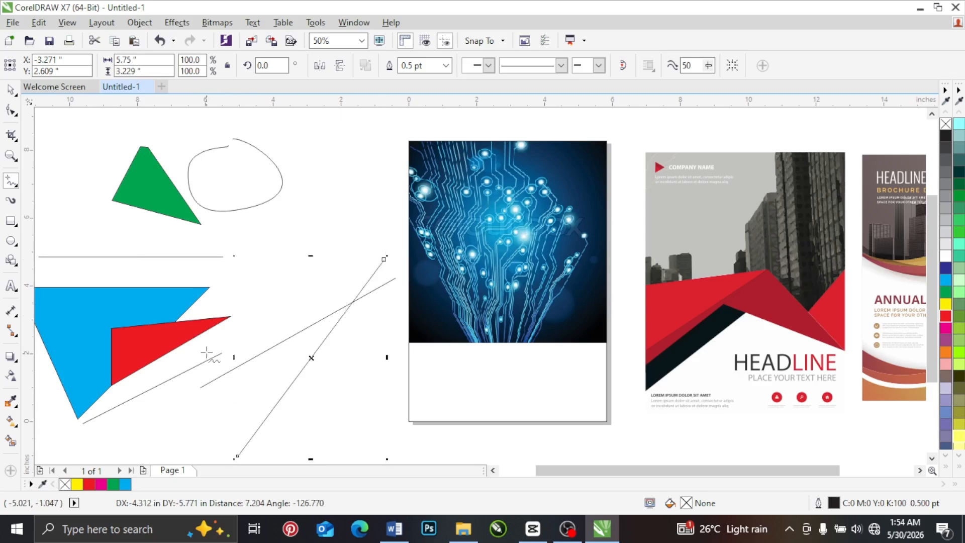
{"action": "left_click", "coordinate": [248, 328]}
{"action": "left_click", "coordinate": [257, 450]}
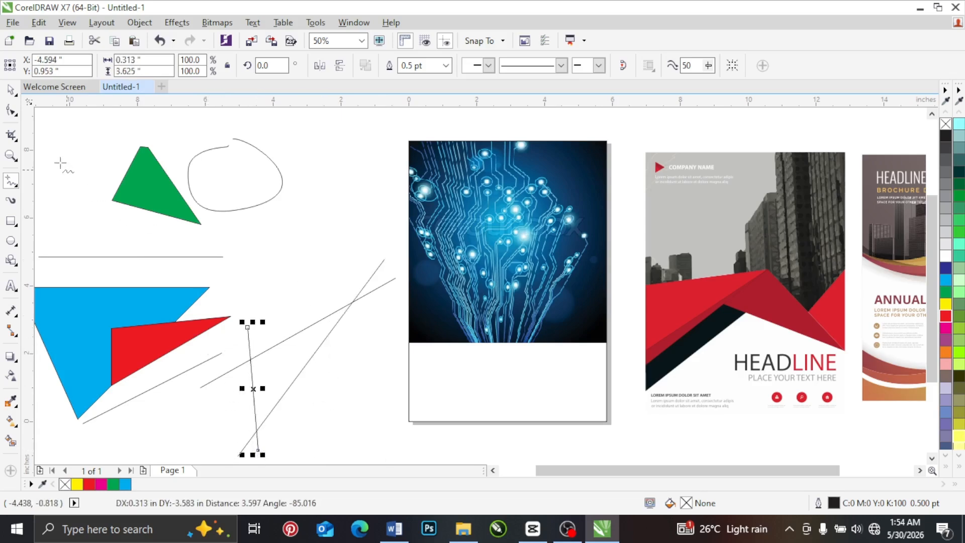
{"action": "left_click", "coordinate": [11, 89]}
{"action": "left_click", "coordinate": [305, 290]}
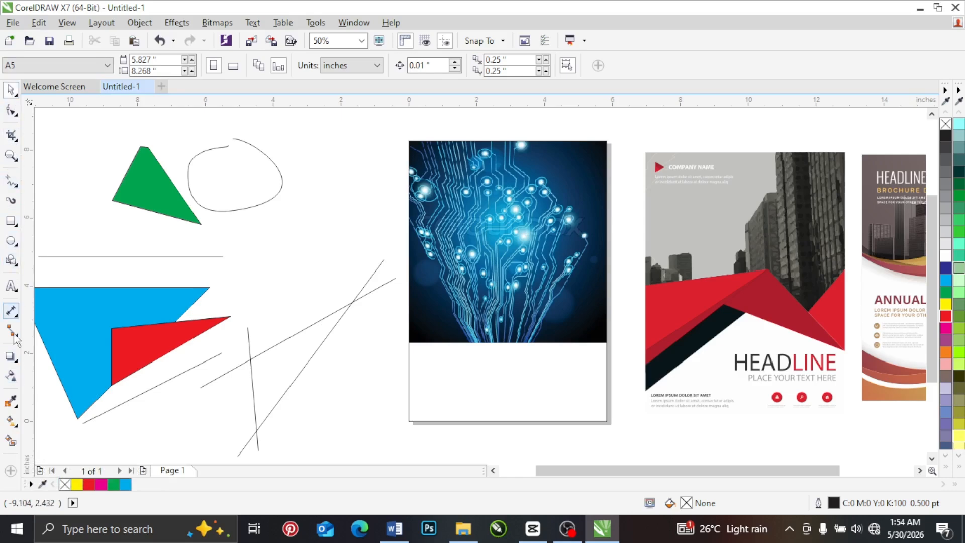
Step: Smart Fill the area enclosed by the three crossing lines with blue-gray and move the resulting triangle up, clear of the lines
{"action": "left_click", "coordinate": [10, 441]}
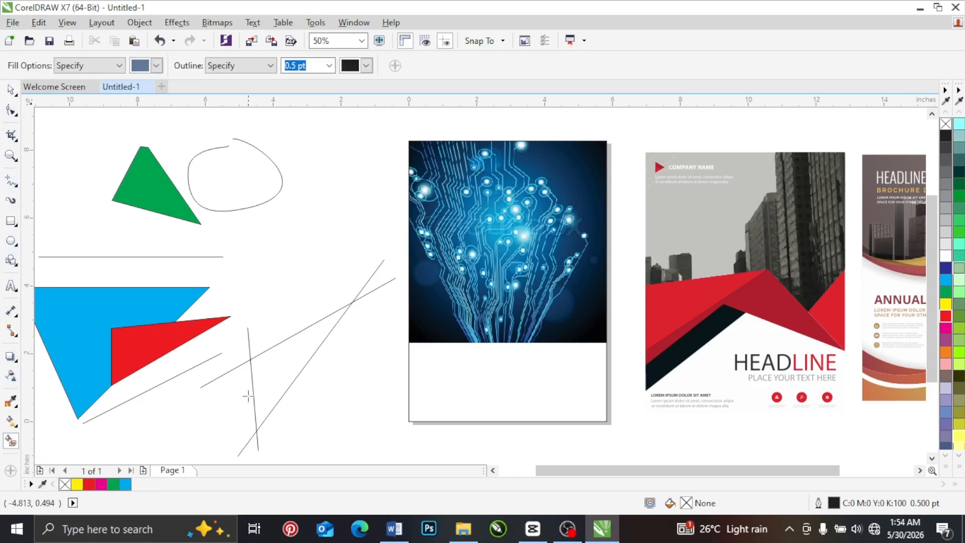
{"action": "left_click", "coordinate": [278, 370]}
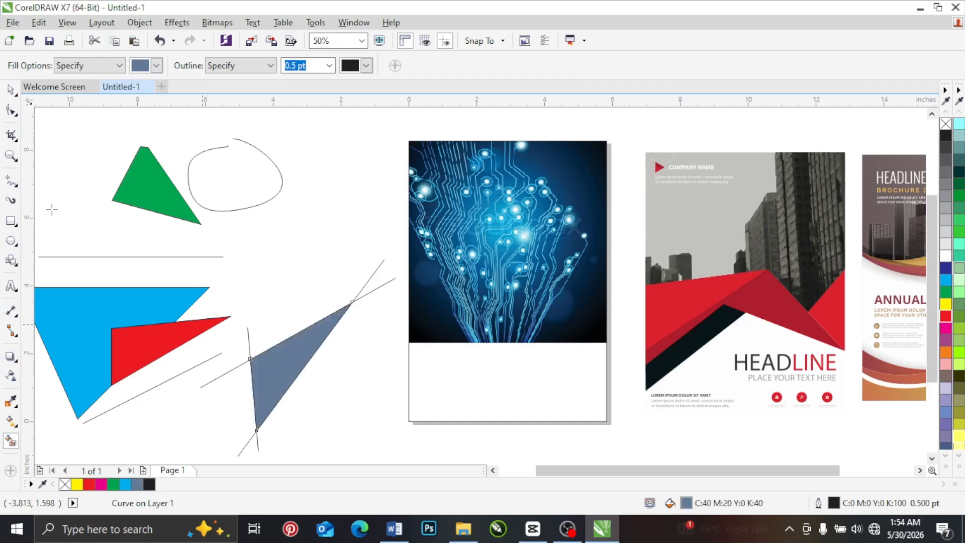
{"action": "left_click", "coordinate": [10, 91]}
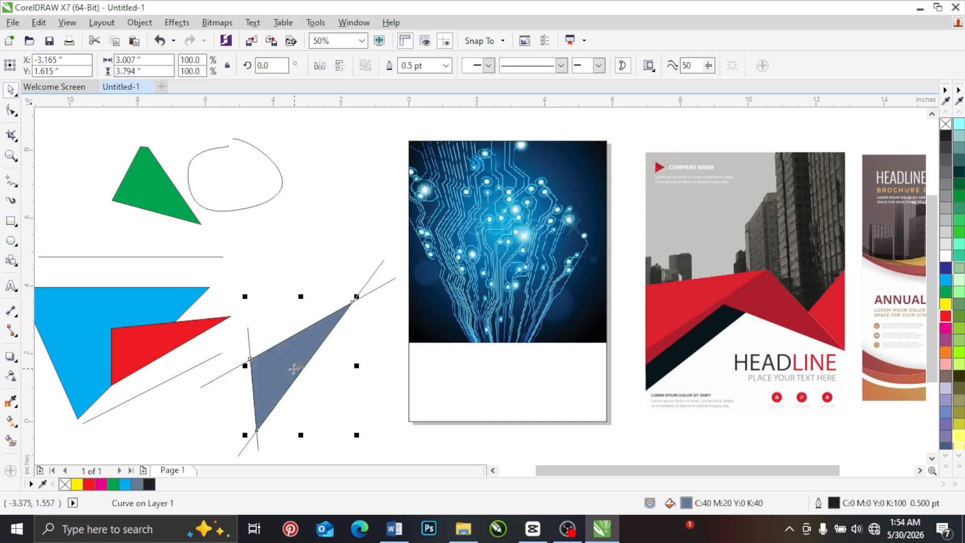
{"action": "left_click_drag", "start_coordinate": [294, 367], "coordinate": [328, 236]}
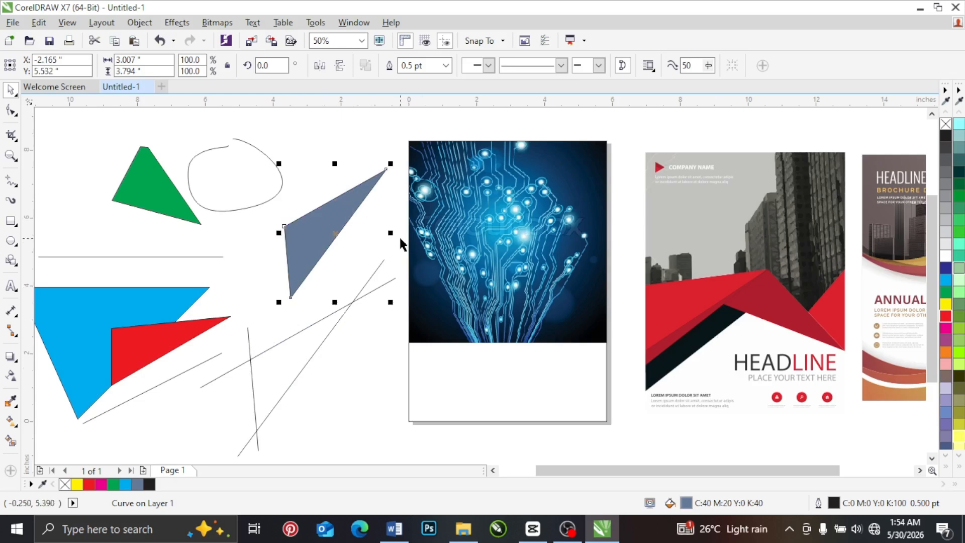
Step: Delete the three crossing lines and move the blue-gray triangle down into the space they occupied
{"action": "left_click_drag", "start_coordinate": [402, 243], "coordinate": [158, 426]}
{"action": "key", "text": "Delete"}
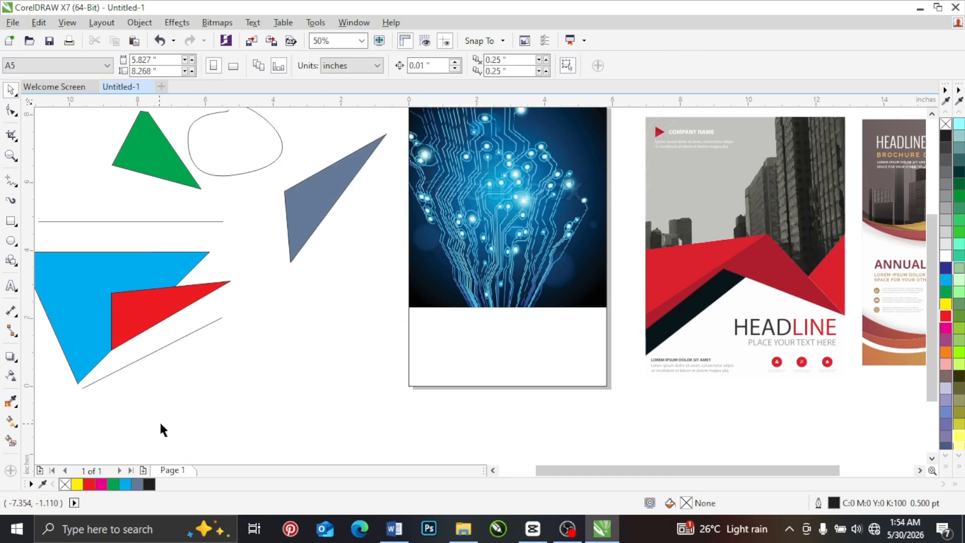
{"action": "left_click_drag", "start_coordinate": [313, 181], "coordinate": [283, 305]}
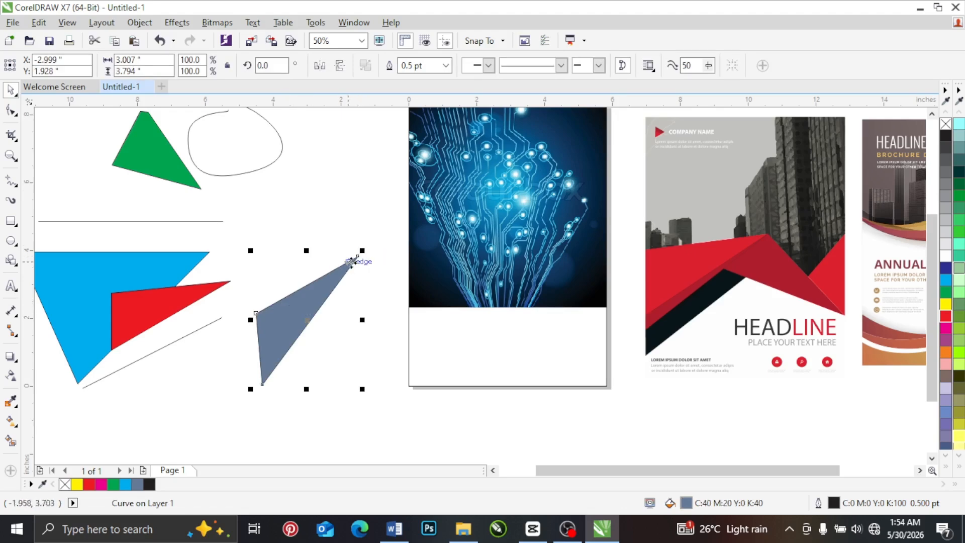
Step: Reshape the blue-gray triangle to about 3.74 by 2.79 inches by lowering its upper node outward, and move the triangle back up
{"action": "left_click", "coordinate": [12, 110]}
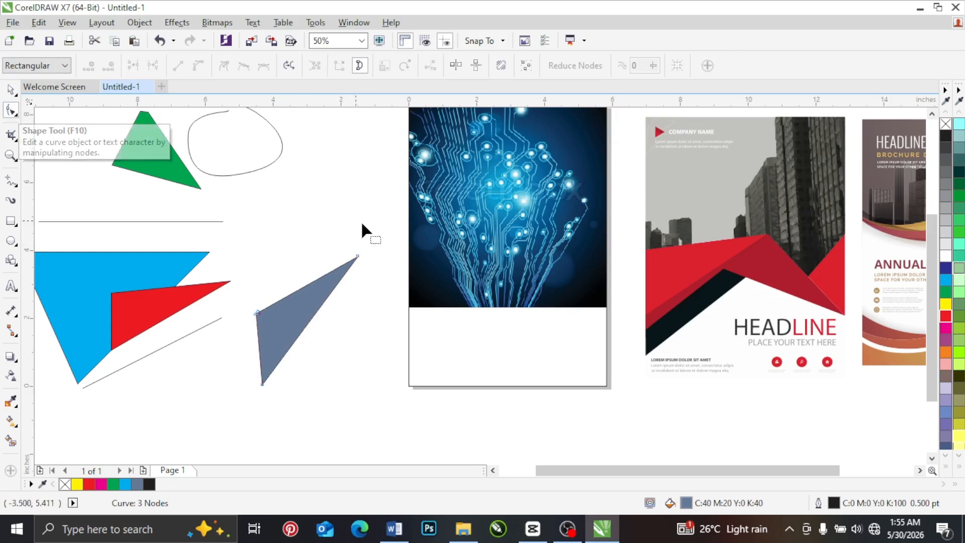
{"action": "left_click_drag", "start_coordinate": [358, 256], "coordinate": [383, 291]}
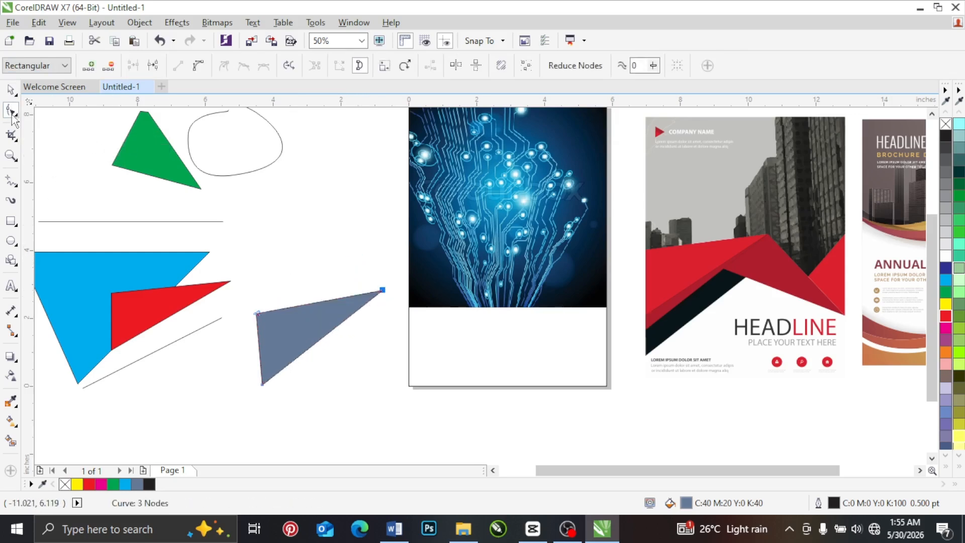
{"action": "left_click", "coordinate": [10, 90]}
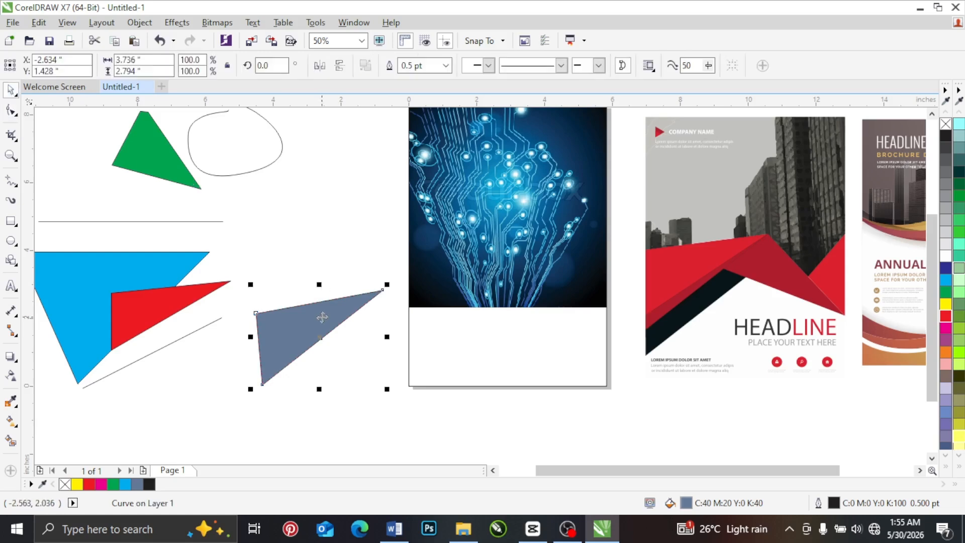
{"action": "left_click_drag", "start_coordinate": [325, 311], "coordinate": [296, 206]}
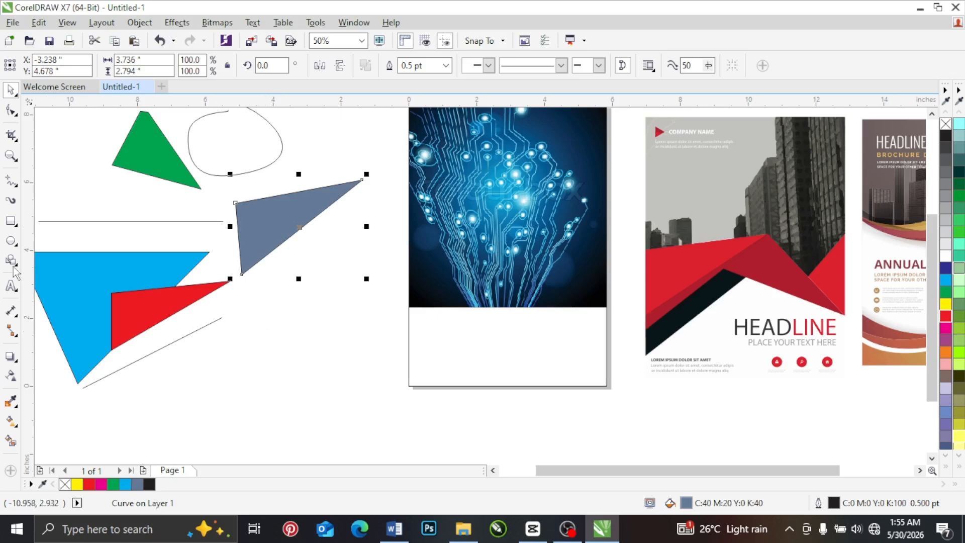
Step: Draw a rectangle about 4.33 by 3.94 inches beside the page and move the blue-gray triangle onto the green one
{"action": "left_click", "coordinate": [11, 221]}
{"action": "left_click_drag", "start_coordinate": [247, 296], "coordinate": [394, 430]}
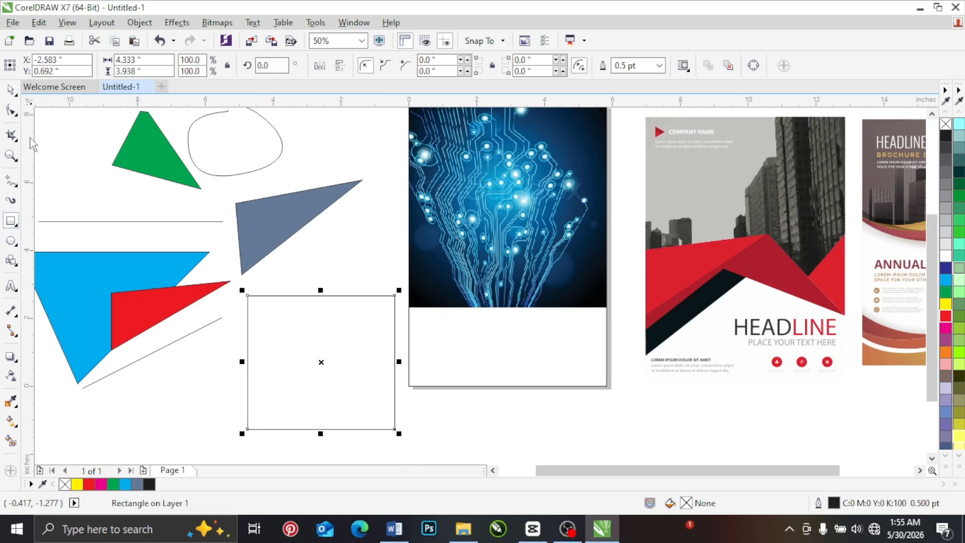
{"action": "left_click", "coordinate": [10, 90]}
{"action": "left_click_drag", "start_coordinate": [259, 222], "coordinate": [129, 172]}
Step: Duplicate the rectangle above the original, stretch the copy to about 8.21 inches high and shift it up and outward
{"action": "left_click_drag", "start_coordinate": [302, 306], "coordinate": [291, 261]}
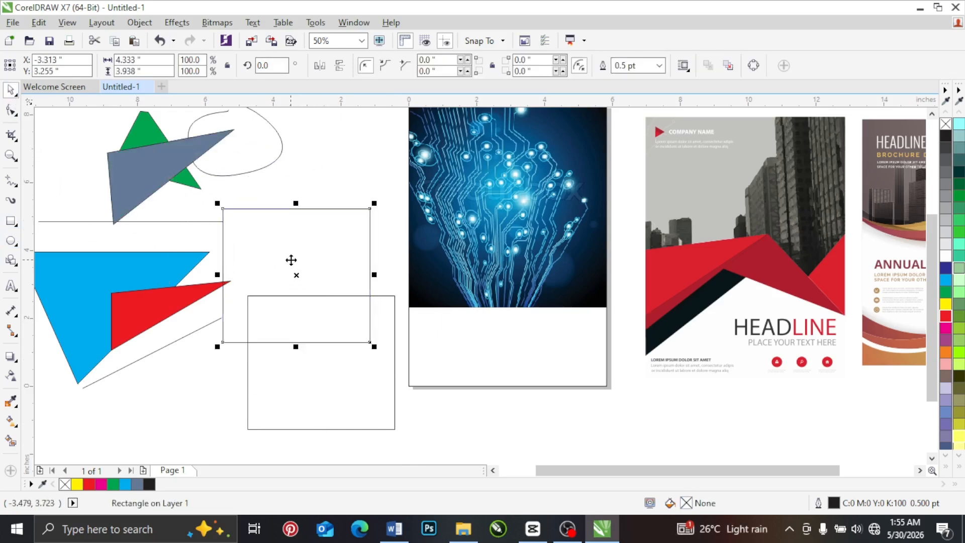
{"action": "left_click_drag", "start_coordinate": [291, 339], "coordinate": [289, 447]}
{"action": "left_click_drag", "start_coordinate": [310, 302], "coordinate": [282, 269]}
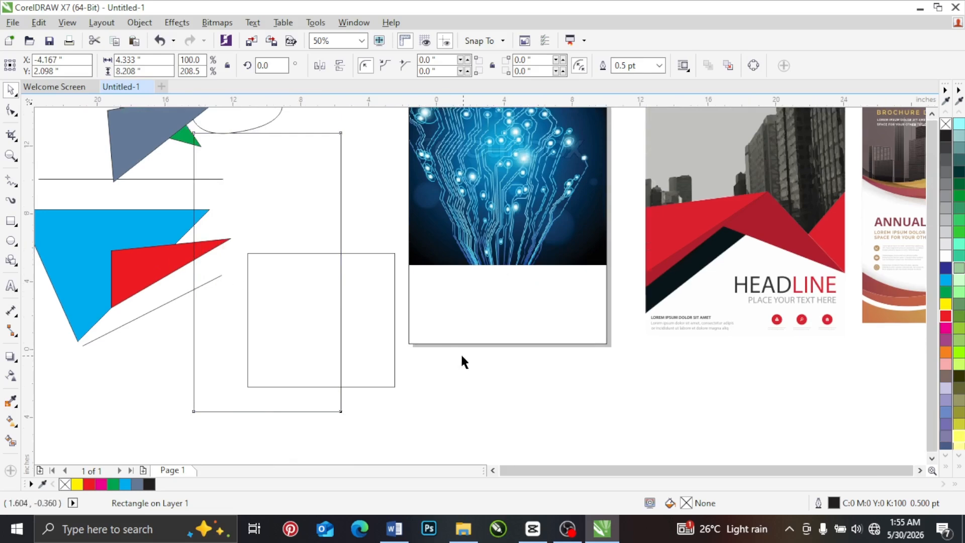
Step: Delete the coloured triangles, the practice lines and the round curve, keeping the two rectangles
{"action": "scroll", "coordinate": [460, 353], "scroll_direction": "down", "scroll_amount": 1}
{"action": "left_click_drag", "start_coordinate": [194, 184], "coordinate": [387, 377]}
{"action": "key", "text": "Delete"}
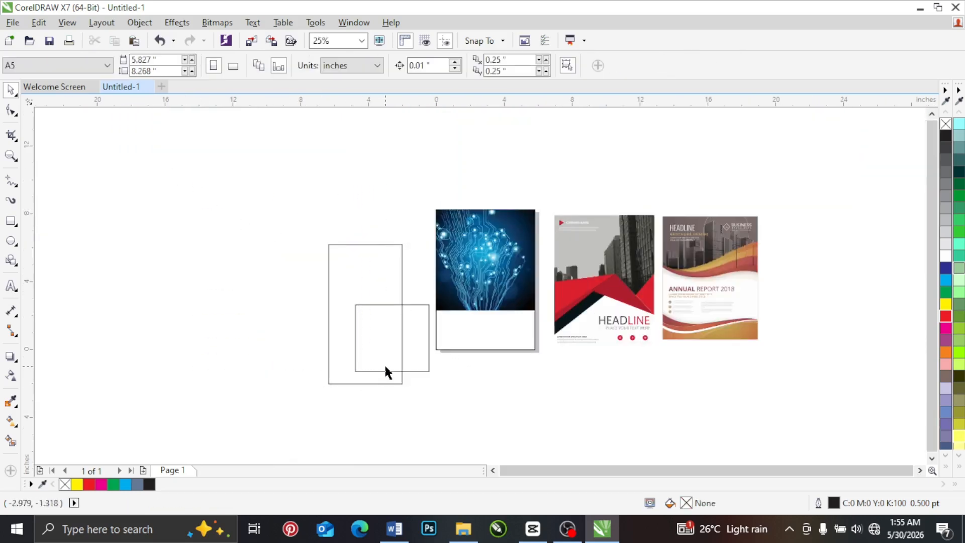
Step: Move the tall rectangle away from the smaller one and rotate it clockwise to about 314.5 degrees
{"action": "scroll", "coordinate": [386, 370], "scroll_direction": "up", "scroll_amount": 1}
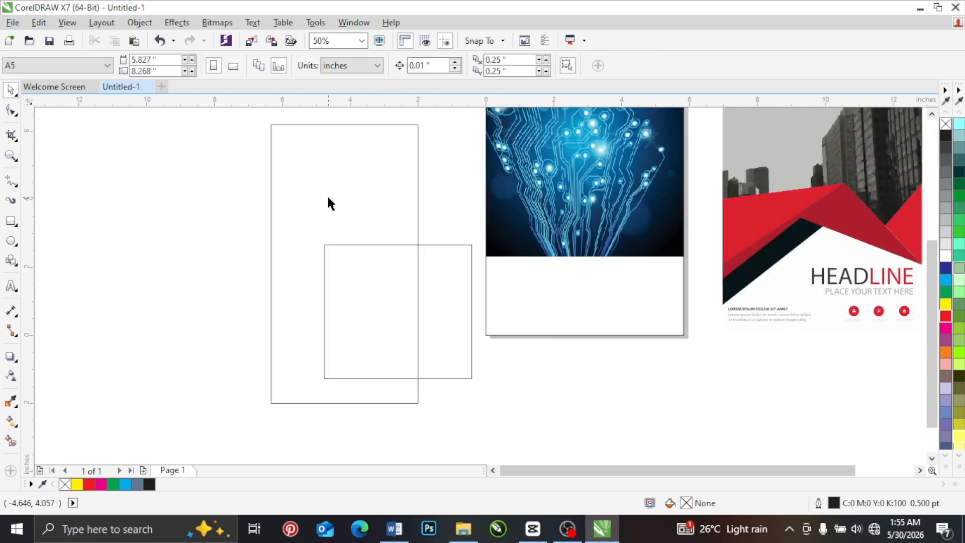
{"action": "left_click_drag", "start_coordinate": [328, 203], "coordinate": [219, 211]}
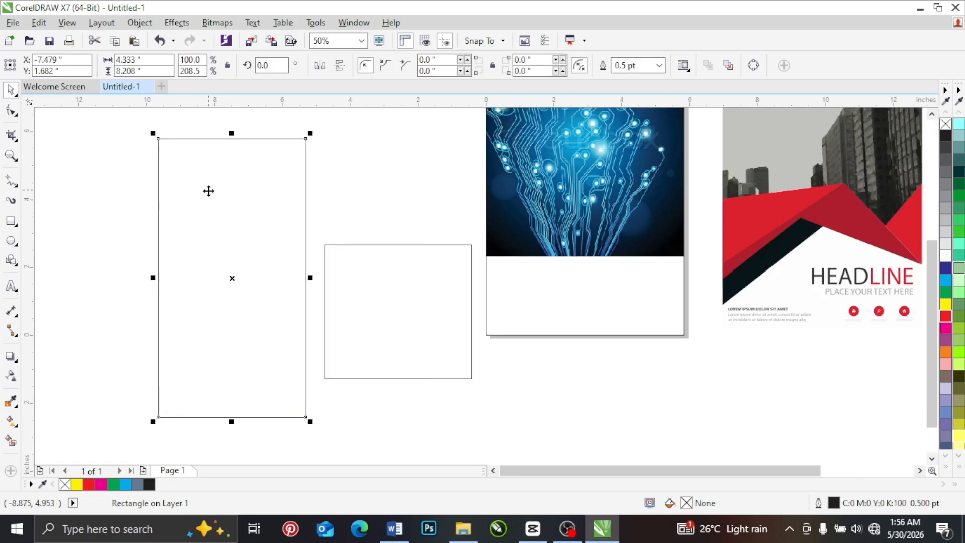
{"action": "left_click", "coordinate": [212, 182]}
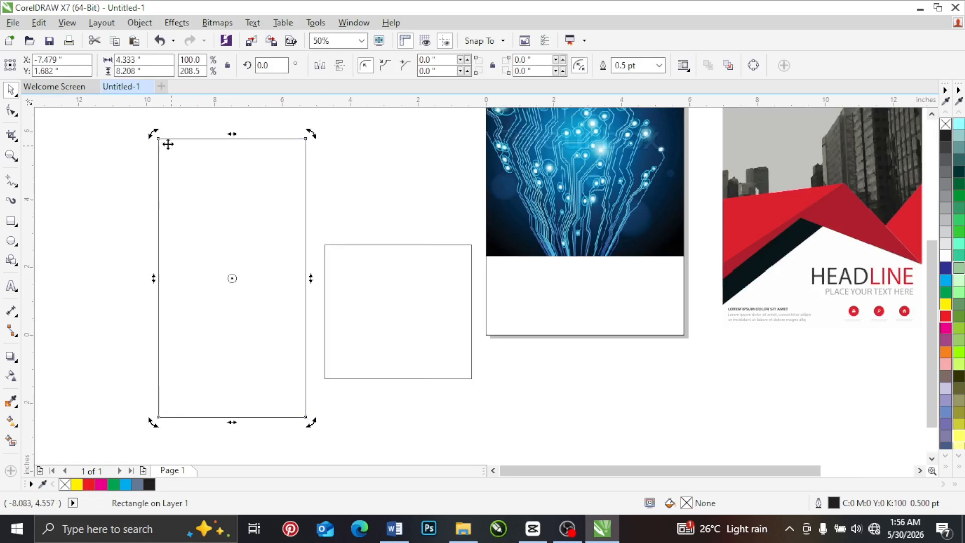
{"action": "left_click_drag", "start_coordinate": [153, 132], "coordinate": [269, 173]}
Step: Shift the small rectangle slightly, move the tilted rectangle so it overlaps it, and rotate the tilted one to about 309.4 degrees
{"action": "left_click_drag", "start_coordinate": [372, 316], "coordinate": [358, 330]}
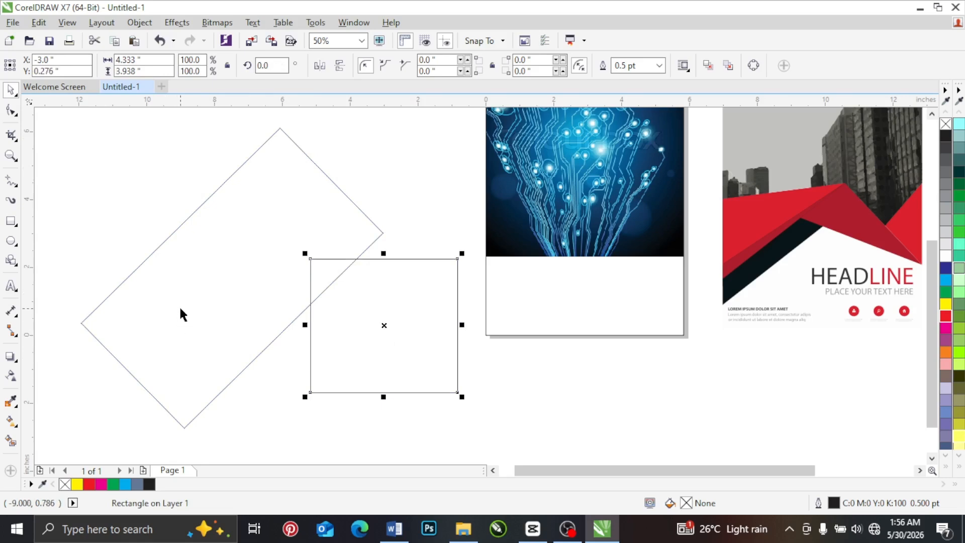
{"action": "left_click_drag", "start_coordinate": [180, 314], "coordinate": [287, 278]}
{"action": "left_click", "coordinate": [258, 298]}
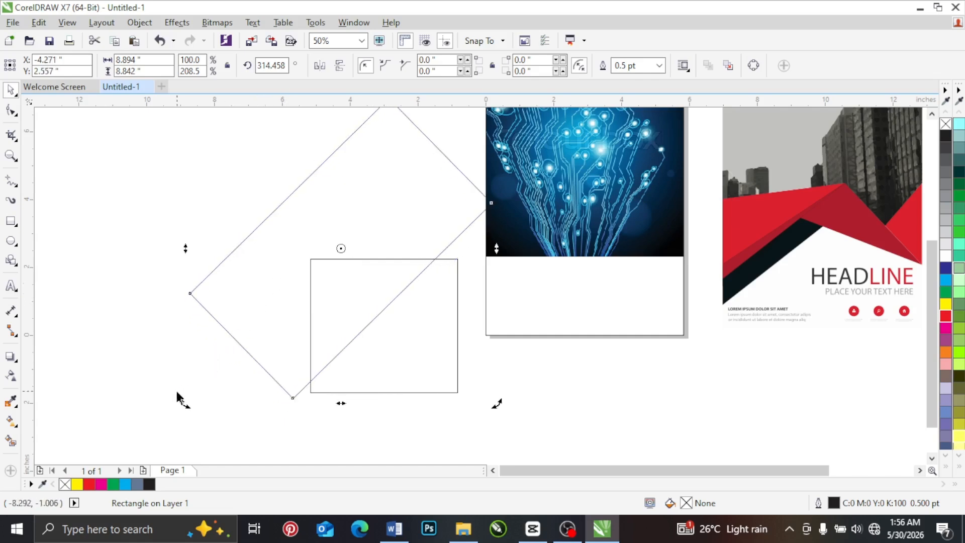
{"action": "mouse_move", "coordinate": [183, 402]}
{"action": "left_mouse_down"}
{"action": "mouse_move", "coordinate": [174, 370]}
{"action": "mouse_move", "coordinate": [180, 384]}
{"action": "left_mouse_up"}
{"action": "left_click", "coordinate": [158, 325]}
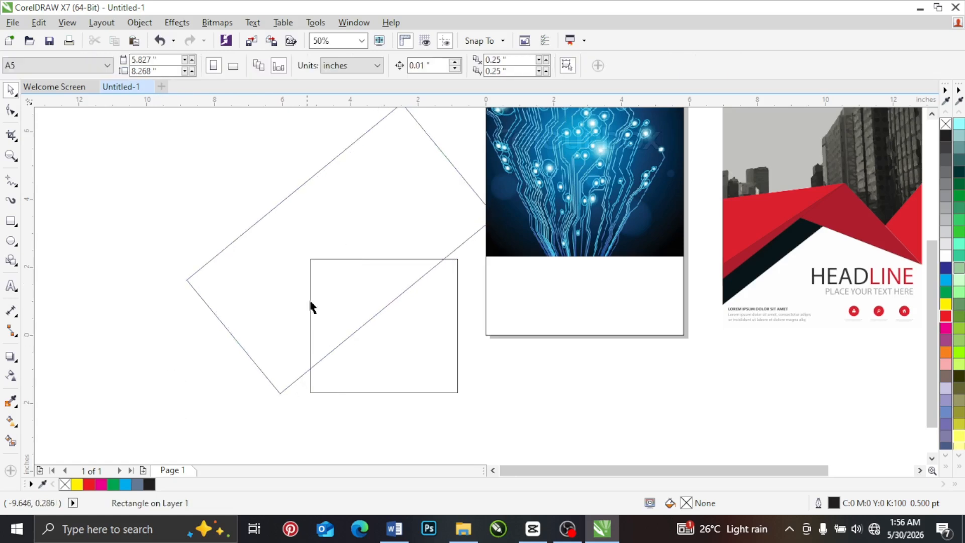
{"action": "left_click", "coordinate": [321, 241]}
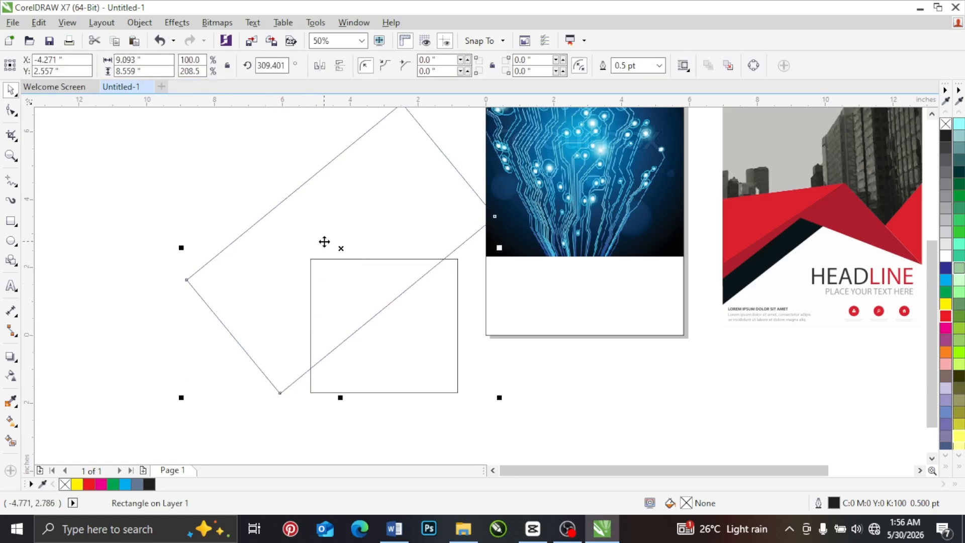
Step: Shift the tilted rectangle slightly up and outward and intersect it with the small rectangle
{"action": "left_click_drag", "start_coordinate": [372, 193], "coordinate": [366, 188]}
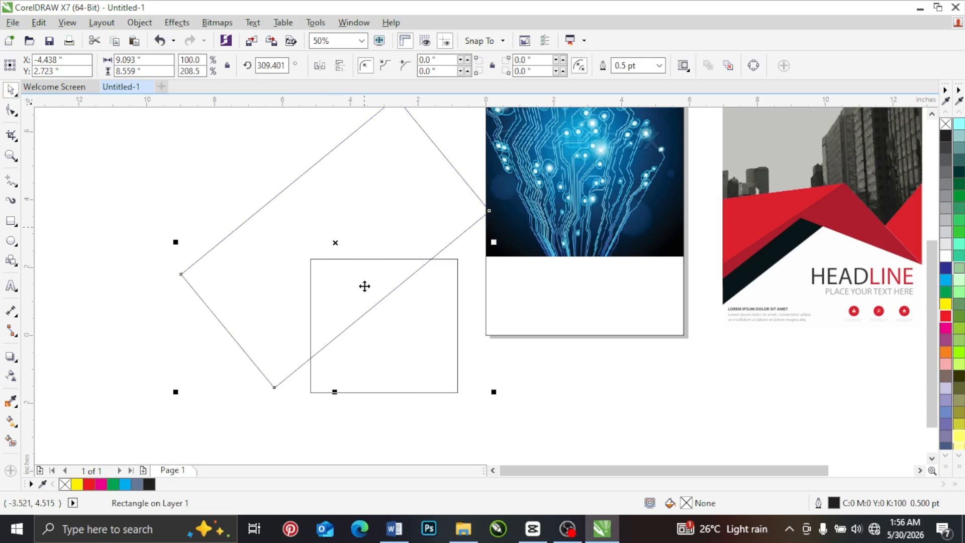
{"action": "left_click", "coordinate": [383, 346], "text": "shift"}
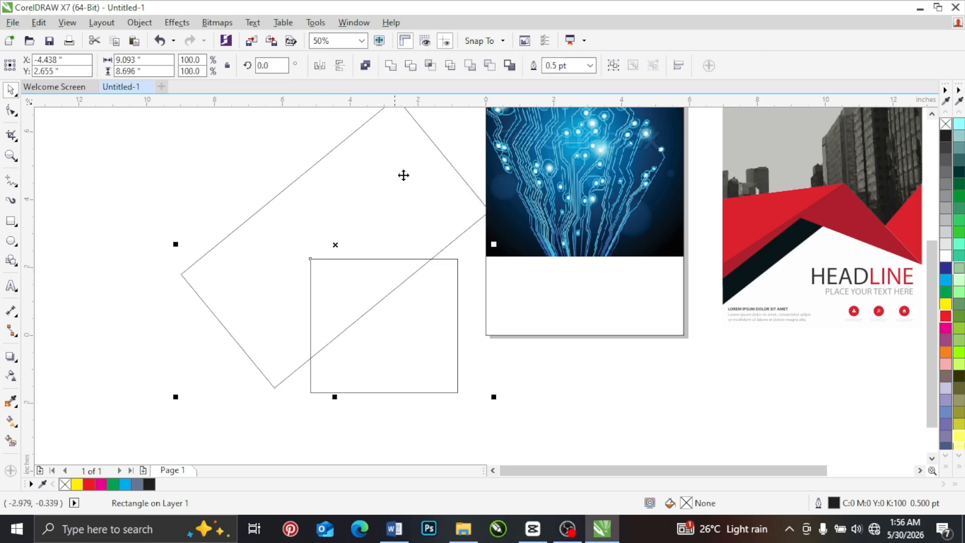
{"action": "left_click", "coordinate": [432, 66]}
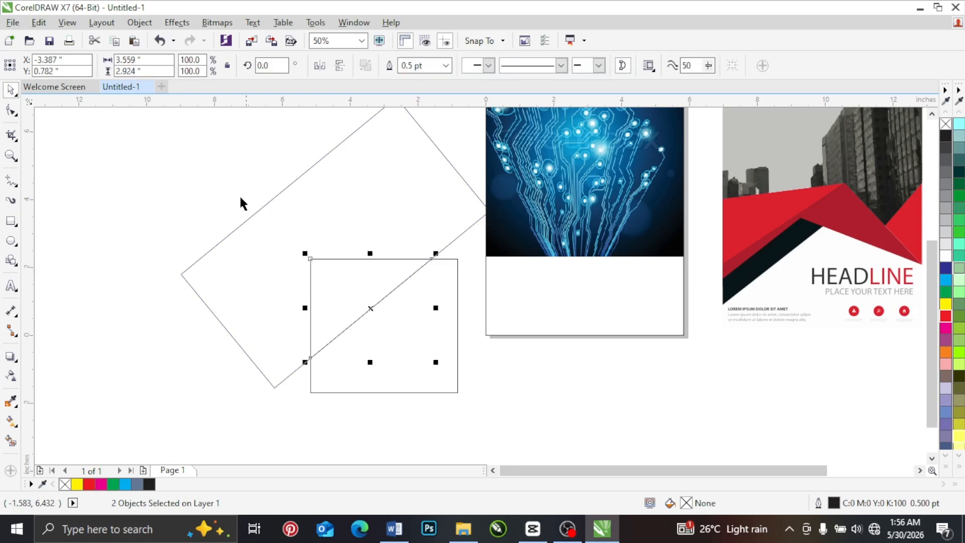
Step: Move the tilted and the small rectangle away, and place the triangular intersection piece in the clear space between them and the page
{"action": "left_click", "coordinate": [240, 195]}
{"action": "left_click_drag", "start_coordinate": [386, 202], "coordinate": [210, 195]}
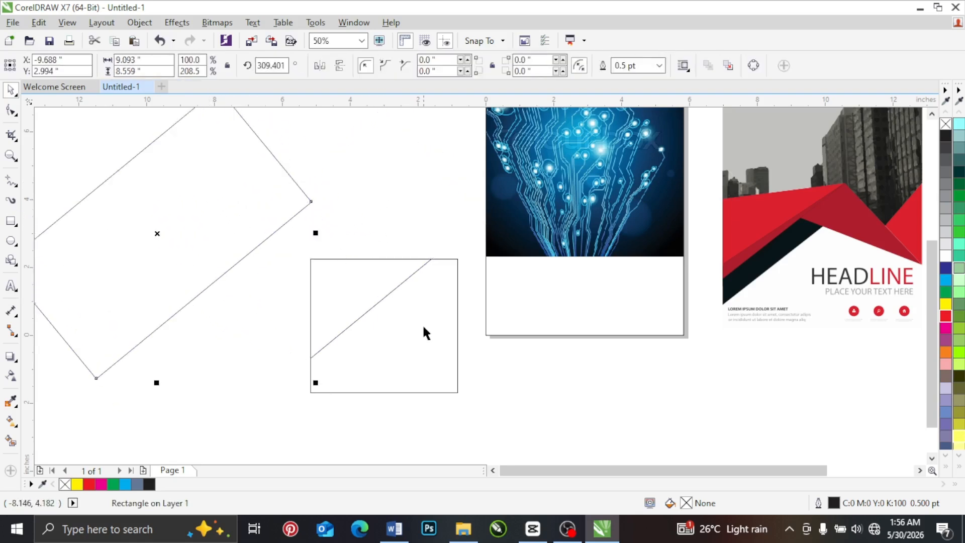
{"action": "left_click_drag", "start_coordinate": [423, 332], "coordinate": [262, 415]}
{"action": "left_click_drag", "start_coordinate": [358, 306], "coordinate": [389, 235]}
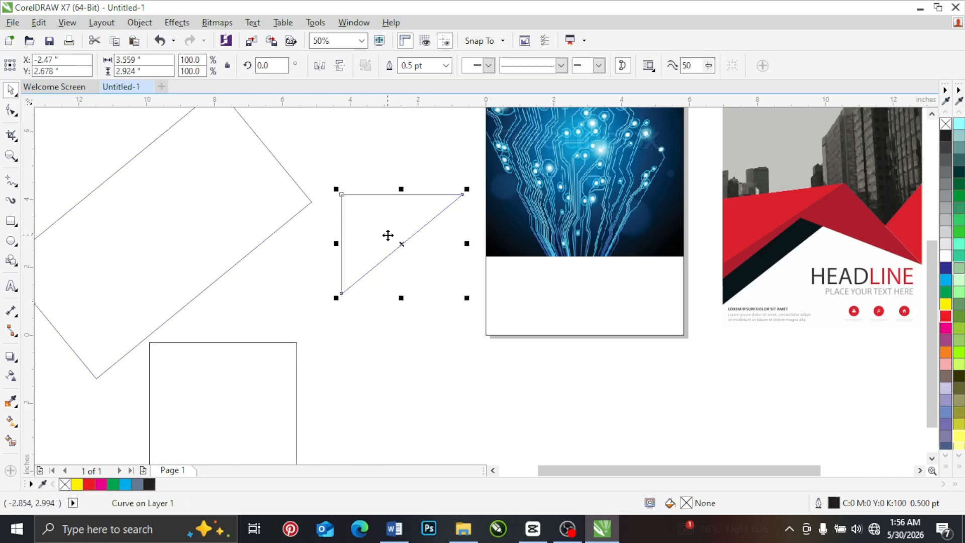
Step: Shorten the triangle to about 1.77 inches high, and delete it together with the two rectangles
{"action": "left_click_drag", "start_coordinate": [401, 294], "coordinate": [400, 259]}
{"action": "left_click", "coordinate": [265, 380], "text": "shift"}
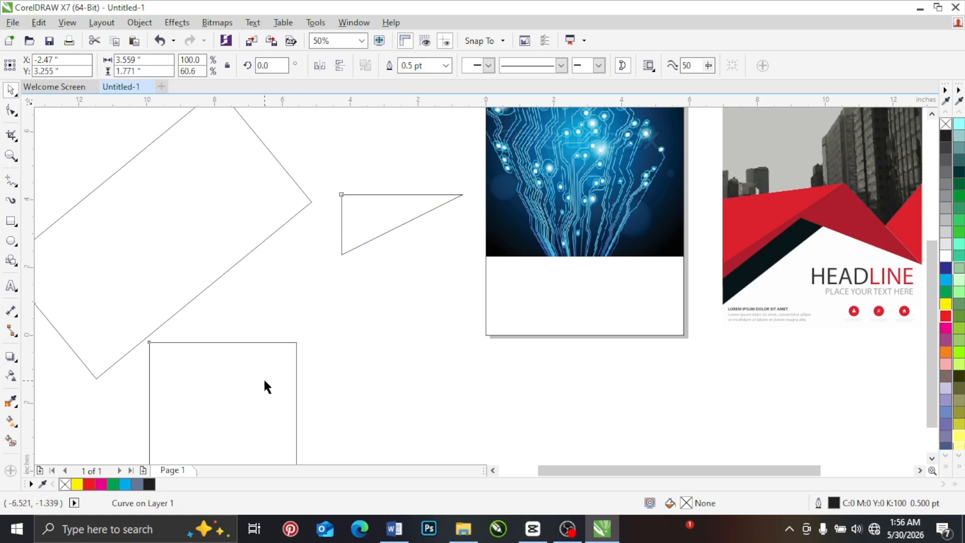
{"action": "left_click", "coordinate": [212, 226], "text": "shift"}
{"action": "key", "text": "Delete"}
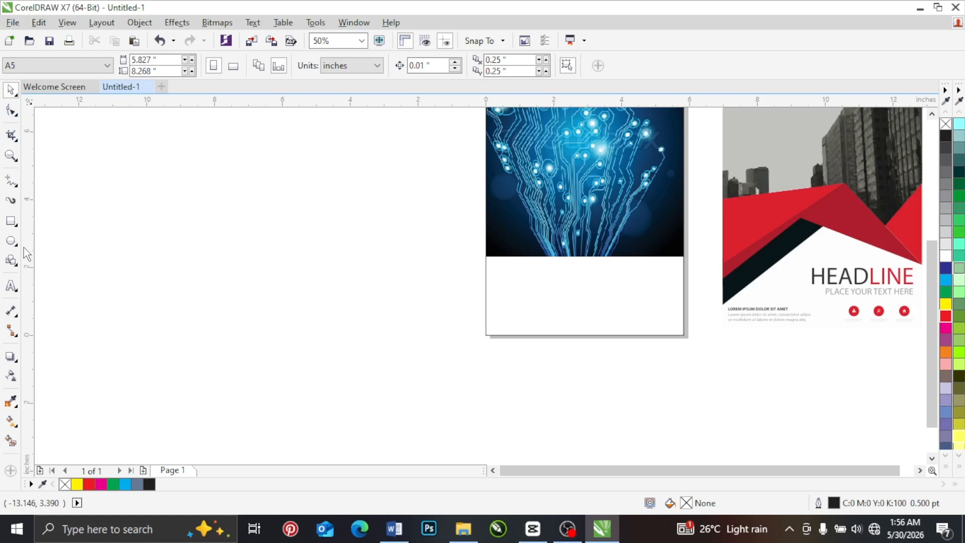
Step: Draw a circle about 4.65 by 4.63 inches beside the page and a rectangle about 5.06 by 4.83 inches next to it
{"action": "left_click", "coordinate": [11, 222]}
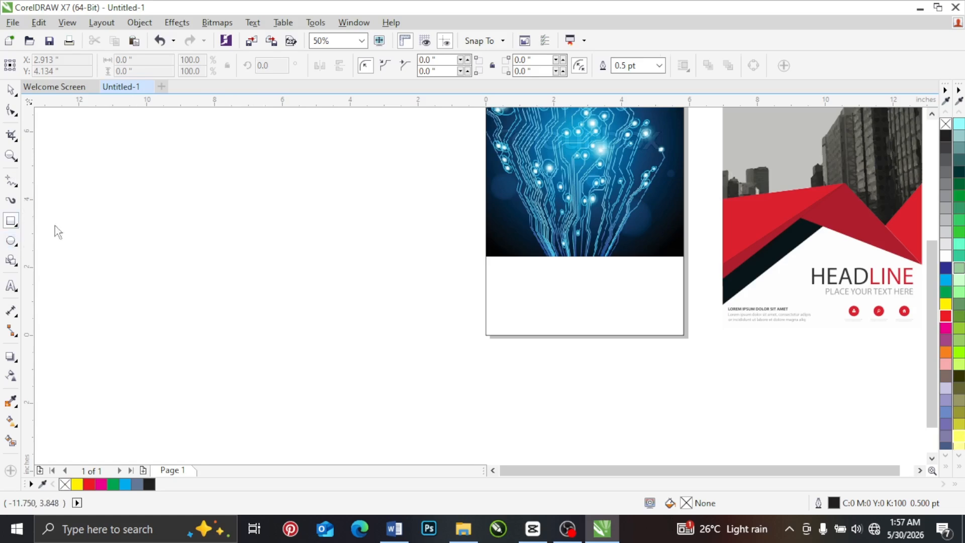
{"action": "key", "text": "F7"}
{"action": "left_click_drag", "start_coordinate": [112, 171], "coordinate": [279, 337]}
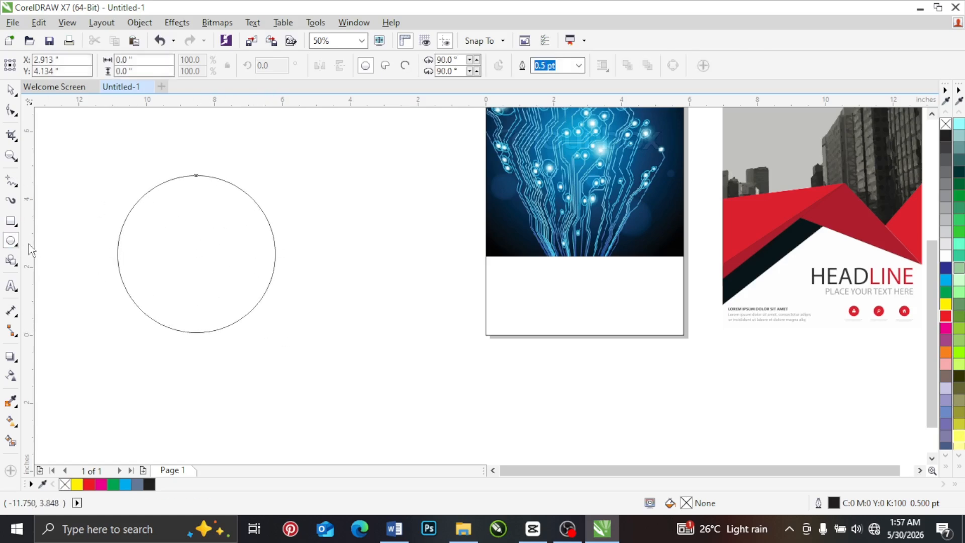
{"action": "left_click", "coordinate": [10, 221]}
{"action": "left_click_drag", "start_coordinate": [297, 169], "coordinate": [469, 334]}
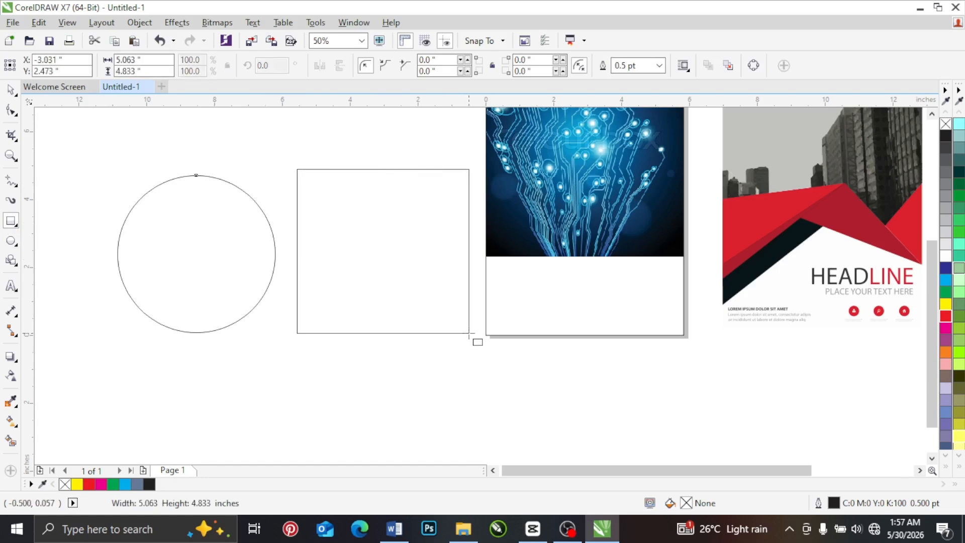
Step: Shift the circle and the rectangle slightly so they sit side by side with a small gap
{"action": "left_click", "coordinate": [10, 90]}
{"action": "mouse_move", "coordinate": [318, 207]}
{"action": "left_mouse_down"}
{"action": "mouse_move", "coordinate": [331, 214]}
{"action": "mouse_move", "coordinate": [320, 208]}
{"action": "left_mouse_up"}
{"action": "left_click_drag", "start_coordinate": [224, 233], "coordinate": [211, 242]}
{"action": "mouse_move", "coordinate": [325, 235]}
{"action": "left_mouse_down"}
{"action": "mouse_move", "coordinate": [338, 237]}
{"action": "mouse_move", "coordinate": [327, 237]}
{"action": "left_mouse_up"}
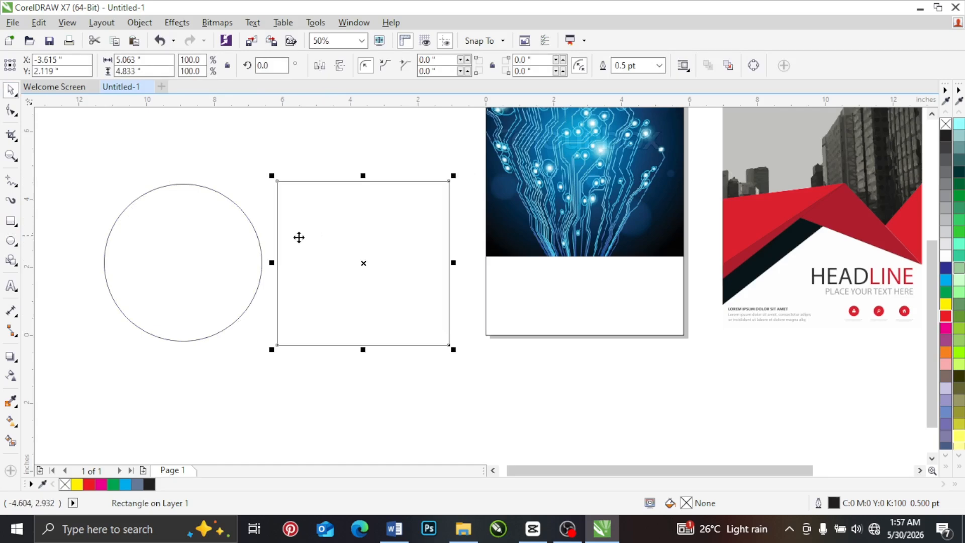
{"action": "left_click", "coordinate": [215, 246]}
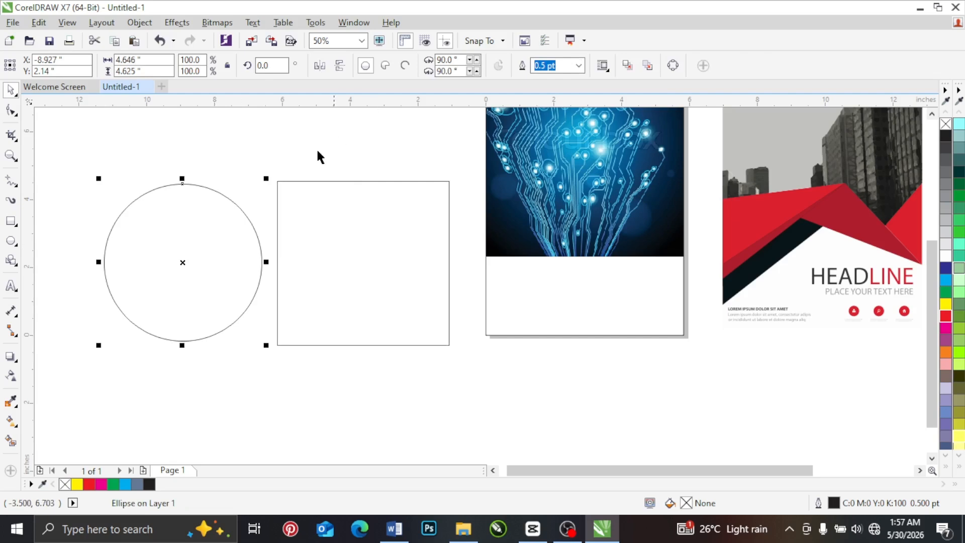
{"action": "left_click", "coordinate": [282, 149]}
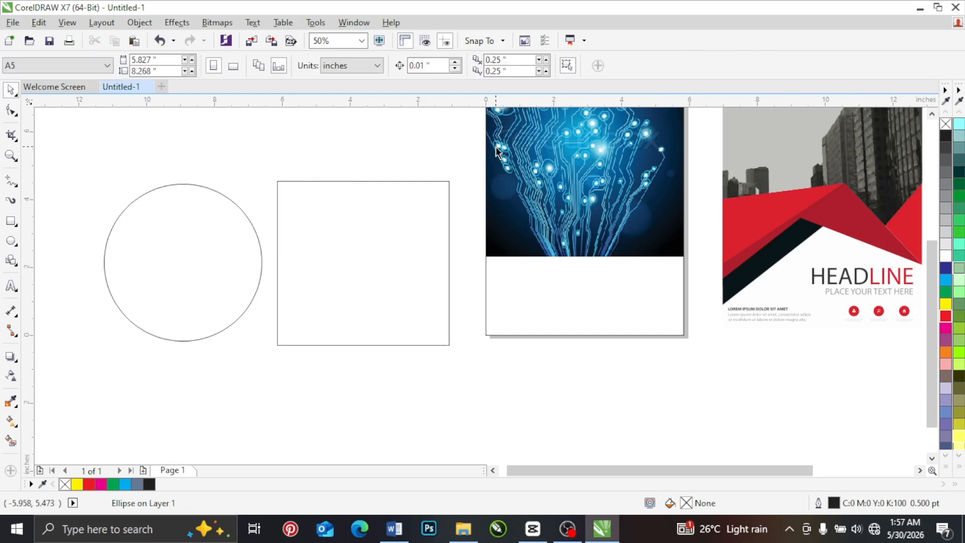
Step: Select the circle and the rectangle together and examine the available Shaping commands, from Weld to Boundary
{"action": "left_click_drag", "start_coordinate": [475, 147], "coordinate": [86, 405]}
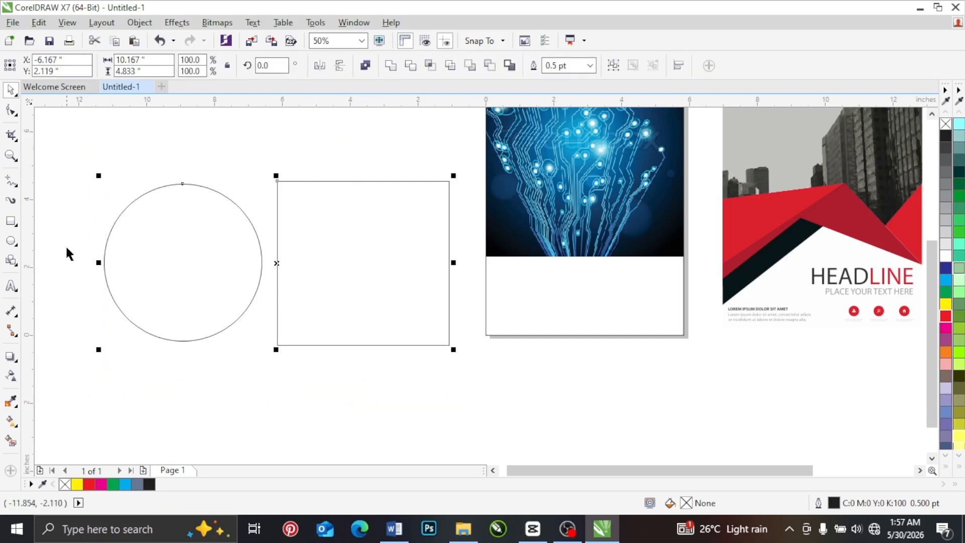
{"action": "left_click", "coordinate": [166, 228]}
{"action": "left_click", "coordinate": [317, 248], "text": "shift"}
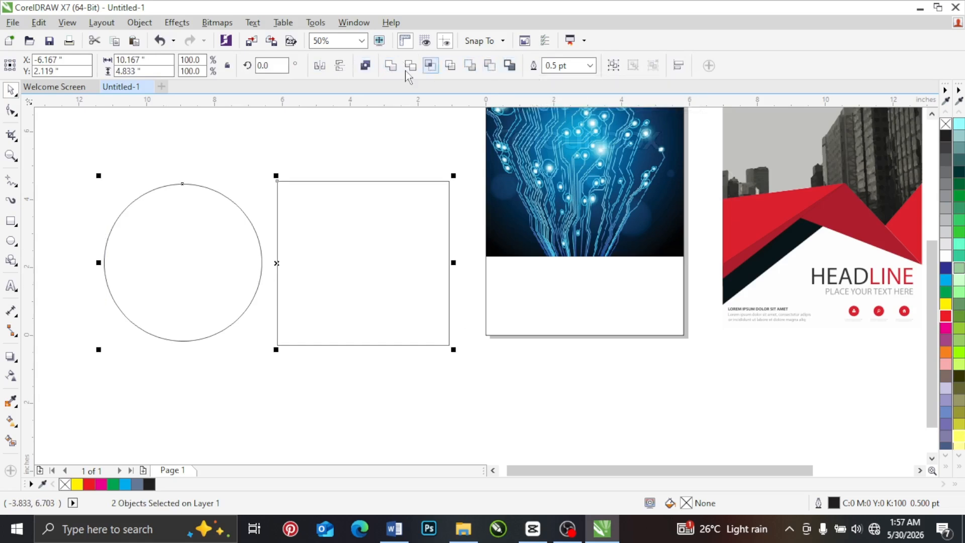
{"action": "left_click", "coordinate": [143, 23]}
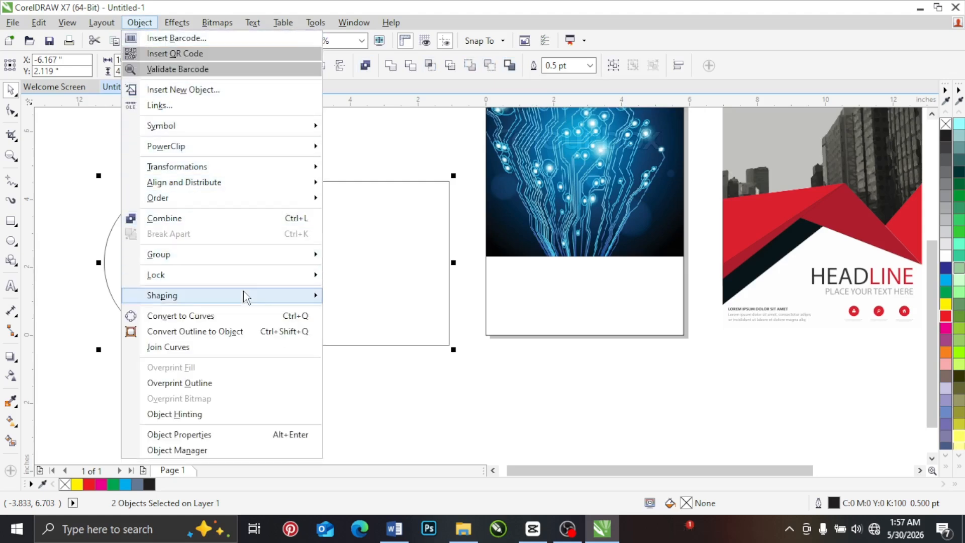
{"action": "mouse_move", "coordinate": [244, 295]}
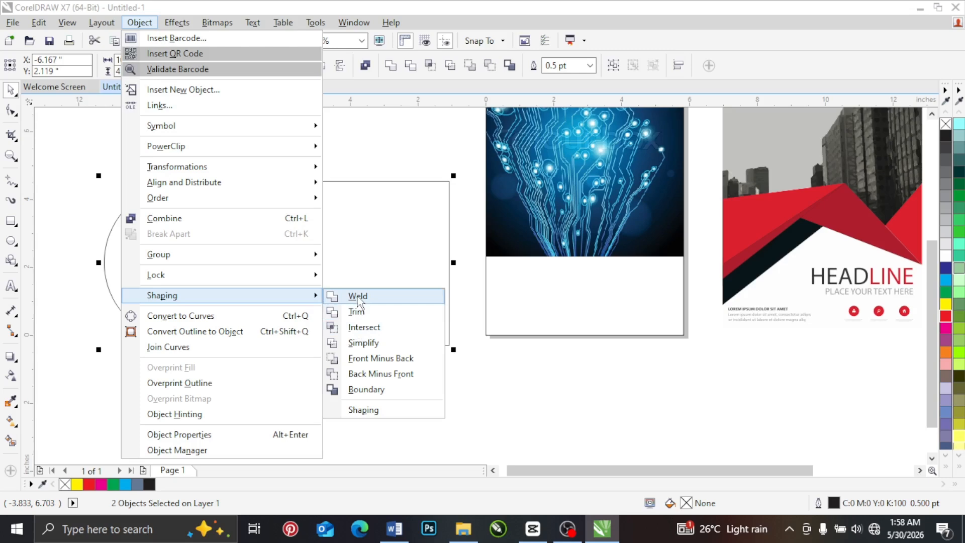
{"action": "left_click", "coordinate": [377, 153]}
{"action": "left_click", "coordinate": [376, 150]}
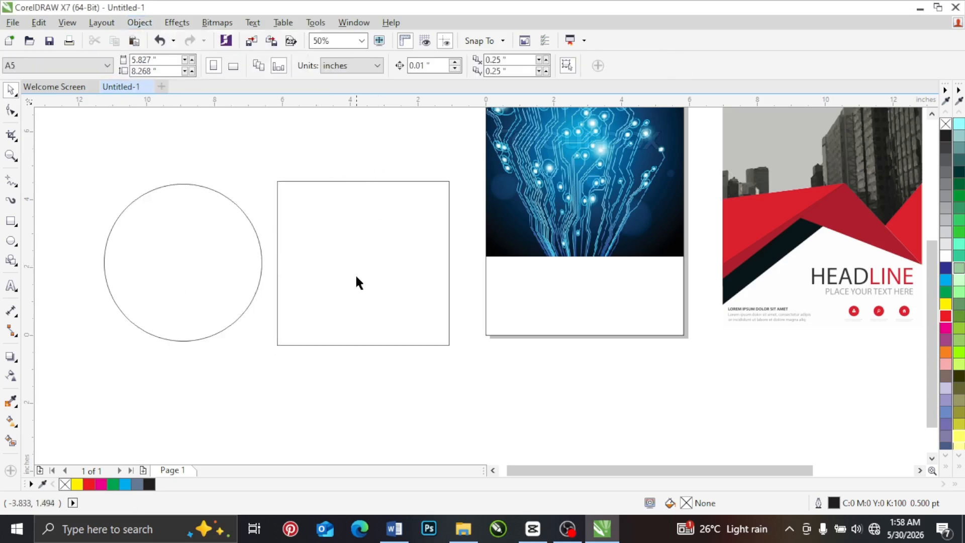
Step: Move the rectangle out of the way to the empty area below the page and the red flyer
{"action": "left_click_drag", "start_coordinate": [356, 282], "coordinate": [376, 261]}
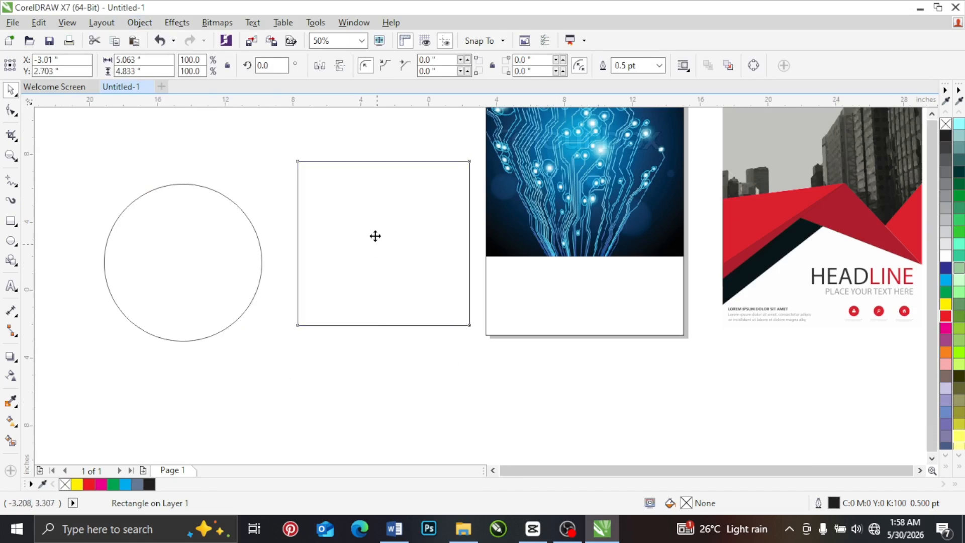
{"action": "scroll", "coordinate": [375, 235], "scroll_direction": "down", "scroll_amount": 1}
{"action": "left_click_drag", "start_coordinate": [370, 222], "coordinate": [553, 316]}
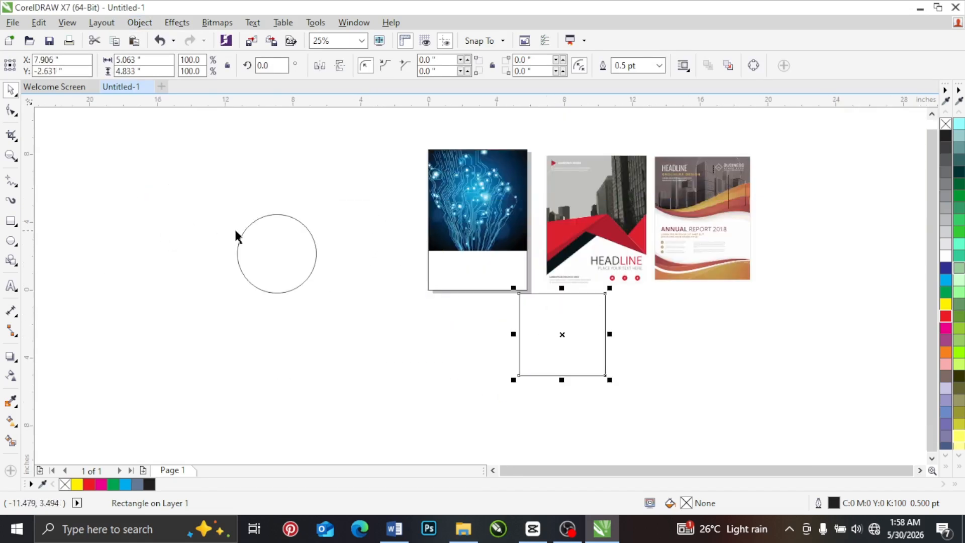
Step: Place three reduced copies of the circle, about 2.15 by 2.14 inches each, overlapping the large circle's upper-left edge
{"action": "scroll", "coordinate": [235, 231], "scroll_direction": "up", "scroll_amount": 1}
{"action": "left_click", "coordinate": [273, 234]}
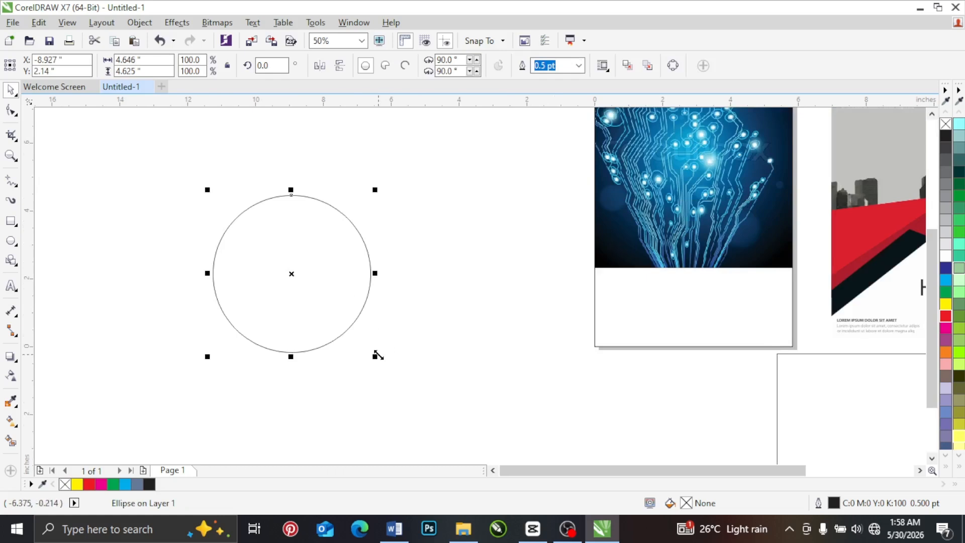
{"action": "left_click_drag", "start_coordinate": [378, 355], "coordinate": [287, 270]}
{"action": "mouse_move", "coordinate": [254, 224]}
{"action": "left_mouse_down"}
{"action": "mouse_move", "coordinate": [236, 213]}
{"action": "mouse_move", "coordinate": [207, 278]}
{"action": "mouse_move", "coordinate": [246, 209]}
{"action": "mouse_move", "coordinate": [254, 241]}
{"action": "mouse_move", "coordinate": [211, 300]}
{"action": "mouse_move", "coordinate": [207, 284]}
{"action": "mouse_move", "coordinate": [272, 207]}
{"action": "mouse_move", "coordinate": [258, 207]}
{"action": "left_mouse_up"}
{"action": "right_click", "coordinate": [213, 275]}
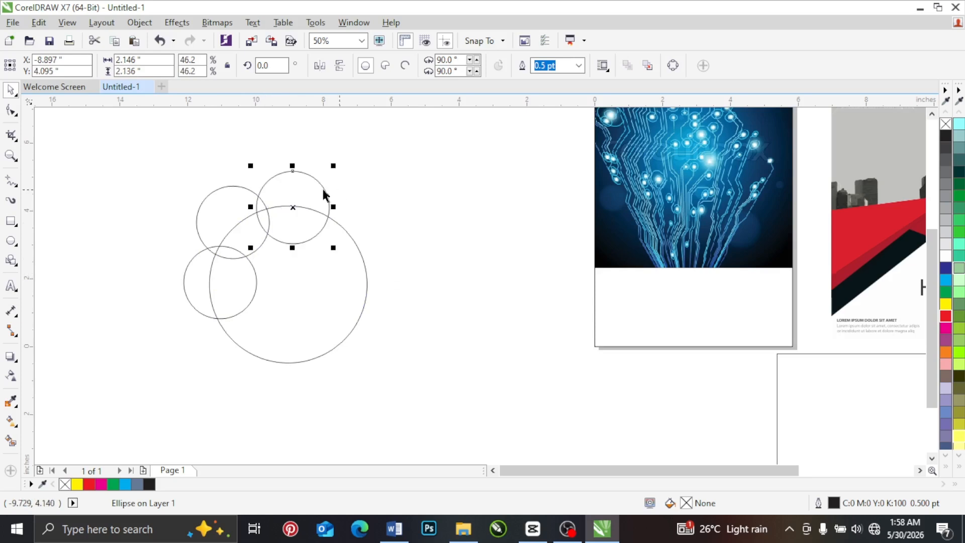
{"action": "left_click", "coordinate": [294, 189]}
{"action": "left_click", "coordinate": [216, 248]}
{"action": "left_click", "coordinate": [204, 267]}
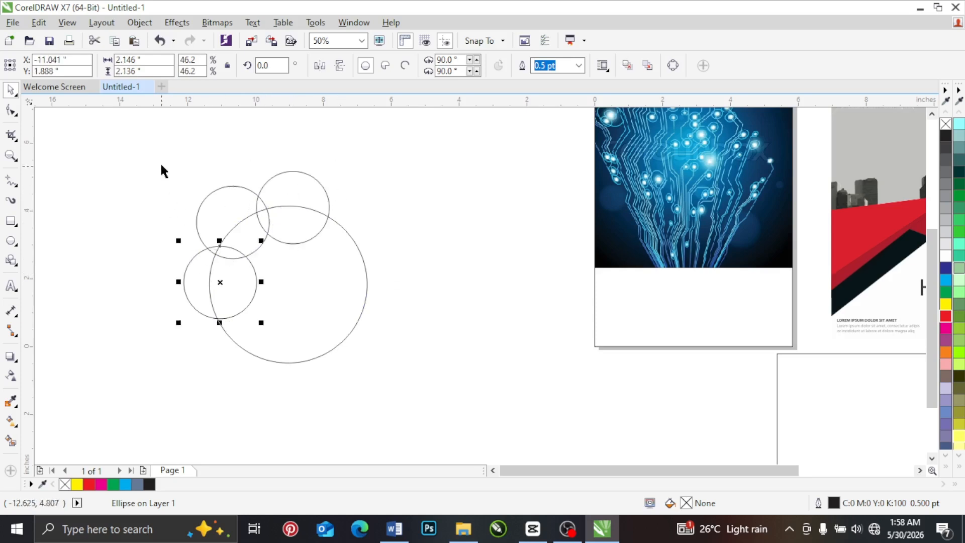
Step: Weld the large circle and the three small circles into a single shape
{"action": "left_click_drag", "start_coordinate": [157, 156], "coordinate": [407, 405]}
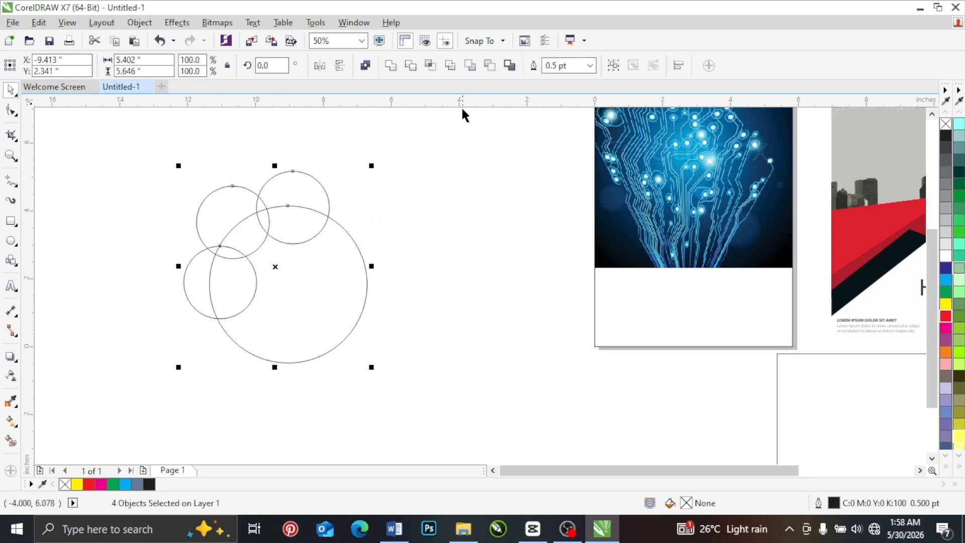
{"action": "left_click", "coordinate": [390, 68]}
{"action": "left_click", "coordinate": [402, 229]}
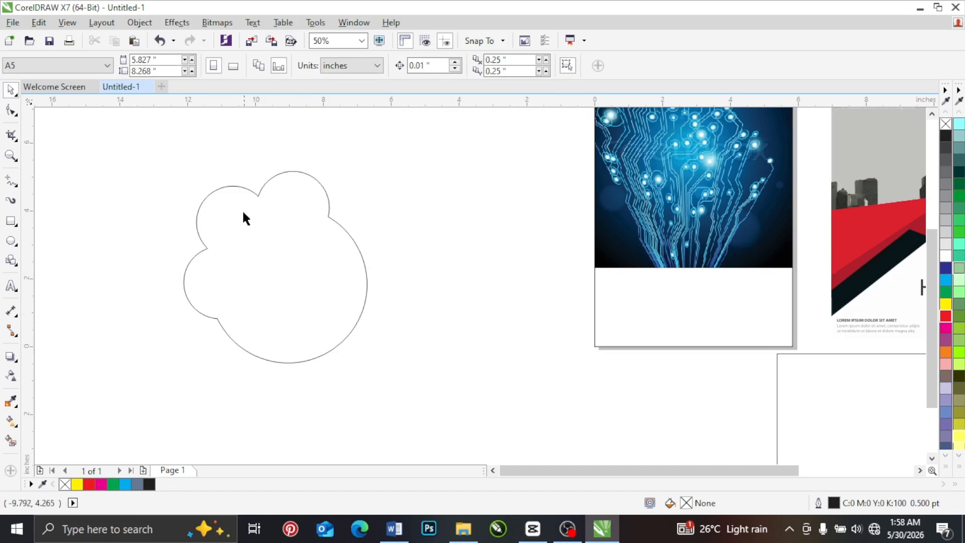
Step: Move the welded shape slightly and rotate it clockwise to about 336.1 degrees
{"action": "left_click_drag", "start_coordinate": [233, 250], "coordinate": [271, 239]}
{"action": "left_click", "coordinate": [308, 194]}
{"action": "left_click_drag", "start_coordinate": [371, 140], "coordinate": [392, 189]}
{"action": "left_click", "coordinate": [321, 256]}
Step: Draw a freehand curved stem about 7.06 by 3.48 inches from the welded shape's underside, with a closed leaf loop standing on it
{"action": "left_click", "coordinate": [11, 180]}
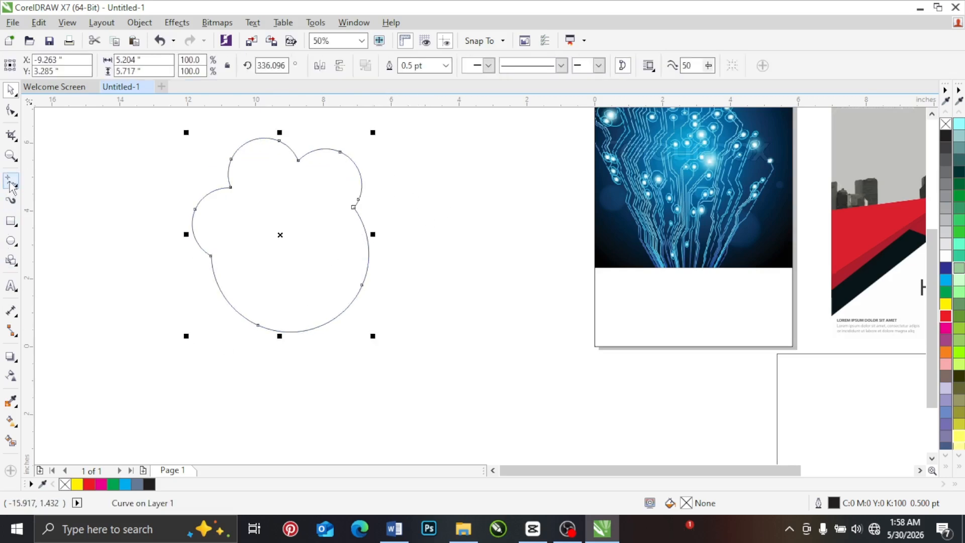
{"action": "mouse_move", "coordinate": [312, 329]}
{"action": "left_mouse_down"}
{"action": "mouse_move", "coordinate": [365, 404]}
{"action": "mouse_move", "coordinate": [485, 442]}
{"action": "mouse_move", "coordinate": [552, 433]}
{"action": "left_mouse_up"}
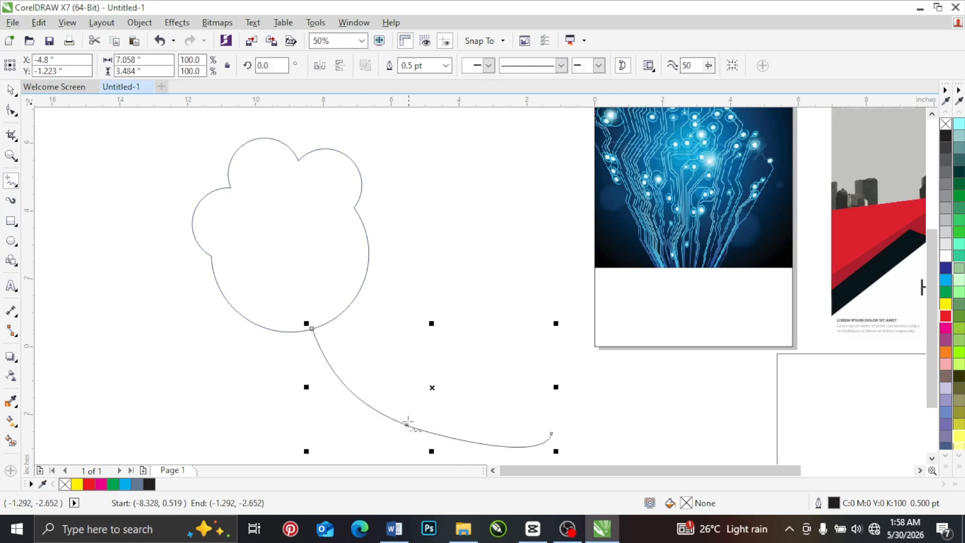
{"action": "mouse_move", "coordinate": [394, 418]}
{"action": "left_mouse_down"}
{"action": "mouse_move", "coordinate": [388, 328]}
{"action": "mouse_move", "coordinate": [400, 320]}
{"action": "mouse_move", "coordinate": [436, 338]}
{"action": "mouse_move", "coordinate": [448, 368]}
{"action": "mouse_move", "coordinate": [443, 402]}
{"action": "mouse_move", "coordinate": [395, 419]}
{"action": "left_mouse_up"}
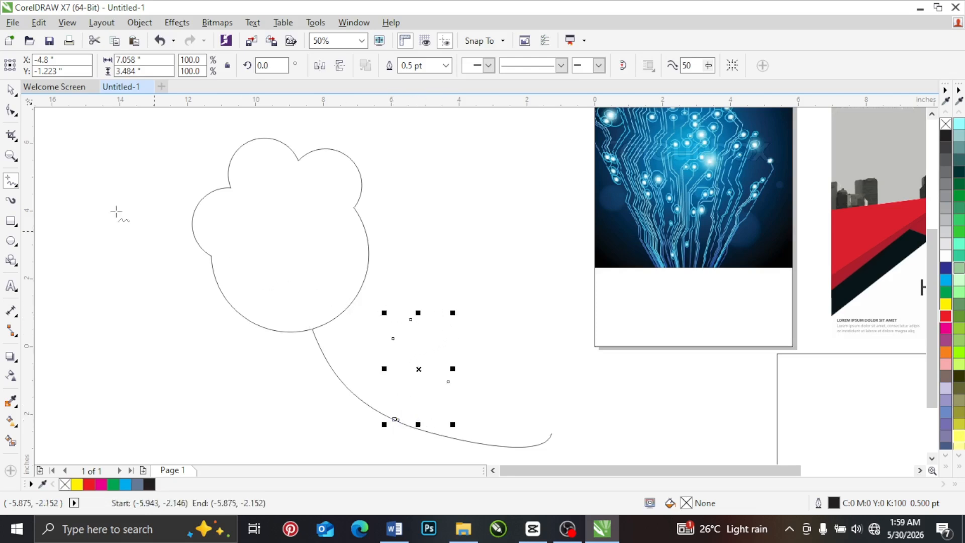
{"action": "left_click", "coordinate": [10, 90]}
{"action": "left_click", "coordinate": [82, 169]}
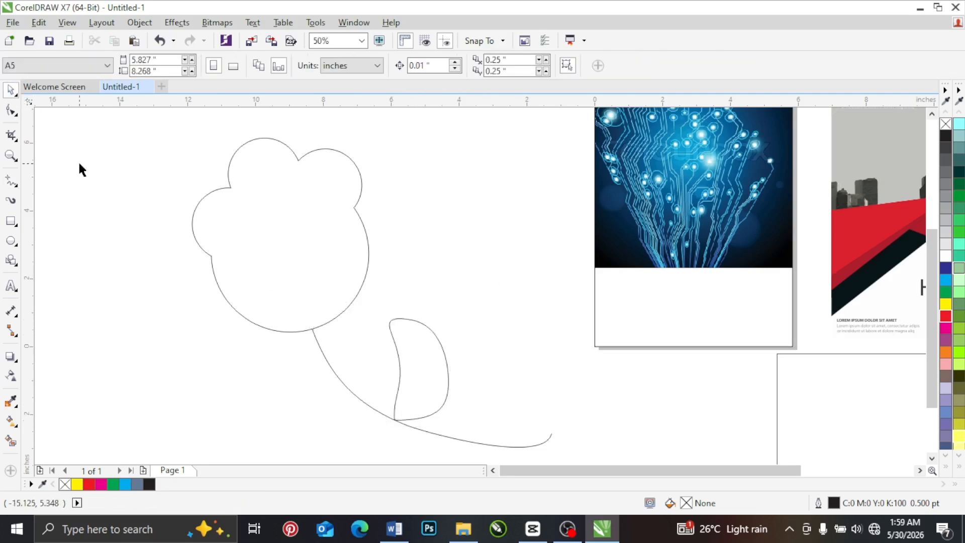
Step: Draw a freehand inner line about 0.85 by 2.98 inches inside the leaf, from its tip to its base on the stem
{"action": "left_click", "coordinate": [11, 181]}
{"action": "mouse_move", "coordinate": [397, 320]}
{"action": "left_mouse_down"}
{"action": "mouse_move", "coordinate": [422, 393]}
{"action": "mouse_move", "coordinate": [395, 419]}
{"action": "left_mouse_up"}
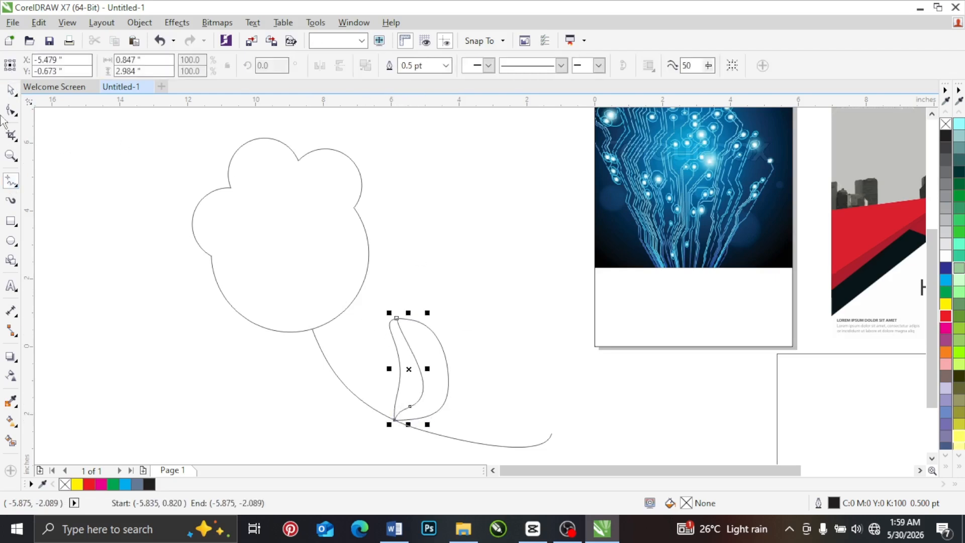
{"action": "key", "text": "space"}
{"action": "left_click", "coordinate": [440, 236]}
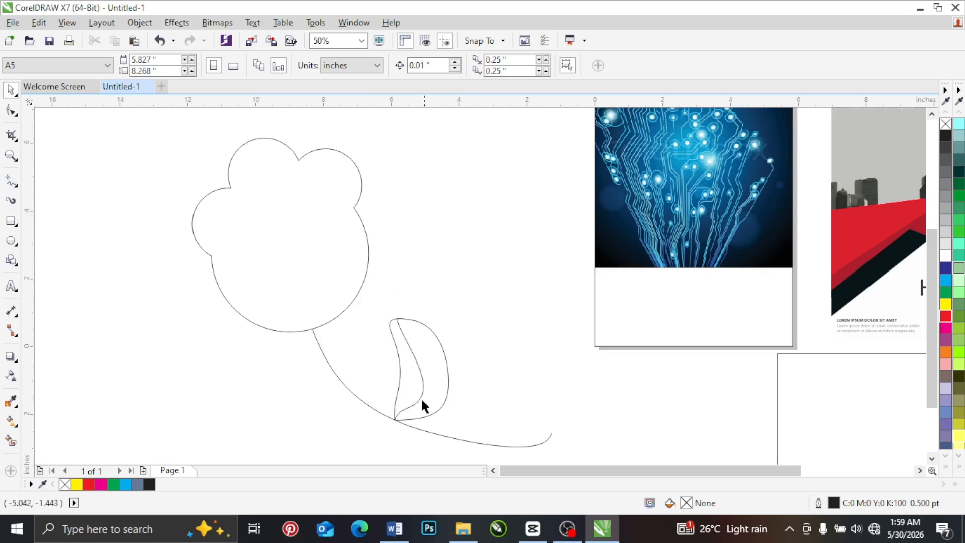
{"action": "left_click", "coordinate": [11, 110]}
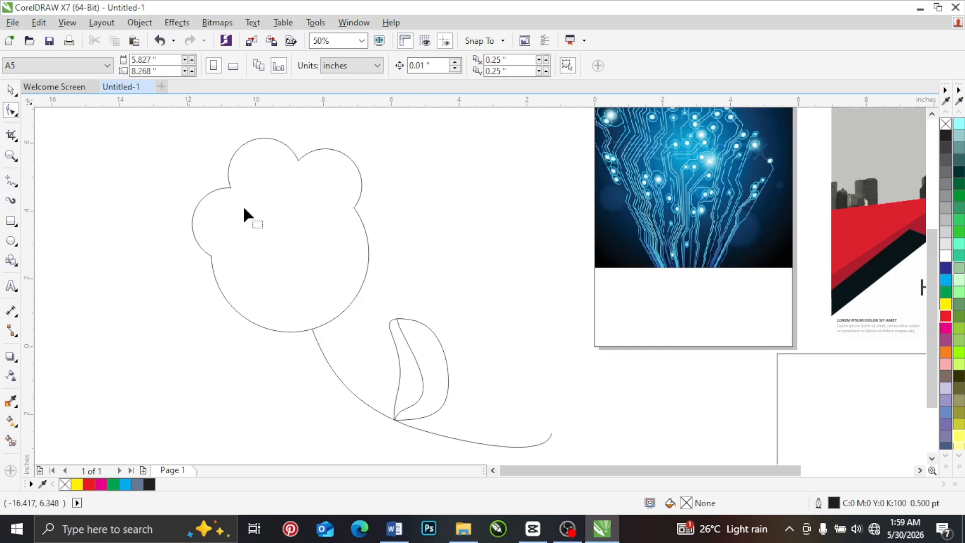
{"action": "left_click", "coordinate": [417, 354]}
{"action": "left_click", "coordinate": [11, 90]}
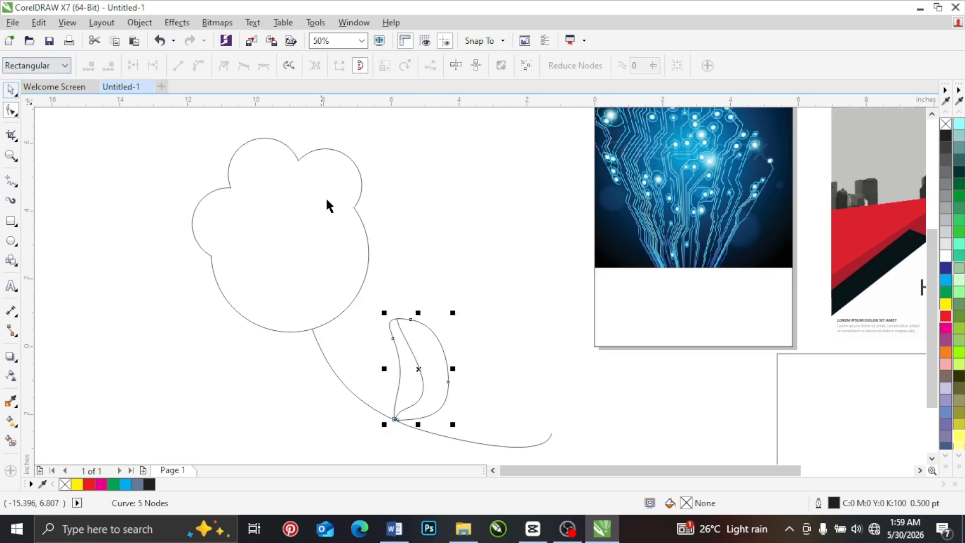
Step: Delete the whole practice drawing: the welded shape, the stem, the leaf and its inner line
{"action": "scroll", "coordinate": [326, 199], "scroll_direction": "down", "scroll_amount": 1}
{"action": "mouse_move", "coordinate": [165, 119]}
{"action": "left_mouse_down"}
{"action": "mouse_move", "coordinate": [431, 309]}
{"action": "mouse_move", "coordinate": [471, 382]}
{"action": "left_mouse_up"}
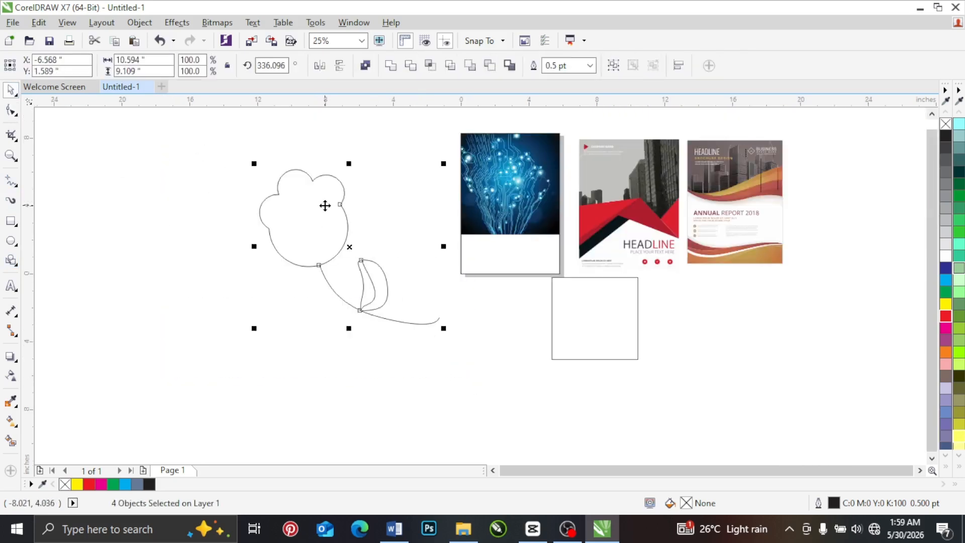
{"action": "key", "text": "Delete"}
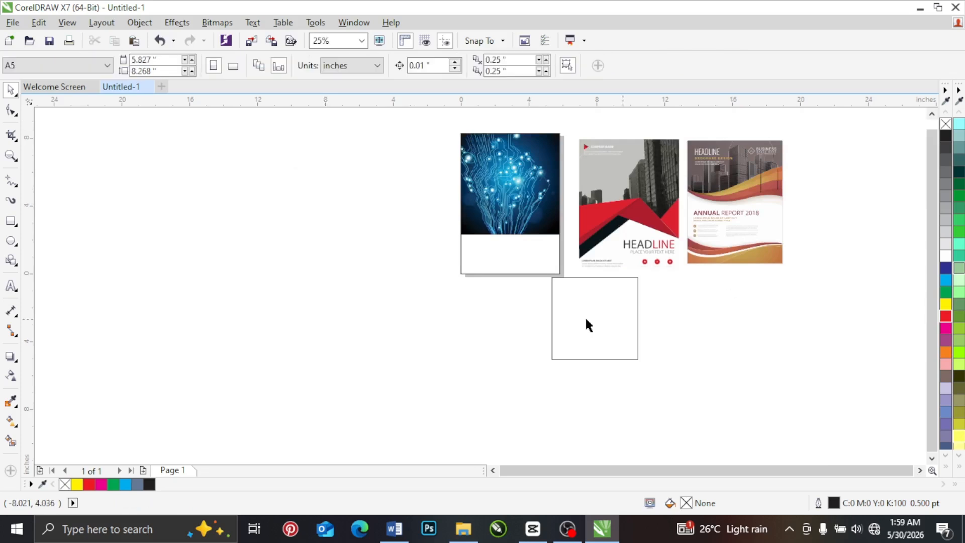
Step: Move the empty rectangle from below the page to just beside the page's lower left edge
{"action": "left_click_drag", "start_coordinate": [574, 314], "coordinate": [353, 239]}
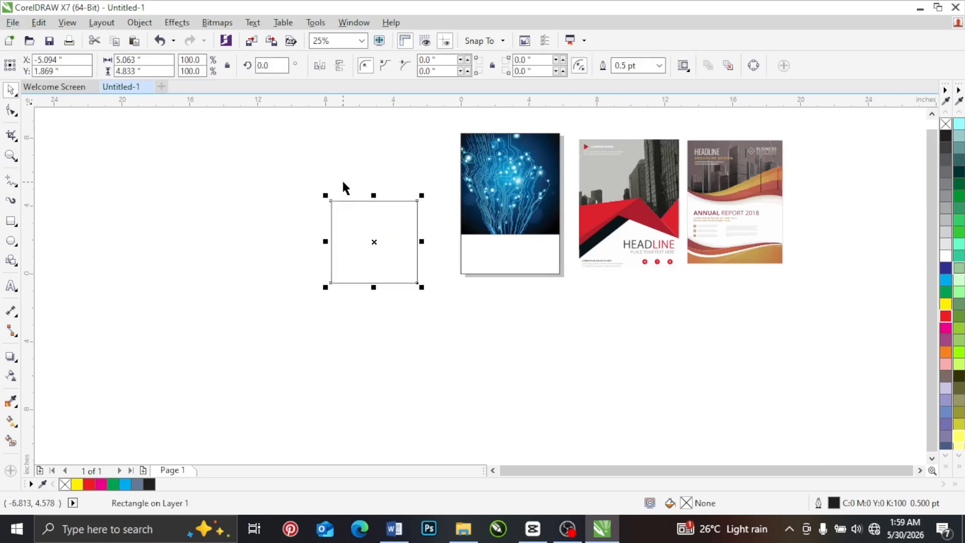
{"action": "scroll", "coordinate": [343, 188], "scroll_direction": "up", "scroll_amount": 1}
{"action": "left_click_drag", "start_coordinate": [377, 282], "coordinate": [457, 314]}
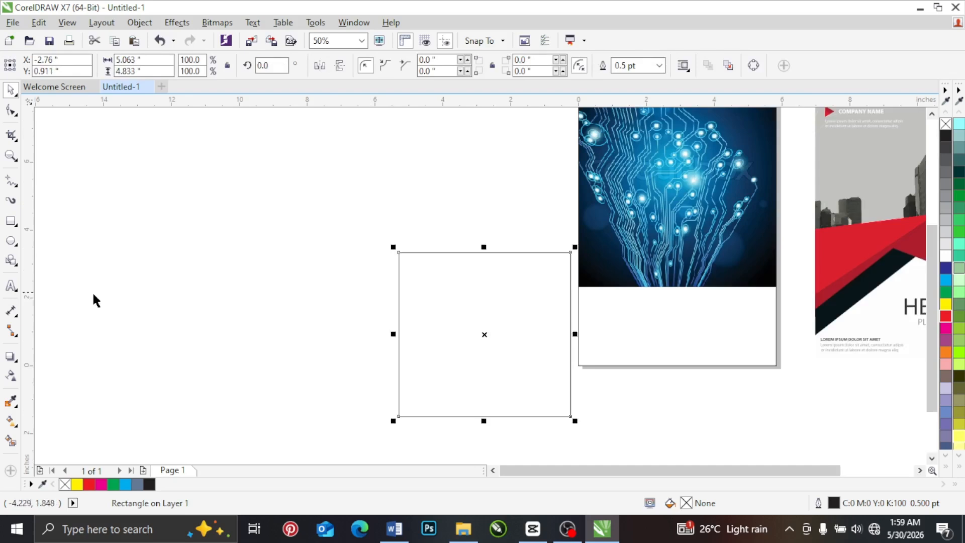
Step: Draw a large, slightly tall ellipse in the empty area well to the left of the rectangle
{"action": "left_click", "coordinate": [11, 240]}
{"action": "left_click_drag", "start_coordinate": [171, 185], "coordinate": [255, 287]}
{"action": "key", "text": "space"}
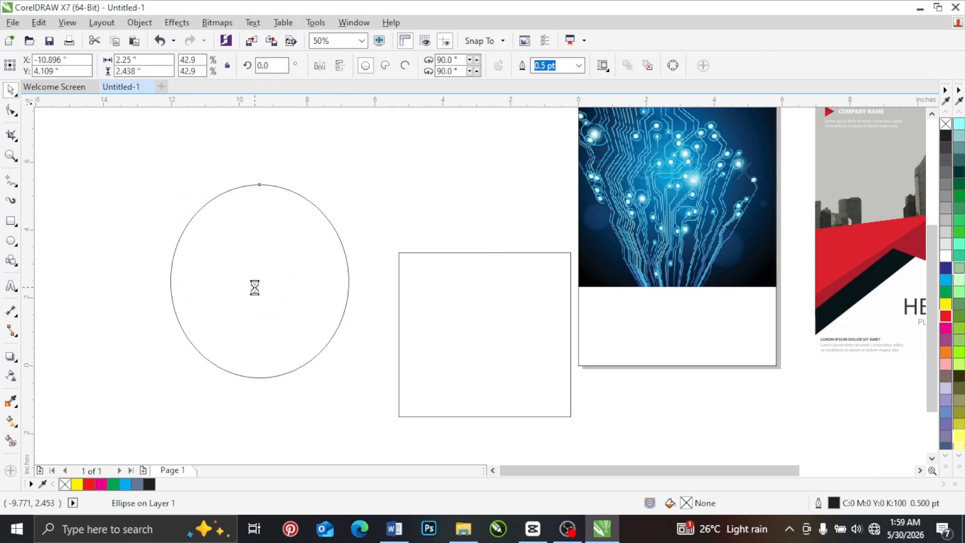
Step: Copy the ellipse at 42.9% size, about 2.25 by 2.438 inches, and place nine overlapping copies around the large ellipse's outline
{"action": "left_click_drag", "start_coordinate": [218, 233], "coordinate": [311, 175]}
{"action": "left_click_drag", "start_coordinate": [311, 175], "coordinate": [337, 222]}
{"action": "left_click_drag", "start_coordinate": [336, 222], "coordinate": [190, 264]}
{"action": "right_click", "coordinate": [258, 366]}
{"action": "left_click", "coordinate": [236, 347]}
{"action": "right_click", "coordinate": [290, 336]}
{"action": "right_click", "coordinate": [231, 318]}
{"action": "right_click", "coordinate": [189, 263]}
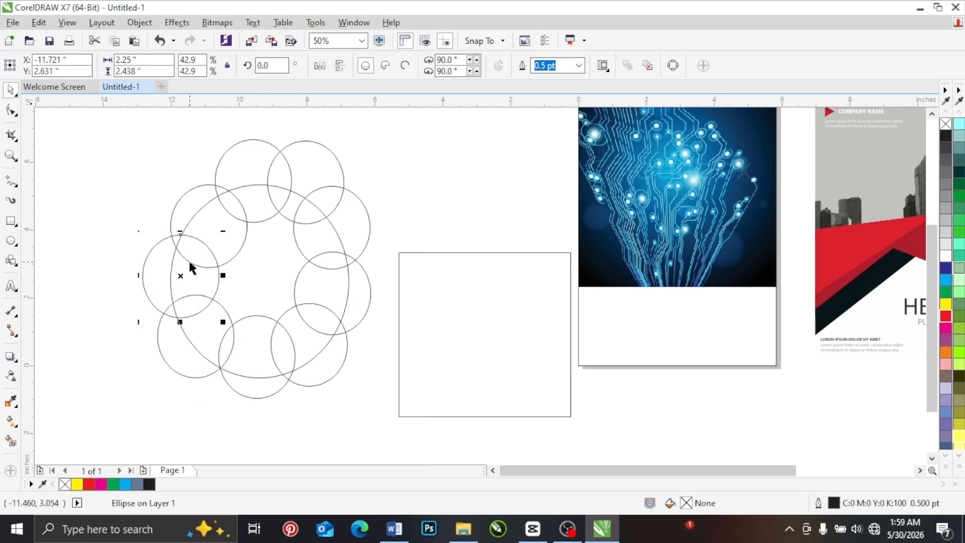
Step: Draw a closed freehand scalloped outline about 8.2 by 8.328 inches around the ring of ellipses
{"action": "left_click", "coordinate": [120, 194]}
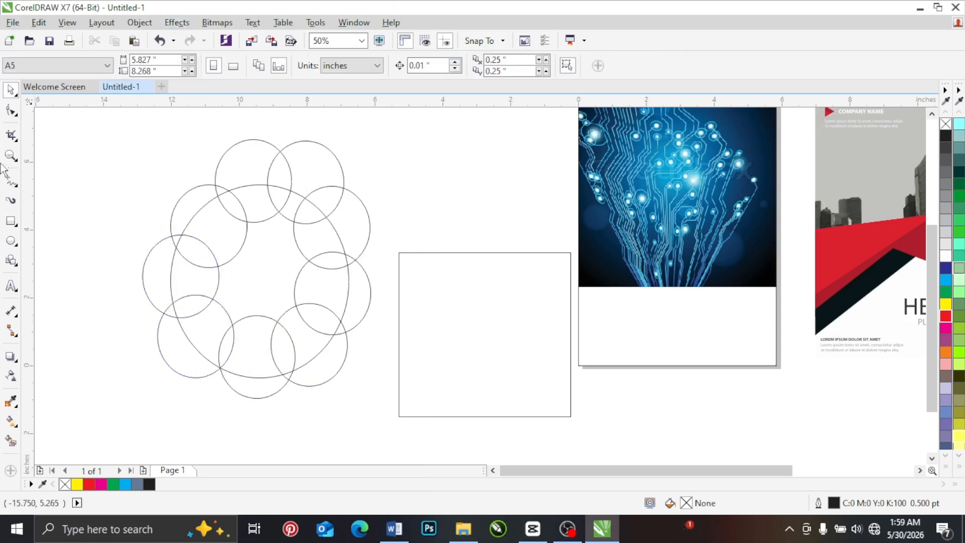
{"action": "left_click", "coordinate": [10, 186]}
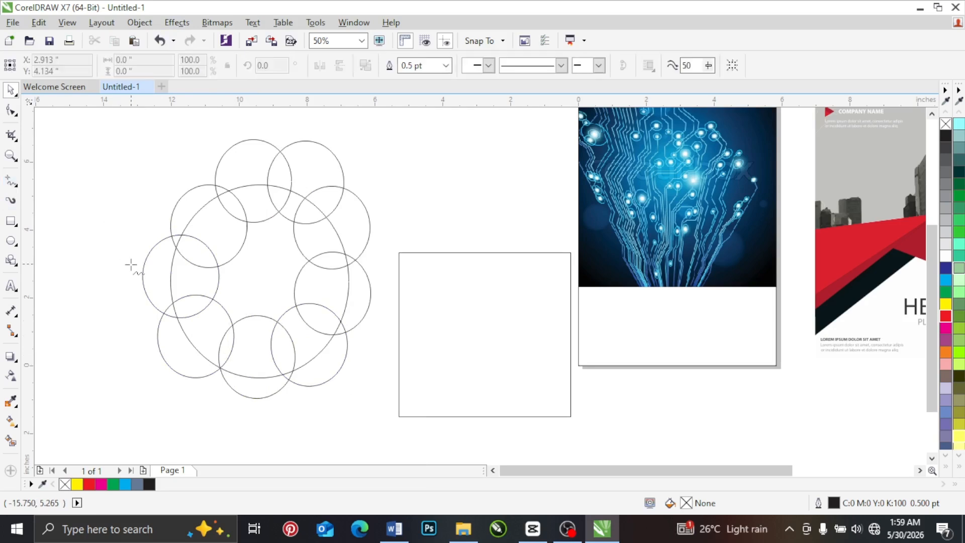
{"action": "mouse_move", "coordinate": [131, 264]}
{"action": "left_mouse_down"}
{"action": "mouse_move", "coordinate": [156, 230]}
{"action": "mouse_move", "coordinate": [170, 181]}
{"action": "mouse_move", "coordinate": [201, 178]}
{"action": "mouse_move", "coordinate": [251, 127]}
{"action": "mouse_move", "coordinate": [278, 141]}
{"action": "mouse_move", "coordinate": [303, 132]}
{"action": "left_mouse_up"}
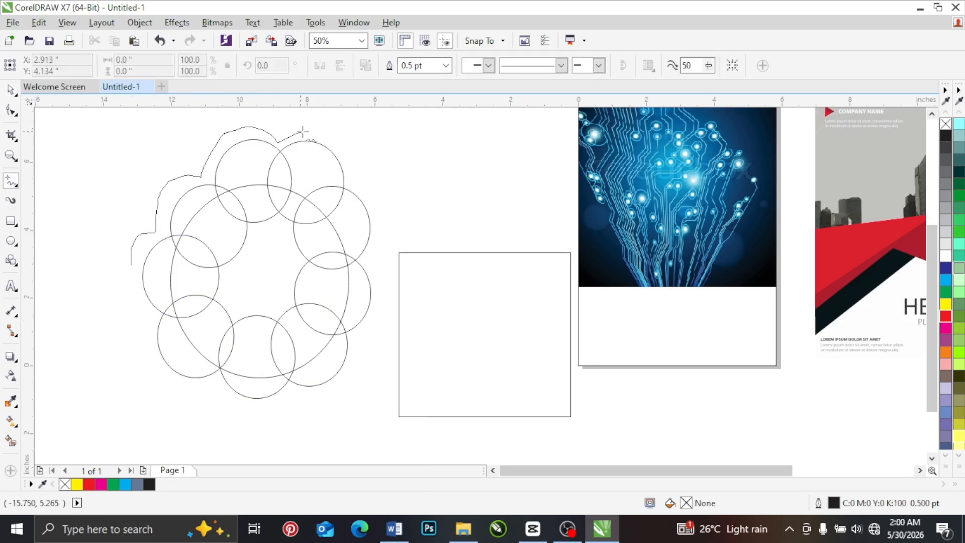
{"action": "mouse_move", "coordinate": [357, 177]}
{"action": "left_mouse_down"}
{"action": "mouse_move", "coordinate": [383, 210]}
{"action": "mouse_move", "coordinate": [377, 240]}
{"action": "mouse_move", "coordinate": [365, 248]}
{"action": "mouse_move", "coordinate": [382, 285]}
{"action": "mouse_move", "coordinate": [374, 315]}
{"action": "mouse_move", "coordinate": [356, 327]}
{"action": "mouse_move", "coordinate": [356, 374]}
{"action": "mouse_move", "coordinate": [336, 396]}
{"action": "mouse_move", "coordinate": [292, 388]}
{"action": "left_mouse_up"}
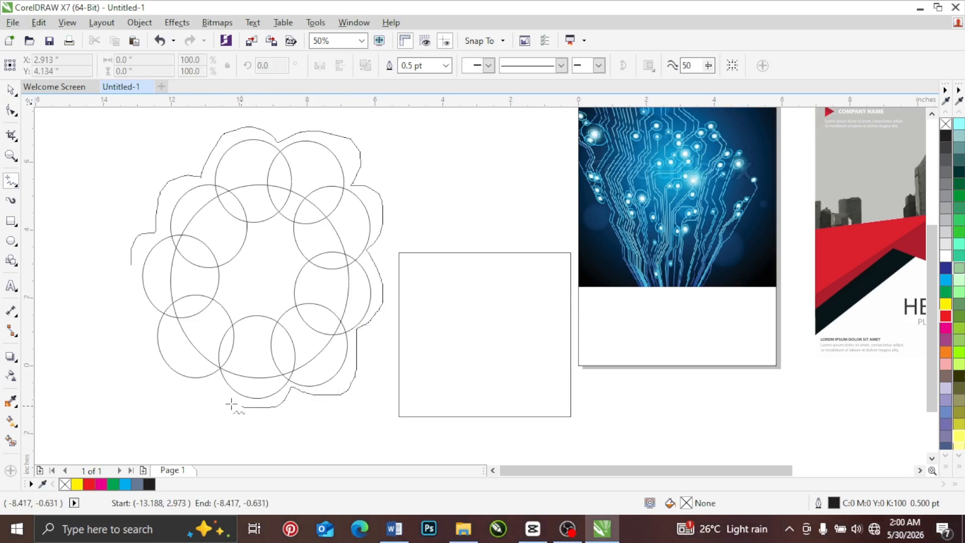
{"action": "mouse_move", "coordinate": [218, 383]}
{"action": "left_mouse_down"}
{"action": "mouse_move", "coordinate": [148, 369]}
{"action": "mouse_move", "coordinate": [144, 326]}
{"action": "mouse_move", "coordinate": [106, 285]}
{"action": "mouse_move", "coordinate": [129, 261]}
{"action": "left_mouse_up"}
{"action": "key", "text": "space"}
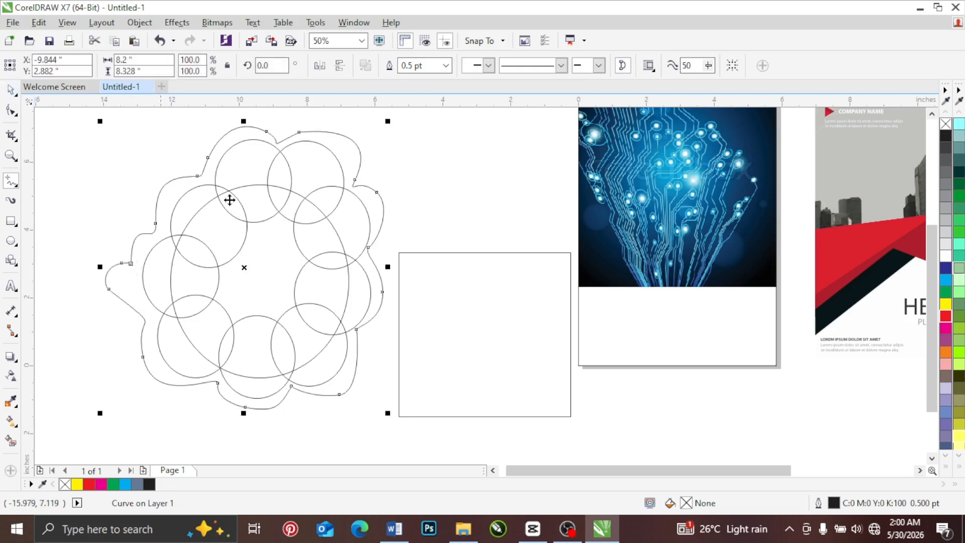
Step: Move the freehand outline clear of the ellipses, to their left, and check its nodes
{"action": "scroll", "coordinate": [377, 213], "scroll_direction": "down", "scroll_amount": 1}
{"action": "left_click_drag", "start_coordinate": [377, 200], "coordinate": [203, 204]}
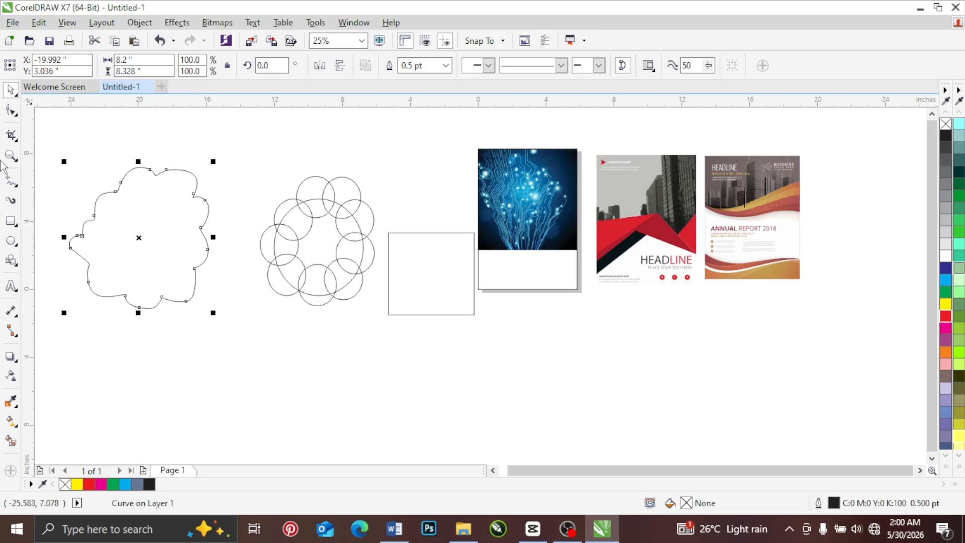
{"action": "left_click", "coordinate": [11, 110]}
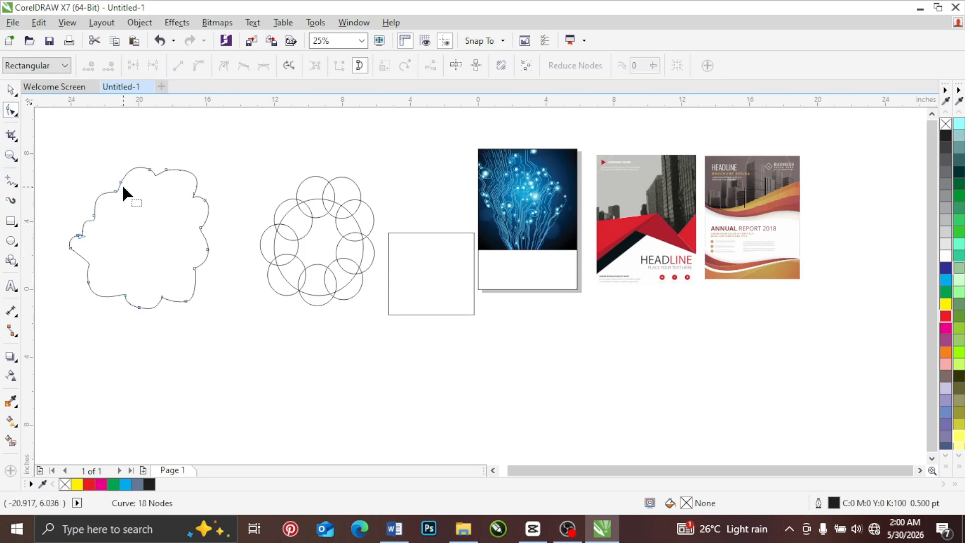
{"action": "left_click", "coordinate": [11, 93]}
Step: Shift the two small ellipses on the ring's left and upper-left side slightly outward
{"action": "scroll", "coordinate": [327, 199], "scroll_direction": "up", "scroll_amount": 1}
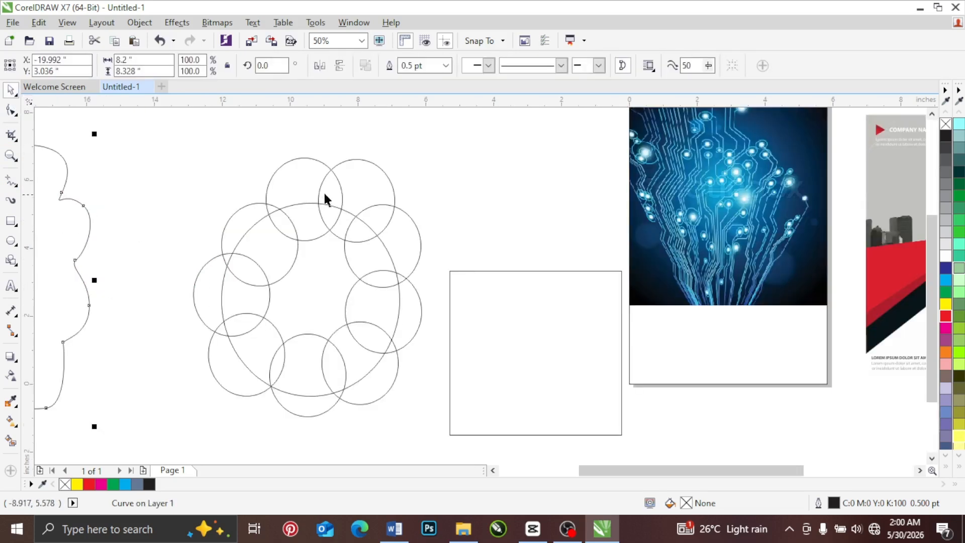
{"action": "left_click", "coordinate": [229, 224]}
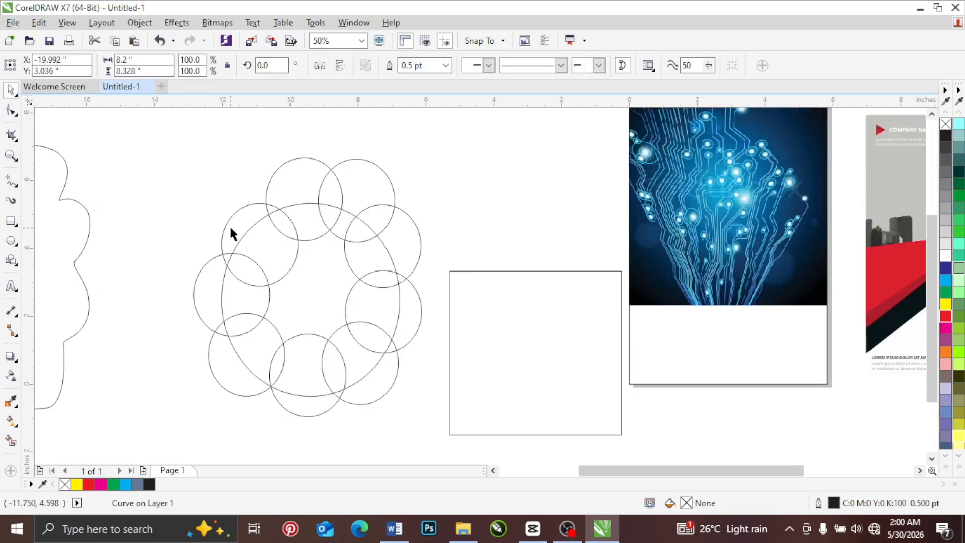
{"action": "left_click_drag", "start_coordinate": [210, 285], "coordinate": [198, 303]}
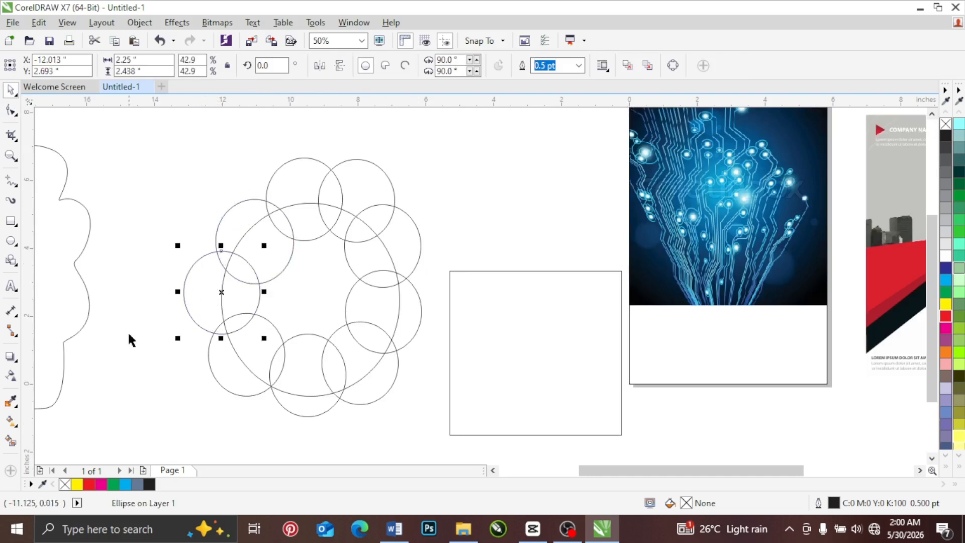
{"action": "left_click_drag", "start_coordinate": [247, 212], "coordinate": [240, 201]}
{"action": "left_click", "coordinate": [150, 151]}
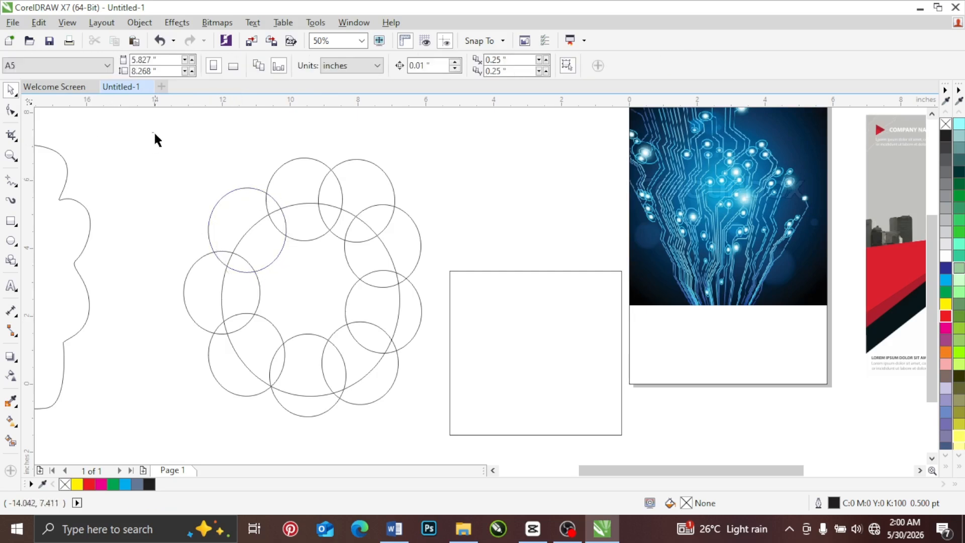
Step: Weld the large ellipse and its nine small ellipses into one scalloped shape
{"action": "left_click_drag", "start_coordinate": [152, 133], "coordinate": [468, 442]}
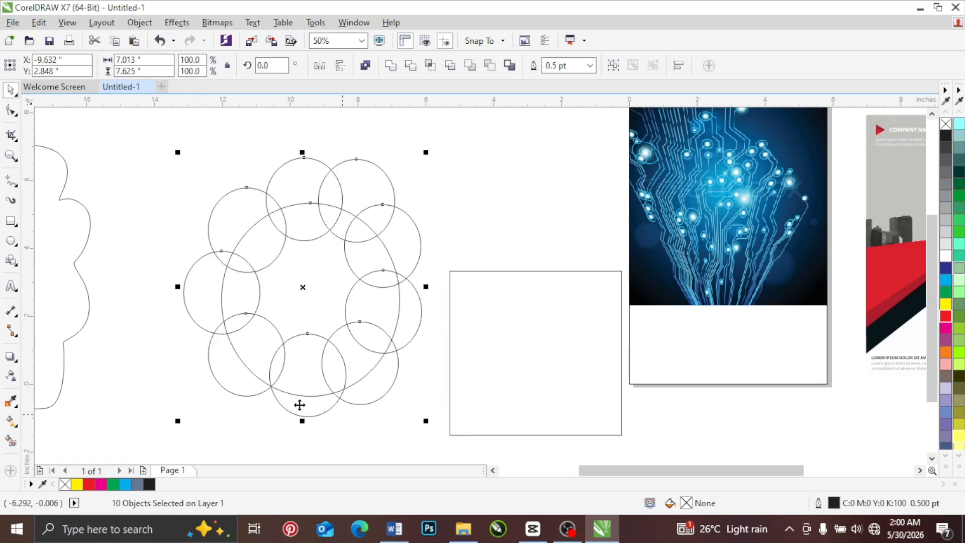
{"action": "left_click_drag", "start_coordinate": [152, 134], "coordinate": [179, 140]}
{"action": "left_click_drag", "start_coordinate": [440, 348], "coordinate": [457, 435]}
{"action": "left_click", "coordinate": [393, 67]}
{"action": "left_click", "coordinate": [397, 271]}
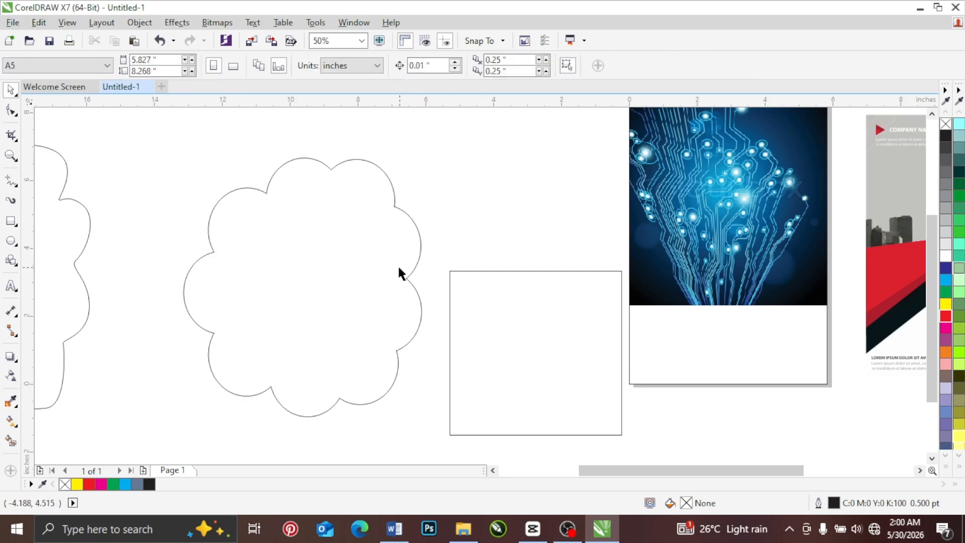
Step: Compare the welded scalloped shape with the freehand outline, and delete the welded shape
{"action": "scroll", "coordinate": [397, 271], "scroll_direction": "down", "scroll_amount": 1}
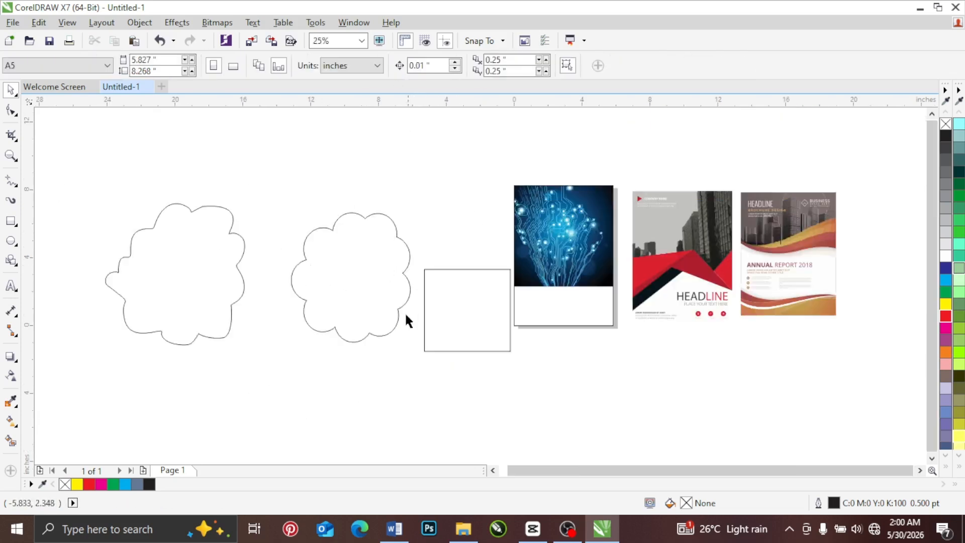
{"action": "scroll", "coordinate": [322, 261], "scroll_direction": "up", "scroll_amount": 1}
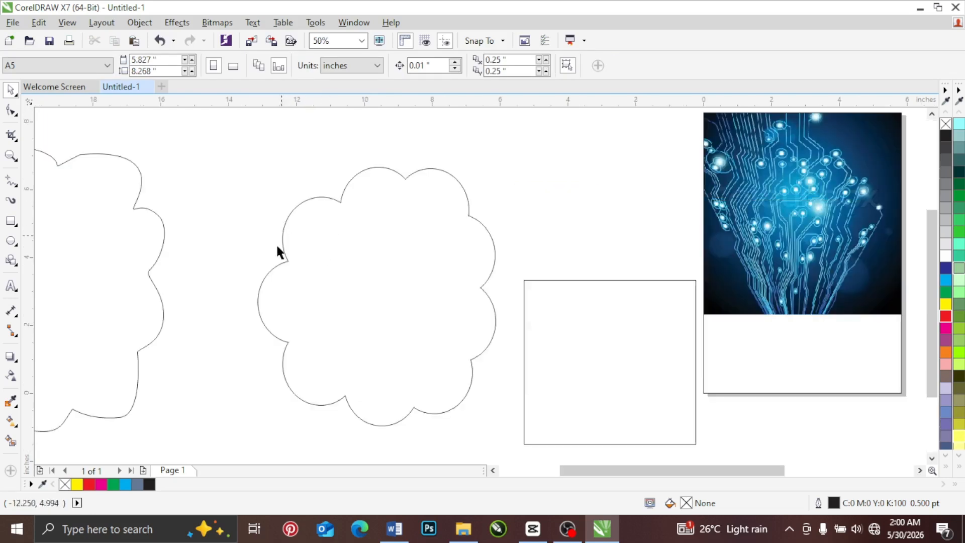
{"action": "left_click", "coordinate": [413, 267]}
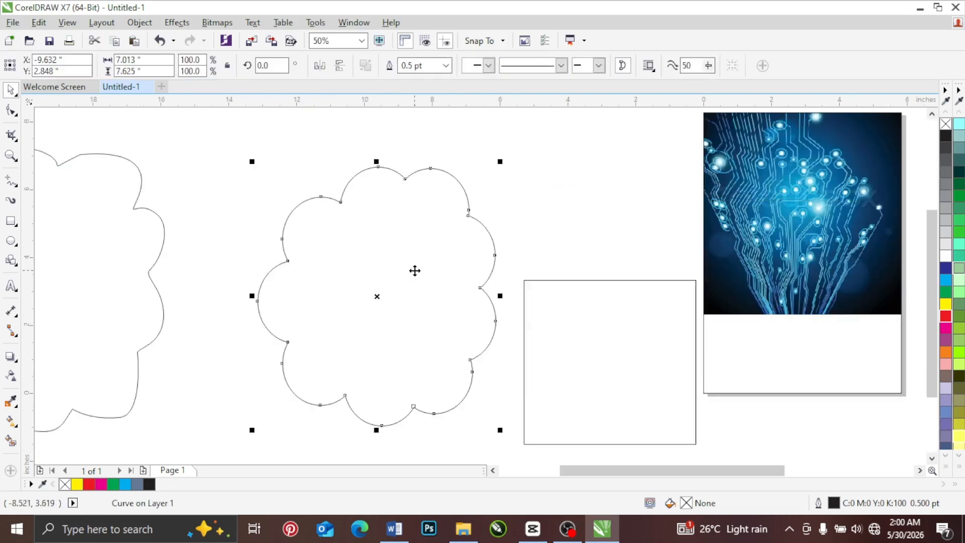
{"action": "key", "text": "Delete"}
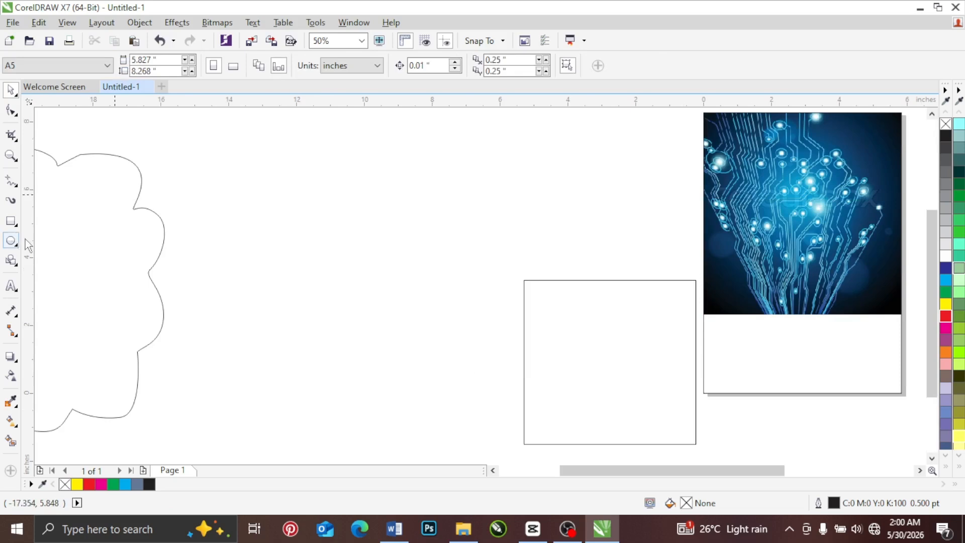
Step: Draw a near-circular ellipse about 5.479 by 5.521 inches between the freehand outline and the rectangle
{"action": "left_click", "coordinate": [11, 240]}
{"action": "left_click_drag", "start_coordinate": [251, 199], "coordinate": [437, 386]}
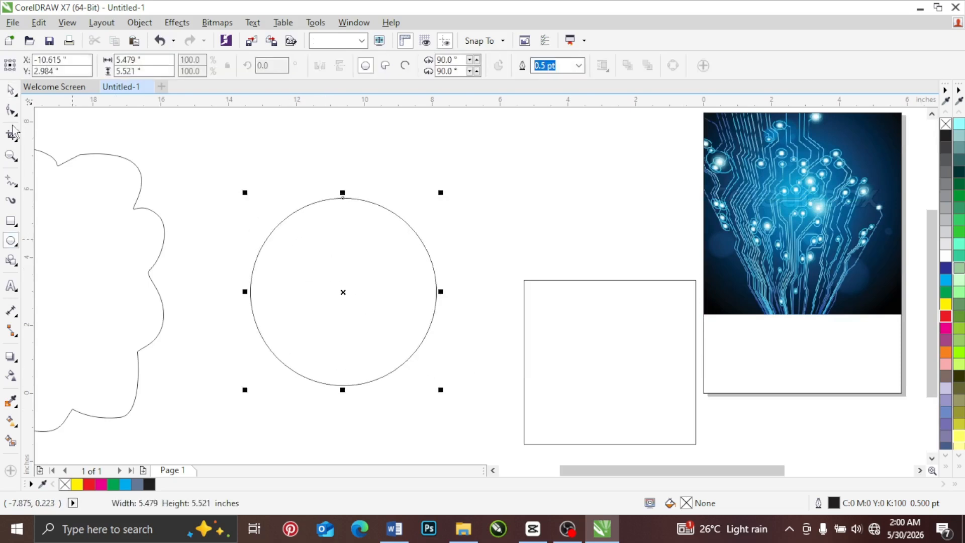
{"action": "key", "text": "space"}
Step: Scale the rectangle beside the page down to about 1.854 by 1.77 inches
{"action": "left_click", "coordinate": [696, 419]}
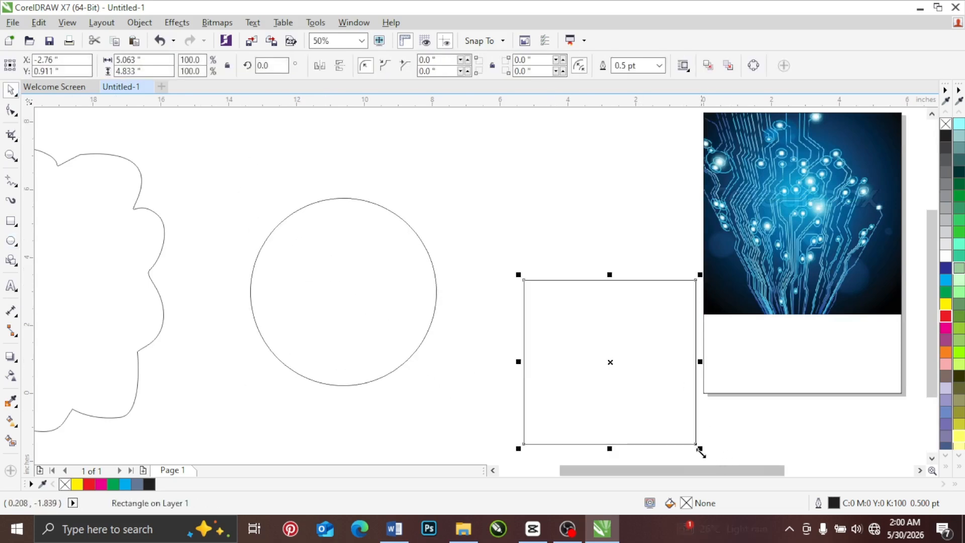
{"action": "left_click_drag", "start_coordinate": [700, 448], "coordinate": [588, 343]}
Step: Place nine copies of the small rectangle around the circle's outline, overlapping its edge
{"action": "mouse_move", "coordinate": [555, 299]}
{"action": "left_mouse_down"}
{"action": "mouse_move", "coordinate": [297, 205]}
{"action": "mouse_move", "coordinate": [364, 198]}
{"action": "mouse_move", "coordinate": [350, 224]}
{"action": "mouse_move", "coordinate": [339, 206]}
{"action": "mouse_move", "coordinate": [403, 224]}
{"action": "mouse_move", "coordinate": [435, 325]}
{"action": "mouse_move", "coordinate": [424, 312]}
{"action": "mouse_move", "coordinate": [367, 353]}
{"action": "mouse_move", "coordinate": [379, 345]}
{"action": "mouse_move", "coordinate": [302, 348]}
{"action": "mouse_move", "coordinate": [331, 364]}
{"action": "mouse_move", "coordinate": [284, 325]}
{"action": "mouse_move", "coordinate": [272, 334]}
{"action": "mouse_move", "coordinate": [261, 293]}
{"action": "mouse_move", "coordinate": [250, 292]}
{"action": "mouse_move", "coordinate": [258, 241]}
{"action": "left_mouse_up"}
{"action": "right_click", "coordinate": [297, 205]}
{"action": "right_click", "coordinate": [337, 207]}
{"action": "right_click", "coordinate": [408, 234]}
{"action": "right_click", "coordinate": [379, 344]}
{"action": "right_click", "coordinate": [331, 364]}
{"action": "right_click", "coordinate": [272, 333]}
{"action": "right_click", "coordinate": [250, 292]}
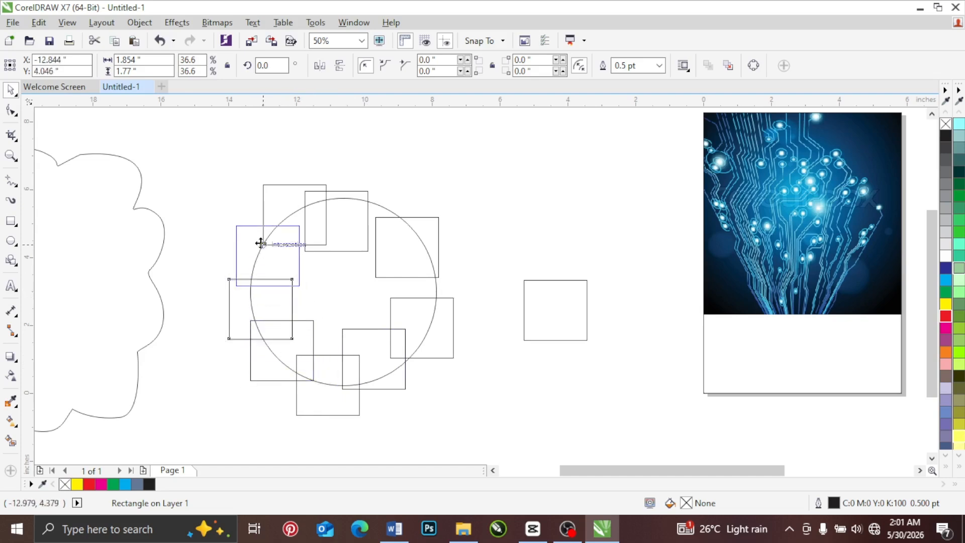
{"action": "right_click", "coordinate": [259, 241]}
Step: Weld the circle and its nine surrounding rectangles into one stepped shape
{"action": "mouse_move", "coordinate": [181, 144]}
{"action": "left_mouse_down"}
{"action": "mouse_move", "coordinate": [473, 403]}
{"action": "mouse_move", "coordinate": [490, 447]}
{"action": "left_mouse_up"}
{"action": "left_click", "coordinate": [392, 66]}
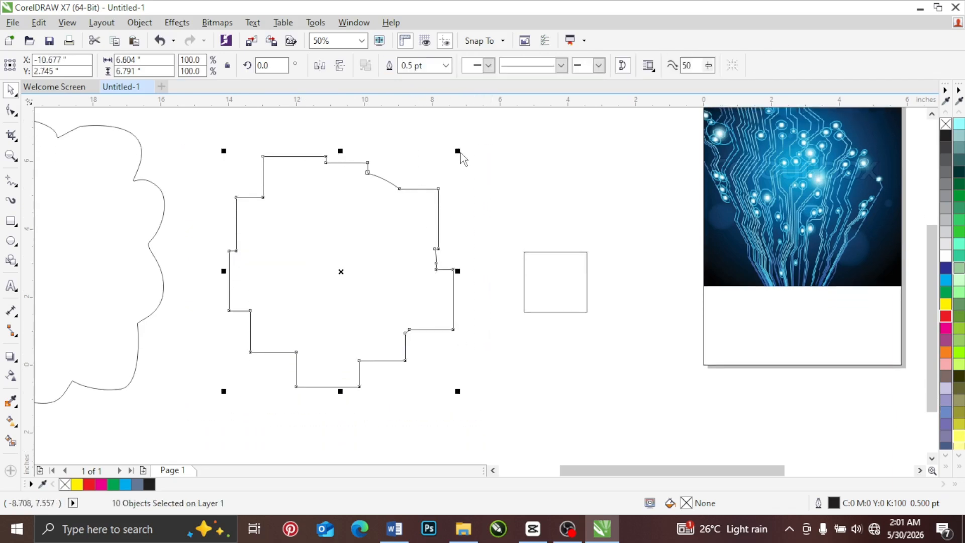
{"action": "left_click", "coordinate": [487, 256]}
Step: Gather the stepped shape with the freehand outline, away from the small rectangle, and delete both shapes
{"action": "scroll", "coordinate": [487, 280], "scroll_direction": "down", "scroll_amount": 2}
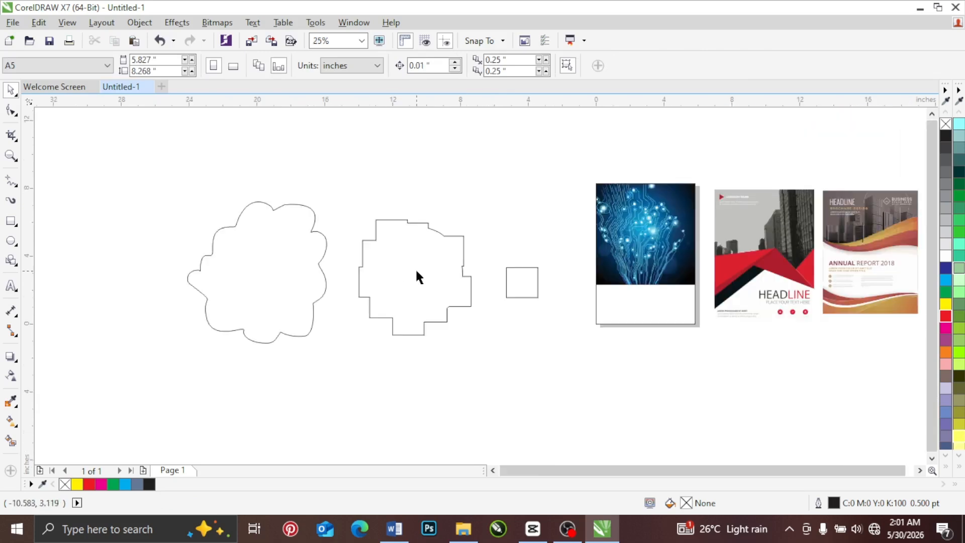
{"action": "left_click_drag", "start_coordinate": [417, 272], "coordinate": [219, 275]}
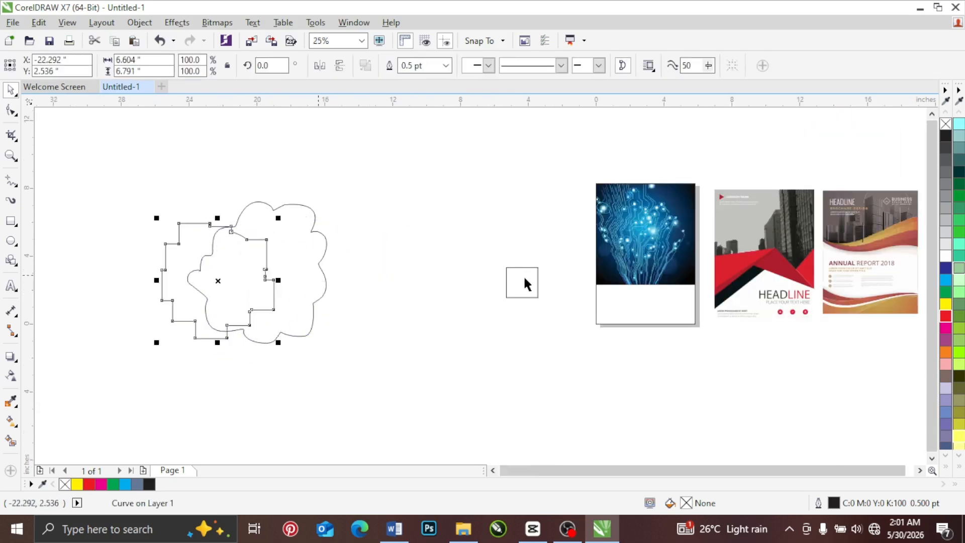
{"action": "left_click_drag", "start_coordinate": [526, 281], "coordinate": [501, 241]}
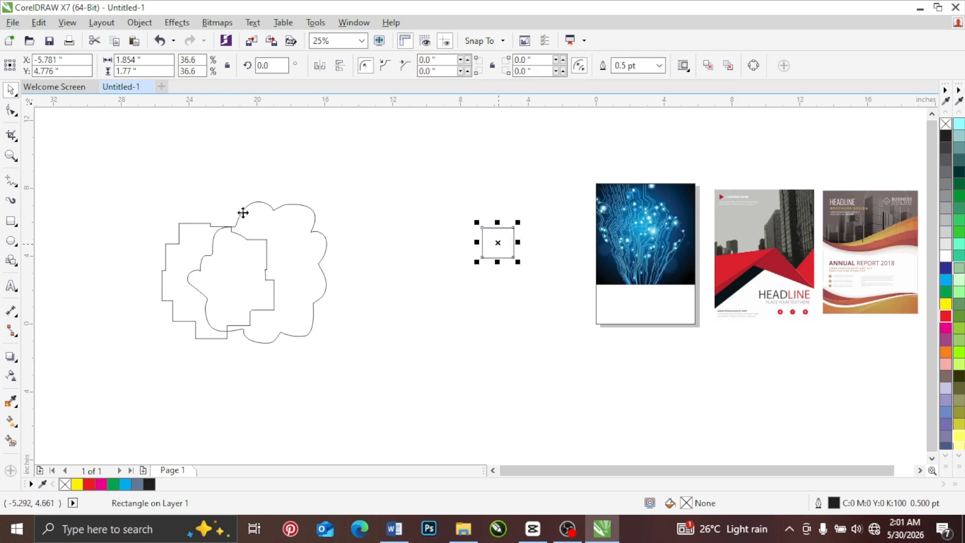
{"action": "left_click_drag", "start_coordinate": [112, 162], "coordinate": [411, 435]}
{"action": "key", "text": "Delete"}
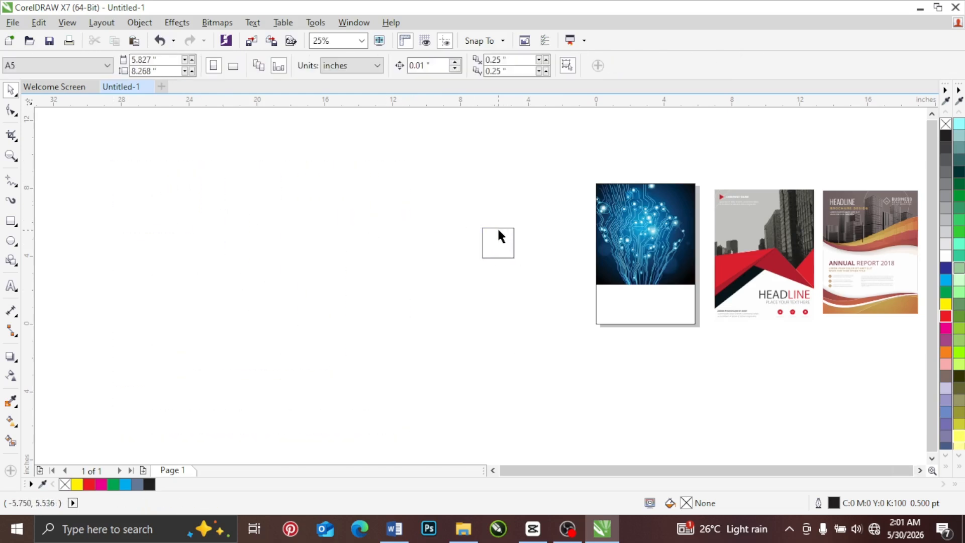
Step: Duplicate the small rectangle diagonally down to the right so the copy overlaps the original's lower right corner
{"action": "scroll", "coordinate": [498, 231], "scroll_direction": "up", "scroll_amount": 1}
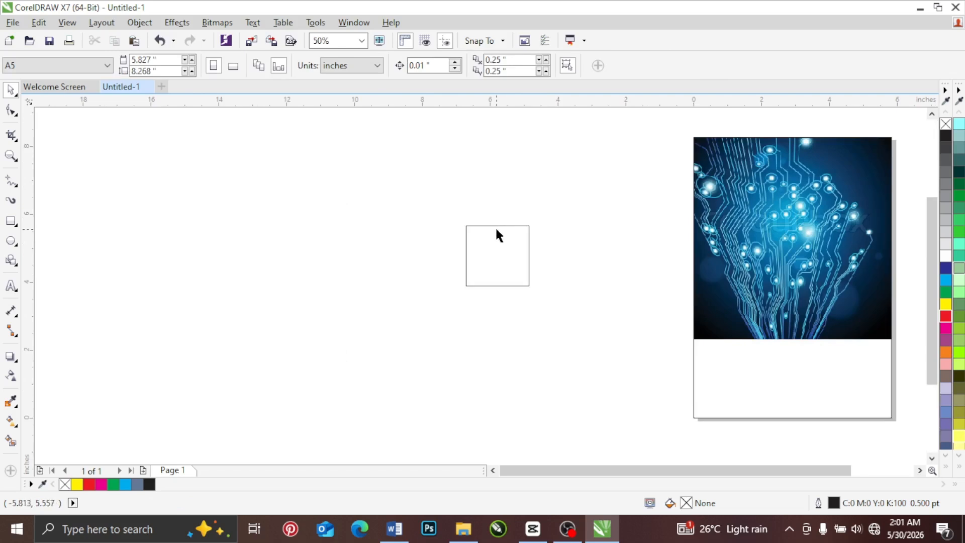
{"action": "left_click_drag", "start_coordinate": [483, 251], "coordinate": [526, 293]}
{"action": "right_click", "coordinate": [525, 293]}
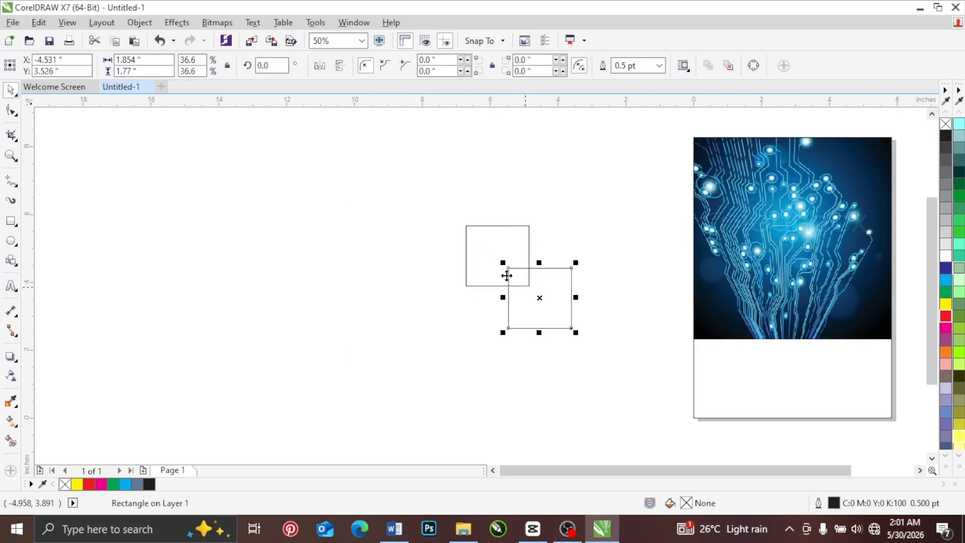
Step: Select both overlapping rectangles and review the available Shaping commands without applying any
{"action": "left_click_drag", "start_coordinate": [425, 179], "coordinate": [640, 407]}
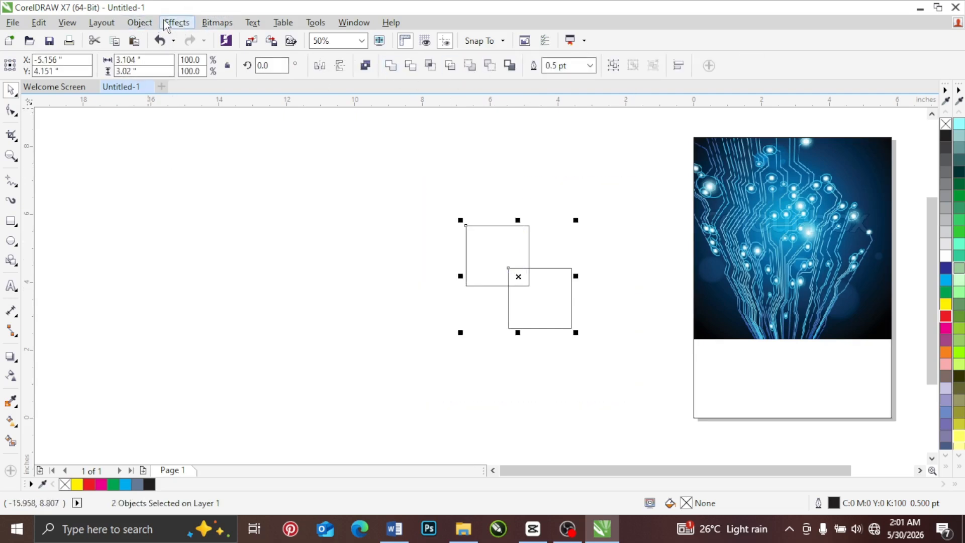
{"action": "left_click", "coordinate": [139, 22]}
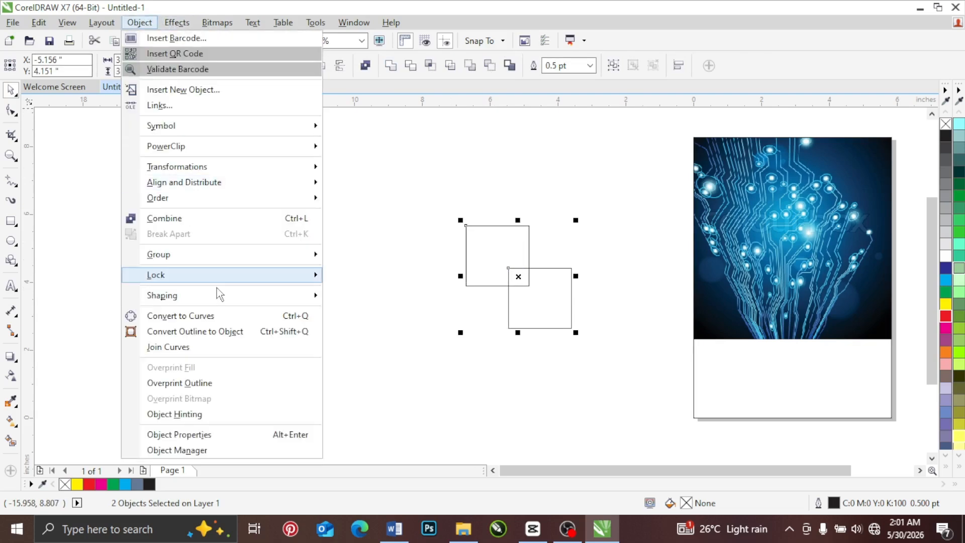
{"action": "mouse_move", "coordinate": [259, 297]}
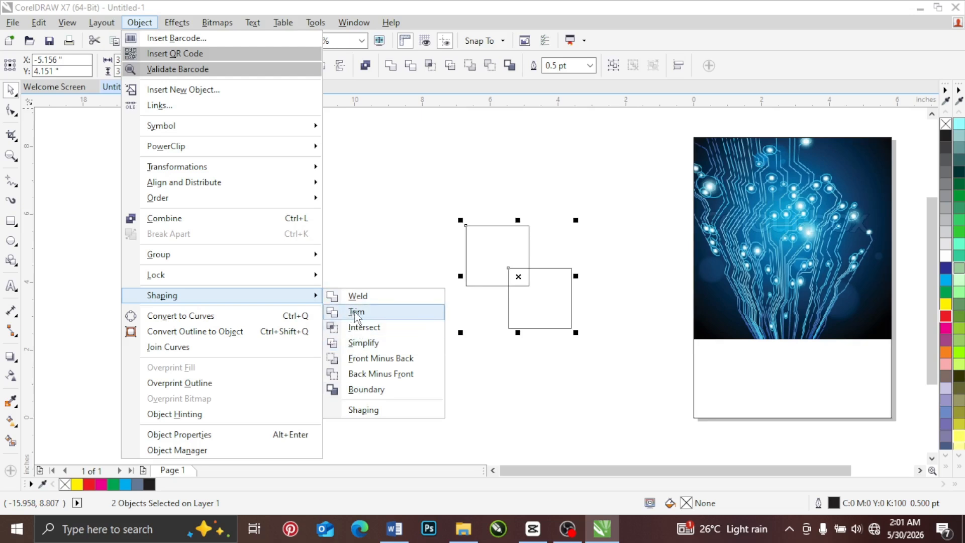
{"action": "left_click", "coordinate": [427, 190]}
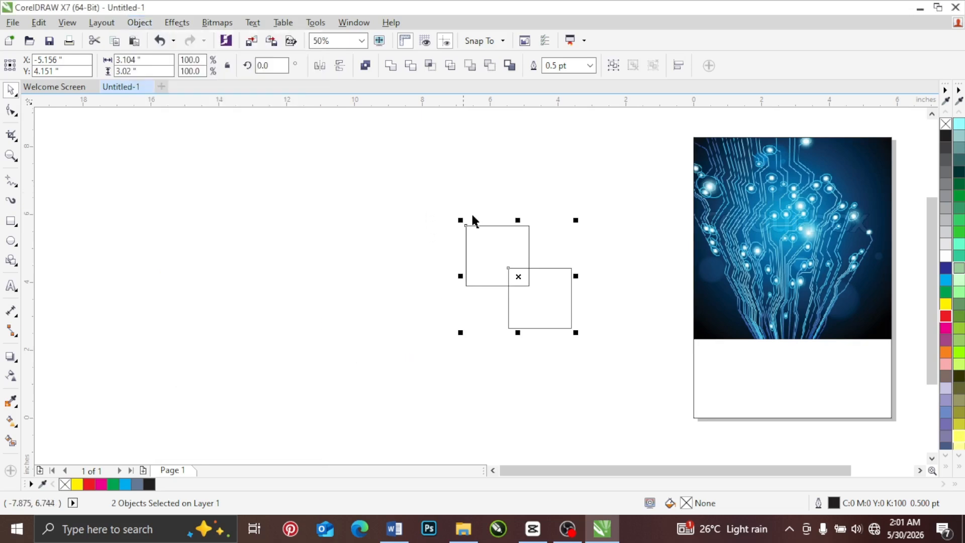
Step: Fill the upper-left rectangle with red and the overlapping lower-right rectangle with green
{"action": "left_click", "coordinate": [510, 223]}
{"action": "left_click", "coordinate": [510, 227]}
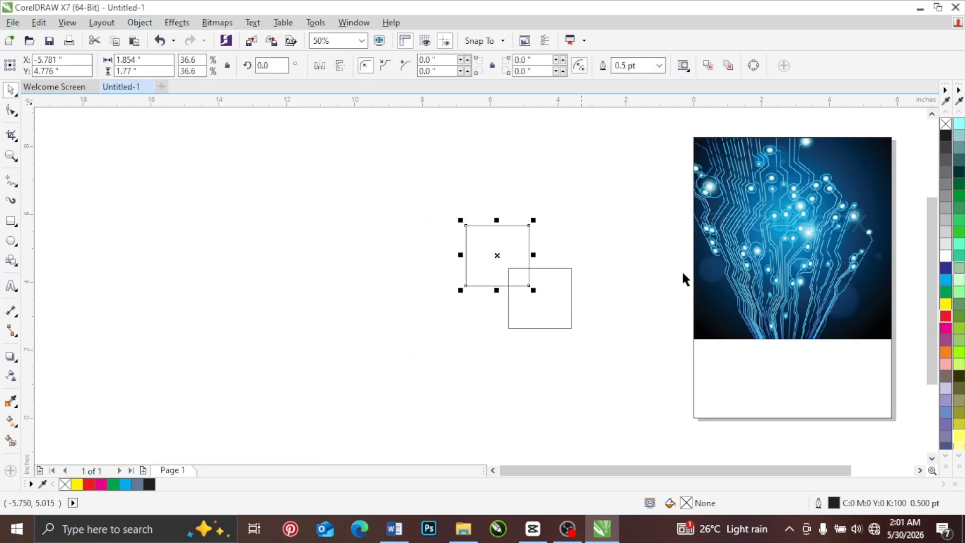
{"action": "left_click", "coordinate": [945, 315]}
{"action": "left_click", "coordinate": [509, 308]}
{"action": "left_click", "coordinate": [945, 291]}
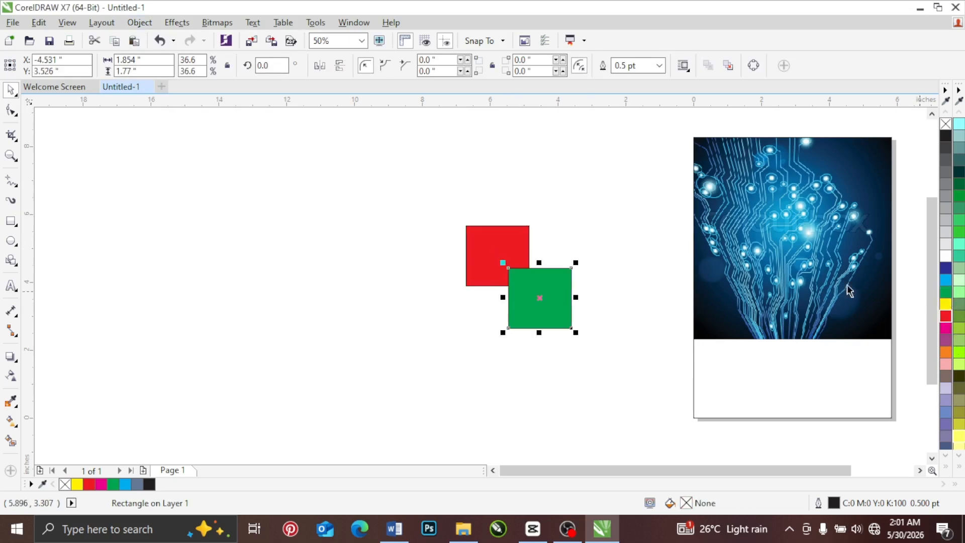
Step: Move the green rectangle up and to the left so it covers more of the red rectangle's lower right corner
{"action": "scroll", "coordinate": [505, 242], "scroll_direction": "up", "scroll_amount": 1}
{"action": "left_click_drag", "start_coordinate": [564, 349], "coordinate": [565, 306]}
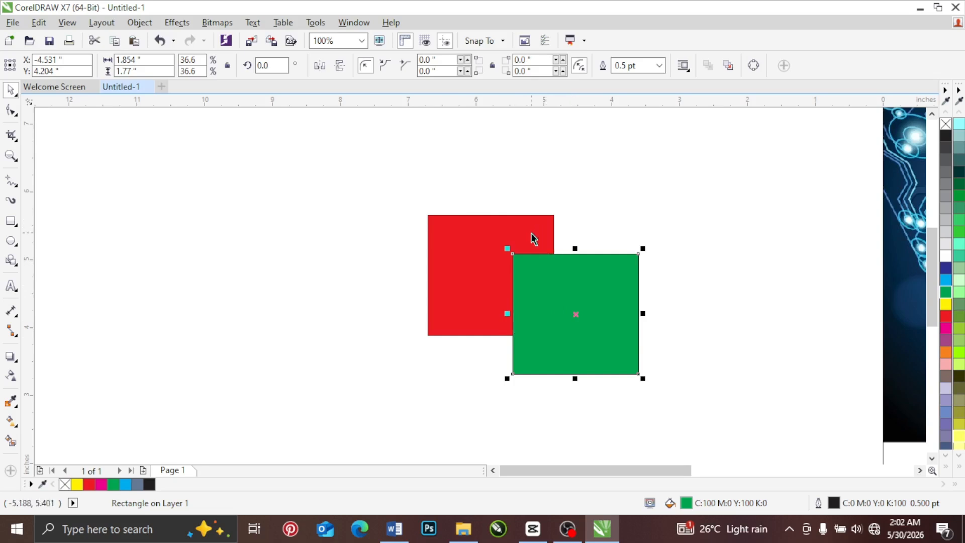
{"action": "left_click_drag", "start_coordinate": [562, 291], "coordinate": [541, 285]}
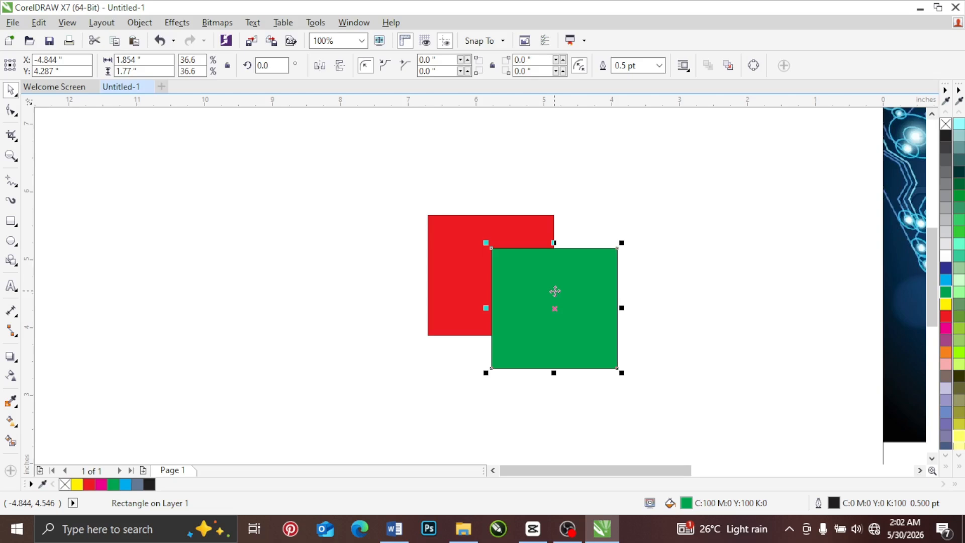
Step: Trim the red rectangle with the green one and move the green rectangle away to the right
{"action": "left_click", "coordinate": [447, 234], "text": "shift"}
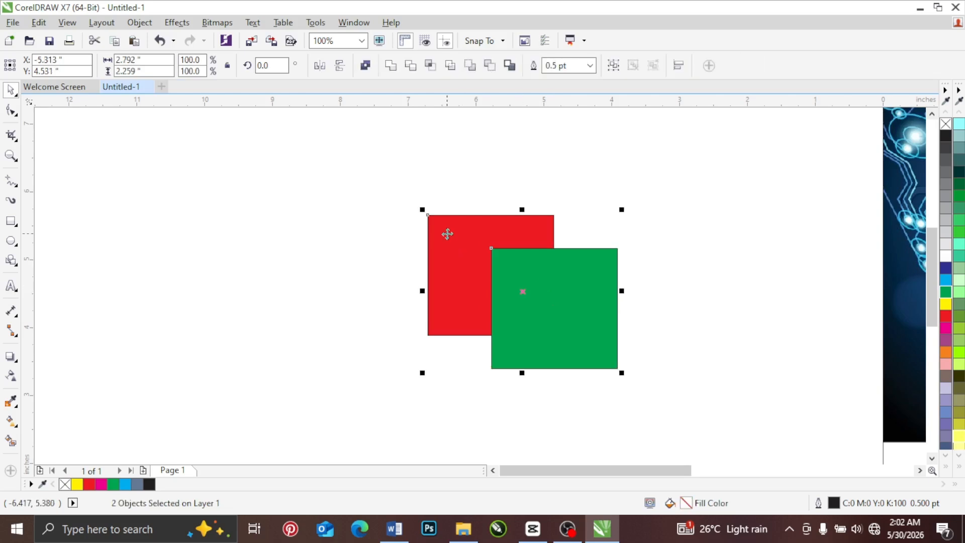
{"action": "left_click", "coordinate": [410, 67]}
{"action": "left_click", "coordinate": [465, 150]}
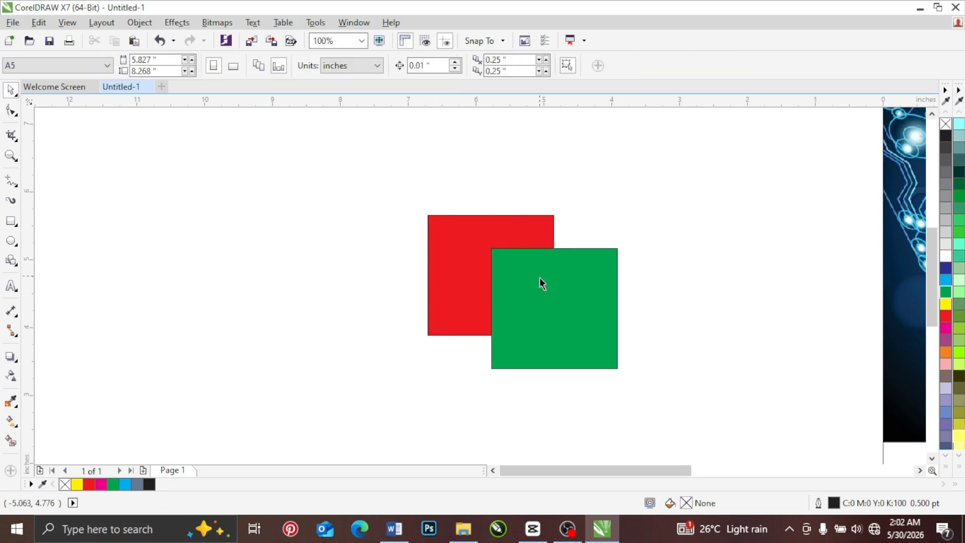
{"action": "left_click_drag", "start_coordinate": [538, 284], "coordinate": [683, 303]}
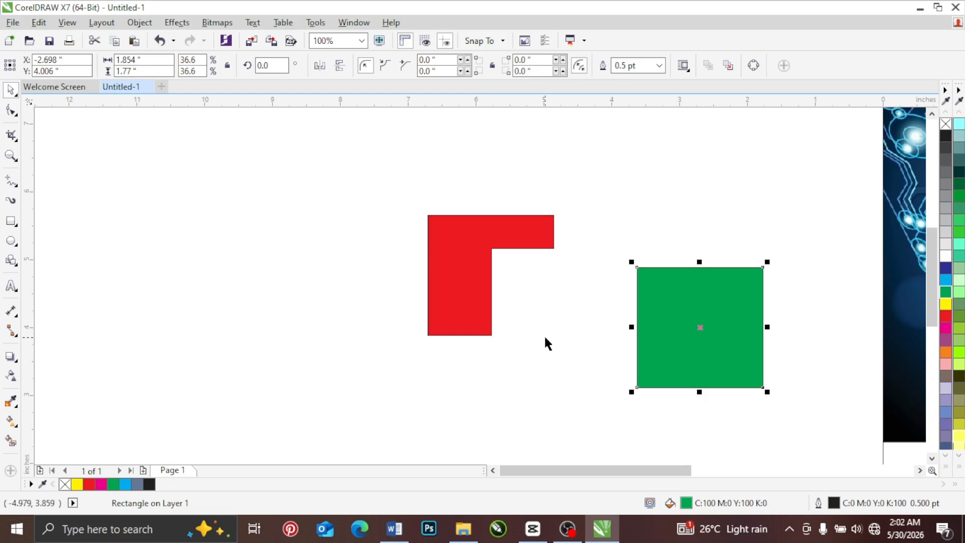
Step: Undo the green rectangle's move and the trim of the red rectangle
{"action": "key", "text": "ctrl+z"}
{"action": "key", "text": "ctrl+z"}
{"action": "left_click", "coordinate": [560, 198]}
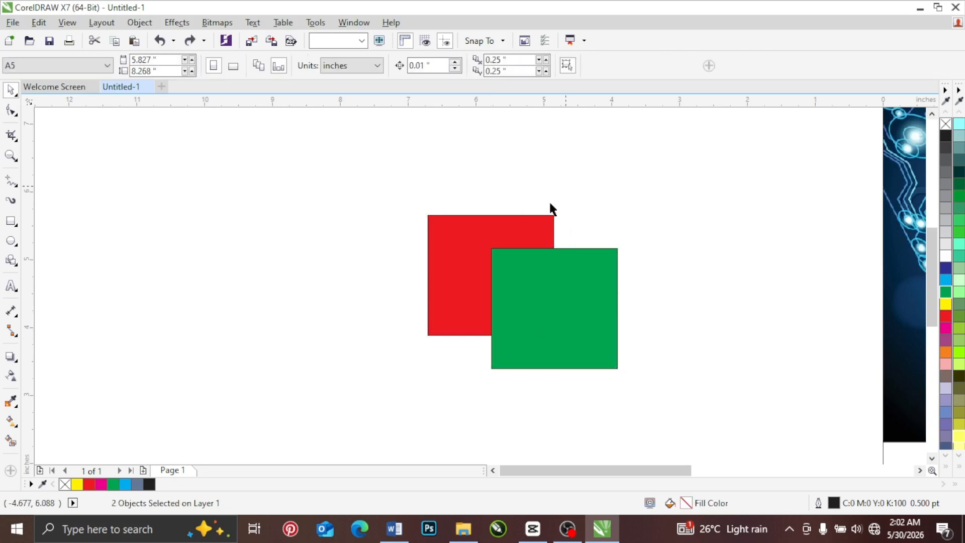
Step: Nudge the green rectangle slightly down and trim it using the red rectangle as the cutting shape
{"action": "mouse_move", "coordinate": [534, 292]}
{"action": "left_mouse_down"}
{"action": "mouse_move", "coordinate": [599, 335]}
{"action": "mouse_move", "coordinate": [534, 297]}
{"action": "left_mouse_up"}
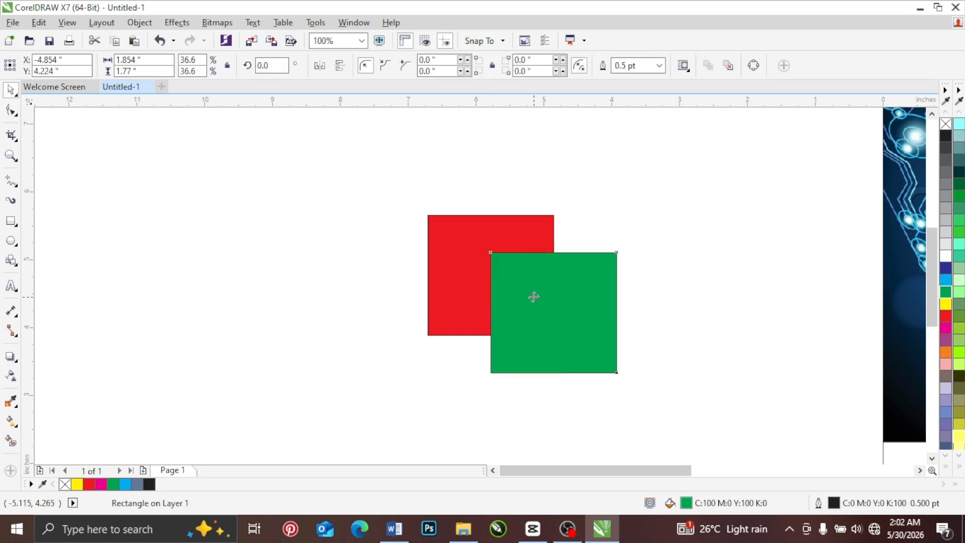
{"action": "left_click", "coordinate": [446, 234]}
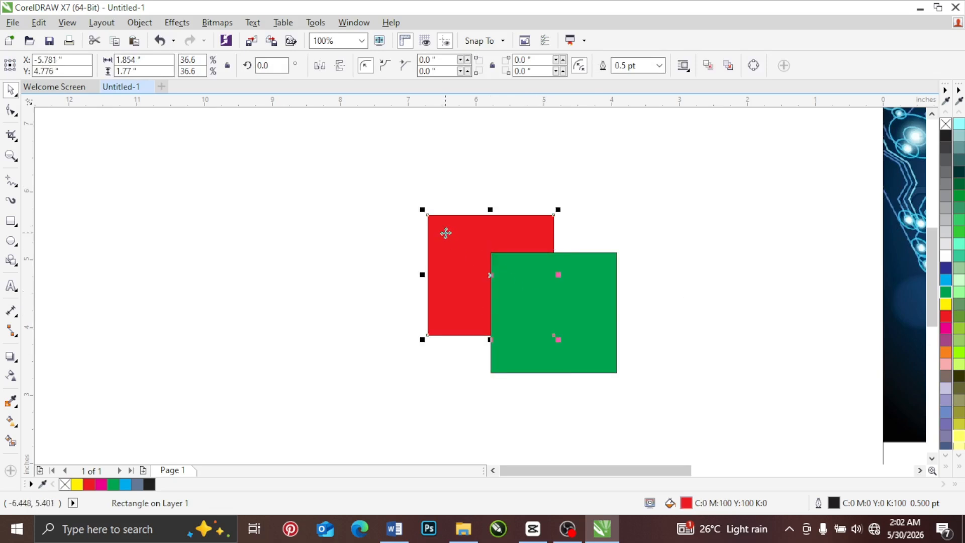
{"action": "left_click", "coordinate": [596, 290], "text": "shift"}
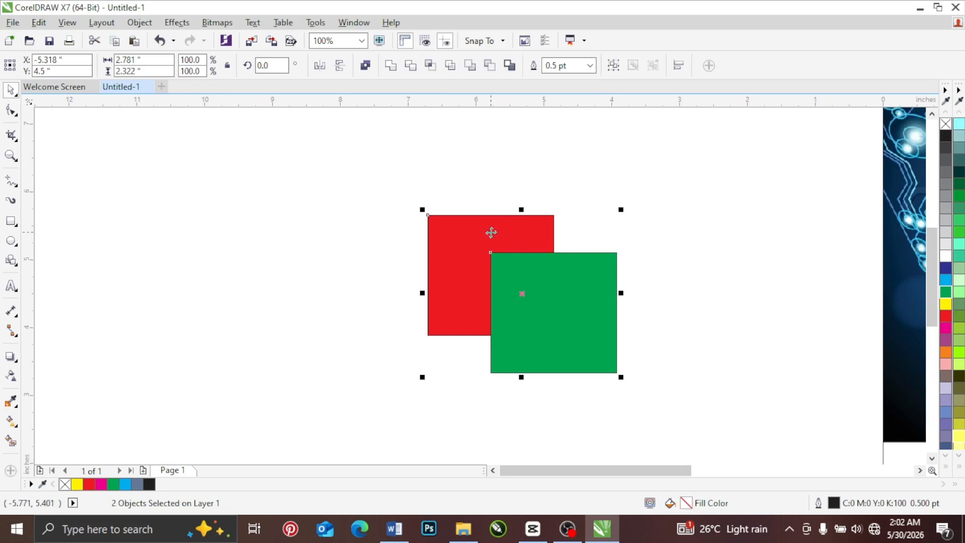
{"action": "left_click", "coordinate": [409, 65]}
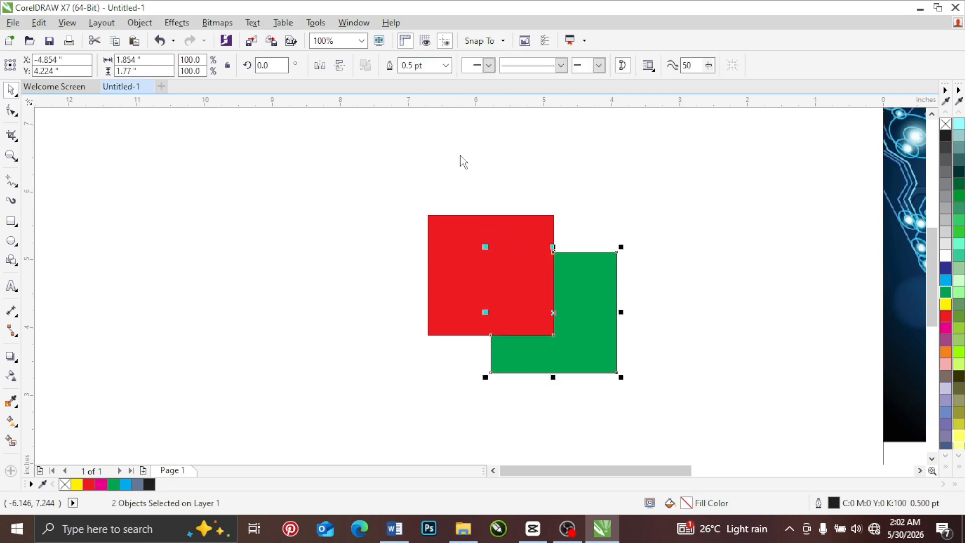
{"action": "left_click", "coordinate": [491, 183]}
Step: Separate the red rectangle from the trimmed green piece, and reposition both so the green L-shape overlaps the red rectangle's lower part
{"action": "left_click_drag", "start_coordinate": [448, 261], "coordinate": [368, 245]}
{"action": "left_click_drag", "start_coordinate": [587, 294], "coordinate": [541, 278]}
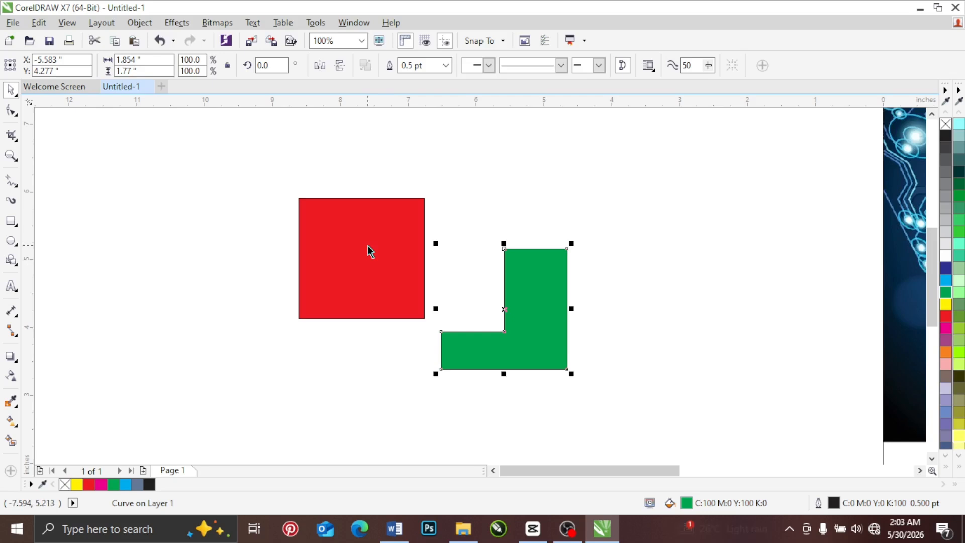
{"action": "left_click_drag", "start_coordinate": [369, 246], "coordinate": [522, 238]}
{"action": "left_click_drag", "start_coordinate": [536, 292], "coordinate": [510, 288]}
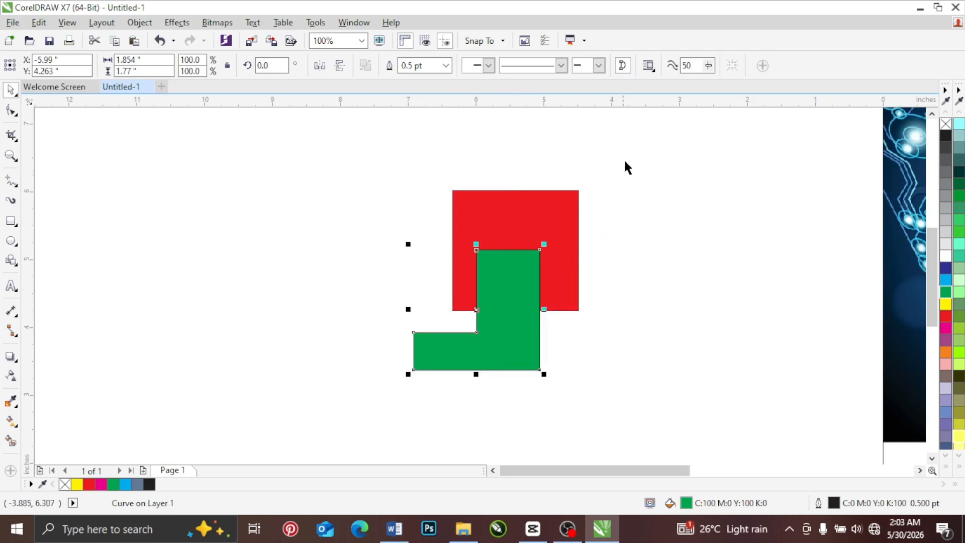
Step: Trim the red rectangle with the green L-shape and shift the green shape right to expose the cut
{"action": "left_click_drag", "start_coordinate": [627, 154], "coordinate": [368, 400]}
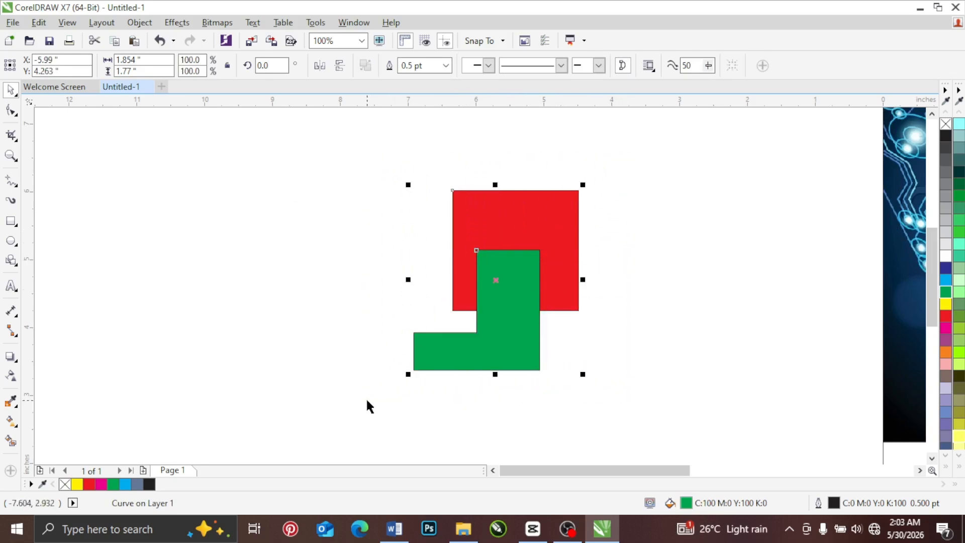
{"action": "left_click", "coordinate": [644, 168]}
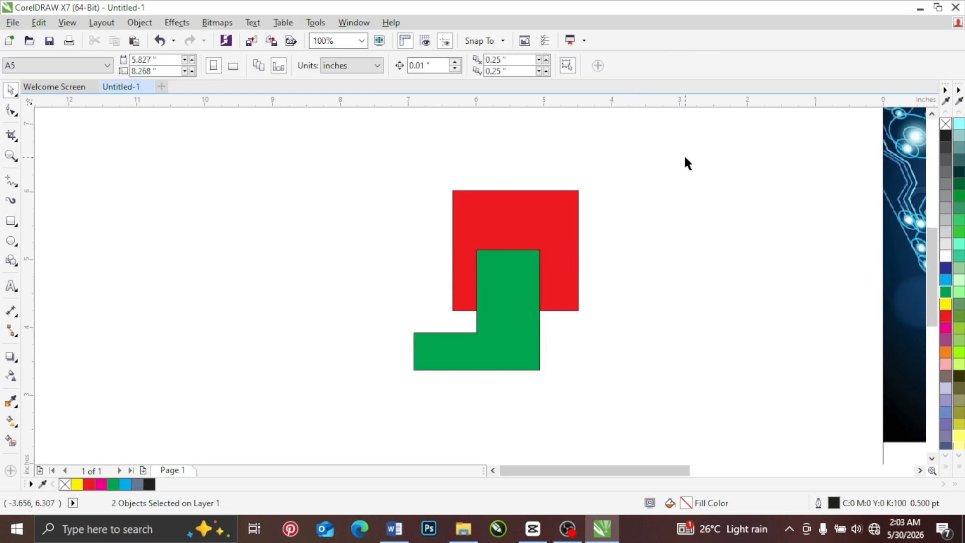
{"action": "left_click_drag", "start_coordinate": [355, 405], "coordinate": [353, 405]}
{"action": "left_click_drag", "start_coordinate": [377, 142], "coordinate": [622, 428]}
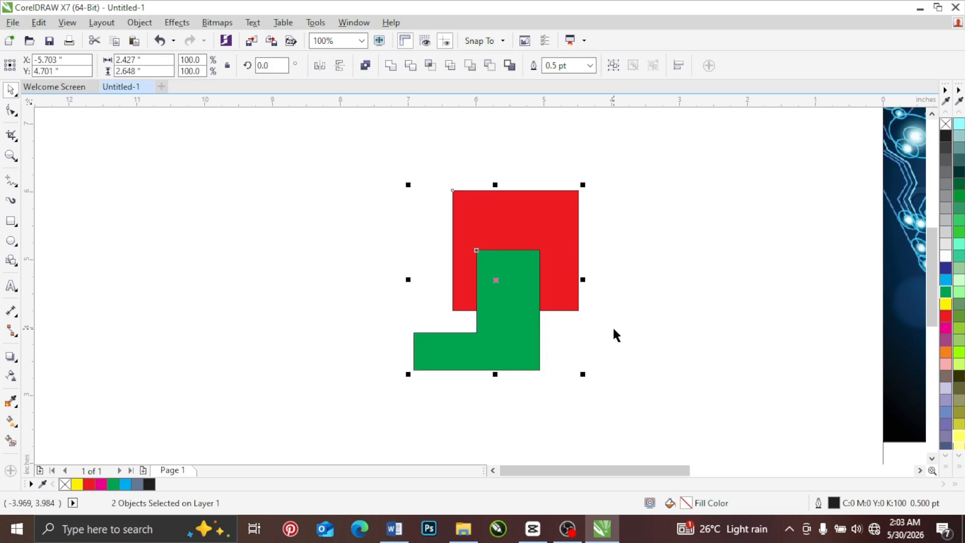
{"action": "left_click", "coordinate": [410, 66]}
{"action": "left_click", "coordinate": [483, 155]}
{"action": "left_click_drag", "start_coordinate": [507, 312], "coordinate": [552, 315]}
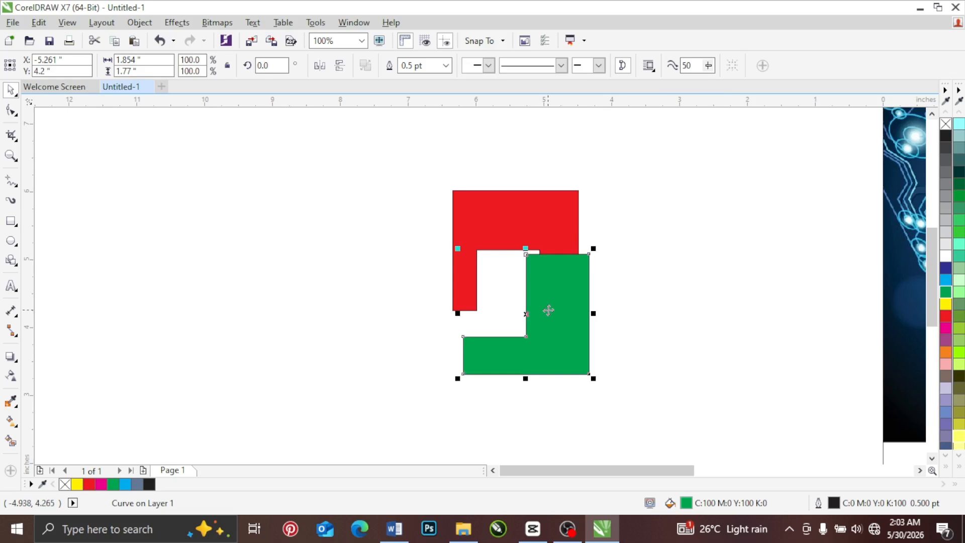
Step: Move the green L-shape slightly up so it overlaps more of the notched red shape
{"action": "left_click", "coordinate": [596, 220]}
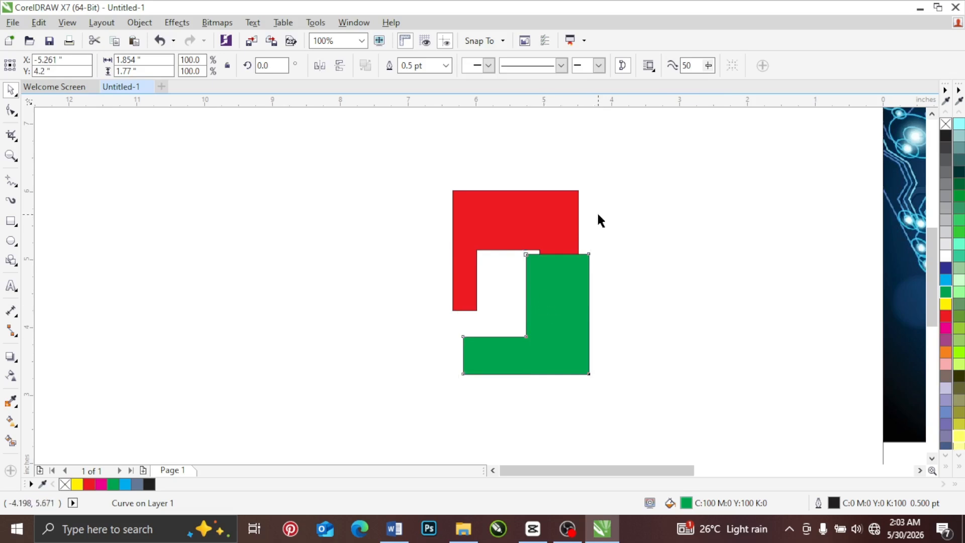
{"action": "left_click", "coordinate": [548, 229]}
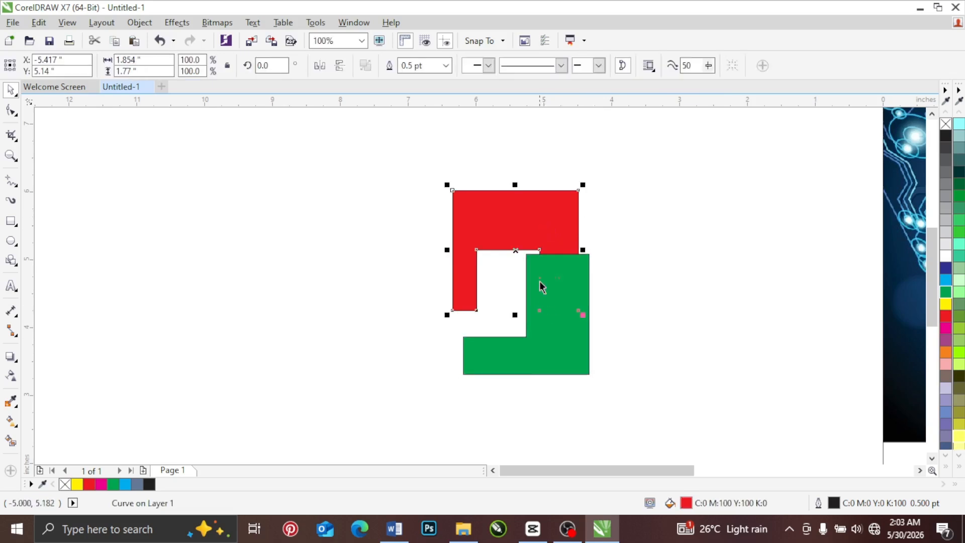
{"action": "left_click", "coordinate": [606, 253]}
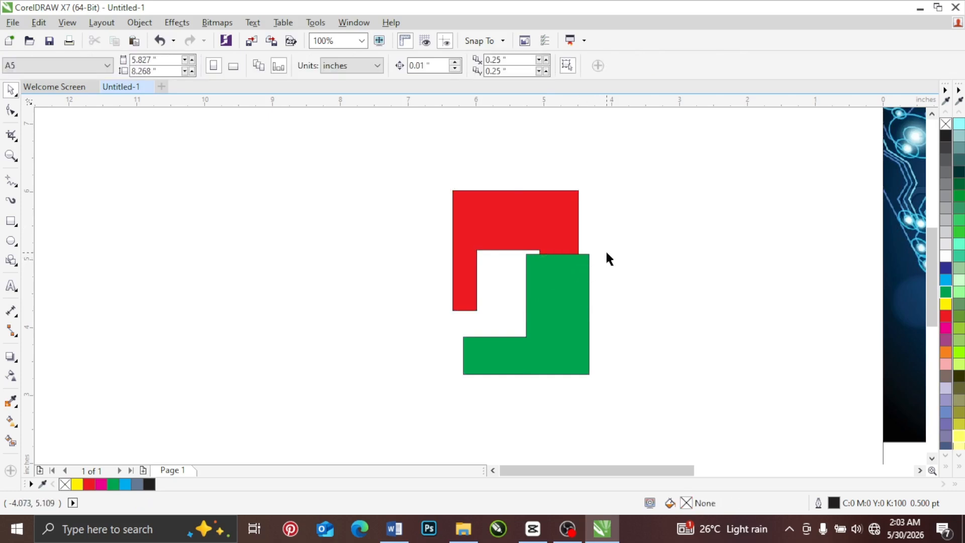
{"action": "left_click", "coordinate": [553, 281]}
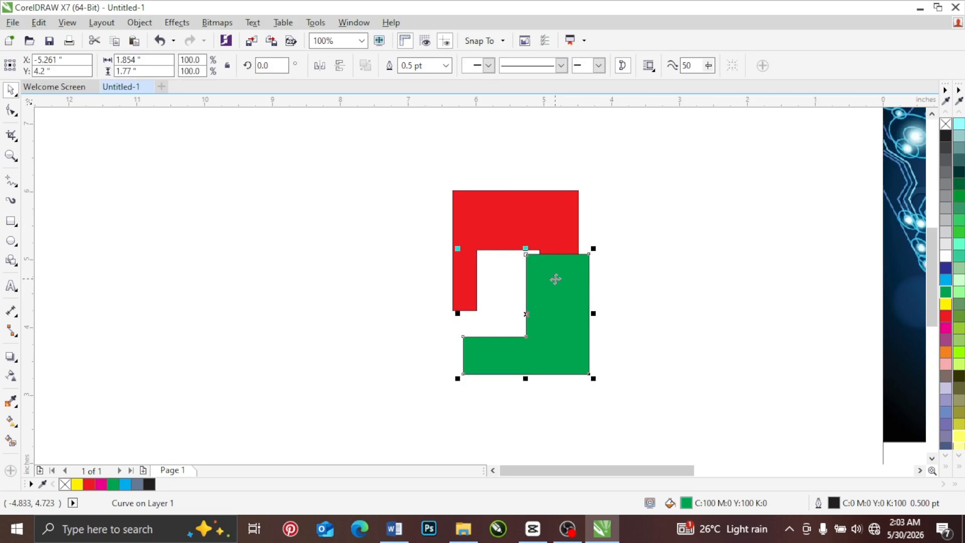
{"action": "right_click", "coordinate": [555, 279]}
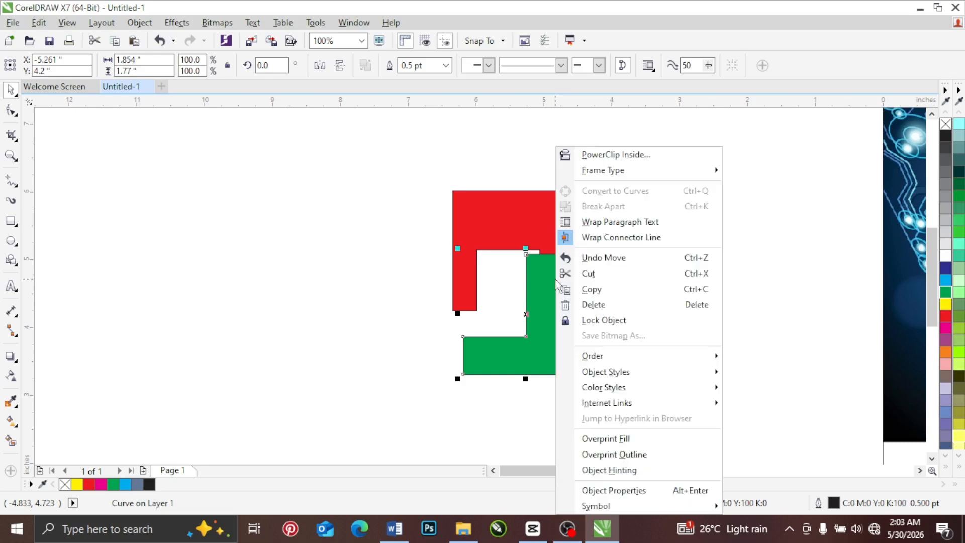
{"action": "left_click", "coordinate": [524, 174]}
{"action": "left_click_drag", "start_coordinate": [551, 286], "coordinate": [554, 268]}
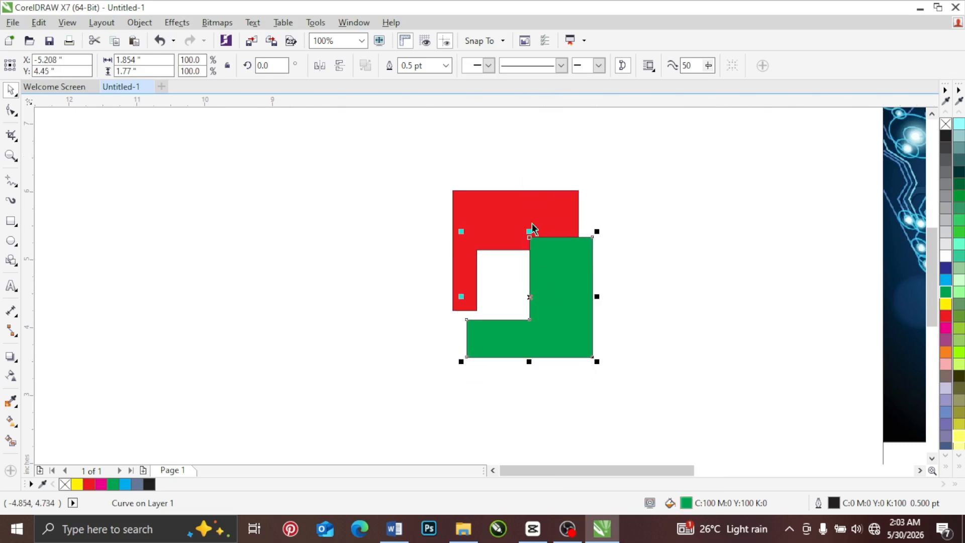
Step: Place the green L-shape behind the notched red shape
{"action": "right_click", "coordinate": [548, 271]}
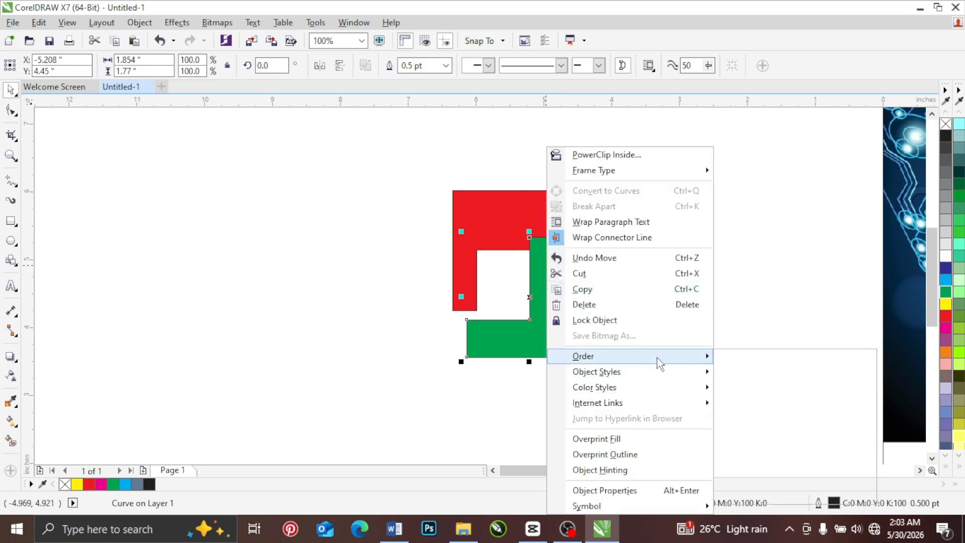
{"action": "mouse_move", "coordinate": [657, 357]}
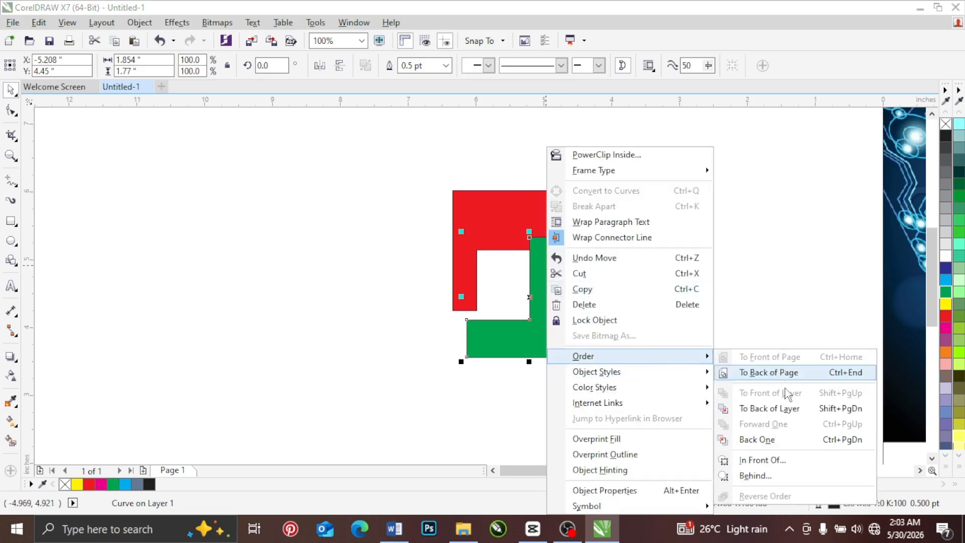
{"action": "left_click", "coordinate": [755, 476]}
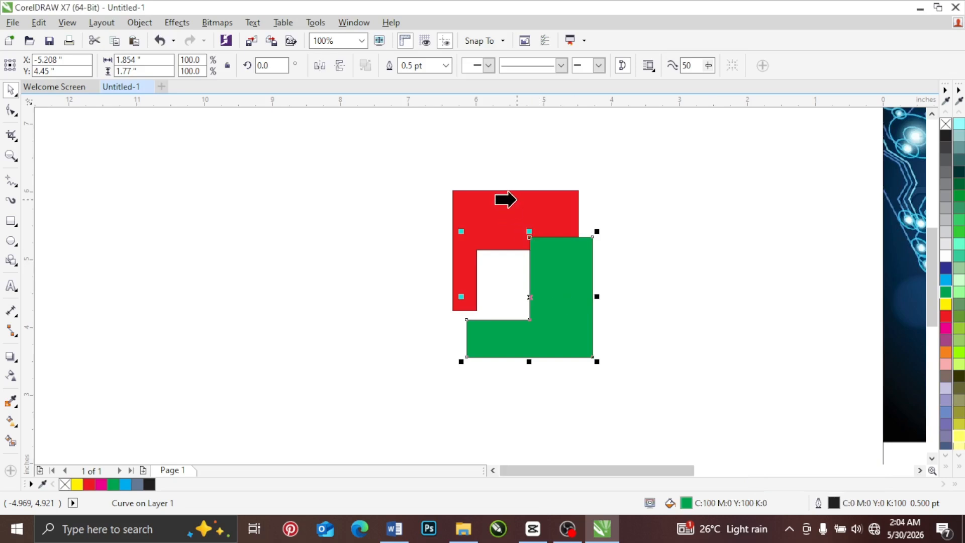
{"action": "left_click", "coordinate": [515, 200]}
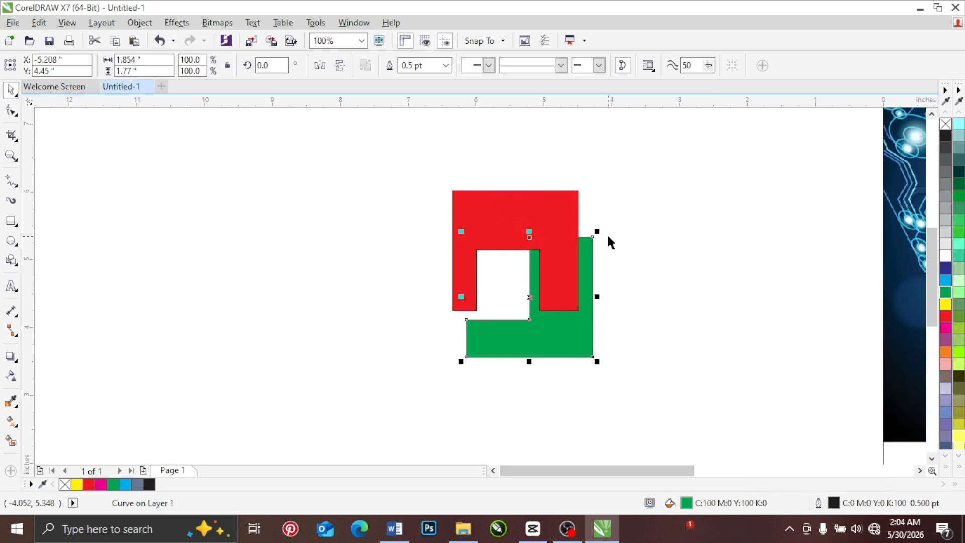
{"action": "left_click", "coordinate": [616, 174]}
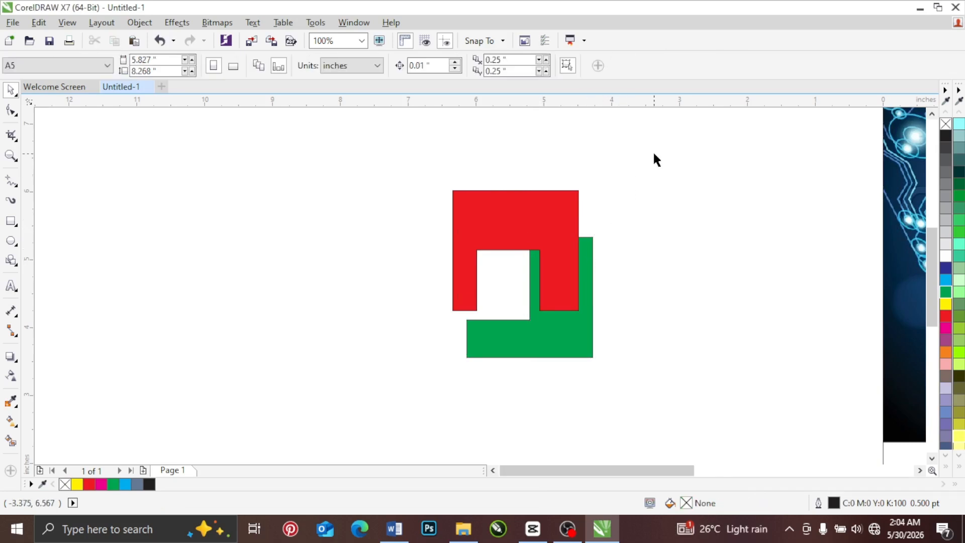
Step: Select the red and green shapes and review the Shaping commands, including Intersect, without applying any
{"action": "left_click_drag", "start_coordinate": [481, 340], "coordinate": [409, 405]}
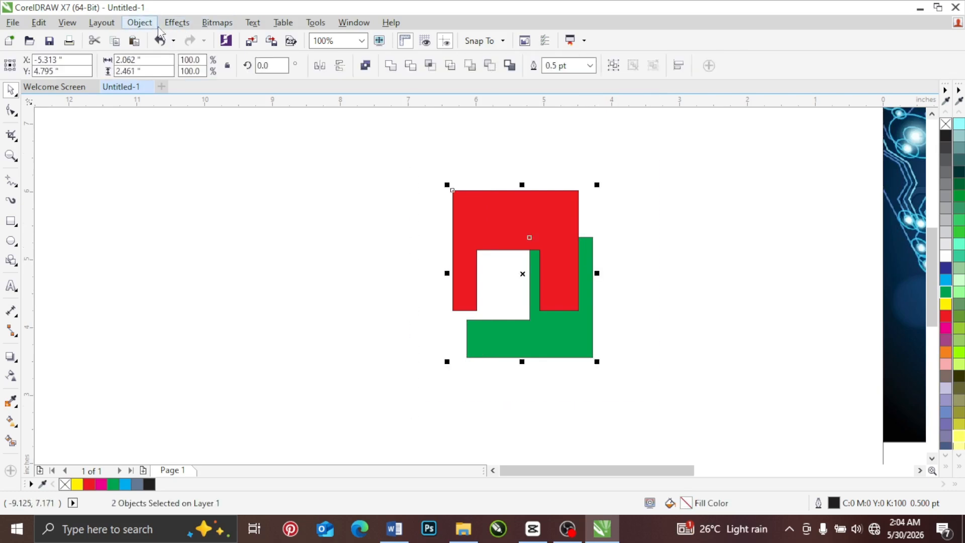
{"action": "left_click", "coordinate": [140, 23]}
{"action": "mouse_move", "coordinate": [279, 287]}
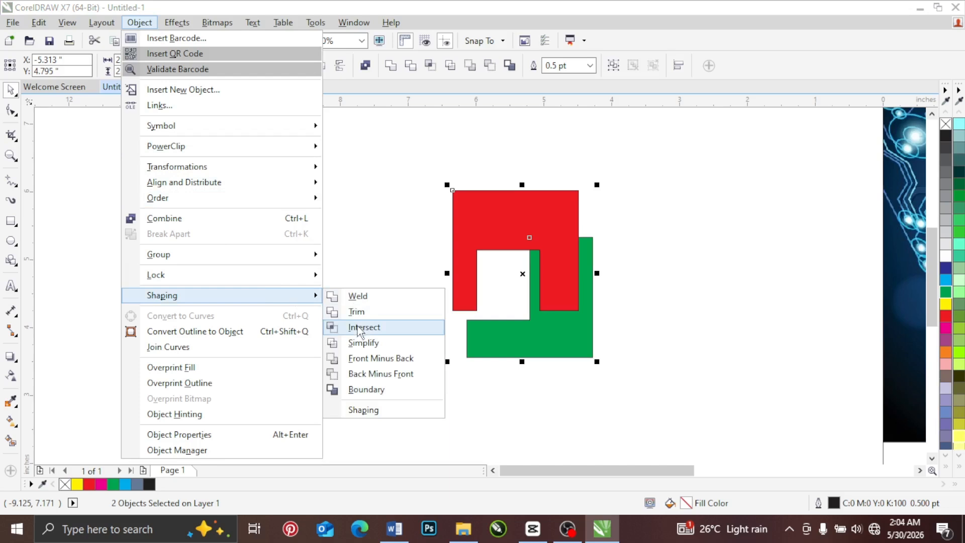
{"action": "left_click", "coordinate": [638, 182]}
{"action": "left_click", "coordinate": [638, 182]}
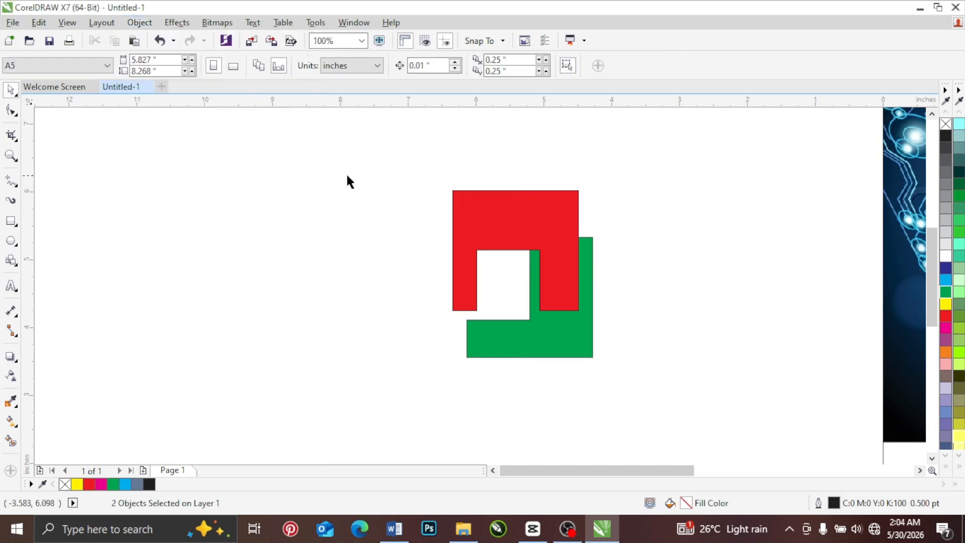
Step: Shift the notched red shape left over the green L-shape and remove its fill so only the outline remains
{"action": "left_click_drag", "start_coordinate": [500, 218], "coordinate": [473, 216]}
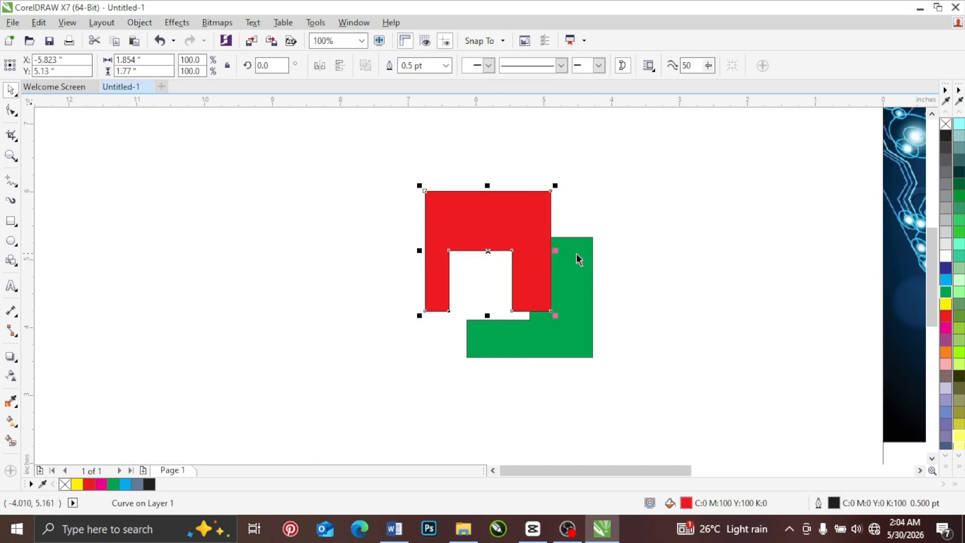
{"action": "left_click", "coordinate": [944, 126]}
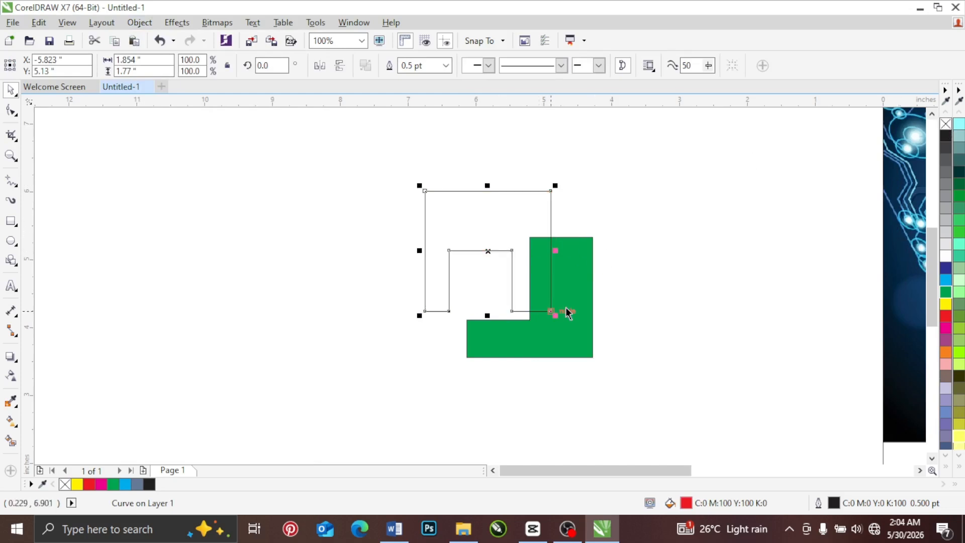
{"action": "left_click", "coordinate": [578, 304]}
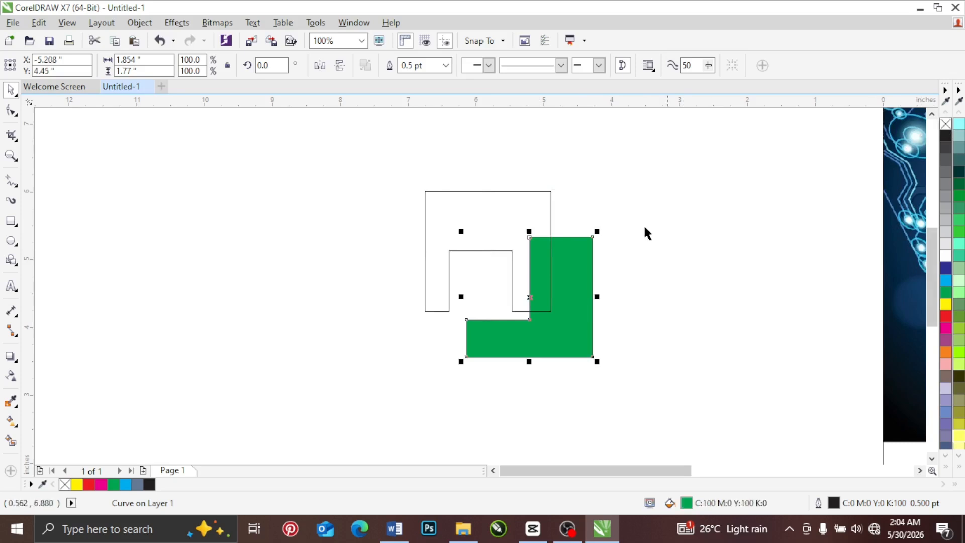
{"action": "left_click", "coordinate": [626, 229]}
{"action": "left_click_drag", "start_coordinate": [536, 209], "coordinate": [538, 213]}
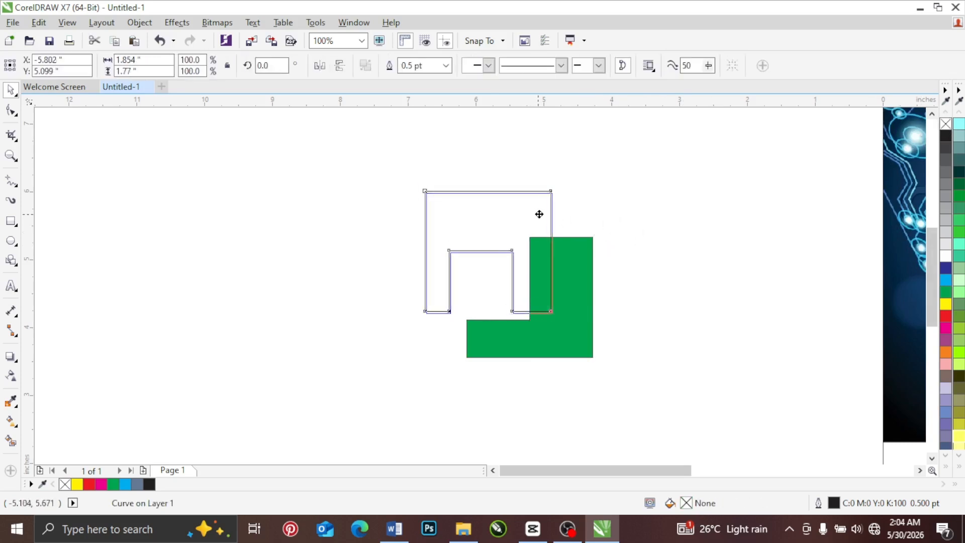
{"action": "left_click", "coordinate": [579, 263]}
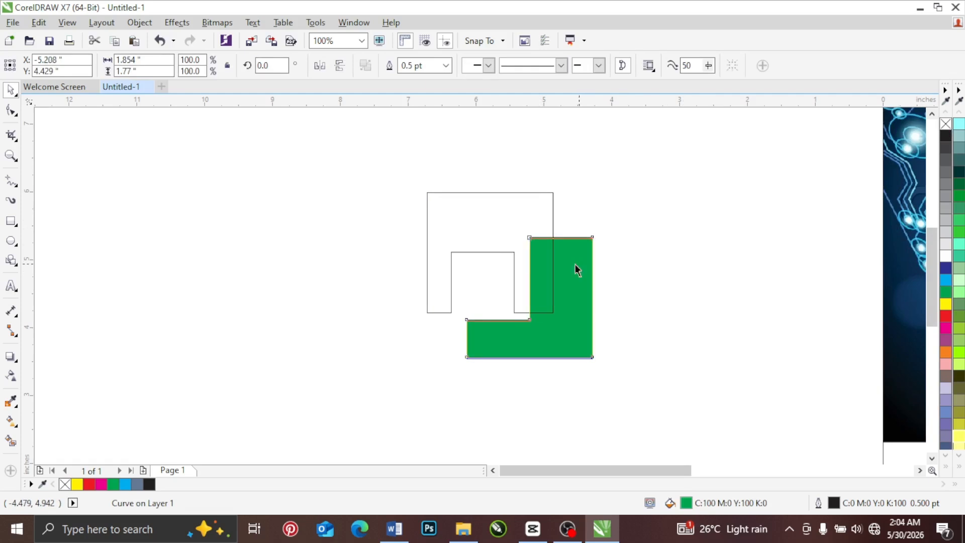
{"action": "left_click", "coordinate": [529, 215]}
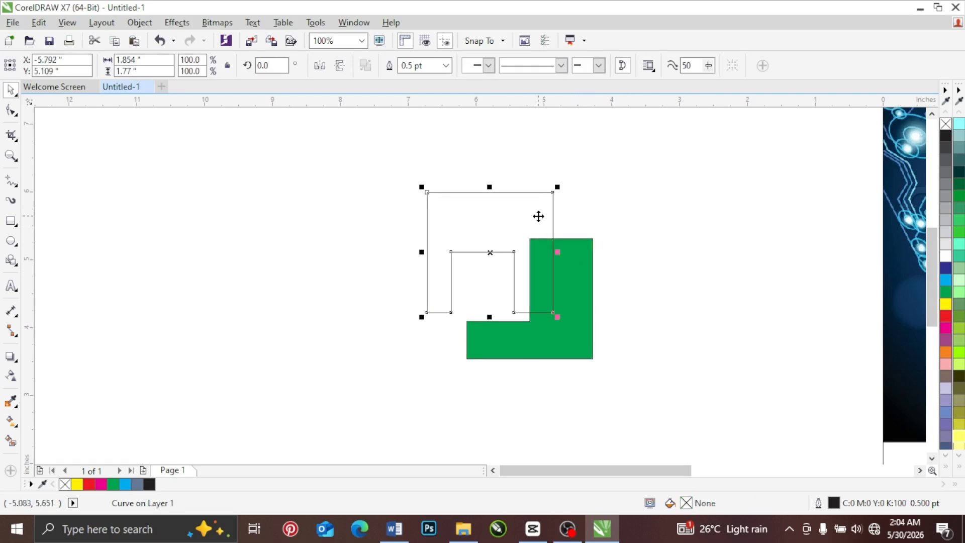
Step: Create a Smart Fill object where the outlined shape and green L-shape overlap, and delete that fill object
{"action": "left_click", "coordinate": [579, 273]}
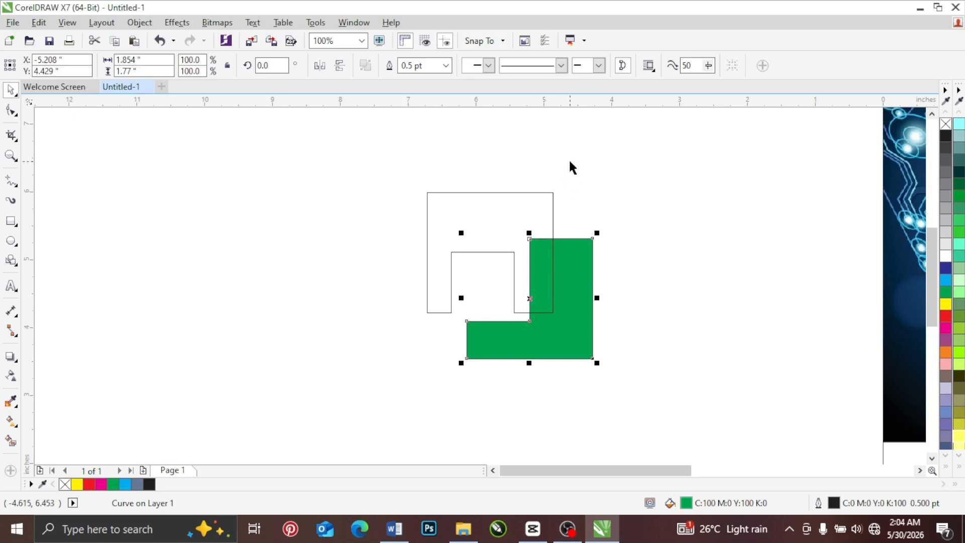
{"action": "left_click", "coordinate": [11, 442]}
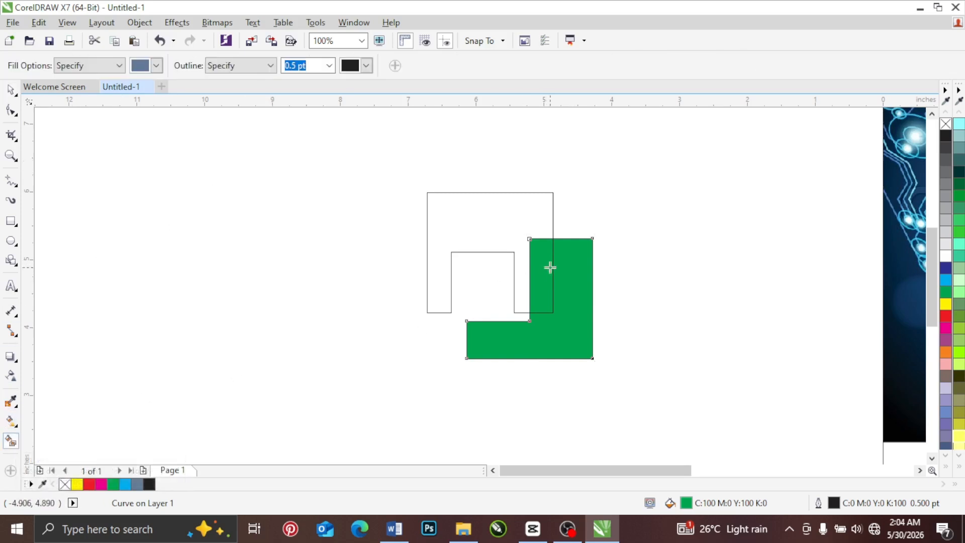
{"action": "key", "text": "space"}
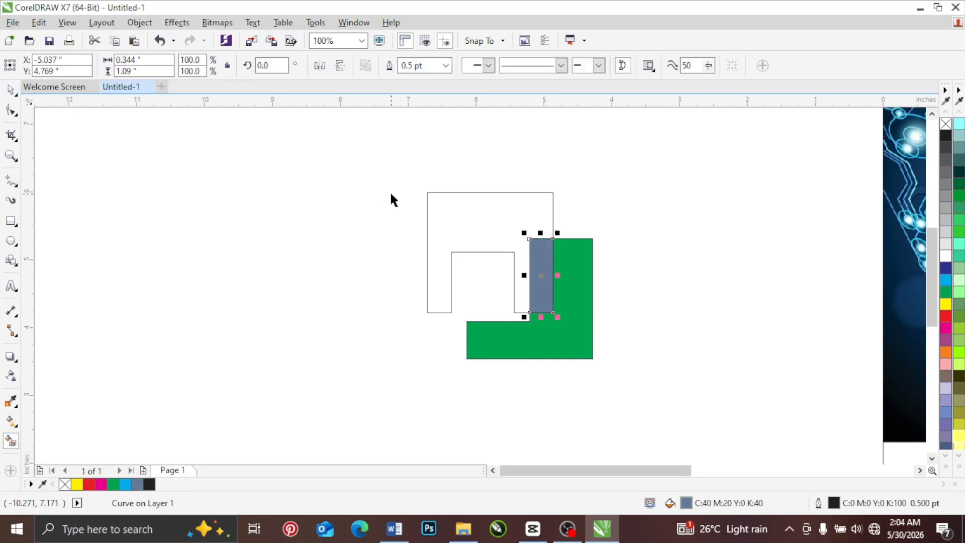
{"action": "key", "text": "Delete"}
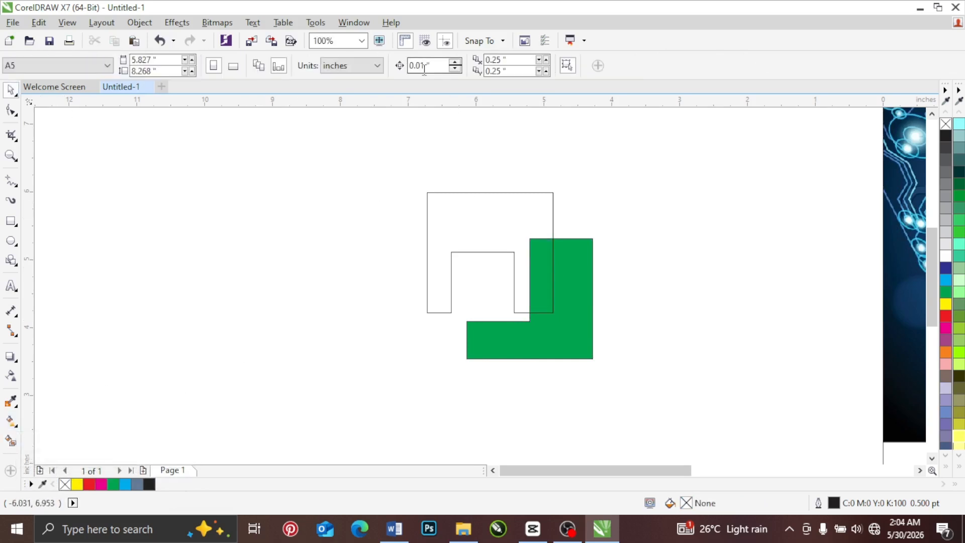
Step: Intersect the notched outline shape with the green L-shape to create a separate object from their overlap
{"action": "left_click", "coordinate": [477, 207]}
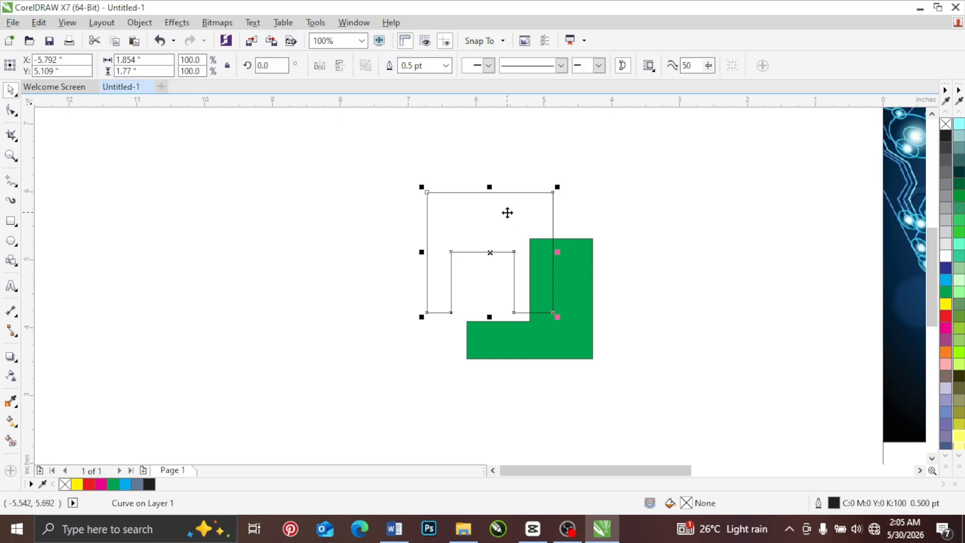
{"action": "left_click", "coordinate": [581, 273], "text": "shift"}
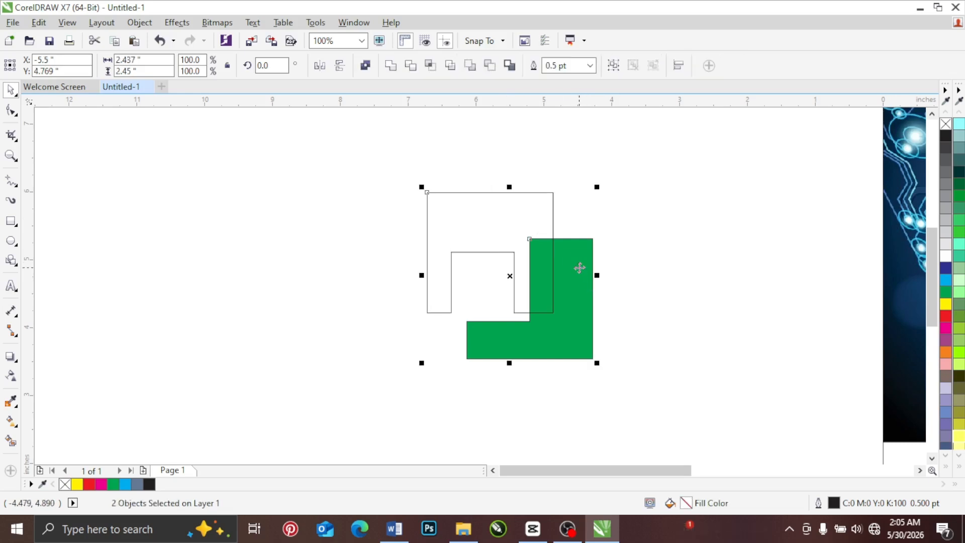
{"action": "left_click", "coordinate": [429, 67]}
{"action": "left_click", "coordinate": [593, 201]}
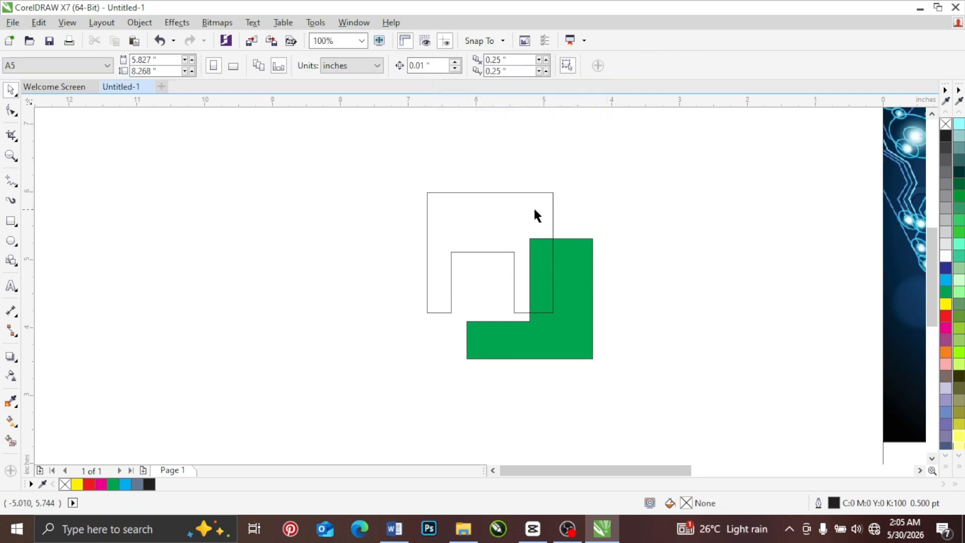
Step: Spread the notched outline, the green L-shape and the small intersected rectangle apart so each piece stands alone
{"action": "left_click", "coordinate": [513, 209]}
{"action": "left_click_drag", "start_coordinate": [512, 208], "coordinate": [390, 194]}
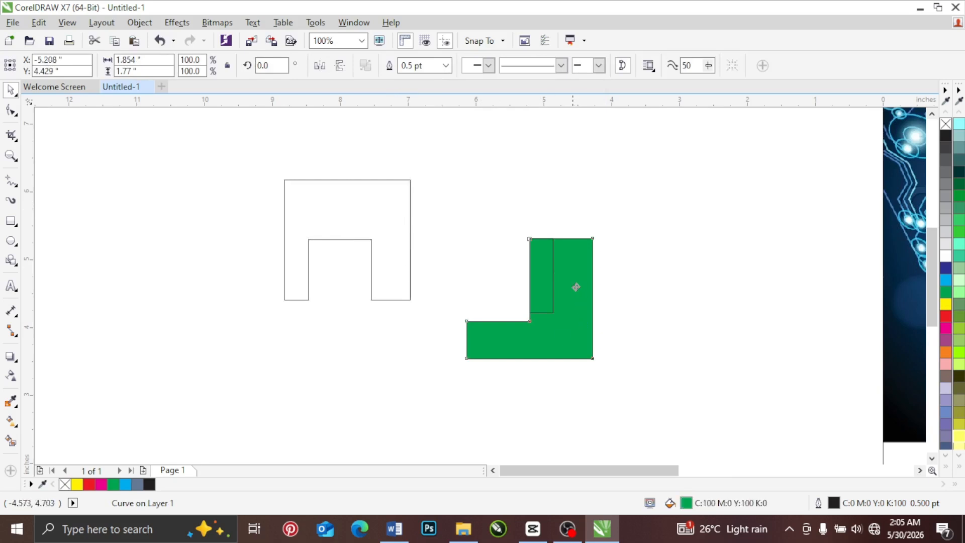
{"action": "left_click_drag", "start_coordinate": [575, 284], "coordinate": [686, 341]}
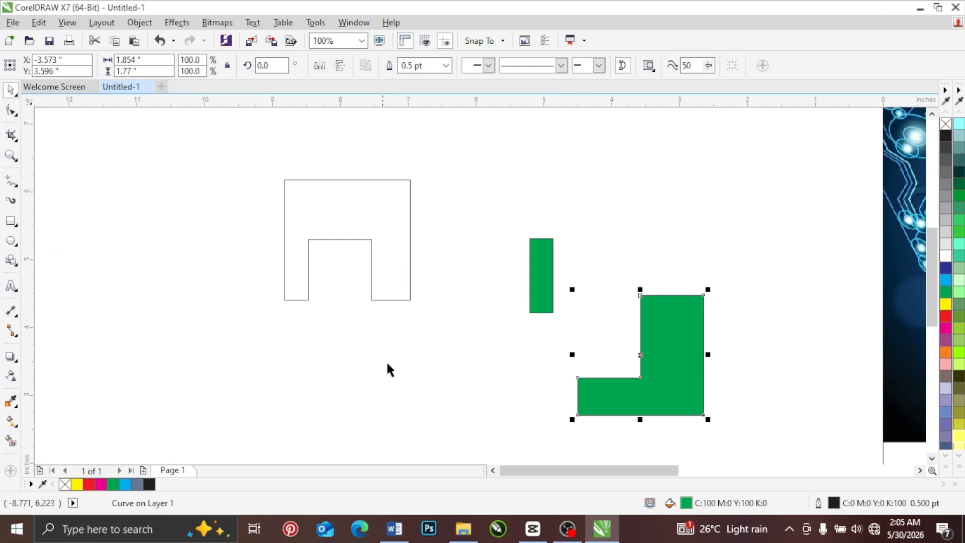
{"action": "left_click_drag", "start_coordinate": [534, 268], "coordinate": [698, 192]}
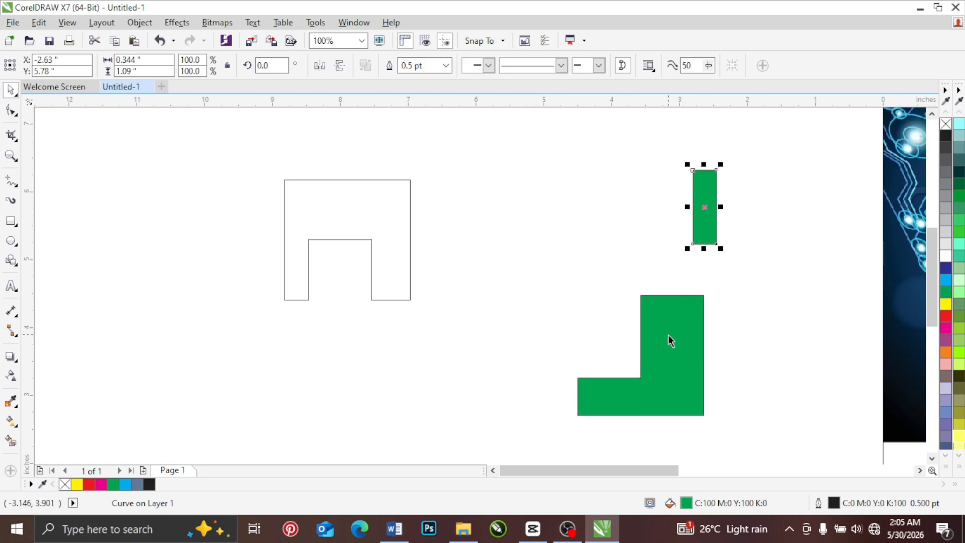
{"action": "left_click_drag", "start_coordinate": [668, 335], "coordinate": [493, 277]}
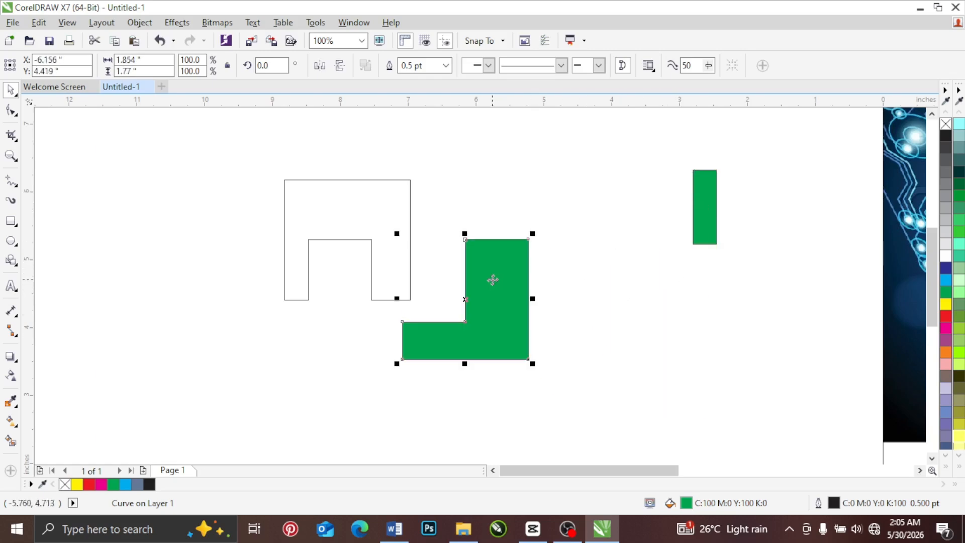
Step: Copy the 7dfpGsp-michael-jackson-hd-wallpaper image from the Dark Background folder in File Explorer and paste it into the CorelDRAW document
{"action": "left_click", "coordinate": [463, 529]}
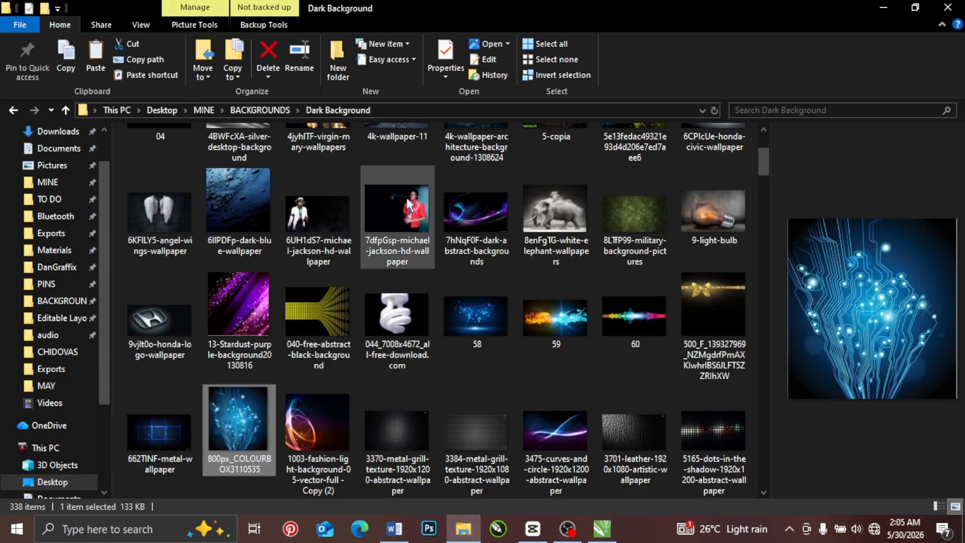
{"action": "left_click", "coordinate": [415, 206]}
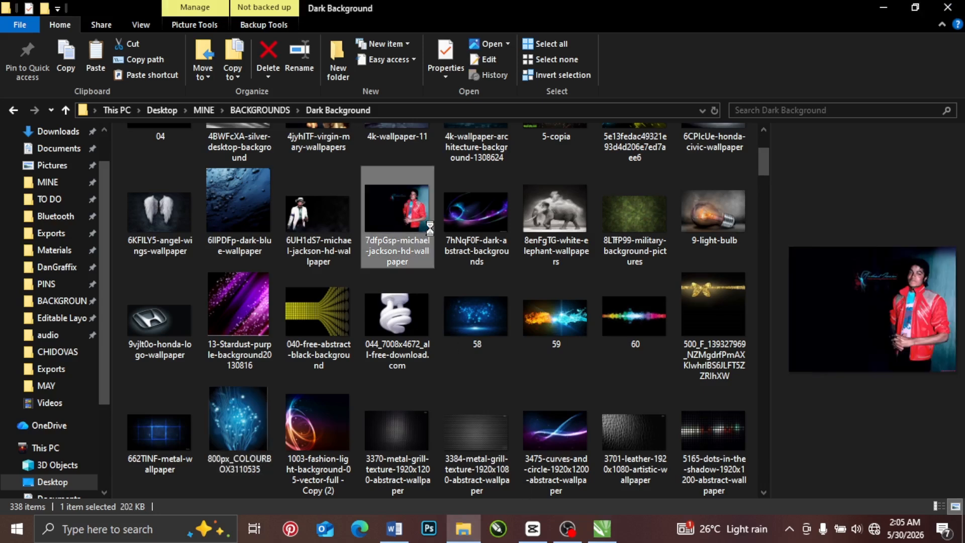
{"action": "right_click", "coordinate": [415, 206]}
{"action": "left_click", "coordinate": [459, 430]}
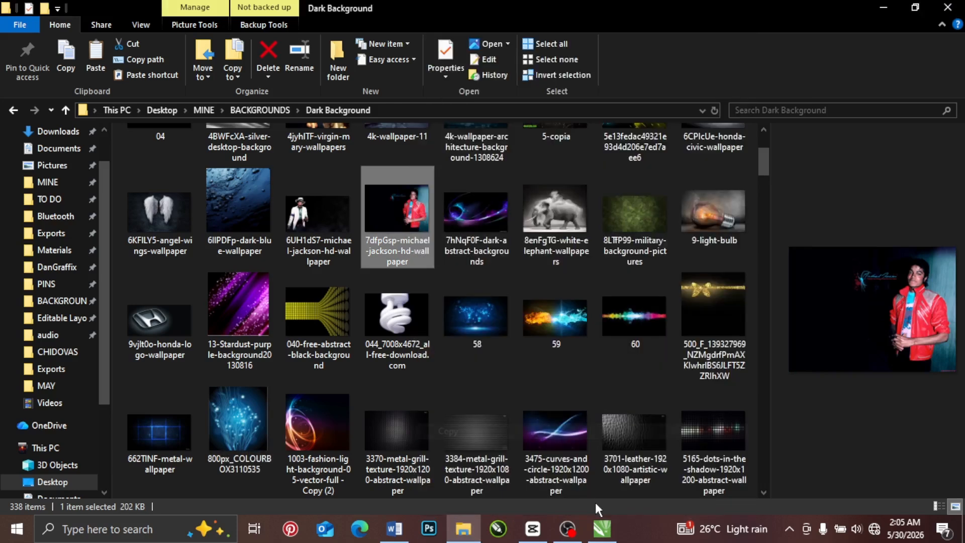
{"action": "left_click", "coordinate": [600, 528]}
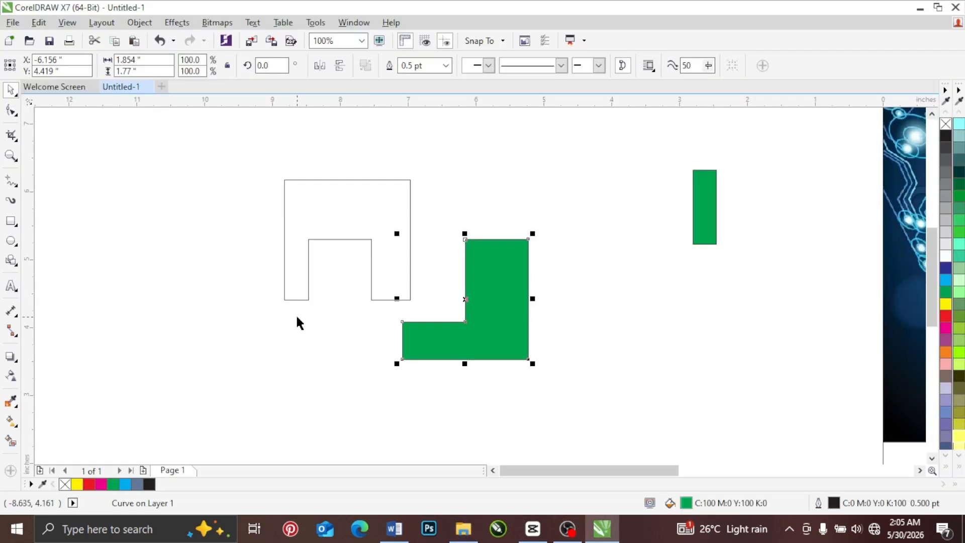
{"action": "right_click", "coordinate": [296, 313]}
{"action": "left_click", "coordinate": [333, 409]}
Step: Scale the pasted image to about 27.5% and place it between the green L-shape and the page
{"action": "scroll", "coordinate": [644, 282], "scroll_direction": "down", "scroll_amount": 5}
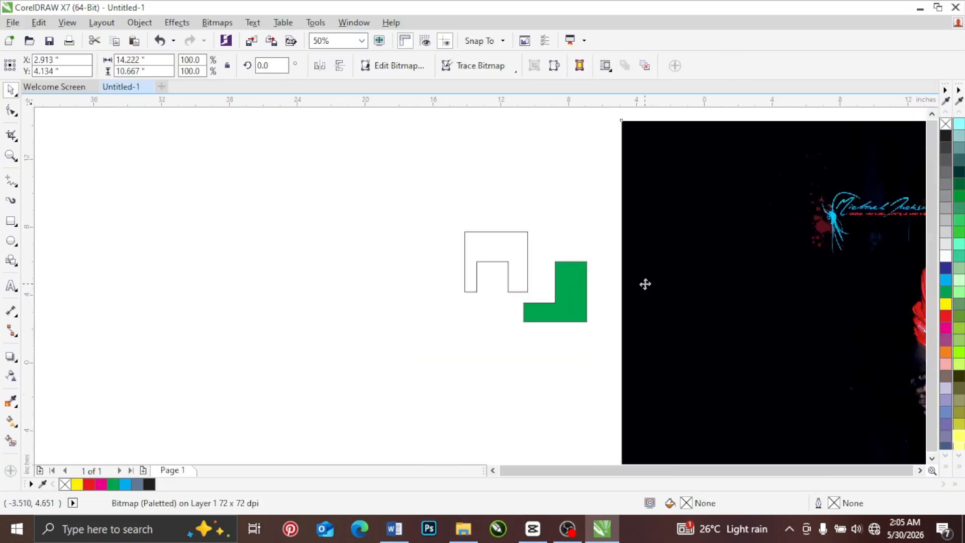
{"action": "left_click_drag", "start_coordinate": [764, 241], "coordinate": [645, 297]}
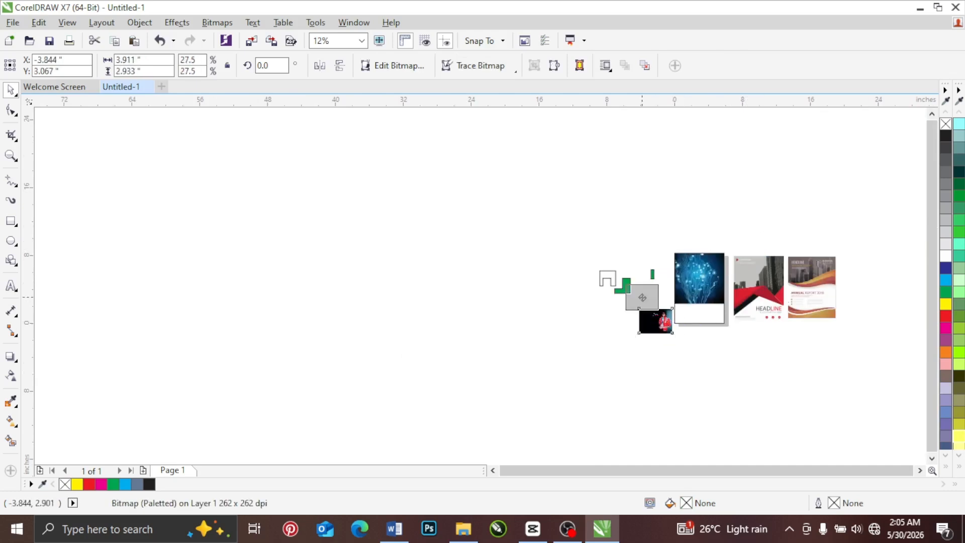
{"action": "scroll", "coordinate": [645, 297], "scroll_direction": "up", "scroll_amount": 4}
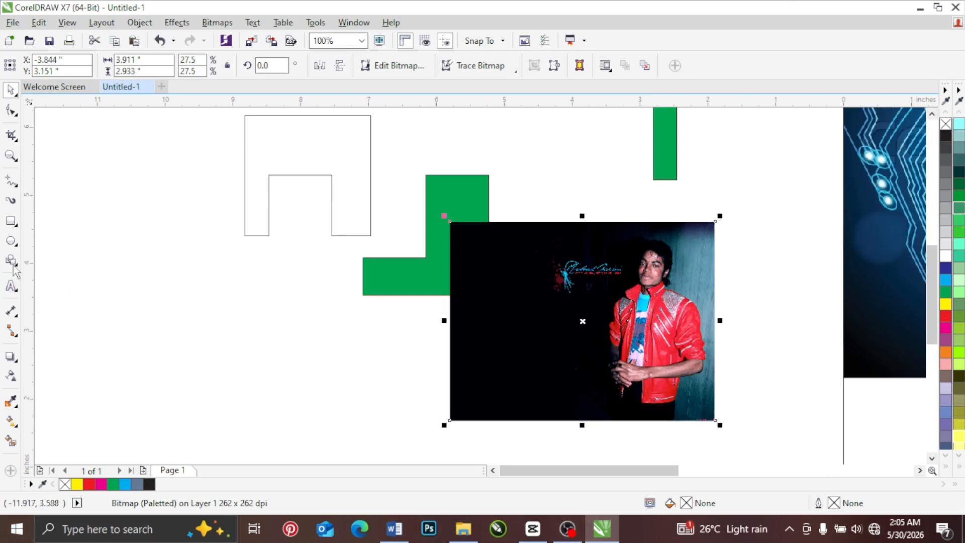
Step: Draw an ellipse about 1.318 by 1.375 inches around the singer's head and shift it to frame the face
{"action": "left_click", "coordinate": [11, 241]}
{"action": "scroll", "coordinate": [681, 280], "scroll_direction": "up", "scroll_amount": 2}
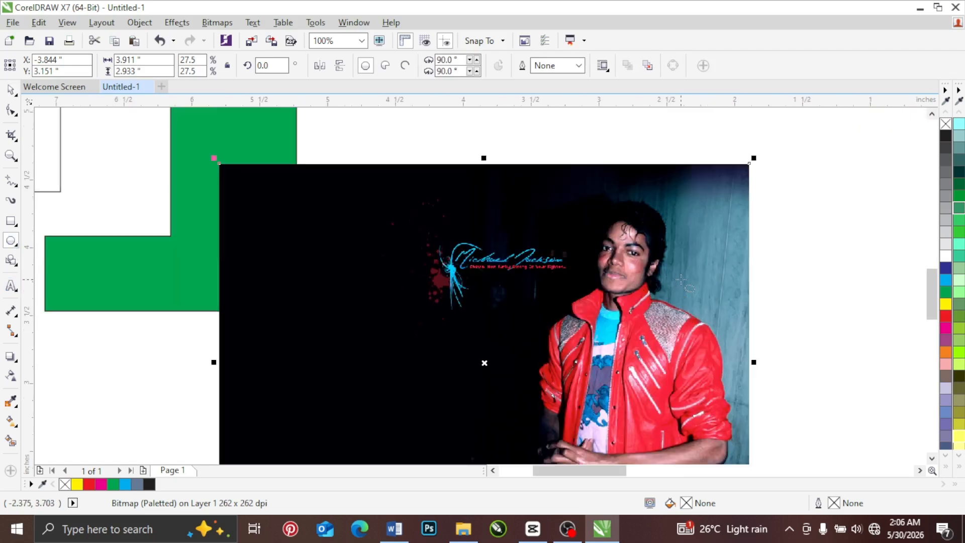
{"action": "left_click_drag", "start_coordinate": [533, 171], "coordinate": [716, 362]}
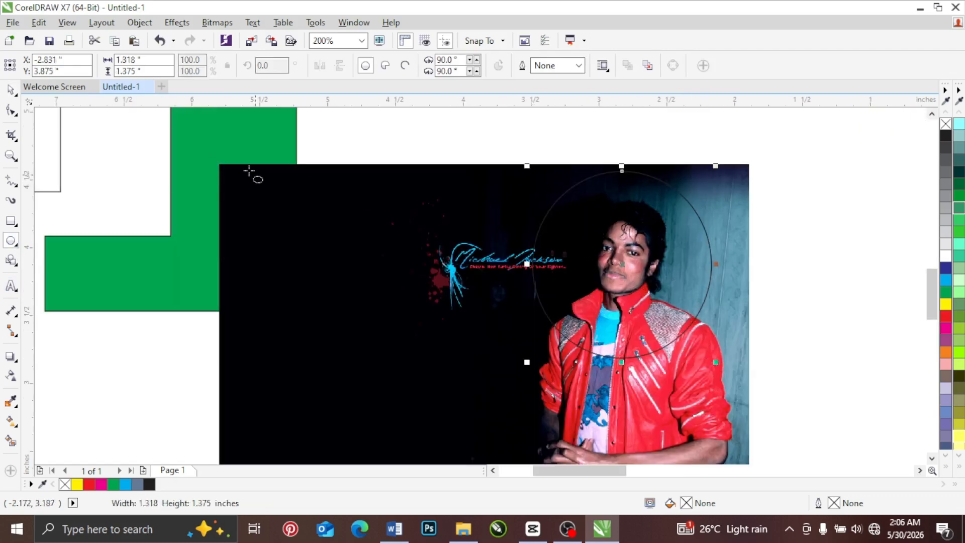
{"action": "left_click", "coordinate": [13, 90]}
{"action": "mouse_move", "coordinate": [666, 234]}
{"action": "left_mouse_down"}
{"action": "mouse_move", "coordinate": [676, 240]}
{"action": "mouse_move", "coordinate": [669, 227]}
{"action": "left_mouse_up"}
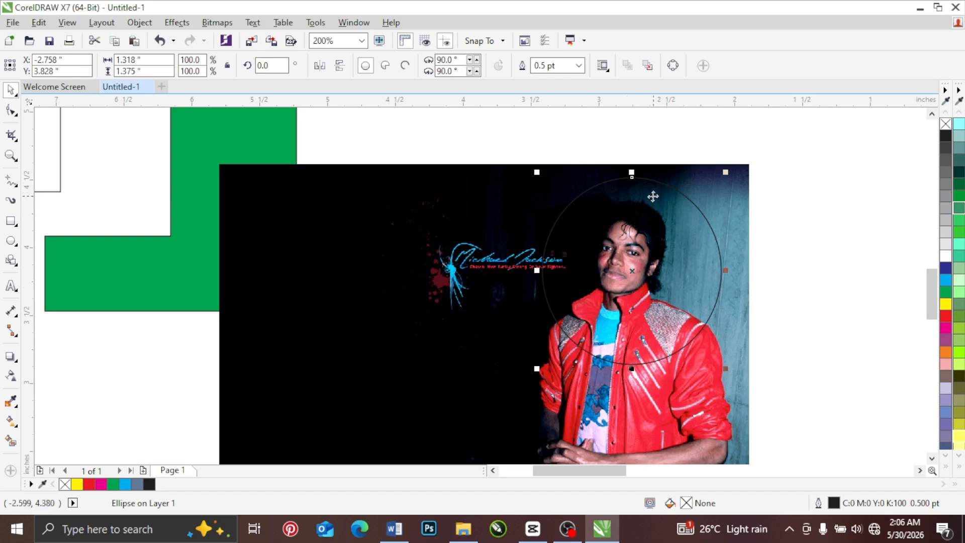
Step: Intersect the ellipse with the wallpaper image to create a round crop of the face
{"action": "left_click", "coordinate": [476, 202], "text": "shift"}
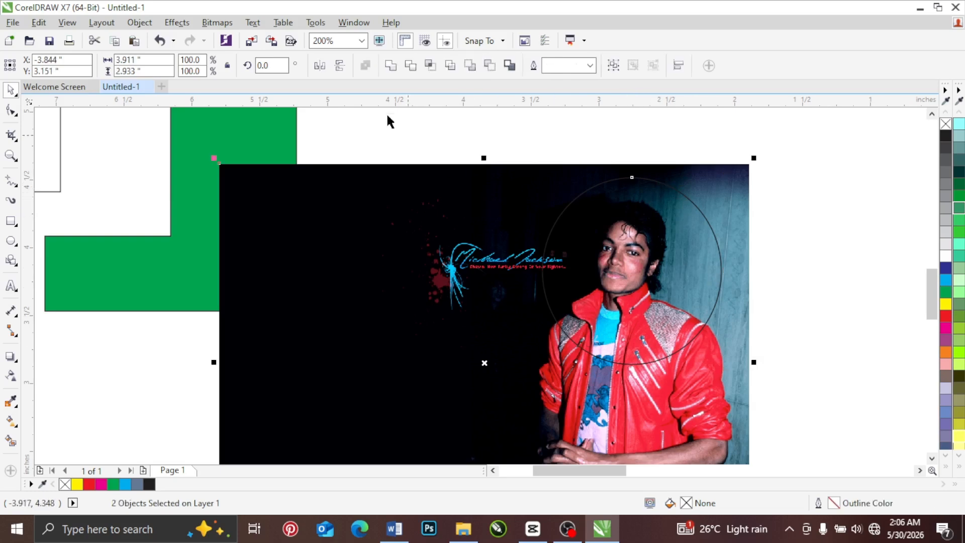
{"action": "left_click", "coordinate": [430, 66]}
{"action": "left_click", "coordinate": [833, 192]}
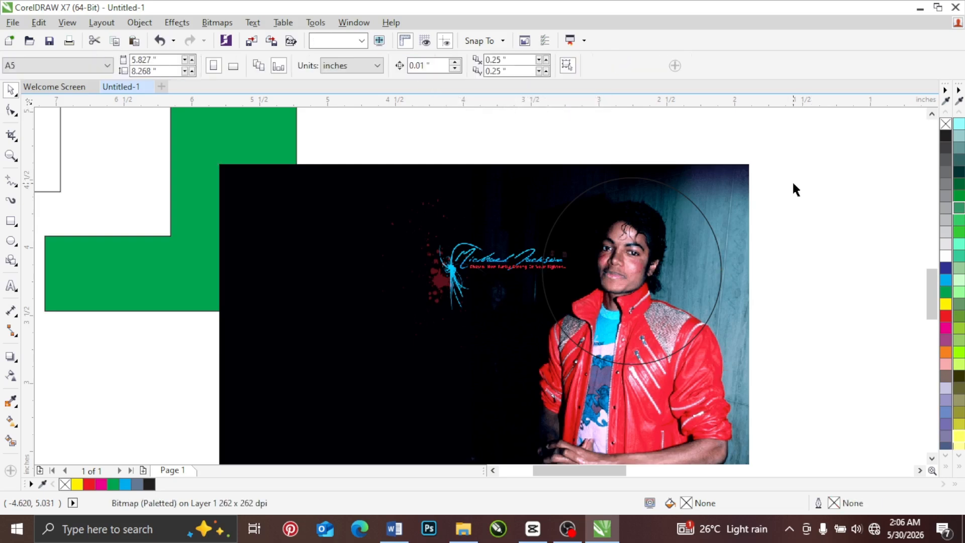
{"action": "scroll", "coordinate": [792, 182], "scroll_direction": "down", "scroll_amount": 1}
Step: Move the original image and the empty ellipse away from the round face crop to separate the three objects
{"action": "left_click_drag", "start_coordinate": [645, 207], "coordinate": [263, 275]}
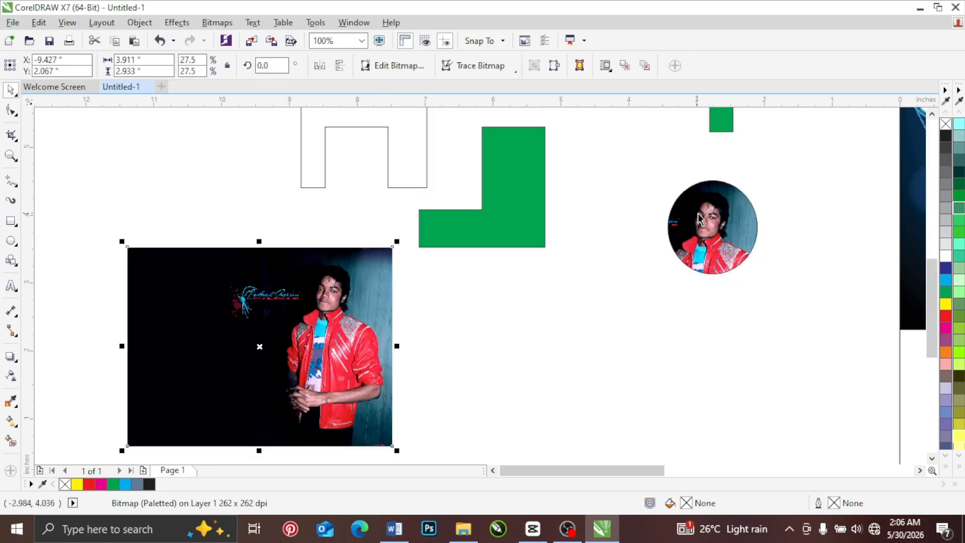
{"action": "left_click_drag", "start_coordinate": [700, 218], "coordinate": [498, 309]}
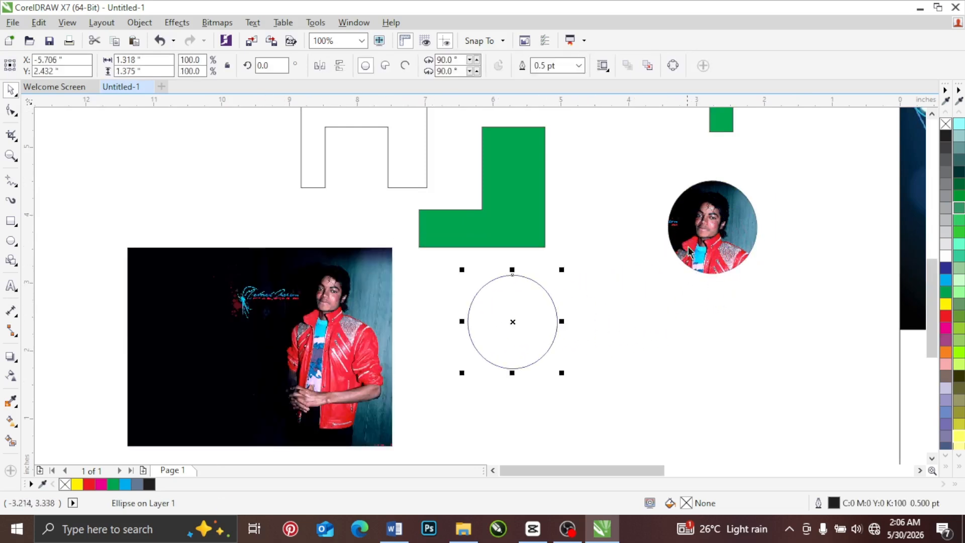
{"action": "left_click_drag", "start_coordinate": [699, 209], "coordinate": [412, 296]}
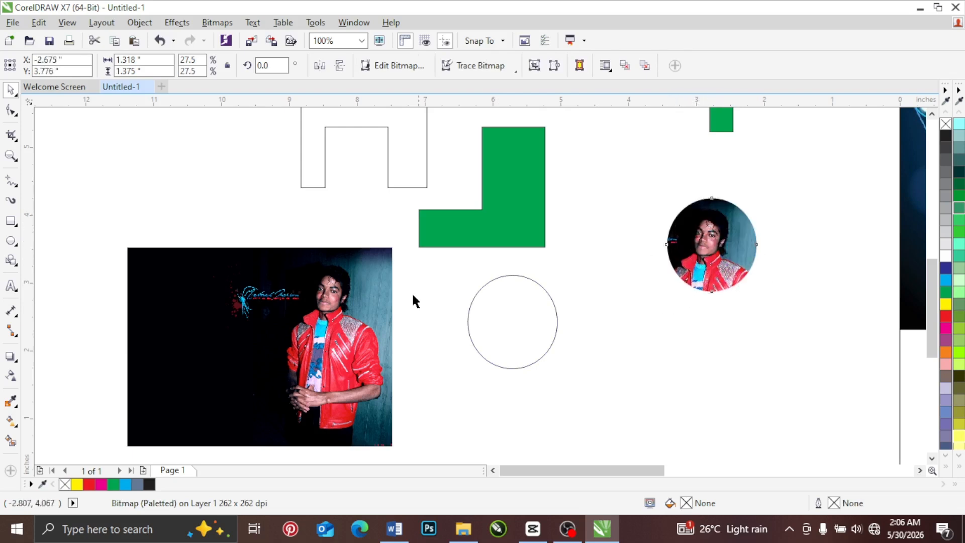
{"action": "left_click_drag", "start_coordinate": [324, 298], "coordinate": [327, 290]}
Step: Move the empty ellipse over the singer's head in the wallpaper image and trim the image with it
{"action": "left_click", "coordinate": [499, 314]}
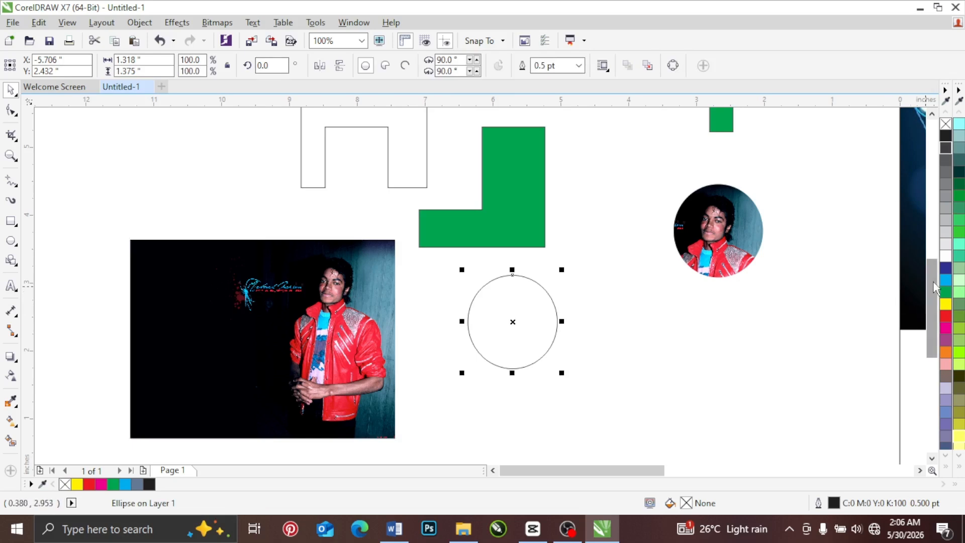
{"action": "left_click_drag", "start_coordinate": [931, 282], "coordinate": [928, 253]}
{"action": "mouse_move", "coordinate": [532, 378]}
{"action": "left_mouse_down"}
{"action": "mouse_move", "coordinate": [592, 210]}
{"action": "mouse_move", "coordinate": [401, 327]}
{"action": "mouse_move", "coordinate": [358, 327]}
{"action": "mouse_move", "coordinate": [354, 348]}
{"action": "left_mouse_up"}
{"action": "left_click", "coordinate": [348, 349]}
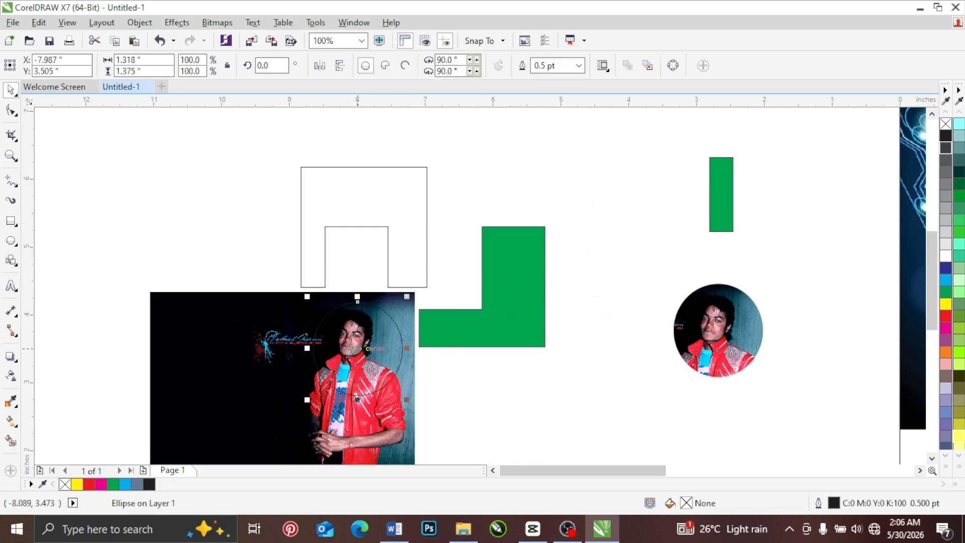
{"action": "left_click", "coordinate": [260, 329], "text": "shift"}
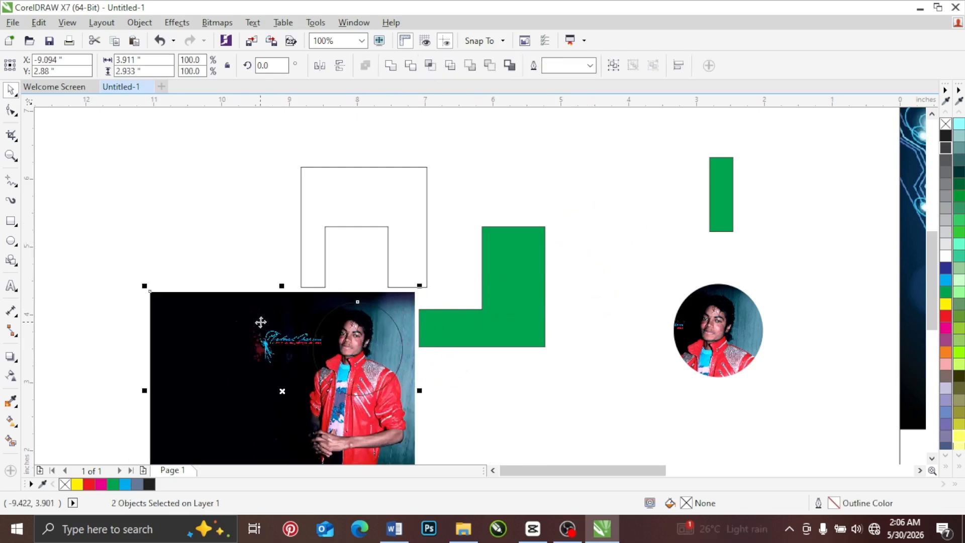
{"action": "left_click", "coordinate": [410, 68]}
{"action": "left_click", "coordinate": [447, 188]}
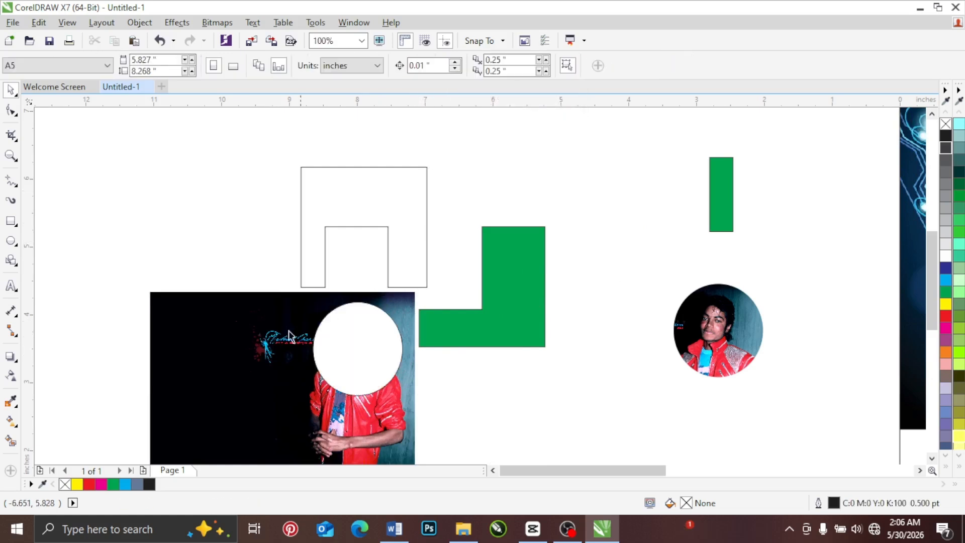
Step: Move the trimmed image, the notched outline shape and the empty ellipse apart from one another
{"action": "left_click_drag", "start_coordinate": [254, 342], "coordinate": [144, 253]}
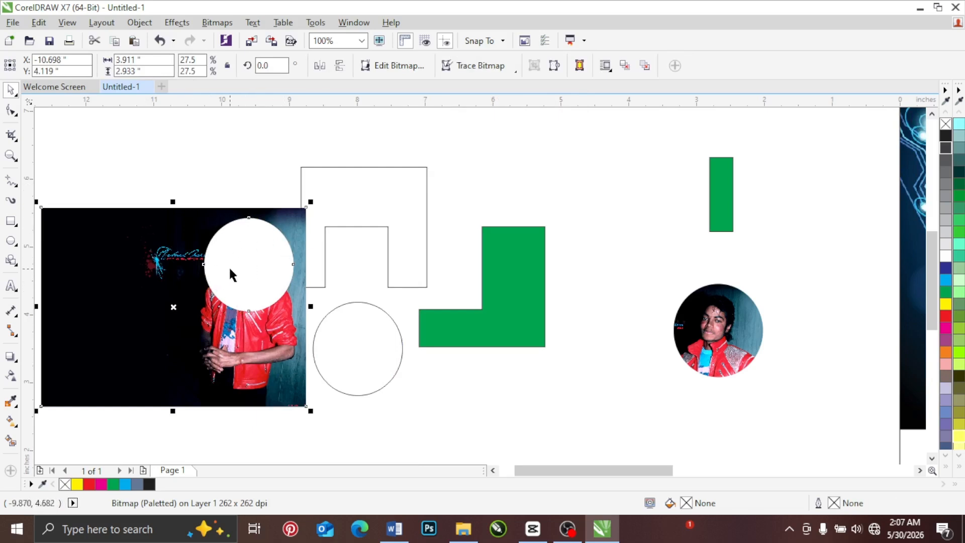
{"action": "left_click_drag", "start_coordinate": [175, 317], "coordinate": [193, 359]}
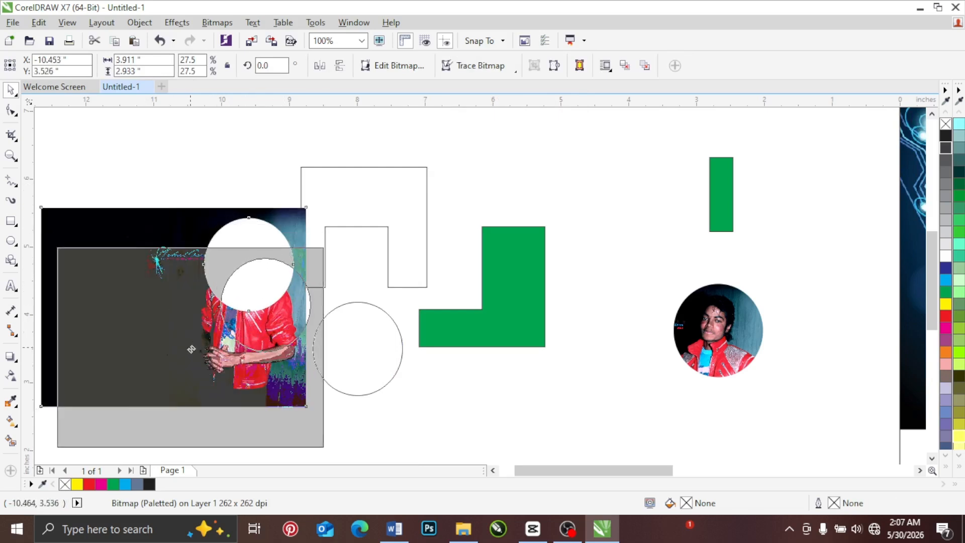
{"action": "left_click_drag", "start_coordinate": [340, 205], "coordinate": [413, 161]}
{"action": "left_click_drag", "start_coordinate": [359, 350], "coordinate": [570, 266]}
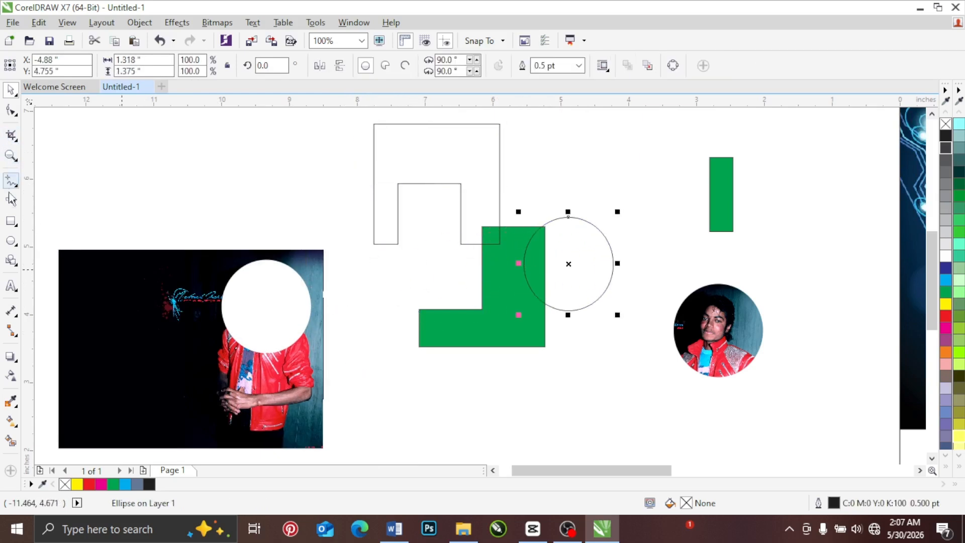
Step: Draw a rectangle about 1.646 by 1.469 inches around the round hole in the trimmed image
{"action": "left_click", "coordinate": [10, 221]}
{"action": "left_click_drag", "start_coordinate": [206, 259], "coordinate": [317, 357]}
{"action": "left_click", "coordinate": [11, 90]}
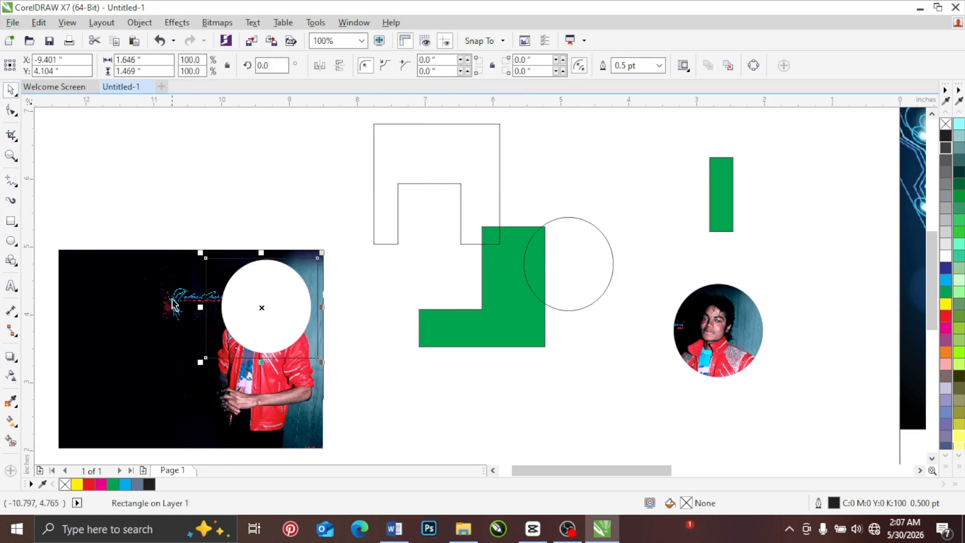
Step: Weld the rectangle with the trimmed image and reposition the resulting image beside the green L-shape
{"action": "left_click", "coordinate": [141, 278], "text": "shift"}
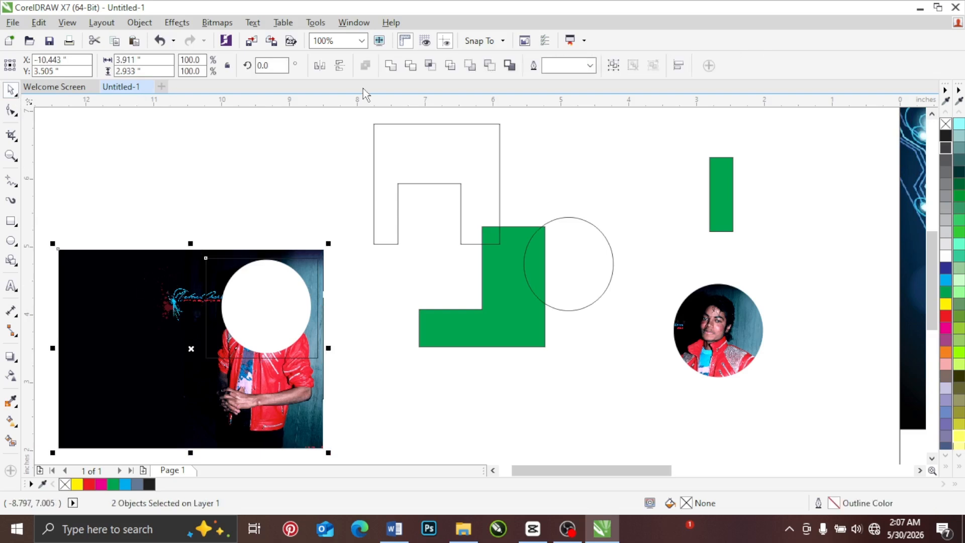
{"action": "left_click", "coordinate": [391, 66]}
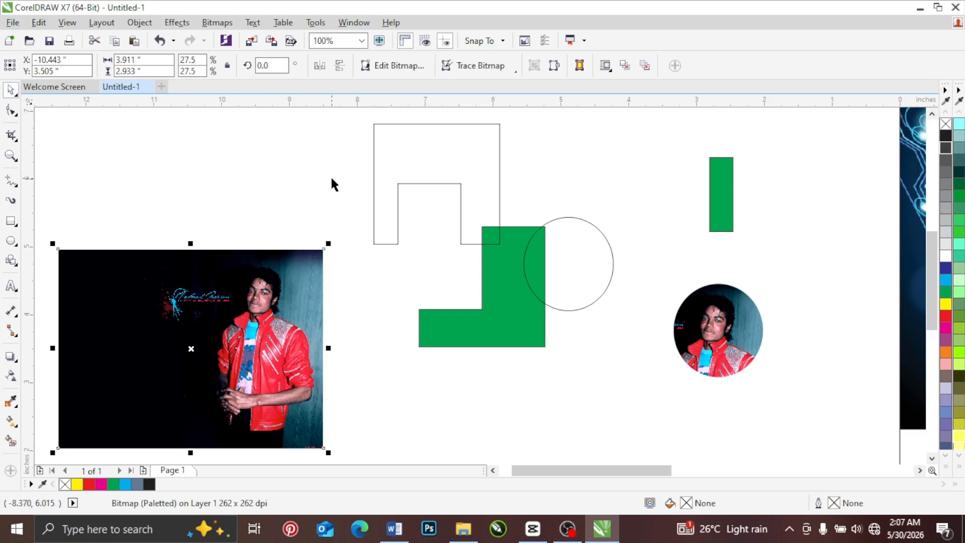
{"action": "left_click_drag", "start_coordinate": [278, 296], "coordinate": [313, 243]}
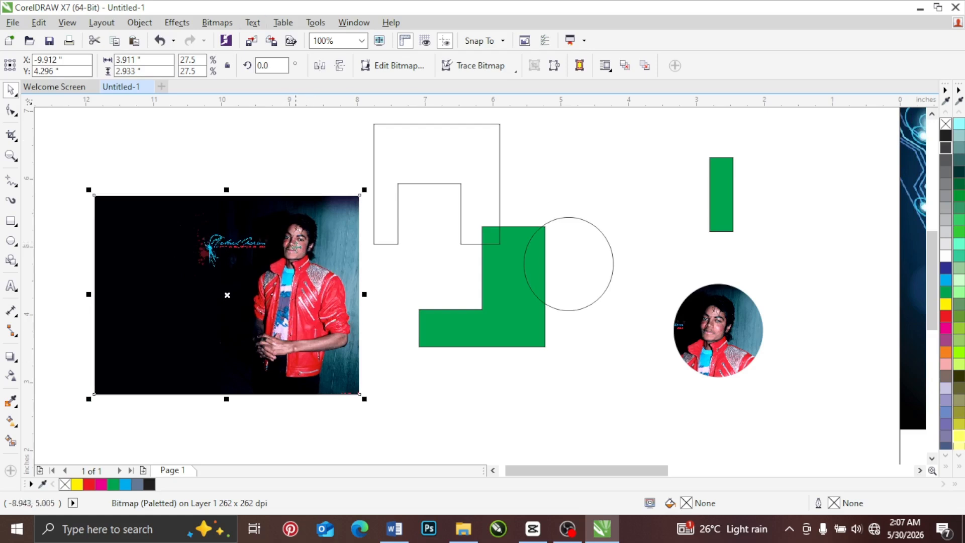
{"action": "left_click", "coordinate": [305, 262]}
{"action": "left_click_drag", "start_coordinate": [305, 263], "coordinate": [347, 303]}
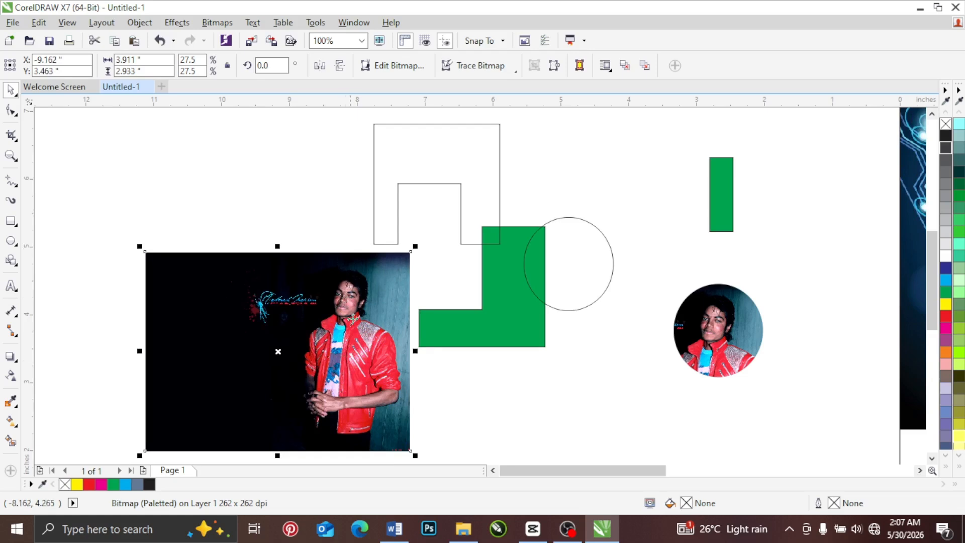
{"action": "left_click", "coordinate": [324, 219]}
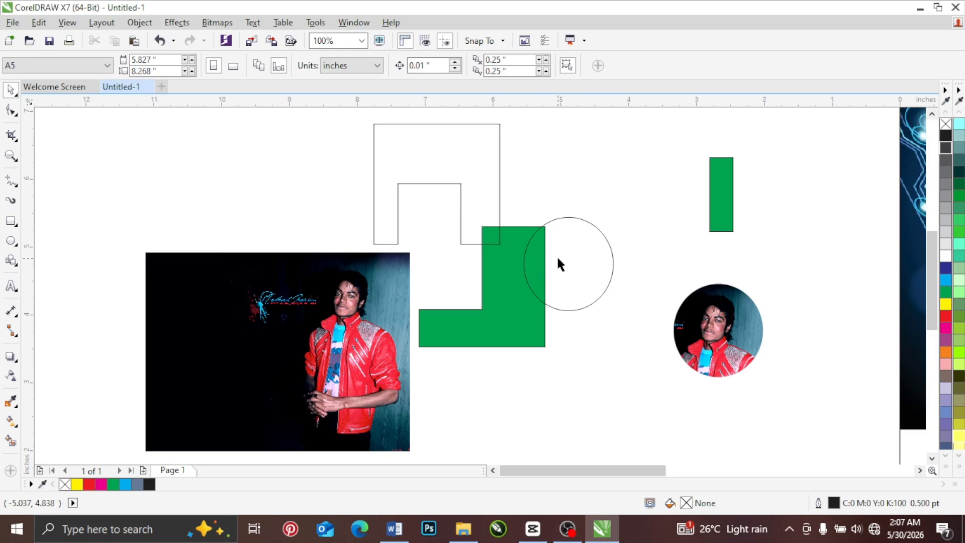
Step: Undo the image moves and the weld, then clear the selection
{"action": "key", "text": "ctrl+z"}
{"action": "key", "text": "ctrl+z"}
{"action": "key", "text": "ctrl+z"}
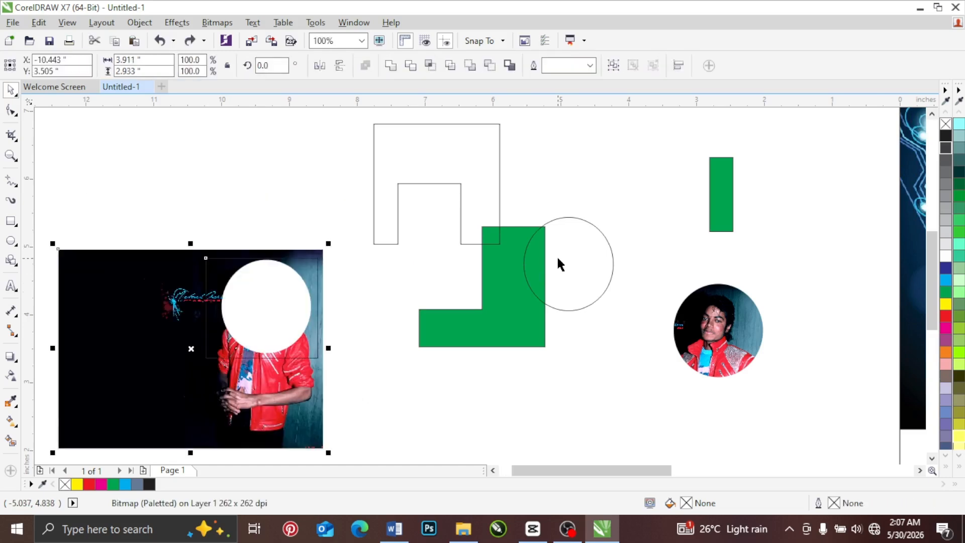
{"action": "key", "text": "ctrl+z"}
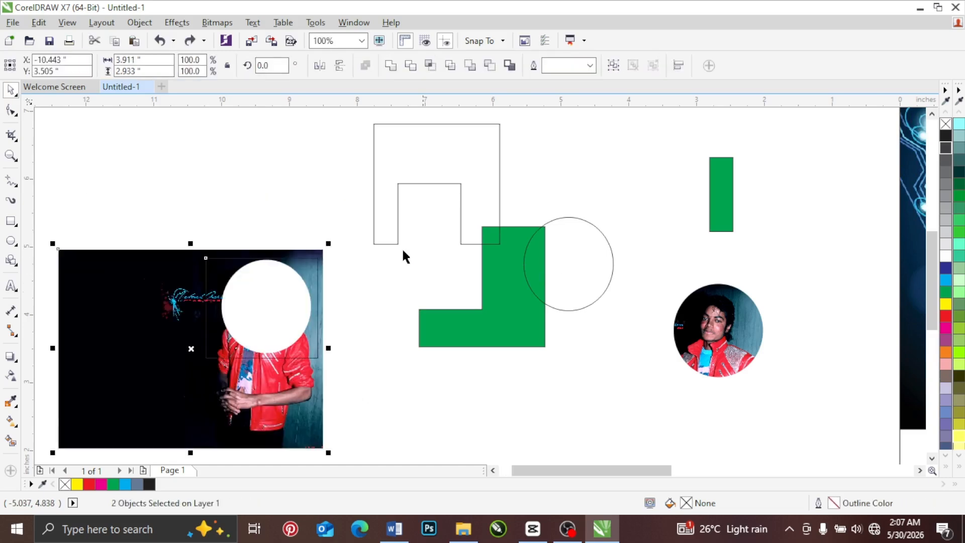
{"action": "left_click", "coordinate": [310, 198]}
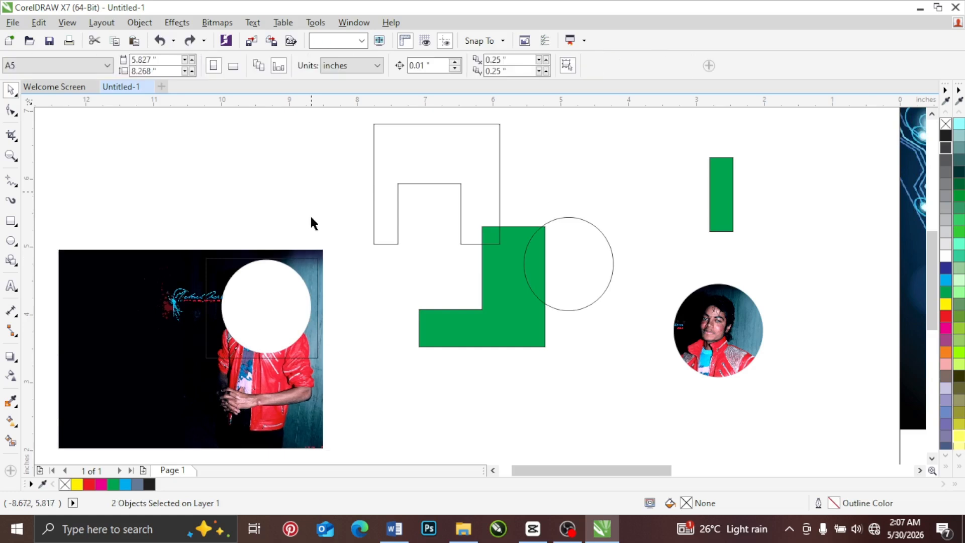
Step: Smart Fill the round hole in the image with blue-gray and move the filled circle above the image
{"action": "left_click", "coordinate": [310, 269]}
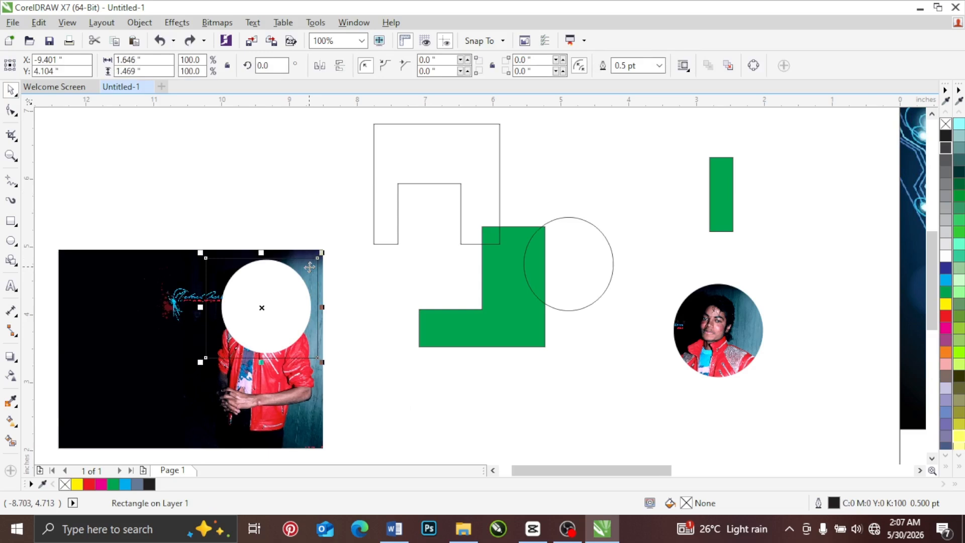
{"action": "left_click", "coordinate": [11, 441]}
{"action": "left_click", "coordinate": [278, 283]}
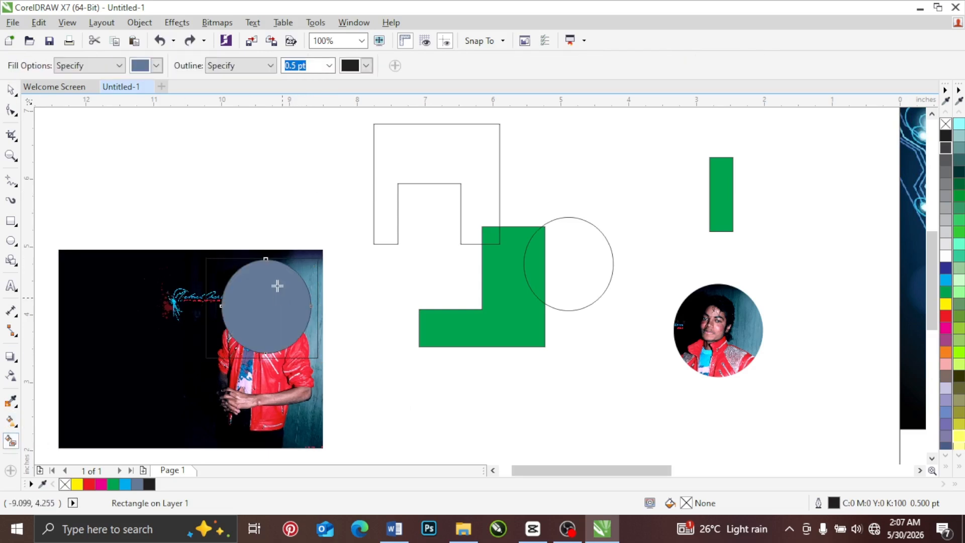
{"action": "left_click", "coordinate": [12, 89]}
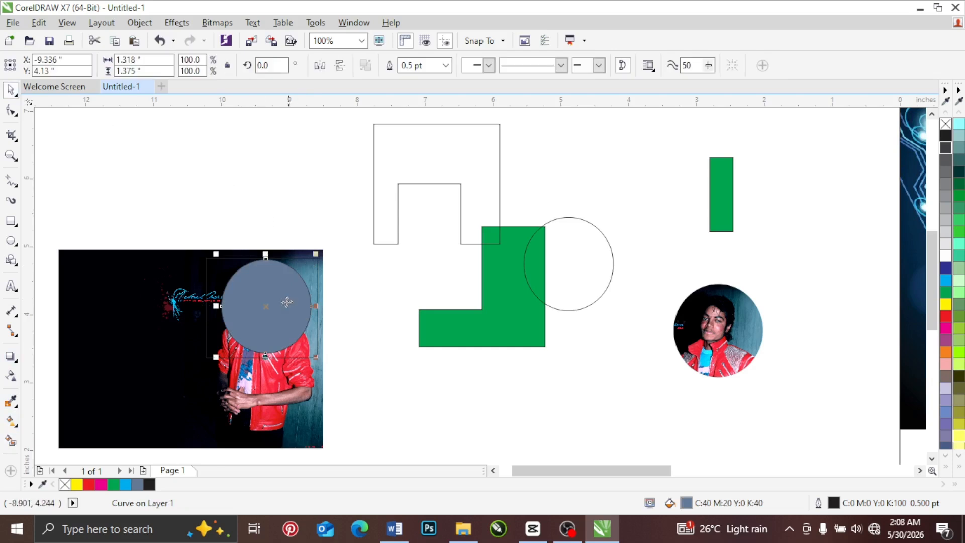
{"action": "left_click_drag", "start_coordinate": [268, 279], "coordinate": [246, 143]}
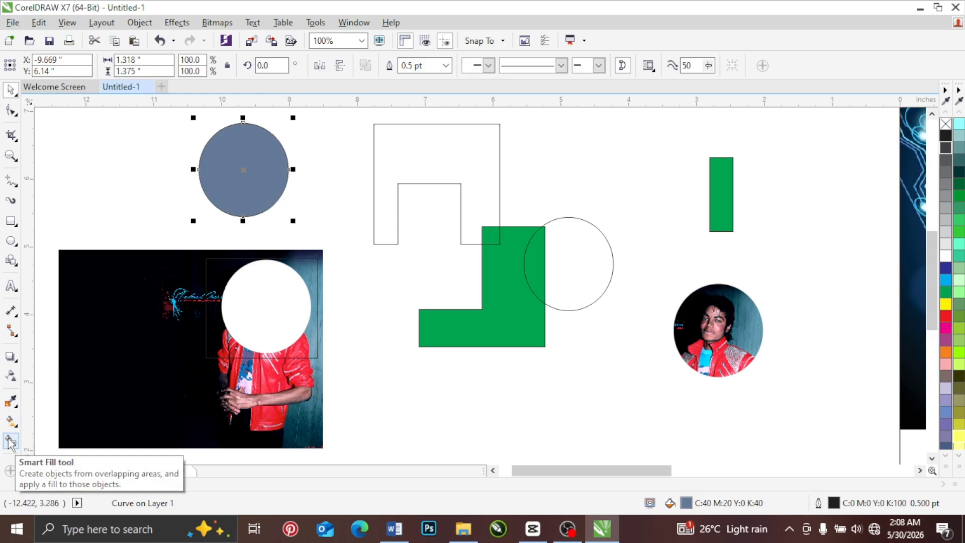
Step: Try to weld the unfilled rectangle and the trimmed image together, then undo the weld
{"action": "left_click", "coordinate": [222, 267]}
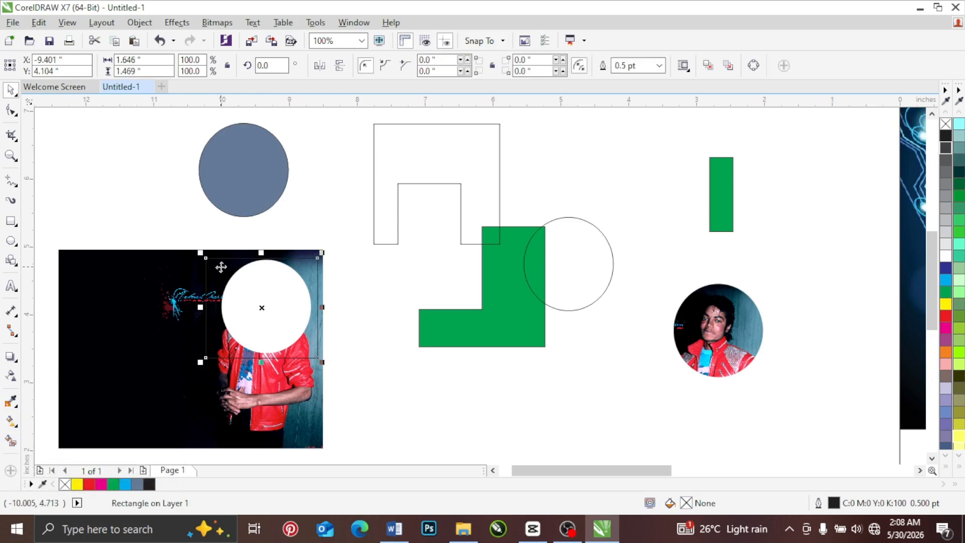
{"action": "left_click", "coordinate": [157, 270], "text": "shift"}
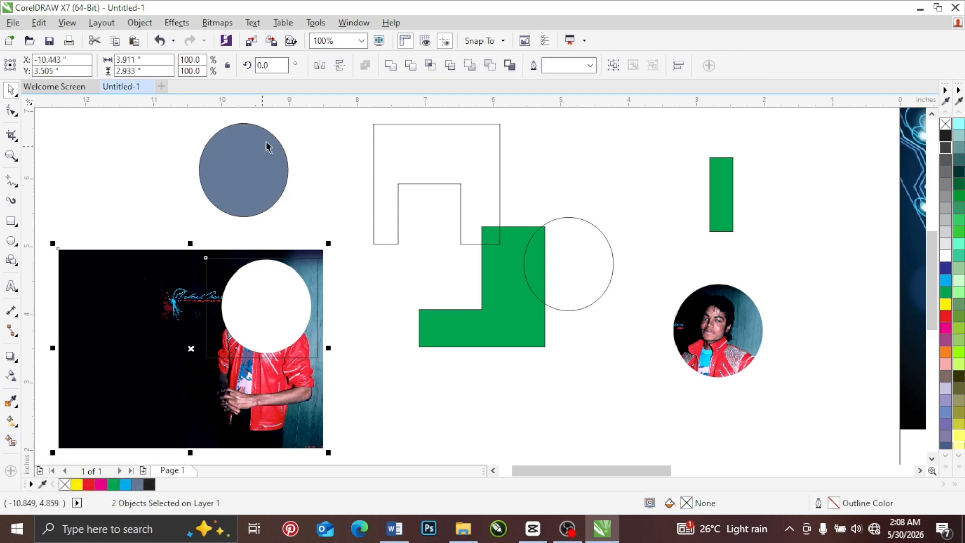
{"action": "left_click_drag", "start_coordinate": [343, 232], "coordinate": [91, 419]}
{"action": "left_click", "coordinate": [358, 340]}
{"action": "left_click", "coordinate": [304, 280]}
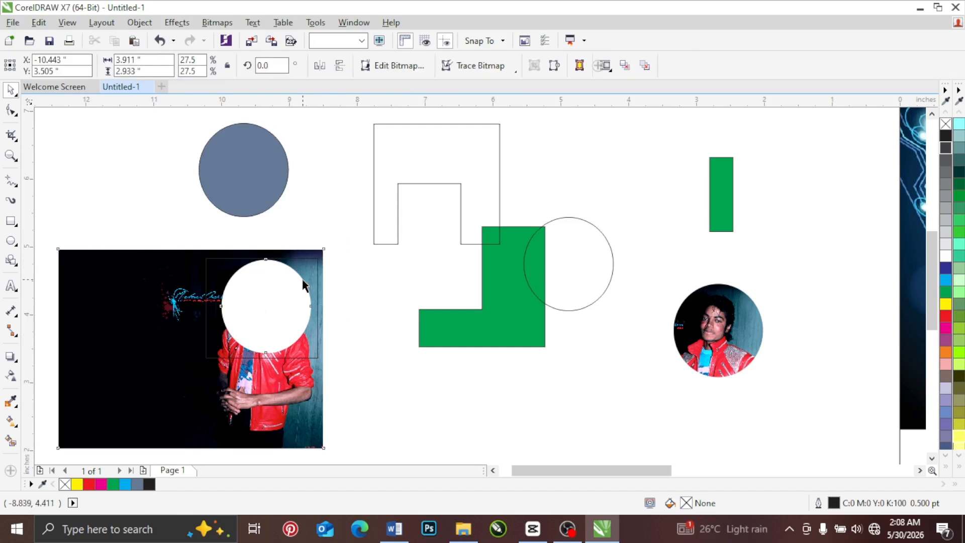
{"action": "left_click", "coordinate": [269, 248], "text": "shift"}
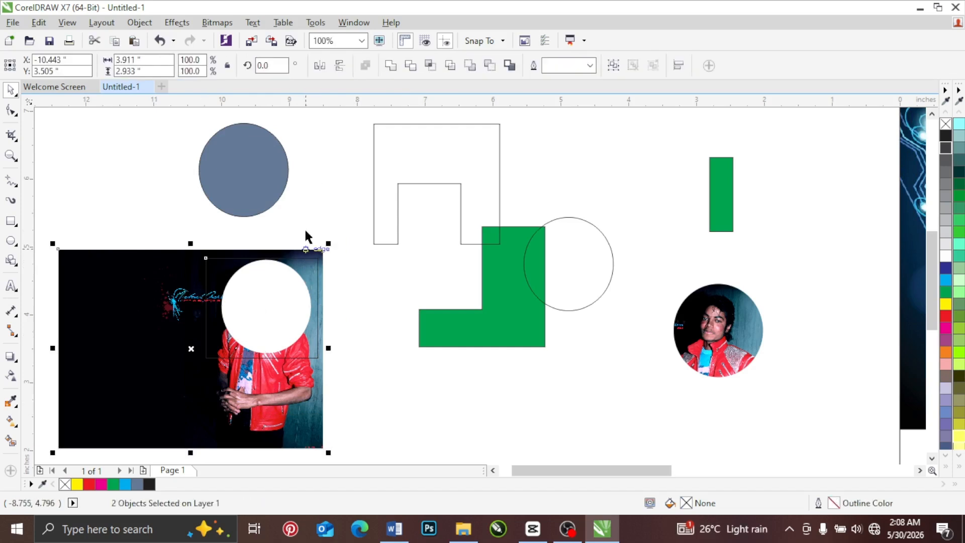
{"action": "left_click", "coordinate": [395, 66]}
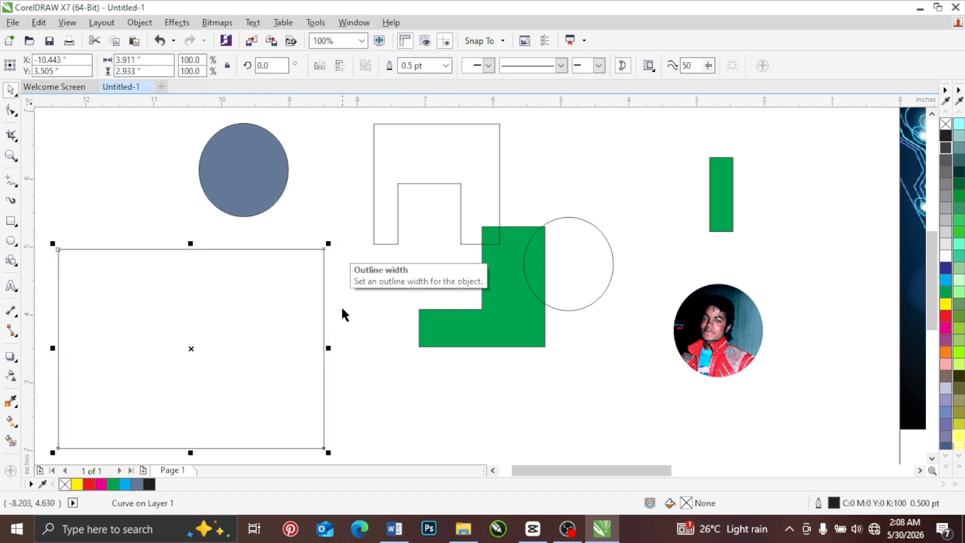
{"action": "key", "text": "ctrl+z"}
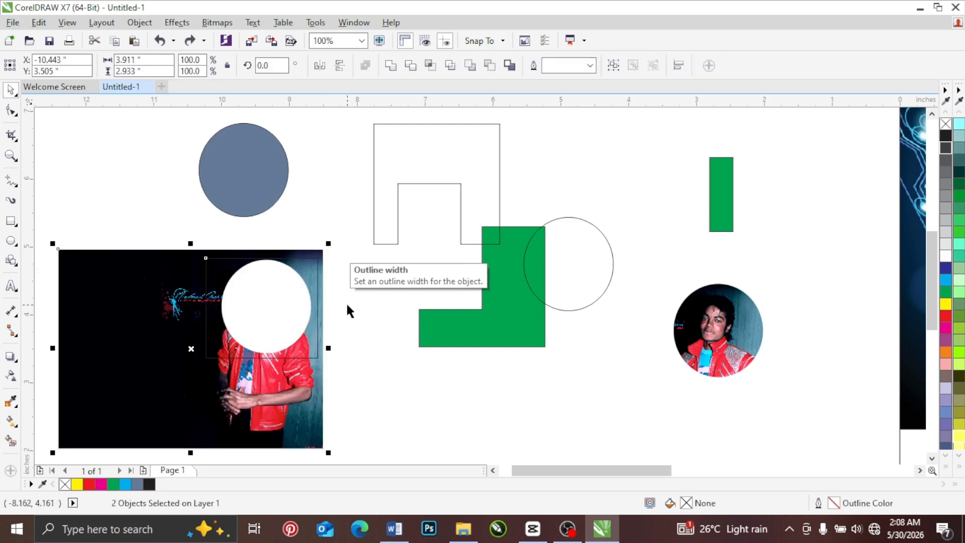
Step: Retry the weld by selecting the trimmed image before the unfilled rectangle, then undo it and deselect both
{"action": "left_click", "coordinate": [343, 242]}
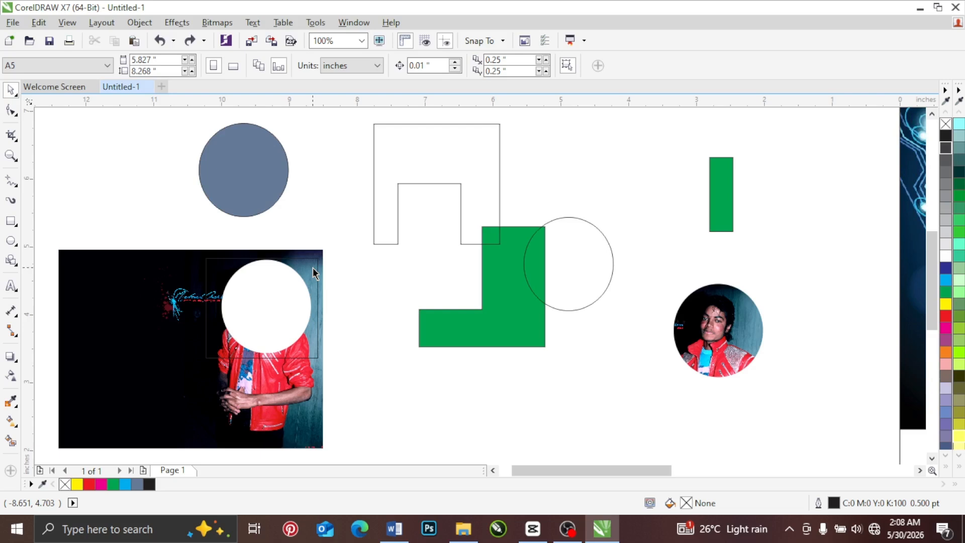
{"action": "left_click", "coordinate": [177, 262]}
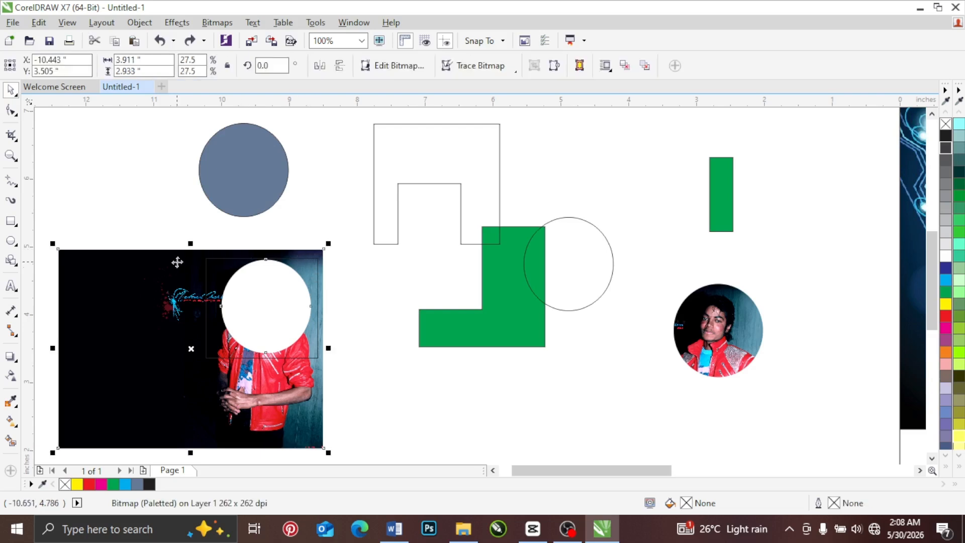
{"action": "left_click", "coordinate": [316, 270], "text": "shift"}
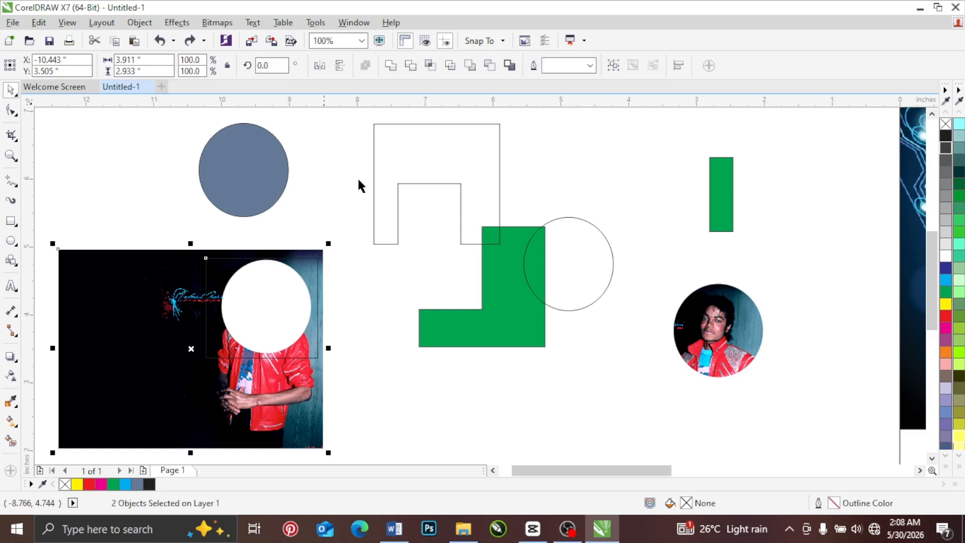
{"action": "left_click", "coordinate": [394, 69]}
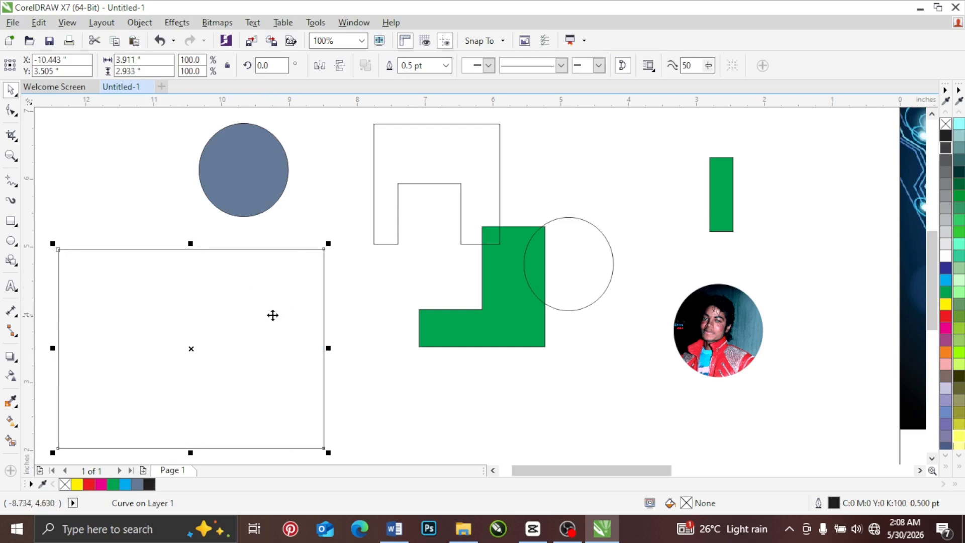
{"action": "key", "text": "ctrl+z"}
{"action": "left_click", "coordinate": [318, 211]}
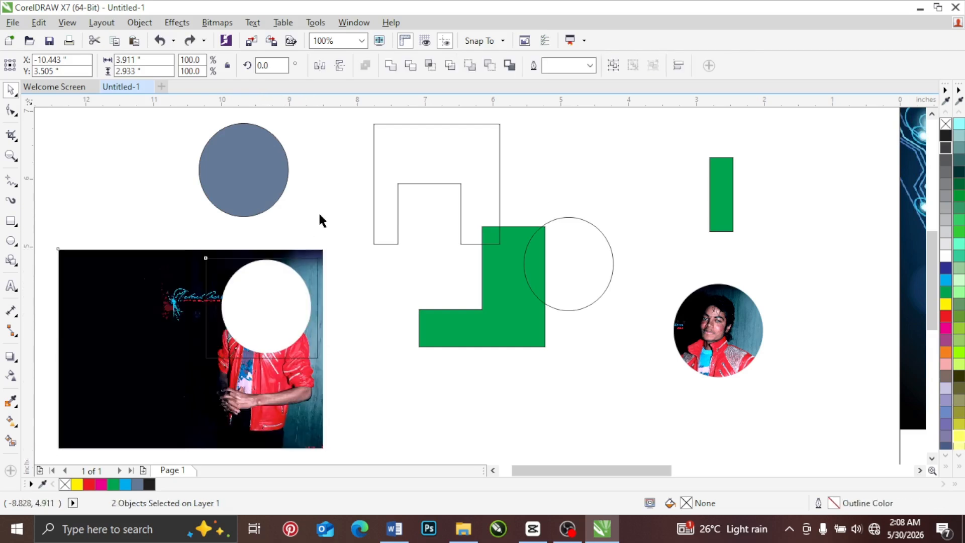
Step: Fill the rectangle over the hole with blue (C100 M100 Y0 K0) and weld it with the trimmed image
{"action": "left_click", "coordinate": [309, 274]}
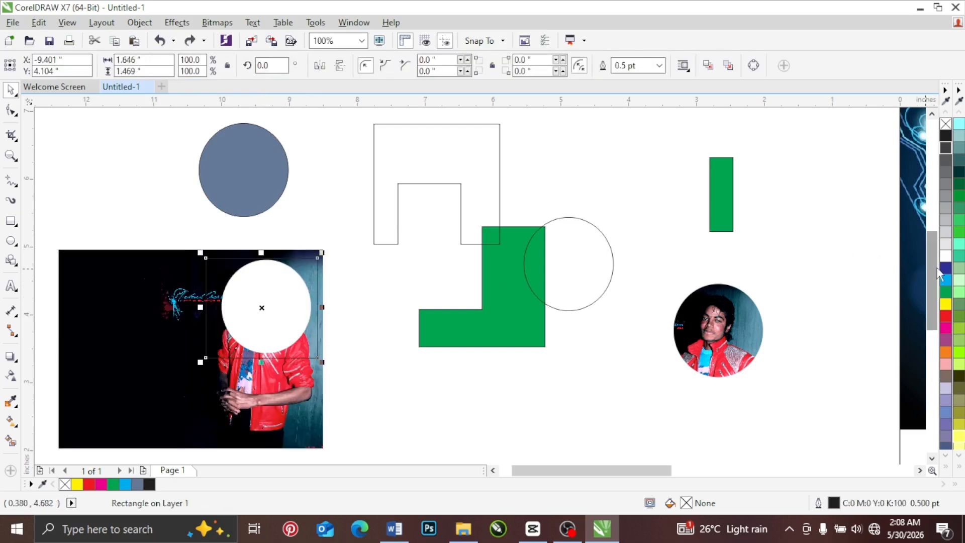
{"action": "left_click_drag", "start_coordinate": [945, 267], "coordinate": [304, 269]}
{"action": "left_click", "coordinate": [180, 279]}
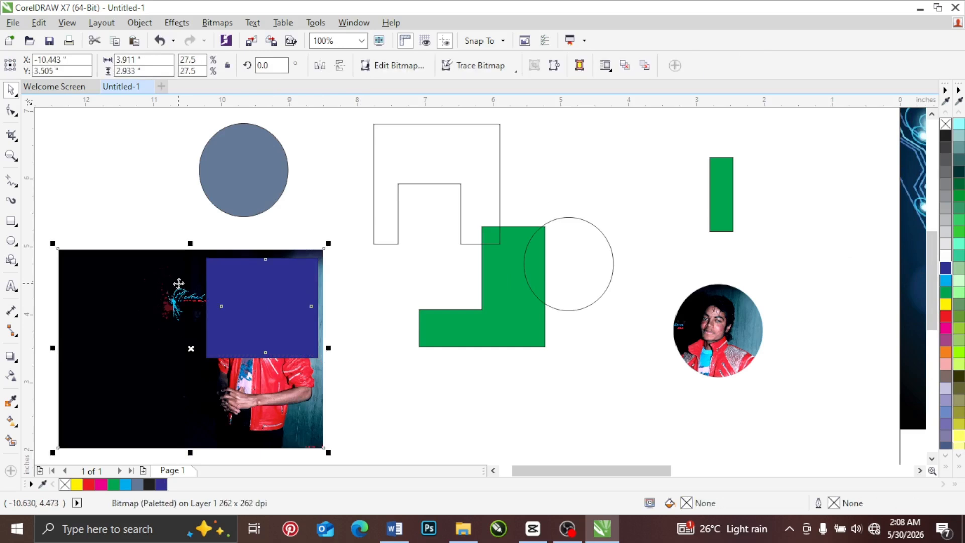
{"action": "left_click", "coordinate": [283, 283], "text": "shift"}
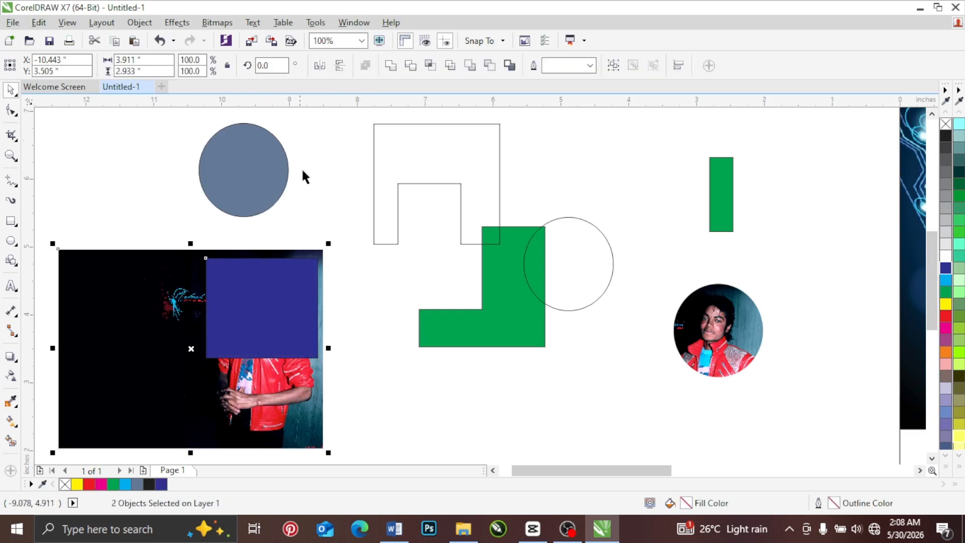
{"action": "left_click", "coordinate": [390, 68]}
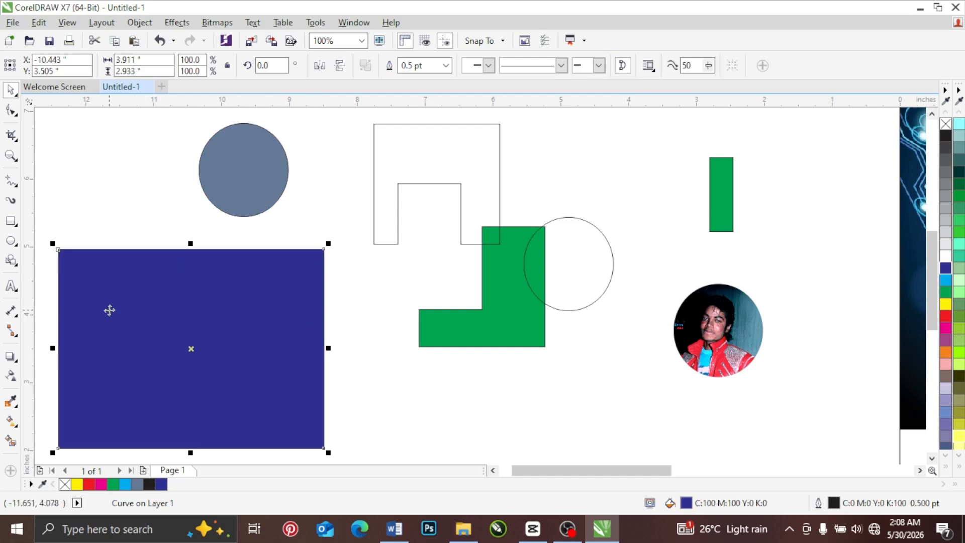
Step: Undo the weld and the blue fill of the rectangle over the hole in the image, and clear the selection
{"action": "key", "text": "ctrl+z"}
{"action": "key", "text": "ctrl+z"}
{"action": "key", "text": "ctrl+z"}
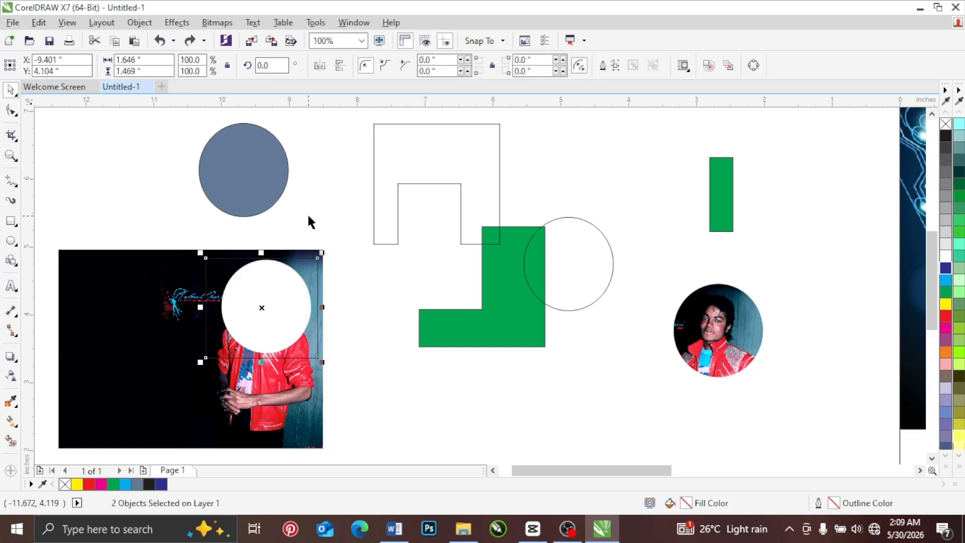
{"action": "left_click", "coordinate": [310, 209]}
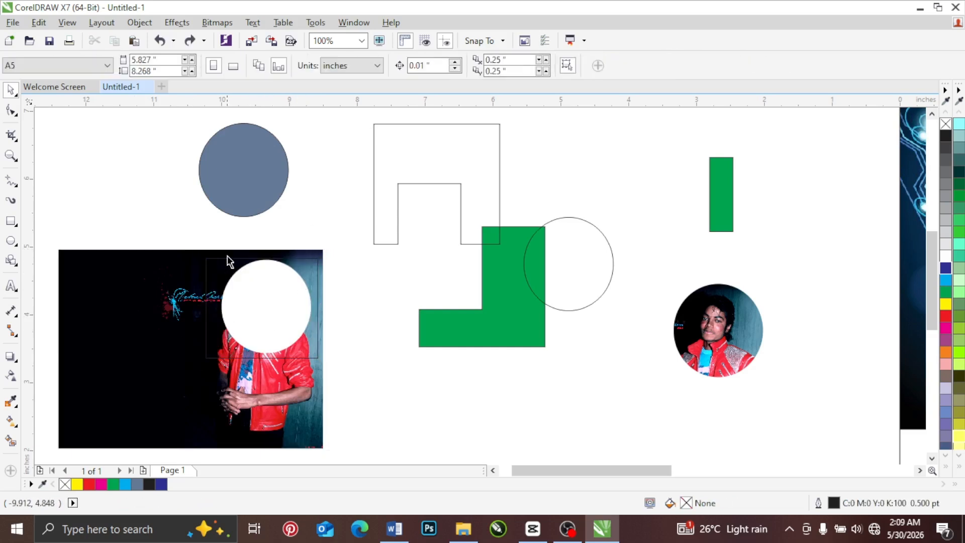
Step: Weld the unfilled rectangle with the trimmed image by selecting the rectangle first, then undo the weld
{"action": "left_click", "coordinate": [218, 270]}
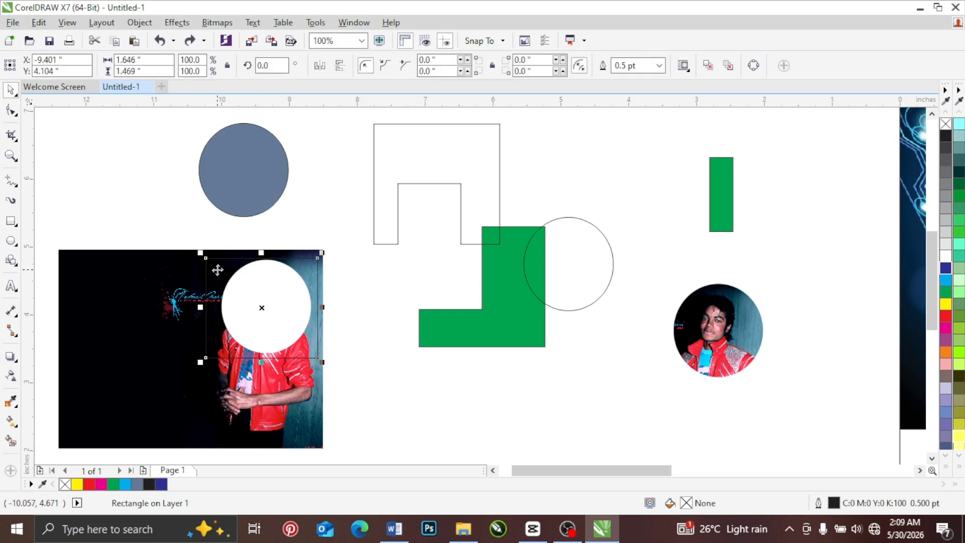
{"action": "left_click", "coordinate": [183, 288], "text": "shift"}
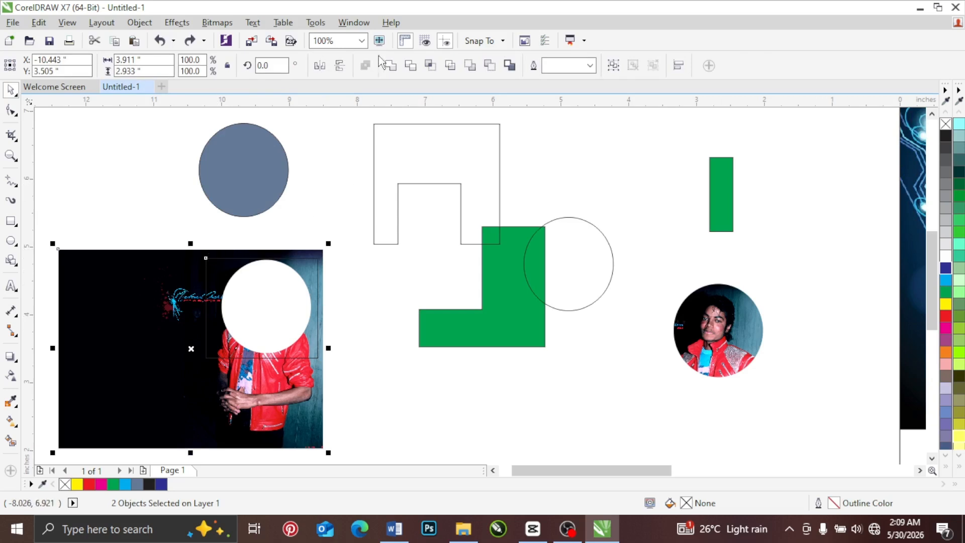
{"action": "left_click", "coordinate": [390, 66]}
{"action": "left_click", "coordinate": [320, 207]}
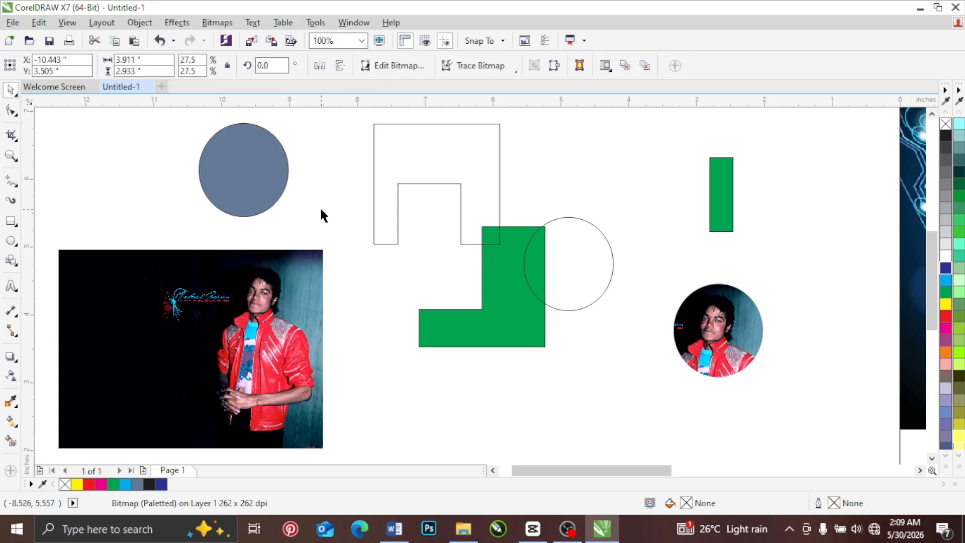
{"action": "key", "text": "ctrl+z"}
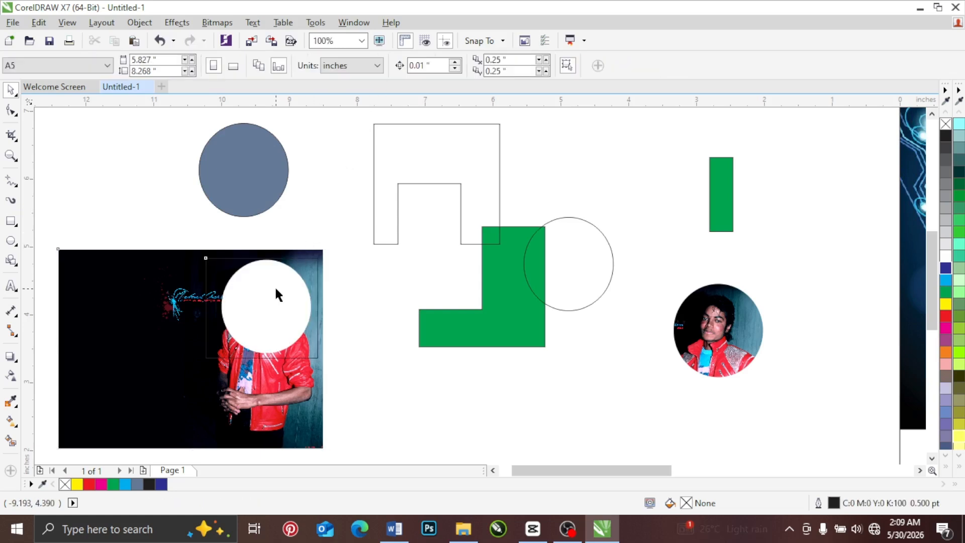
Step: Delete the unfilled rectangle over the hole and move the trimmed image slightly up and to the right
{"action": "left_click", "coordinate": [305, 262]}
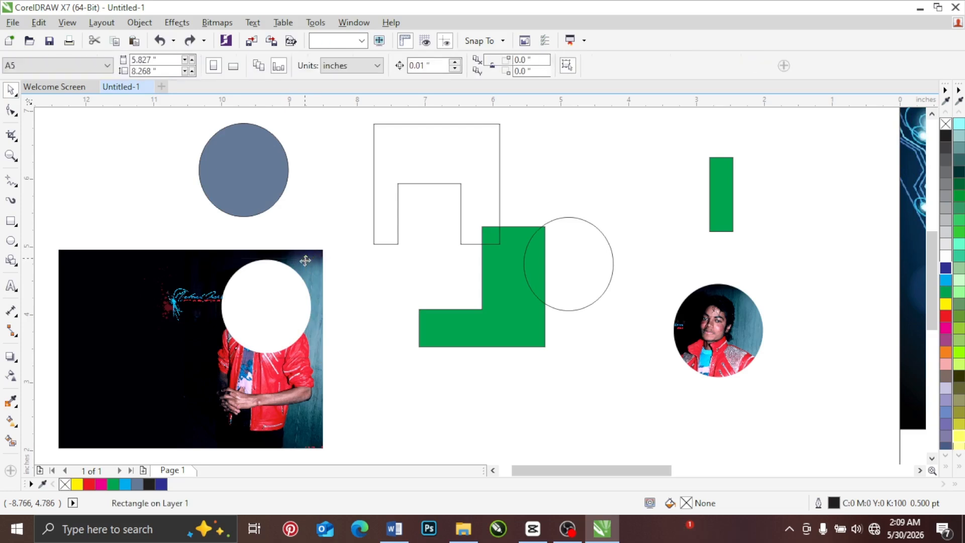
{"action": "key", "text": "Delete"}
{"action": "left_click", "coordinate": [310, 266]}
{"action": "left_click_drag", "start_coordinate": [309, 266], "coordinate": [339, 247]}
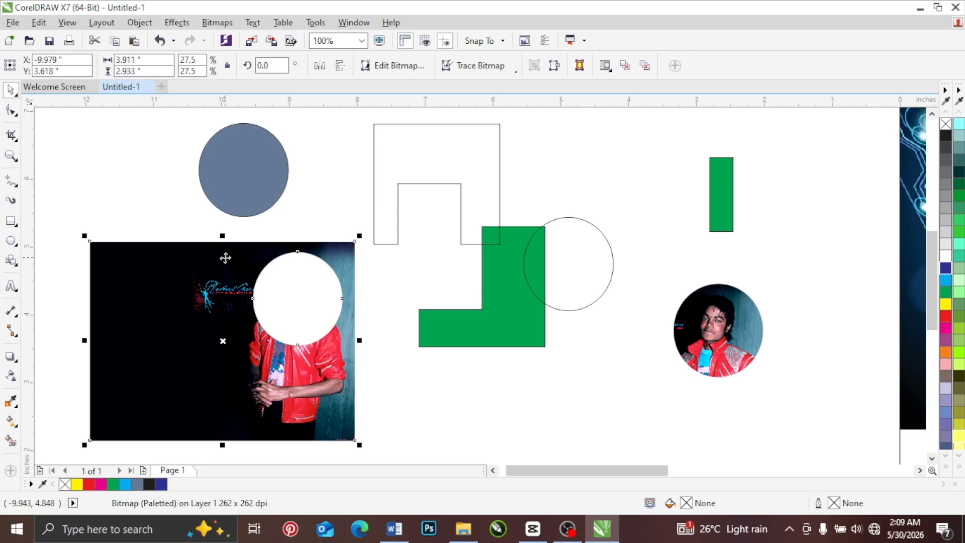
{"action": "left_click_drag", "start_coordinate": [226, 258], "coordinate": [224, 254]}
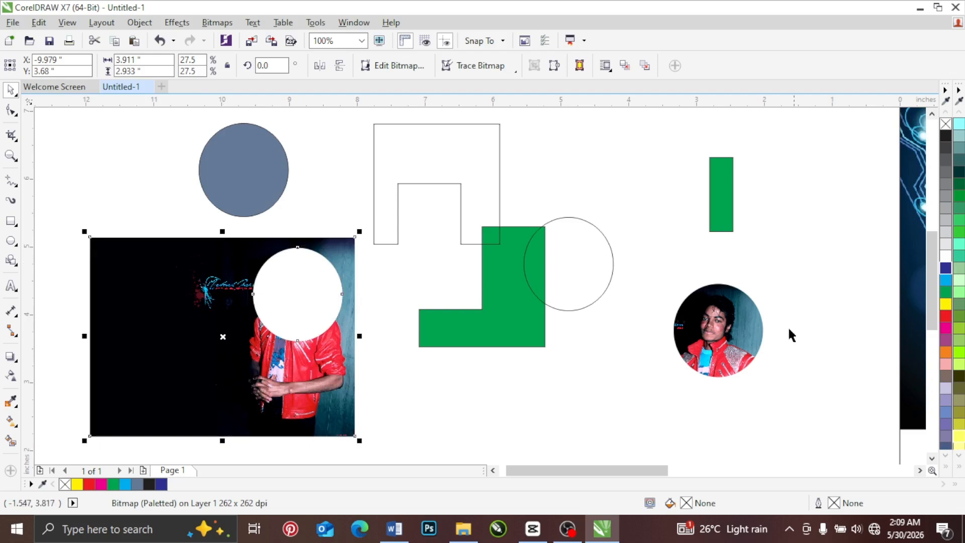
Step: Move the round photo cutout level with the hole in the trimmed image, and shift the trimmed image slightly right
{"action": "left_click_drag", "start_coordinate": [719, 337], "coordinate": [625, 192]}
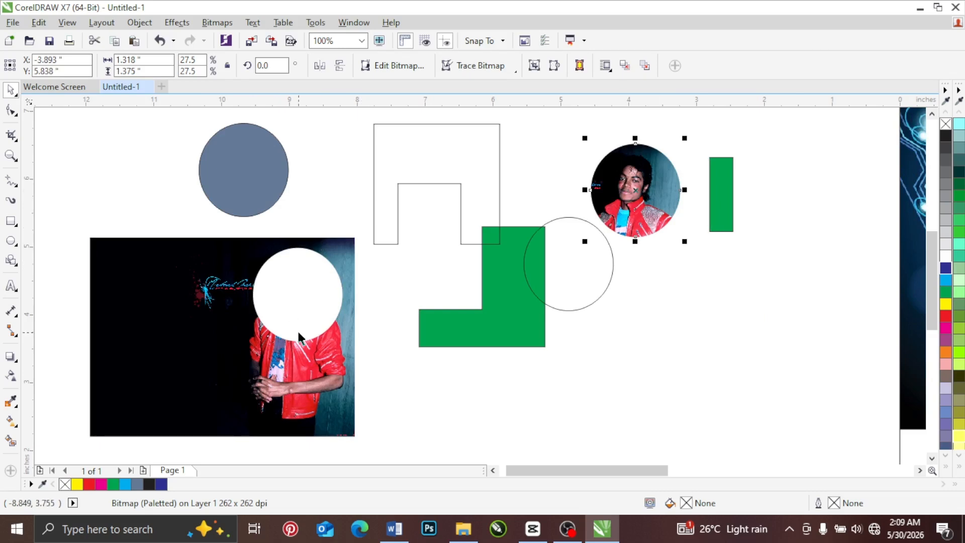
{"action": "left_click_drag", "start_coordinate": [310, 345], "coordinate": [334, 344]}
{"action": "left_click_drag", "start_coordinate": [653, 180], "coordinate": [673, 285]}
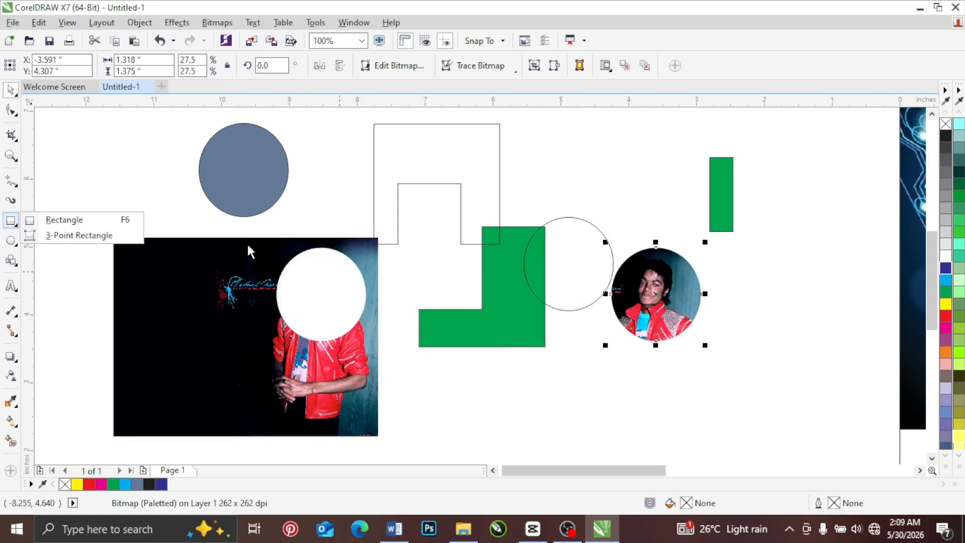
Step: Draw an unfilled rectangle about 2.42 in tall over the hole and narrow it to about 1.3 in so it covers only part of the hole
{"action": "left_click", "coordinate": [92, 224]}
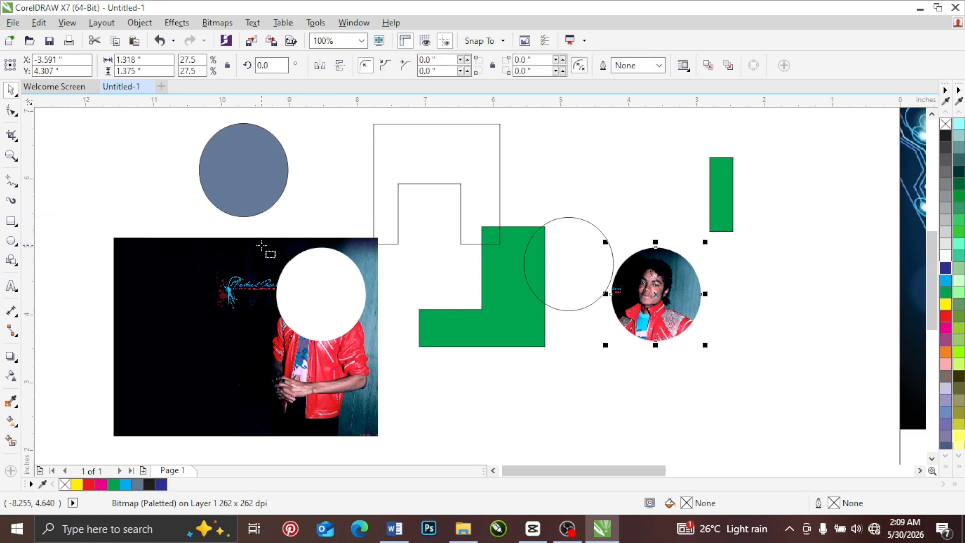
{"action": "left_click_drag", "start_coordinate": [264, 245], "coordinate": [381, 417]}
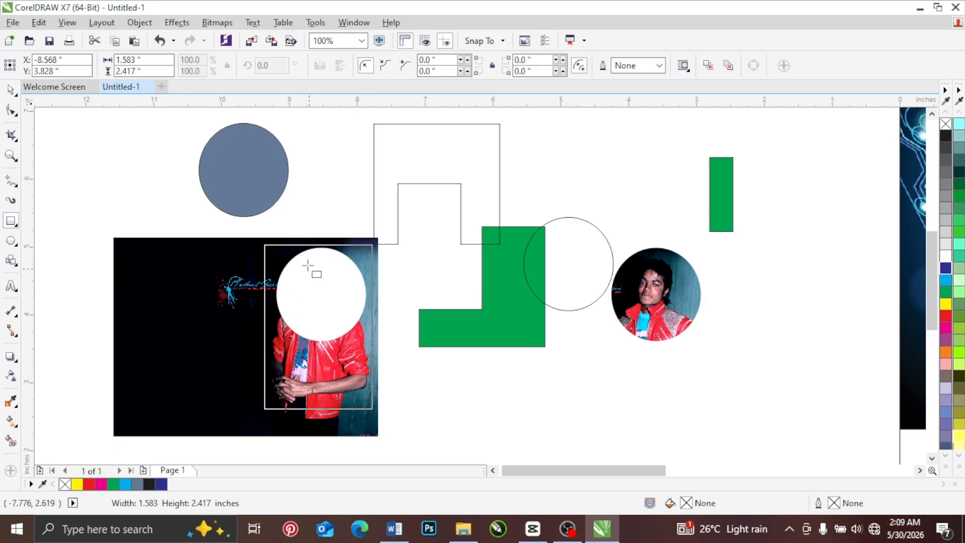
{"action": "left_click", "coordinate": [10, 90]}
{"action": "left_click_drag", "start_coordinate": [375, 327], "coordinate": [353, 326]}
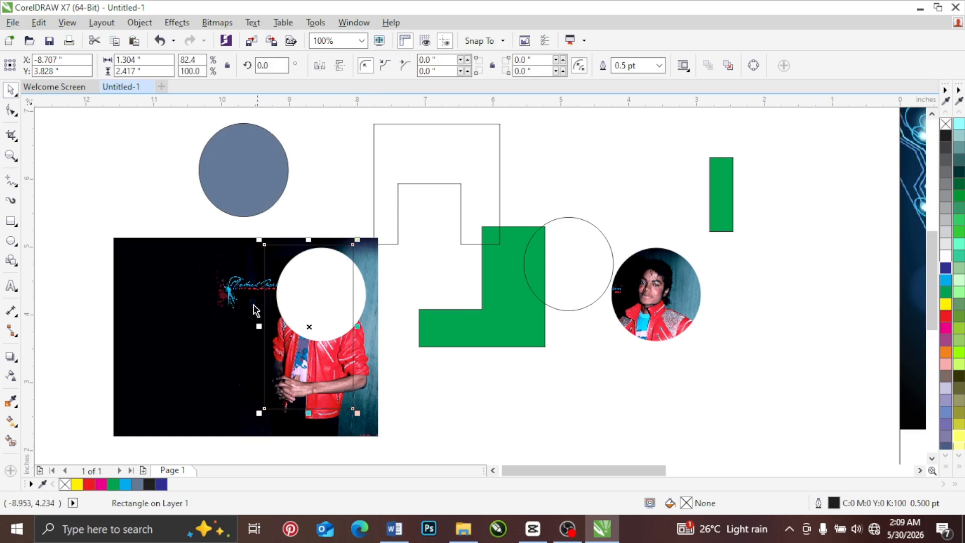
Step: Weld the partly covering rectangle with the trimmed image, selecting the rectangle before the image
{"action": "left_click", "coordinate": [238, 279]}
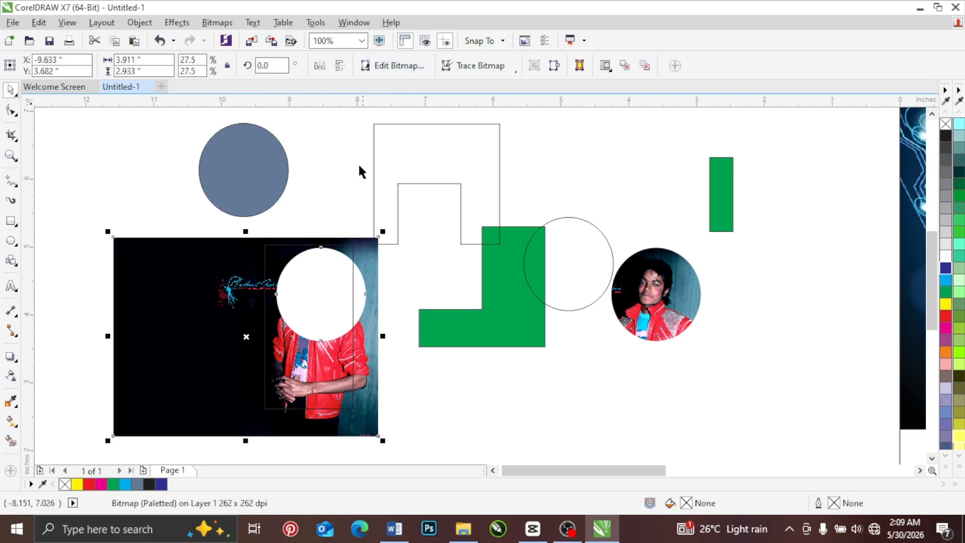
{"action": "left_click", "coordinate": [300, 204]}
{"action": "left_click", "coordinate": [282, 258]}
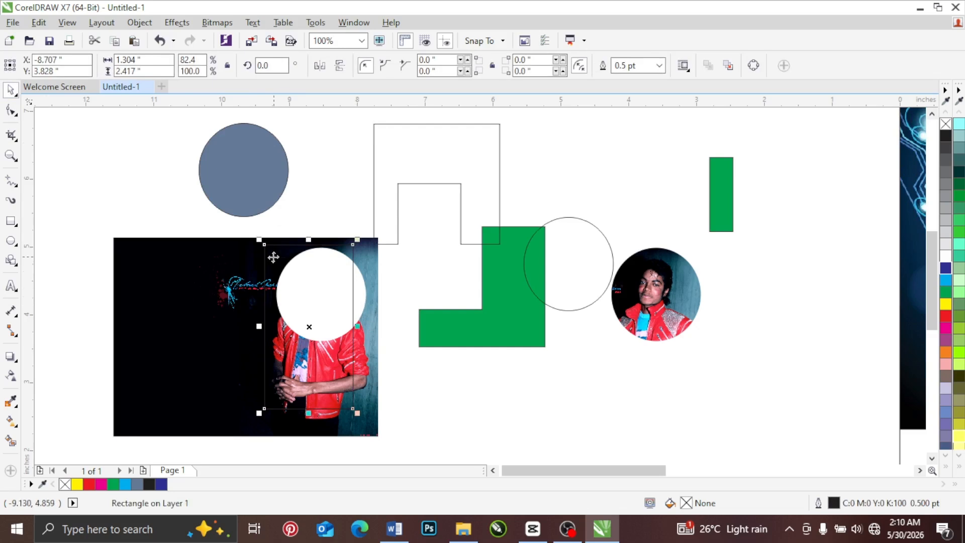
{"action": "left_click", "coordinate": [245, 253], "text": "shift"}
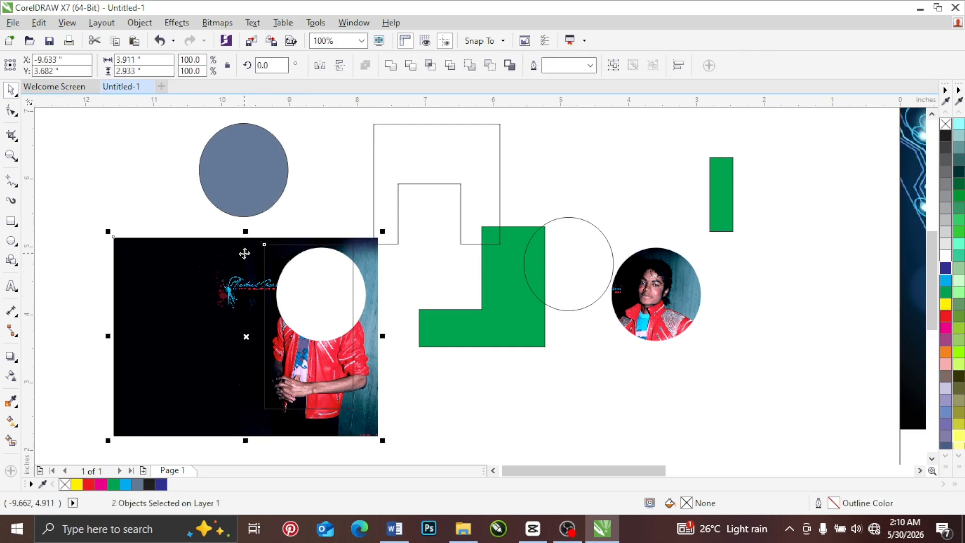
{"action": "left_click", "coordinate": [392, 65]}
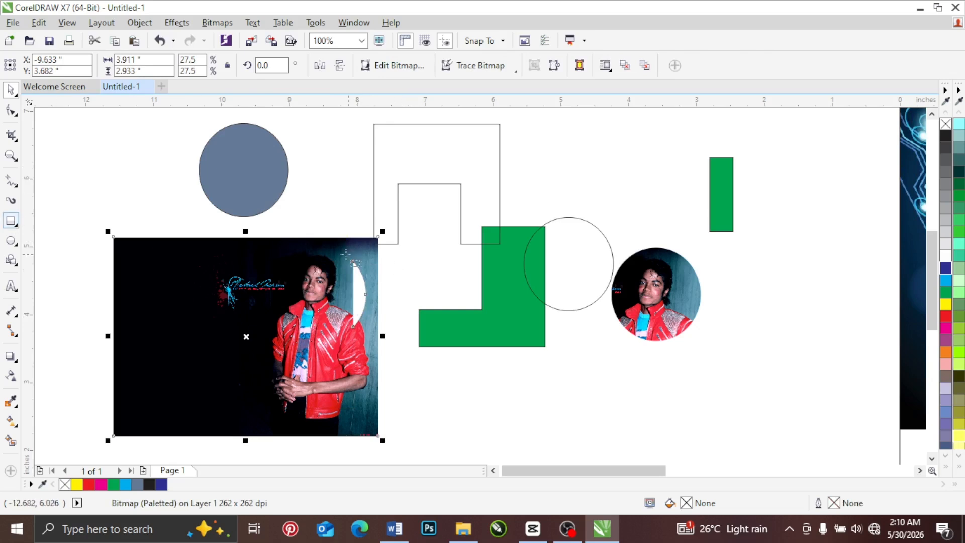
Step: Draw a rectangle about 0.44 by 1.4 in over the remaining crescent-shaped gap and weld it with the image
{"action": "left_click_drag", "start_coordinate": [343, 255], "coordinate": [372, 350]}
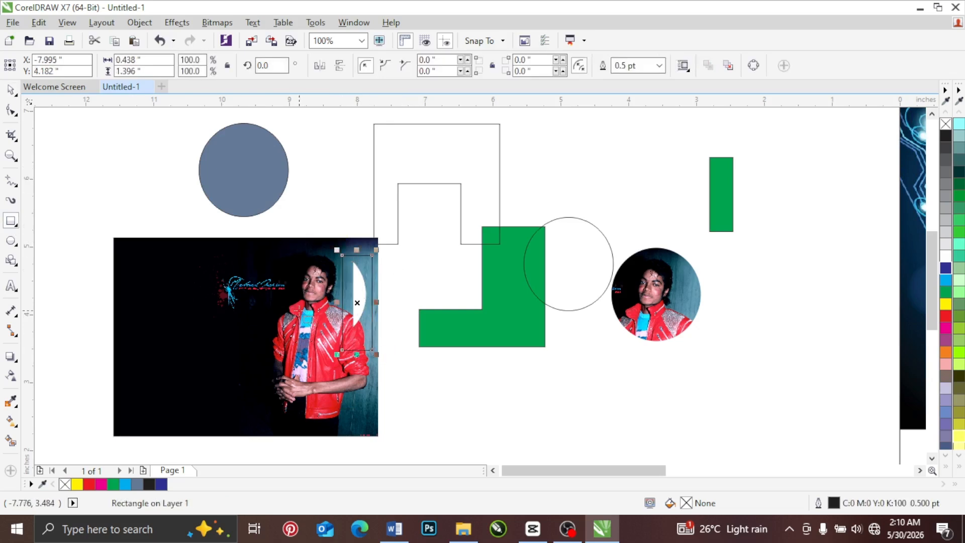
{"action": "left_click", "coordinate": [11, 91]}
{"action": "left_click", "coordinate": [280, 267], "text": "shift"}
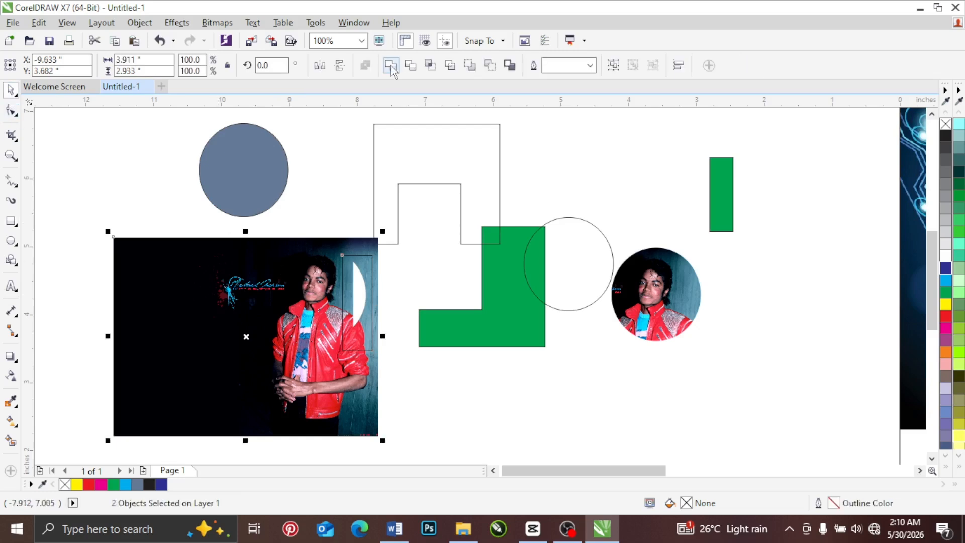
{"action": "left_click", "coordinate": [390, 66]}
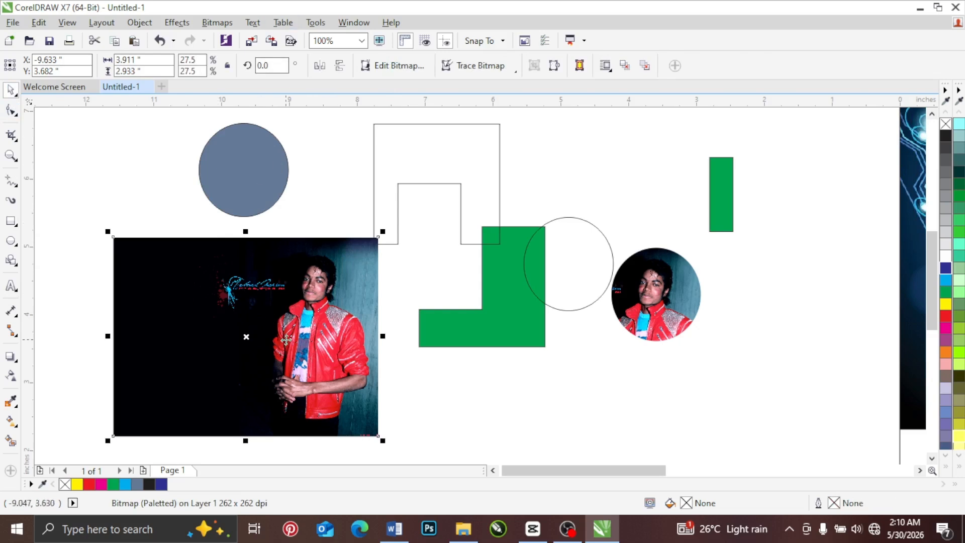
Step: Delete the restored rectangular image and move the blue-gray circle onto the left end of the green shape
{"action": "key", "text": "Delete"}
{"action": "left_click_drag", "start_coordinate": [260, 167], "coordinate": [359, 287]}
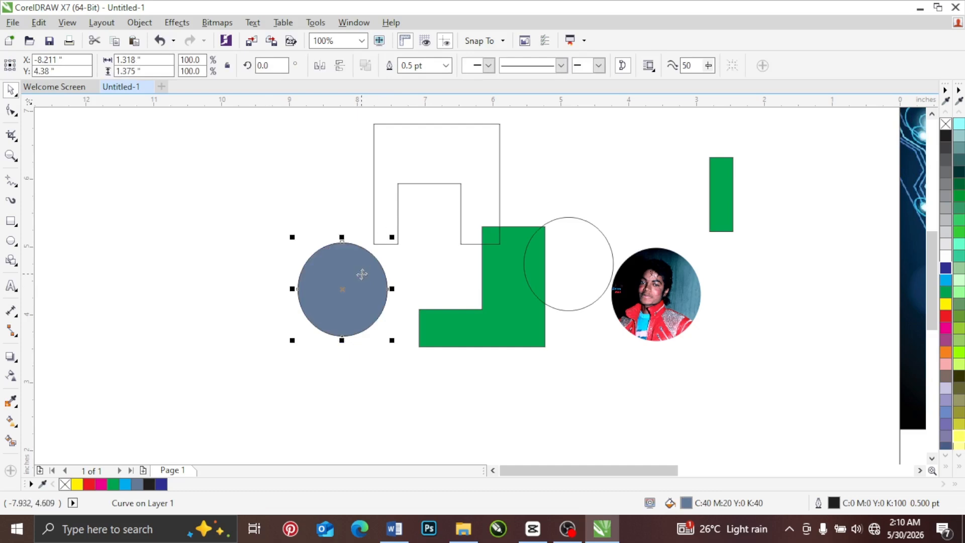
{"action": "left_click_drag", "start_coordinate": [358, 274], "coordinate": [444, 310]}
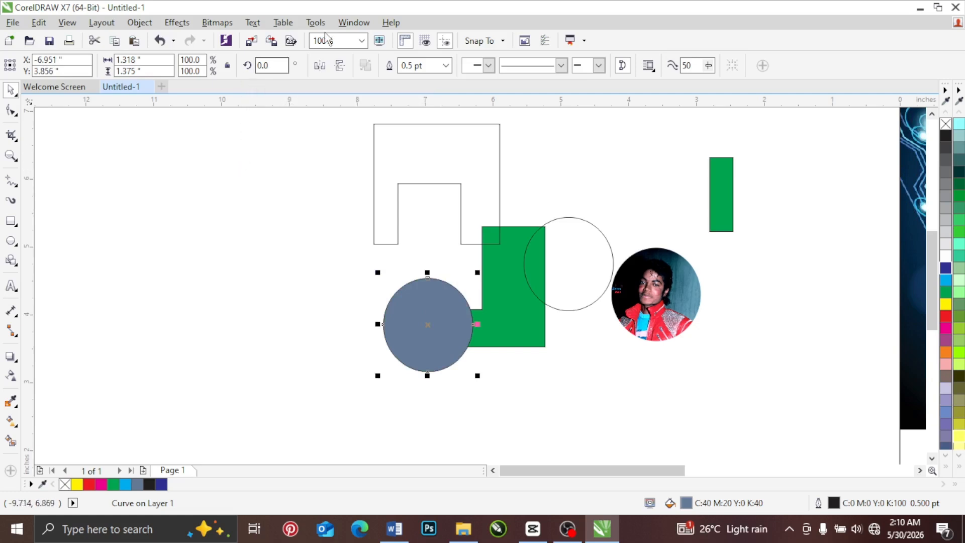
Step: Reshape the blue-gray circle by pulling its top and left nodes far to the left, and delete the left node
{"action": "scroll", "coordinate": [380, 211], "scroll_direction": "down", "scroll_amount": 1}
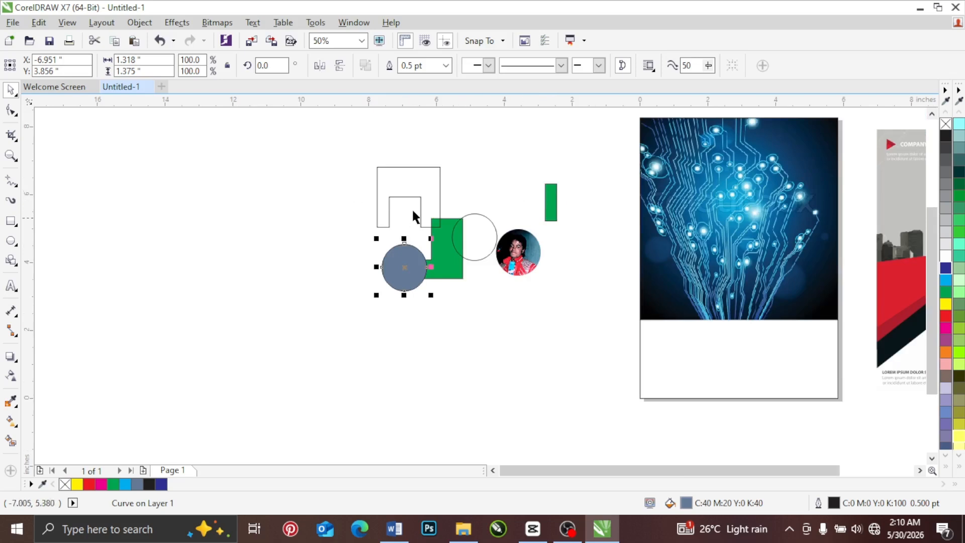
{"action": "scroll", "coordinate": [412, 206], "scroll_direction": "up", "scroll_amount": 1}
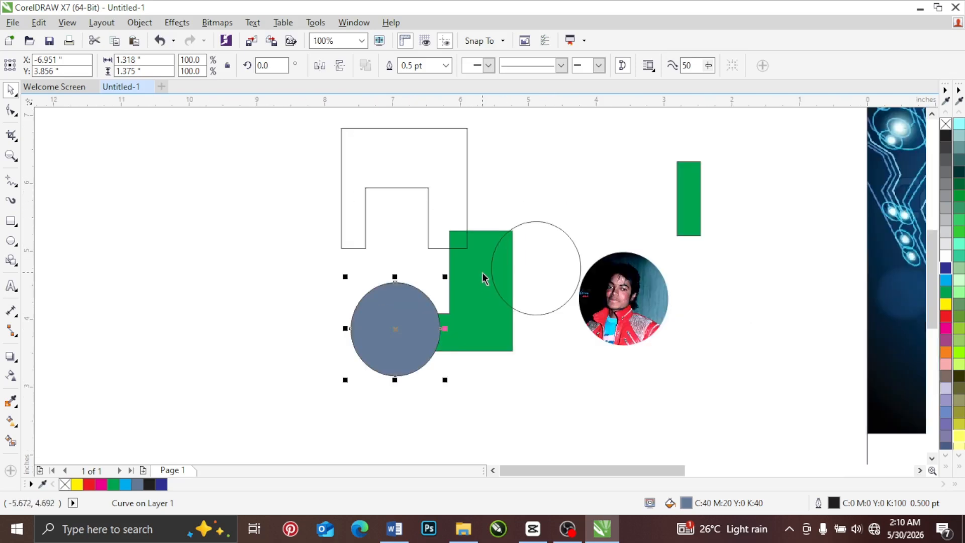
{"action": "left_click", "coordinate": [11, 112]}
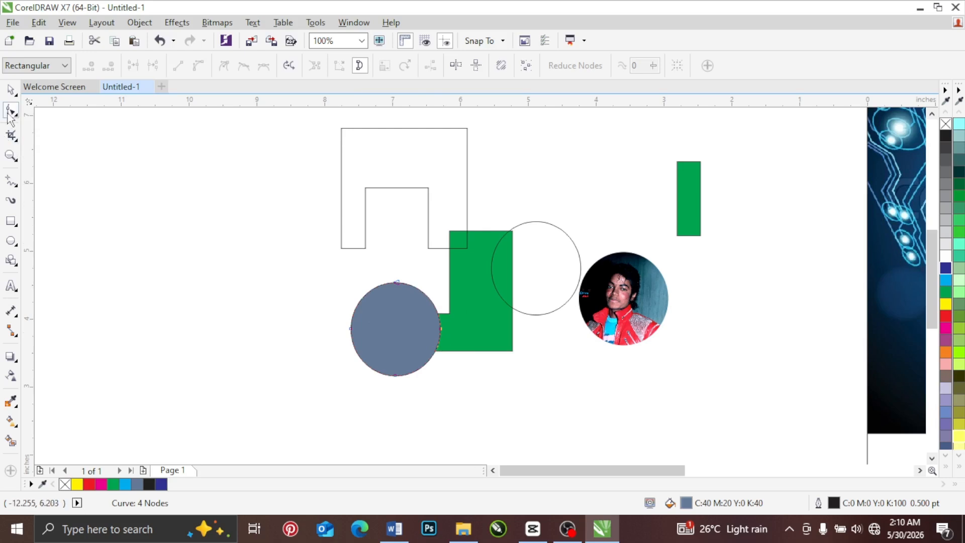
{"action": "left_click_drag", "start_coordinate": [398, 284], "coordinate": [231, 243]}
{"action": "left_click_drag", "start_coordinate": [355, 330], "coordinate": [234, 341]}
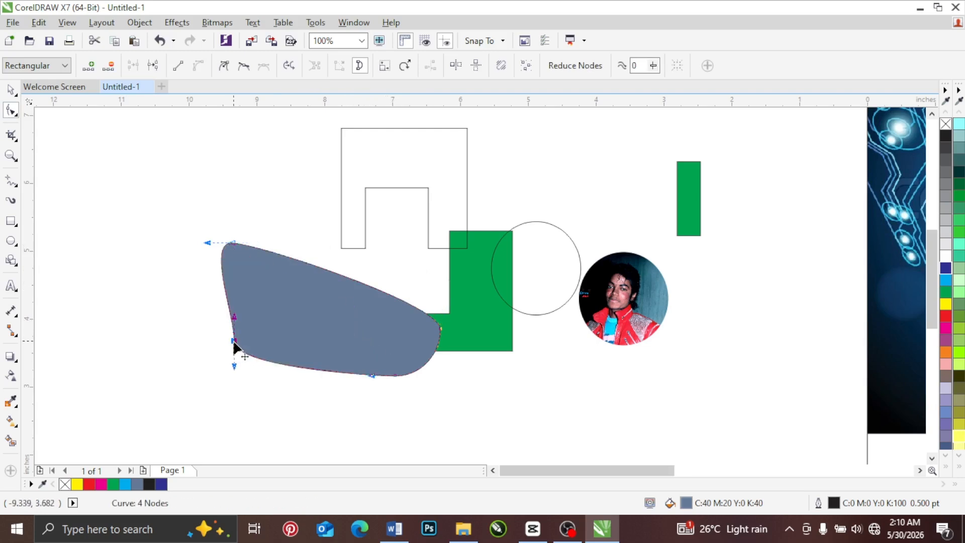
{"action": "key", "text": "Delete"}
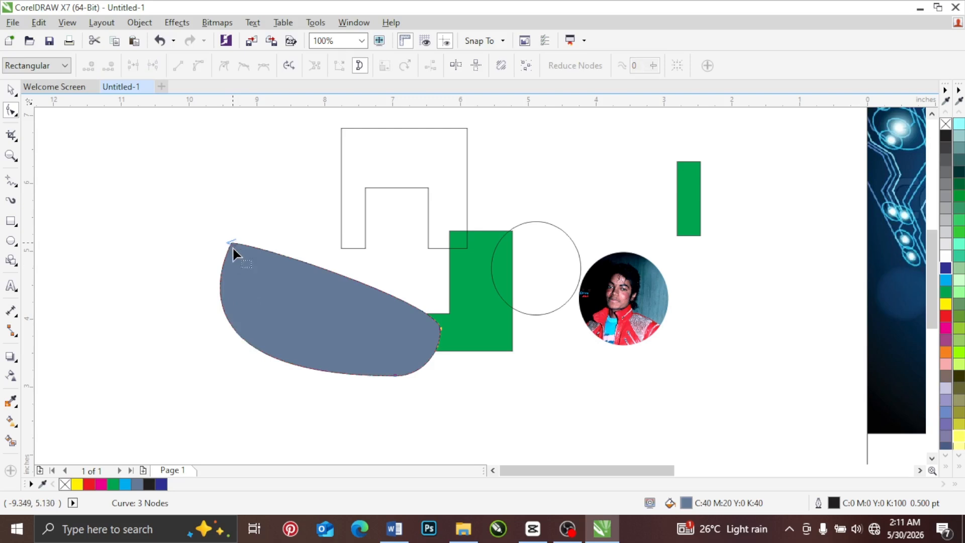
Step: Add a node on the left edge of the blue-gray curve and bend its handles to curve the lower edge inward
{"action": "left_click", "coordinate": [228, 320]}
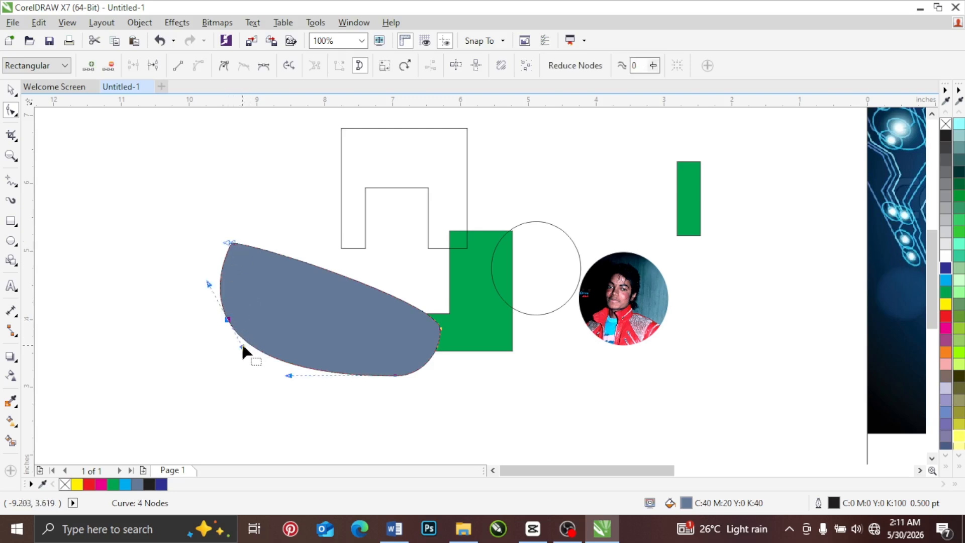
{"action": "mouse_move", "coordinate": [242, 348]}
{"action": "left_mouse_down"}
{"action": "mouse_move", "coordinate": [261, 340]}
{"action": "mouse_move", "coordinate": [276, 296]}
{"action": "mouse_move", "coordinate": [257, 375]}
{"action": "mouse_move", "coordinate": [296, 333]}
{"action": "mouse_move", "coordinate": [313, 291]}
{"action": "mouse_move", "coordinate": [295, 345]}
{"action": "mouse_move", "coordinate": [299, 288]}
{"action": "mouse_move", "coordinate": [311, 319]}
{"action": "mouse_move", "coordinate": [325, 280]}
{"action": "mouse_move", "coordinate": [339, 303]}
{"action": "mouse_move", "coordinate": [338, 276]}
{"action": "mouse_move", "coordinate": [266, 302]}
{"action": "mouse_move", "coordinate": [354, 291]}
{"action": "left_mouse_up"}
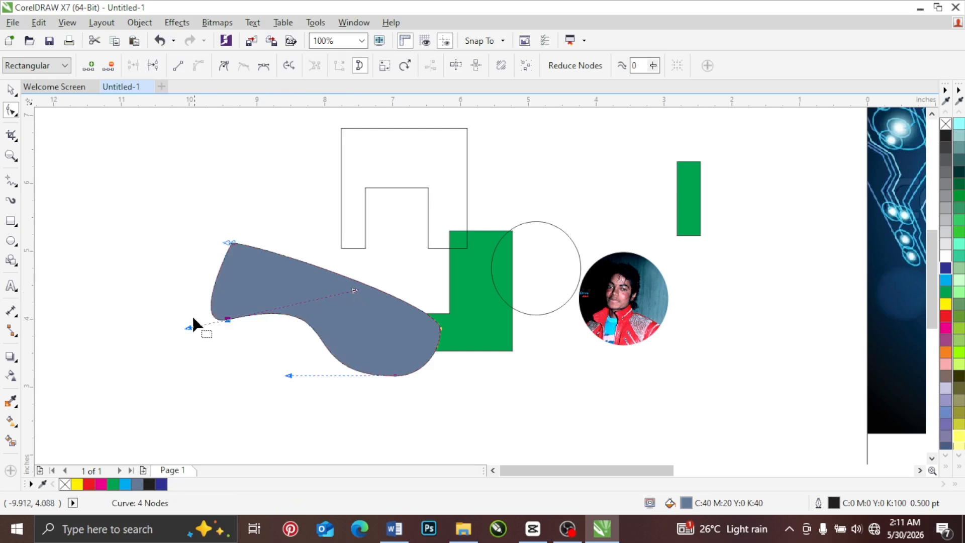
{"action": "left_click_drag", "start_coordinate": [355, 291], "coordinate": [318, 334]}
{"action": "left_click_drag", "start_coordinate": [189, 311], "coordinate": [191, 320]}
Step: Convert the added node to a cusp and pull its lower handle downward to bulge the bottom edge outward
{"action": "right_click", "coordinate": [231, 319]}
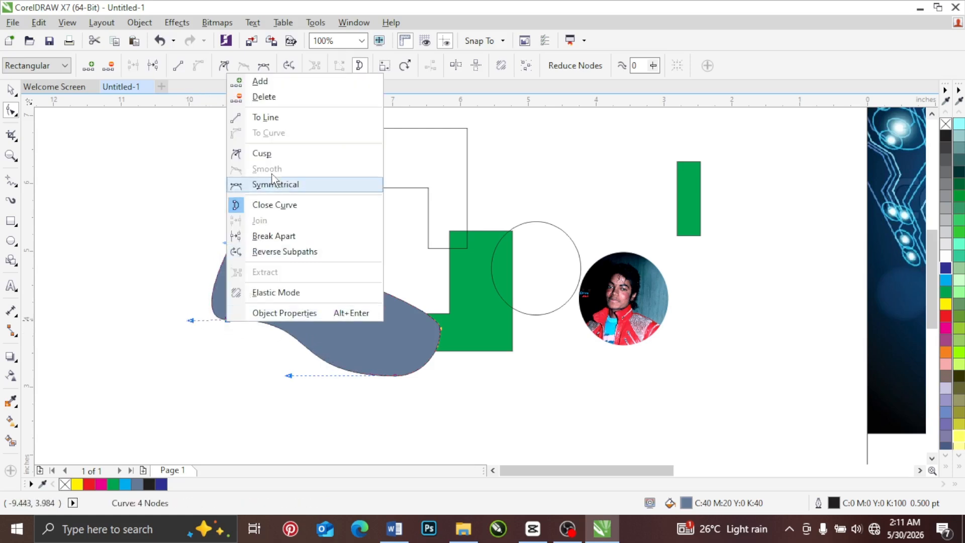
{"action": "left_click", "coordinate": [273, 154]}
{"action": "left_click_drag", "start_coordinate": [318, 318], "coordinate": [234, 382]}
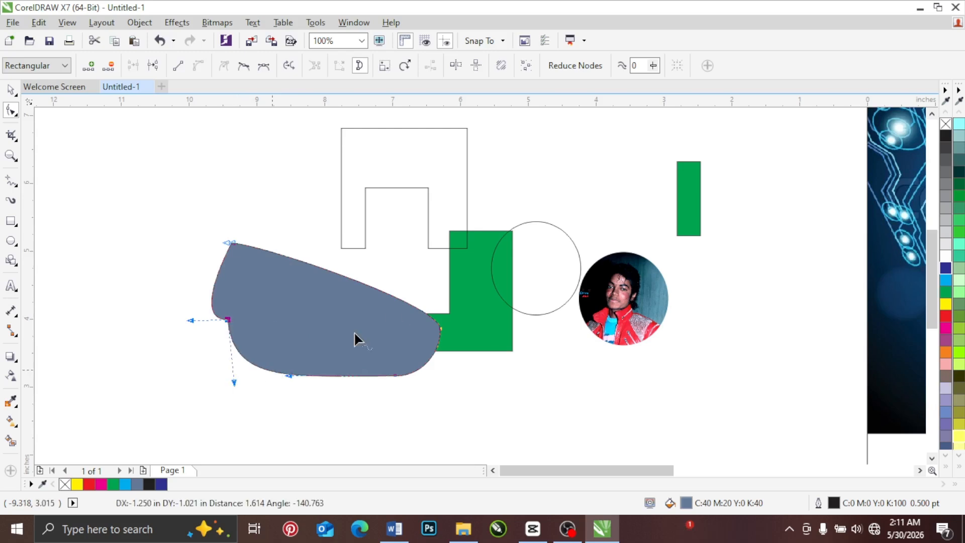
Step: Lower the notched outline slightly, overlap it and the green shape with the blue-gray shape, then select the four overlapping shapes together and deselect them
{"action": "left_click", "coordinate": [10, 90]}
{"action": "left_click_drag", "start_coordinate": [355, 148], "coordinate": [359, 171]}
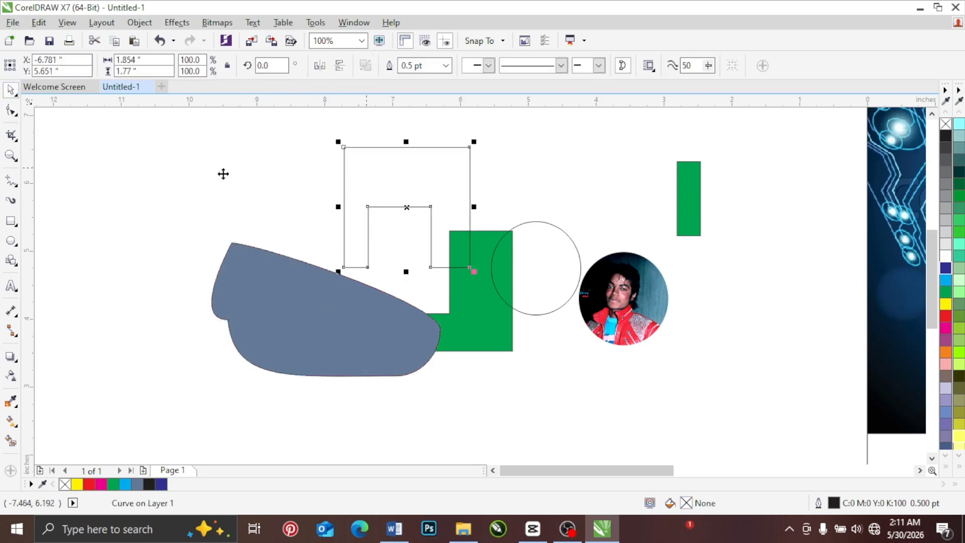
{"action": "left_click", "coordinate": [260, 257]}
{"action": "left_click_drag", "start_coordinate": [255, 272], "coordinate": [323, 222]}
{"action": "left_click_drag", "start_coordinate": [253, 129], "coordinate": [593, 364]}
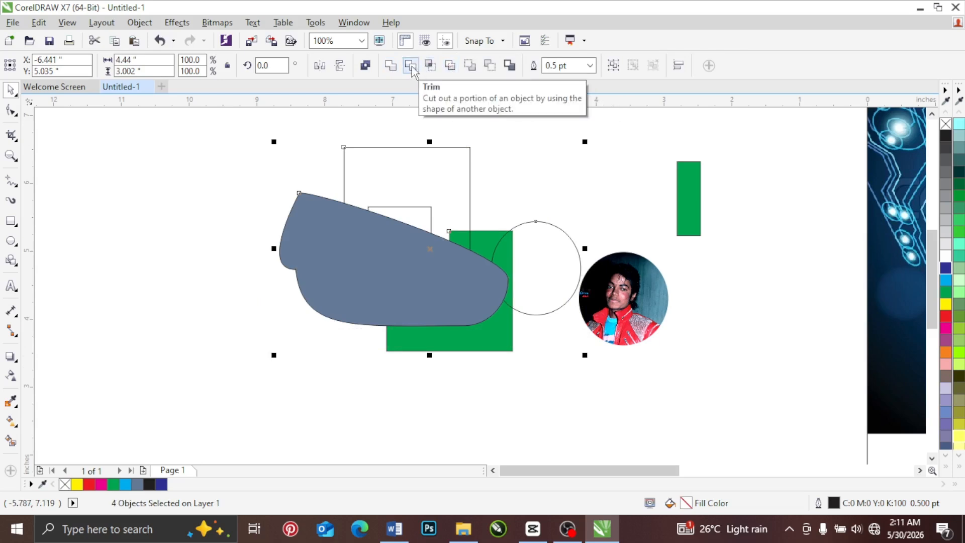
{"action": "left_click", "coordinate": [512, 168]}
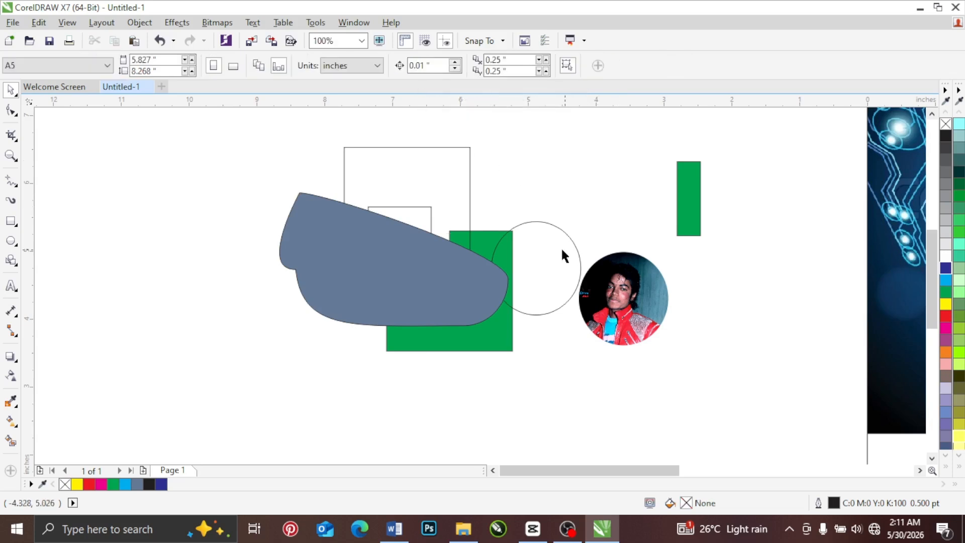
Step: Move the unfilled circle up so it overlaps the narrow green rectangle, and select both shapes
{"action": "left_click_drag", "start_coordinate": [560, 247], "coordinate": [674, 163]}
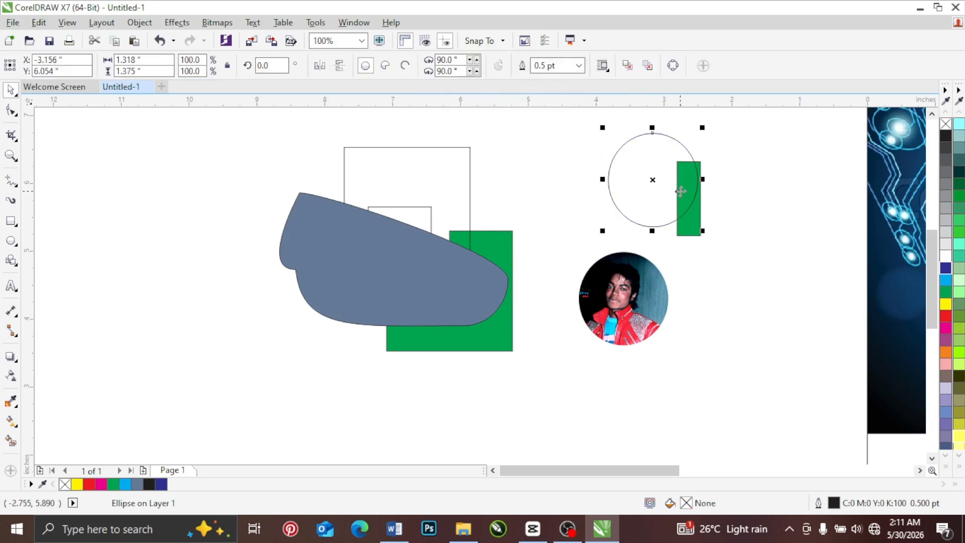
{"action": "left_click", "coordinate": [694, 232], "text": "shift"}
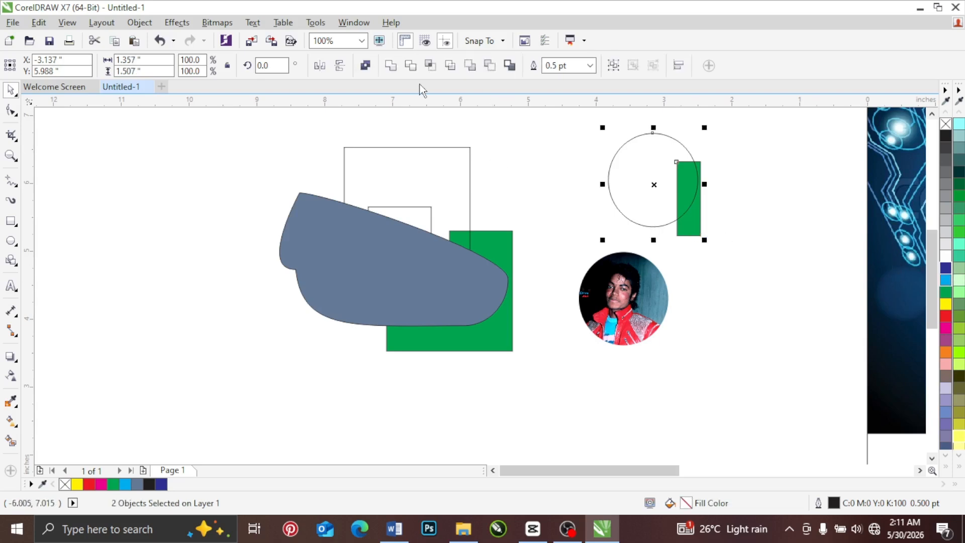
Step: Try Simplify twice on the circle and narrow green rectangle, undoing it each time
{"action": "left_click", "coordinate": [450, 65]}
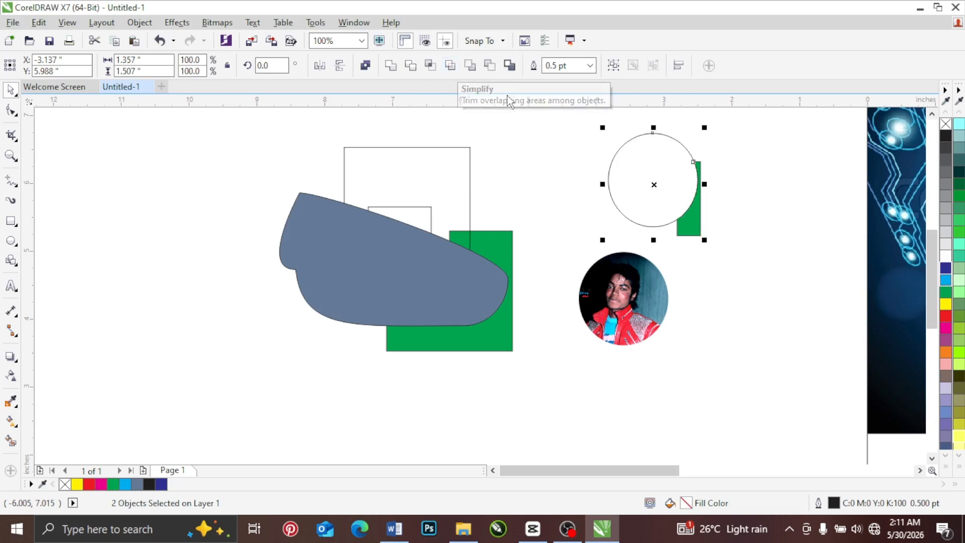
{"action": "key", "text": "ctrl+z"}
{"action": "left_click", "coordinate": [695, 225]}
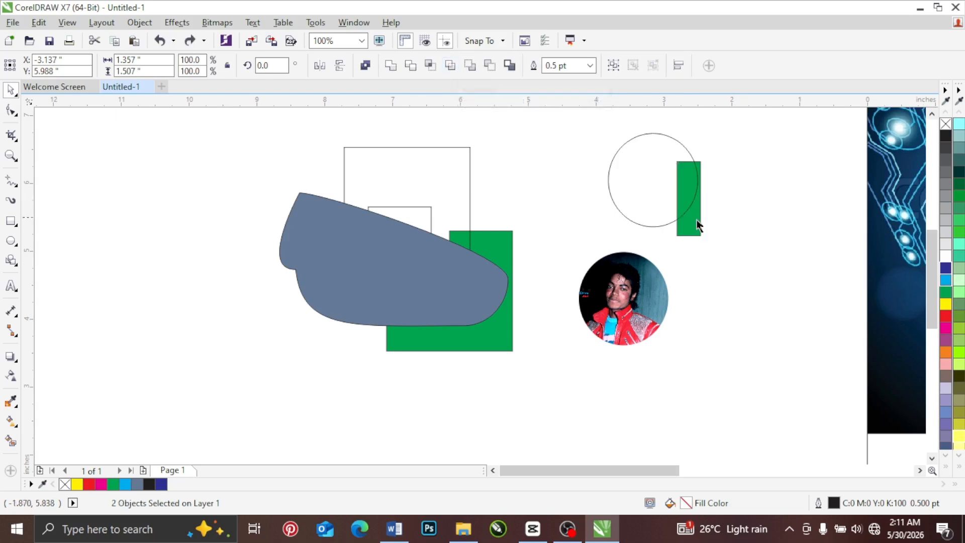
{"action": "left_click", "coordinate": [640, 168], "text": "shift"}
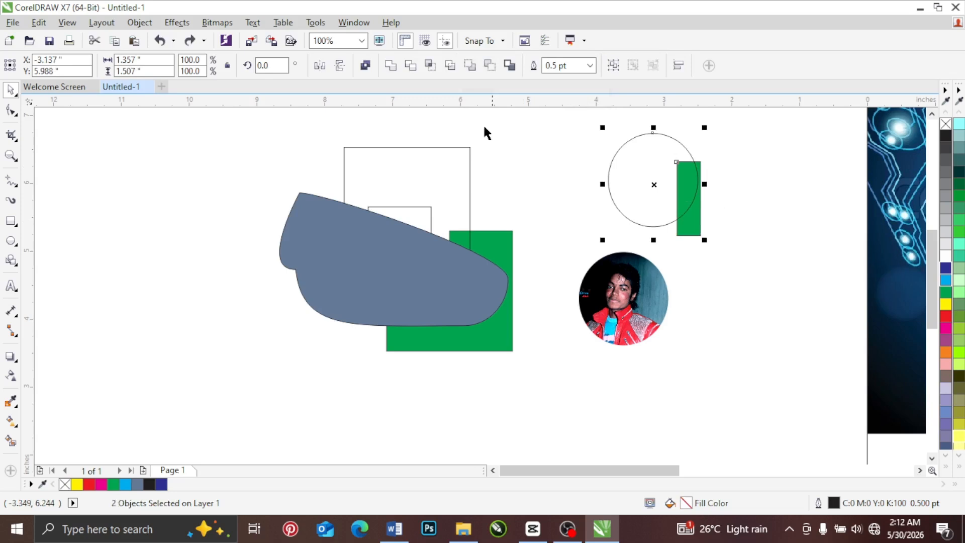
{"action": "left_click", "coordinate": [451, 67]}
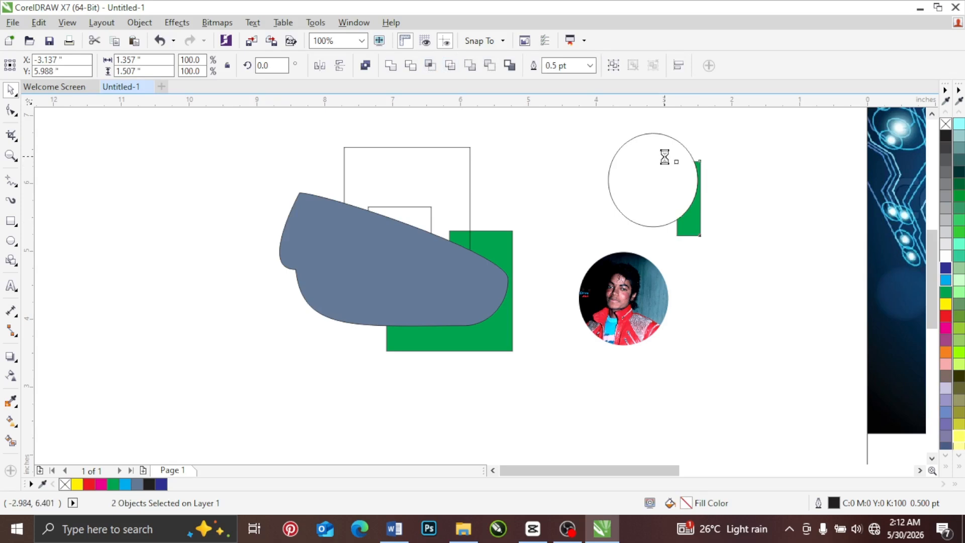
{"action": "key", "text": "ctrl+z"}
Step: Select the narrow green rectangle and then the circle twice, deselecting the pair each time
{"action": "left_click", "coordinate": [714, 173]}
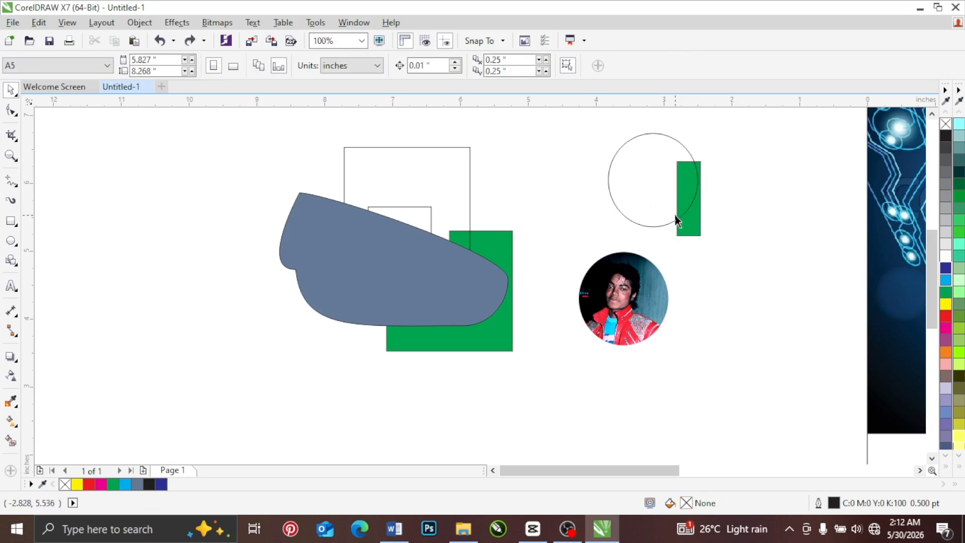
{"action": "left_click", "coordinate": [683, 216]}
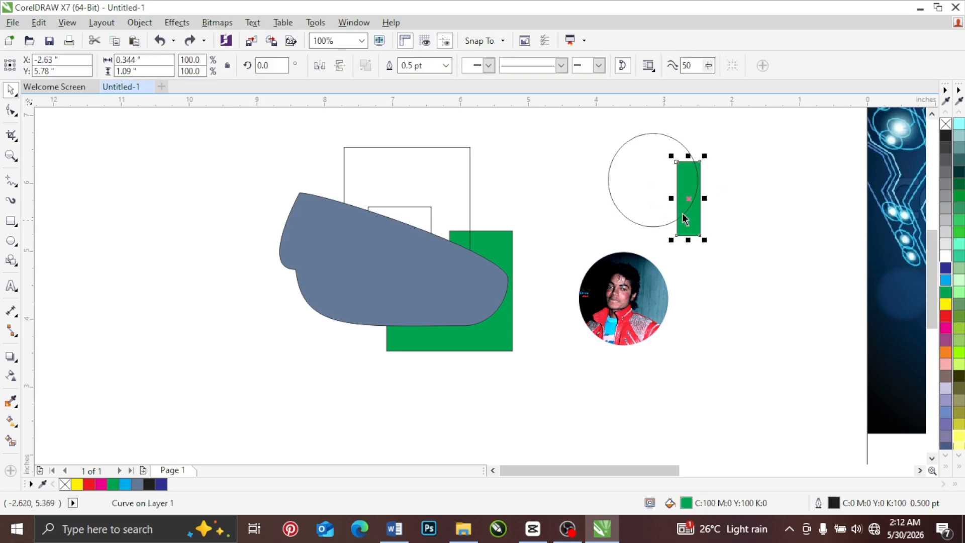
{"action": "left_click", "coordinate": [640, 165], "text": "shift"}
{"action": "left_click", "coordinate": [732, 173]}
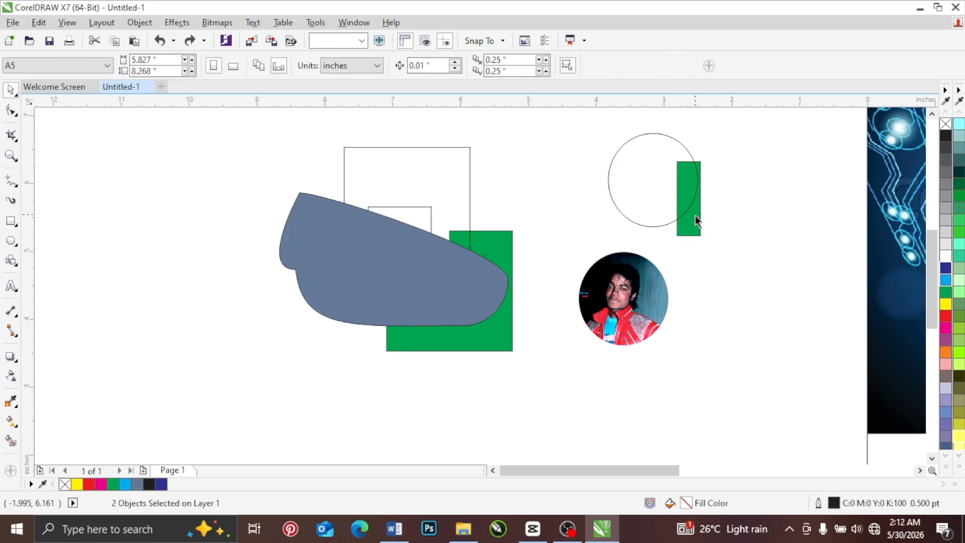
{"action": "left_click", "coordinate": [696, 216]}
{"action": "left_click", "coordinate": [639, 169], "text": "shift"}
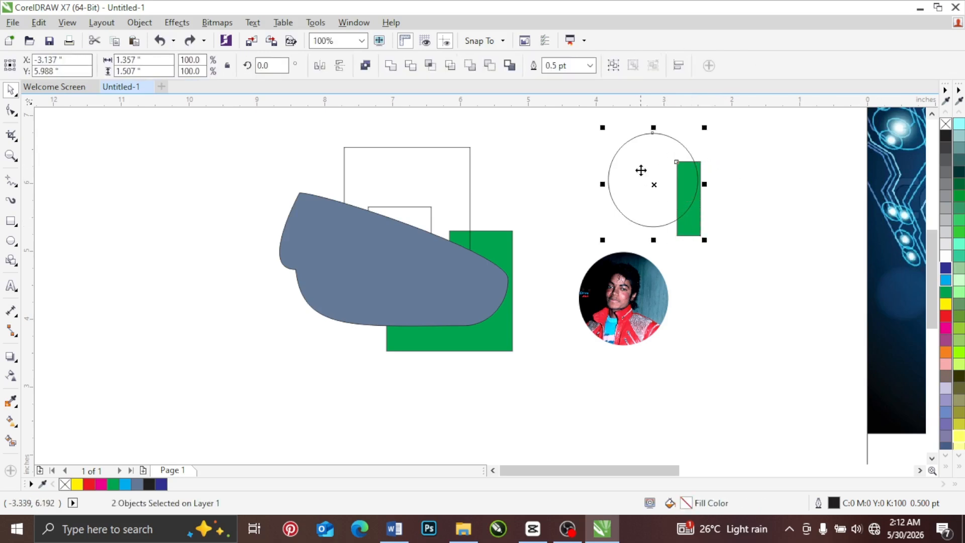
{"action": "left_click", "coordinate": [722, 159]}
Step: Try trimming the circle with the green rectangle, move the rectangle aside to expose the cut, and undo both changes
{"action": "left_click", "coordinate": [693, 222]}
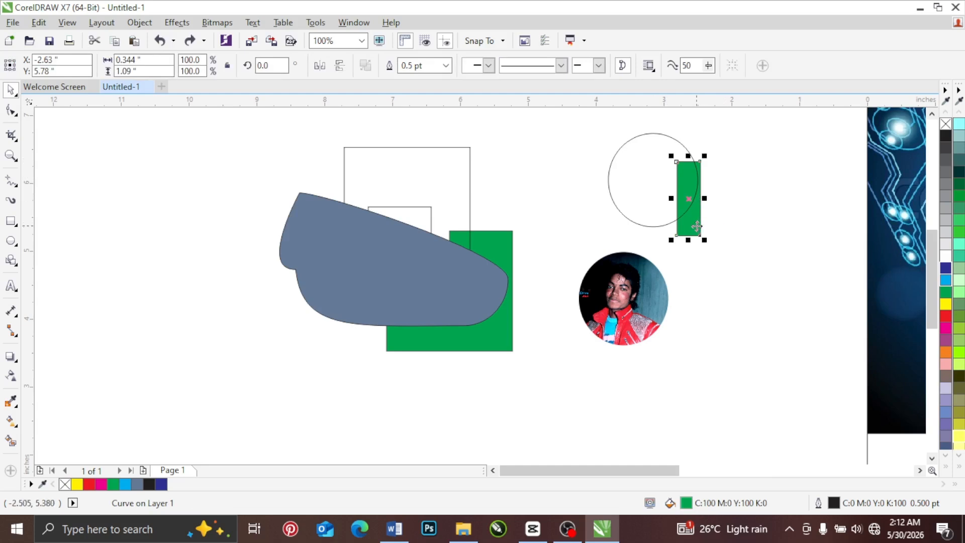
{"action": "left_click", "coordinate": [638, 166], "text": "shift"}
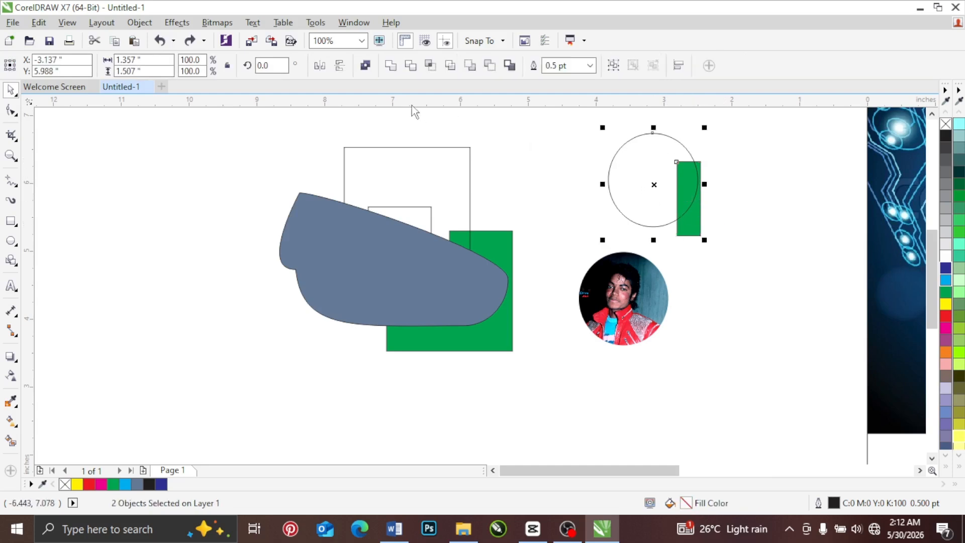
{"action": "left_click", "coordinate": [413, 65]}
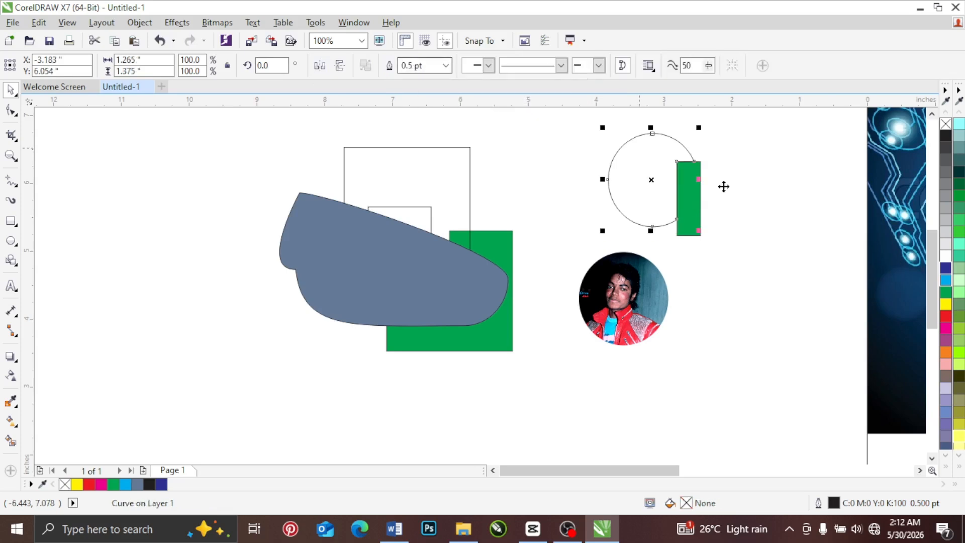
{"action": "left_click", "coordinate": [733, 186]}
{"action": "key", "text": "Tab"}
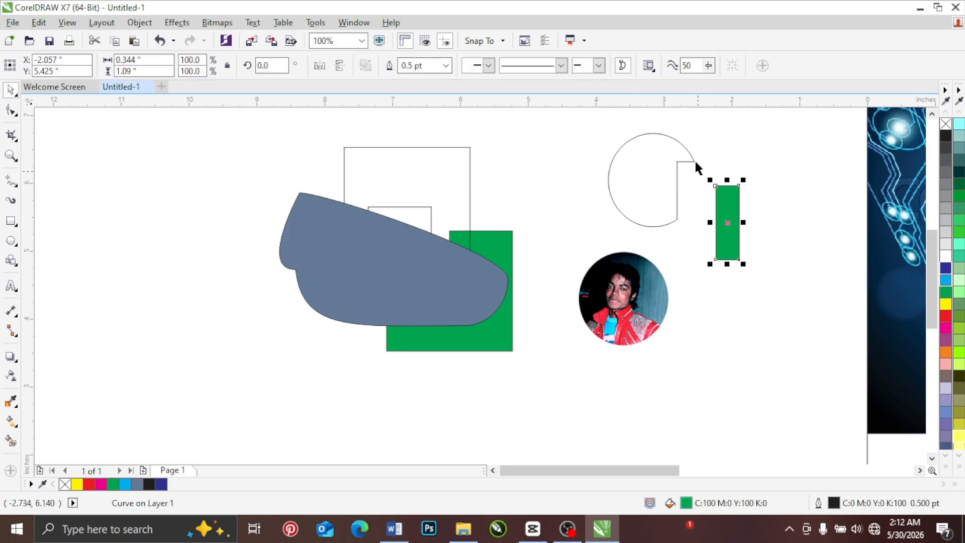
{"action": "key", "text": "ctrl+z"}
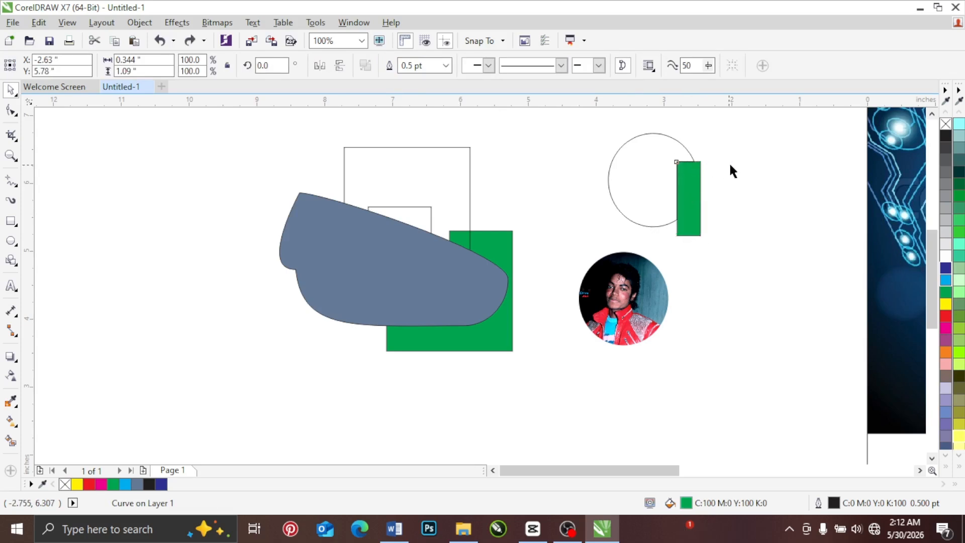
{"action": "key", "text": "ctrl+z"}
Step: Reselect the rectangle and circle and try Simplify two more times, undoing each result
{"action": "left_click", "coordinate": [730, 166]}
{"action": "left_click", "coordinate": [697, 223]}
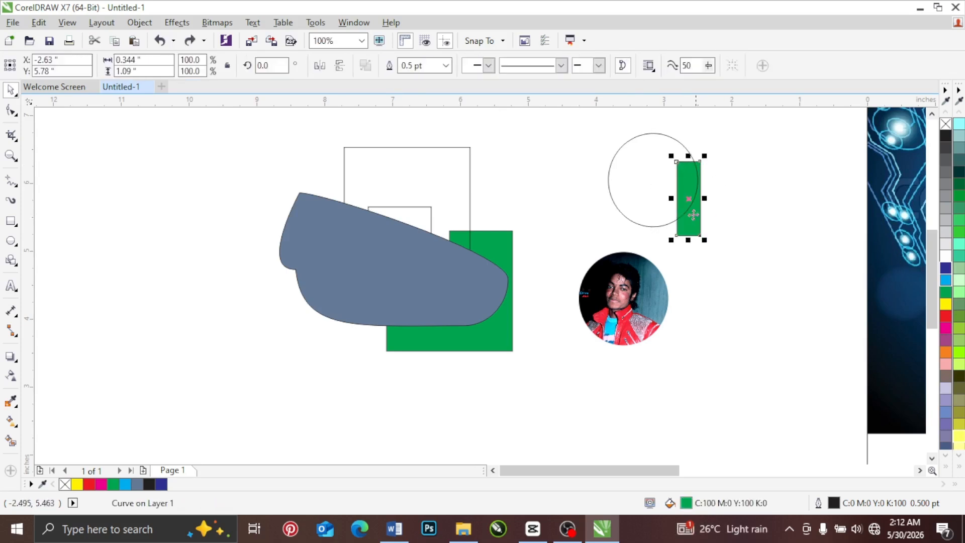
{"action": "left_click", "coordinate": [633, 168], "text": "shift"}
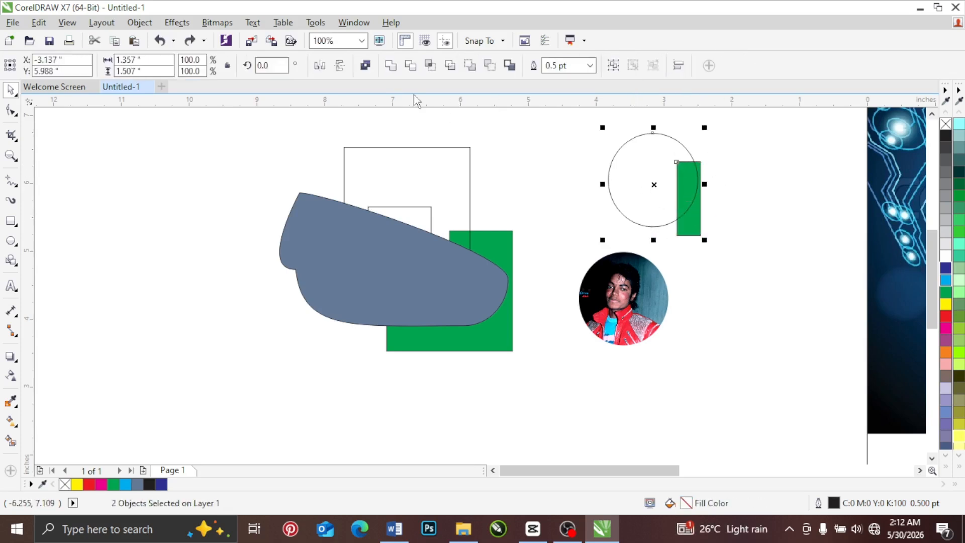
{"action": "left_click", "coordinate": [450, 69]}
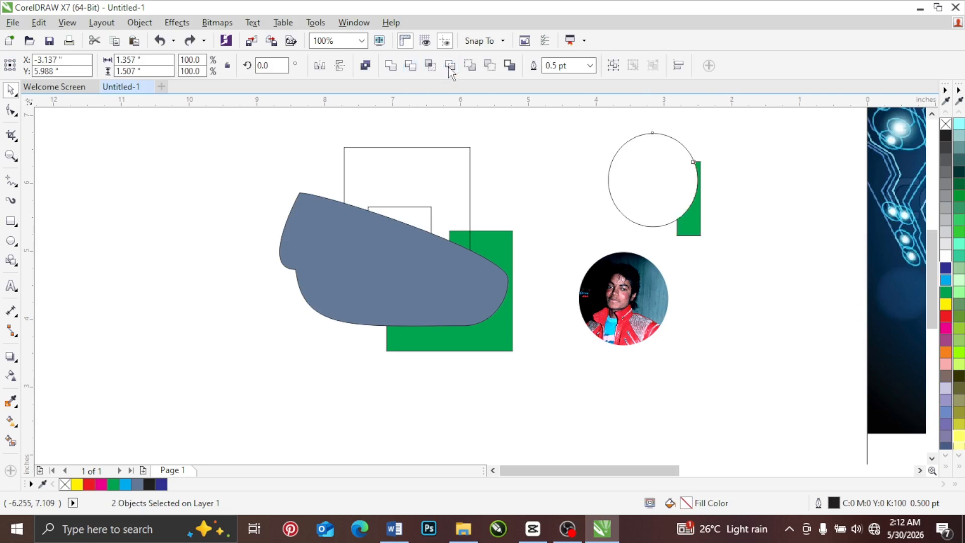
{"action": "left_click", "coordinate": [716, 184]}
{"action": "key", "text": "ctrl+z"}
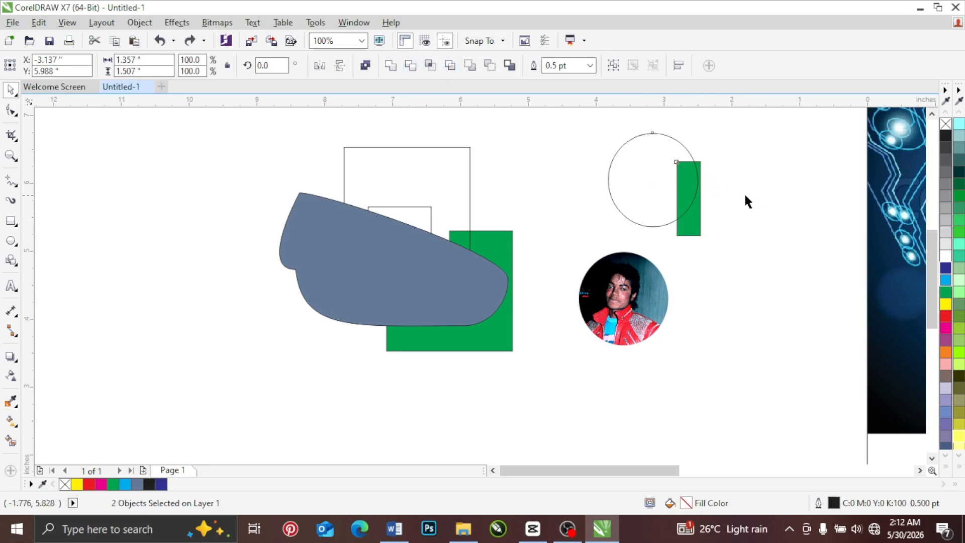
{"action": "left_click", "coordinate": [691, 236]}
{"action": "left_click", "coordinate": [642, 187], "text": "shift"}
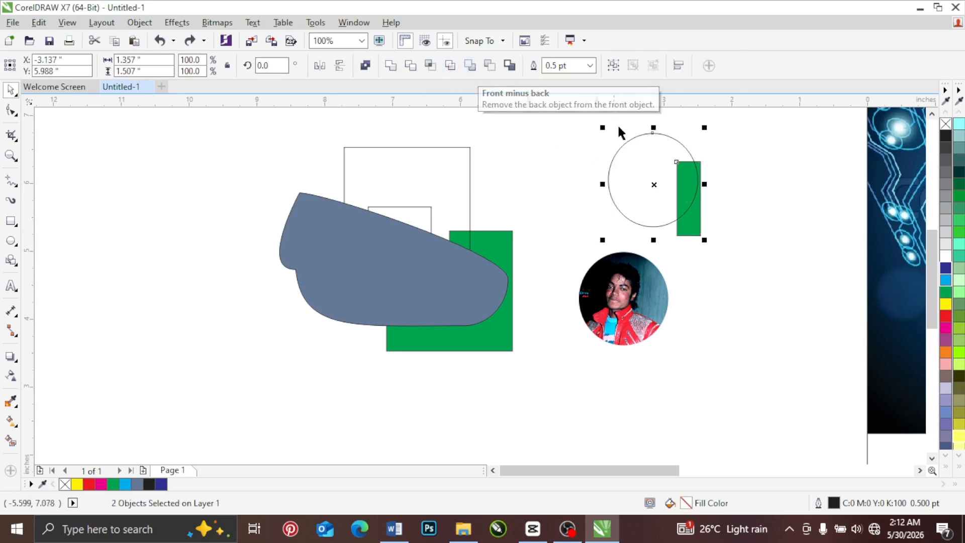
{"action": "left_click", "coordinate": [470, 66]}
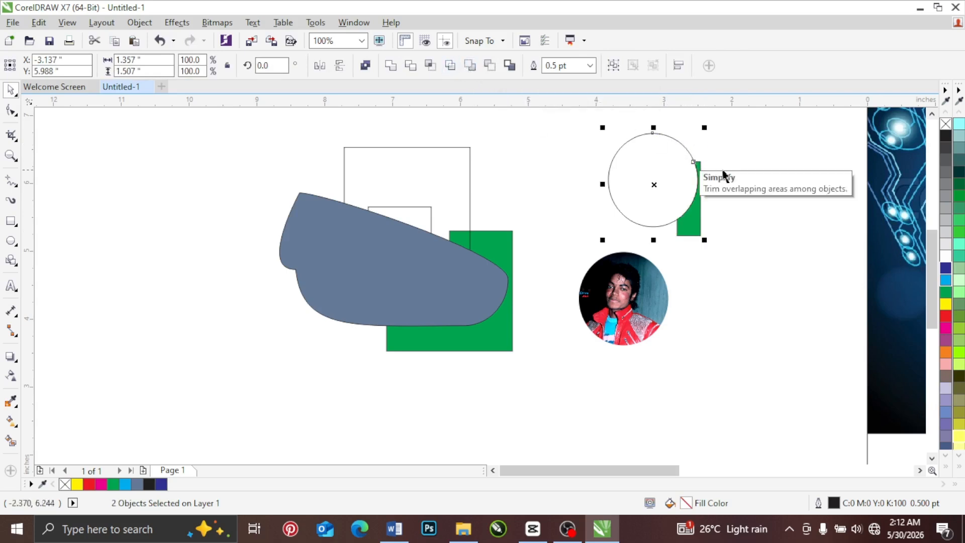
{"action": "key", "text": "ctrl+z"}
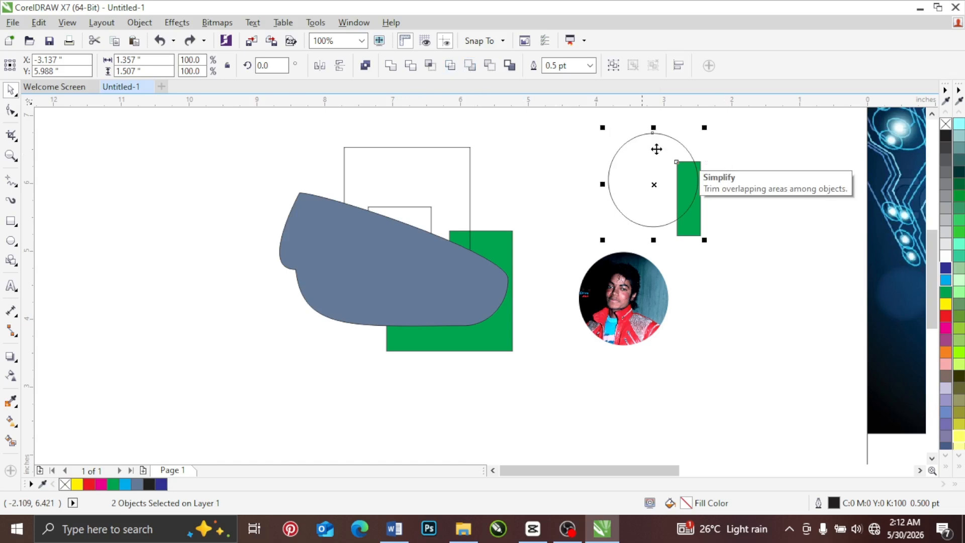
Step: Reselect the circle and green rectangle, try Back minus front on them, and undo it
{"action": "left_click", "coordinate": [720, 141]}
{"action": "left_click", "coordinate": [686, 231]}
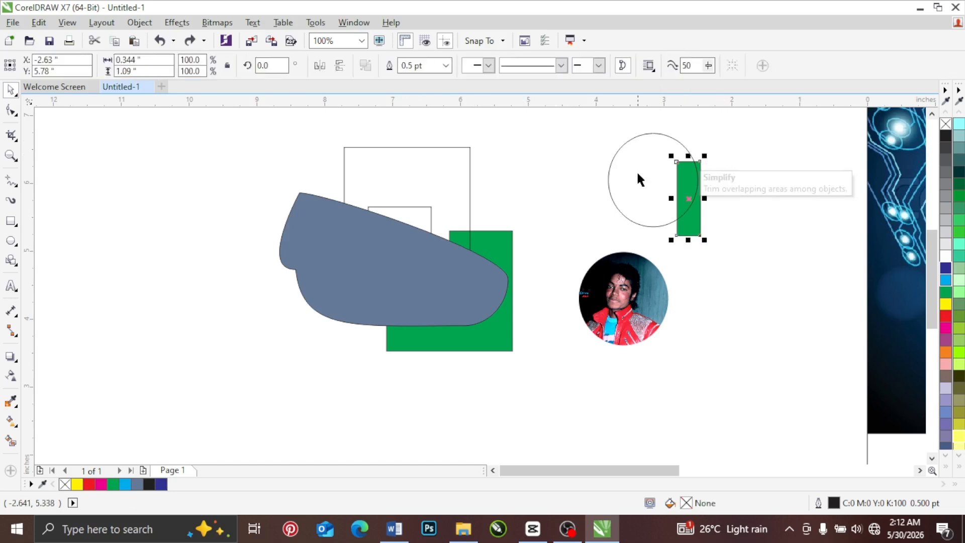
{"action": "left_click", "coordinate": [637, 174]}
{"action": "left_click_drag", "start_coordinate": [723, 121], "coordinate": [581, 250]}
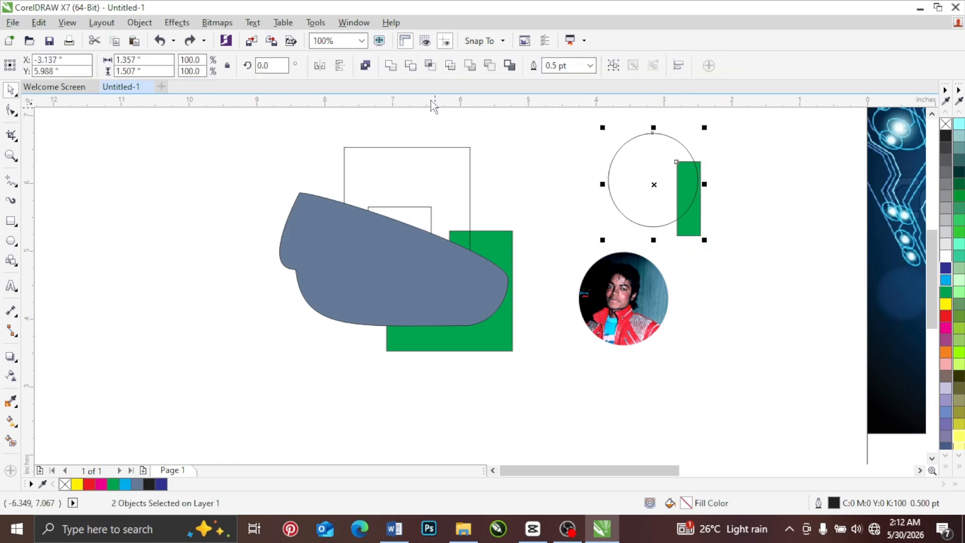
{"action": "left_click", "coordinate": [490, 66]}
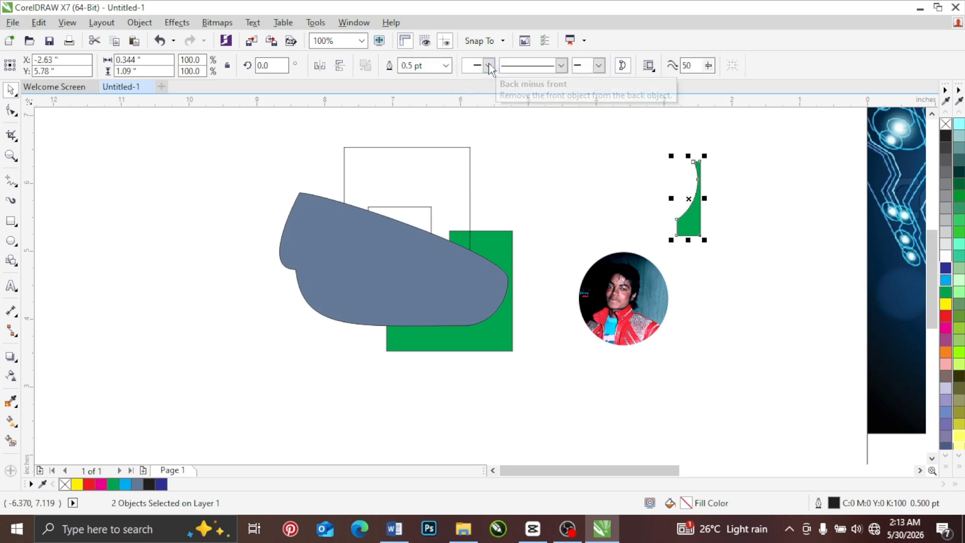
{"action": "key", "text": "ctrl+z"}
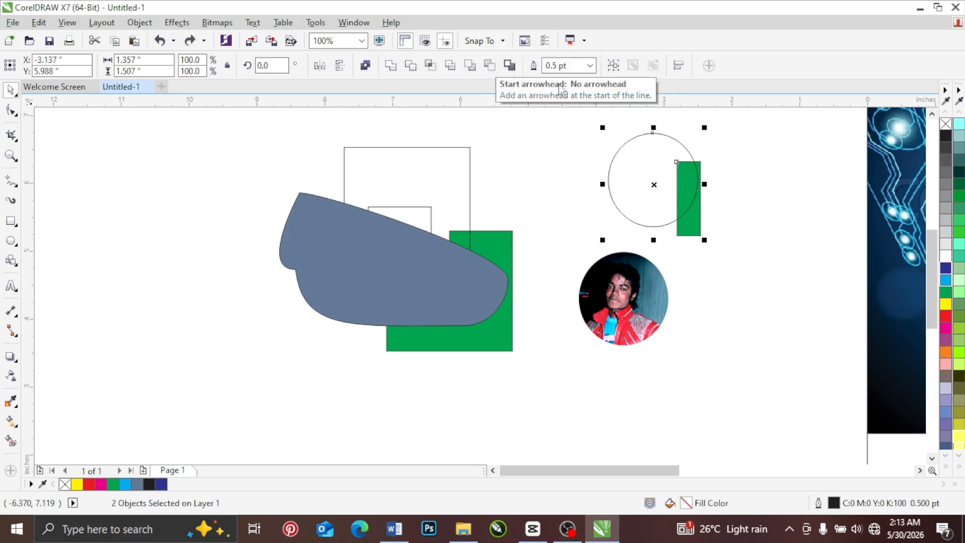
Step: Compare Simplify, Front minus back and Back minus front on the selected pair, undoing each one
{"action": "left_click", "coordinate": [450, 66]}
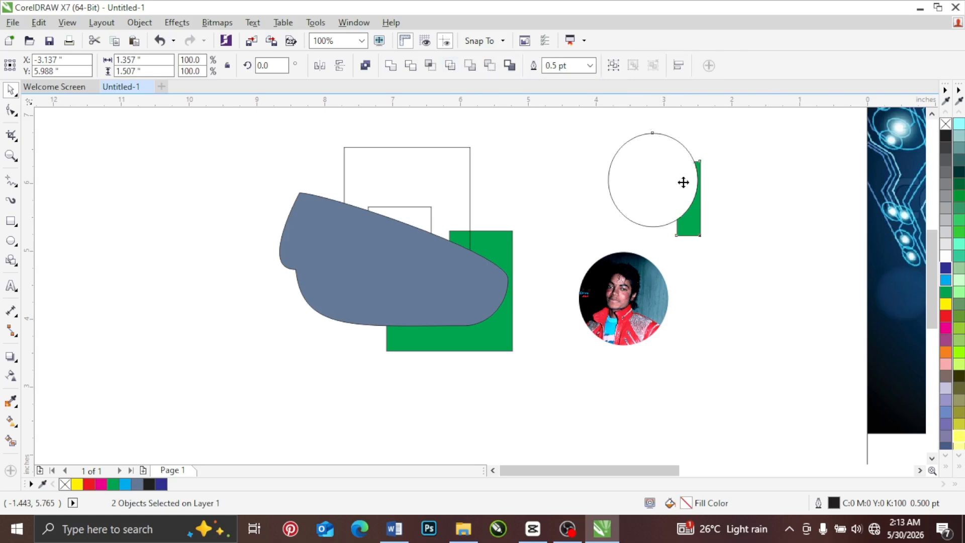
{"action": "key", "text": "ctrl+z"}
{"action": "left_click", "coordinate": [470, 66]}
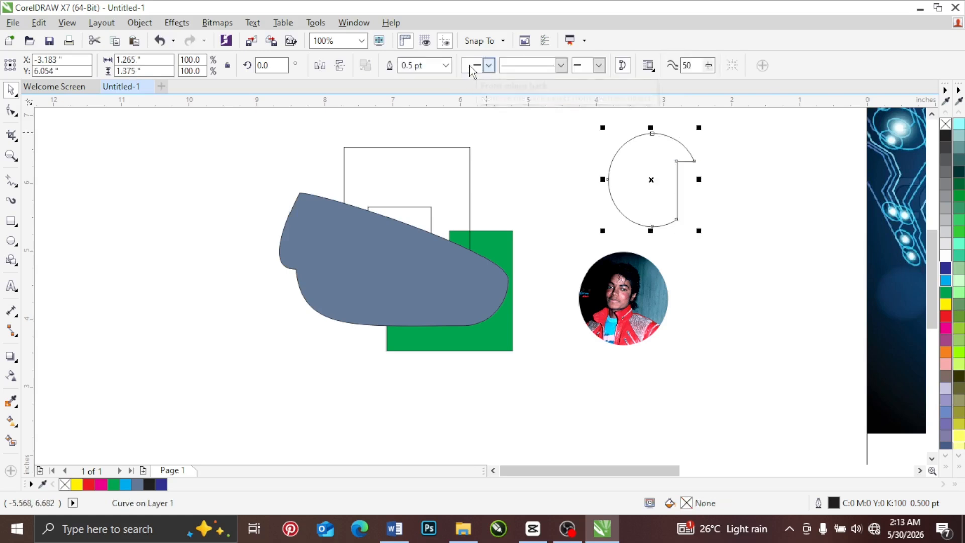
{"action": "key", "text": "ctrl+z"}
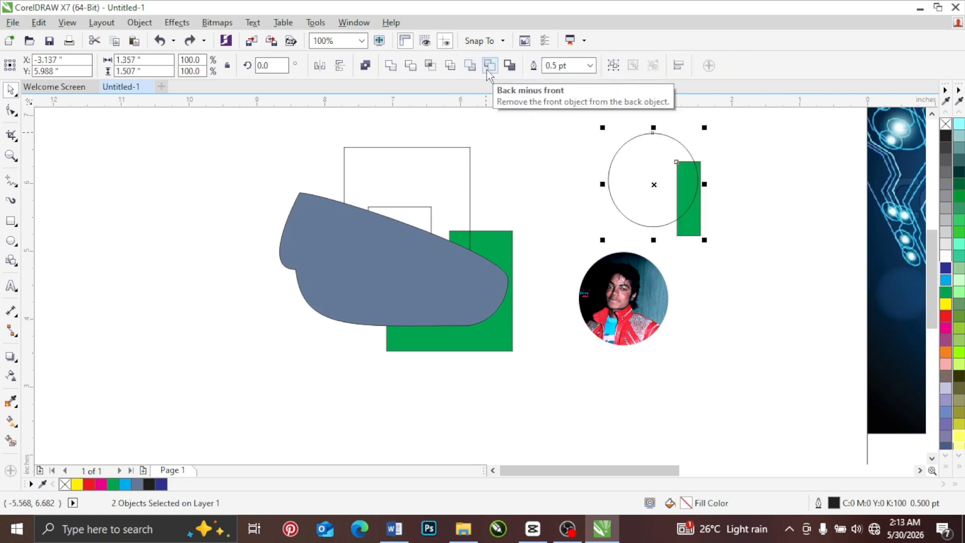
{"action": "left_click", "coordinate": [487, 69]}
{"action": "key", "text": "ctrl+z"}
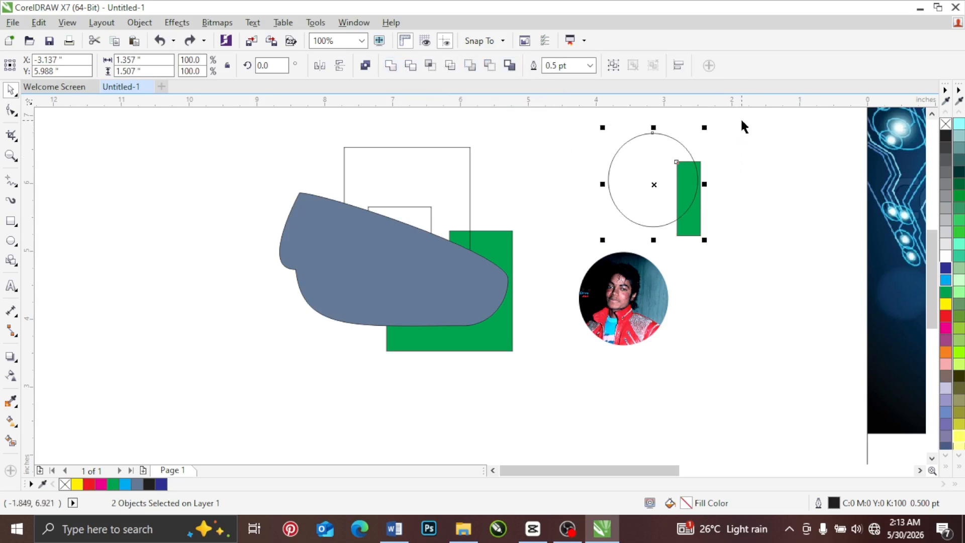
Step: Try welding the circle and green rectangle into one shape, shift it slightly, and undo the move and the weld
{"action": "left_click_drag", "start_coordinate": [742, 122], "coordinate": [568, 254]}
{"action": "left_click", "coordinate": [391, 65]}
{"action": "mouse_move", "coordinate": [684, 194]}
{"action": "left_mouse_down"}
{"action": "mouse_move", "coordinate": [743, 239]}
{"action": "mouse_move", "coordinate": [766, 218]}
{"action": "mouse_move", "coordinate": [684, 184]}
{"action": "left_mouse_up"}
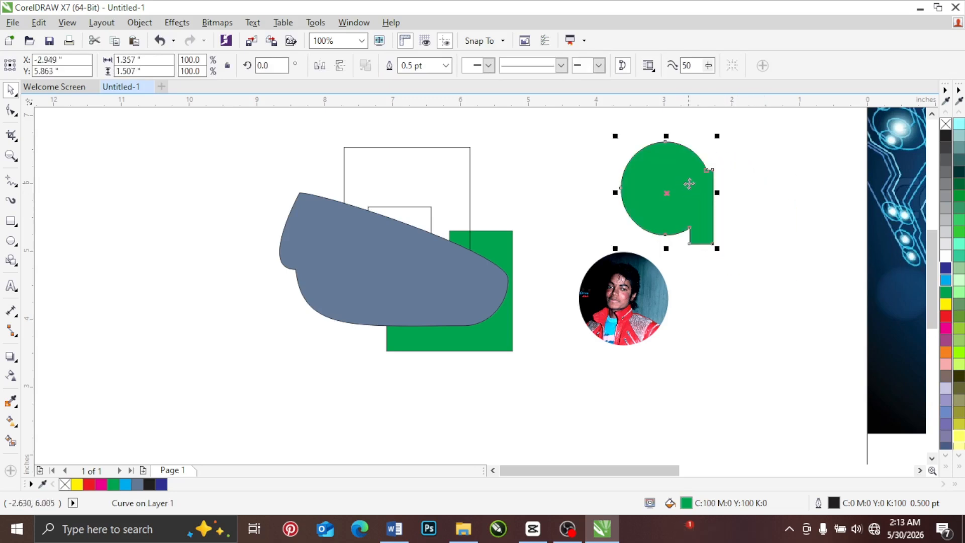
{"action": "key", "text": "ctrl+z"}
{"action": "key", "text": "ctrl+z"}
{"action": "key", "text": "ctrl+z"}
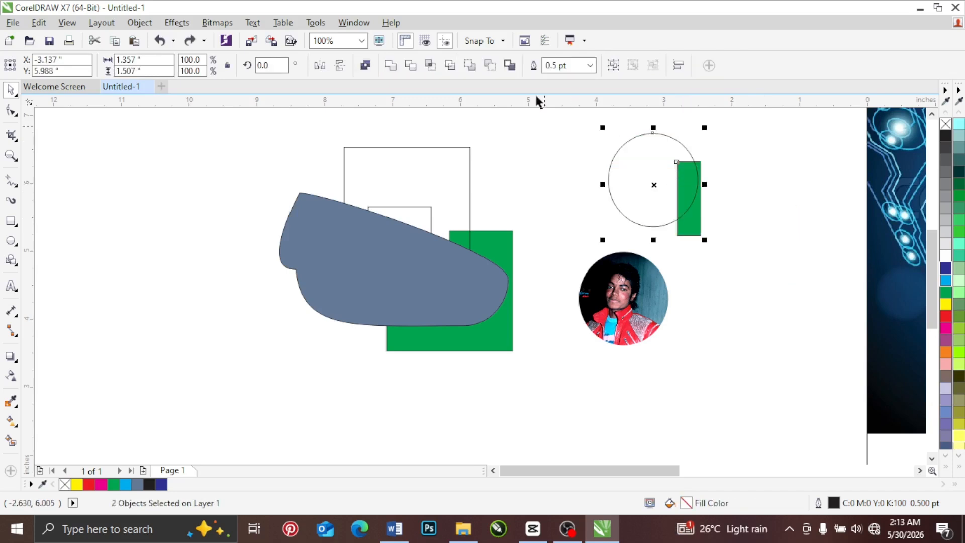
Step: Create a boundary around the circle and green rectangle, place it beside the round photo, and move the circle off the rectangle
{"action": "left_click", "coordinate": [512, 67]}
{"action": "left_click_drag", "start_coordinate": [644, 170], "coordinate": [721, 319]}
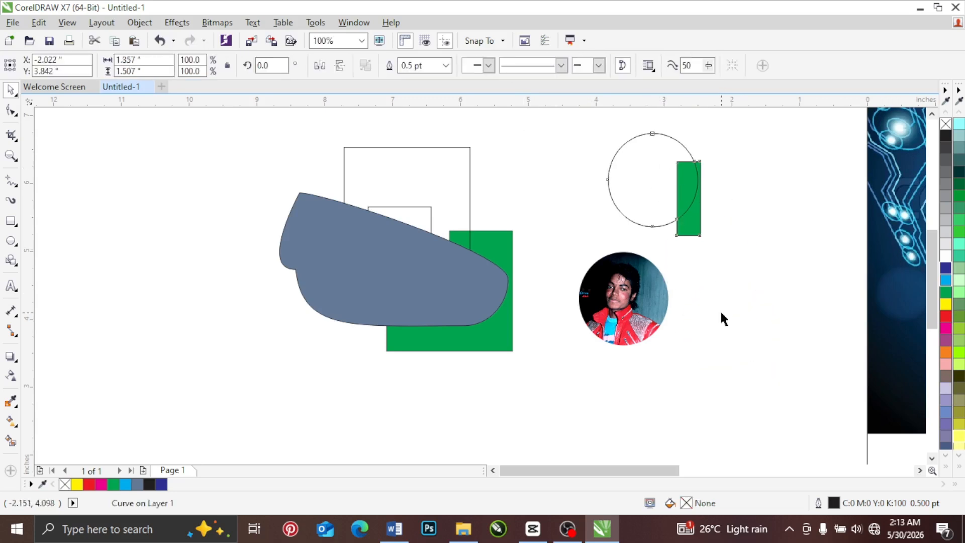
{"action": "left_click_drag", "start_coordinate": [668, 158], "coordinate": [621, 161]}
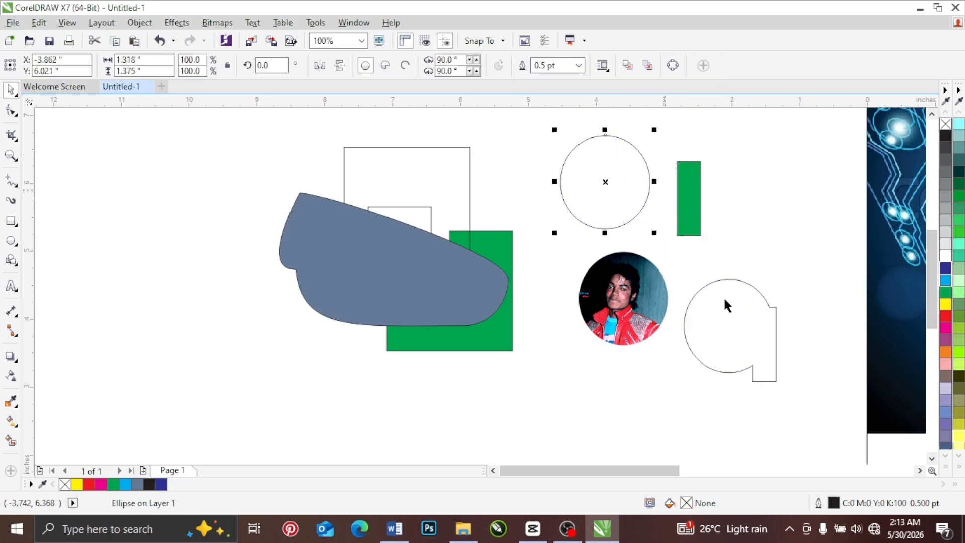
Step: Move the boundary outline beside the green rectangle, and undo back to before the boundary was created
{"action": "left_click_drag", "start_coordinate": [728, 304], "coordinate": [759, 205]}
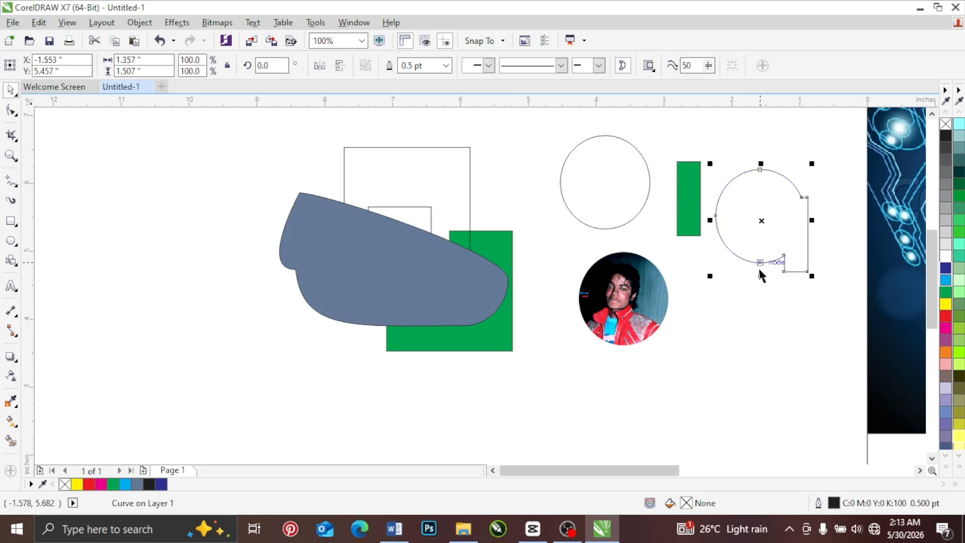
{"action": "key", "text": "ctrl+z"}
{"action": "key", "text": "ctrl+z"}
{"action": "key", "text": "ctrl+z"}
{"action": "key", "text": "ctrl+z"}
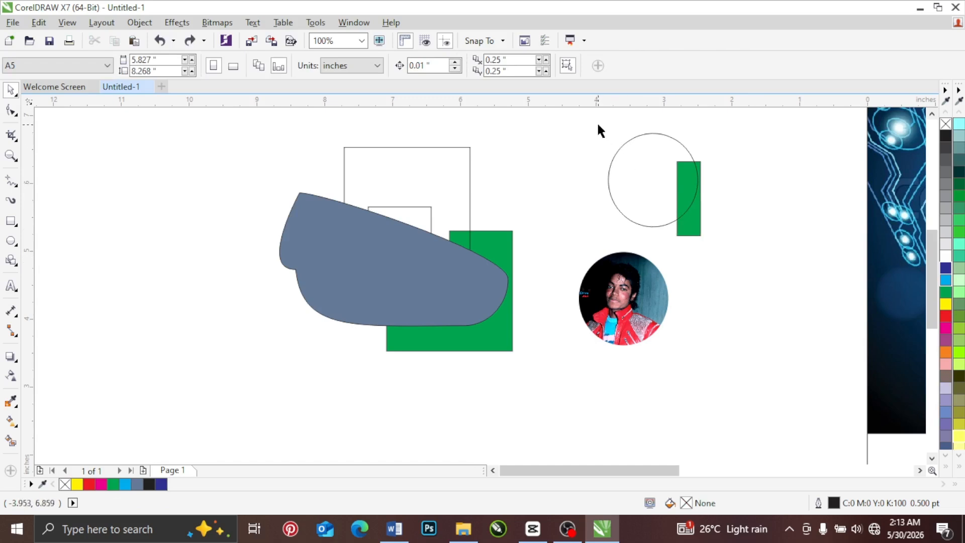
Step: Create a boundary around the circle and green rectangle again, place it beside them, and fill it with cyan
{"action": "left_click_drag", "start_coordinate": [597, 125], "coordinate": [734, 258]}
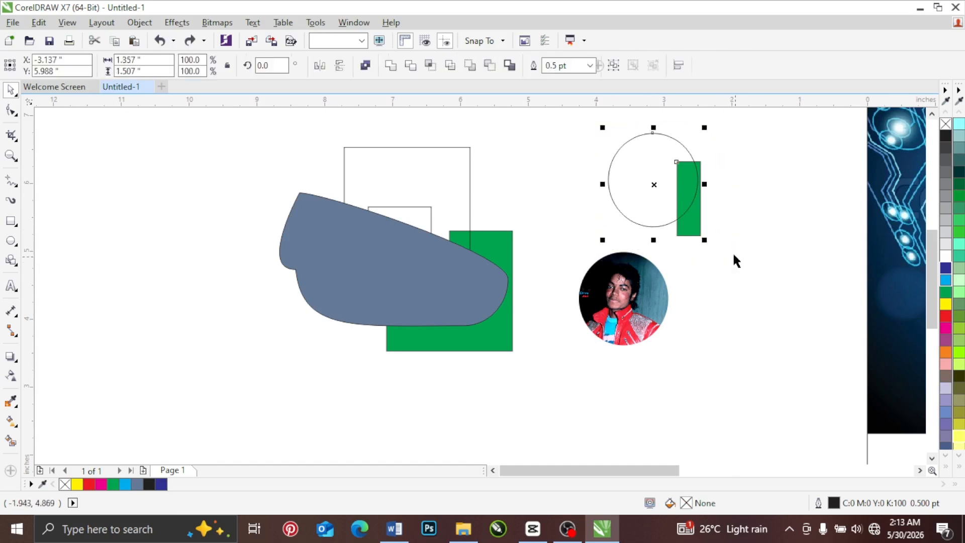
{"action": "left_click", "coordinate": [510, 66]}
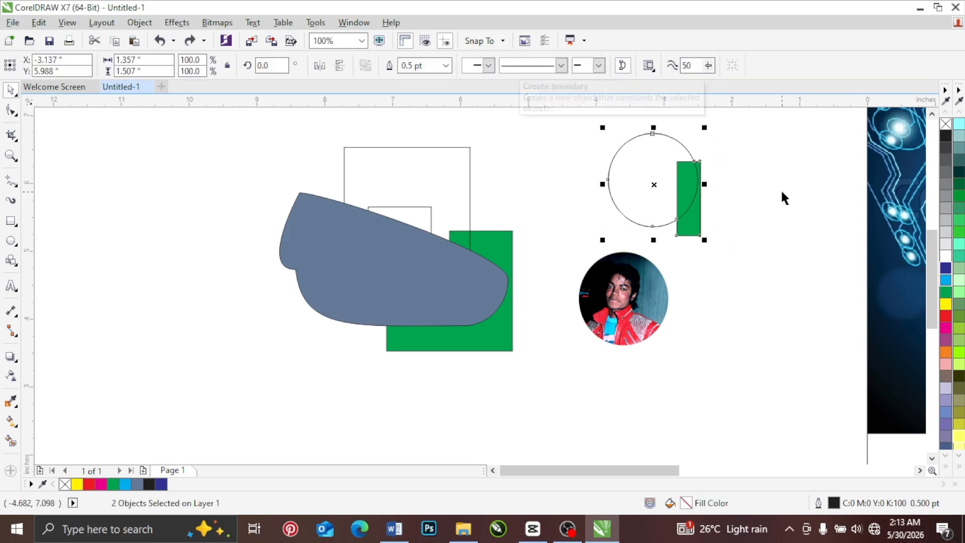
{"action": "left_click", "coordinate": [753, 168]}
{"action": "left_click_drag", "start_coordinate": [652, 174], "coordinate": [769, 251]}
{"action": "left_click", "coordinate": [946, 280]}
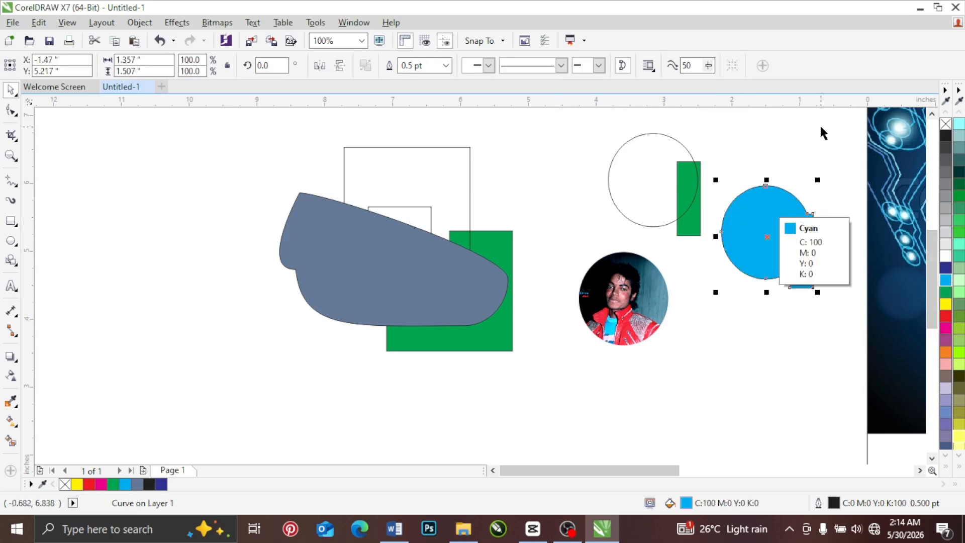
Step: Clear all practice shapes beside the page and draw a square about 2.56 in wide with one about 1.8 in wide inside it
{"action": "left_click_drag", "start_coordinate": [829, 125], "coordinate": [224, 399]}
{"action": "key", "text": "Delete"}
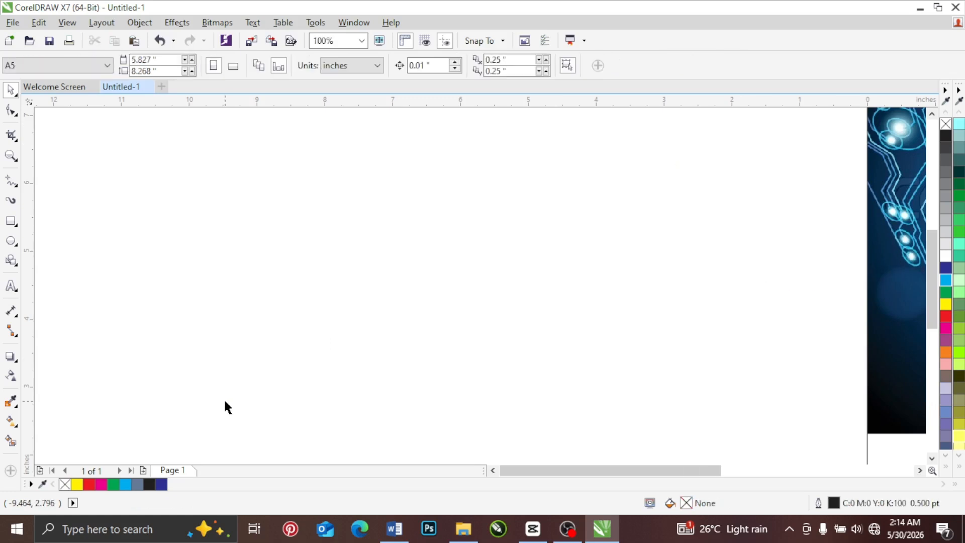
{"action": "left_click", "coordinate": [11, 221]}
{"action": "left_click_drag", "start_coordinate": [387, 179], "coordinate": [549, 342]}
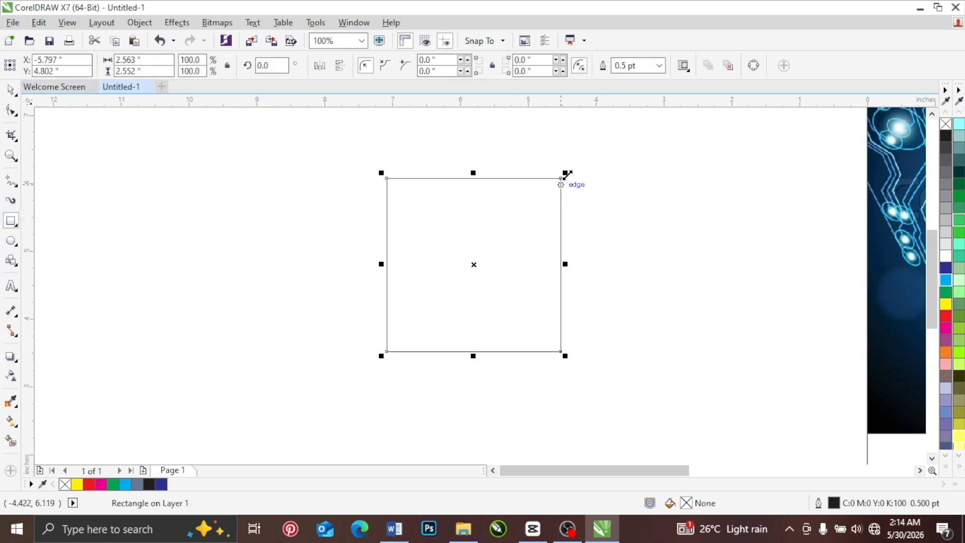
{"action": "left_click_drag", "start_coordinate": [416, 203], "coordinate": [538, 322]}
{"action": "left_click", "coordinate": [10, 92]}
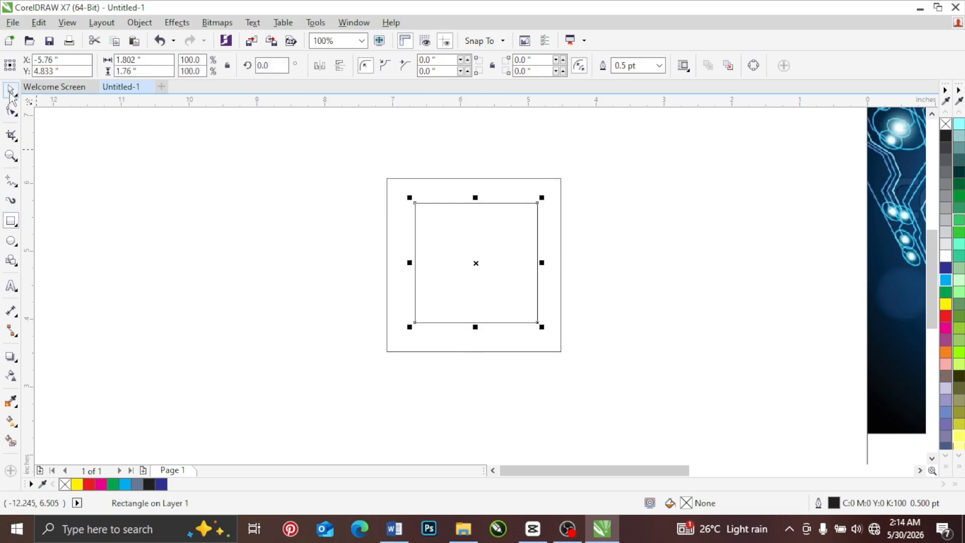
{"action": "left_click", "coordinate": [598, 191]}
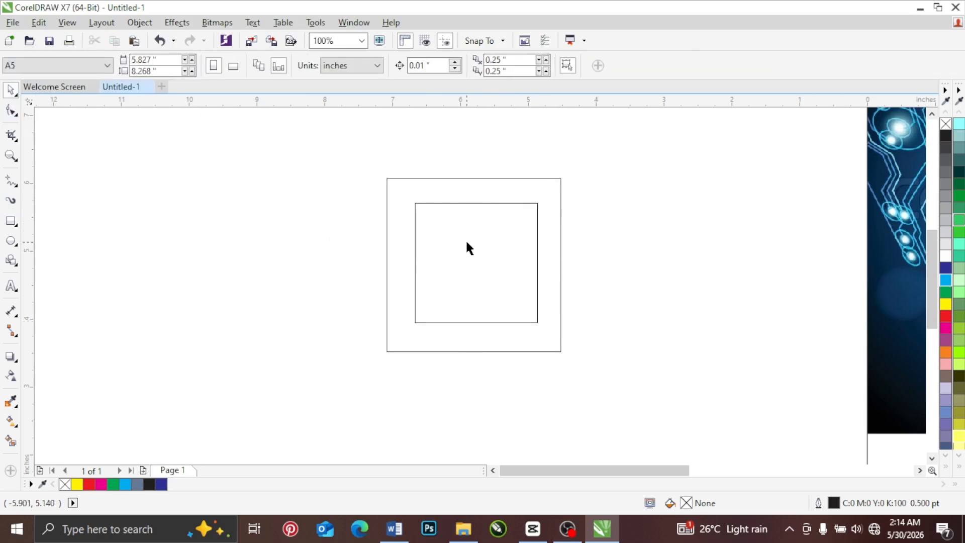
Step: Shift the inner square slightly down, and fill the outer square with cyan and the inner one with red
{"action": "left_click_drag", "start_coordinate": [467, 243], "coordinate": [465, 257]}
{"action": "left_click", "coordinate": [497, 199]}
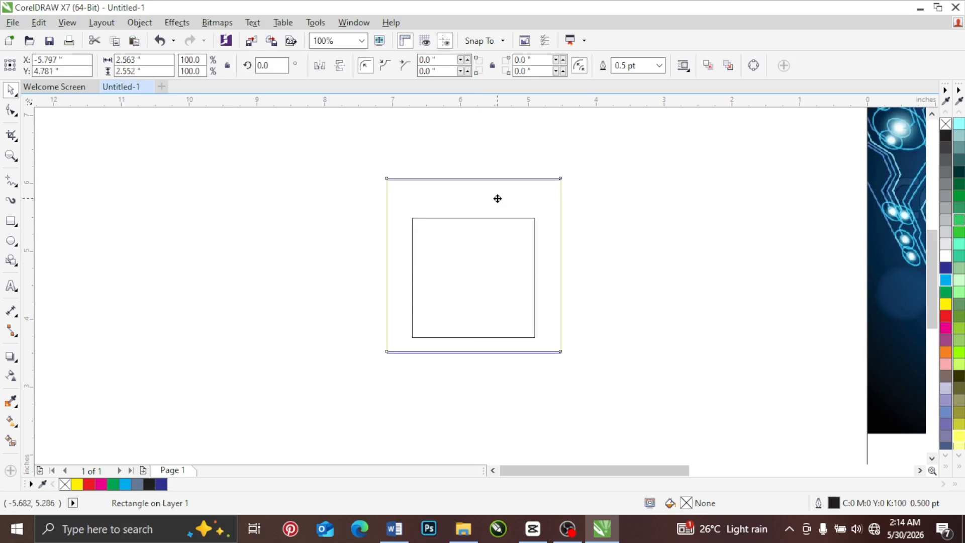
{"action": "left_click", "coordinate": [945, 280]}
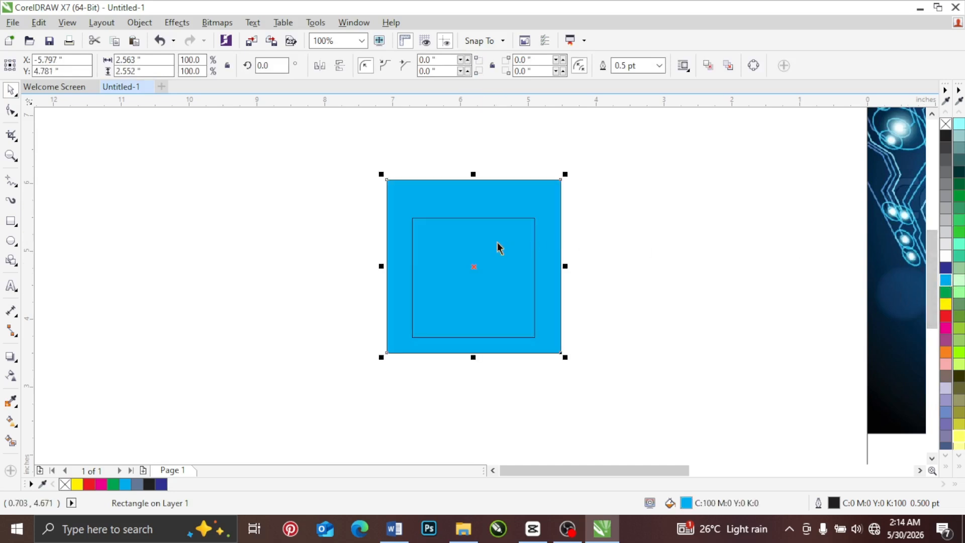
{"action": "left_click", "coordinate": [492, 243]}
{"action": "left_click", "coordinate": [946, 315]}
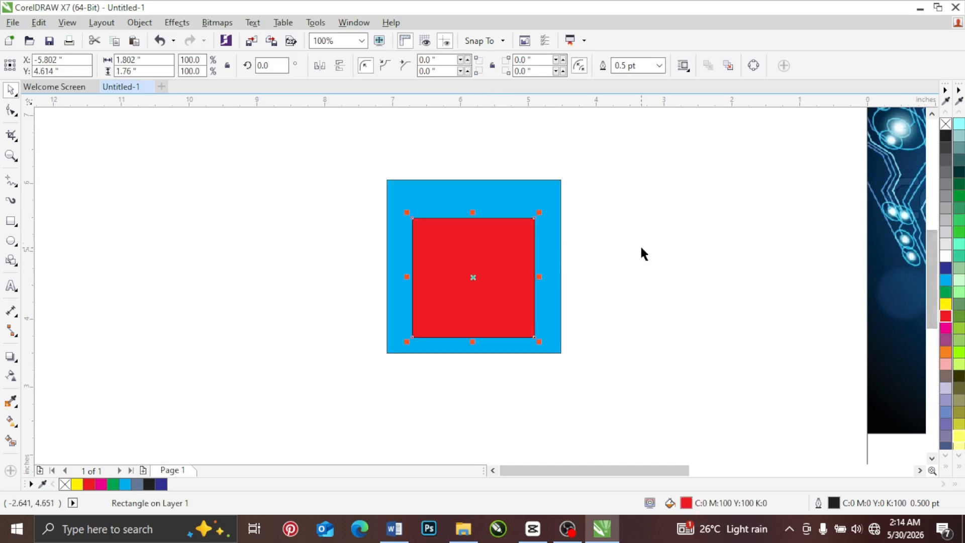
Step: Pull the red square out of the cyan one and place it back near its centre
{"action": "left_click", "coordinate": [640, 254]}
{"action": "left_click_drag", "start_coordinate": [477, 264], "coordinate": [281, 238]}
{"action": "left_click_drag", "start_coordinate": [281, 238], "coordinate": [477, 250]}
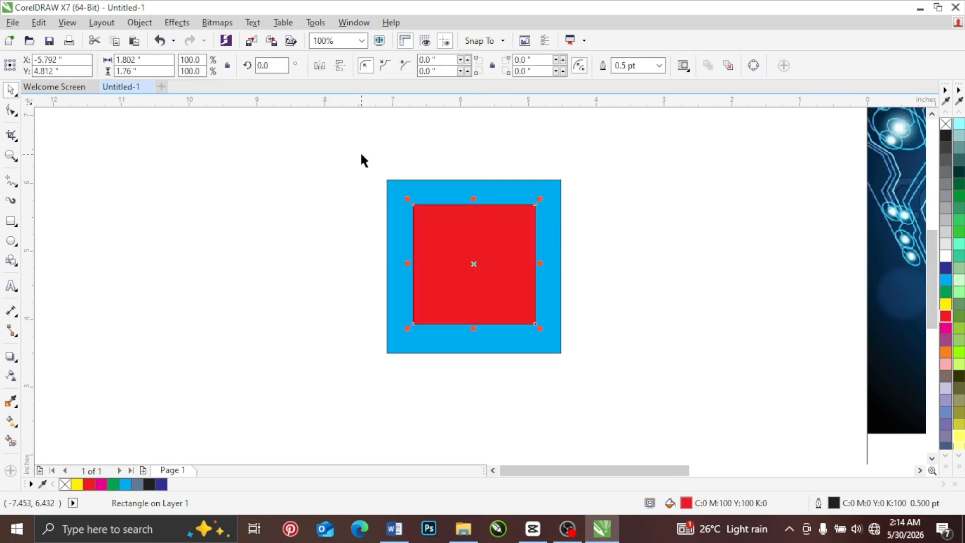
Step: Select the cyan and red squares together to group them
{"action": "left_click_drag", "start_coordinate": [362, 155], "coordinate": [557, 343]}
{"action": "left_click_drag", "start_coordinate": [620, 405], "coordinate": [619, 404]}
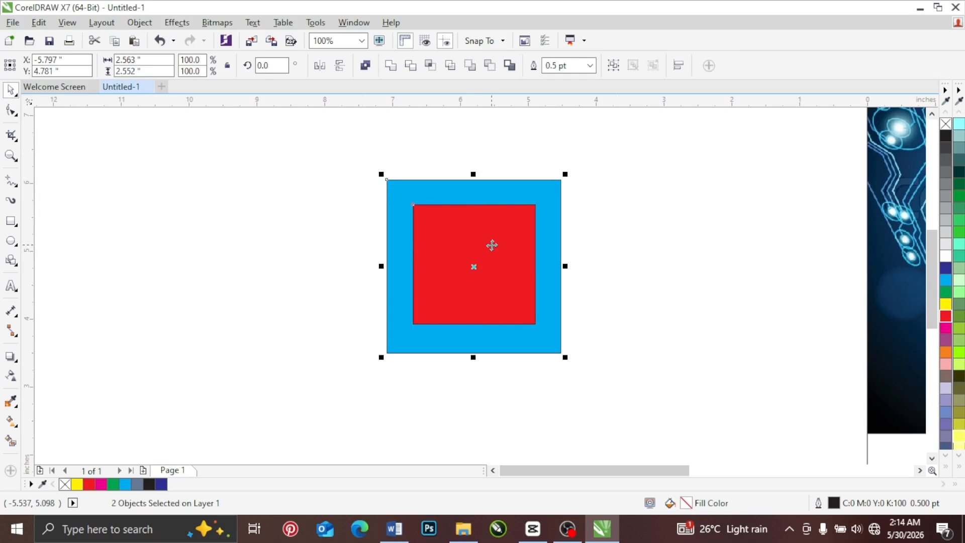
{"action": "right_click", "coordinate": [491, 244]}
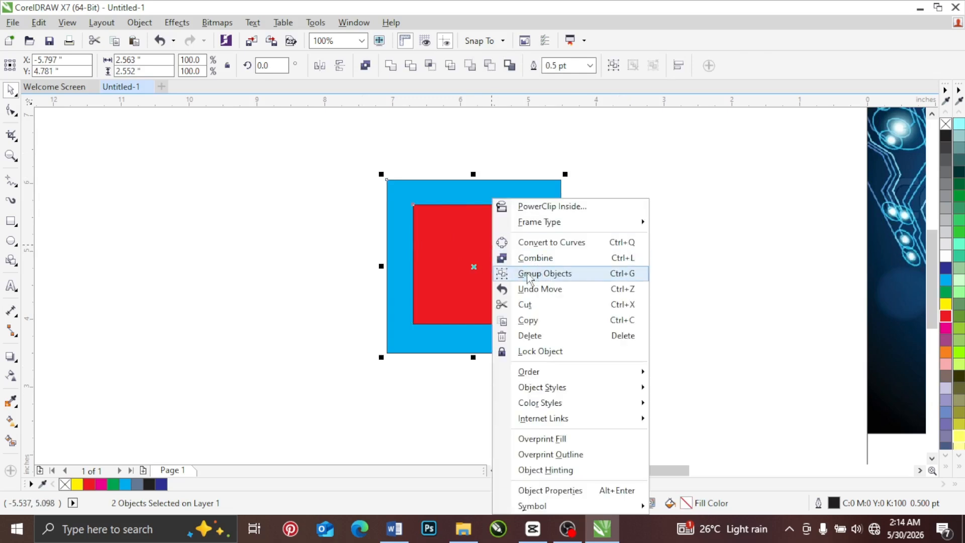
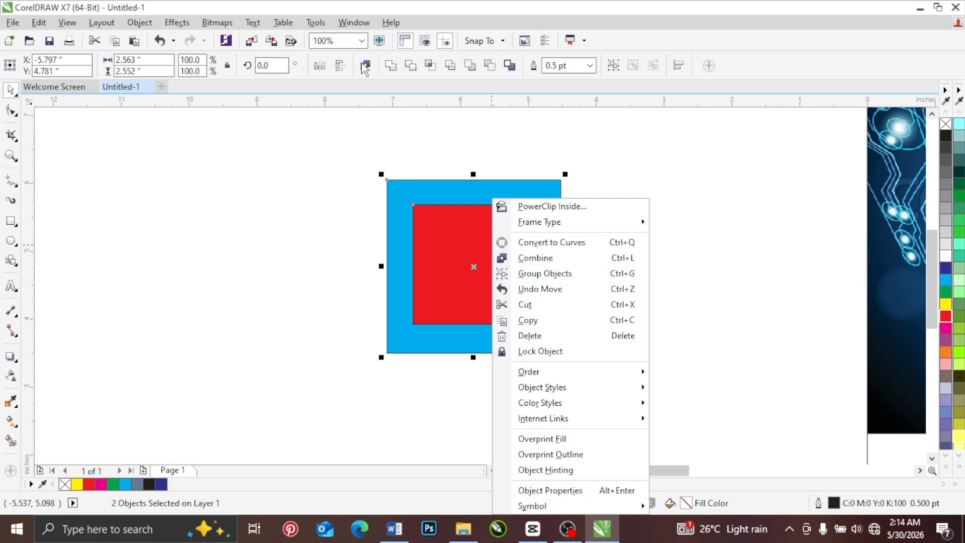
Step: Move the ungrouped red square away from the cyan one, return it inside, and check both by selecting them together
{"action": "left_click", "coordinate": [442, 138]}
{"action": "left_click", "coordinate": [441, 151]}
{"action": "left_click_drag", "start_coordinate": [451, 242], "coordinate": [293, 228]}
{"action": "left_click_drag", "start_coordinate": [452, 252], "coordinate": [451, 244]}
{"action": "left_click_drag", "start_coordinate": [367, 163], "coordinate": [577, 376]}
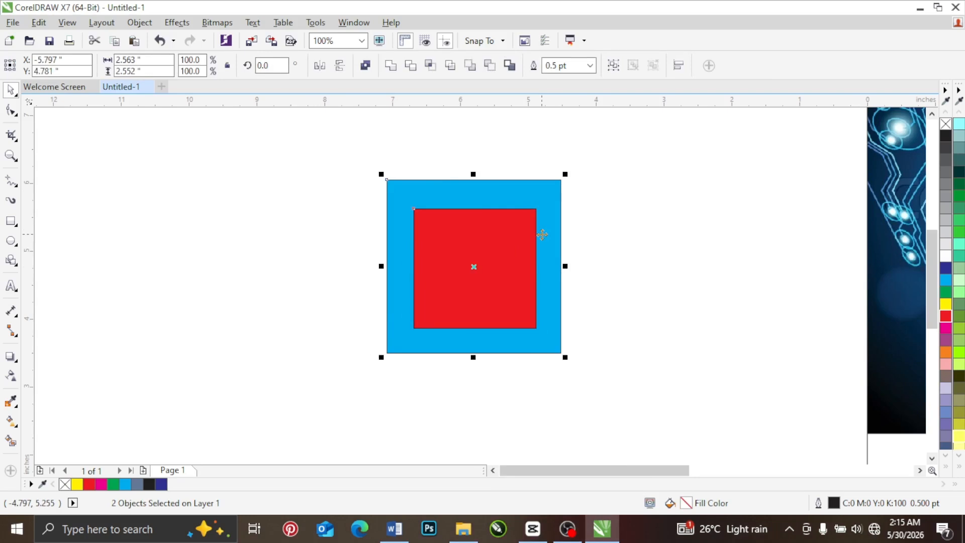
{"action": "left_click_drag", "start_coordinate": [353, 150], "coordinate": [619, 402]}
{"action": "left_click", "coordinate": [609, 251]}
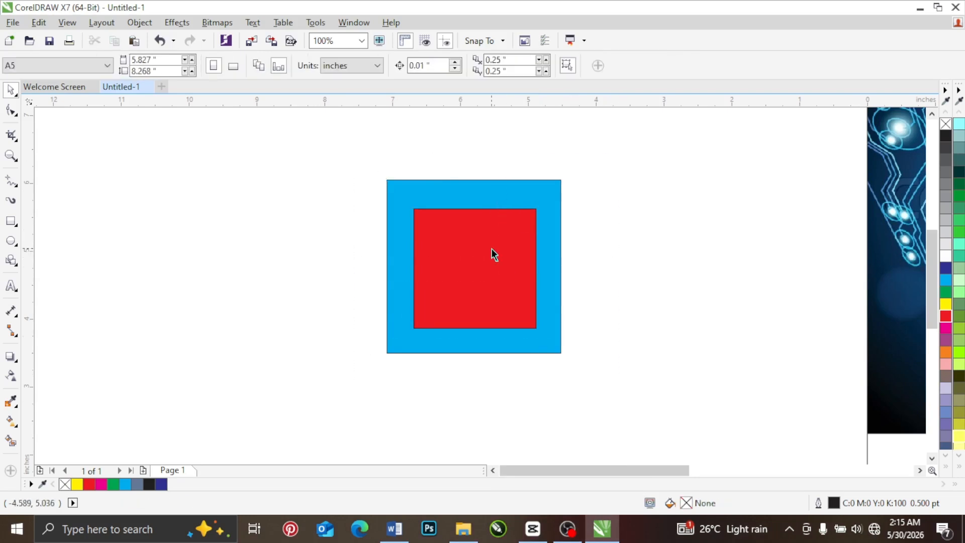
Step: Nudge the red square slightly within the cyan one and group the two squares
{"action": "mouse_move", "coordinate": [492, 248]}
{"action": "left_mouse_down"}
{"action": "mouse_move", "coordinate": [300, 231]}
{"action": "mouse_move", "coordinate": [470, 237]}
{"action": "mouse_move", "coordinate": [485, 246]}
{"action": "left_mouse_up"}
{"action": "left_click_drag", "start_coordinate": [419, 204], "coordinate": [606, 398]}
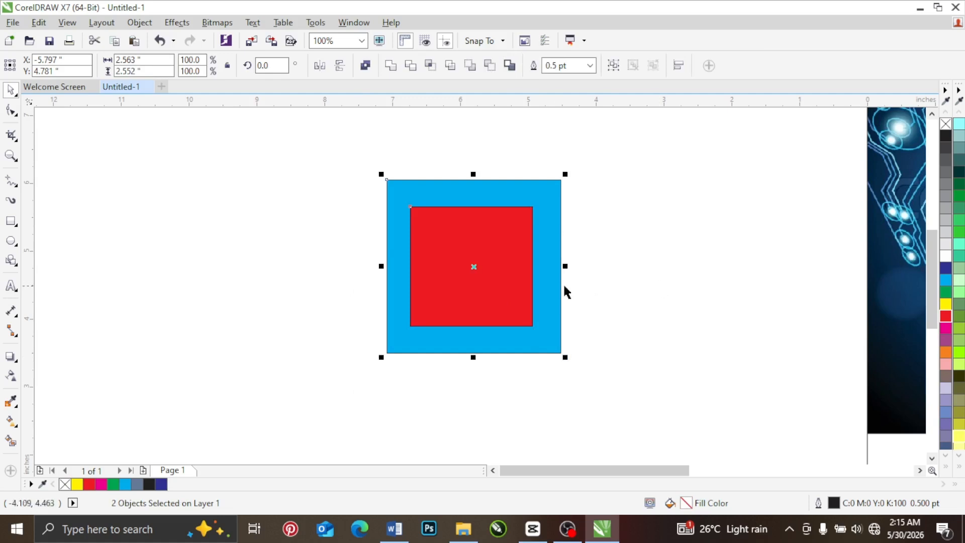
{"action": "right_click", "coordinate": [478, 239]}
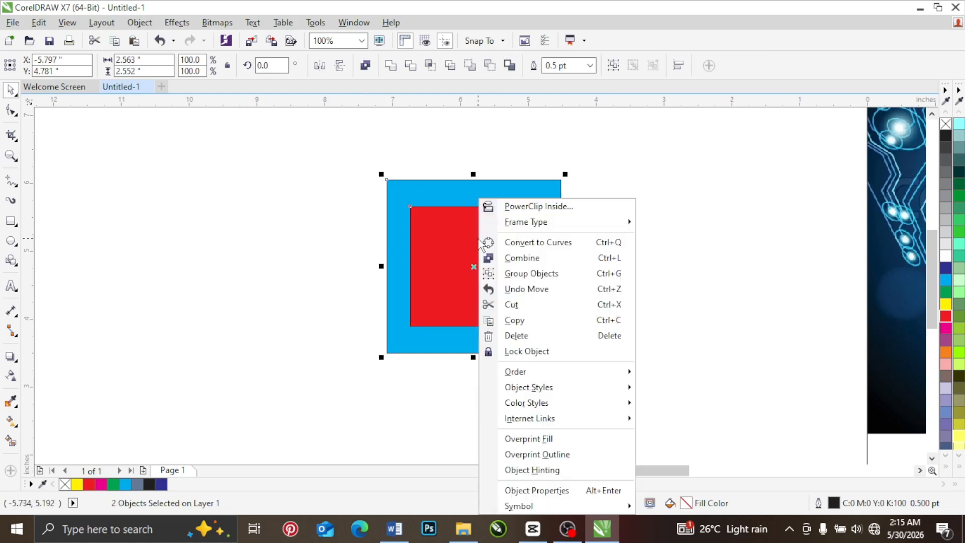
{"action": "left_click", "coordinate": [526, 275]}
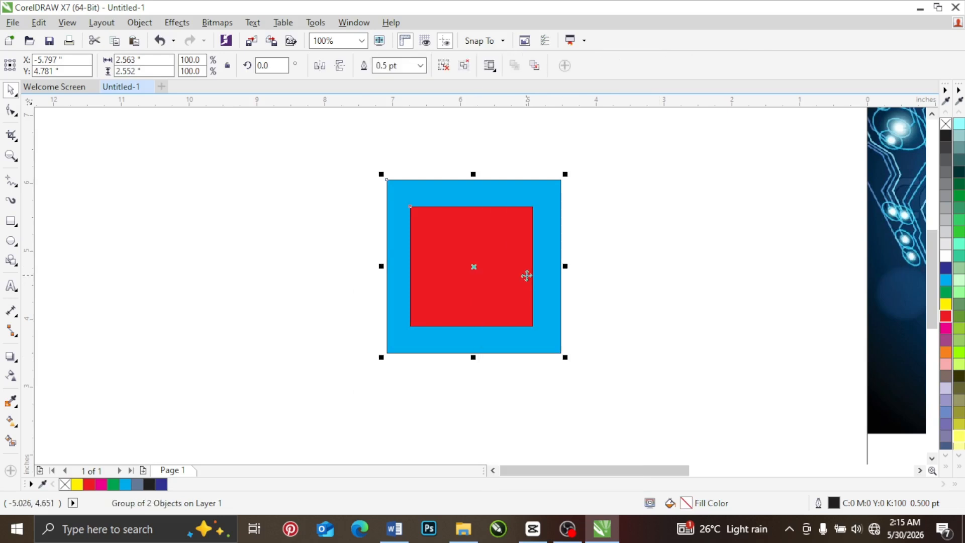
{"action": "left_click", "coordinate": [623, 216]}
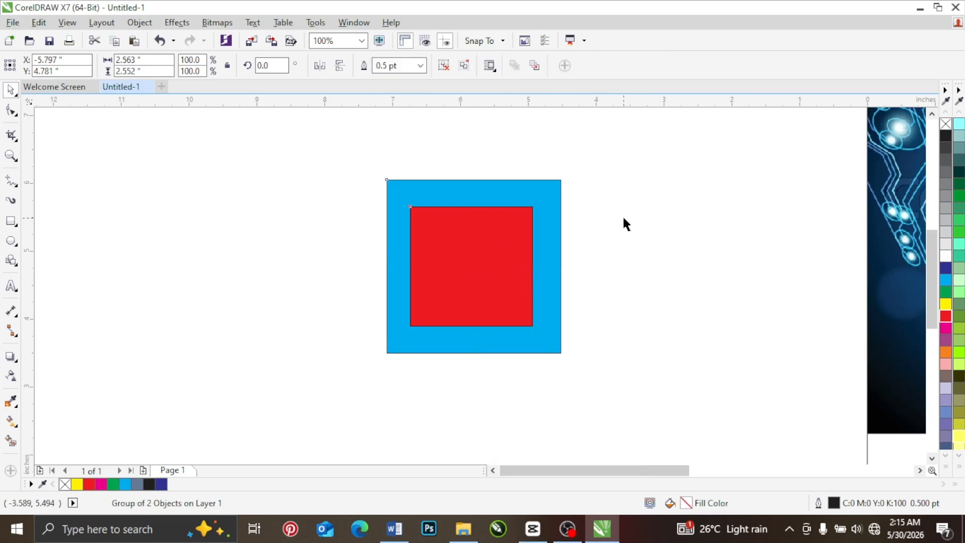
Step: Move the grouped squares about 0.84 in to the right and ungroup them
{"action": "left_click_drag", "start_coordinate": [485, 241], "coordinate": [521, 237]}
{"action": "right_click", "coordinate": [521, 237]}
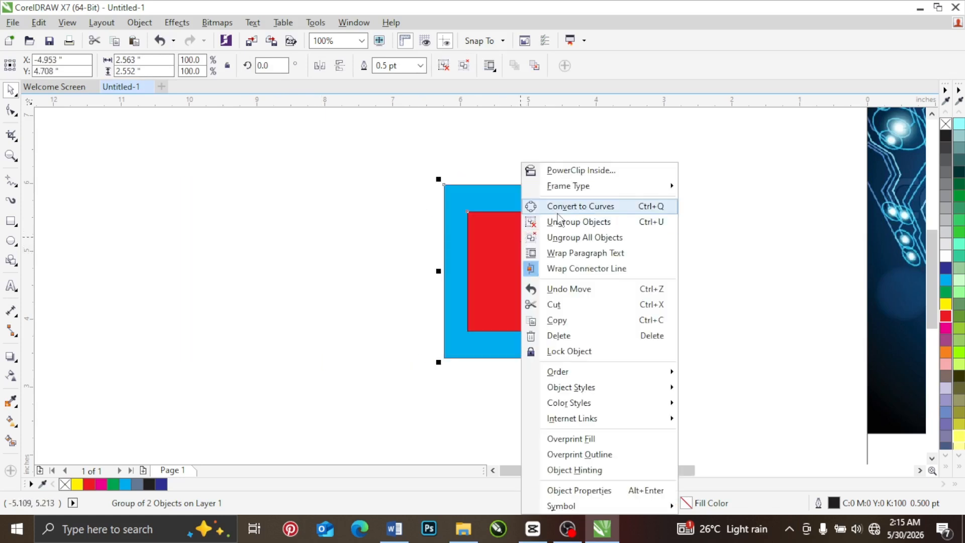
{"action": "left_click", "coordinate": [559, 226]}
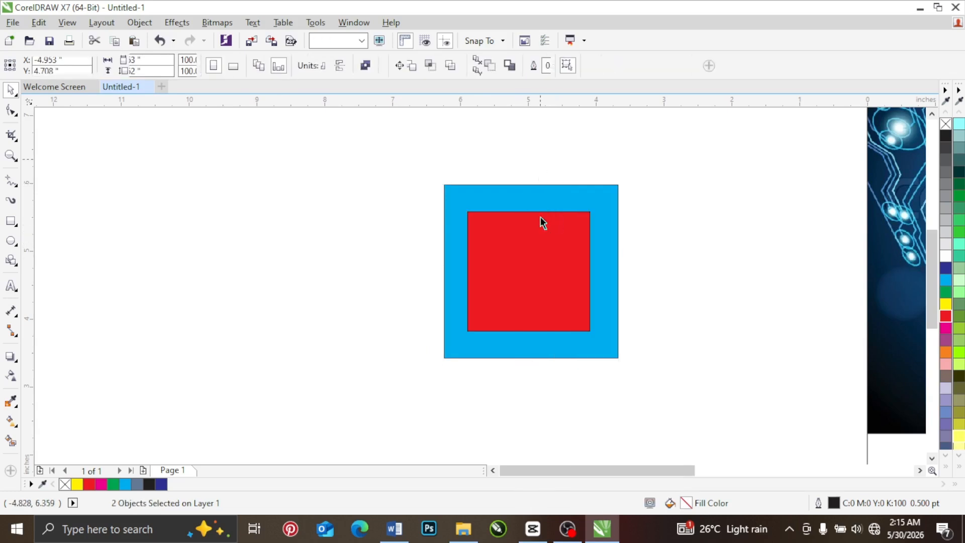
Step: Place a copy of both squares to the left and adjust the original red square's position inside its cyan square
{"action": "left_click", "coordinate": [396, 248]}
{"action": "mouse_move", "coordinate": [534, 253]}
{"action": "left_mouse_down"}
{"action": "mouse_move", "coordinate": [371, 256]}
{"action": "mouse_move", "coordinate": [541, 257]}
{"action": "left_mouse_up"}
{"action": "left_click_drag", "start_coordinate": [583, 291], "coordinate": [287, 291]}
{"action": "mouse_move", "coordinate": [506, 260]}
{"action": "left_mouse_down"}
{"action": "mouse_move", "coordinate": [553, 288]}
{"action": "mouse_move", "coordinate": [609, 261]}
{"action": "mouse_move", "coordinate": [491, 254]}
{"action": "left_mouse_up"}
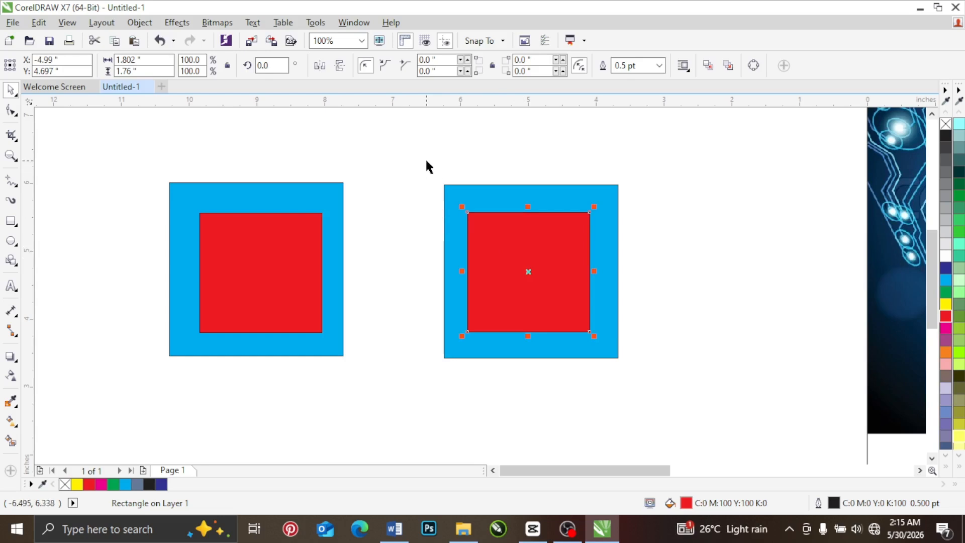
Step: Combine the original cyan and red squares on the right into a single hollow frame
{"action": "left_click_drag", "start_coordinate": [412, 149], "coordinate": [674, 400]}
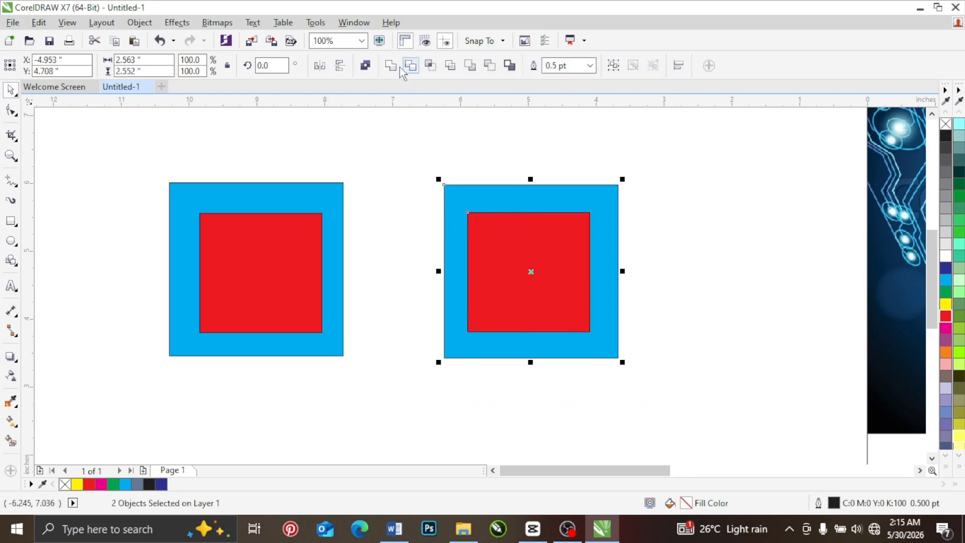
{"action": "right_click", "coordinate": [534, 232]}
{"action": "mouse_move", "coordinate": [546, 227]}
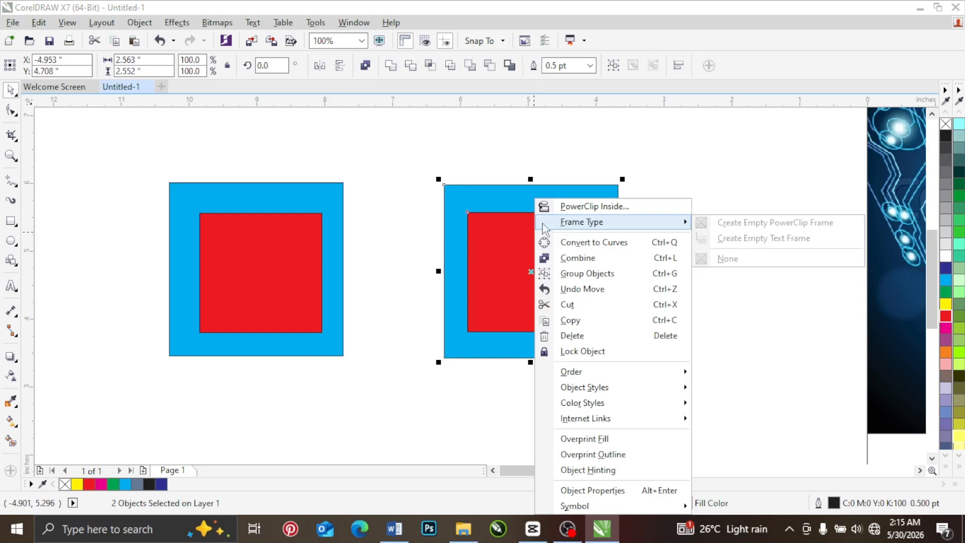
{"action": "left_click", "coordinate": [566, 258]}
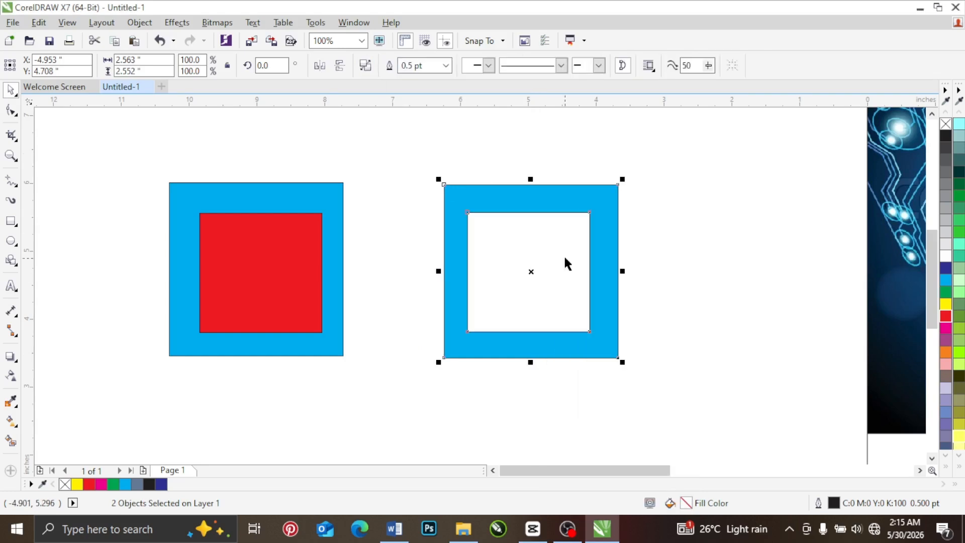
{"action": "left_click", "coordinate": [571, 232]}
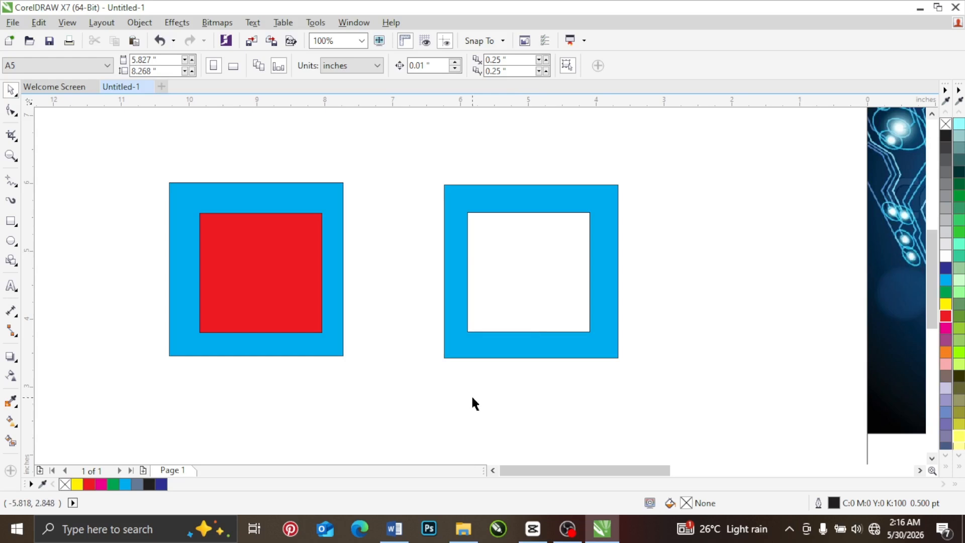
Step: Recolour the combined frame dark blue and finally red, moving it right and back beside the copied squares
{"action": "left_click_drag", "start_coordinate": [615, 192], "coordinate": [676, 175]}
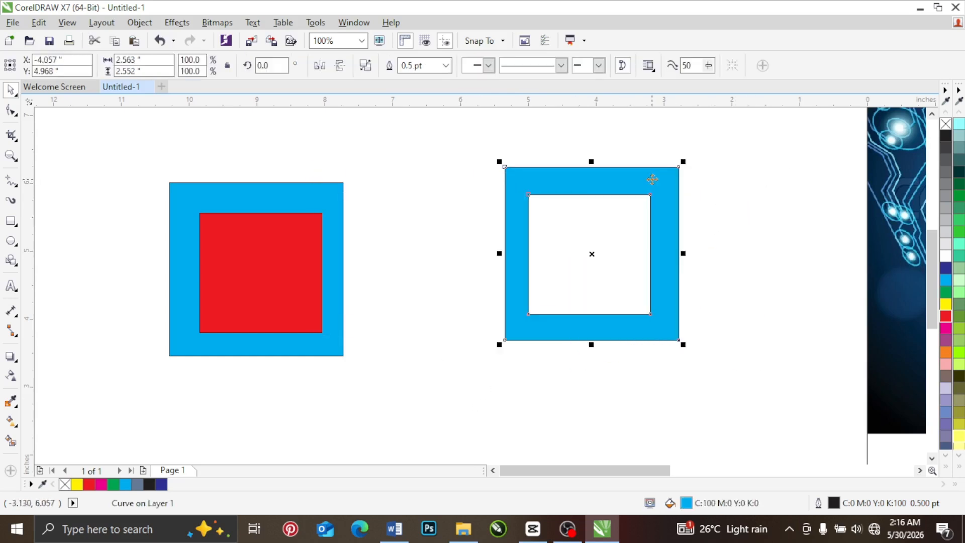
{"action": "left_click", "coordinate": [946, 269]}
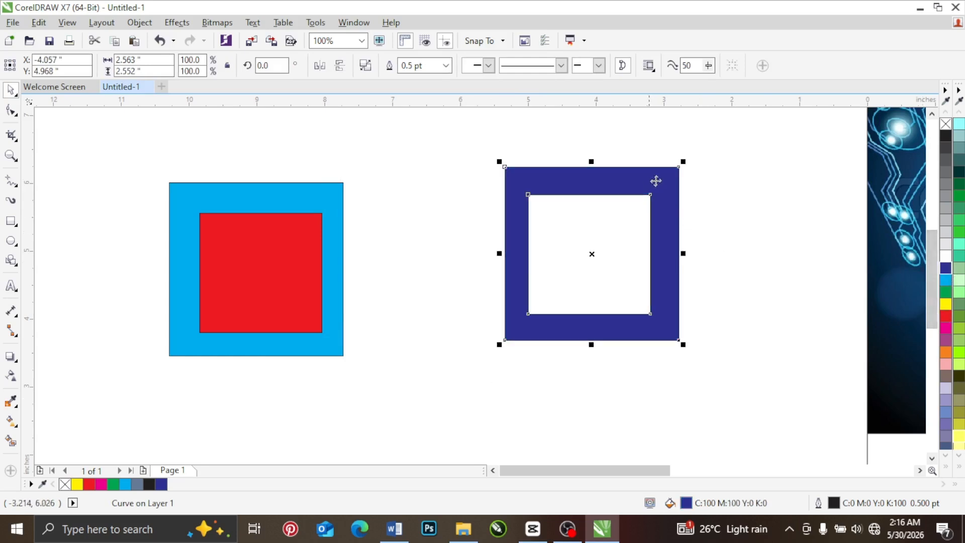
{"action": "left_click", "coordinate": [946, 315]}
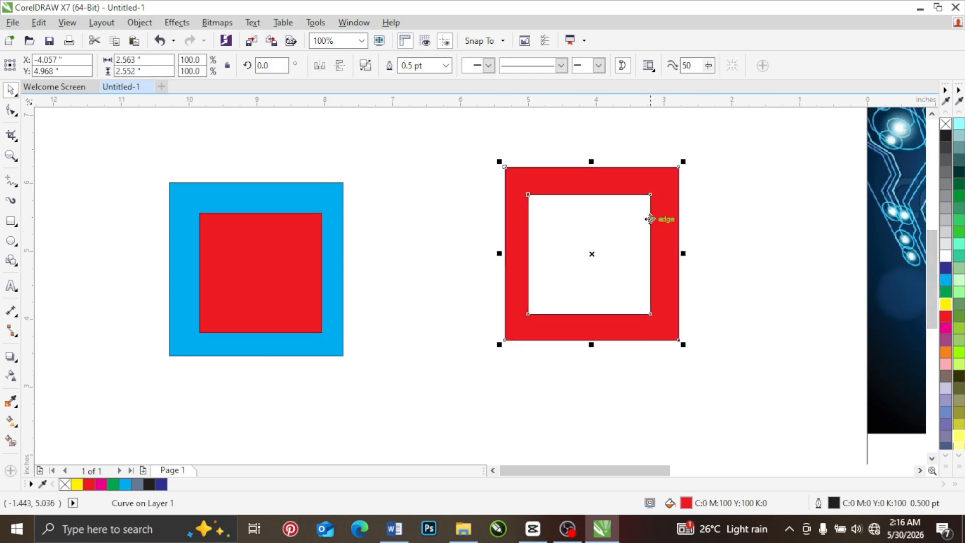
{"action": "left_click_drag", "start_coordinate": [628, 179], "coordinate": [520, 186]}
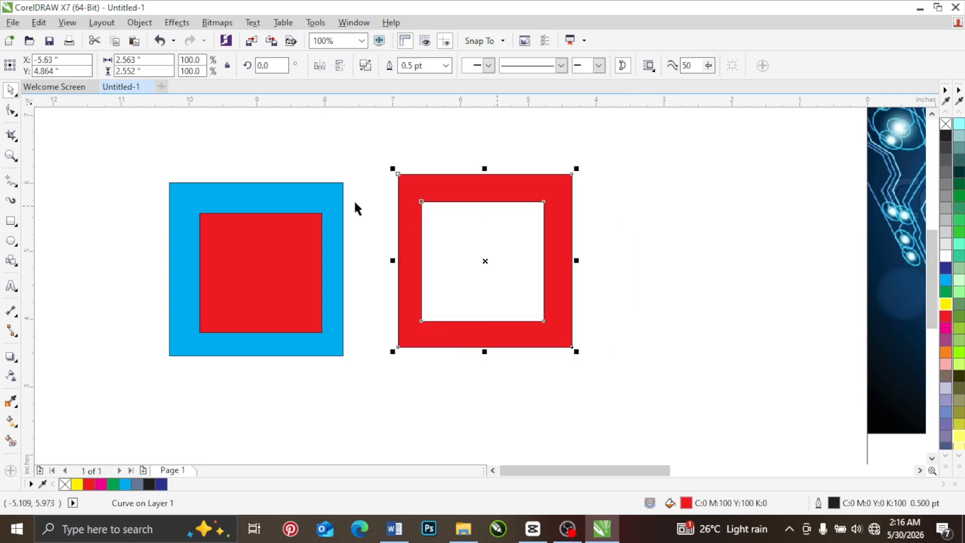
Step: Nudge the copied red square slightly up and group it with its cyan square
{"action": "mouse_move", "coordinate": [236, 246]}
{"action": "left_mouse_down"}
{"action": "mouse_move", "coordinate": [261, 249]}
{"action": "mouse_move", "coordinate": [233, 233]}
{"action": "left_mouse_up"}
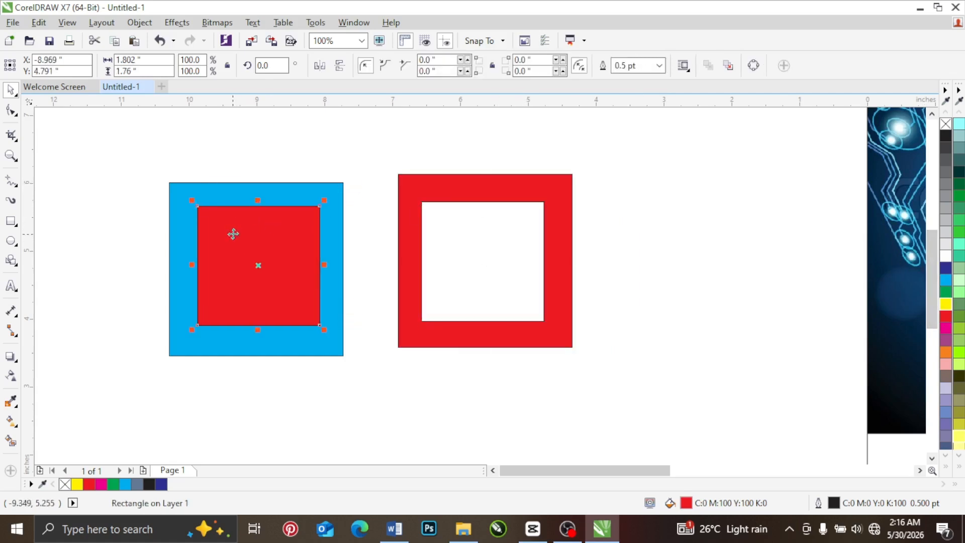
{"action": "left_click_drag", "start_coordinate": [155, 167], "coordinate": [360, 387]}
{"action": "right_click", "coordinate": [265, 245]}
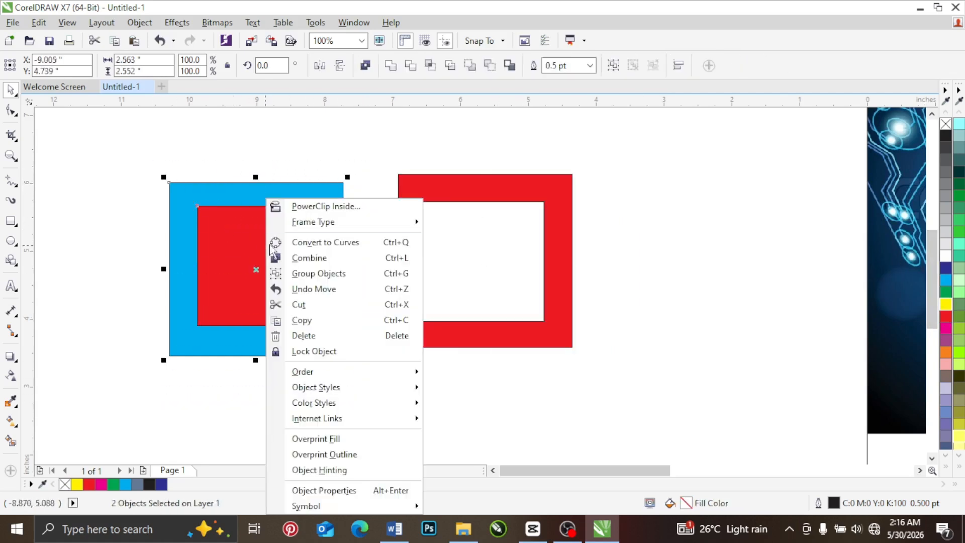
{"action": "left_click", "coordinate": [314, 276]}
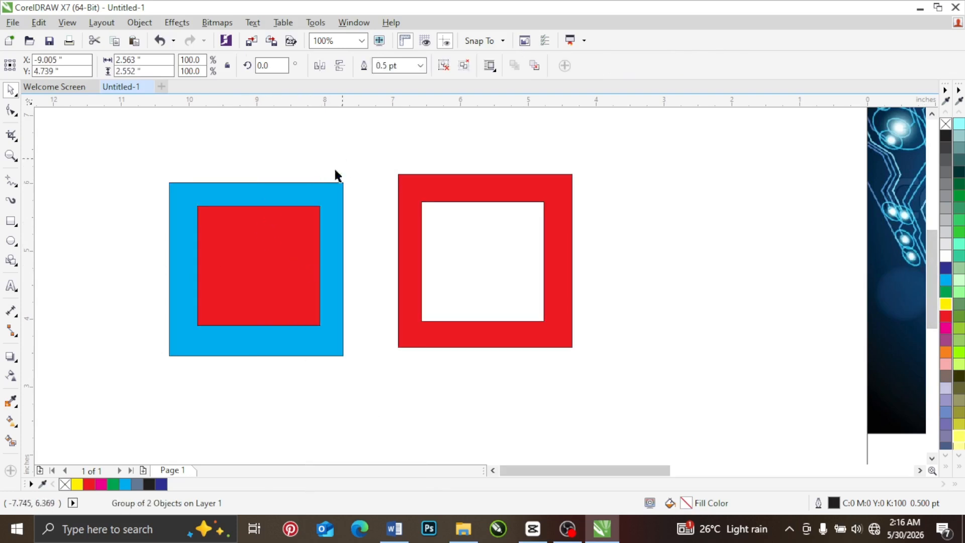
Step: Move the grouped squares up and to the right as one unit, and shift the red frame slightly left
{"action": "left_click_drag", "start_coordinate": [268, 299], "coordinate": [311, 254]}
{"action": "left_click_drag", "start_coordinate": [317, 221], "coordinate": [297, 241]}
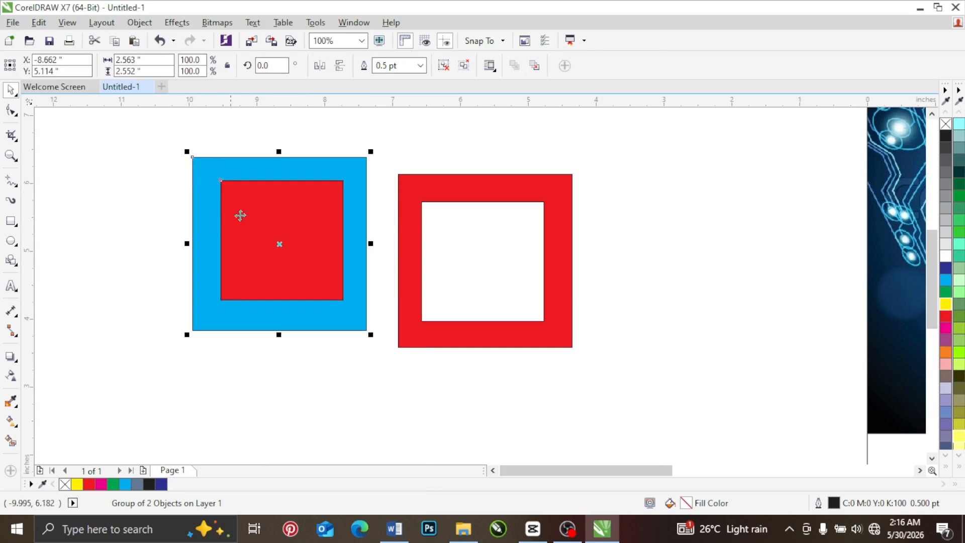
{"action": "mouse_move", "coordinate": [240, 227]}
{"action": "left_mouse_down"}
{"action": "mouse_move", "coordinate": [200, 229]}
{"action": "mouse_move", "coordinate": [237, 233]}
{"action": "left_mouse_up"}
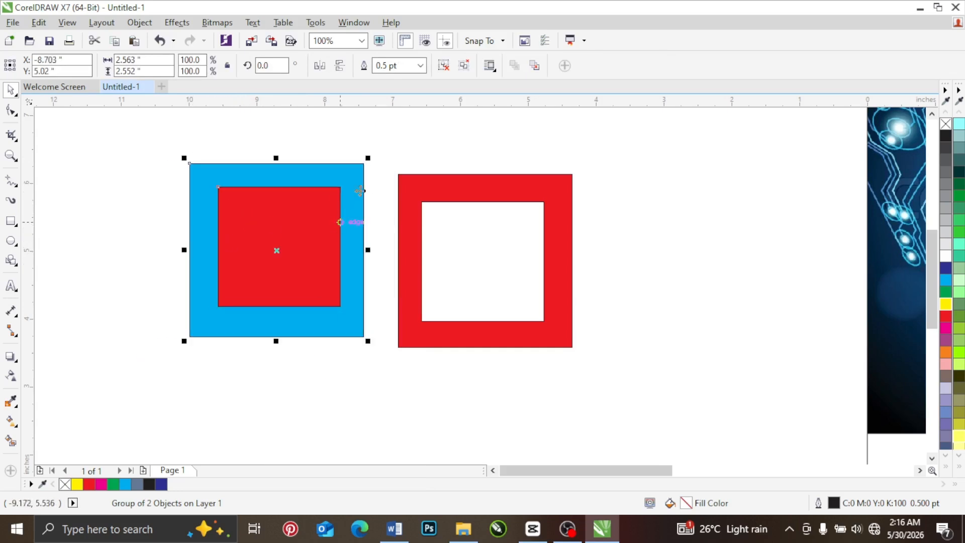
{"action": "mouse_move", "coordinate": [415, 203]}
{"action": "left_mouse_down"}
{"action": "mouse_move", "coordinate": [396, 183]}
{"action": "mouse_move", "coordinate": [404, 204]}
{"action": "left_mouse_up"}
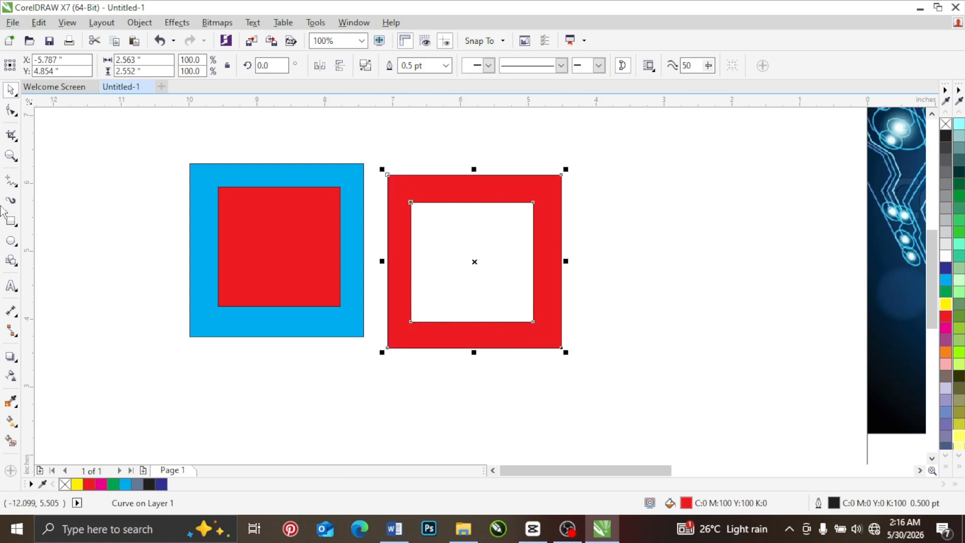
Step: Draw two overlapping rectangles right of the red frame, about 2.13 by 2.01 in and 1.44 by 1.88 in, reducing their overlap
{"action": "left_click", "coordinate": [11, 221]}
{"action": "left_click_drag", "start_coordinate": [632, 171], "coordinate": [777, 308]}
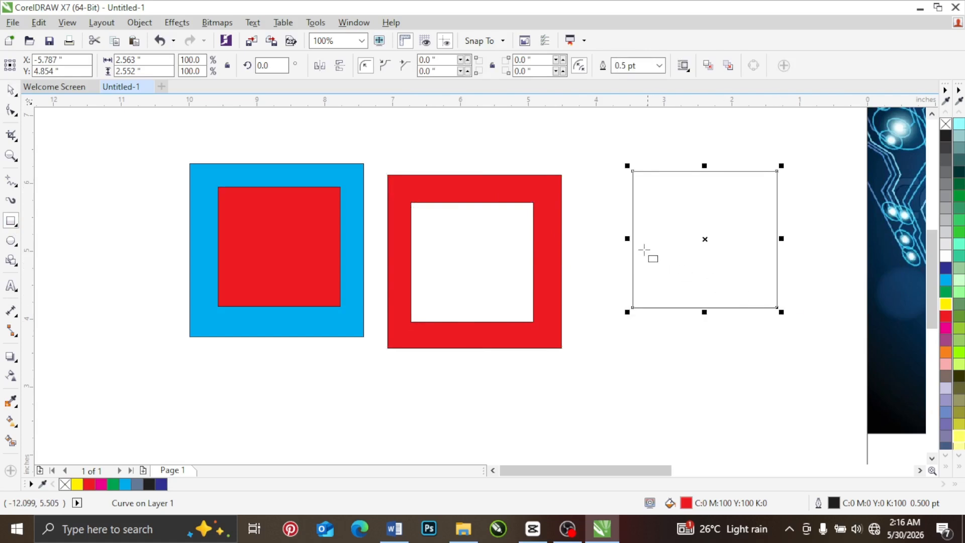
{"action": "left_click_drag", "start_coordinate": [599, 230], "coordinate": [698, 358]}
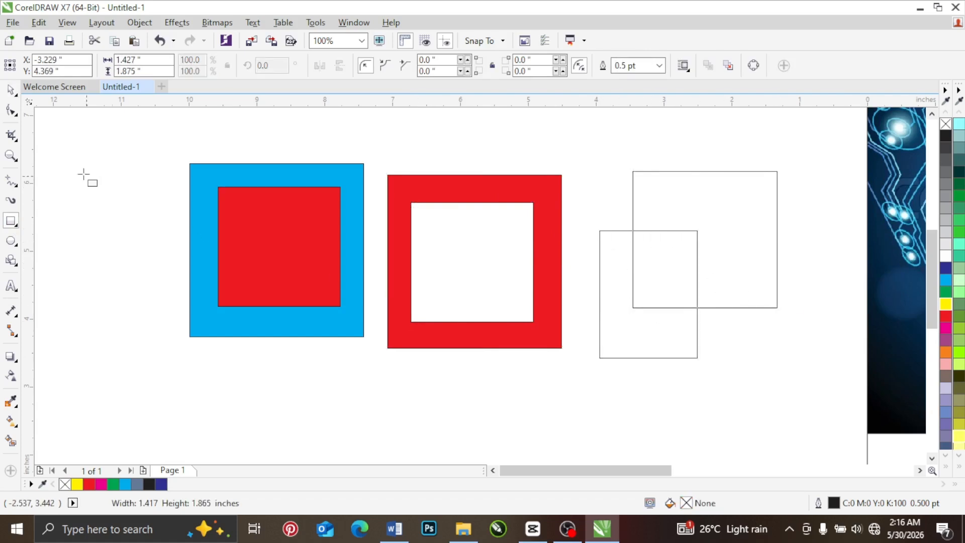
{"action": "left_click", "coordinate": [11, 90]}
{"action": "mouse_move", "coordinate": [596, 294]}
{"action": "left_mouse_down"}
{"action": "mouse_move", "coordinate": [668, 254]}
{"action": "mouse_move", "coordinate": [680, 225]}
{"action": "mouse_move", "coordinate": [605, 294]}
{"action": "left_mouse_up"}
{"action": "left_click_drag", "start_coordinate": [563, 144], "coordinate": [792, 387]}
{"action": "left_click", "coordinate": [801, 338]}
Step: Fill the larger overlapping rectangle with yellow and the smaller one with red
{"action": "left_click", "coordinate": [759, 295]}
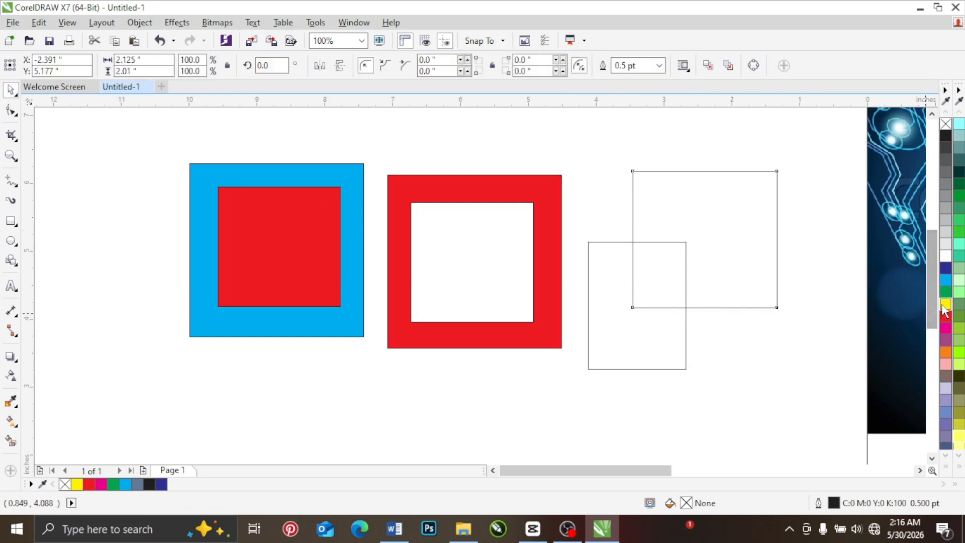
{"action": "left_click", "coordinate": [946, 304]}
{"action": "left_click", "coordinate": [662, 331]}
{"action": "left_click", "coordinate": [946, 315]}
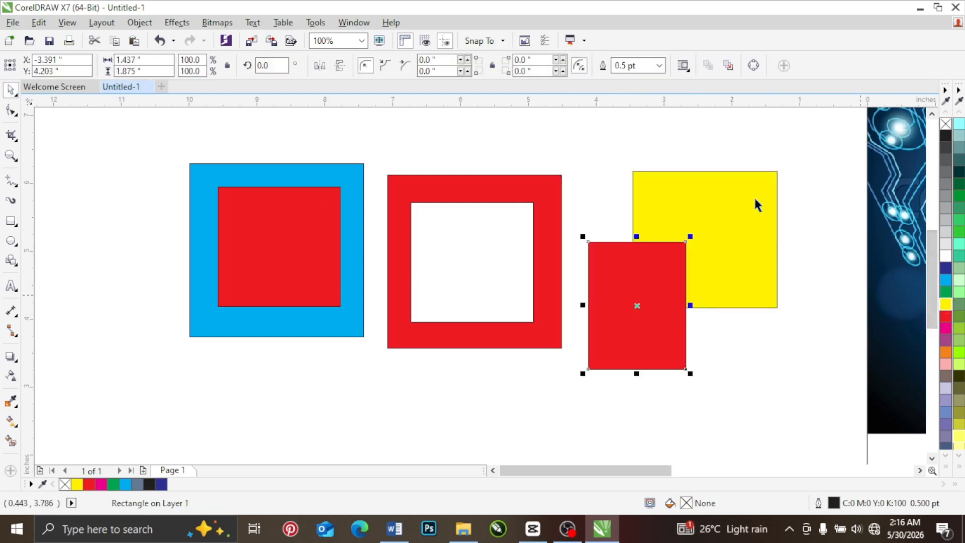
Step: Combine the overlapping yellow and red rectangles into one shape with their overlap cut out
{"action": "left_click_drag", "start_coordinate": [806, 146], "coordinate": [597, 382]}
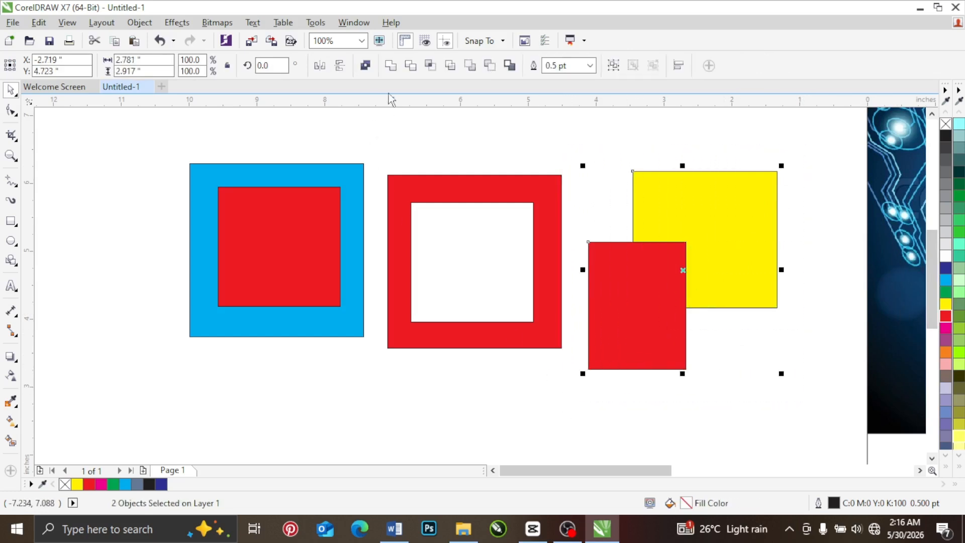
{"action": "left_click", "coordinate": [366, 65]}
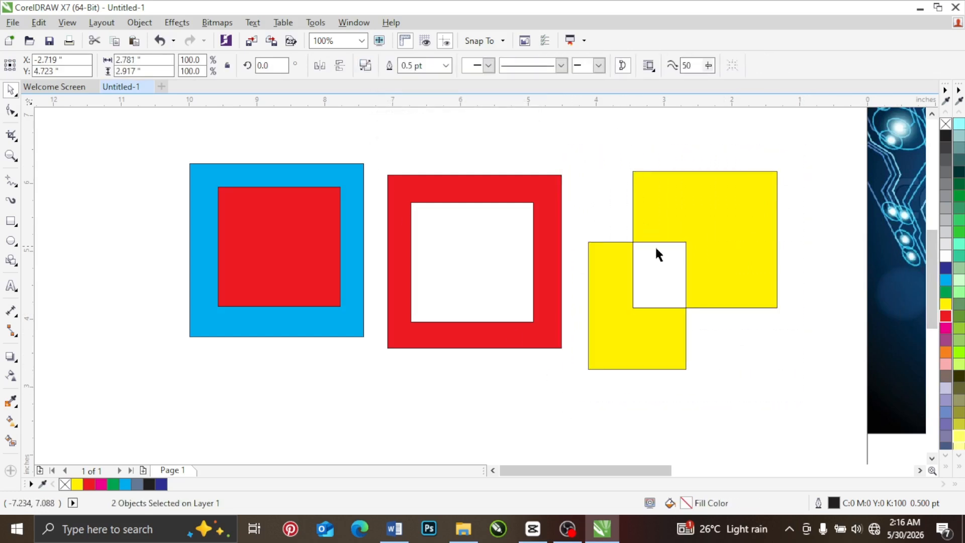
{"action": "left_click", "coordinate": [653, 262]}
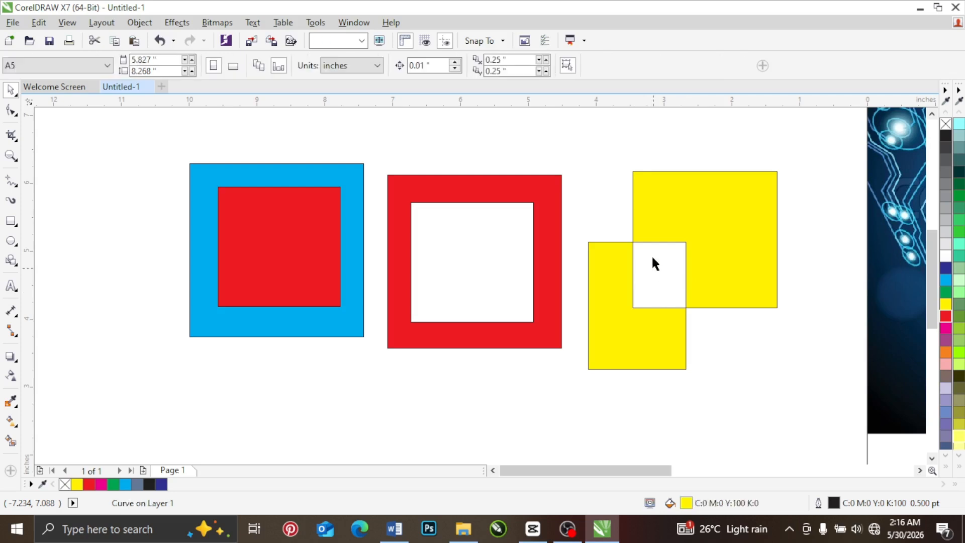
{"action": "left_click_drag", "start_coordinate": [659, 272], "coordinate": [752, 397]}
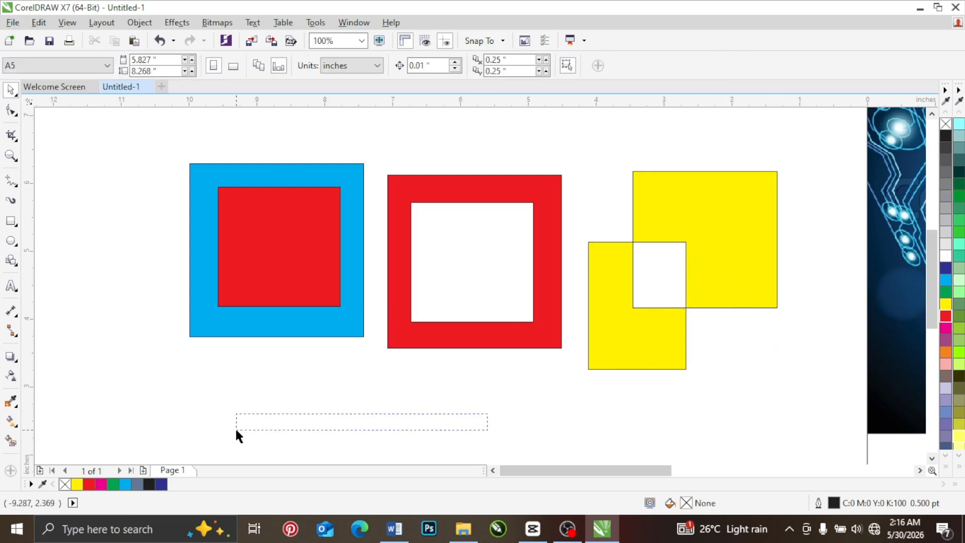
{"action": "left_click_drag", "start_coordinate": [284, 420], "coordinate": [228, 390]}
Step: Draw a slanted rectangle below the yellow combined shape with the 3-Point Rectangle tool
{"action": "left_click", "coordinate": [12, 224]}
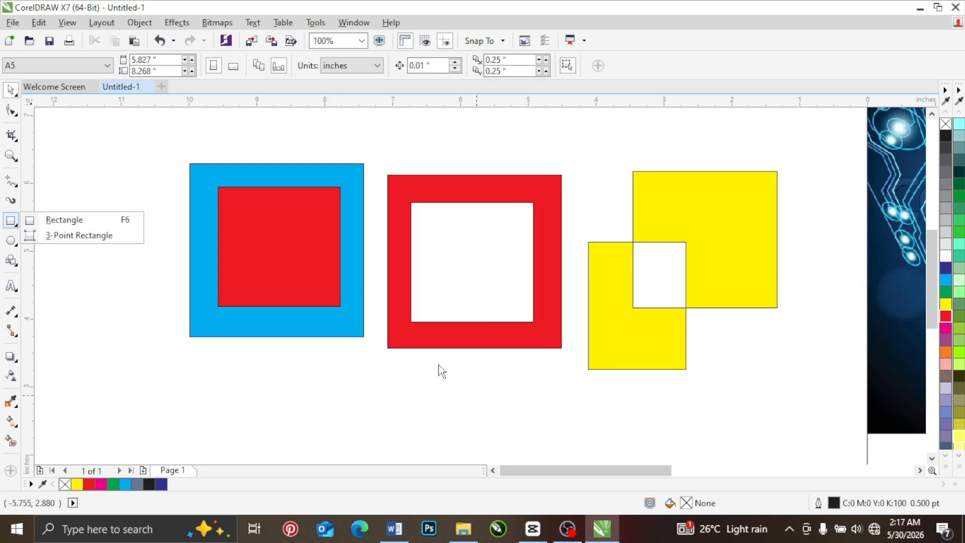
{"action": "left_click", "coordinate": [65, 234]}
{"action": "left_click_drag", "start_coordinate": [742, 334], "coordinate": [799, 395]}
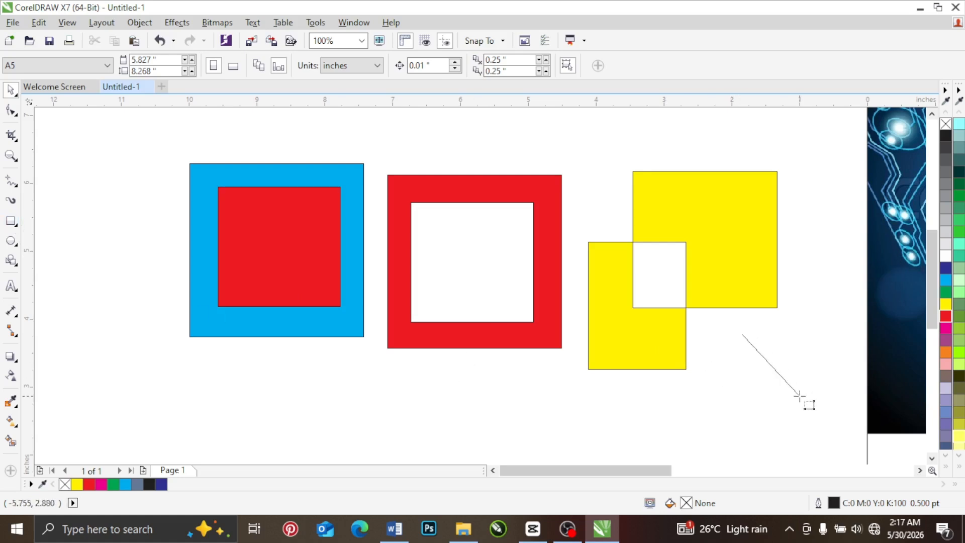
{"action": "left_click", "coordinate": [610, 388]}
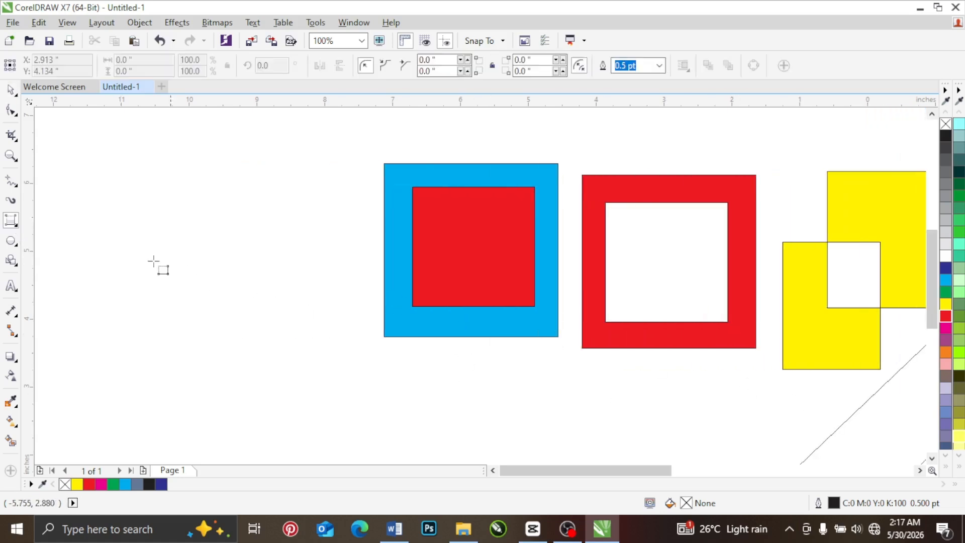
Step: Draw a rectangle about 1.76 by 2.09 in left of the cyan-and-red squares, and place an overlapping copy down and to its left
{"action": "left_click", "coordinate": [12, 222]}
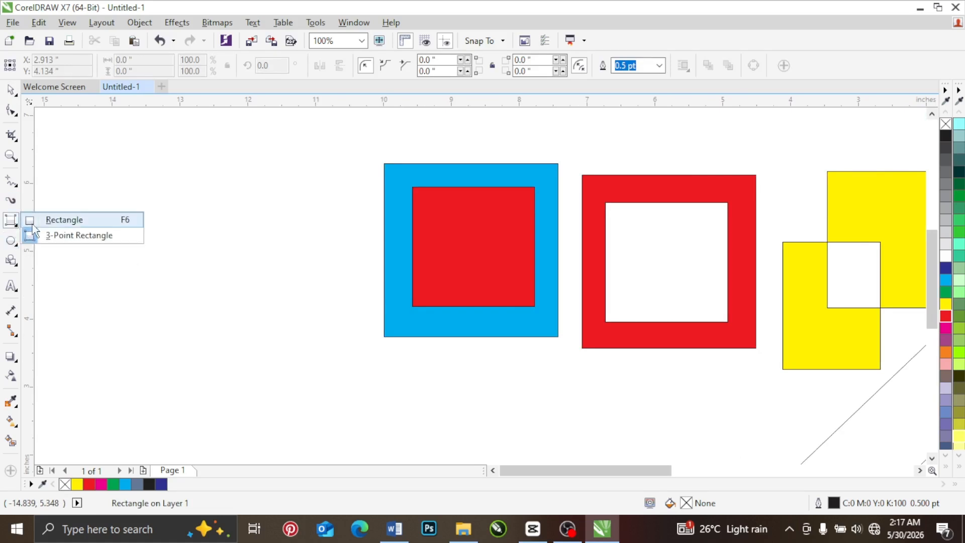
{"action": "left_click", "coordinate": [56, 219]}
{"action": "left_click_drag", "start_coordinate": [213, 191], "coordinate": [316, 333]}
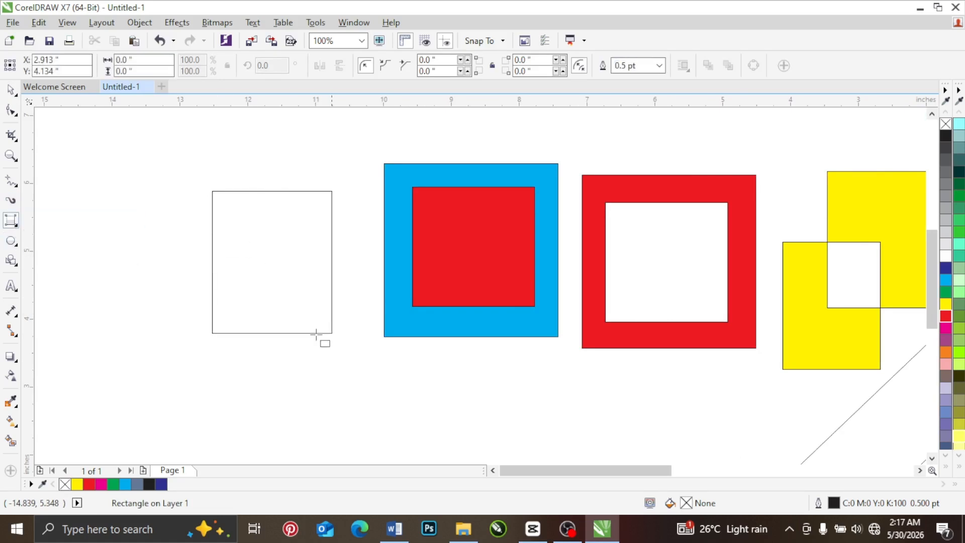
{"action": "left_click", "coordinate": [11, 91]}
{"action": "left_click_drag", "start_coordinate": [255, 222], "coordinate": [170, 295]}
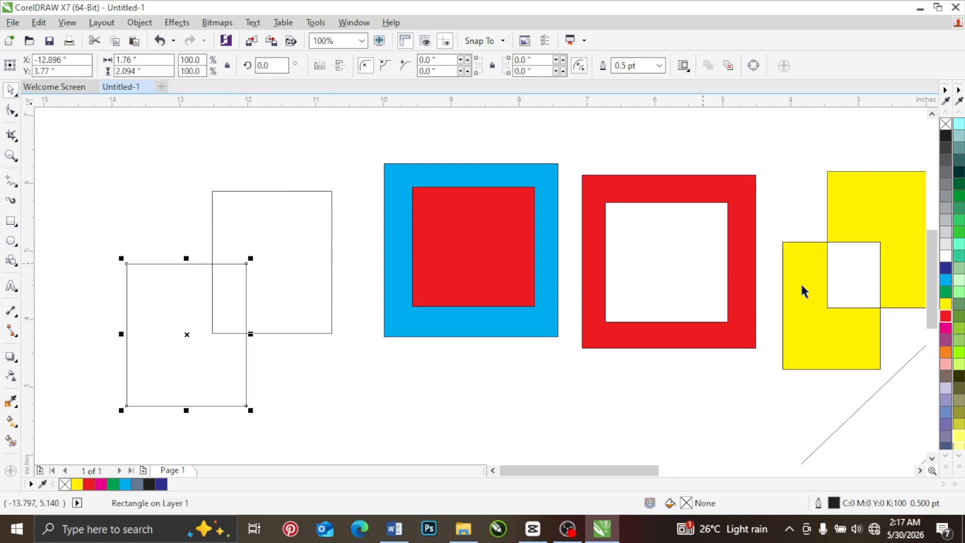
Step: Fill the lower overlapping rectangle with dark blue and the upper one with cyan
{"action": "left_click", "coordinate": [946, 268]}
{"action": "left_click", "coordinate": [331, 242]}
{"action": "left_click", "coordinate": [945, 280]}
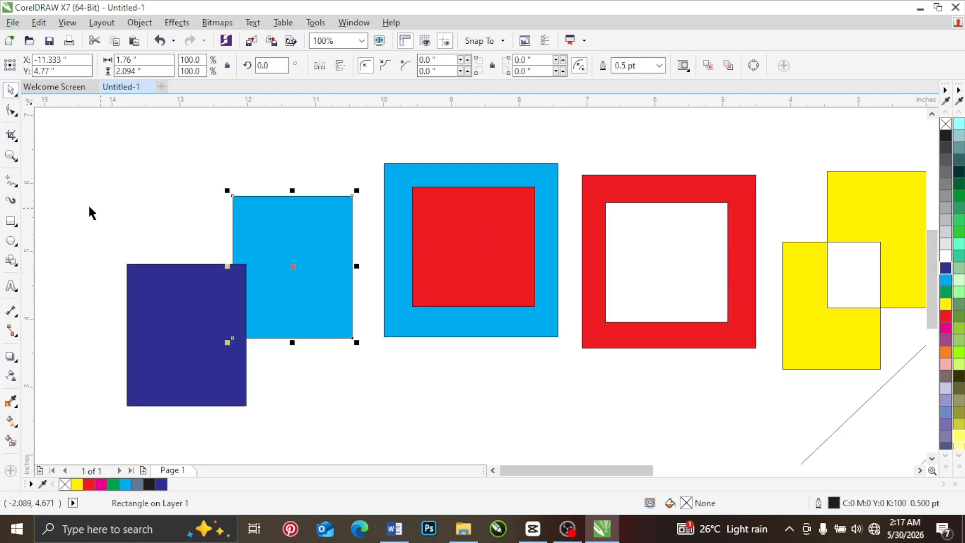
Step: Move the cyan rectangle slightly up and to the left, independently of the dark blue one
{"action": "left_click_drag", "start_coordinate": [103, 180], "coordinate": [378, 422]}
{"action": "right_click", "coordinate": [285, 200]}
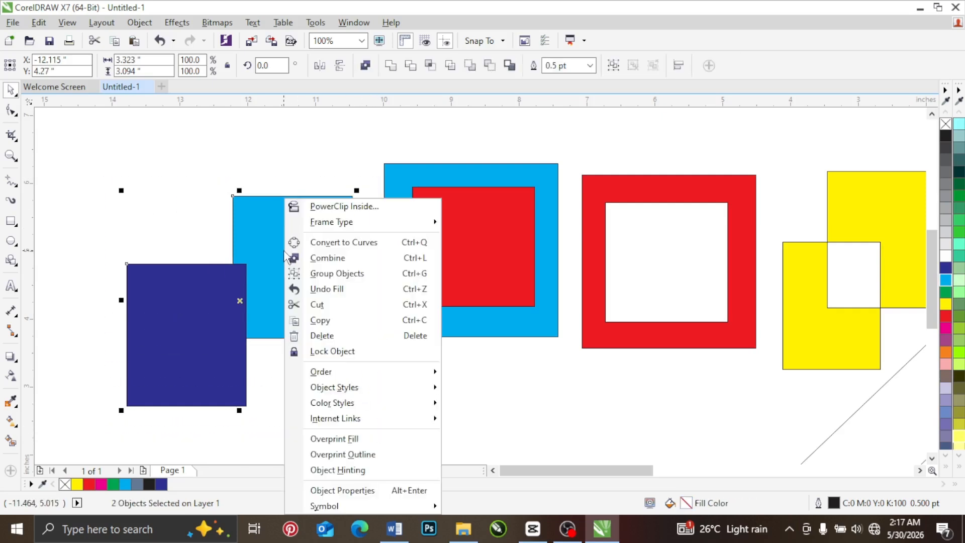
{"action": "left_click", "coordinate": [615, 67]}
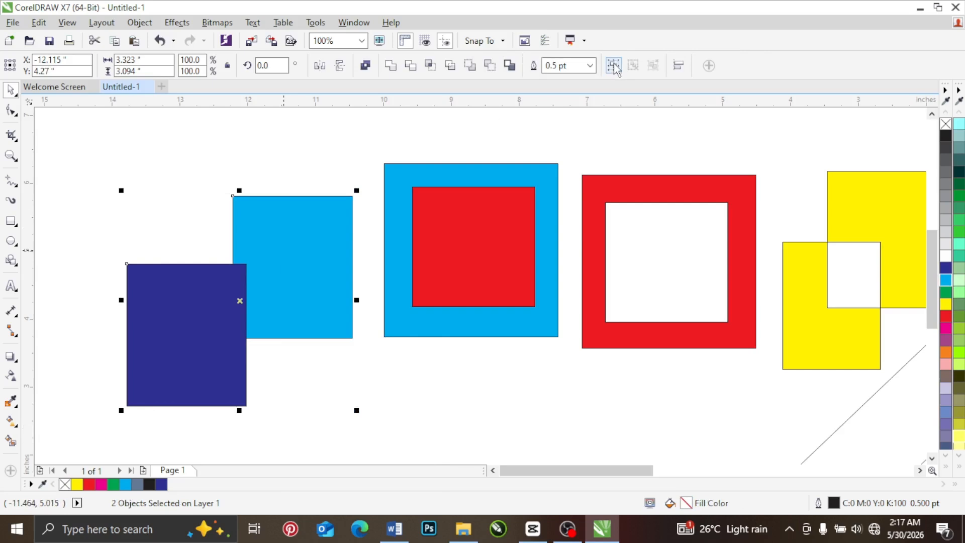
{"action": "left_click", "coordinate": [355, 144]}
{"action": "left_click_drag", "start_coordinate": [307, 215], "coordinate": [298, 196]}
Step: Group the dark blue and cyan rectangles, and move the group over the red frame and yellow shape
{"action": "left_click_drag", "start_coordinate": [98, 138], "coordinate": [357, 416]}
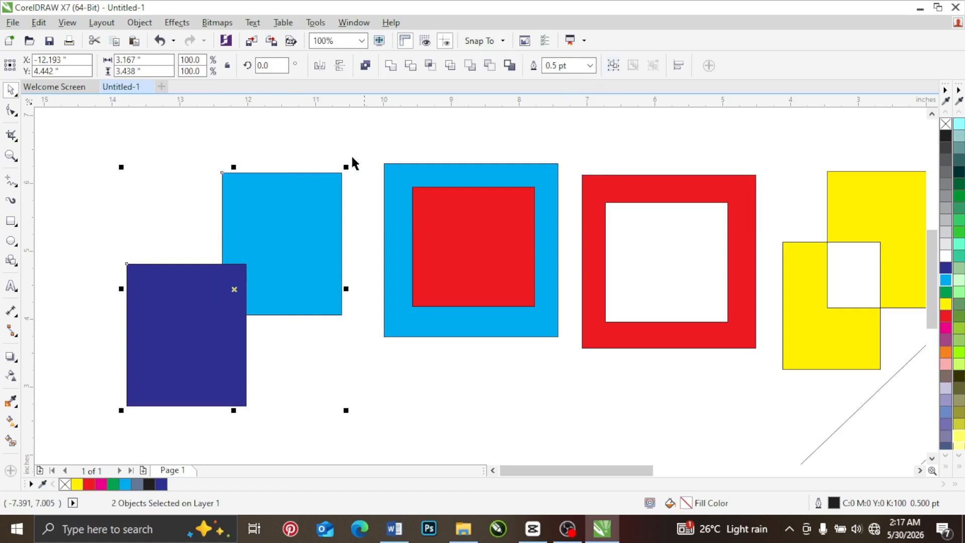
{"action": "key", "text": "ctrl+g"}
{"action": "left_click_drag", "start_coordinate": [290, 230], "coordinate": [153, 177]}
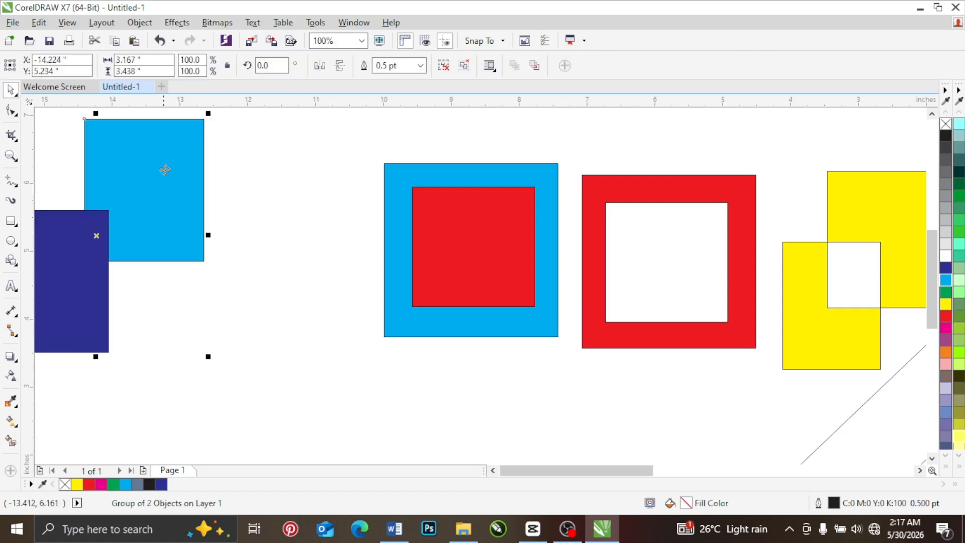
{"action": "left_click_drag", "start_coordinate": [352, 295], "coordinate": [336, 299]}
{"action": "left_click_drag", "start_coordinate": [284, 205], "coordinate": [284, 205]}
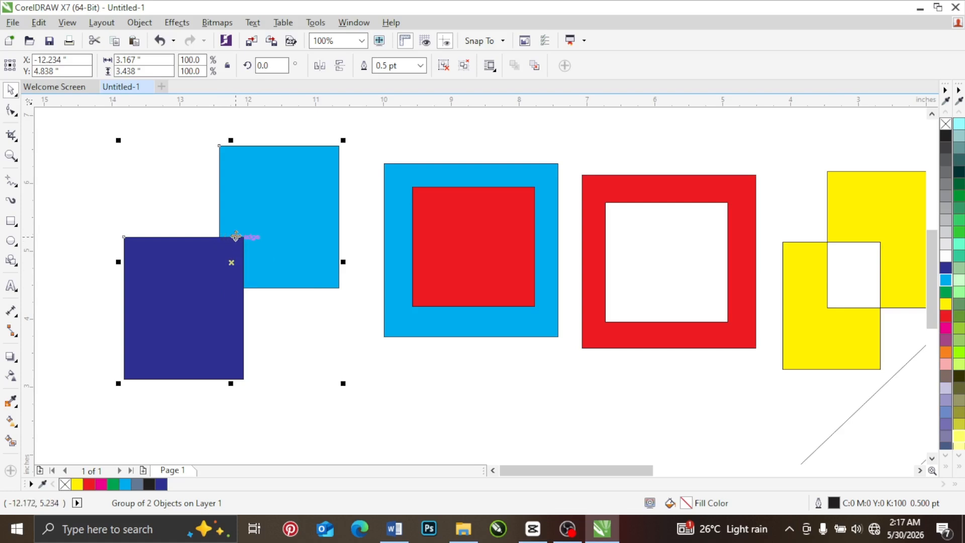
{"action": "scroll", "coordinate": [235, 237], "scroll_direction": "down", "scroll_amount": 2}
{"action": "left_click_drag", "start_coordinate": [228, 246], "coordinate": [524, 181]}
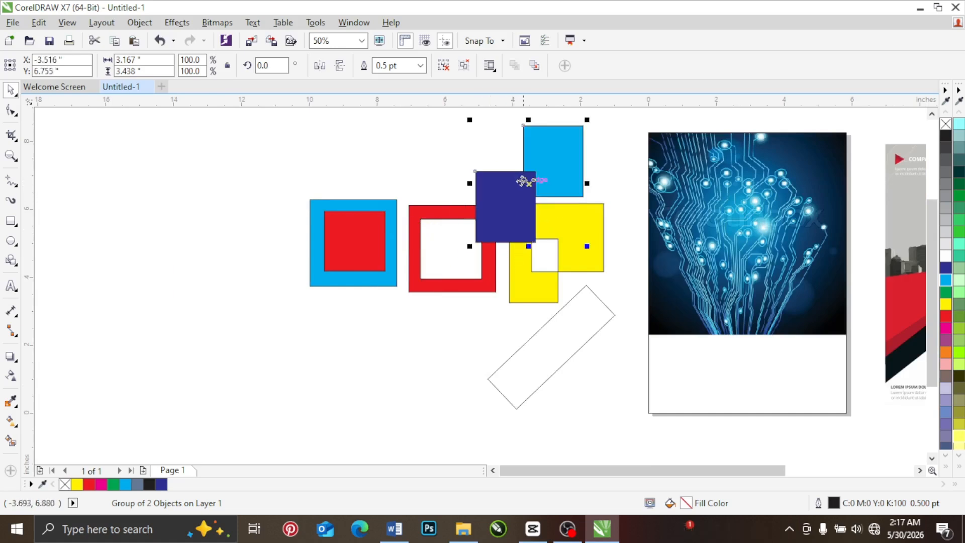
Step: Draw a closed five-sided polygon about 3.65 by 4.67 in with the Pen tool, left of the cyan-and-red squares
{"action": "left_click", "coordinate": [17, 186]}
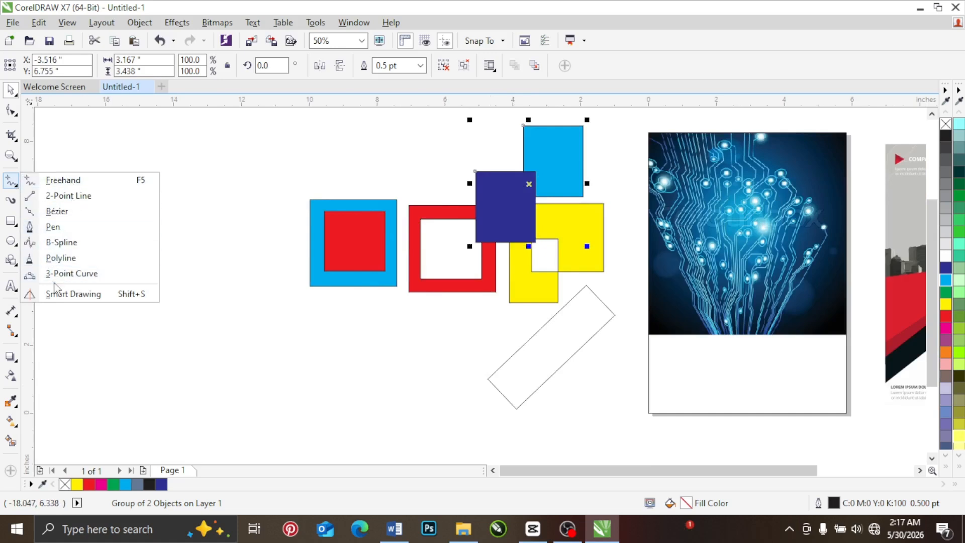
{"action": "left_click", "coordinate": [50, 227]}
{"action": "left_click", "coordinate": [132, 163]}
{"action": "left_click", "coordinate": [219, 182]}
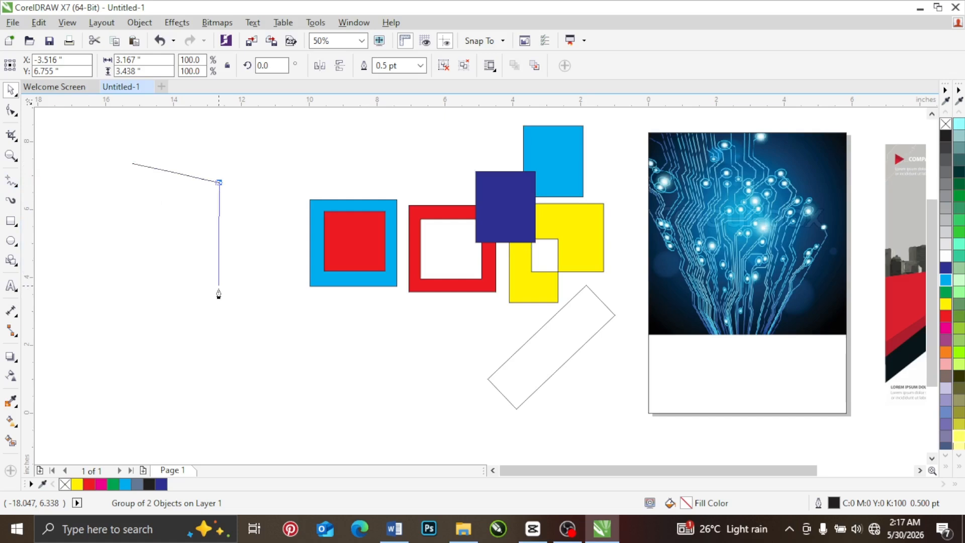
{"action": "left_click", "coordinate": [217, 307]}
{"action": "left_click", "coordinate": [122, 321]}
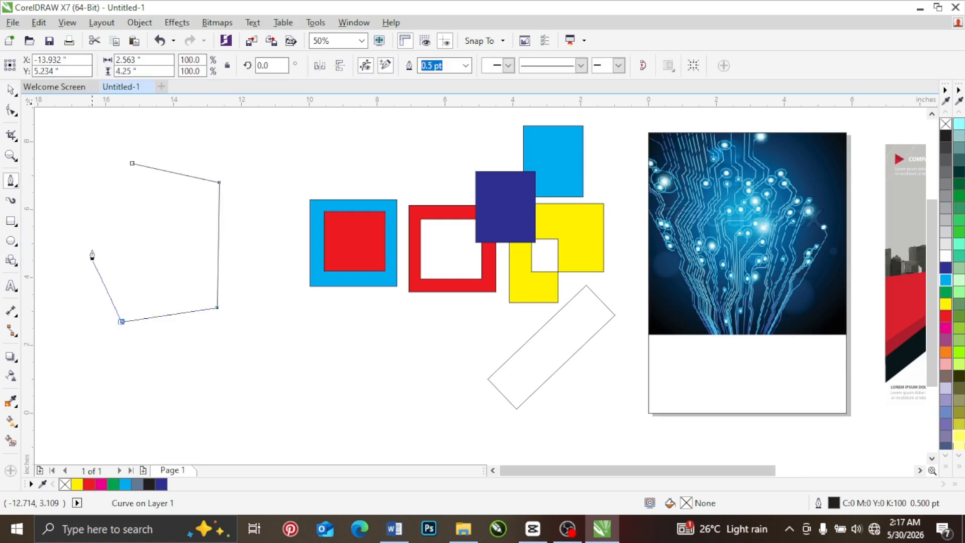
{"action": "left_click", "coordinate": [95, 230]}
{"action": "left_click", "coordinate": [132, 164]}
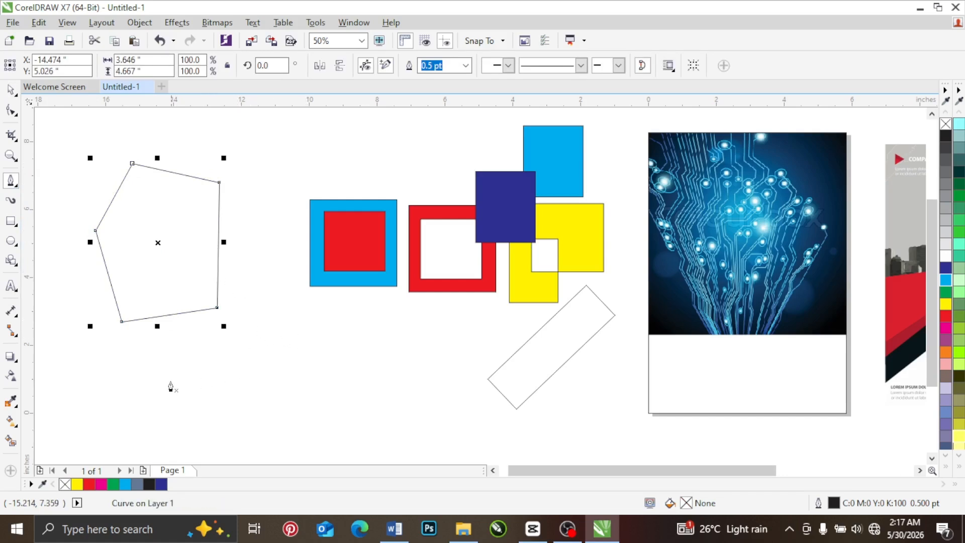
Step: Draw a closed curved shape about 6.63 by 4.86 in with the Pen tool, below and overlapping the polygon
{"action": "left_click", "coordinate": [172, 348]}
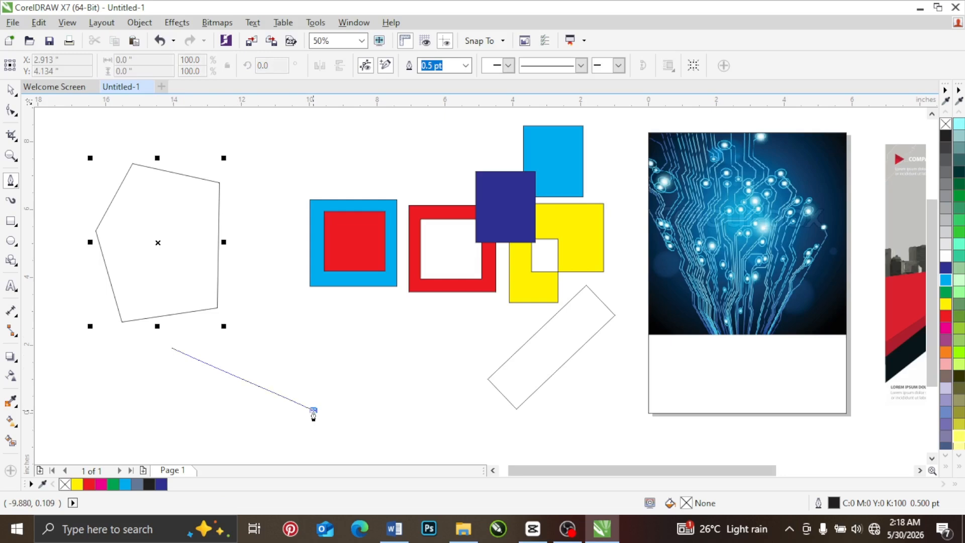
{"action": "left_click_drag", "start_coordinate": [313, 411], "coordinate": [419, 331]}
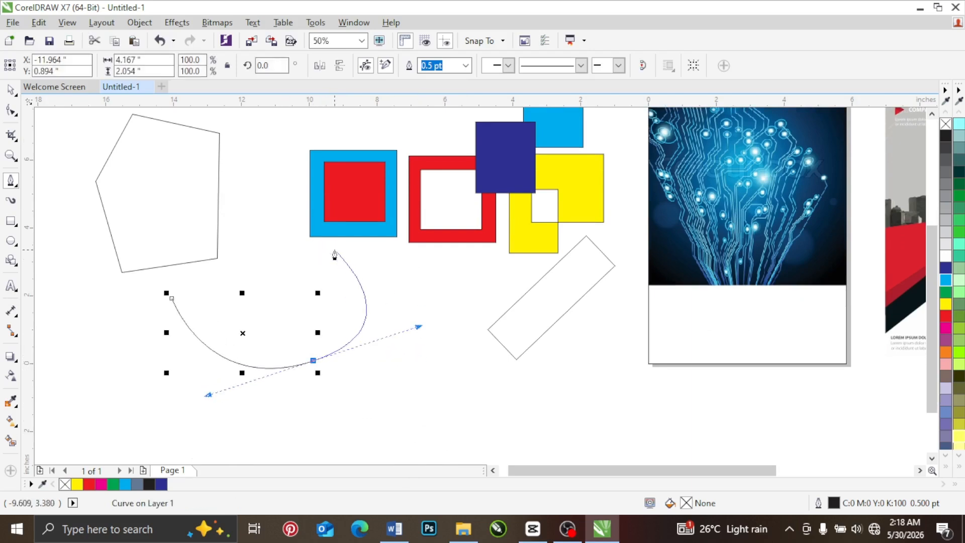
{"action": "left_click", "coordinate": [335, 251]}
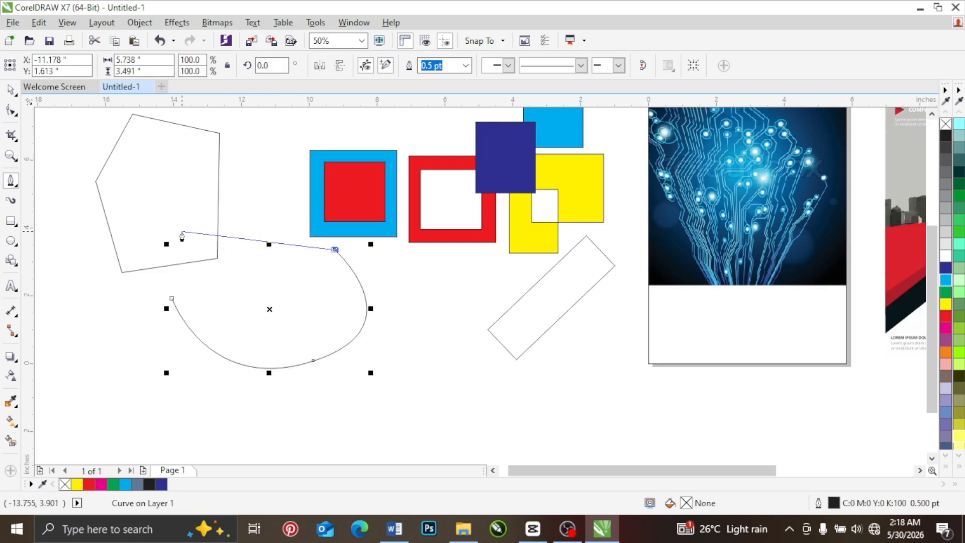
{"action": "left_click_drag", "start_coordinate": [181, 234], "coordinate": [99, 307]}
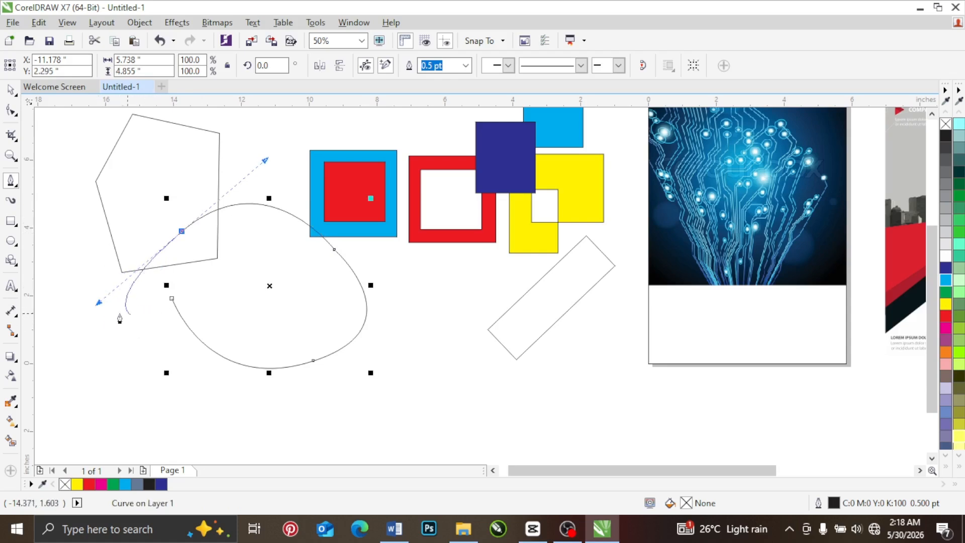
{"action": "key", "text": "ctrl"}
{"action": "left_click", "coordinate": [169, 304]}
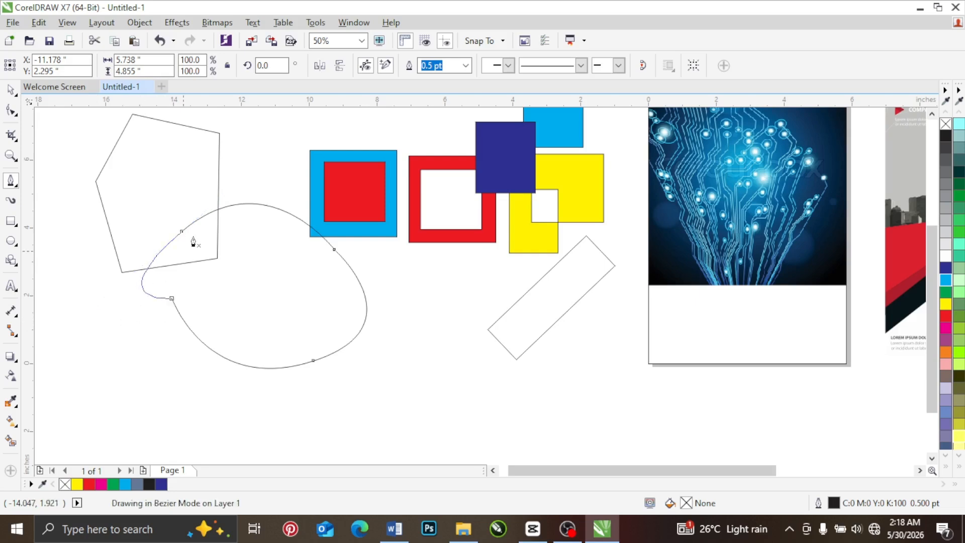
{"action": "left_click", "coordinate": [214, 258]}
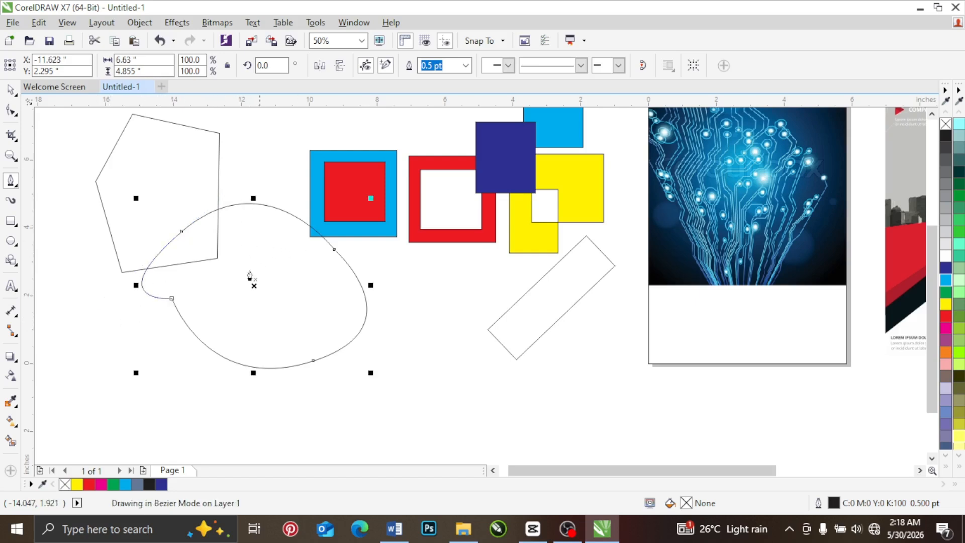
Step: Reshape the curved outline by moving its upper-left node upward and its start node down and slightly left
{"action": "left_click", "coordinate": [11, 112]}
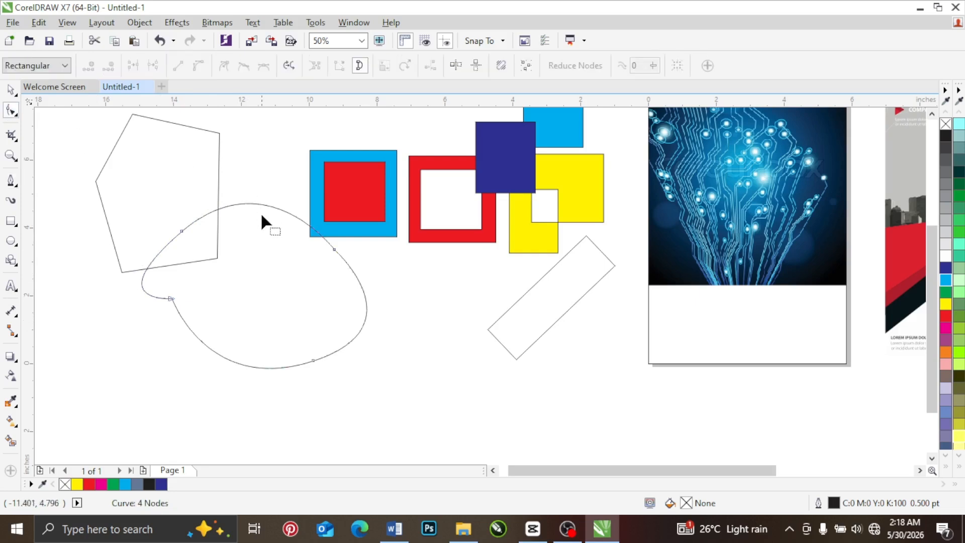
{"action": "left_click_drag", "start_coordinate": [182, 231], "coordinate": [199, 195]}
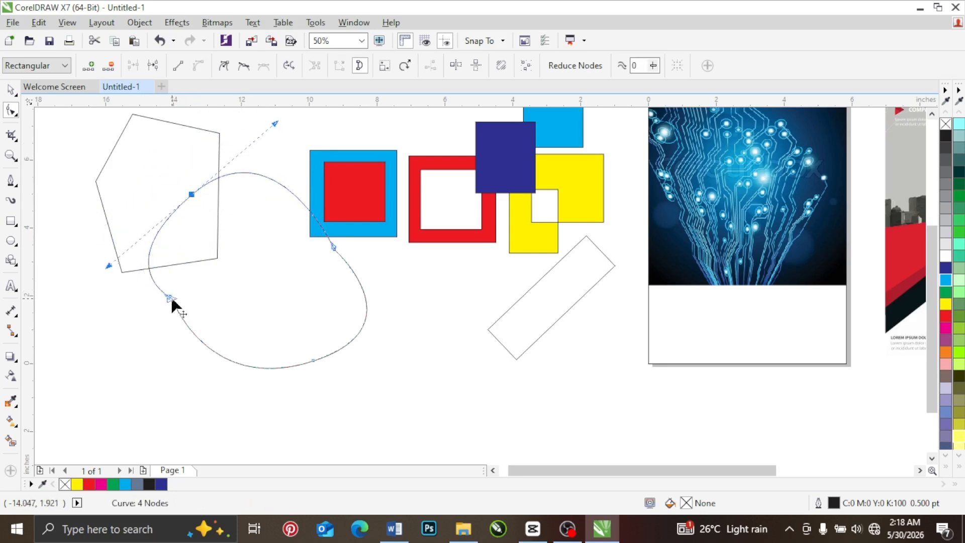
{"action": "left_click_drag", "start_coordinate": [171, 298], "coordinate": [160, 342]}
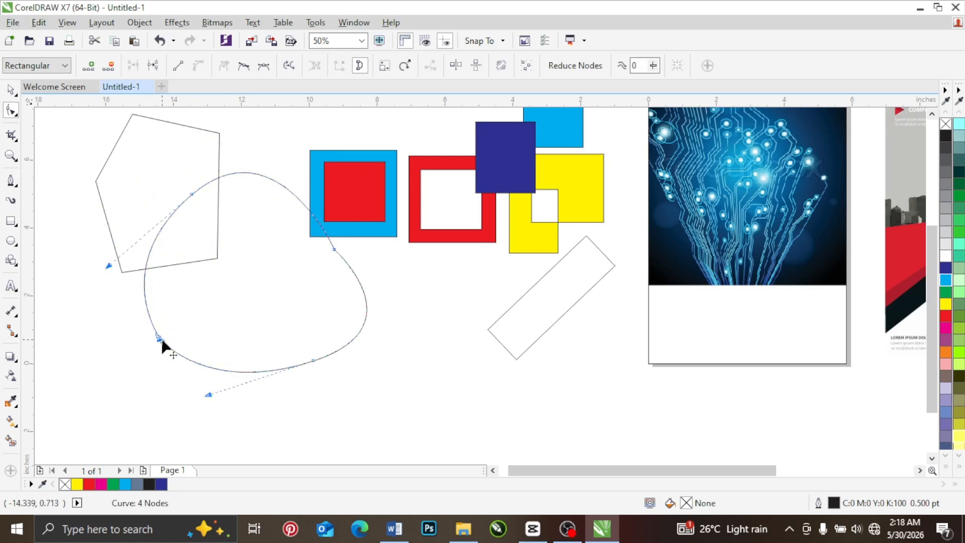
Step: Draw a rounded freehand outline about 4.64 by 4.51 in below the curved shape, overlapping its lower edge
{"action": "scroll", "coordinate": [161, 344], "scroll_direction": "up", "scroll_amount": 3}
{"action": "scroll", "coordinate": [185, 308], "scroll_direction": "down", "scroll_amount": 3}
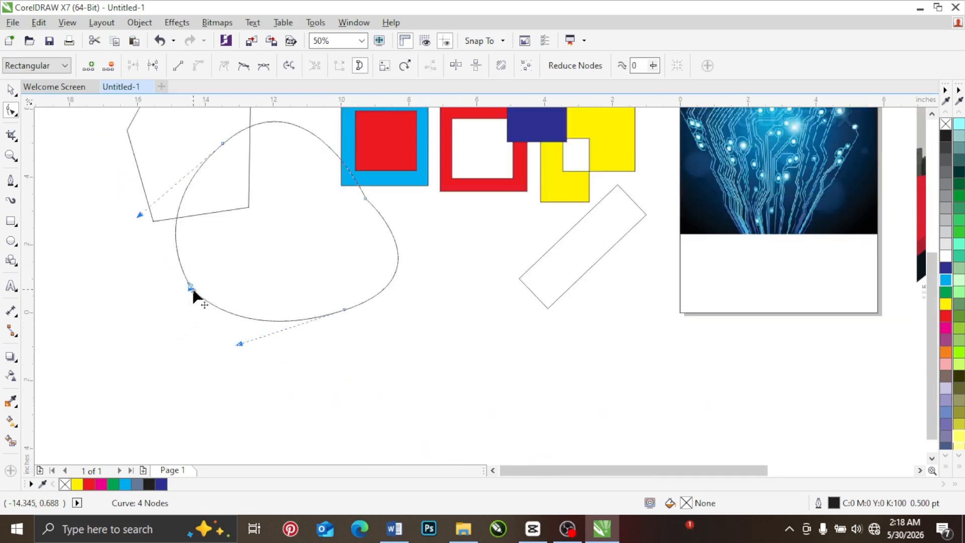
{"action": "left_click", "coordinate": [17, 187]}
{"action": "left_click", "coordinate": [56, 180]}
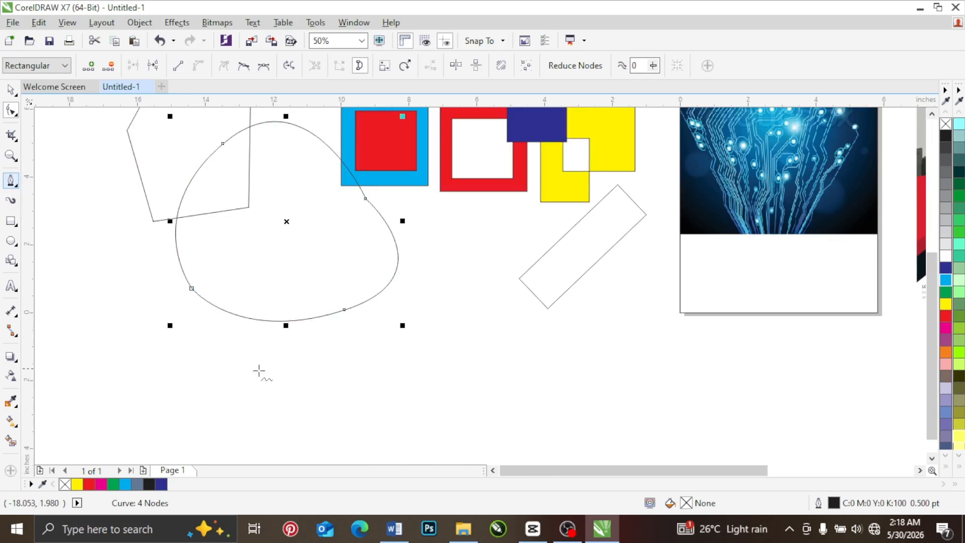
{"action": "mouse_move", "coordinate": [258, 370]}
{"action": "left_mouse_down"}
{"action": "mouse_move", "coordinate": [405, 397]}
{"action": "mouse_move", "coordinate": [254, 382]}
{"action": "mouse_move", "coordinate": [259, 372]}
{"action": "left_mouse_up"}
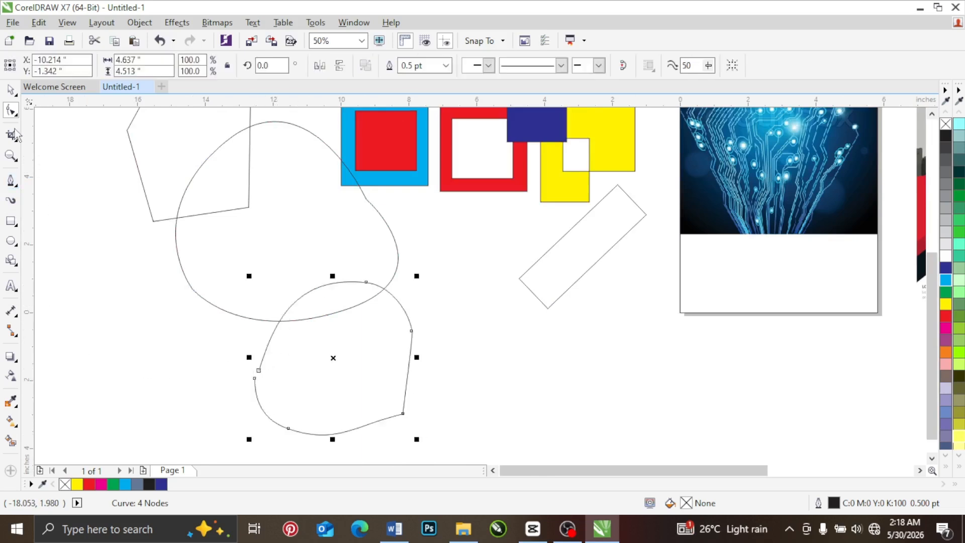
{"action": "left_click", "coordinate": [18, 187]}
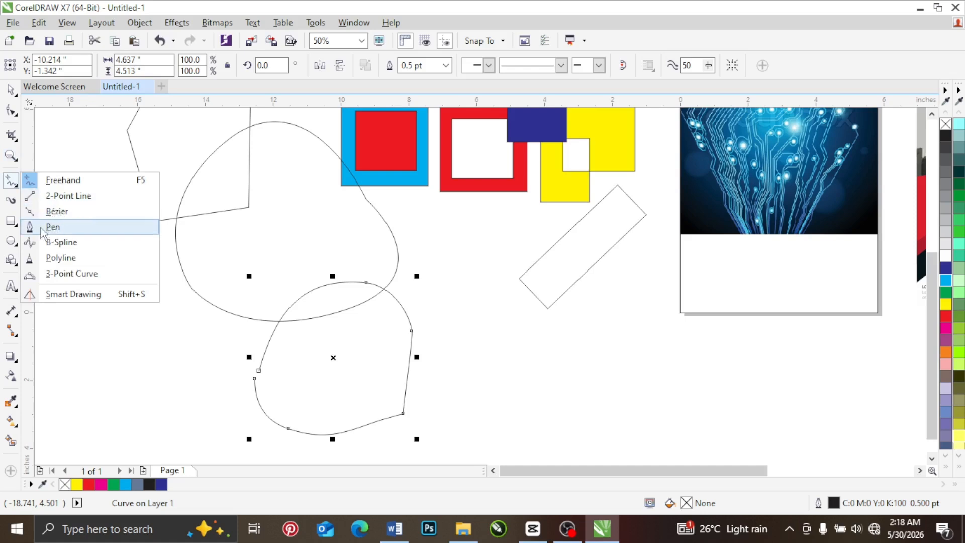
{"action": "mouse_move", "coordinate": [18, 109]}
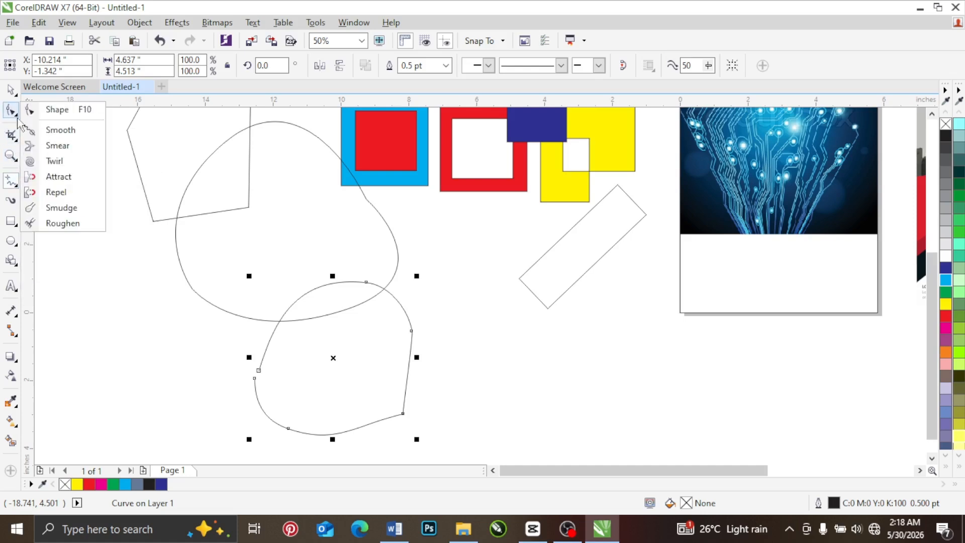
{"action": "left_click", "coordinate": [11, 91]}
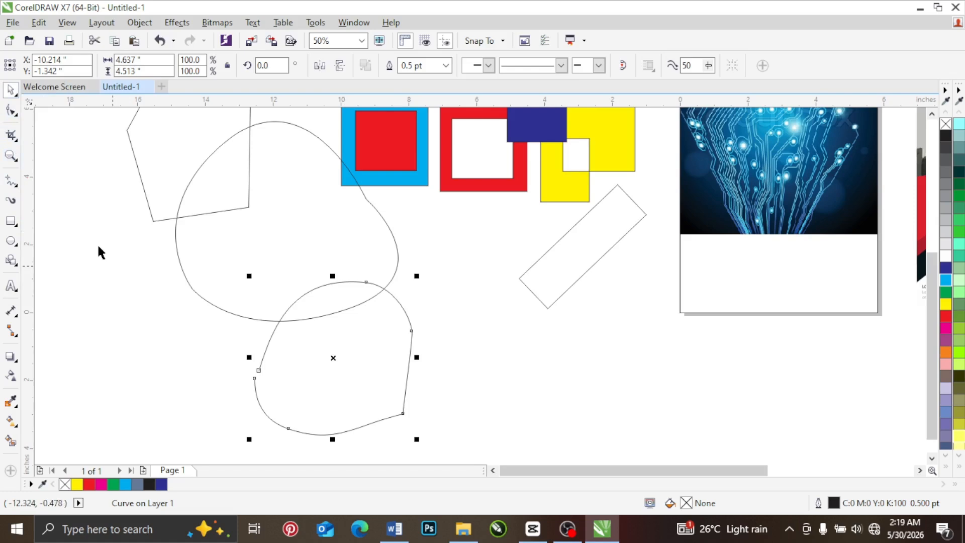
Step: Select the freehand outline below the curved shape
{"action": "scroll", "coordinate": [334, 264], "scroll_direction": "down", "scroll_amount": 2}
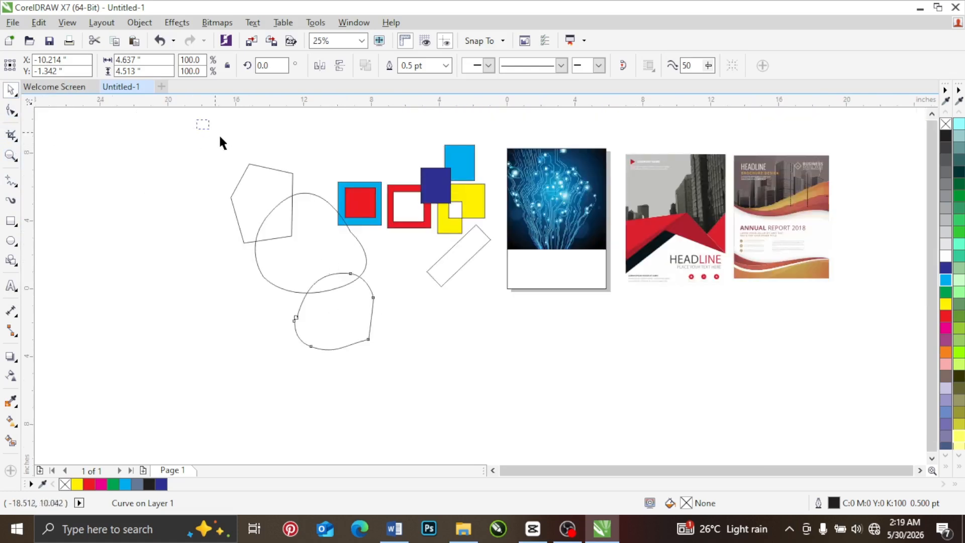
{"action": "left_click_drag", "start_coordinate": [221, 137], "coordinate": [491, 348]}
{"action": "left_click", "coordinate": [303, 328]}
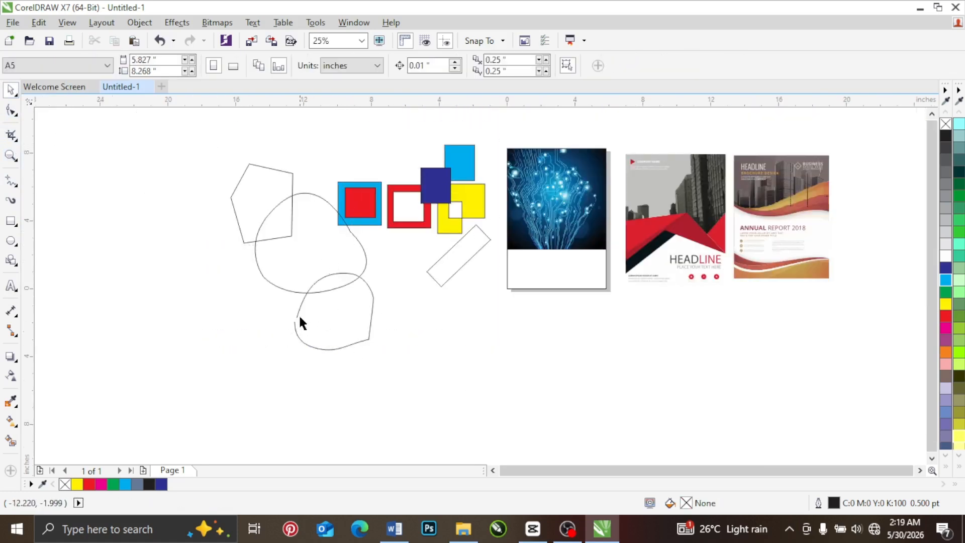
{"action": "left_click", "coordinate": [326, 326]}
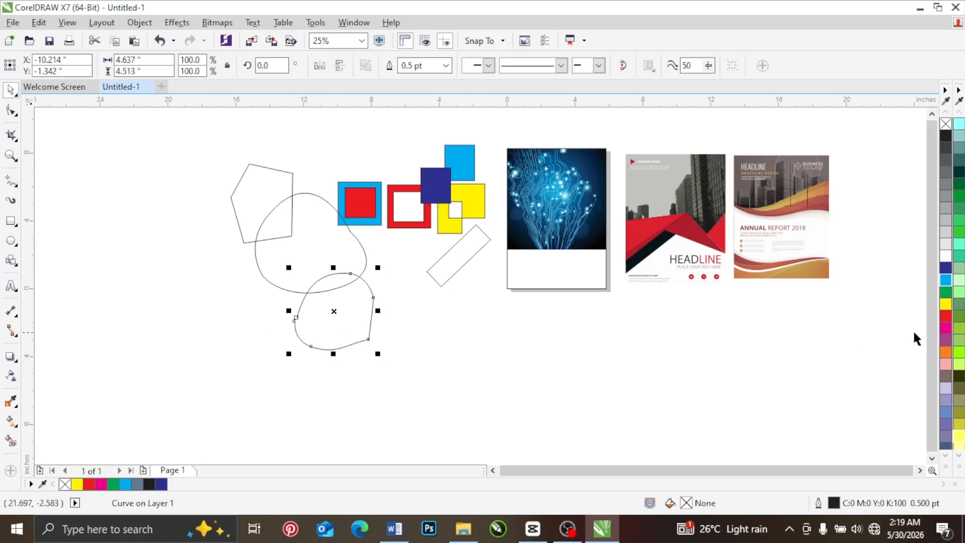
Step: Close the freehand outline below the curved shape by joining its two open end nodes with the Shape tool
{"action": "left_click", "coordinate": [454, 379]}
{"action": "scroll", "coordinate": [303, 319], "scroll_direction": "up", "scroll_amount": 2}
{"action": "left_click", "coordinate": [310, 320]}
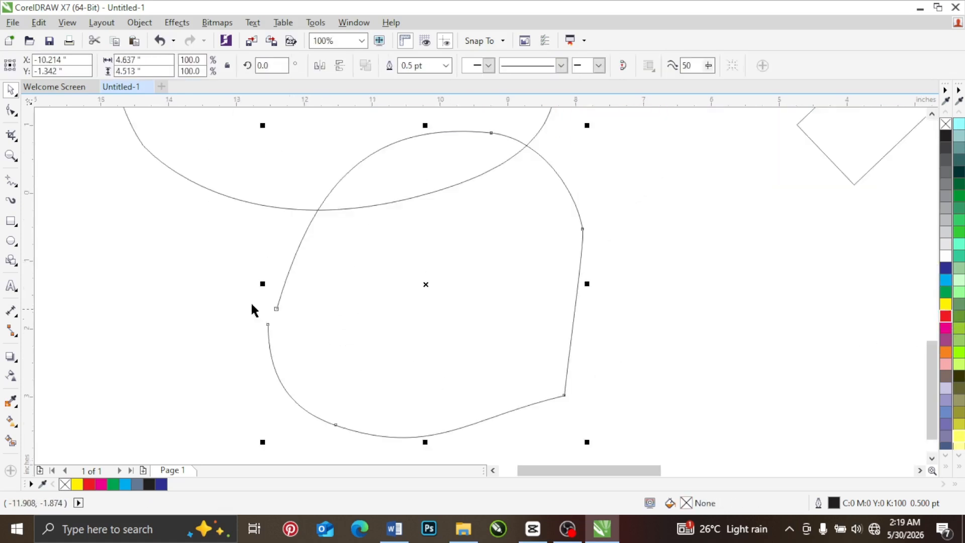
{"action": "left_click", "coordinate": [13, 115]}
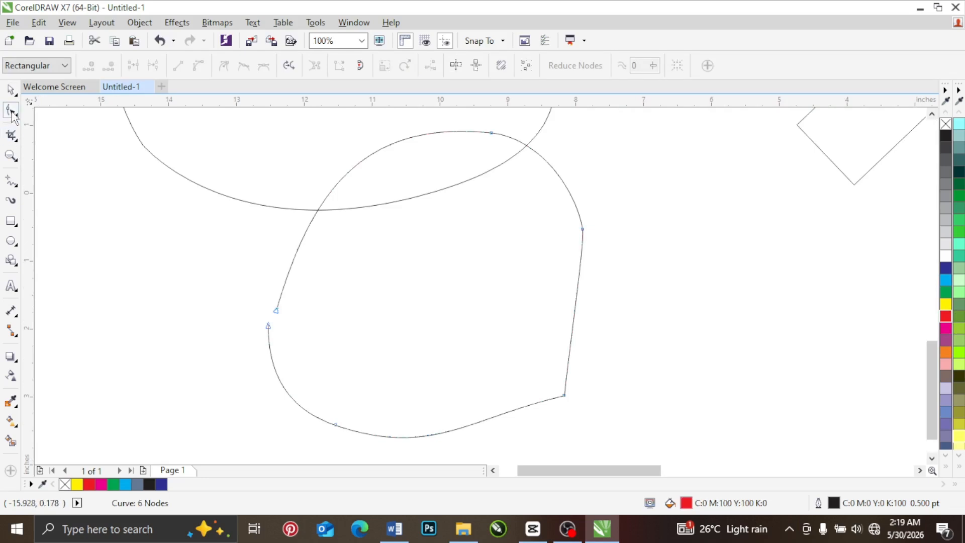
{"action": "right_click", "coordinate": [266, 326]}
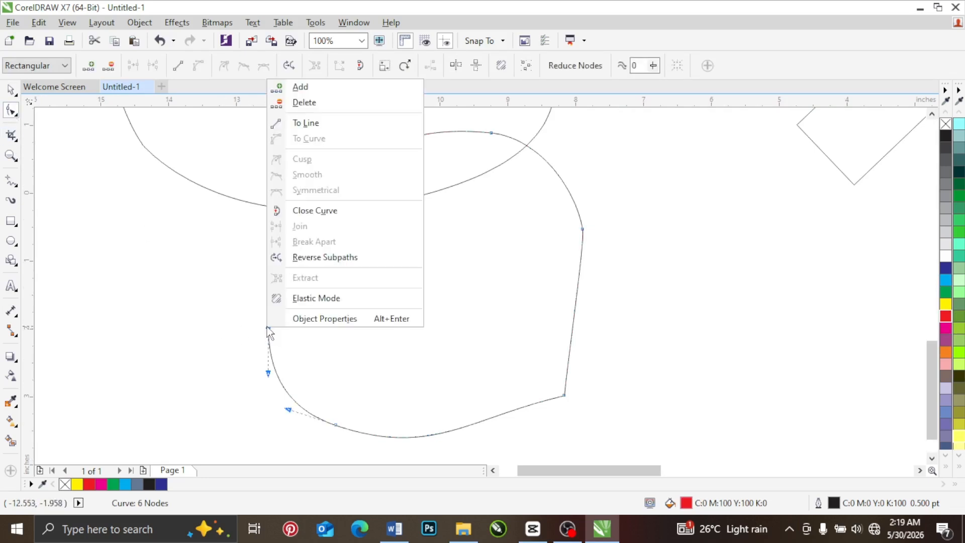
{"action": "key", "text": "Escape"}
{"action": "scroll", "coordinate": [267, 327], "scroll_direction": "up", "scroll_amount": 5}
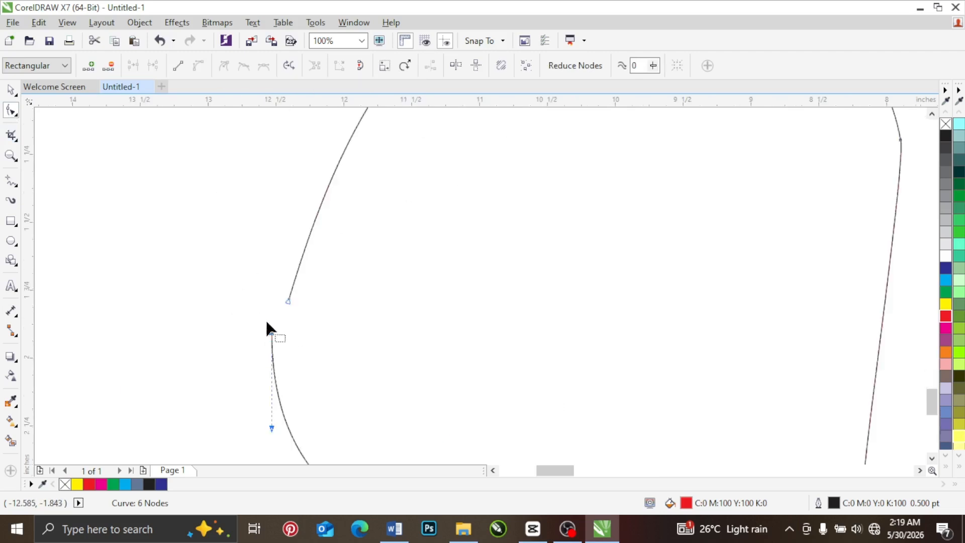
{"action": "left_click_drag", "start_coordinate": [288, 361], "coordinate": [355, 236]}
{"action": "scroll", "coordinate": [369, 287], "scroll_direction": "down", "scroll_amount": 6}
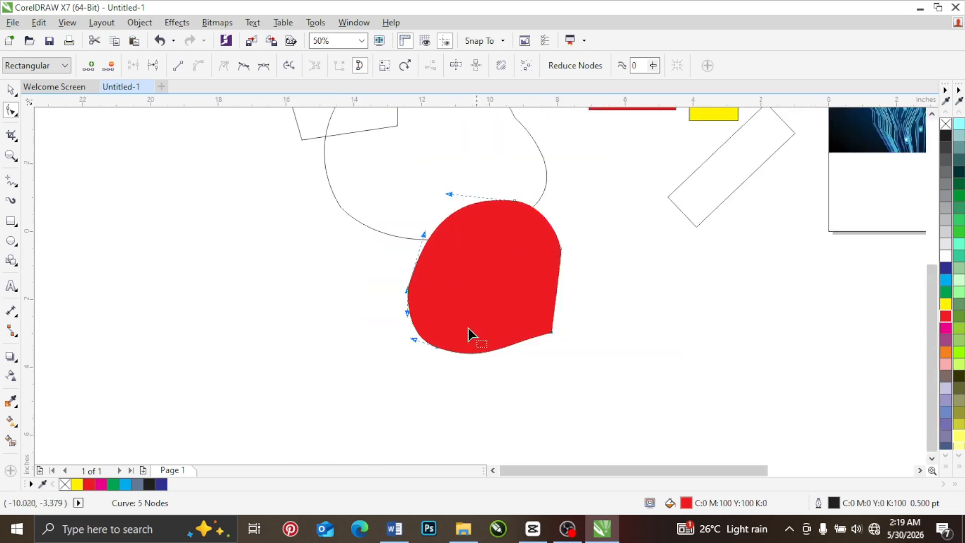
Step: Select all the practice shapes beside the page and delete them, keeping the page image and reference flyers
{"action": "left_click", "coordinate": [10, 90]}
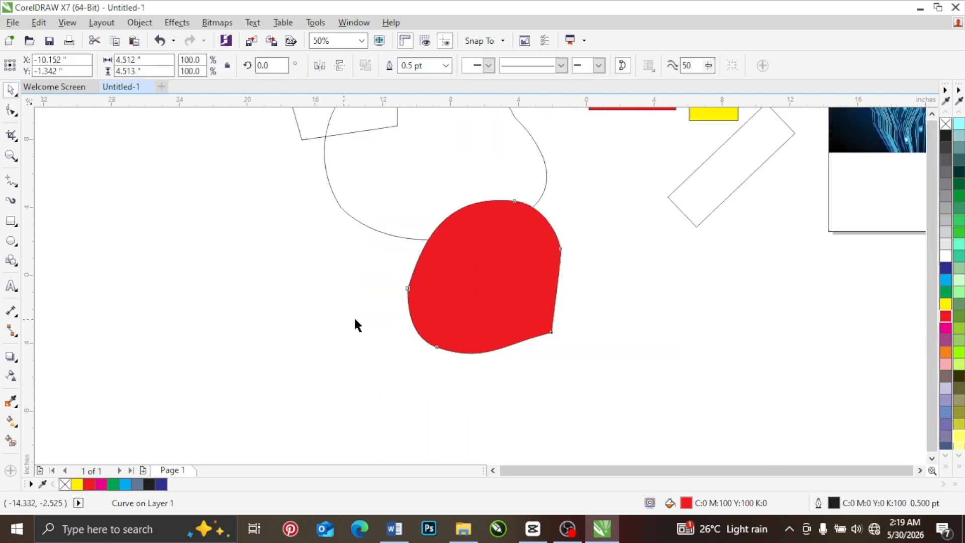
{"action": "scroll", "coordinate": [352, 316], "scroll_direction": "down", "scroll_amount": 1}
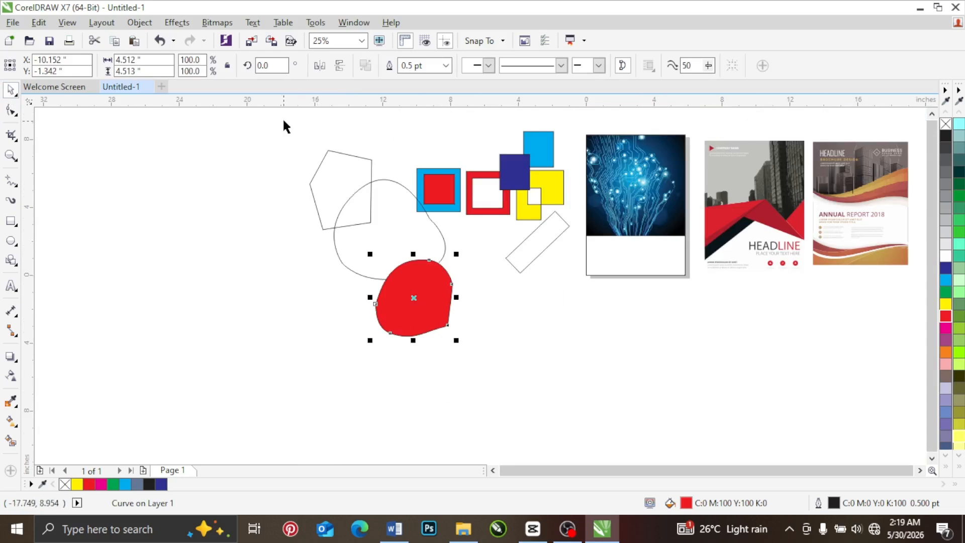
{"action": "mouse_move", "coordinate": [284, 118]}
{"action": "left_mouse_down"}
{"action": "mouse_move", "coordinate": [408, 213]}
{"action": "mouse_move", "coordinate": [556, 352]}
{"action": "mouse_move", "coordinate": [581, 359]}
{"action": "left_mouse_up"}
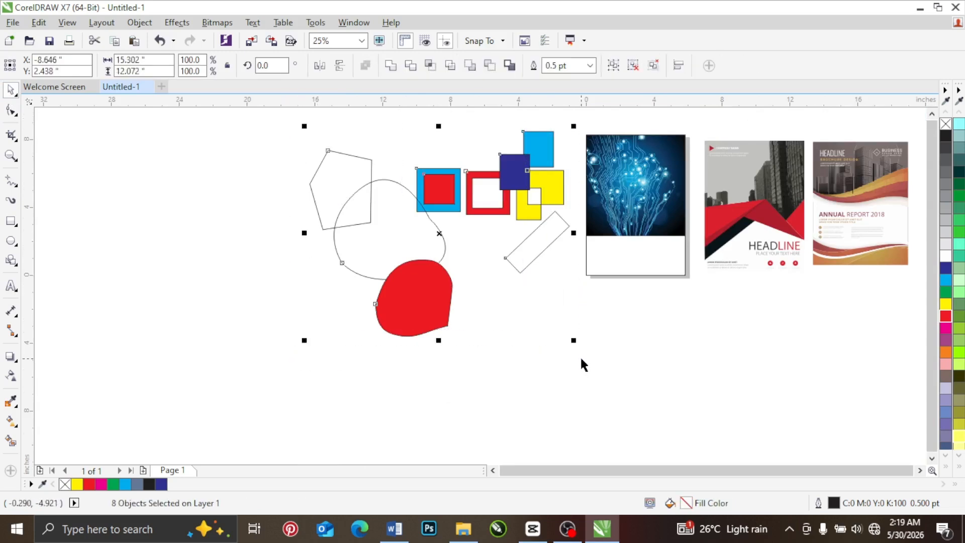
{"action": "key", "text": "Delete"}
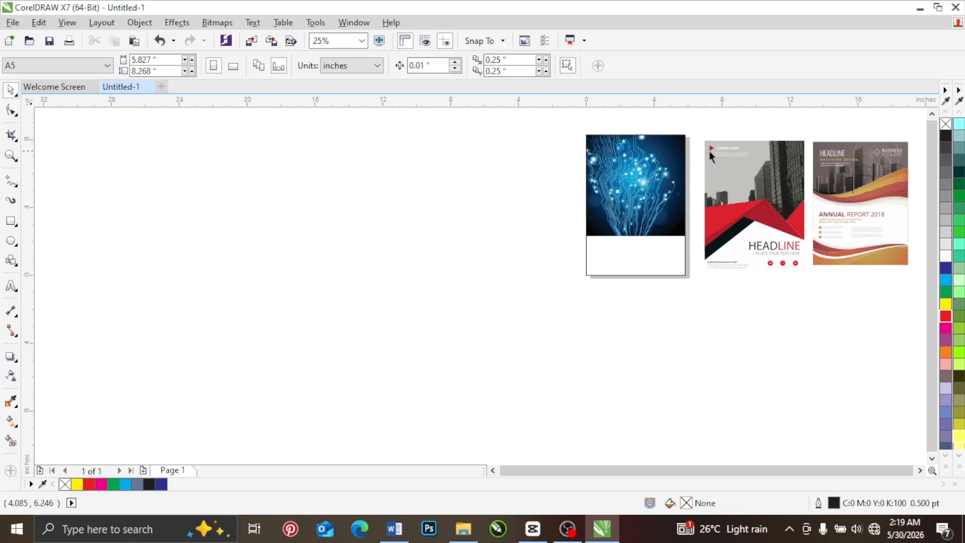
Step: Draw a rectangle about 2.92 by 2.40 in from the page's left edge, overlapping the lower part of the image
{"action": "scroll", "coordinate": [884, 145], "scroll_direction": "up", "scroll_amount": 1}
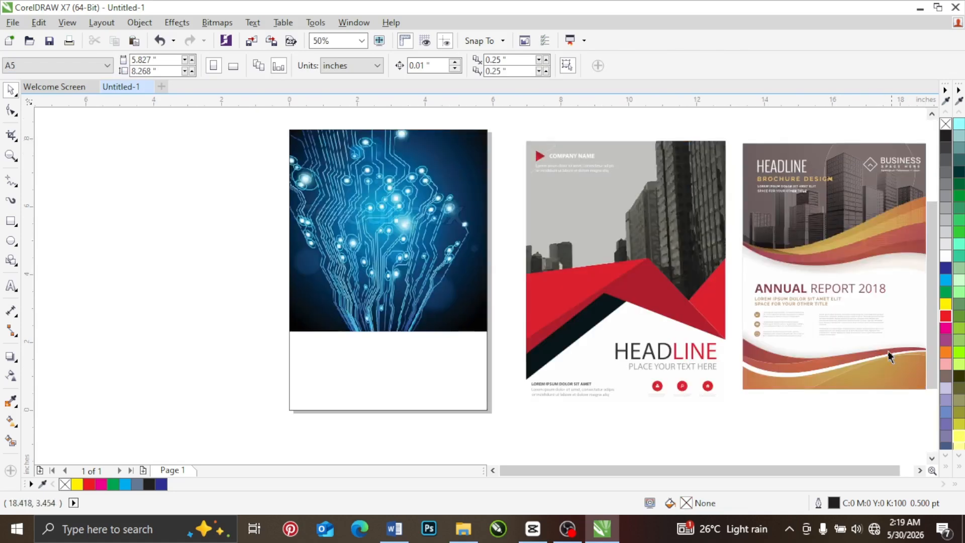
{"action": "left_click", "coordinate": [920, 472]}
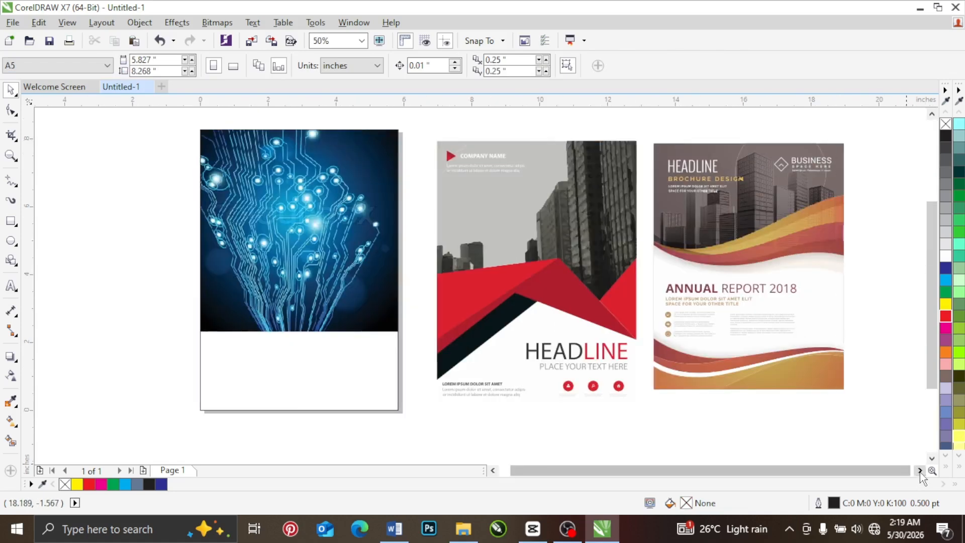
{"action": "left_click", "coordinate": [224, 236]}
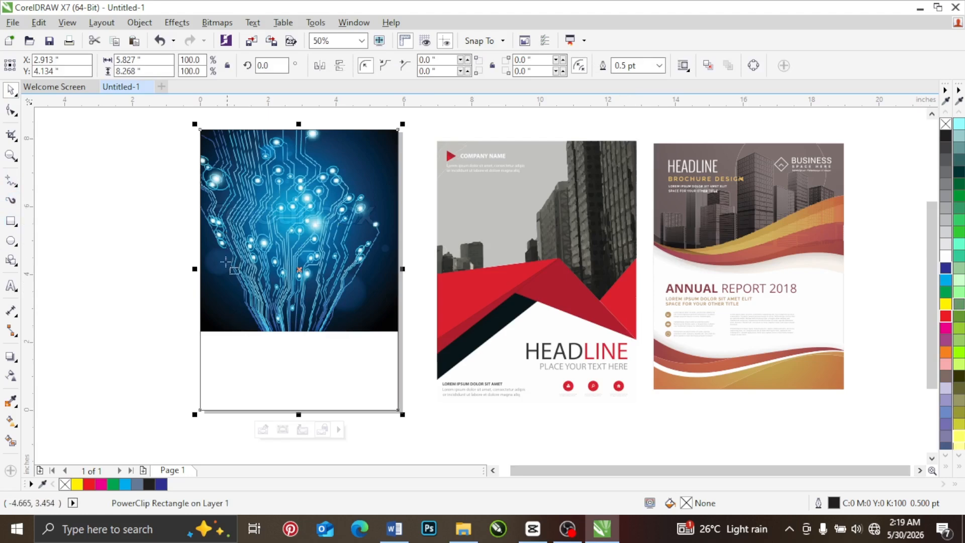
{"action": "left_click_drag", "start_coordinate": [200, 279], "coordinate": [299, 357]}
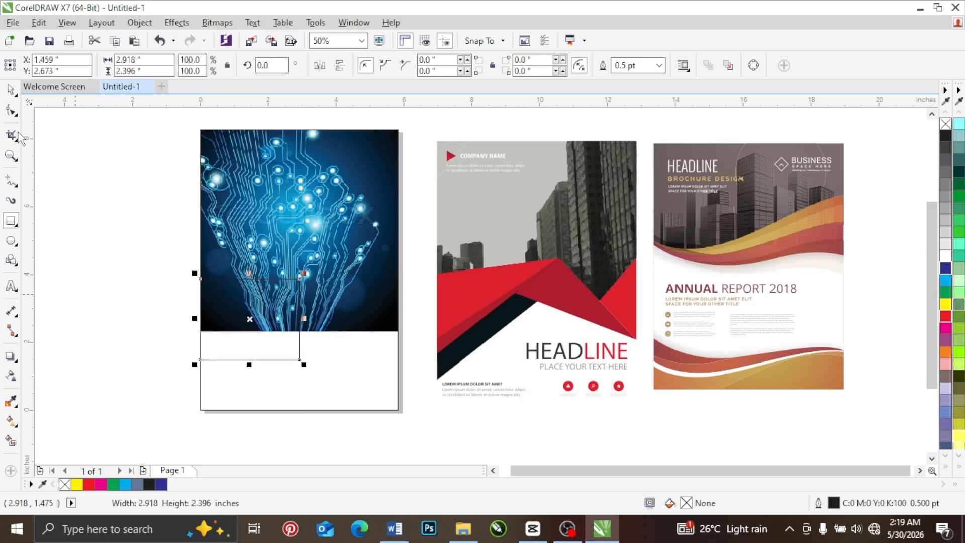
Step: Convert the new rectangle to curves and move its lower-right node up and outward to the right
{"action": "key", "text": "space"}
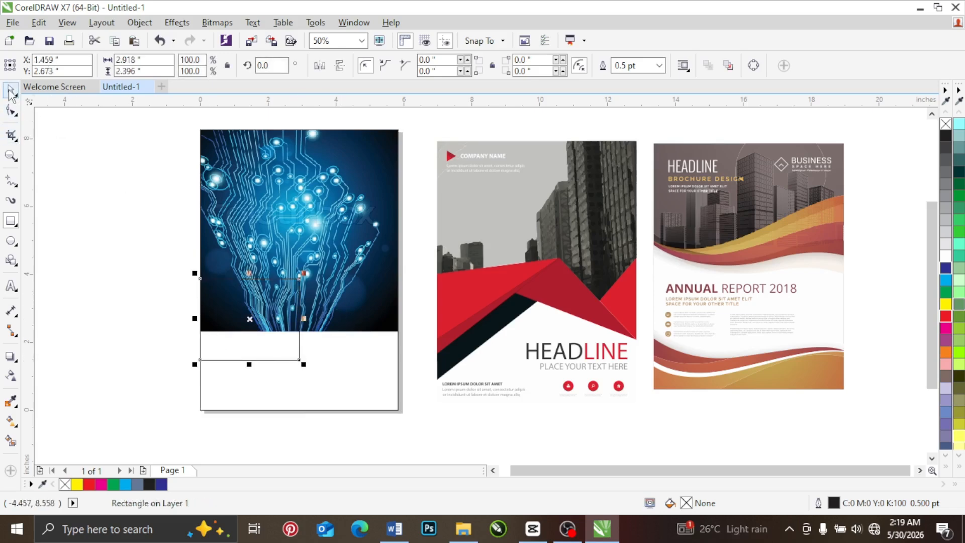
{"action": "right_click", "coordinate": [261, 349]}
{"action": "left_click", "coordinate": [320, 190]}
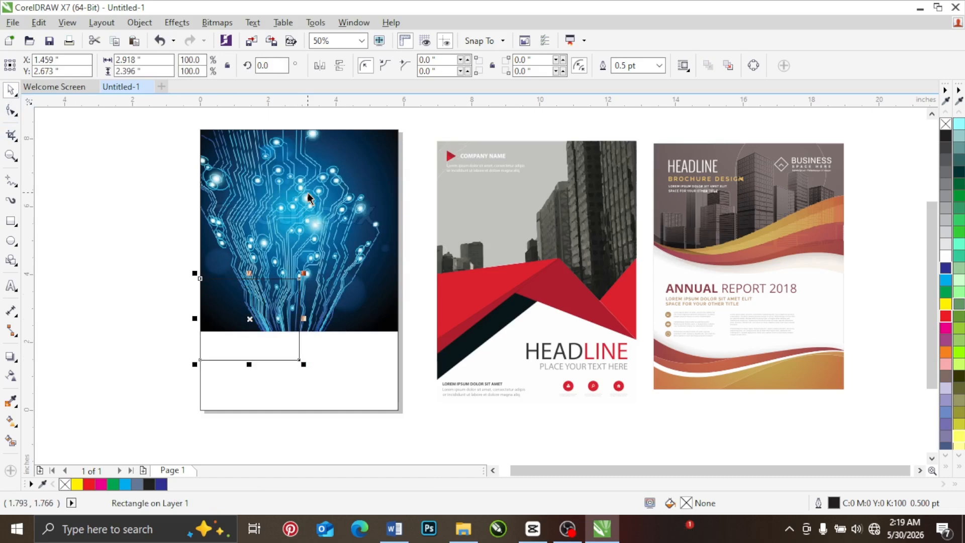
{"action": "left_click", "coordinate": [11, 109]}
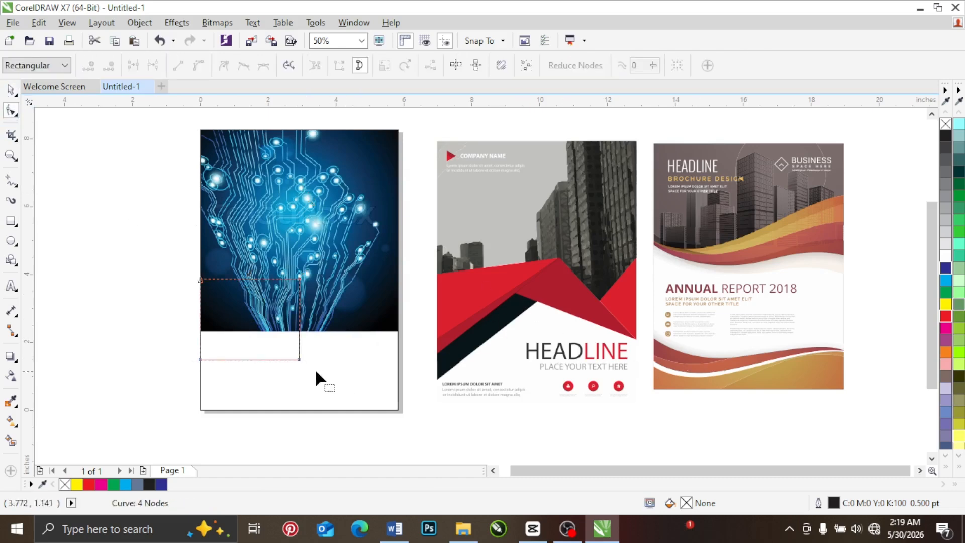
{"action": "left_click_drag", "start_coordinate": [299, 359], "coordinate": [324, 318]}
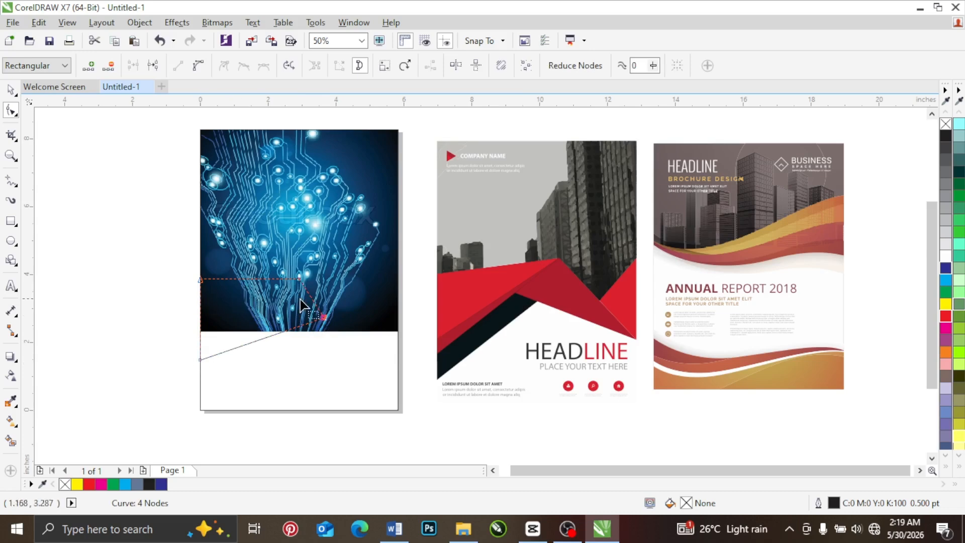
{"action": "left_click", "coordinate": [10, 91]}
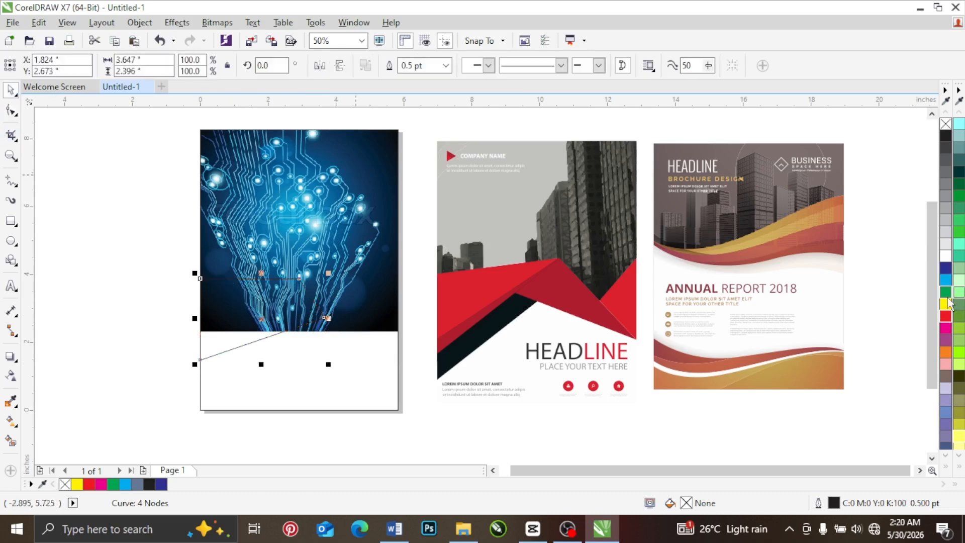
Step: Fill the reshaped outline black and stretch it to the right to about 4.34 in wide
{"action": "left_click", "coordinate": [945, 136]}
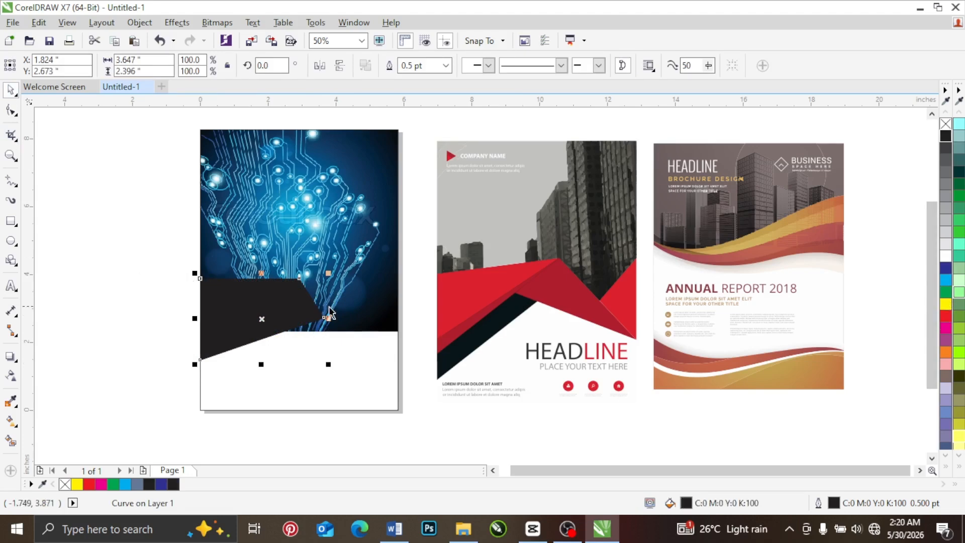
{"action": "left_click_drag", "start_coordinate": [327, 318], "coordinate": [351, 318]}
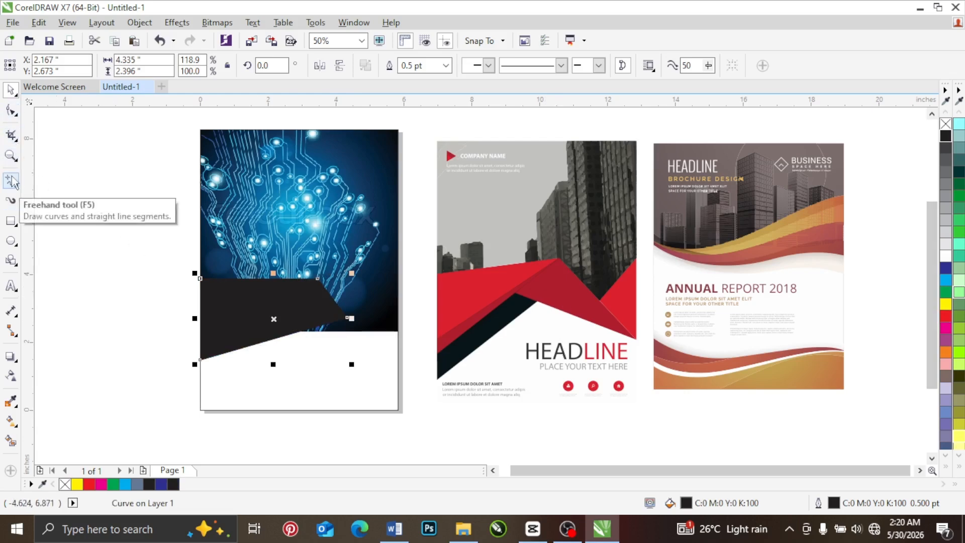
Step: Draw a rectangle about 3.83 by 2.65 in against the page's right edge, overlapping the black shape, and fill it yellow
{"action": "left_click", "coordinate": [11, 221]}
{"action": "left_click_drag", "start_coordinate": [268, 278], "coordinate": [398, 369]}
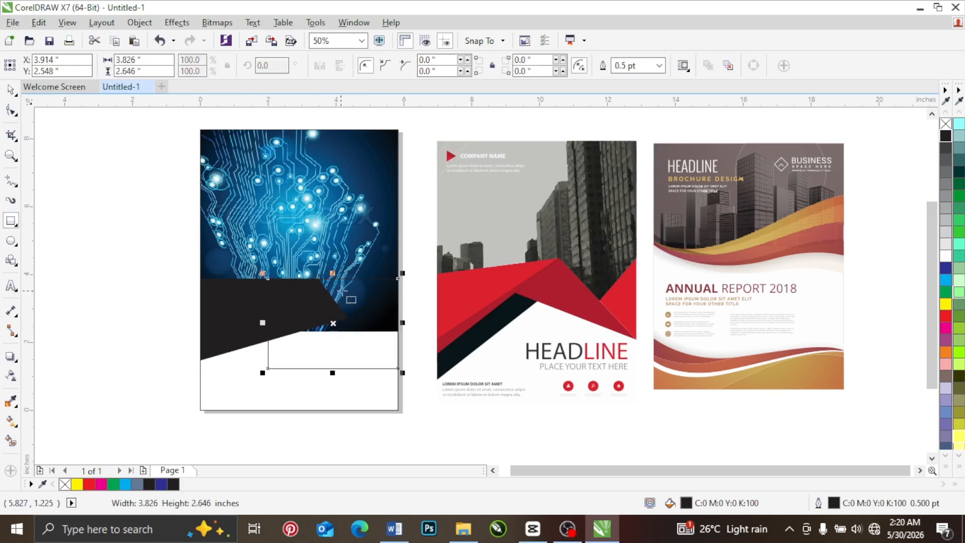
{"action": "left_click", "coordinate": [945, 304]}
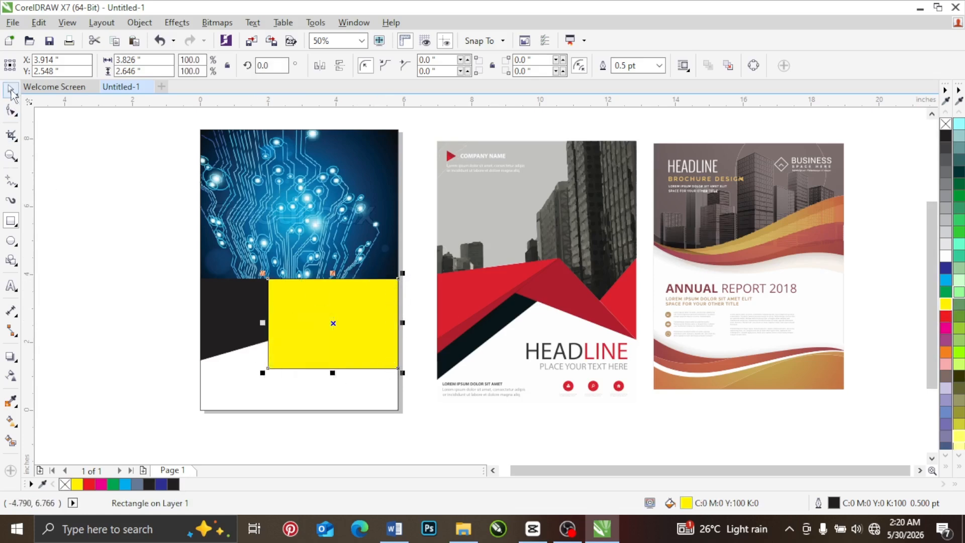
Step: Convert the yellow rectangle to curves and move its upper-right node to the black shape's upper-right corner
{"action": "left_click", "coordinate": [11, 110]}
{"action": "right_click", "coordinate": [280, 291]}
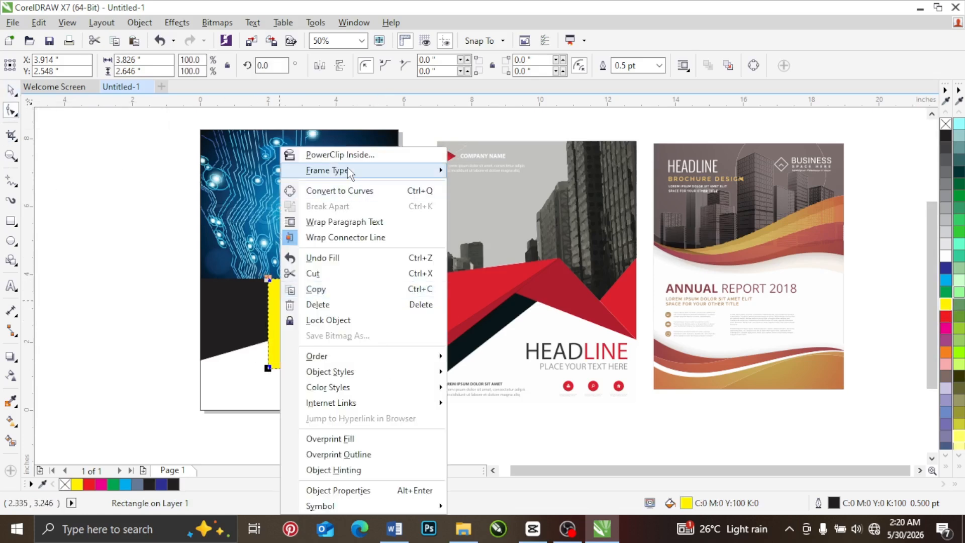
{"action": "left_click", "coordinate": [333, 190]}
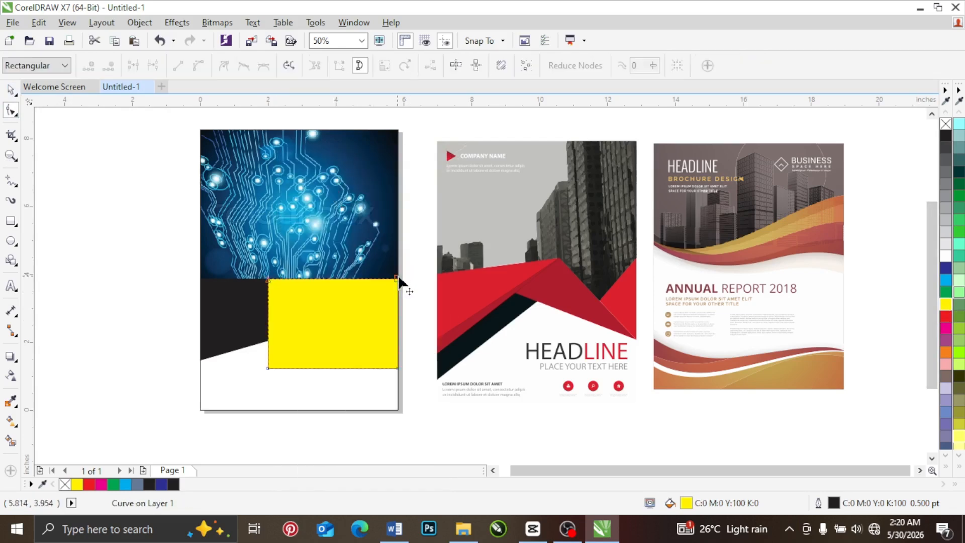
{"action": "left_click_drag", "start_coordinate": [397, 279], "coordinate": [226, 360]}
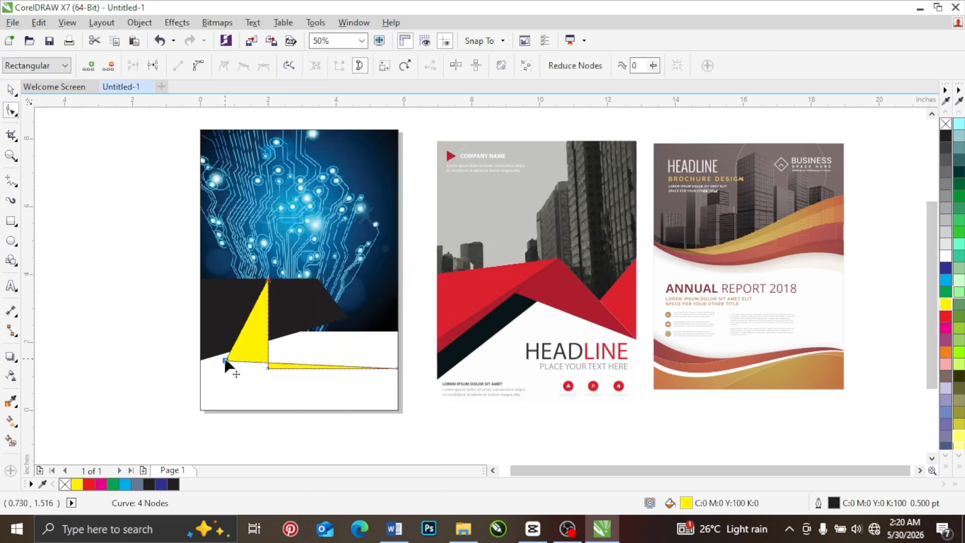
{"action": "left_click_drag", "start_coordinate": [306, 300], "coordinate": [318, 279]}
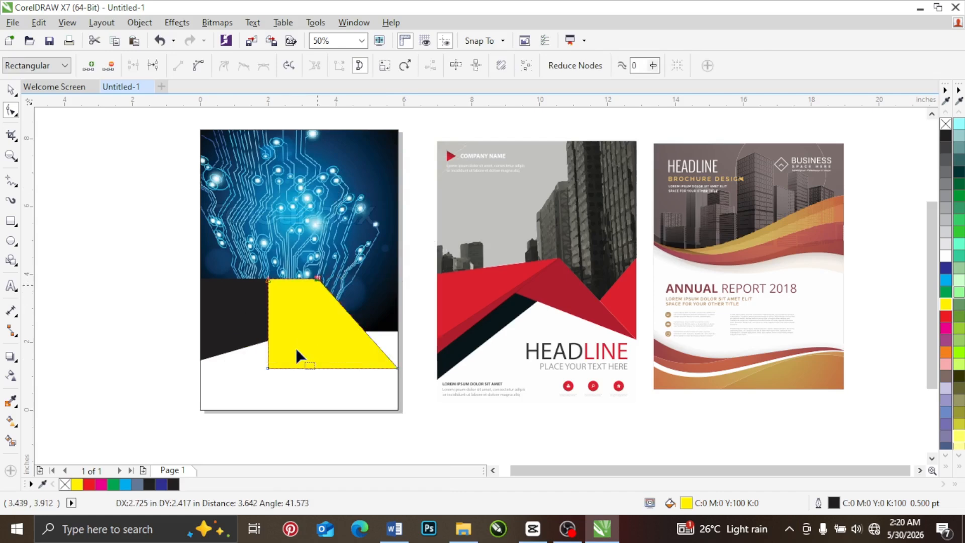
Step: Delete the yellow shape's lower-left node and move its upper-left node down onto the black shape, forming a slanted triangle
{"action": "left_click", "coordinate": [267, 368]}
{"action": "key", "text": "Delete"}
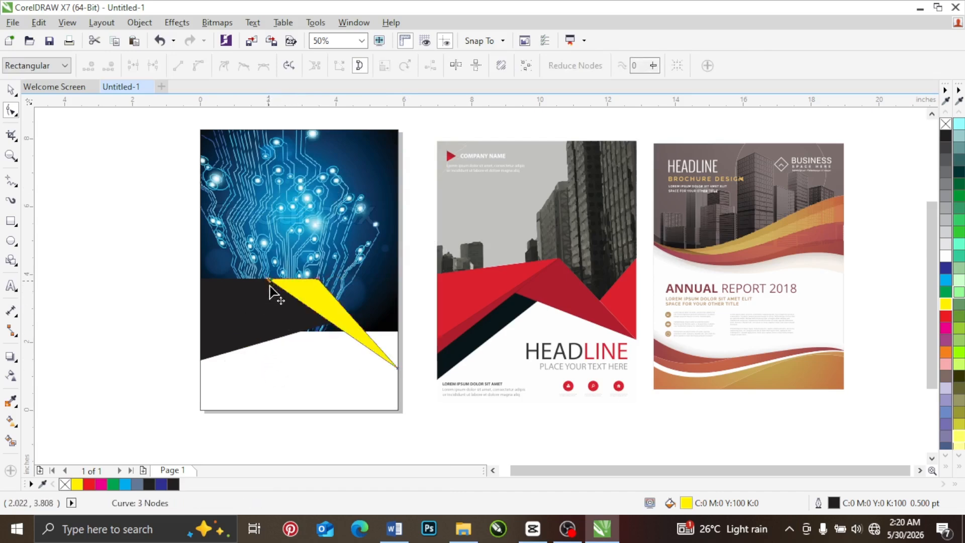
{"action": "left_click_drag", "start_coordinate": [270, 286], "coordinate": [275, 330]}
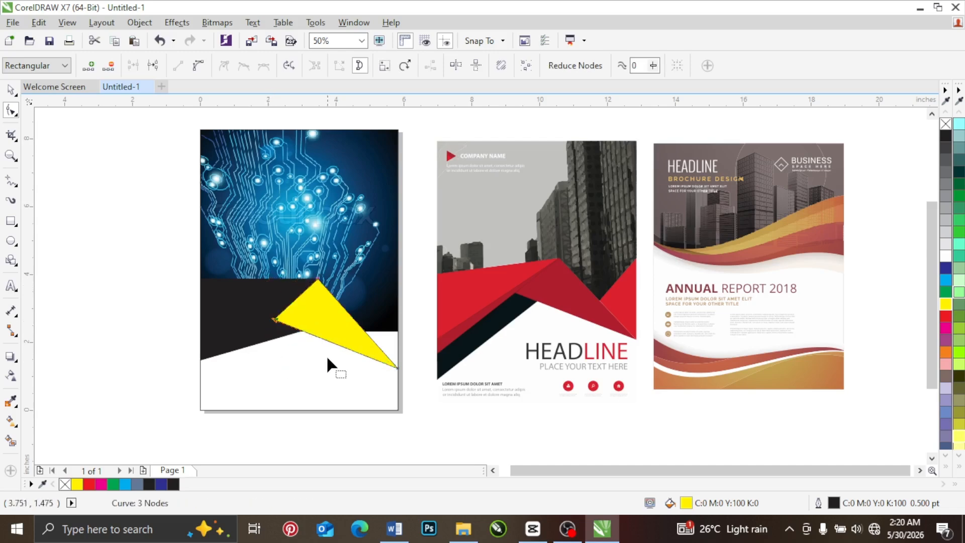
{"action": "left_click", "coordinate": [10, 93]}
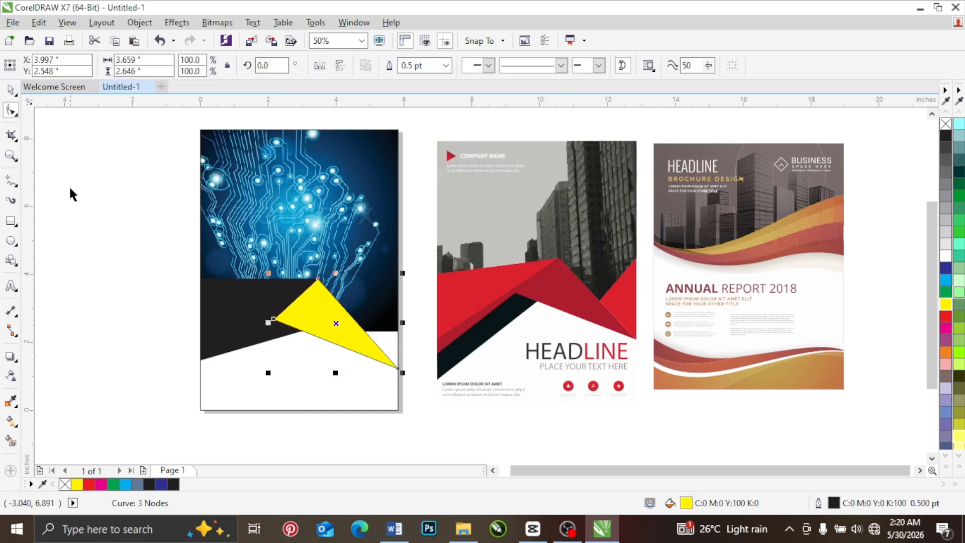
{"action": "left_click", "coordinate": [71, 189]}
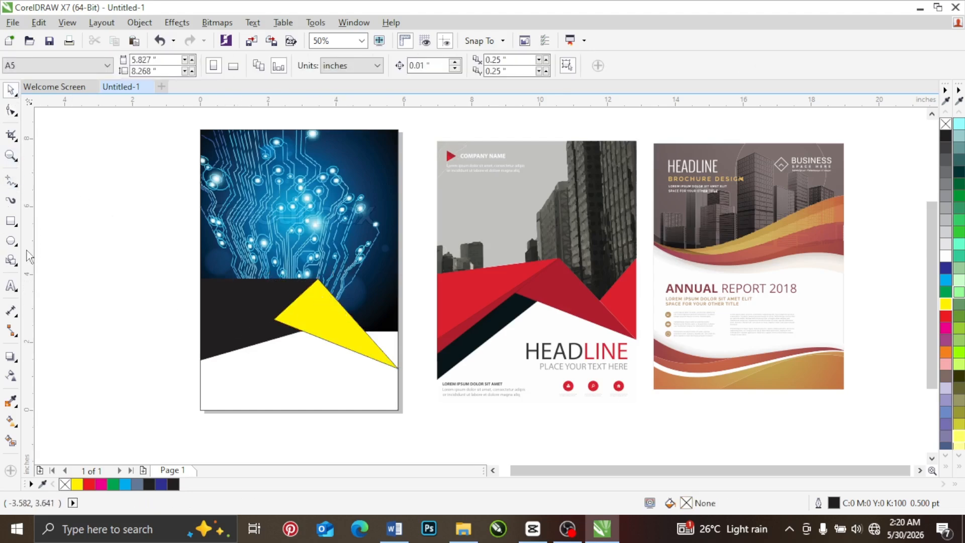
Step: Draw a rectangle about 3.47 by 1.40 in from the page's left edge to the yellow triangle's peak and convert it to curves
{"action": "left_click", "coordinate": [11, 222]}
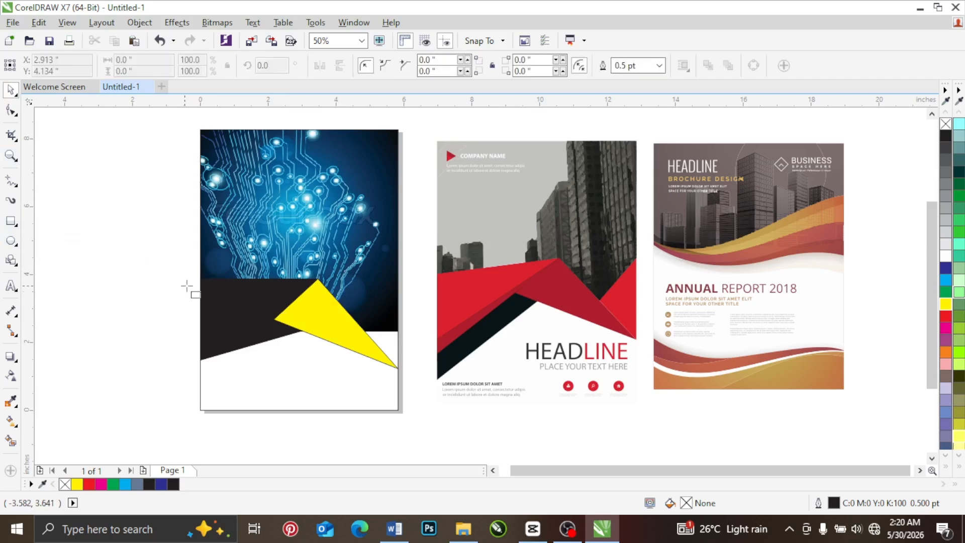
{"action": "left_click_drag", "start_coordinate": [201, 279], "coordinate": [319, 326]}
{"action": "left_click_drag", "start_coordinate": [316, 327], "coordinate": [317, 325]}
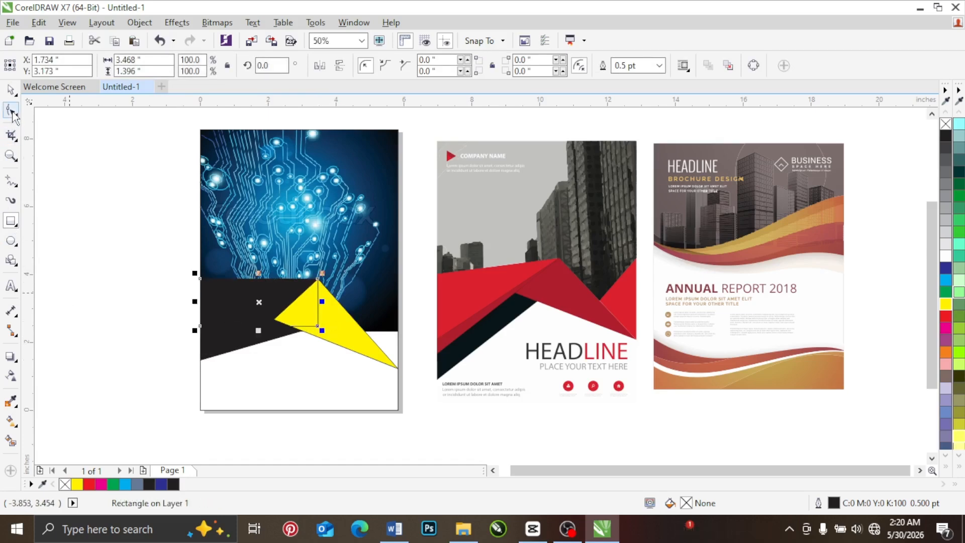
{"action": "right_click", "coordinate": [216, 290]}
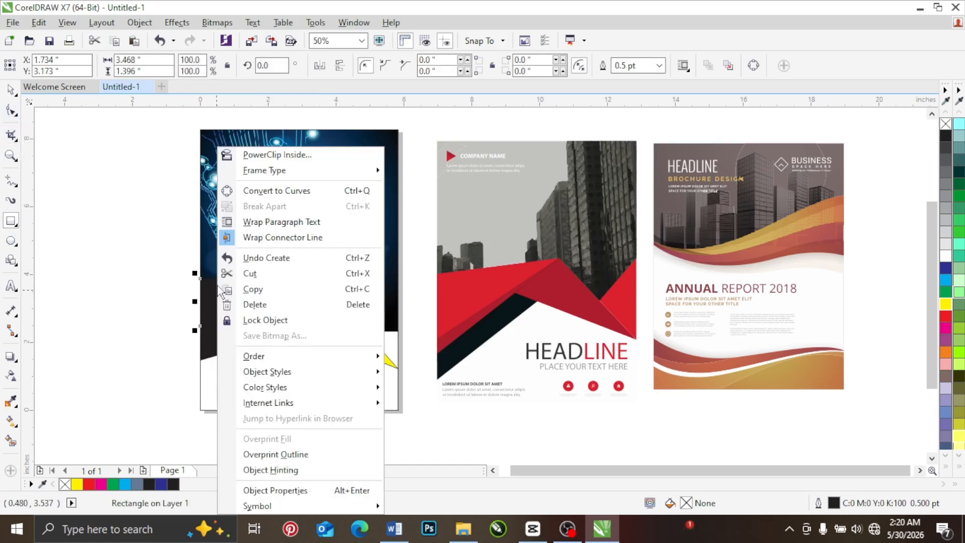
{"action": "key", "text": "Escape"}
Step: Reshape the new rectangle into a triangle by lowering its lower-left node slightly and deleting its lower-right node, and fill it red
{"action": "left_click", "coordinate": [11, 113]}
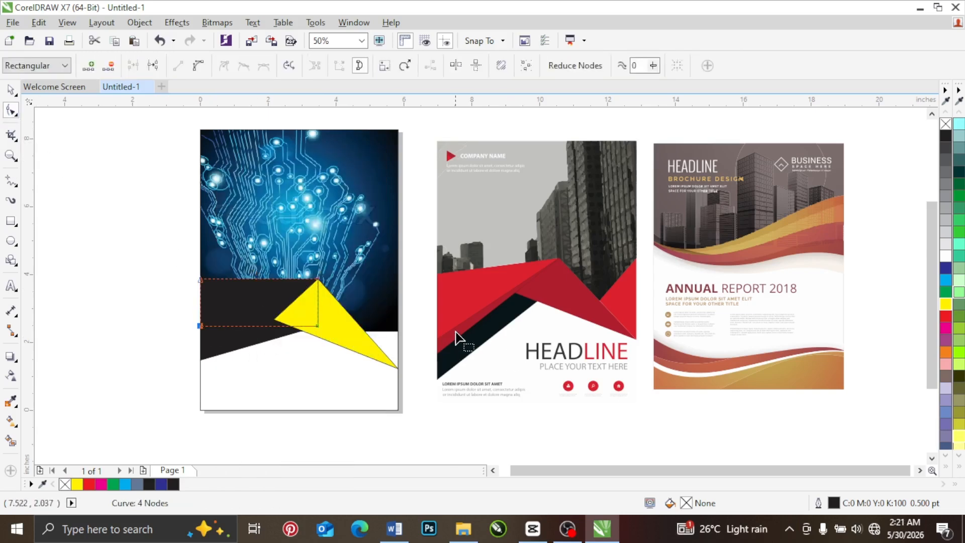
{"action": "left_click_drag", "start_coordinate": [200, 326], "coordinate": [310, 344]}
{"action": "left_click_drag", "start_coordinate": [199, 345], "coordinate": [200, 329]}
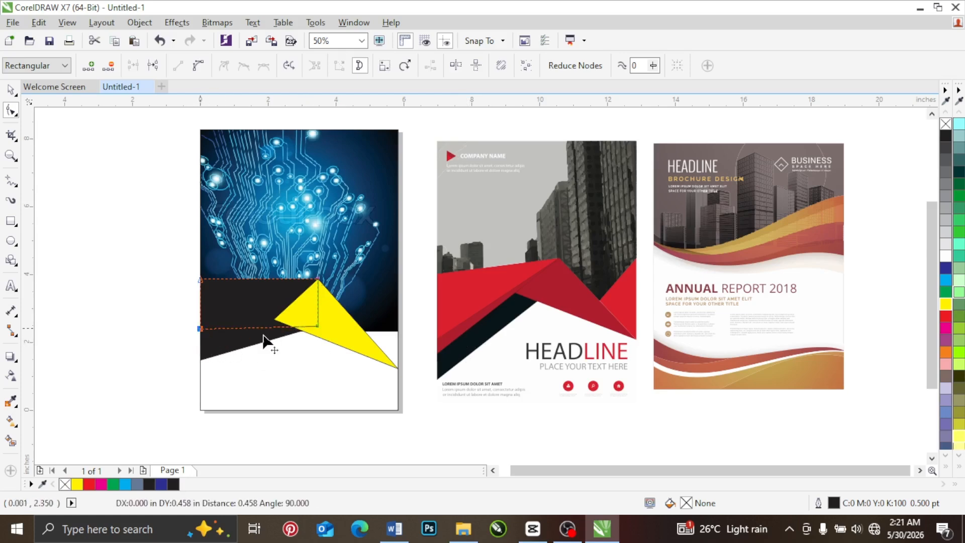
{"action": "double_click", "coordinate": [318, 328]}
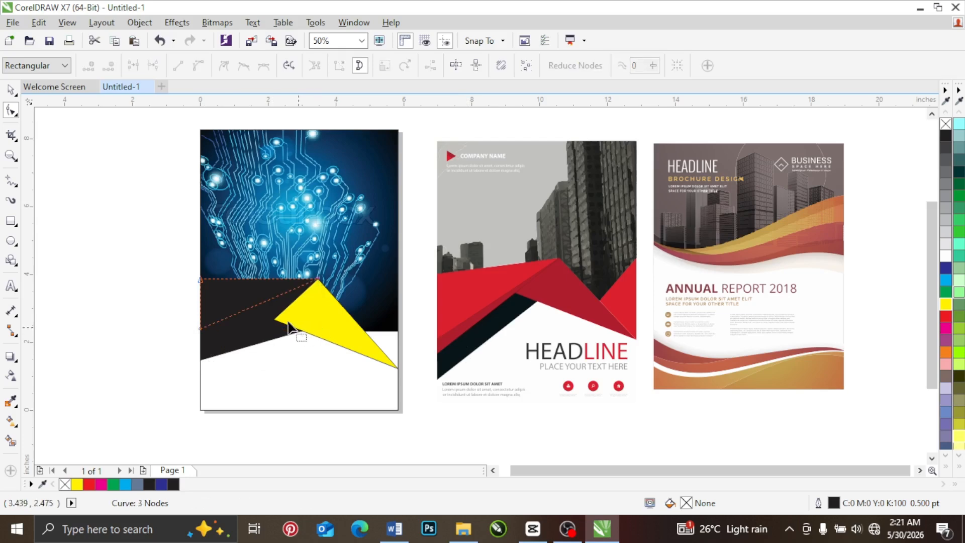
{"action": "left_click", "coordinate": [10, 90]}
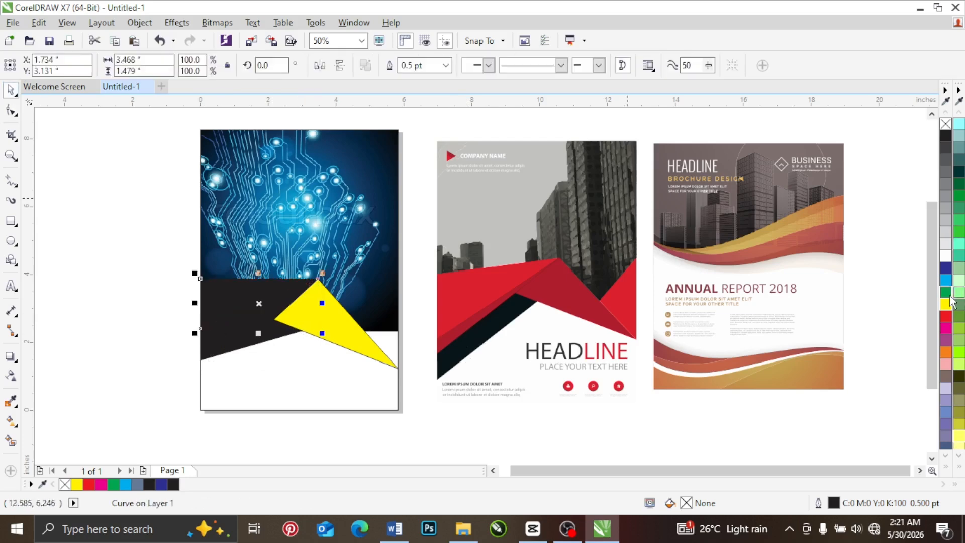
{"action": "left_click", "coordinate": [945, 315]}
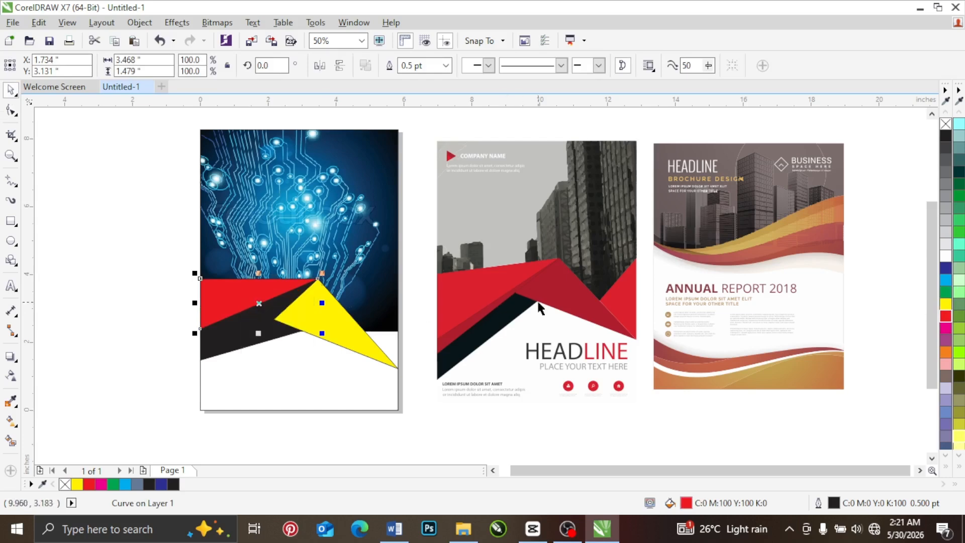
Step: Move the yellow triangle's left node up and outward to meet the lower edge of the red triangle
{"action": "left_click", "coordinate": [11, 111]}
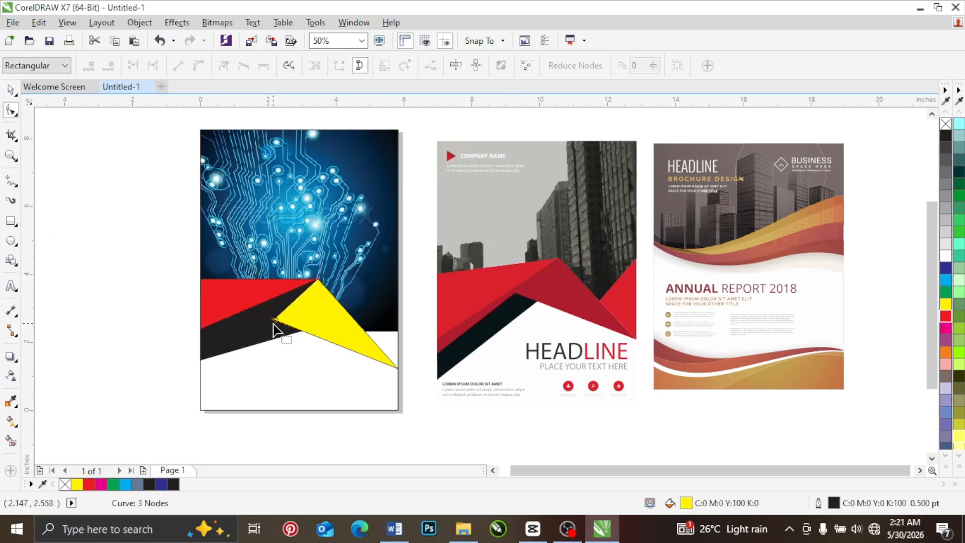
{"action": "left_click_drag", "start_coordinate": [275, 320], "coordinate": [254, 307]}
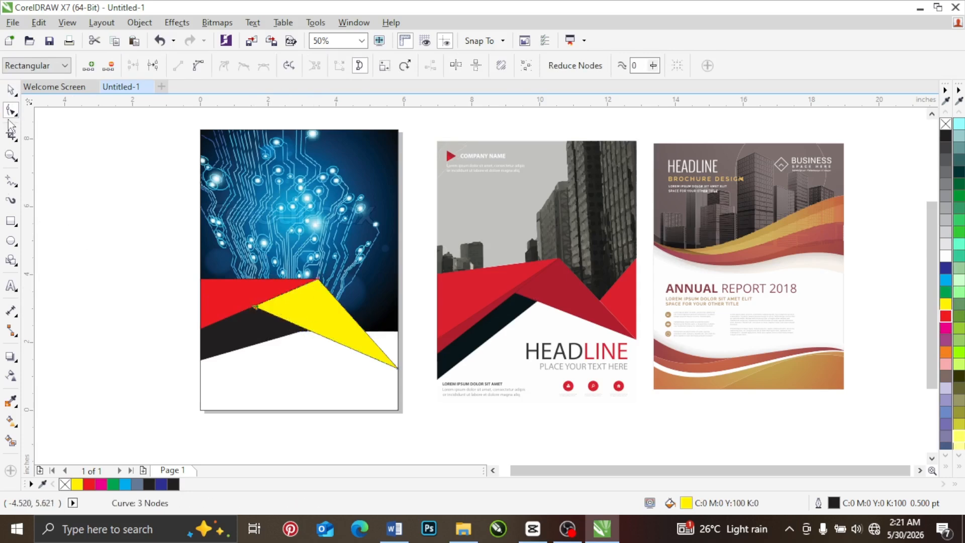
{"action": "left_click", "coordinate": [11, 90]}
{"action": "left_click", "coordinate": [76, 225]}
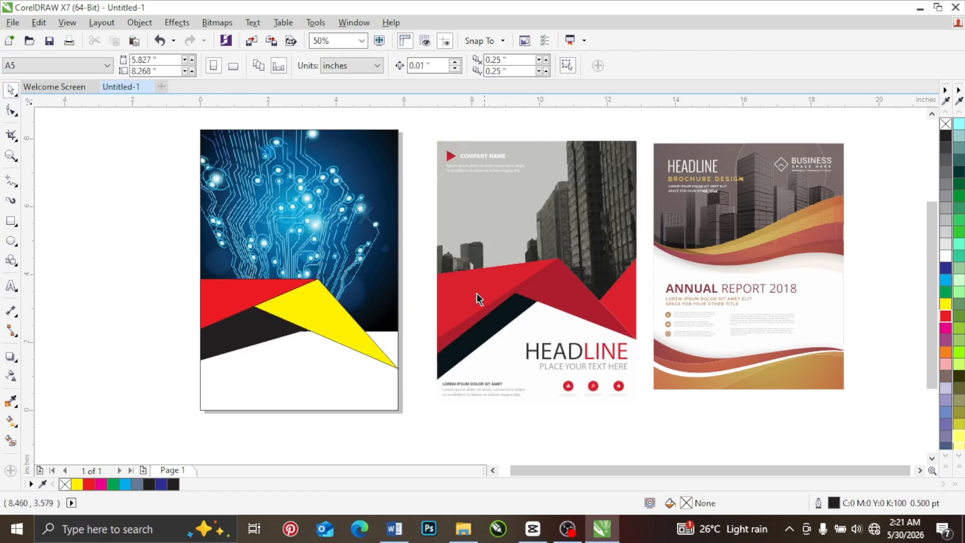
Step: Try making a scaled-down copy of a test rectangle beside the page, and delete both rectangles
{"action": "left_click", "coordinate": [222, 300]}
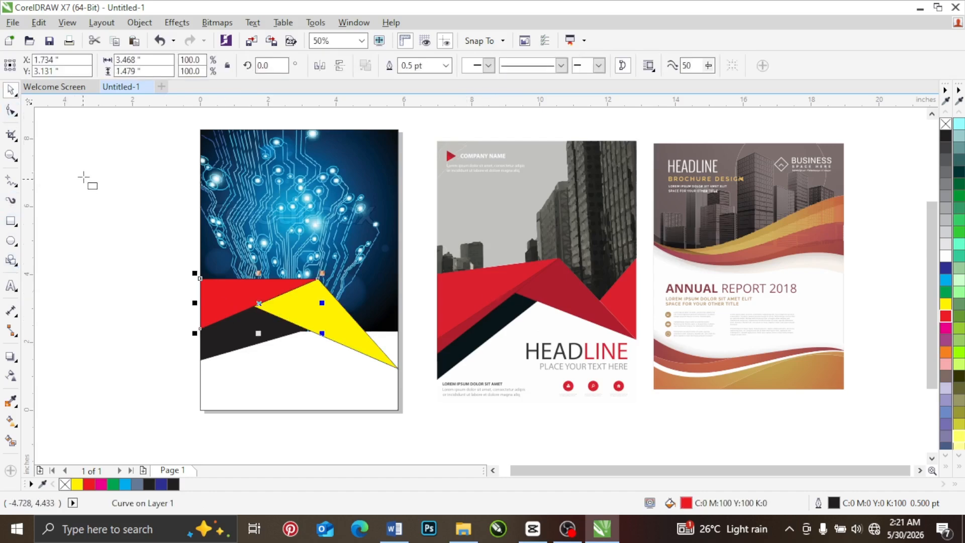
{"action": "left_click_drag", "start_coordinate": [69, 157], "coordinate": [151, 252]}
{"action": "key", "text": "space"}
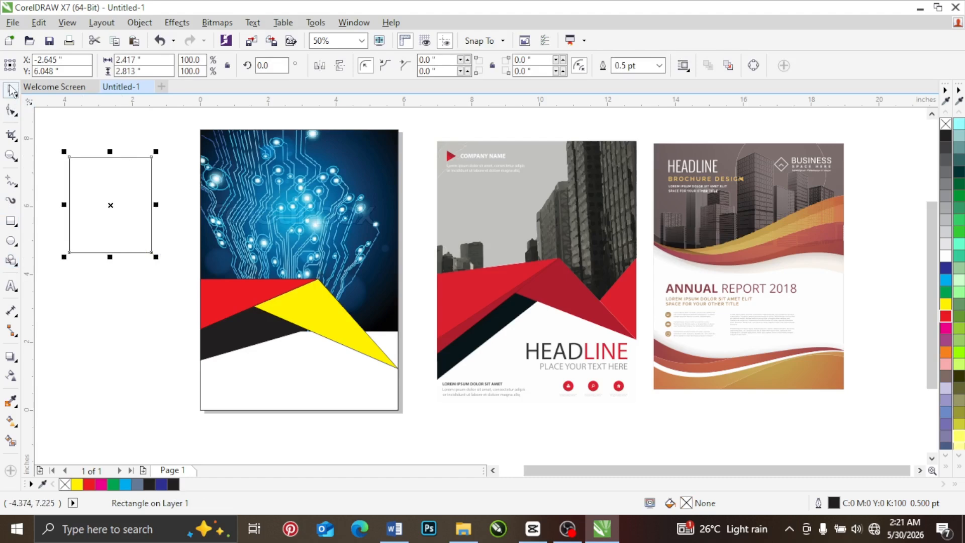
{"action": "left_click_drag", "start_coordinate": [153, 253], "coordinate": [127, 231]}
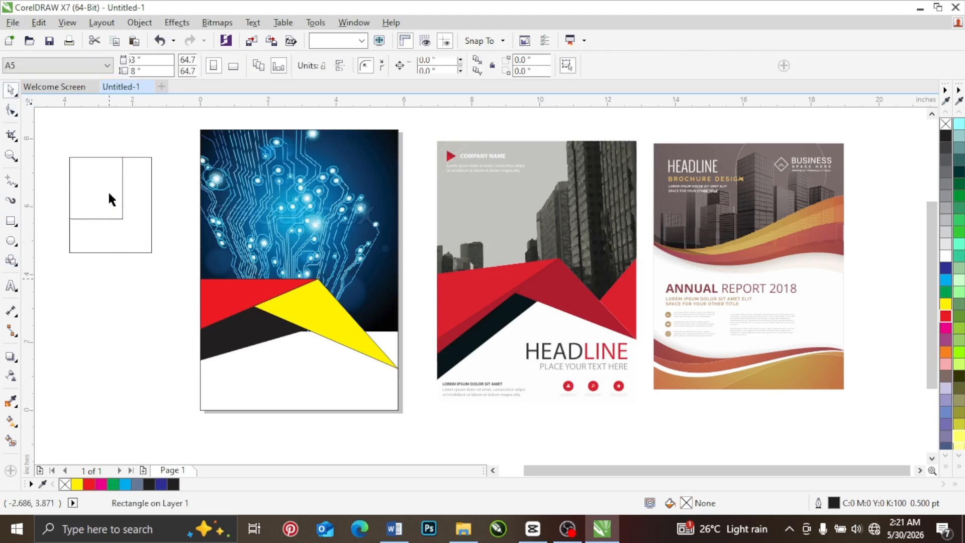
{"action": "left_click_drag", "start_coordinate": [108, 198], "coordinate": [102, 282]}
{"action": "left_click", "coordinate": [56, 143]}
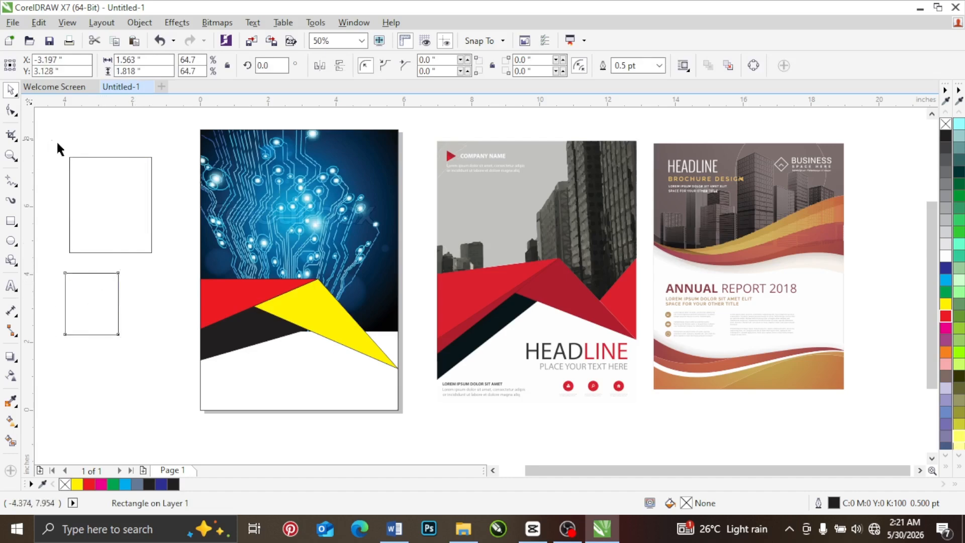
{"action": "left_click_drag", "start_coordinate": [158, 354], "coordinate": [171, 372]}
{"action": "key", "text": "Delete"}
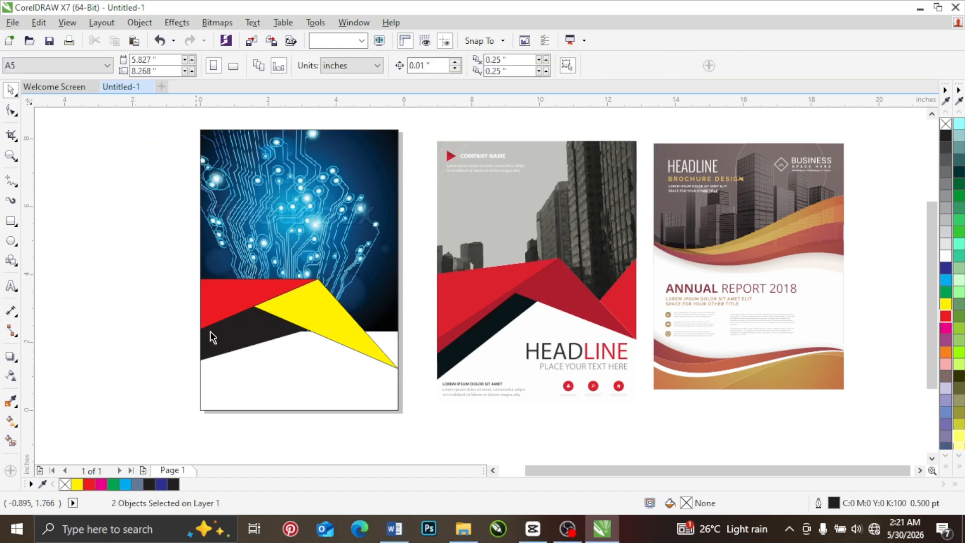
Step: Make a copy of the red triangle shortened to about 1.15 in high, and mirror another copy to the page's right edge, about 2.36 in wide
{"action": "left_click", "coordinate": [238, 314]}
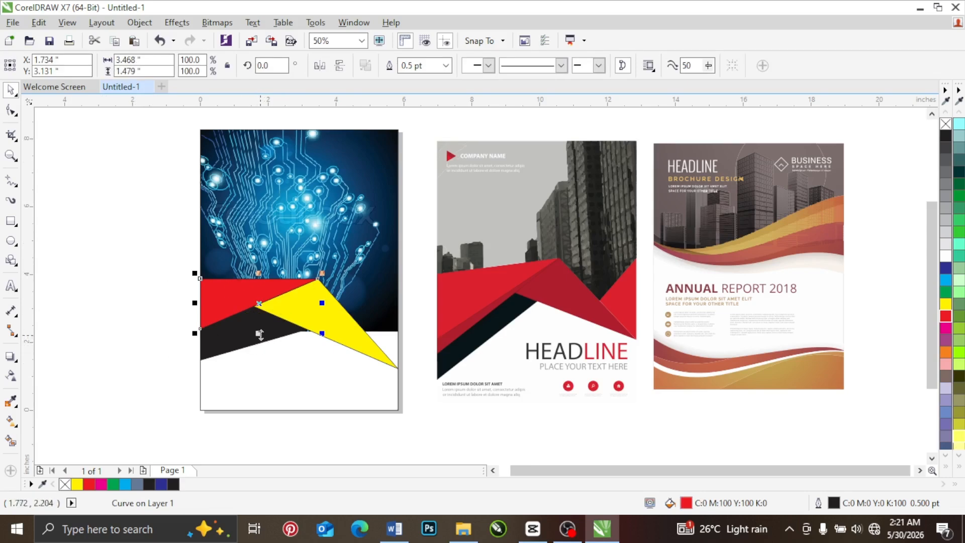
{"action": "left_click_drag", "start_coordinate": [259, 333], "coordinate": [257, 324]}
{"action": "left_click", "coordinate": [150, 297]}
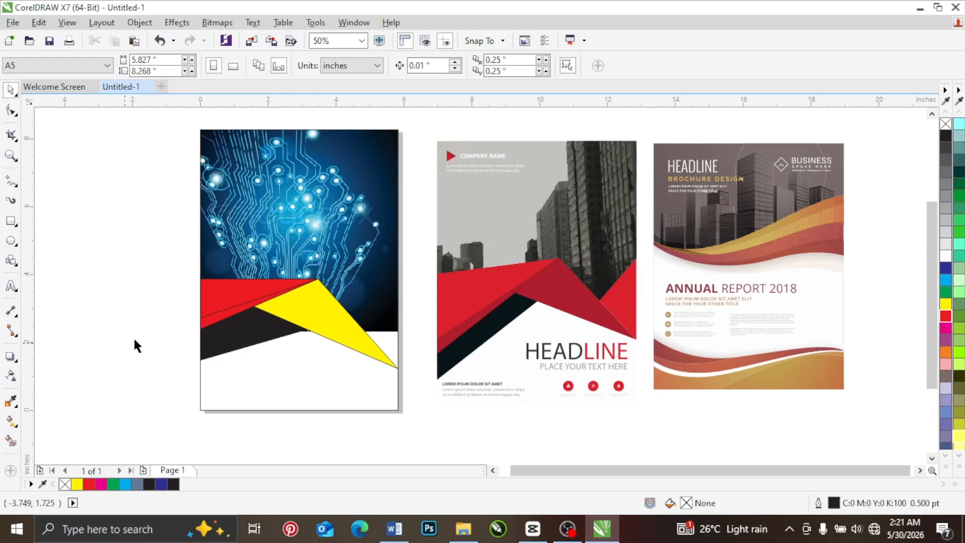
{"action": "left_click", "coordinate": [248, 285]}
{"action": "left_click_drag", "start_coordinate": [199, 297], "coordinate": [406, 294]}
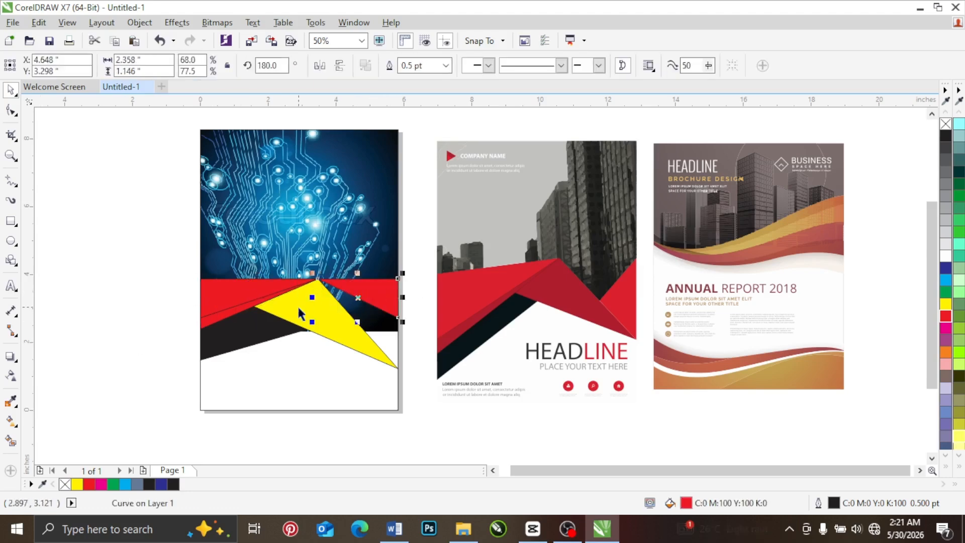
Step: Move the mirrored red triangle's lower node to the yellow triangle's lower-right corner and its inner node down onto the yellow shape
{"action": "left_click", "coordinate": [11, 110]}
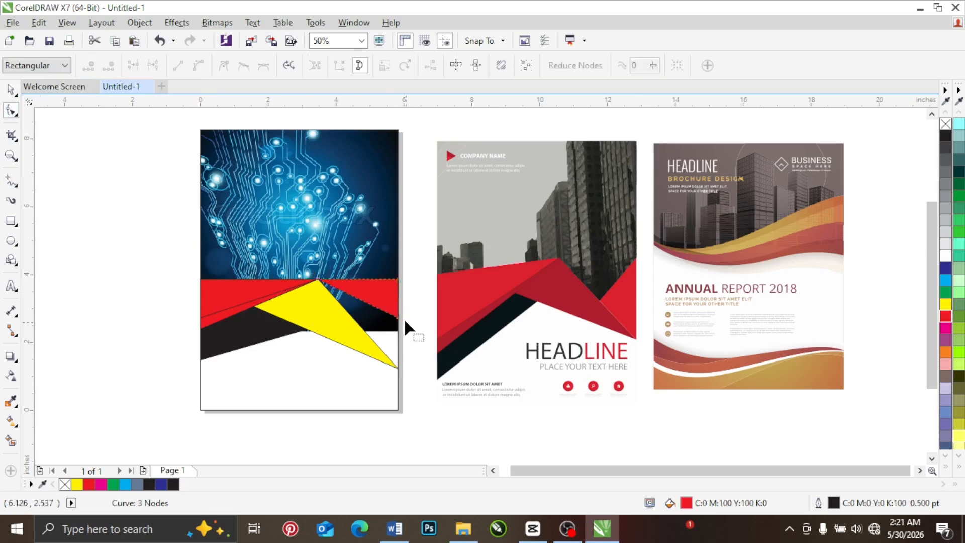
{"action": "left_click_drag", "start_coordinate": [399, 318], "coordinate": [398, 368]}
{"action": "left_click_drag", "start_coordinate": [317, 278], "coordinate": [358, 335]}
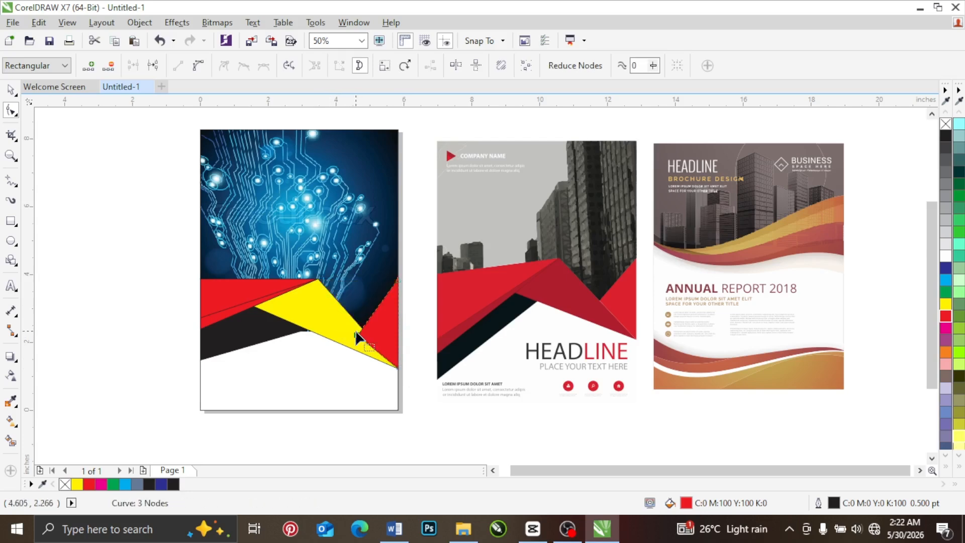
{"action": "left_click", "coordinate": [10, 89]}
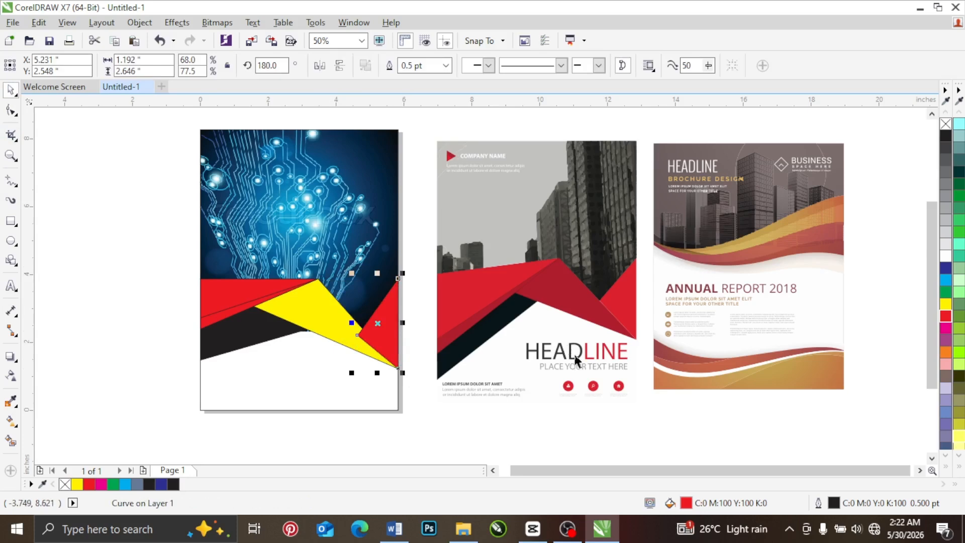
{"action": "right_click", "coordinate": [378, 336]}
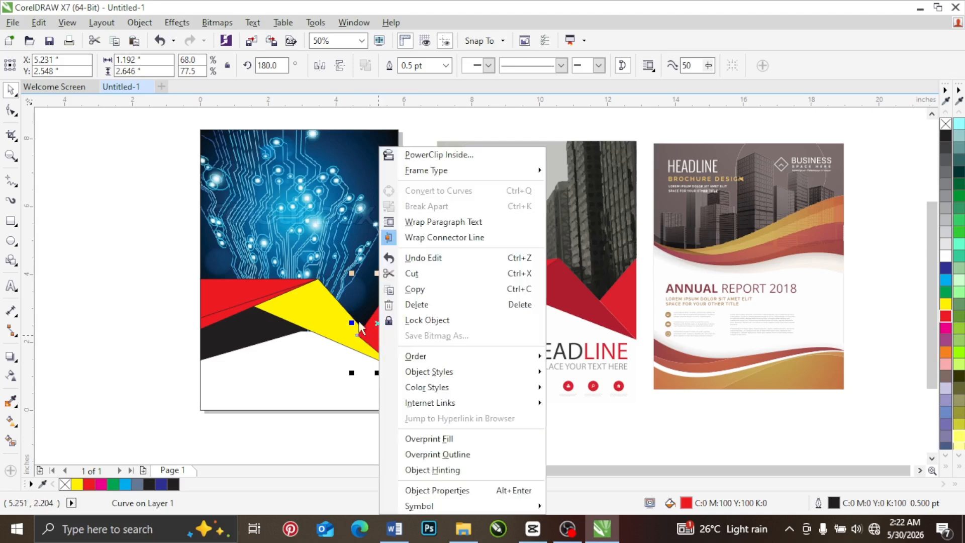
{"action": "left_click", "coordinate": [158, 341]}
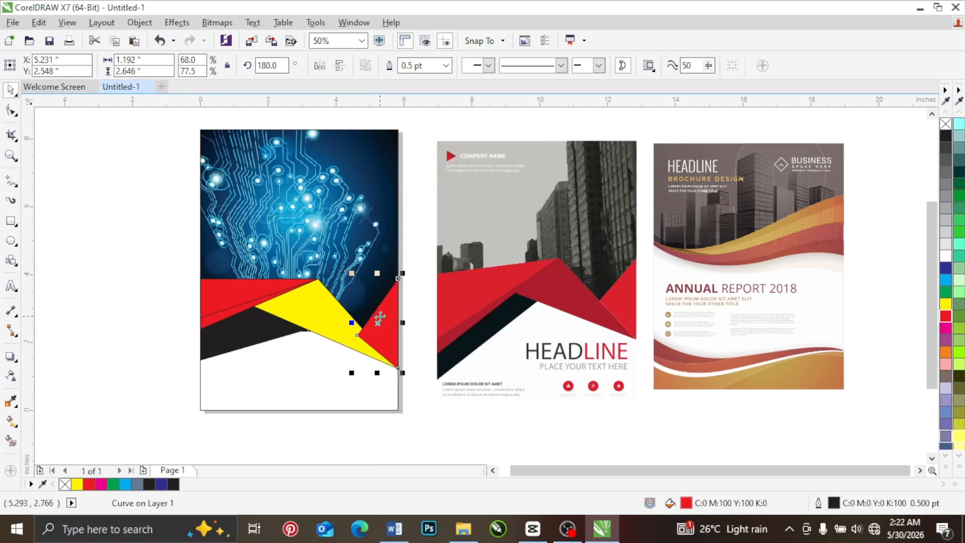
Step: Reposition the right red triangle's inner node farther onto the yellow triangle, making the red triangle about 1.42 in wide
{"action": "left_click", "coordinate": [11, 112]}
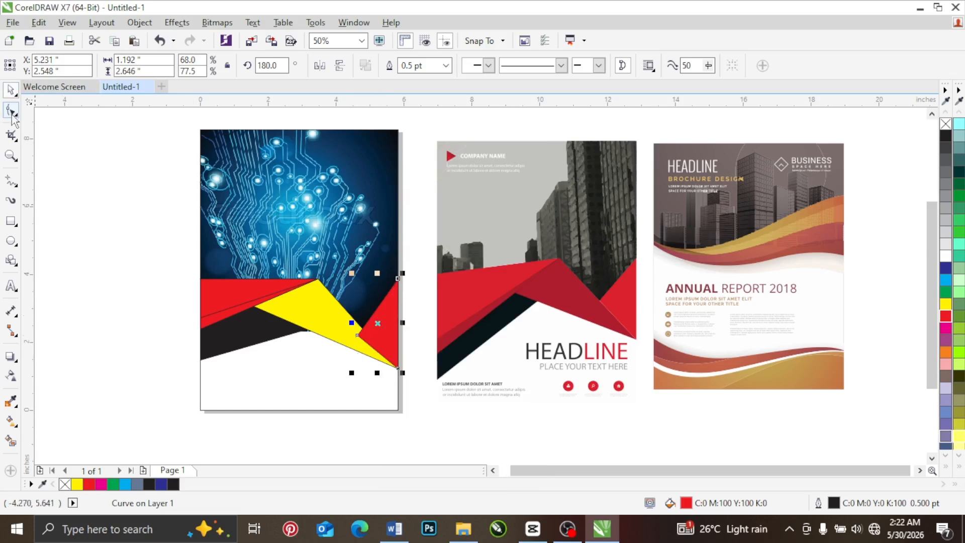
{"action": "scroll", "coordinate": [371, 349], "scroll_direction": "up", "scroll_amount": 3}
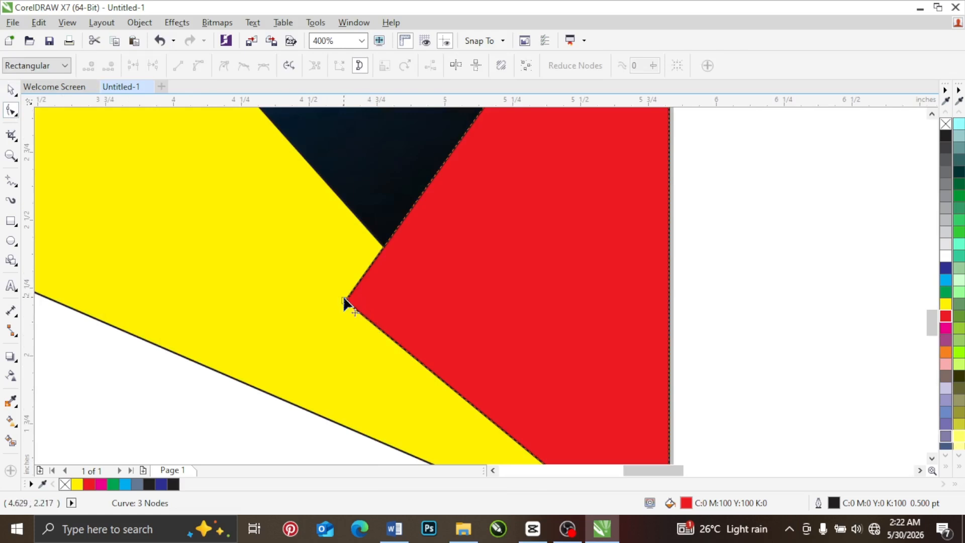
{"action": "left_click_drag", "start_coordinate": [346, 301], "coordinate": [377, 240]}
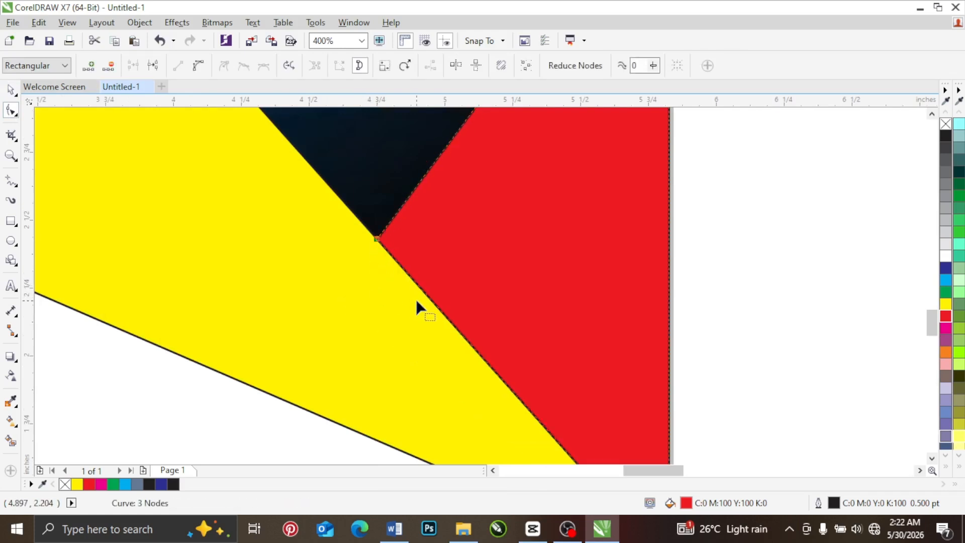
{"action": "scroll", "coordinate": [415, 297], "scroll_direction": "down", "scroll_amount": 3}
{"action": "left_click_drag", "start_coordinate": [407, 286], "coordinate": [383, 302]}
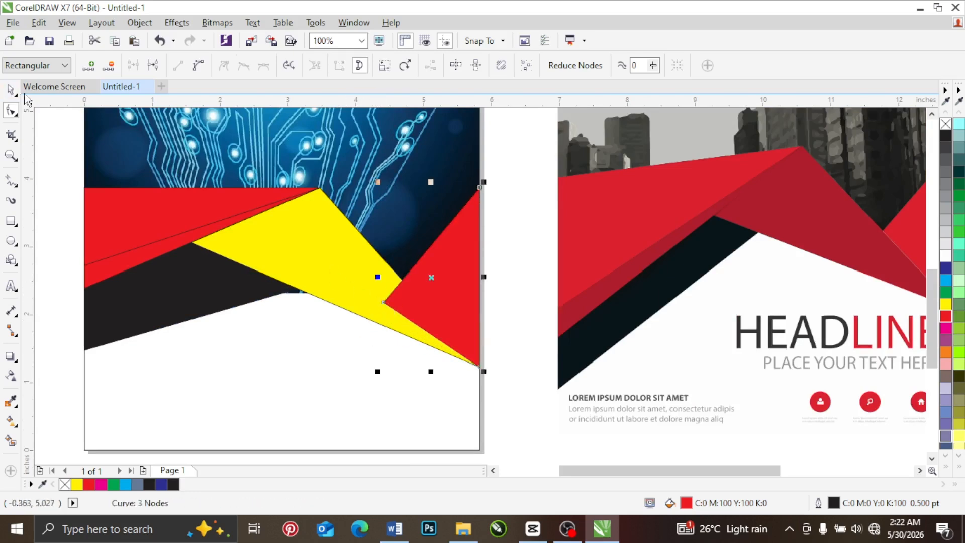
Step: Order the right red triangle behind the yellow triangle and clear the selection
{"action": "left_click", "coordinate": [10, 89]}
{"action": "right_click", "coordinate": [454, 251]}
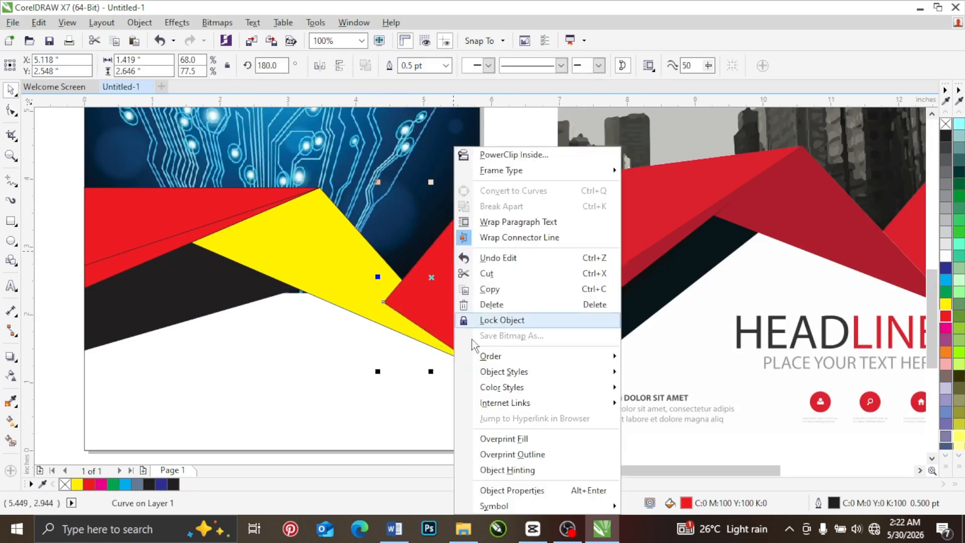
{"action": "mouse_move", "coordinate": [562, 361]}
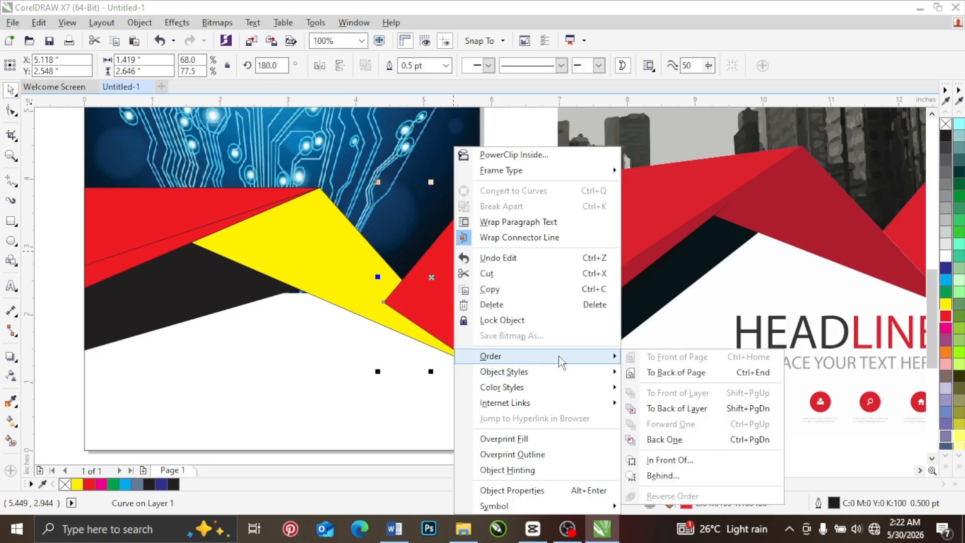
{"action": "left_click", "coordinate": [662, 476]}
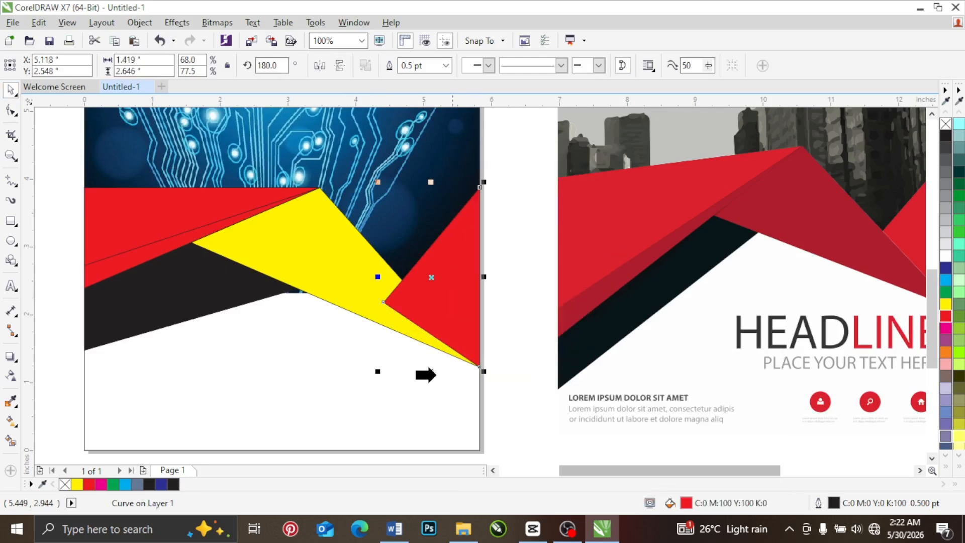
{"action": "left_click", "coordinate": [340, 280]}
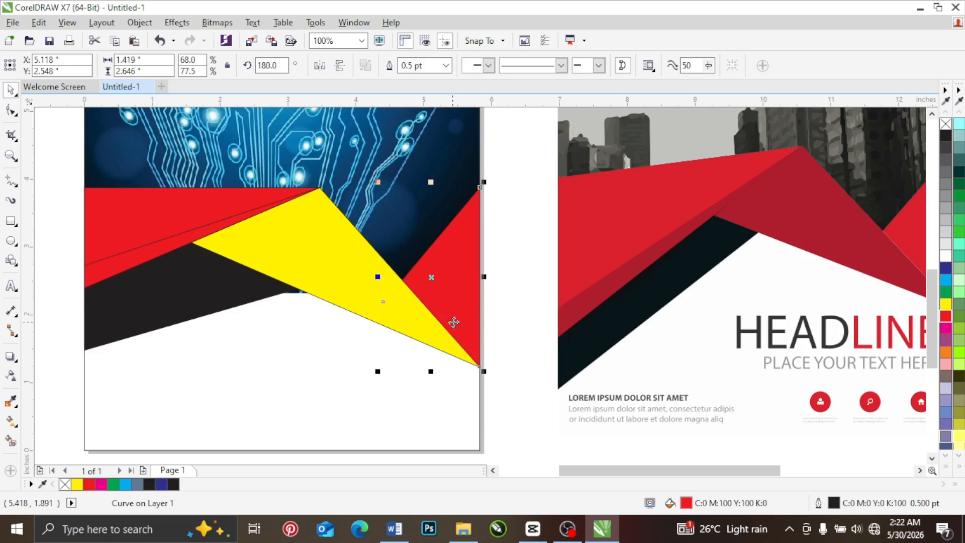
{"action": "scroll", "coordinate": [351, 329], "scroll_direction": "down", "scroll_amount": 3}
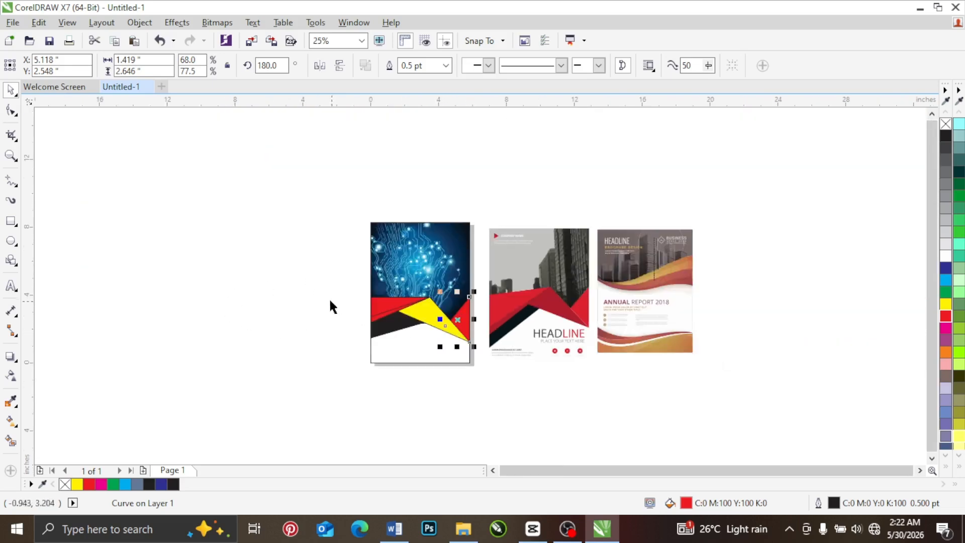
{"action": "left_click", "coordinate": [329, 298]}
Step: Select both overlapping red triangles at the page's left edge and skew them vertically so their left sides slope slightly downward
{"action": "scroll", "coordinate": [374, 309], "scroll_direction": "up", "scroll_amount": 4}
{"action": "left_click", "coordinate": [388, 282]}
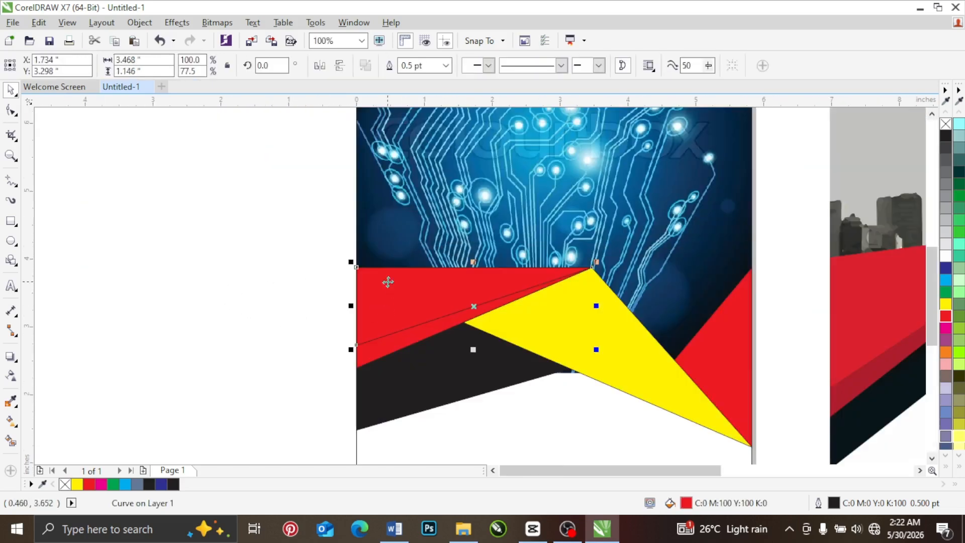
{"action": "left_click_drag", "start_coordinate": [270, 194], "coordinate": [611, 427]}
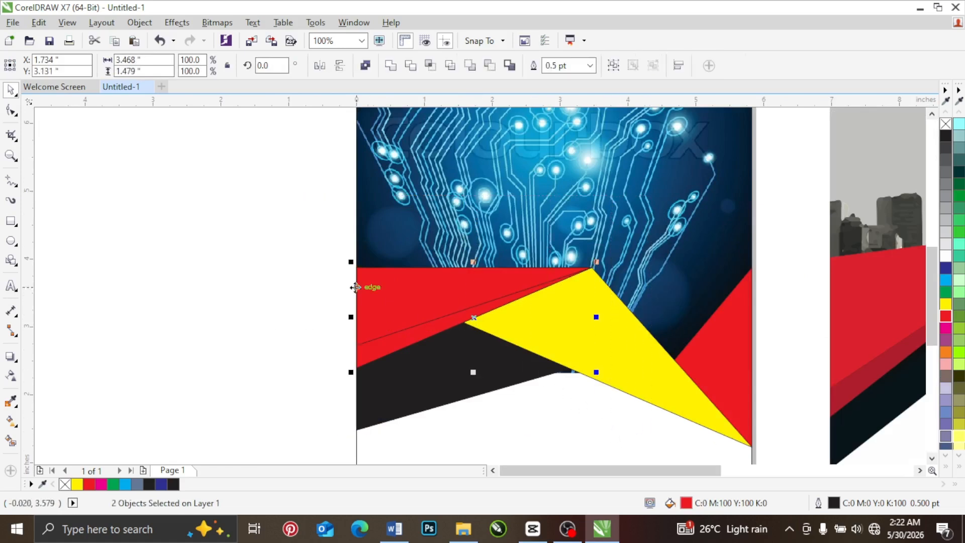
{"action": "left_click", "coordinate": [371, 307]}
{"action": "left_click_drag", "start_coordinate": [353, 317], "coordinate": [358, 330]}
Step: Move the black shape's upper-left node down along the page edge until it is hidden beneath the red triangles
{"action": "key", "text": "F10"}
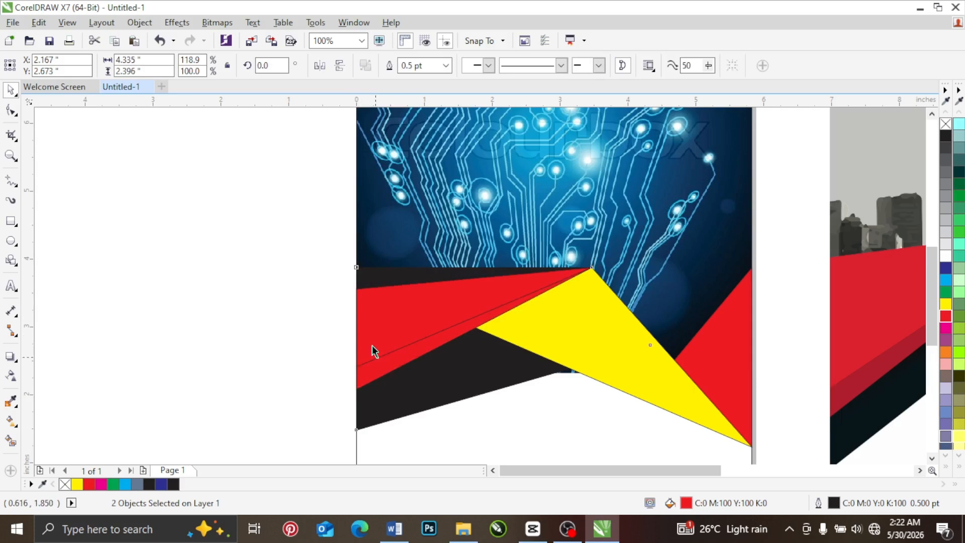
{"action": "left_click", "coordinate": [11, 111]}
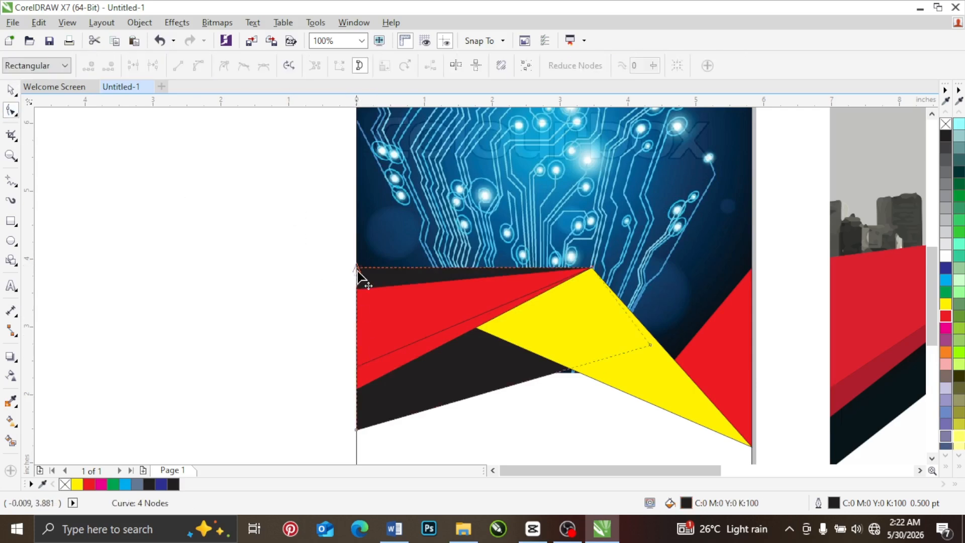
{"action": "left_click_drag", "start_coordinate": [358, 270], "coordinate": [357, 340]}
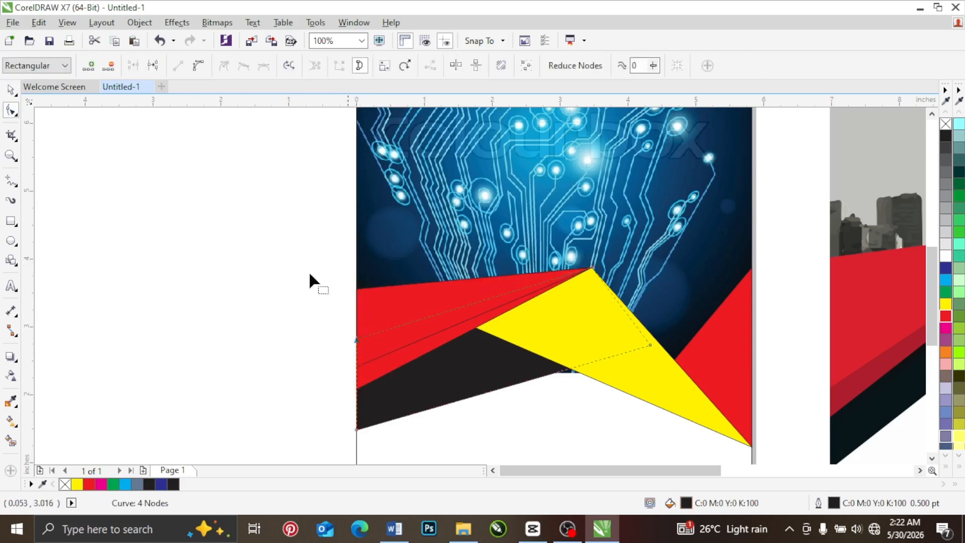
{"action": "left_click", "coordinate": [17, 92]}
{"action": "left_click", "coordinate": [119, 211]}
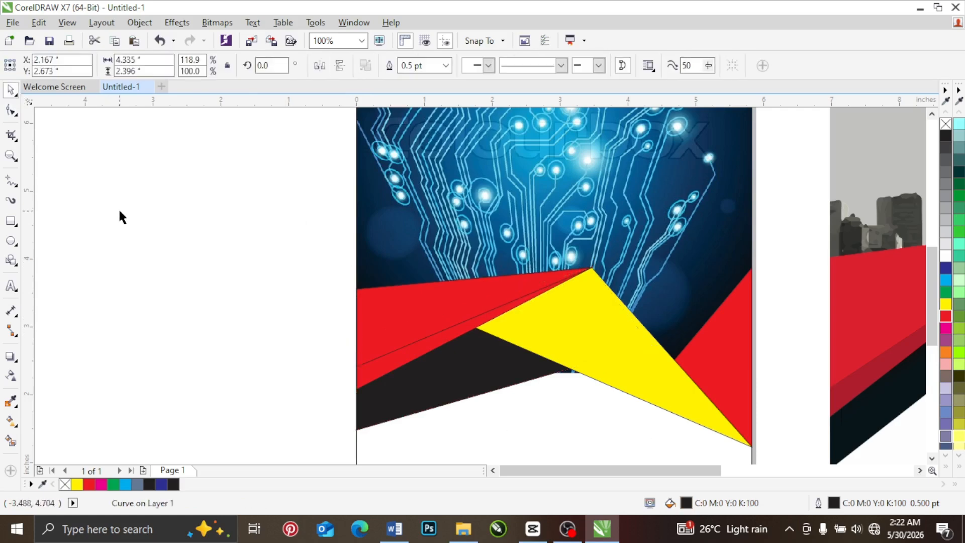
Step: Move the circuit image slightly upward inside its PowerClip frame, so its centre sits at about Y 5.93 in
{"action": "left_click", "coordinate": [586, 188]}
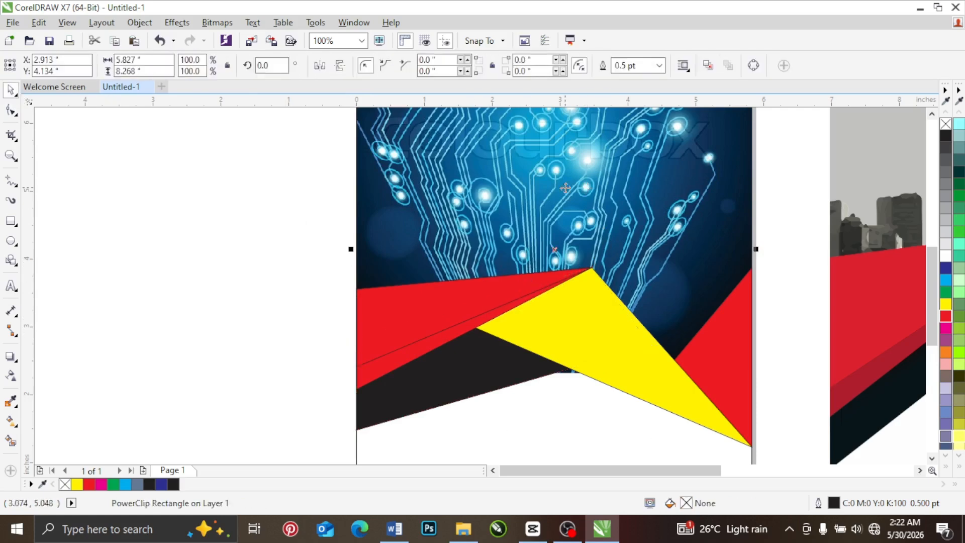
{"action": "left_click", "coordinate": [567, 213], "text": "alt"}
{"action": "left_click_drag", "start_coordinate": [588, 212], "coordinate": [588, 204]}
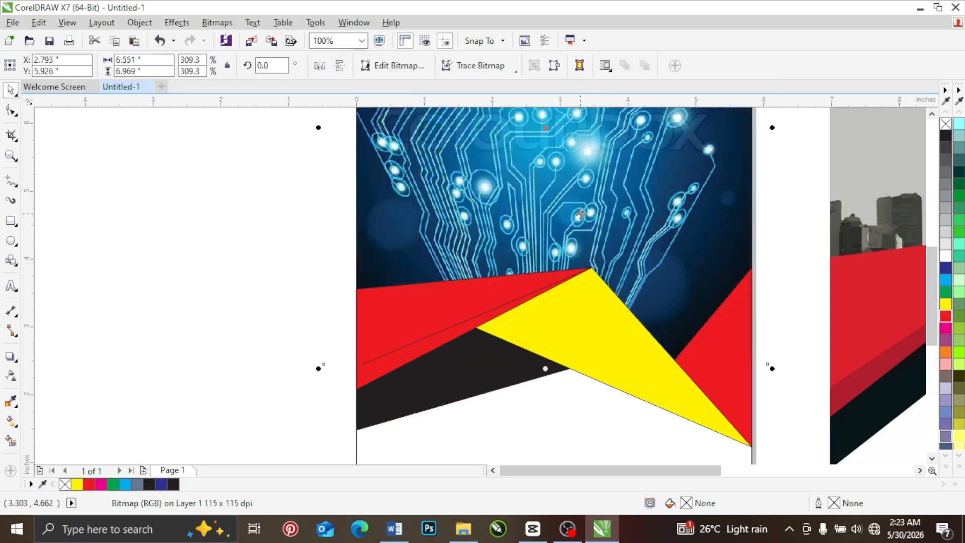
Step: Move the black shape's hidden inner node up and inward beneath the yellow triangle, narrowing the shape to about 3.56 in wide
{"action": "scroll", "coordinate": [441, 297], "scroll_direction": "down", "scroll_amount": 2}
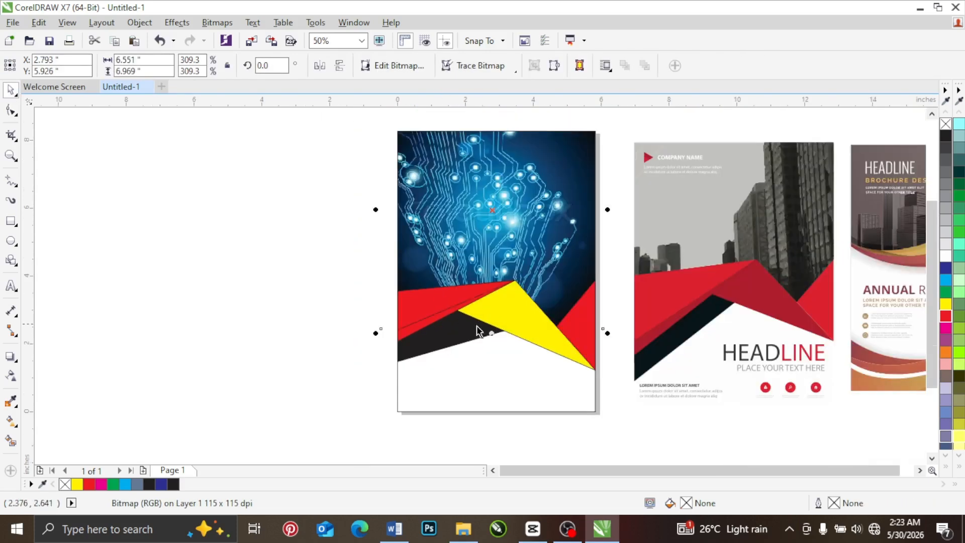
{"action": "scroll", "coordinate": [454, 324], "scroll_direction": "up", "scroll_amount": 2}
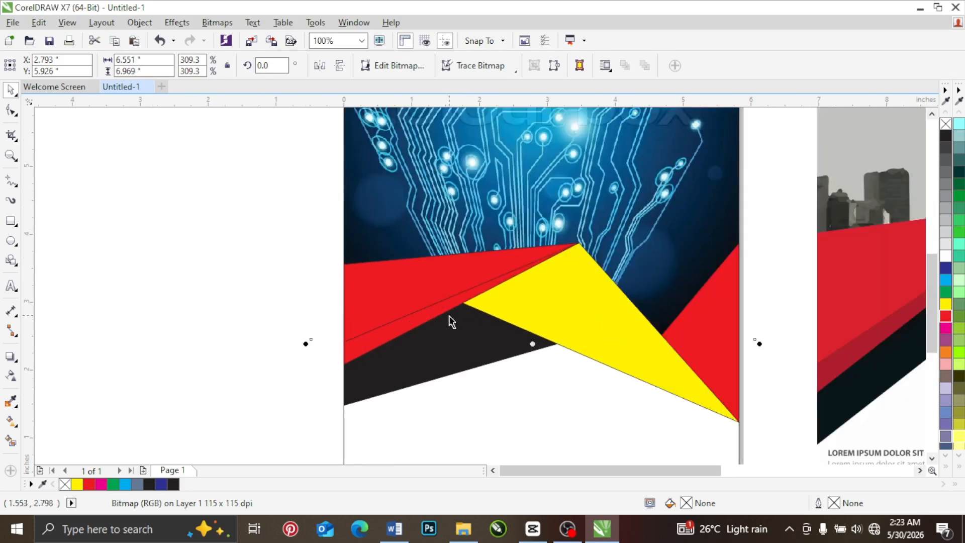
{"action": "scroll", "coordinate": [452, 322], "scroll_direction": "down", "scroll_amount": 2}
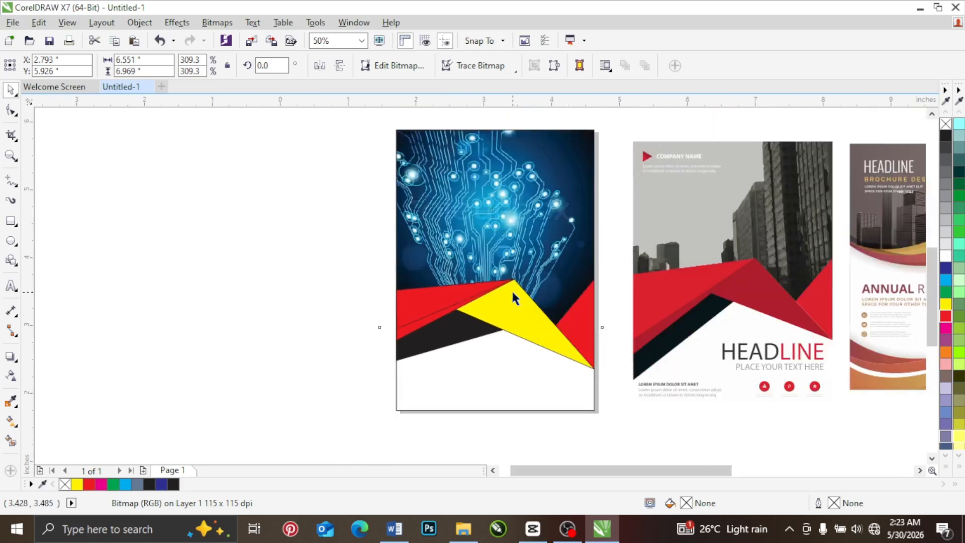
{"action": "scroll", "coordinate": [513, 293], "scroll_direction": "up", "scroll_amount": 2}
{"action": "left_click", "coordinate": [11, 109]}
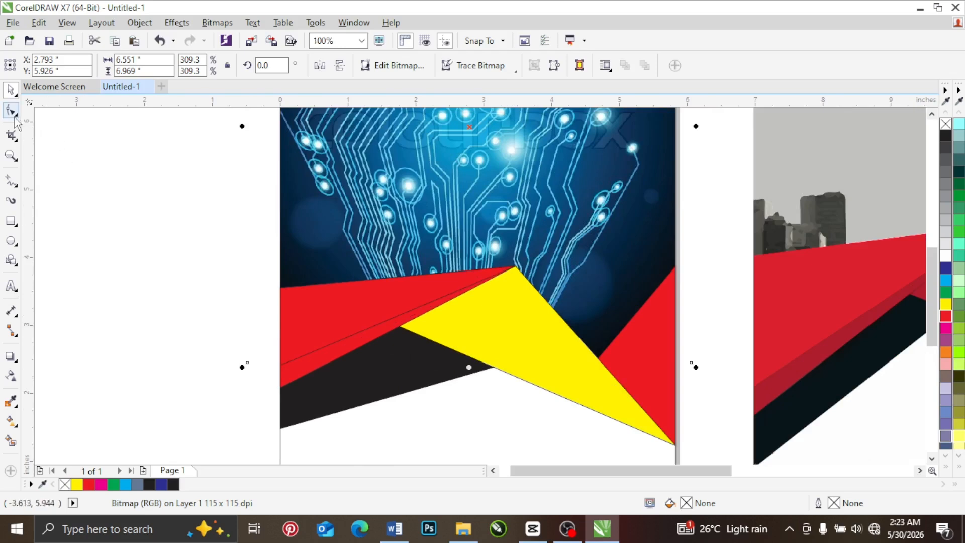
{"action": "left_click", "coordinate": [405, 384]}
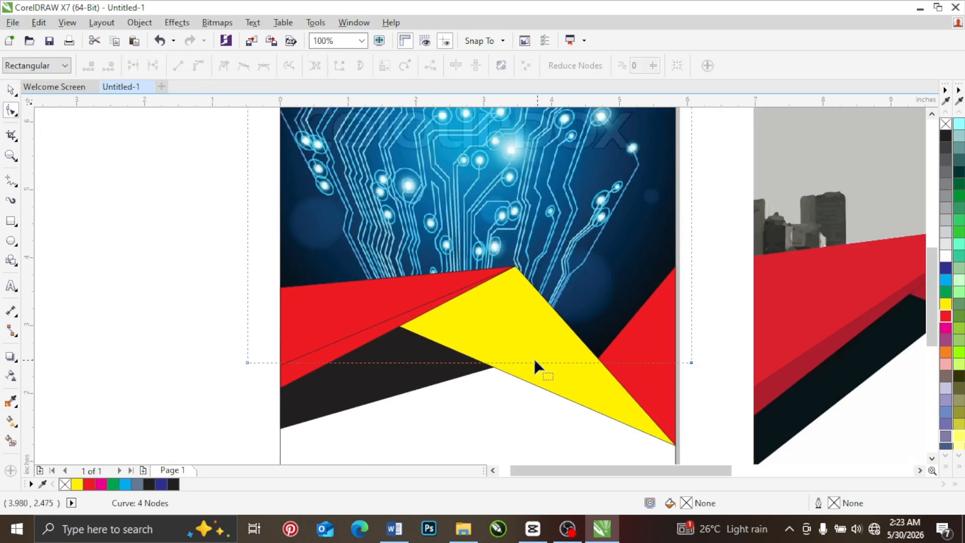
{"action": "left_click", "coordinate": [385, 381]}
{"action": "left_click_drag", "start_coordinate": [578, 343], "coordinate": [522, 298]}
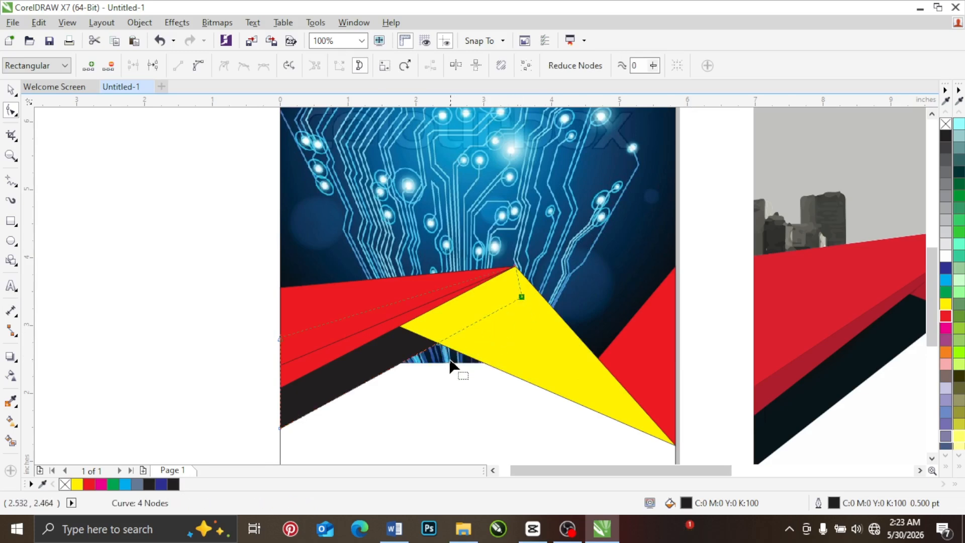
{"action": "left_click", "coordinate": [10, 91]}
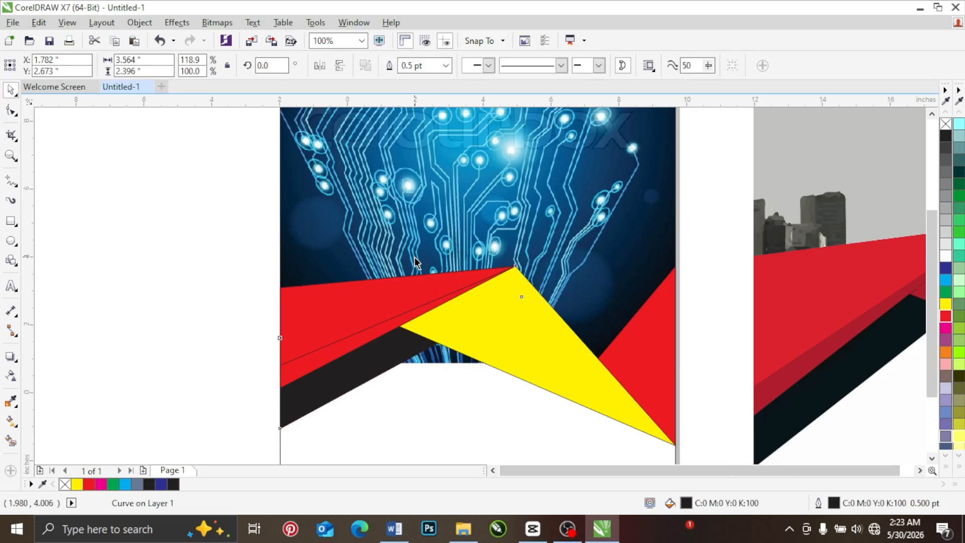
Step: Edit the PowerClip contents and pull the middle of the circuit image's bottom edge up to a peak over the yellow triangle
{"action": "scroll", "coordinate": [387, 276], "scroll_direction": "down", "scroll_amount": 2}
{"action": "right_click", "coordinate": [405, 199]}
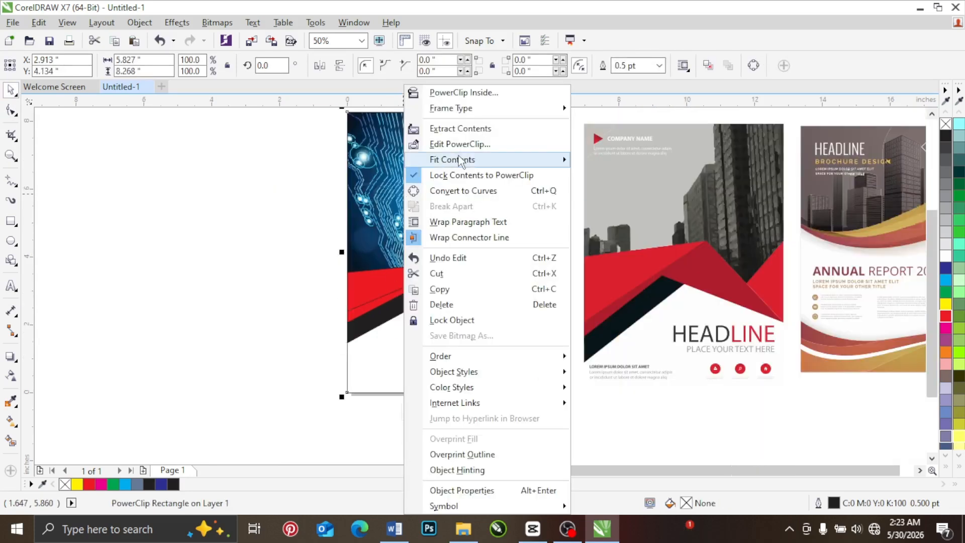
{"action": "left_click", "coordinate": [398, 273]}
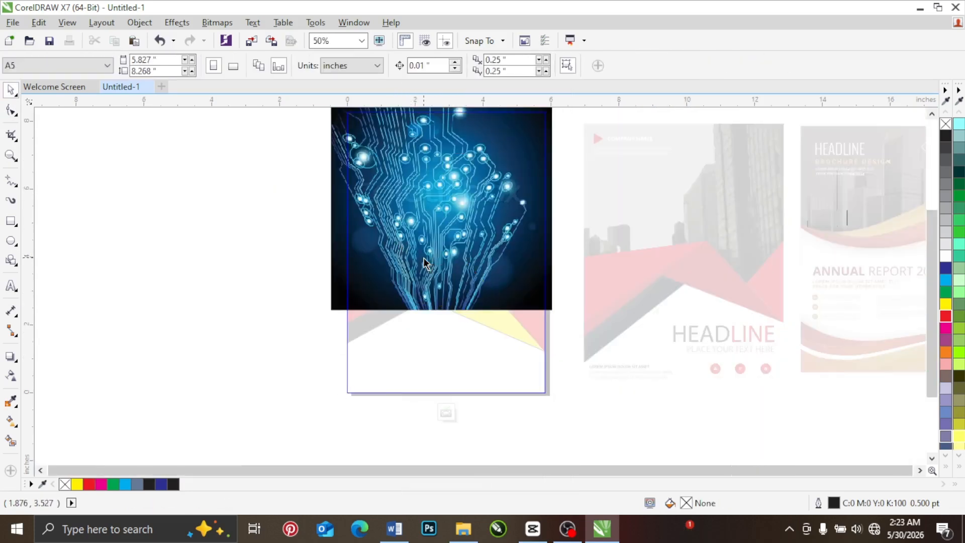
{"action": "scroll", "coordinate": [423, 258], "scroll_direction": "up", "scroll_amount": 1}
{"action": "left_click", "coordinate": [384, 327]}
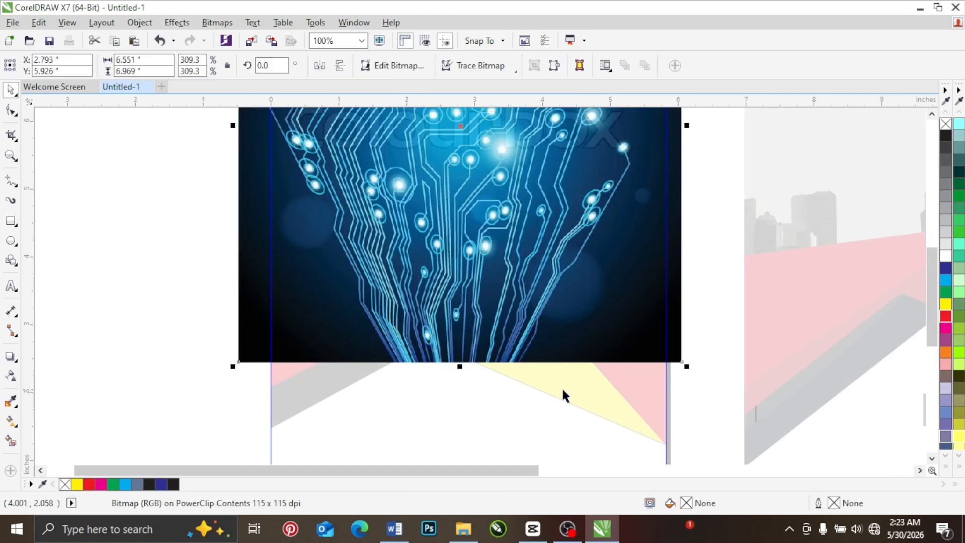
{"action": "left_click", "coordinate": [11, 110]}
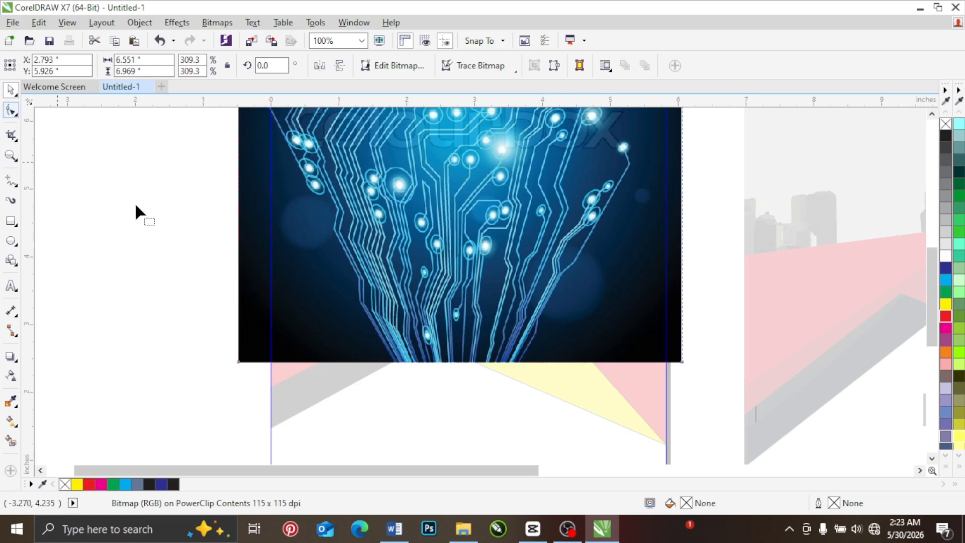
{"action": "left_click_drag", "start_coordinate": [423, 362], "coordinate": [440, 306]}
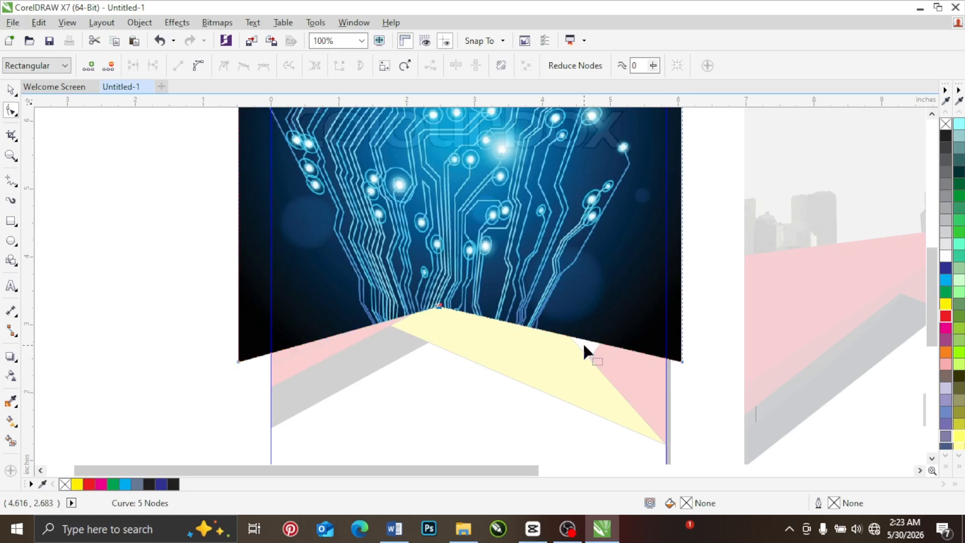
Step: Pull the right part of the image's bottom edge down over the yellow triangle with another node and finish editing the PowerClip
{"action": "left_click_drag", "start_coordinate": [592, 344], "coordinate": [591, 375]}
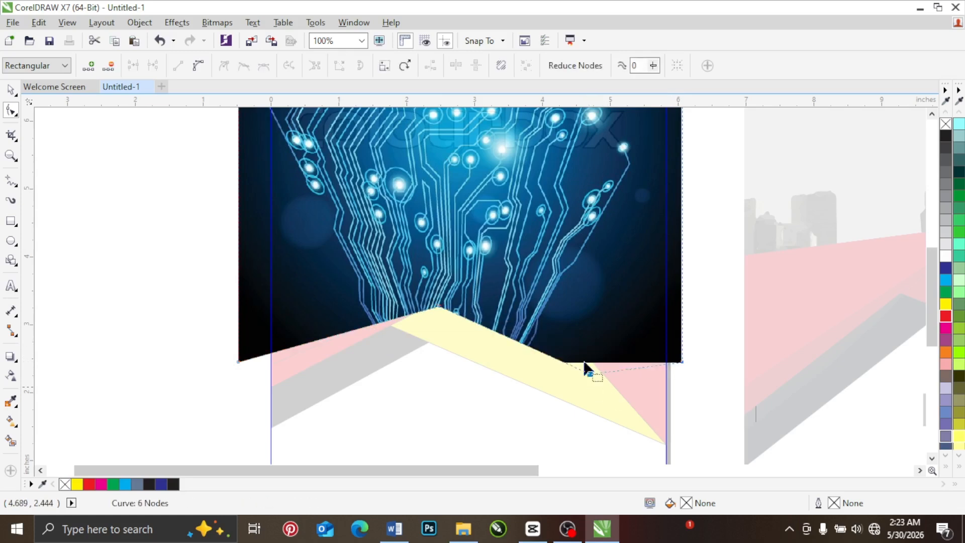
{"action": "left_click", "coordinate": [11, 90]}
{"action": "scroll", "coordinate": [393, 200], "scroll_direction": "down", "scroll_amount": 1}
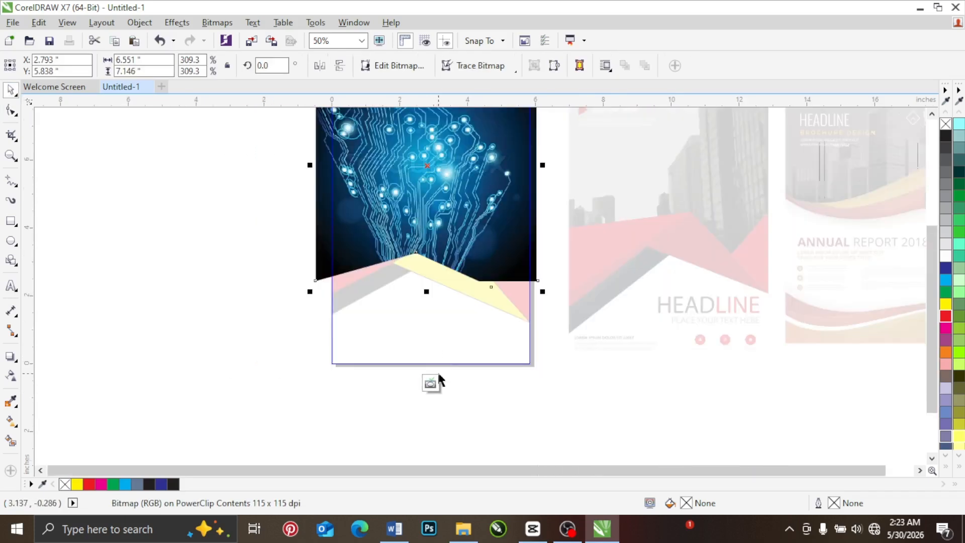
{"action": "left_click", "coordinate": [430, 385]}
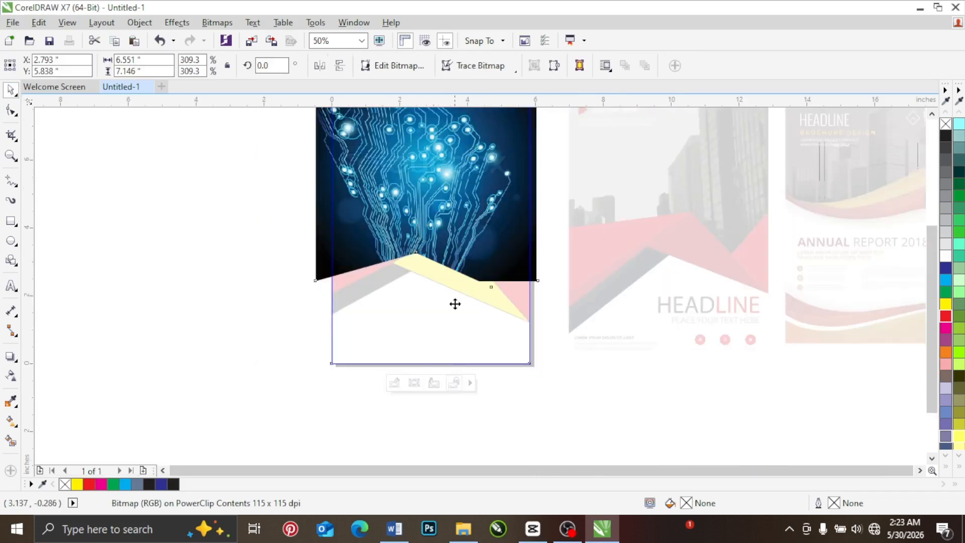
Step: Try removing the outlines from all five ribbon shapes
{"action": "scroll", "coordinate": [435, 243], "scroll_direction": "down", "scroll_amount": 1}
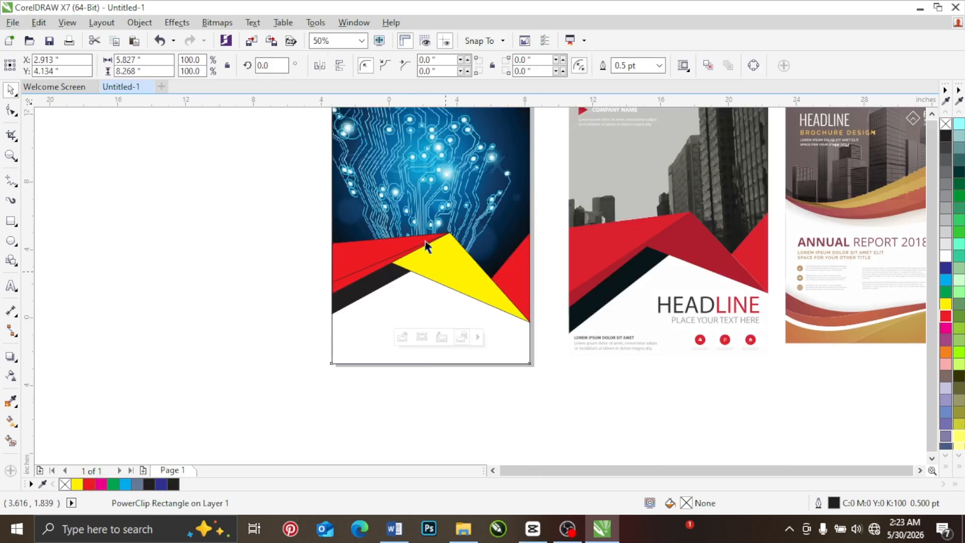
{"action": "scroll", "coordinate": [405, 187], "scroll_direction": "up", "scroll_amount": 1}
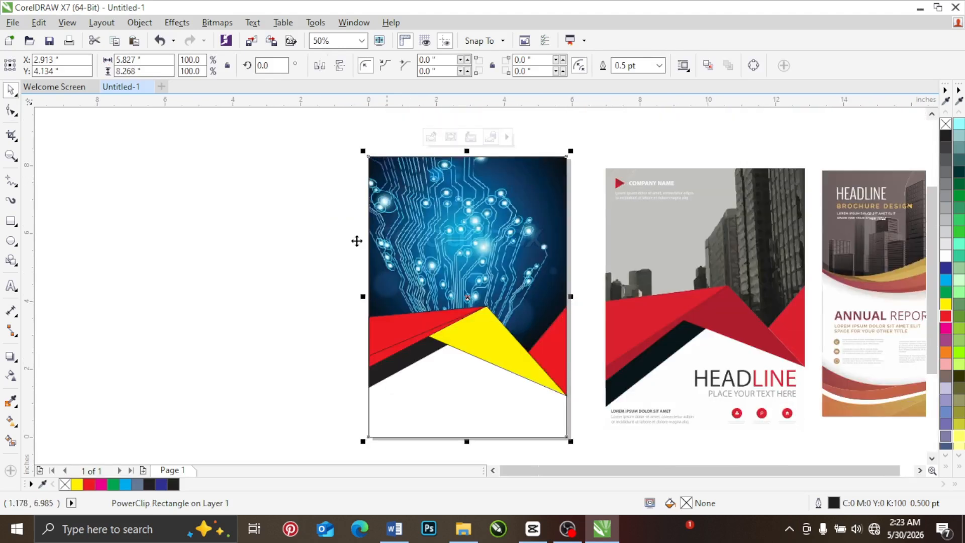
{"action": "left_click", "coordinate": [312, 280]}
{"action": "left_click_drag", "start_coordinate": [313, 275], "coordinate": [589, 431]}
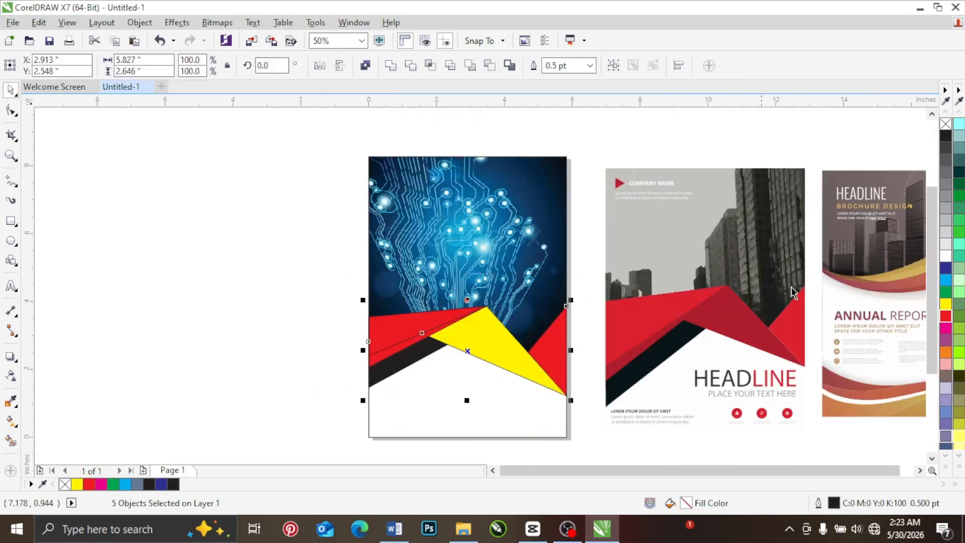
{"action": "right_click", "coordinate": [946, 123]}
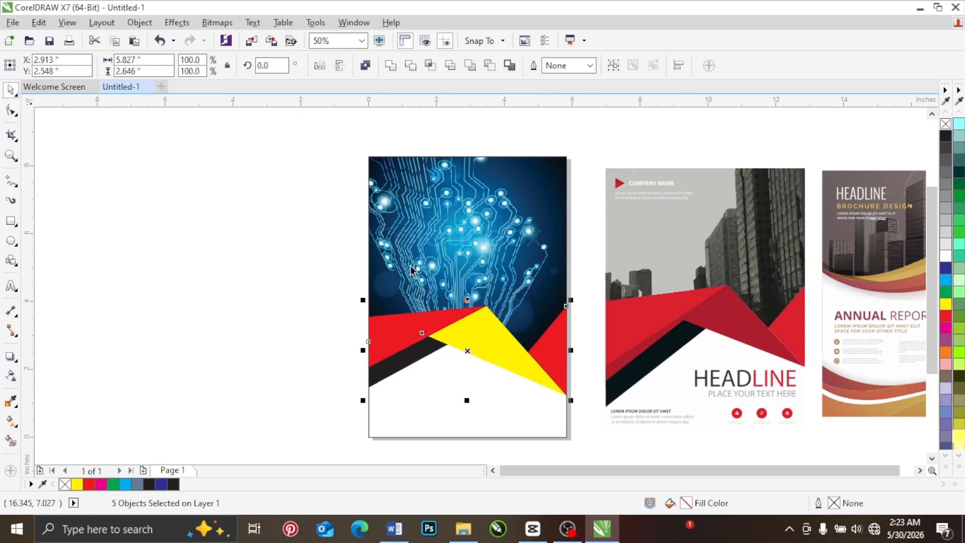
{"action": "left_click", "coordinate": [270, 292]}
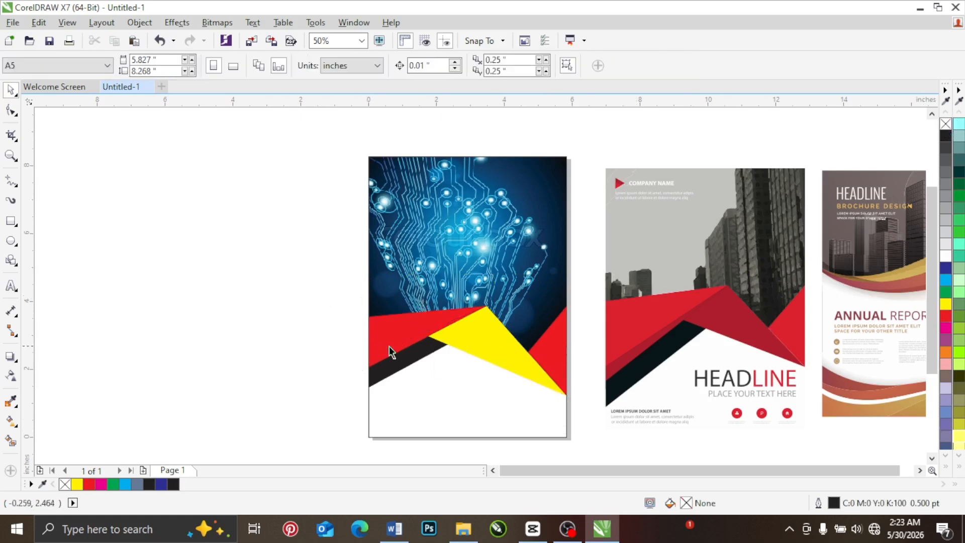
{"action": "key", "text": "ctrl+z"}
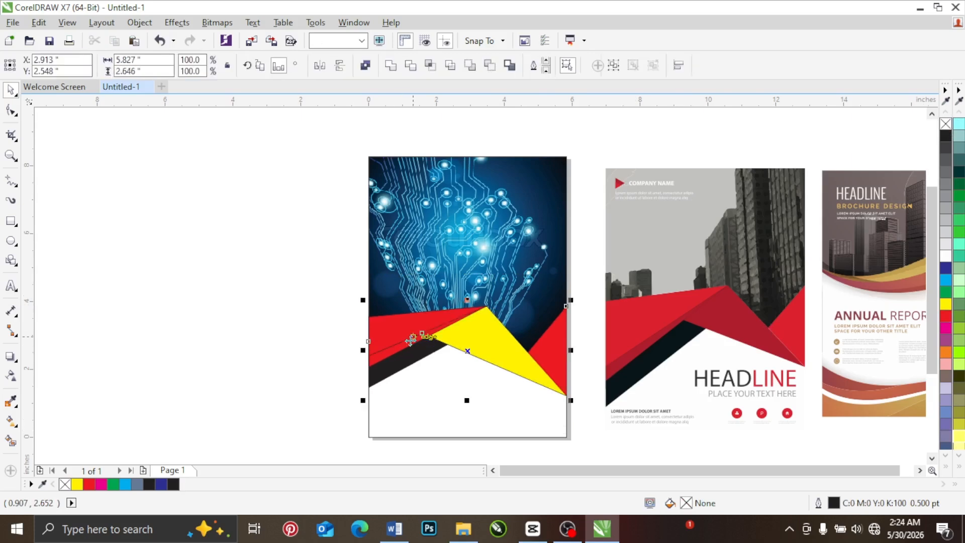
{"action": "key", "text": "Escape"}
Step: Fill the yellow triangle and the lower-left red strip with the dark red (C22 M100 Y89 K13) sampled from the reference ribbon's folds
{"action": "scroll", "coordinate": [378, 354], "scroll_direction": "up", "scroll_amount": 2}
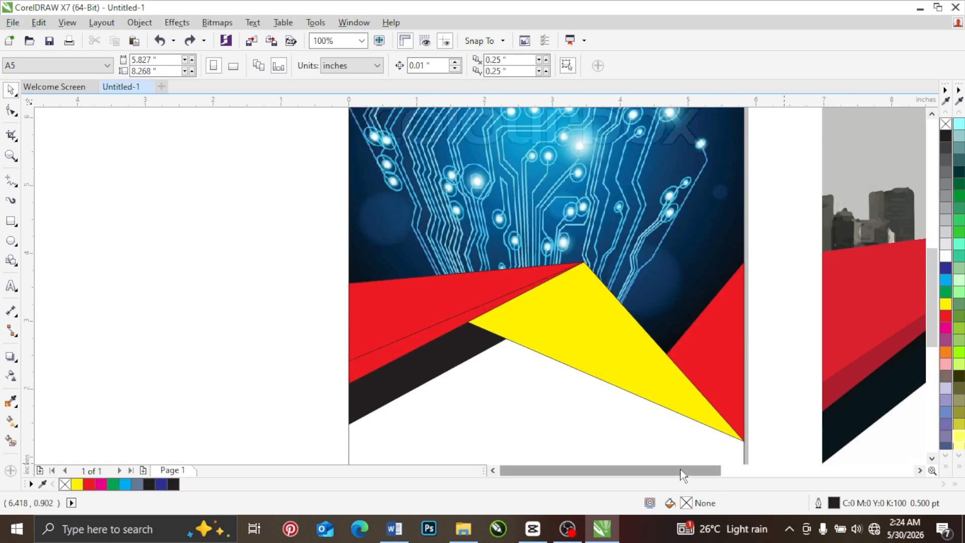
{"action": "left_click_drag", "start_coordinate": [680, 472], "coordinate": [722, 476]}
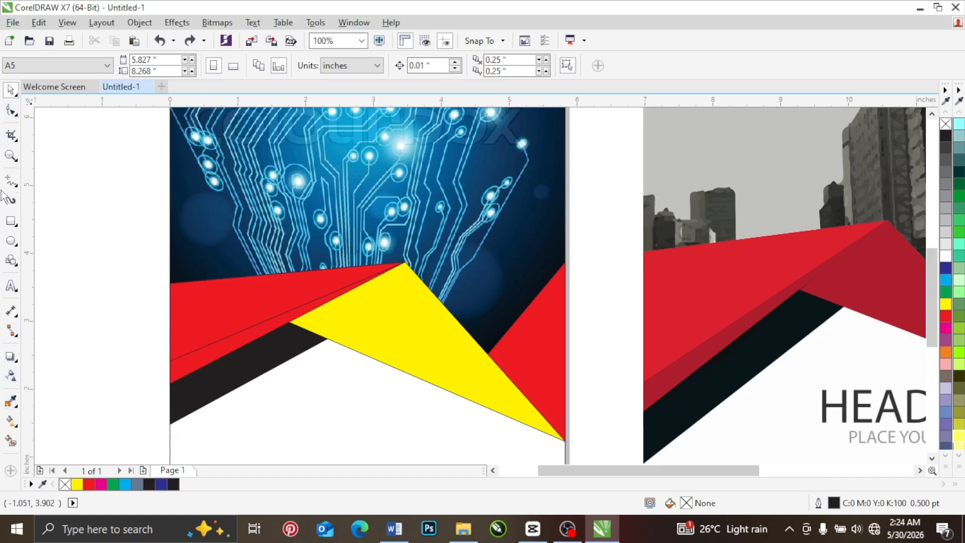
{"action": "left_click", "coordinate": [11, 401]}
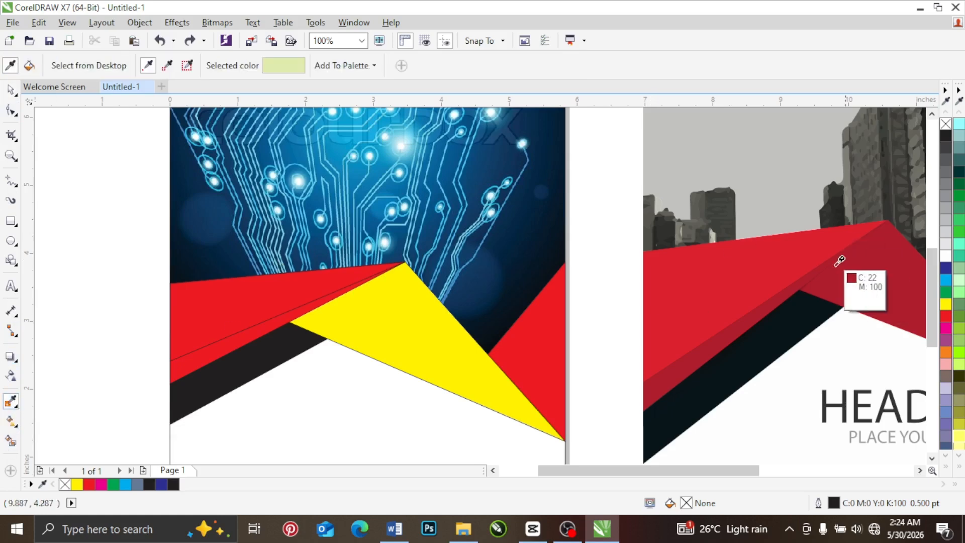
{"action": "left_click", "coordinate": [875, 266]}
{"action": "left_click", "coordinate": [402, 326]}
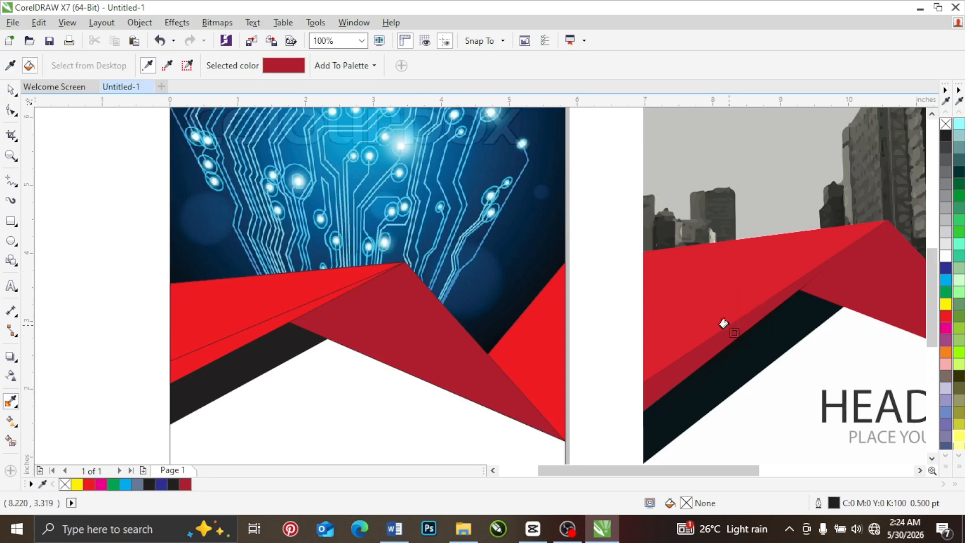
{"action": "key", "text": "shift"}
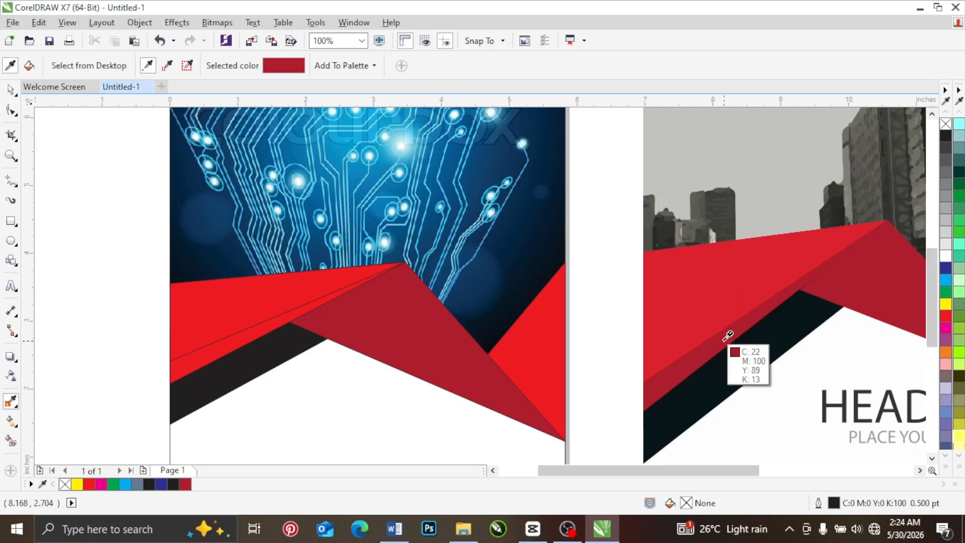
{"action": "left_click", "coordinate": [728, 336]}
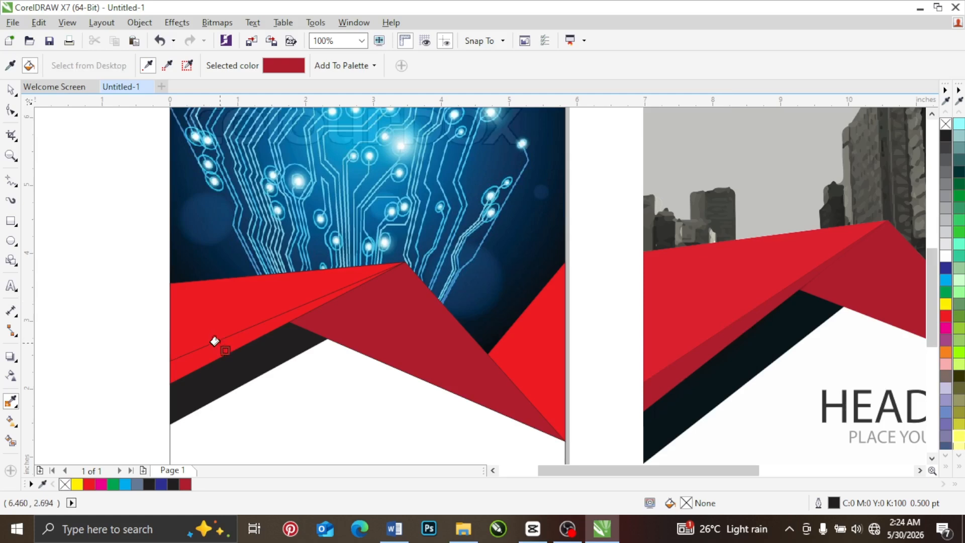
{"action": "left_click", "coordinate": [215, 343]}
Step: Fill the upper-left and right red triangles with the brighter red (C7 M99 Y90 K1) sampled from the reference ribbon
{"action": "key", "text": "shift"}
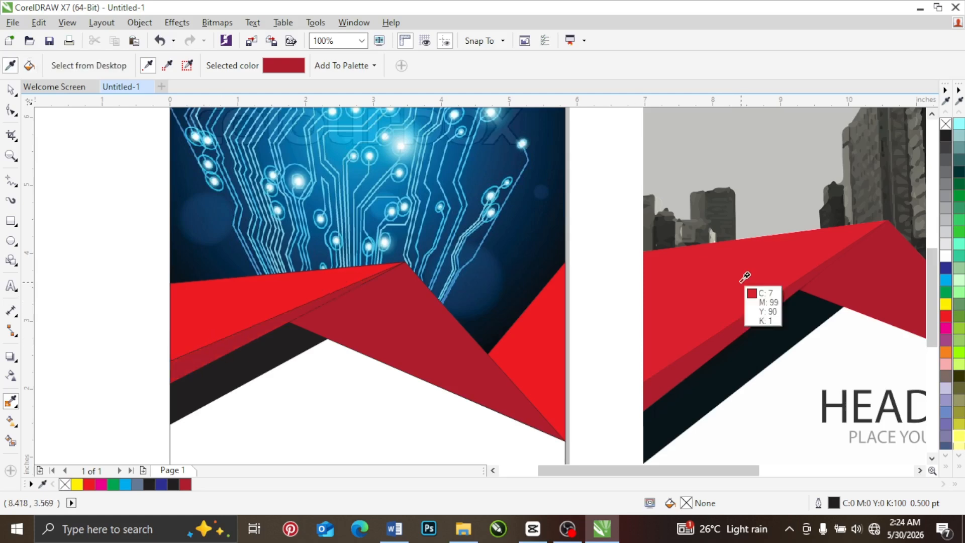
{"action": "left_click", "coordinate": [744, 277]}
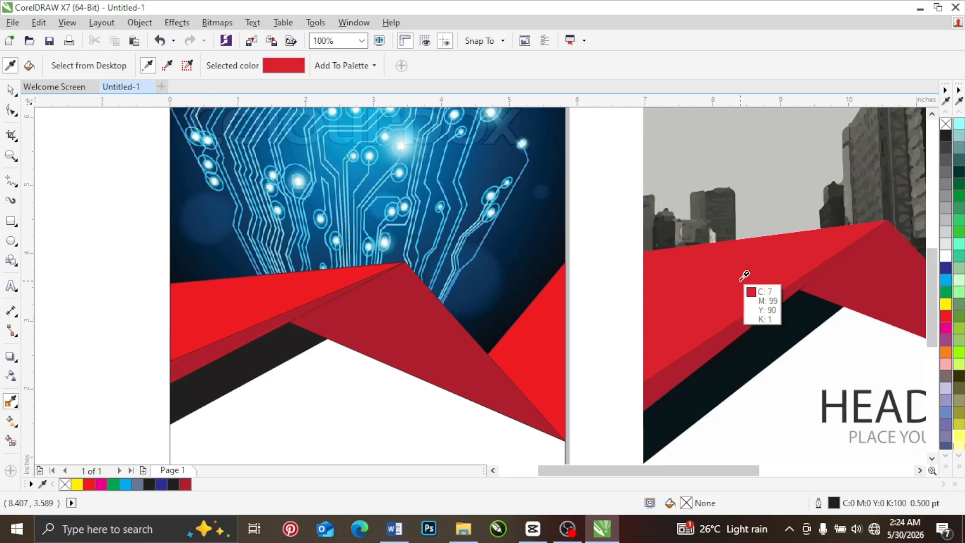
{"action": "left_click", "coordinate": [231, 293]}
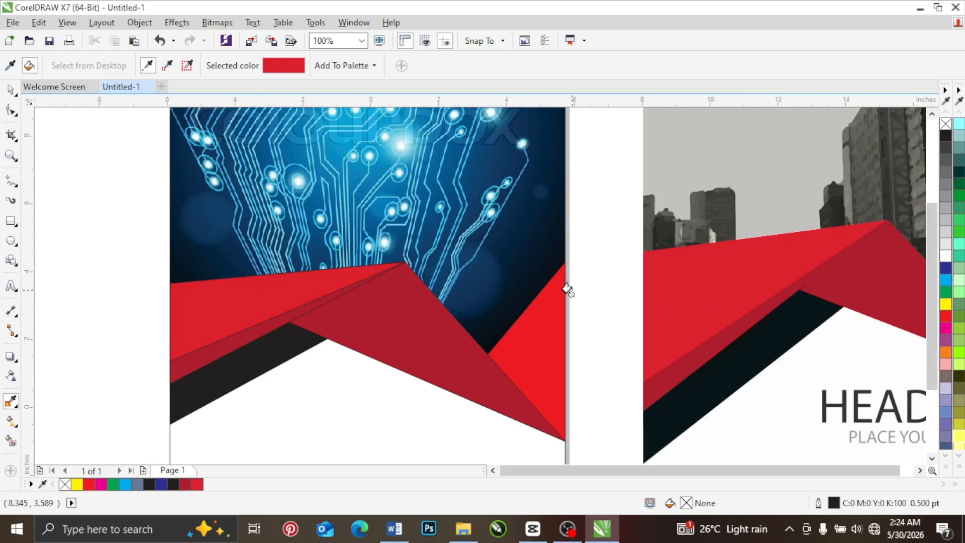
{"action": "scroll", "coordinate": [564, 280], "scroll_direction": "down", "scroll_amount": 2}
{"action": "key", "text": "shift"}
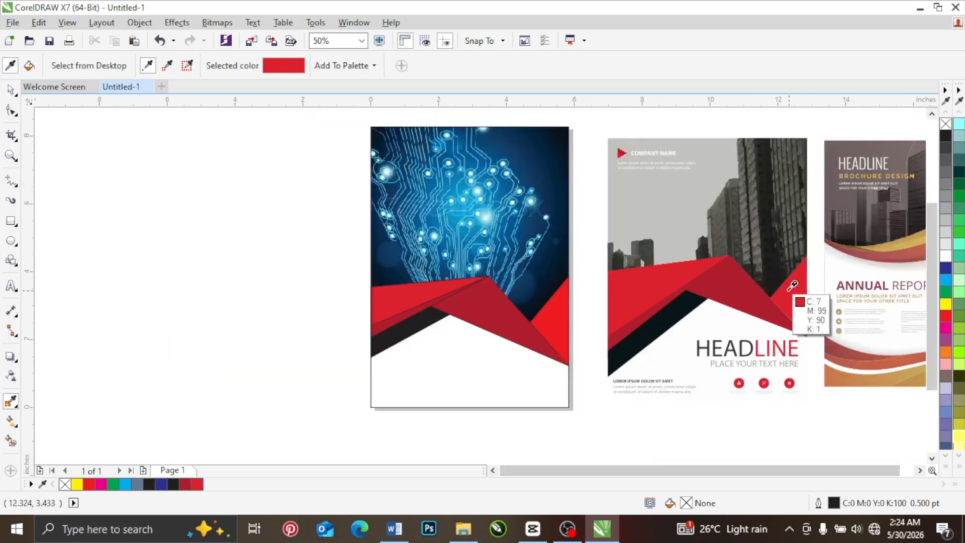
{"action": "left_click", "coordinate": [788, 291]}
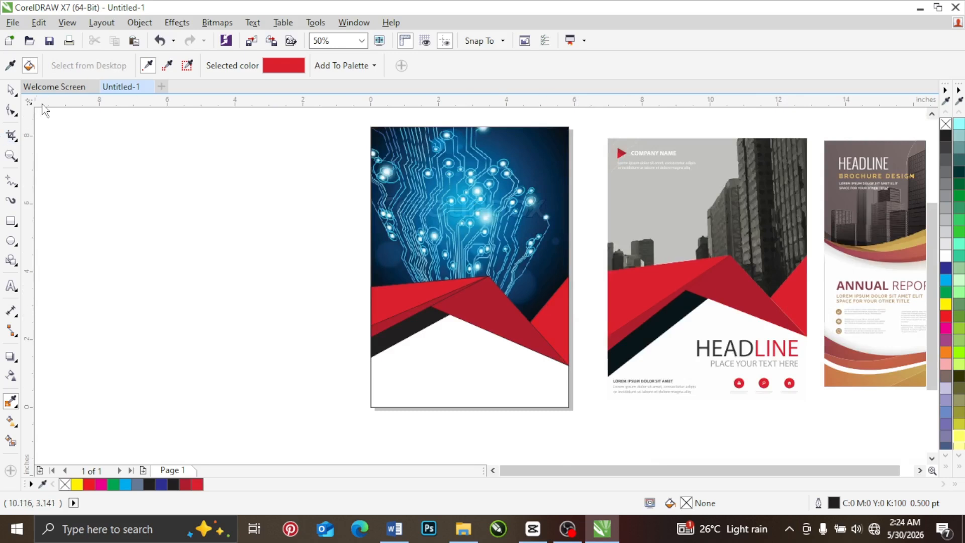
Step: Select all five ribbon shapes together and remove their outlines
{"action": "left_click", "coordinate": [11, 89]}
{"action": "left_click_drag", "start_coordinate": [302, 214], "coordinate": [614, 397]}
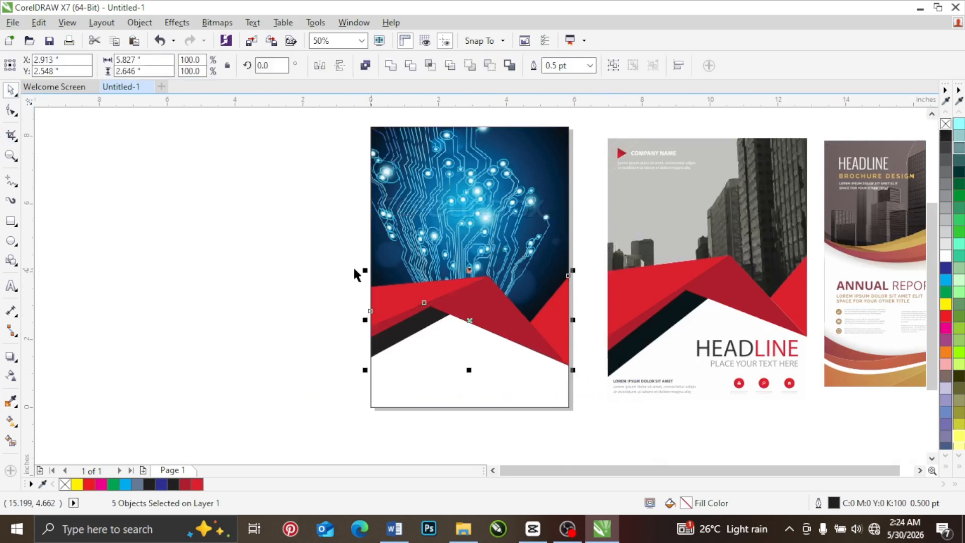
Step: Compare the cover's ribbon folds with the shading where the reference flyer's ribbon overlaps
{"action": "left_click", "coordinate": [295, 267]}
{"action": "scroll", "coordinate": [450, 305], "scroll_direction": "up", "scroll_amount": 2}
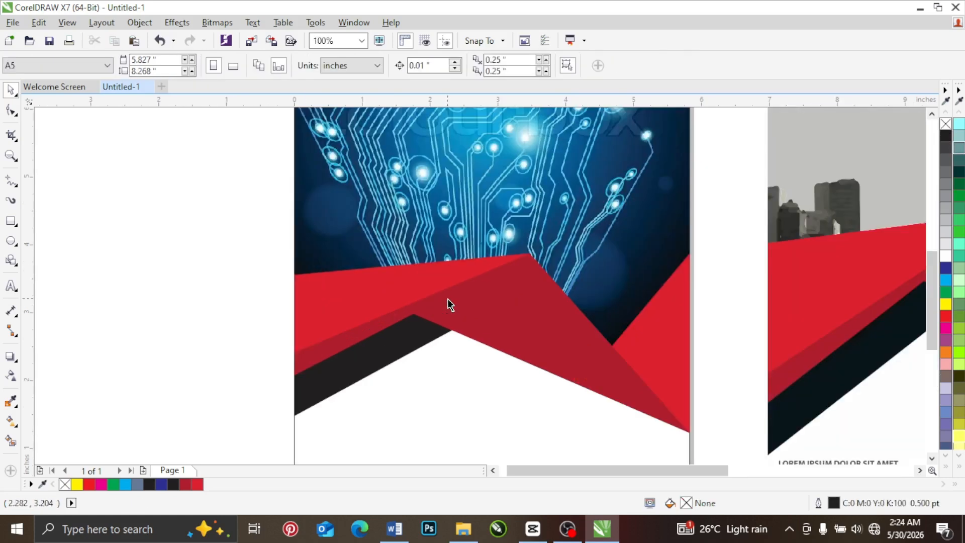
{"action": "scroll", "coordinate": [449, 303], "scroll_direction": "down", "scroll_amount": 2}
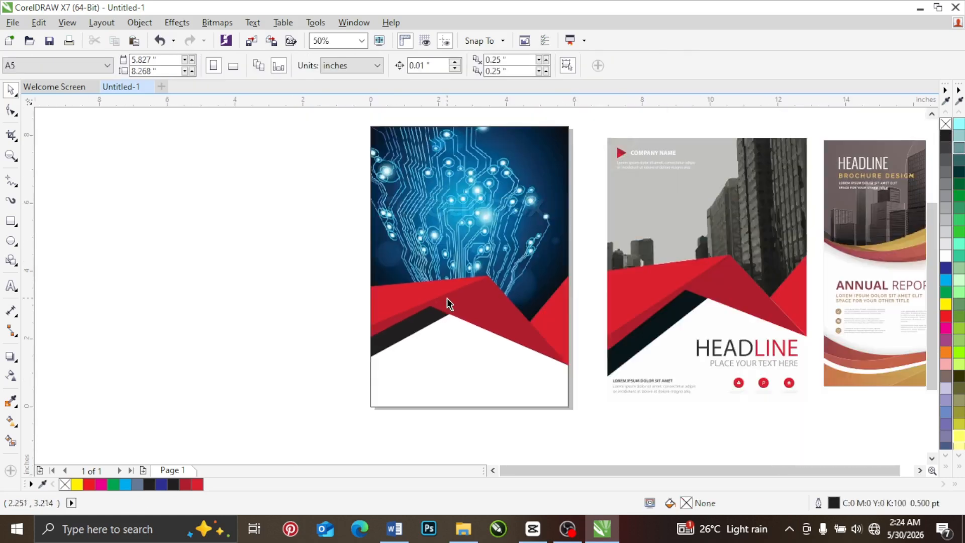
{"action": "scroll", "coordinate": [699, 284], "scroll_direction": "up", "scroll_amount": 8}
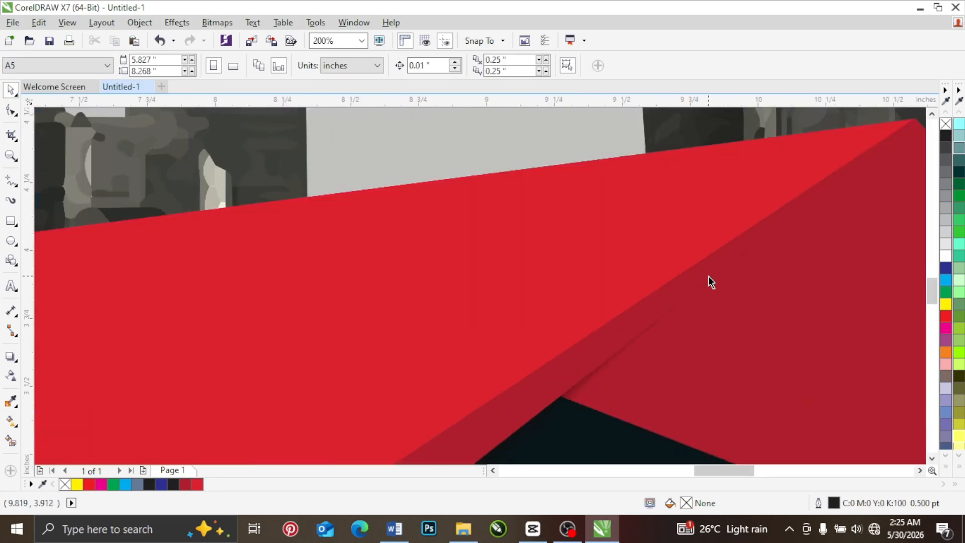
{"action": "scroll", "coordinate": [709, 278], "scroll_direction": "down", "scroll_amount": 6}
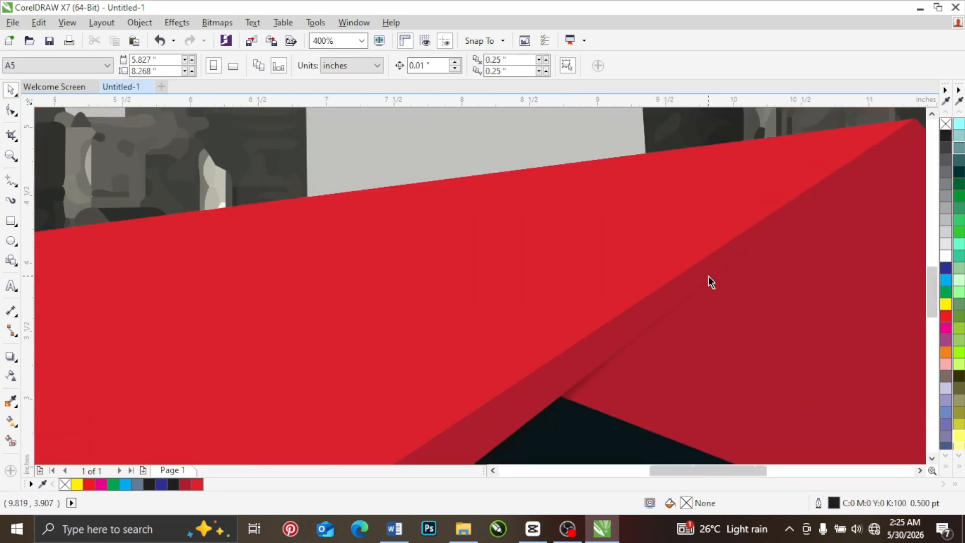
{"action": "scroll", "coordinate": [709, 279], "scroll_direction": "down", "scroll_amount": 2}
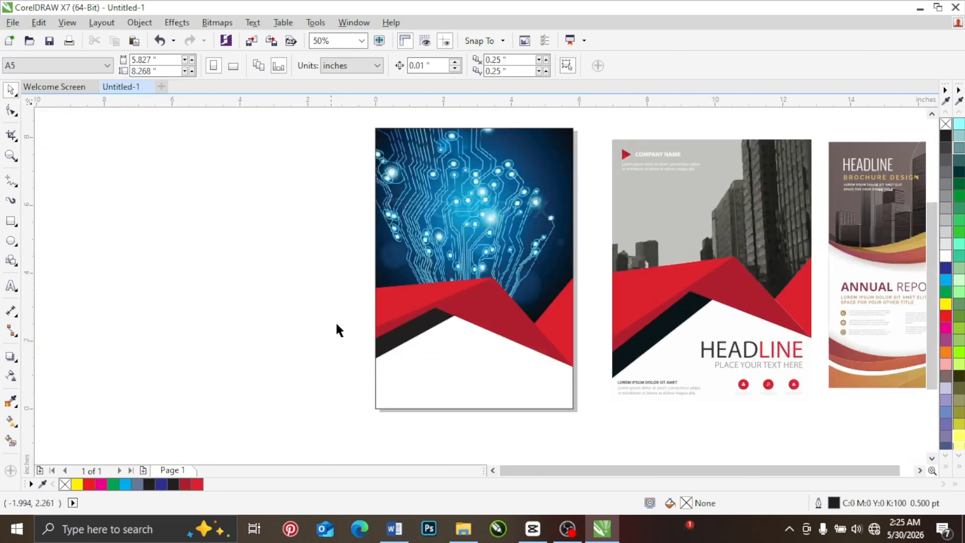
{"action": "scroll", "coordinate": [437, 309], "scroll_direction": "up", "scroll_amount": 6}
{"action": "left_click", "coordinate": [467, 310]}
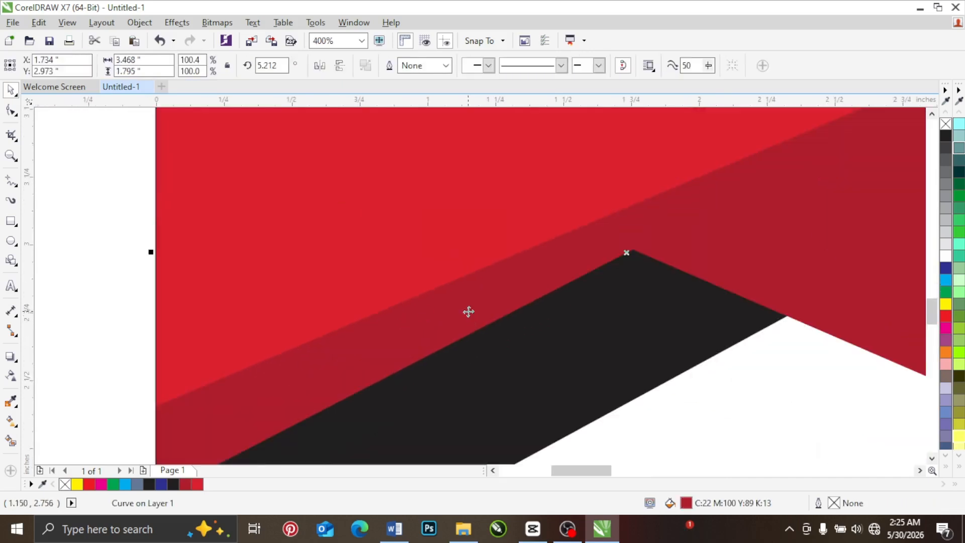
{"action": "scroll", "coordinate": [468, 311], "scroll_direction": "down", "scroll_amount": 1}
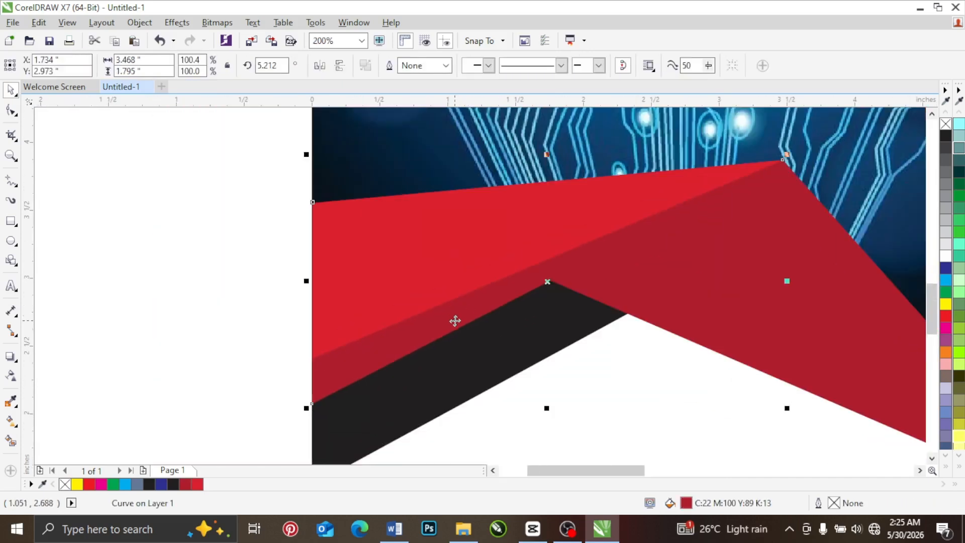
{"action": "left_click_drag", "start_coordinate": [455, 318], "coordinate": [124, 323]}
{"action": "key", "text": "ctrl+z"}
{"action": "key", "text": "ctrl+z"}
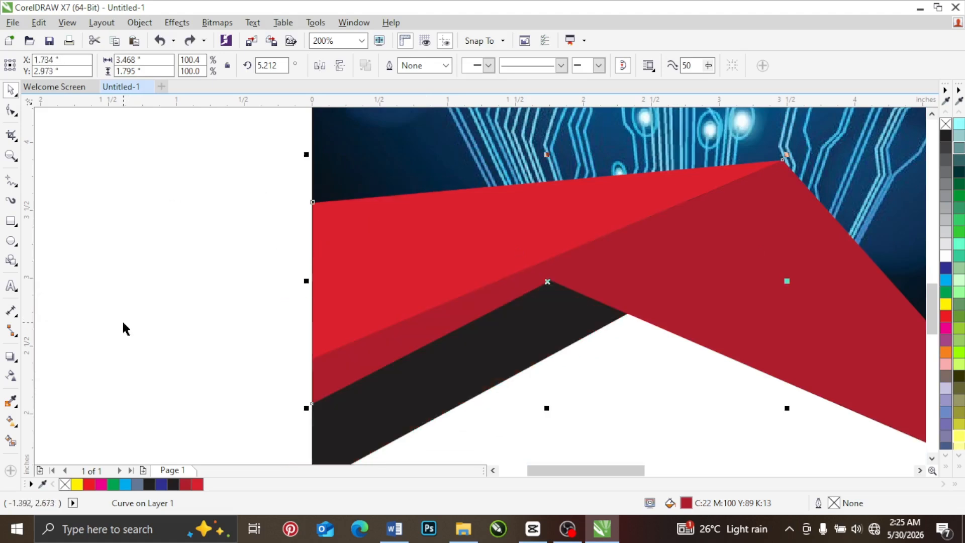
Step: Add a downward drop shadow to the lower-left dark red strip, with 50 opacity, 15 feathering and Multiply mode
{"action": "left_click", "coordinate": [11, 355]}
{"action": "left_click_drag", "start_coordinate": [546, 160], "coordinate": [558, 427]}
{"action": "left_click", "coordinate": [49, 66]}
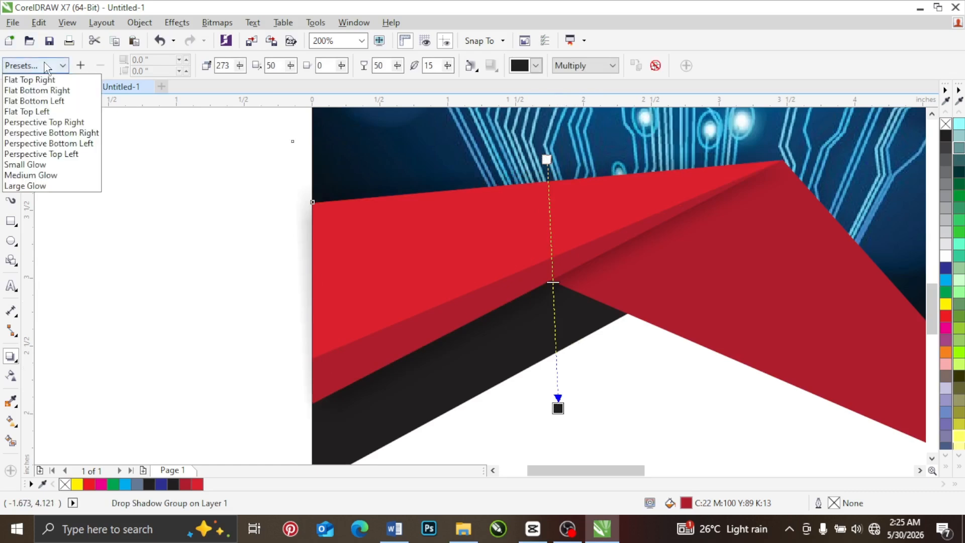
{"action": "left_click", "coordinate": [58, 211]}
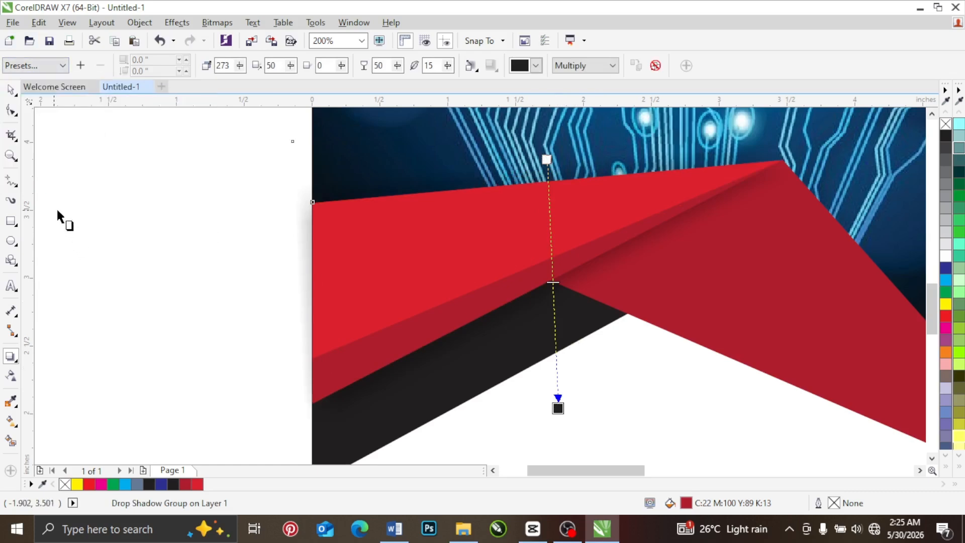
{"action": "left_click", "coordinate": [15, 92]}
{"action": "left_click", "coordinate": [179, 209]}
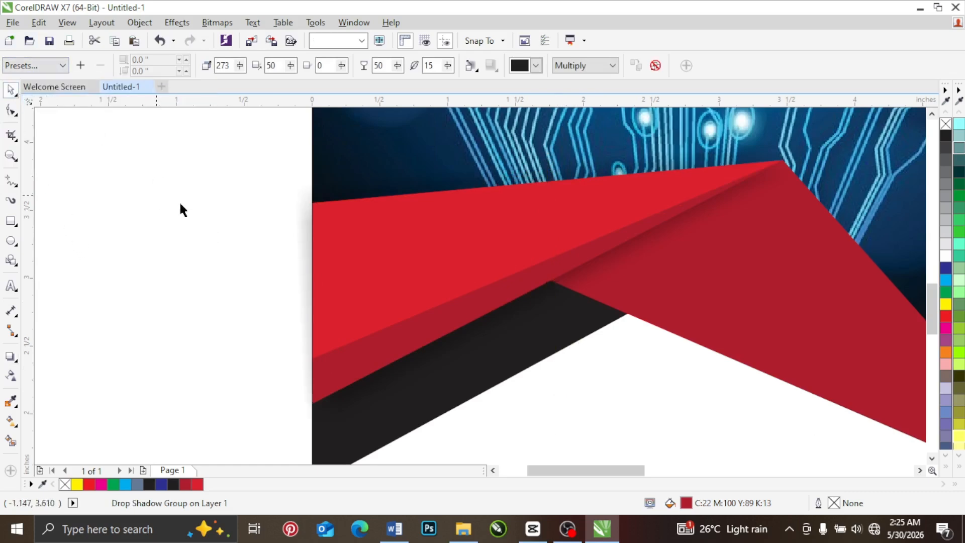
Step: Draw a rectangle about 0.61 by 0.53 inches in the gap between the cover and the reference flyer's logo triangle
{"action": "scroll", "coordinate": [475, 259], "scroll_direction": "down", "scroll_amount": 4}
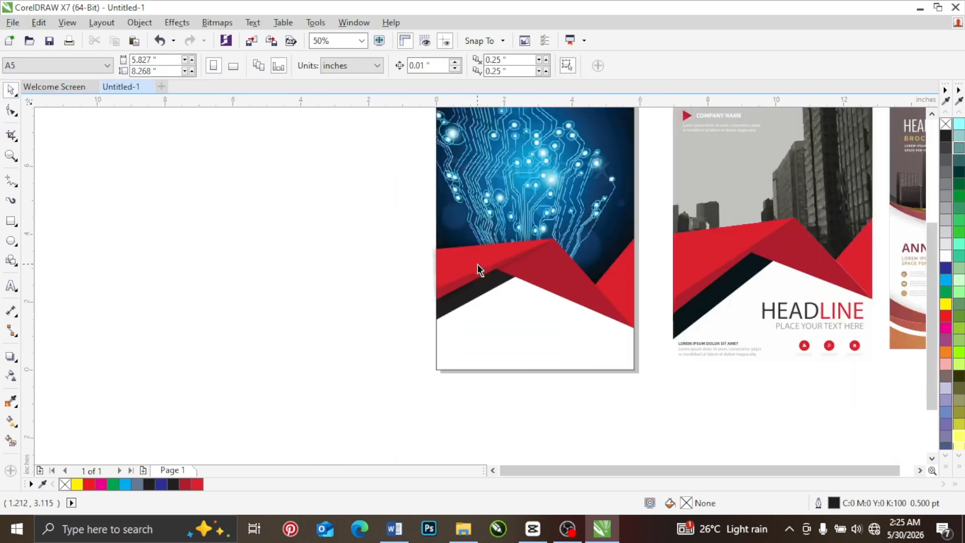
{"action": "scroll", "coordinate": [926, 297], "scroll_direction": "up", "scroll_amount": 2}
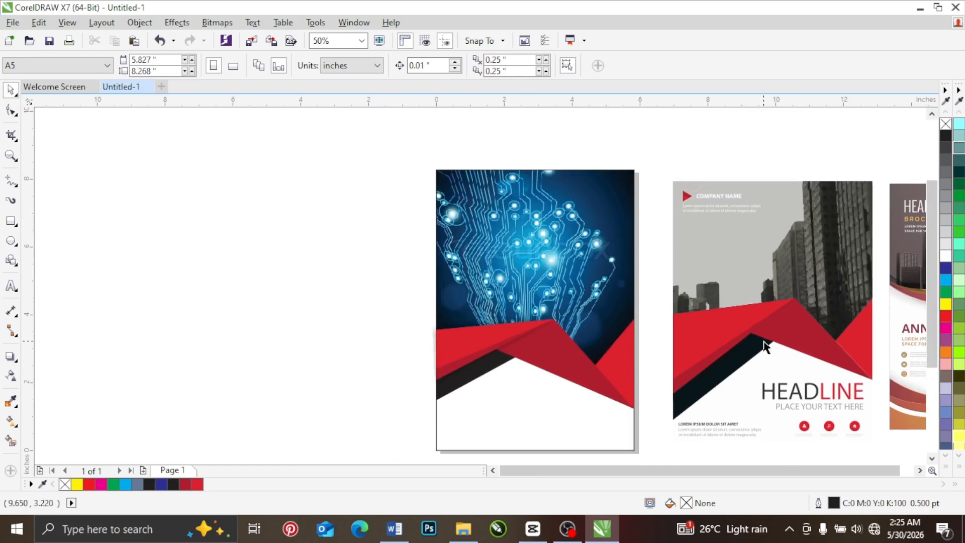
{"action": "scroll", "coordinate": [684, 191], "scroll_direction": "up", "scroll_amount": 6}
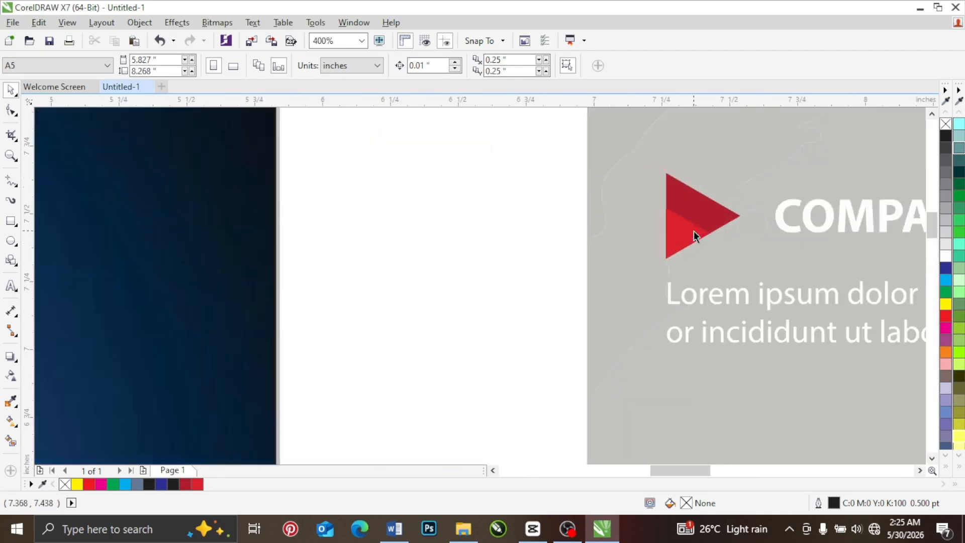
{"action": "left_click", "coordinate": [11, 221]}
{"action": "left_click_drag", "start_coordinate": [353, 159], "coordinate": [520, 301]}
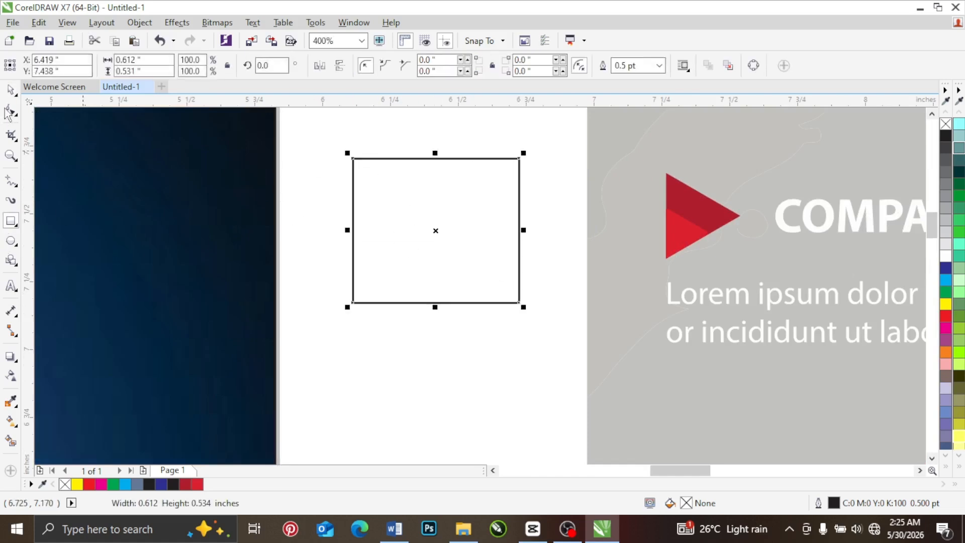
Step: Convert the rectangle to curves and reshape it into a right-pointing triangle by removing its upper-right node and raising the lower-right one
{"action": "key", "text": "F10"}
{"action": "left_click", "coordinate": [280, 259]}
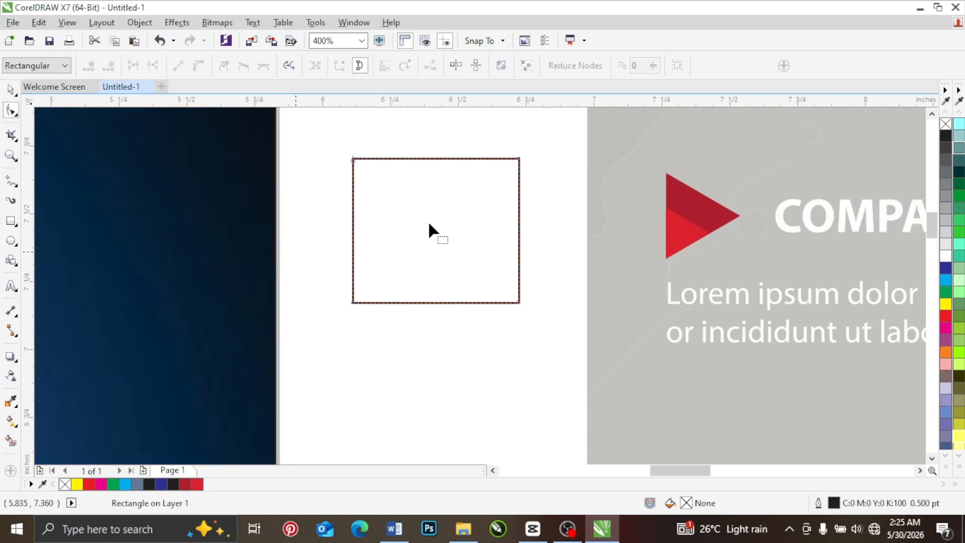
{"action": "key", "text": "ctrl+q"}
{"action": "double_click", "coordinate": [518, 158]}
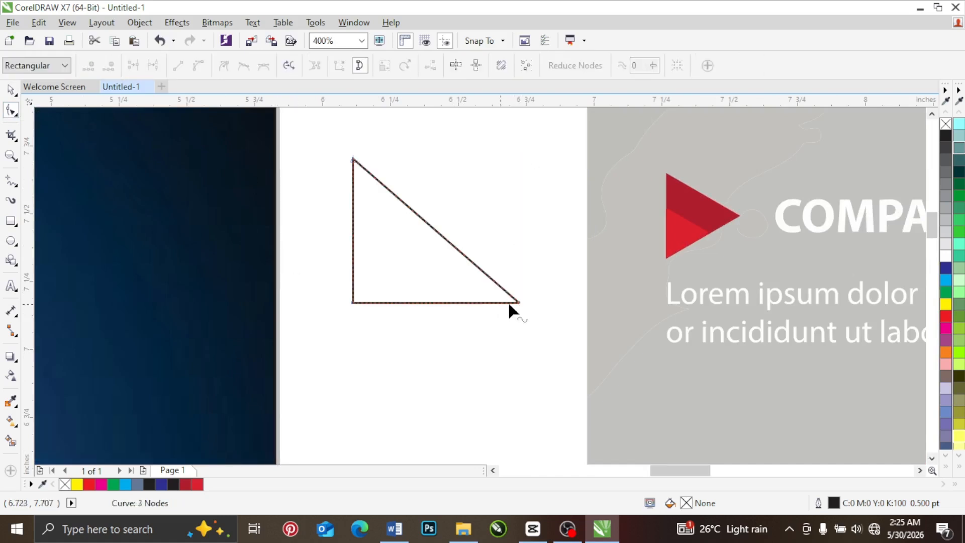
{"action": "left_click_drag", "start_coordinate": [518, 303], "coordinate": [517, 221]}
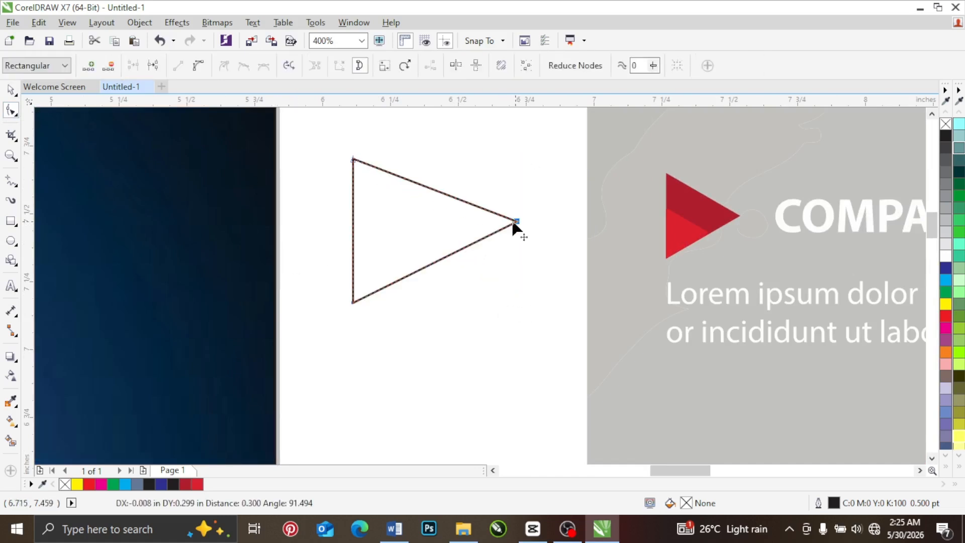
{"action": "left_click", "coordinate": [11, 92]}
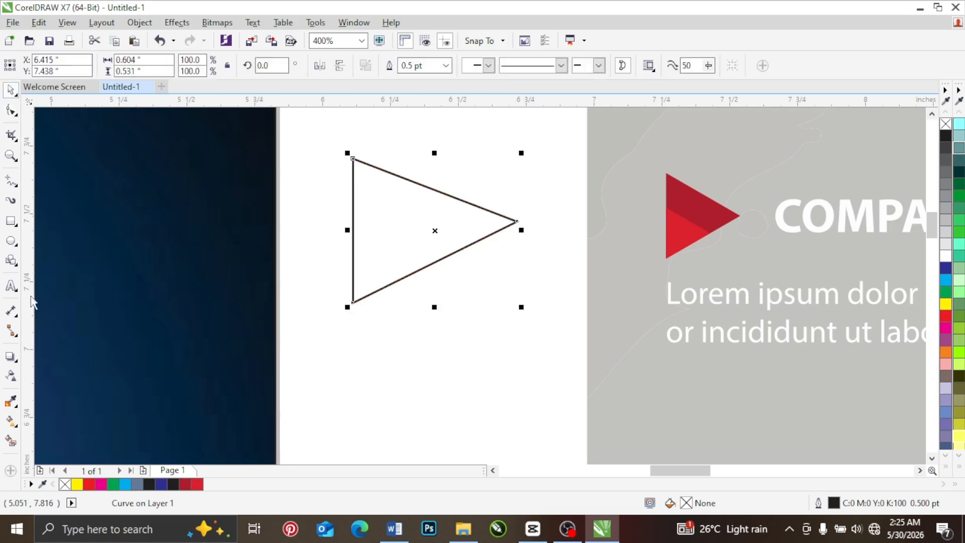
{"action": "left_click", "coordinate": [16, 265]}
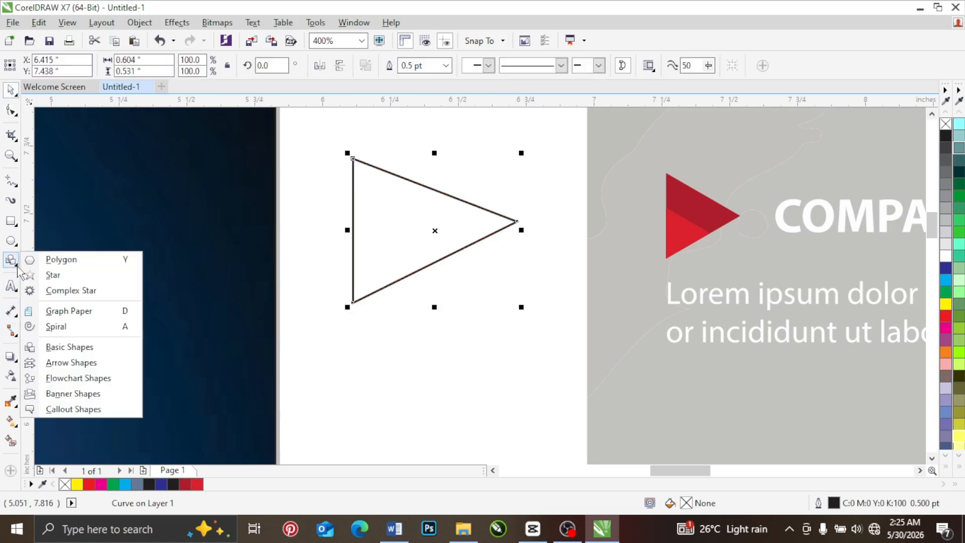
{"action": "left_click", "coordinate": [62, 347]}
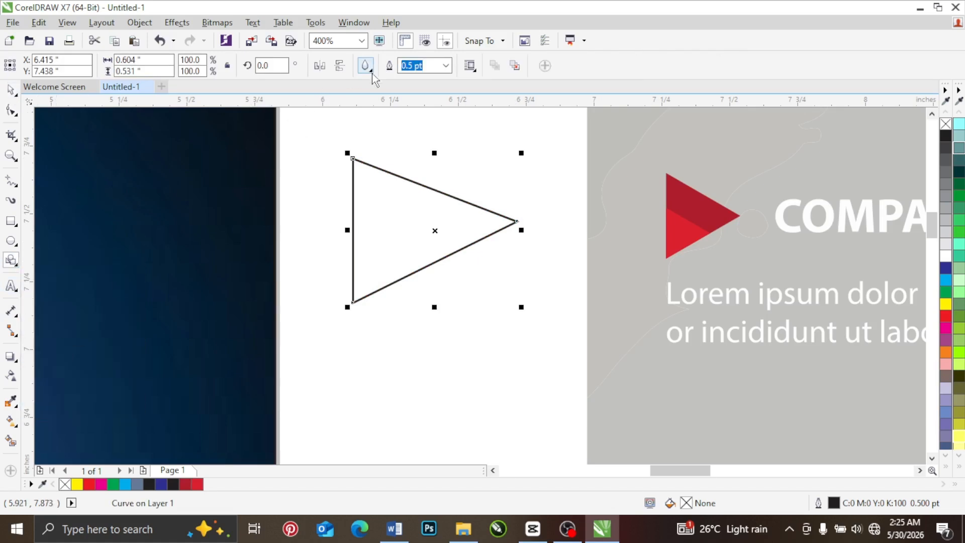
{"action": "left_click", "coordinate": [367, 66]}
{"action": "left_click", "coordinate": [410, 89]}
{"action": "left_click_drag", "start_coordinate": [442, 298], "coordinate": [552, 434]}
{"action": "left_click", "coordinate": [10, 90]}
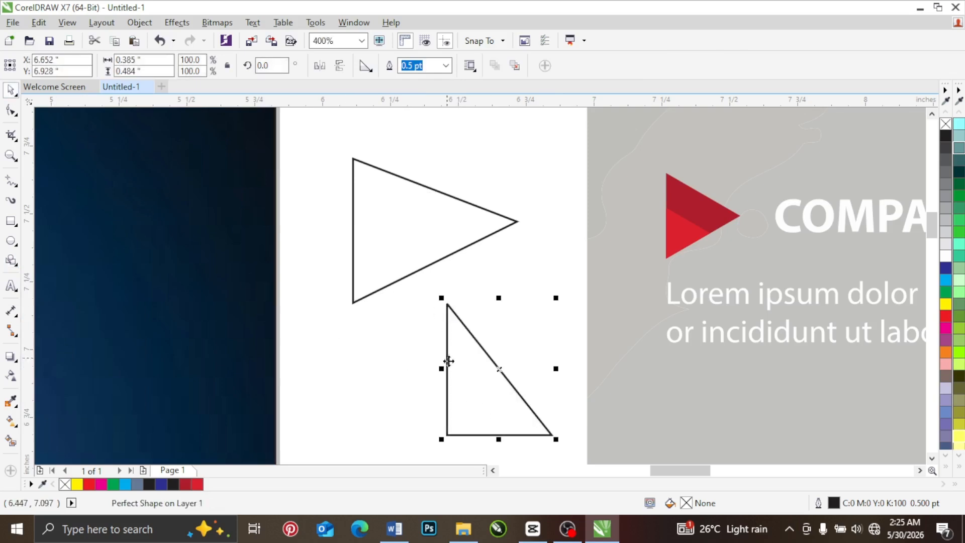
{"action": "left_click", "coordinate": [447, 360]}
{"action": "left_click_drag", "start_coordinate": [553, 298], "coordinate": [377, 369]}
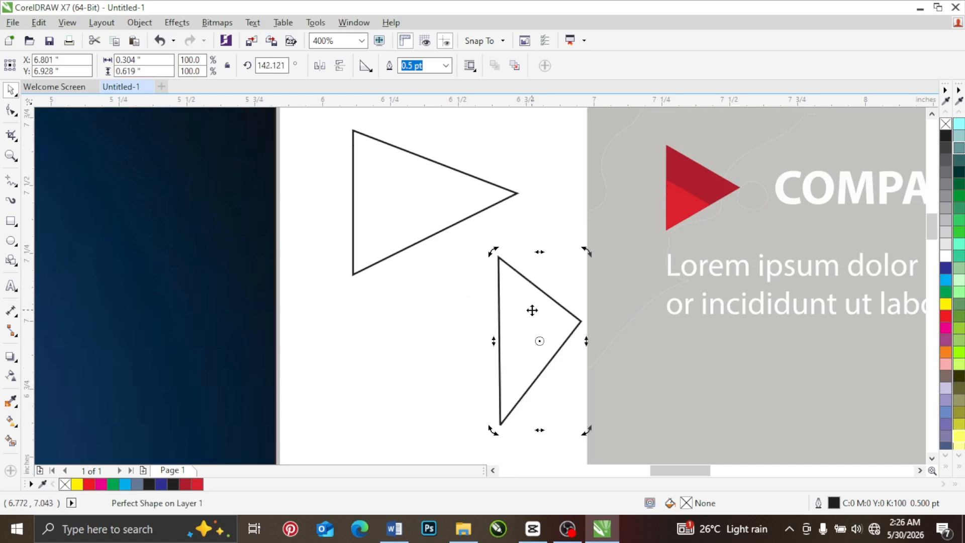
{"action": "key", "text": "Delete"}
Step: Move the triangle slightly lower and place a 50% scaled copy in its lower-left corner, filled red (C0 M100 Y100 K0)
{"action": "left_click_drag", "start_coordinate": [433, 234], "coordinate": [471, 336]}
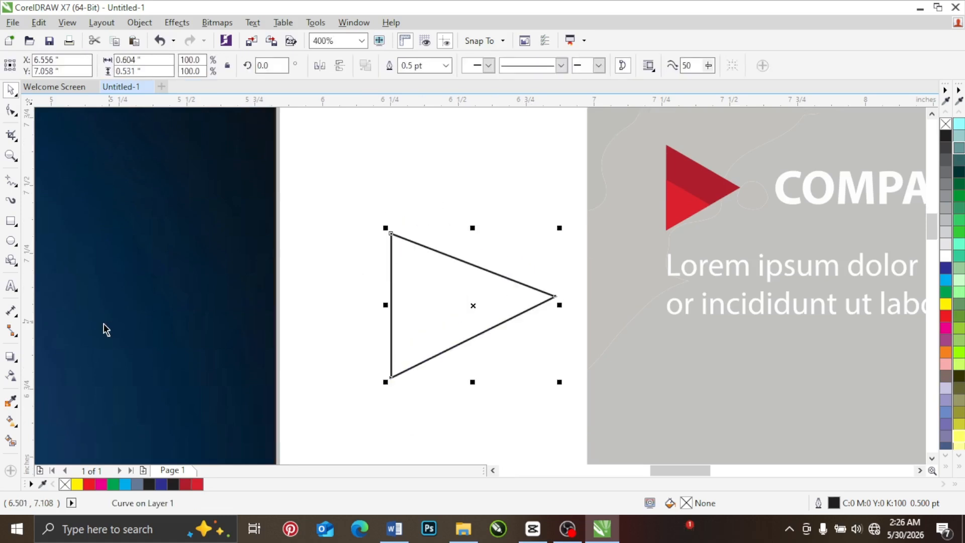
{"action": "left_click", "coordinate": [12, 261]}
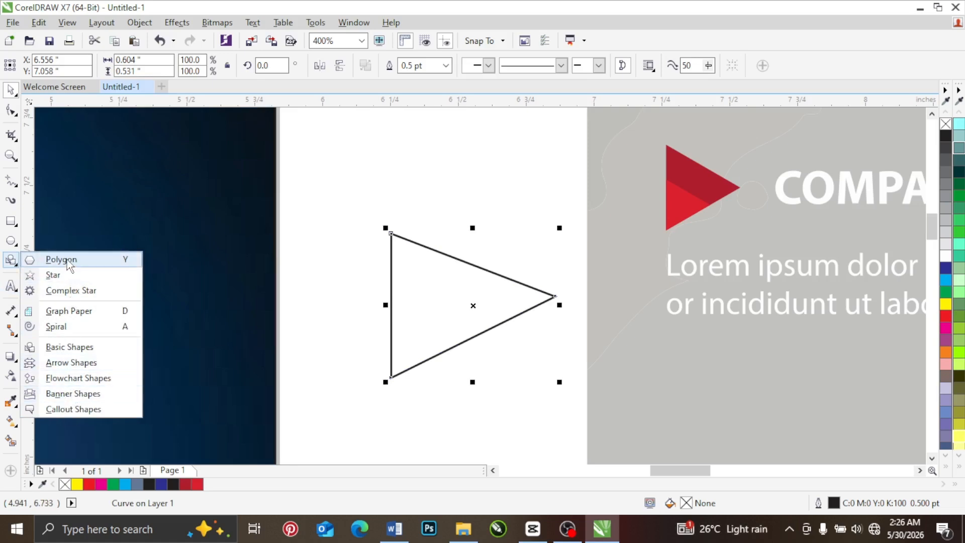
{"action": "left_click", "coordinate": [11, 90]}
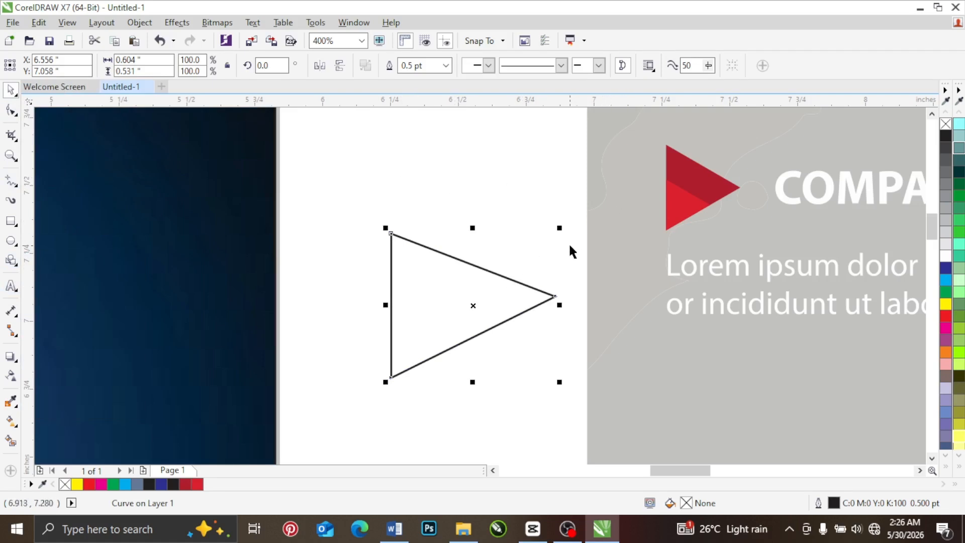
{"action": "left_click_drag", "start_coordinate": [559, 227], "coordinate": [478, 300]}
{"action": "left_click", "coordinate": [945, 316]}
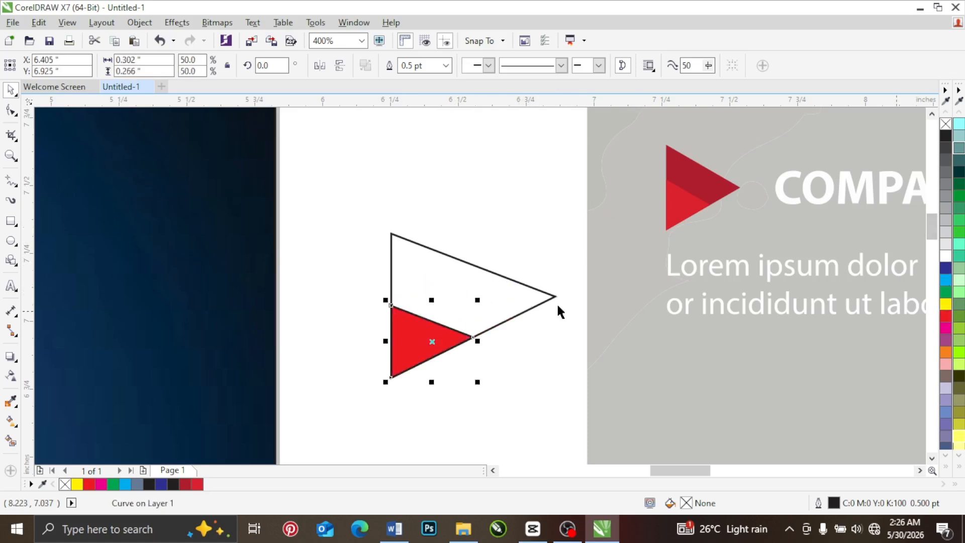
Step: Fill the large triangle magenta and slightly enlarge the small red triangle from its lower-left corner
{"action": "left_click", "coordinate": [526, 298]}
{"action": "left_click", "coordinate": [945, 328]}
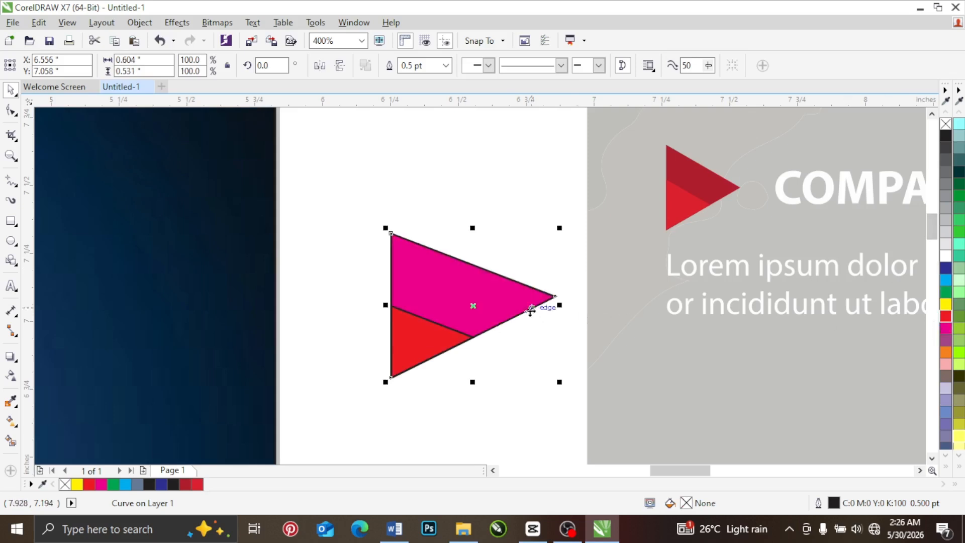
{"action": "left_click", "coordinate": [442, 343]}
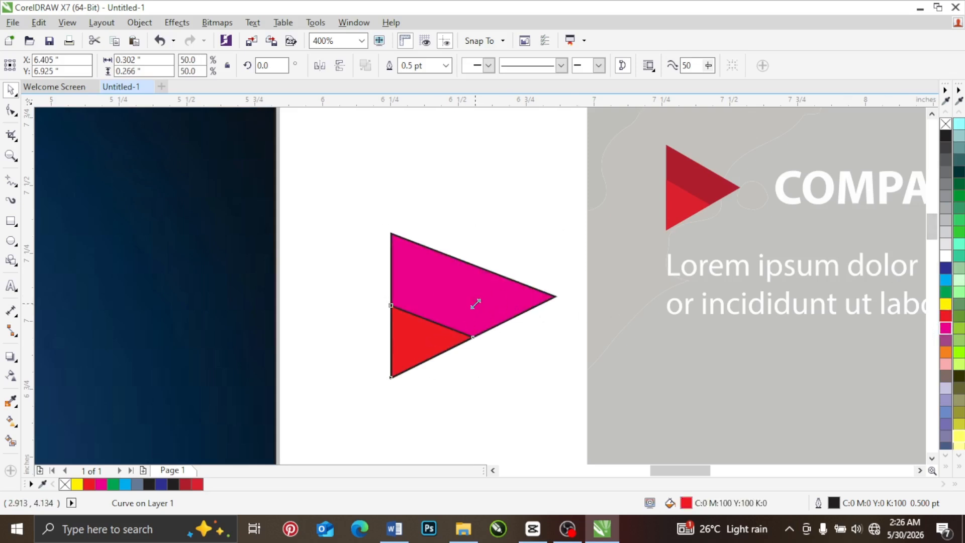
{"action": "left_click_drag", "start_coordinate": [477, 300], "coordinate": [502, 279]}
Step: Narrow both logo triangles together to about 0.38 inches wide, keeping their height and left edge
{"action": "left_click_drag", "start_coordinate": [356, 198], "coordinate": [590, 405]}
{"action": "left_click_drag", "start_coordinate": [560, 306], "coordinate": [496, 324]}
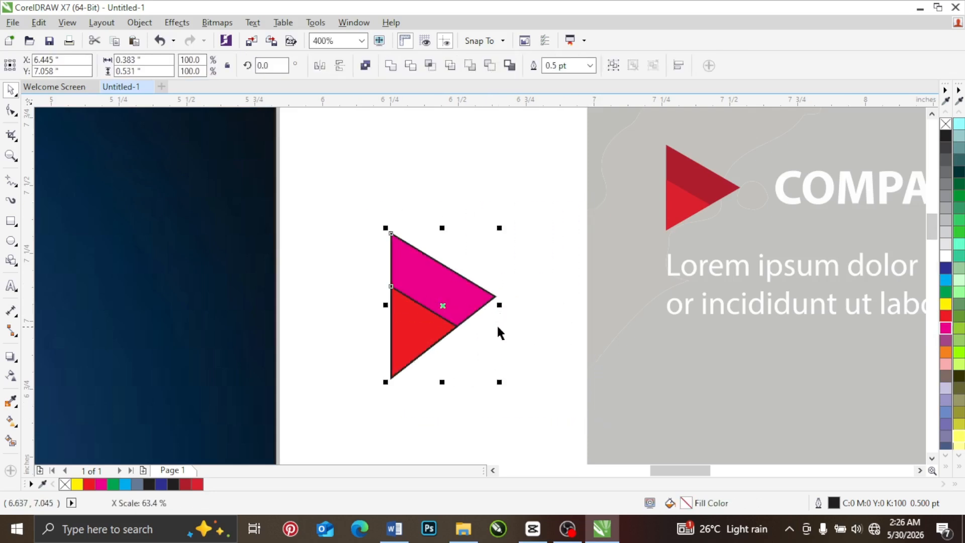
{"action": "scroll", "coordinate": [496, 324], "scroll_direction": "down", "scroll_amount": 1}
{"action": "scroll", "coordinate": [496, 324], "scroll_direction": "down", "scroll_amount": 2}
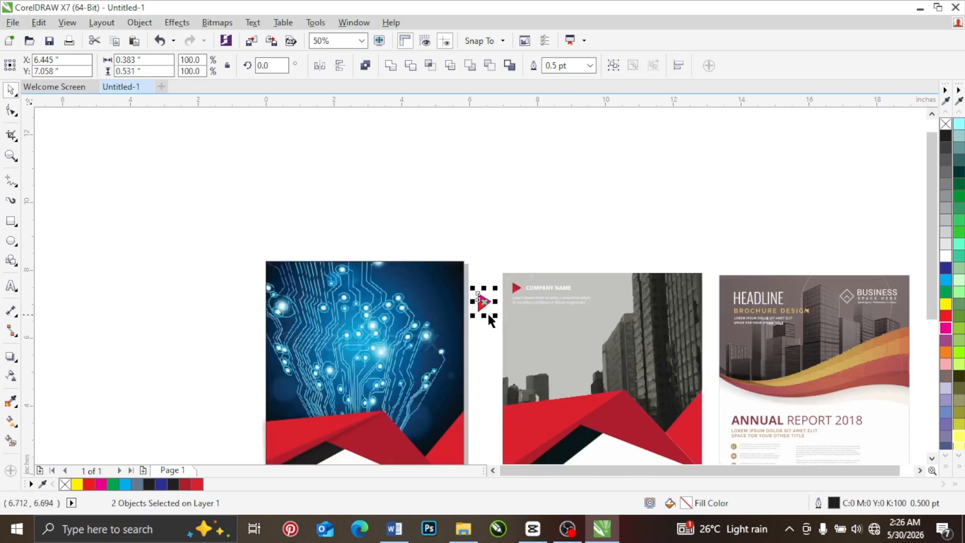
{"action": "left_click_drag", "start_coordinate": [927, 183], "coordinate": [934, 230]}
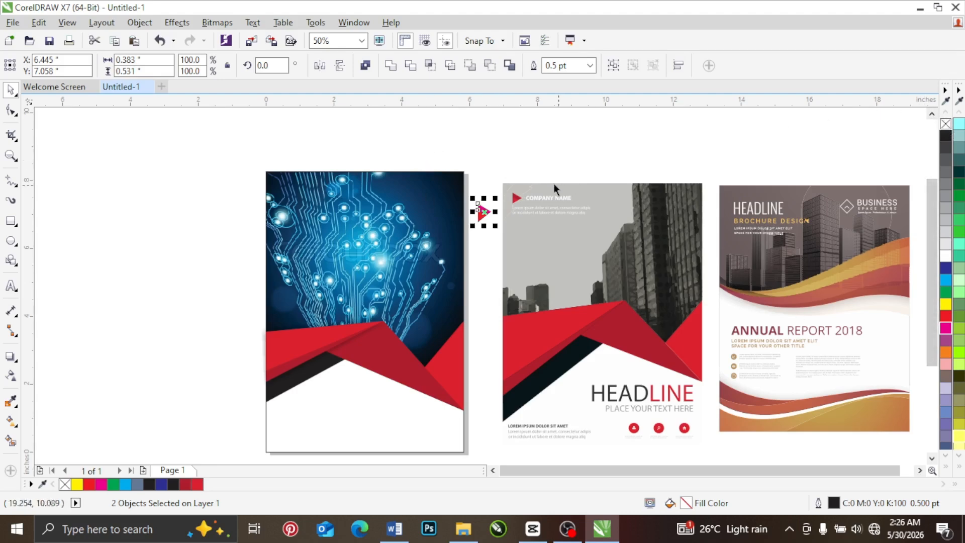
{"action": "left_click", "coordinate": [522, 143]}
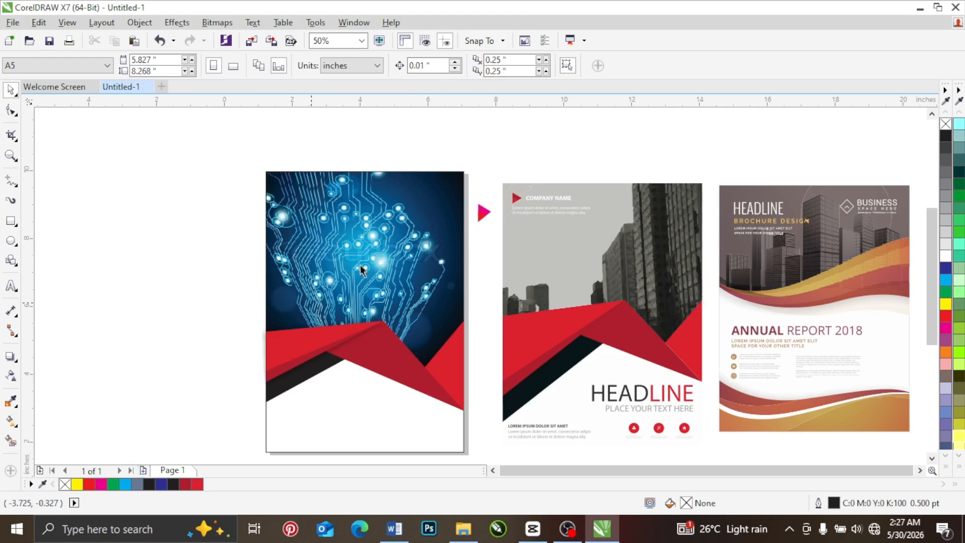
Step: Add a second page to the document and set its size to A5
{"action": "left_click", "coordinate": [142, 470]}
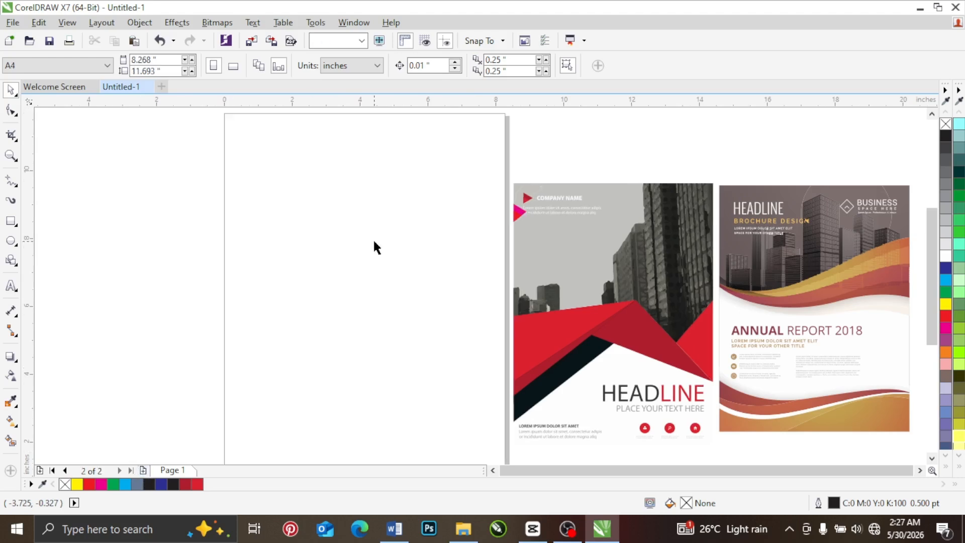
{"action": "left_click", "coordinate": [90, 63]}
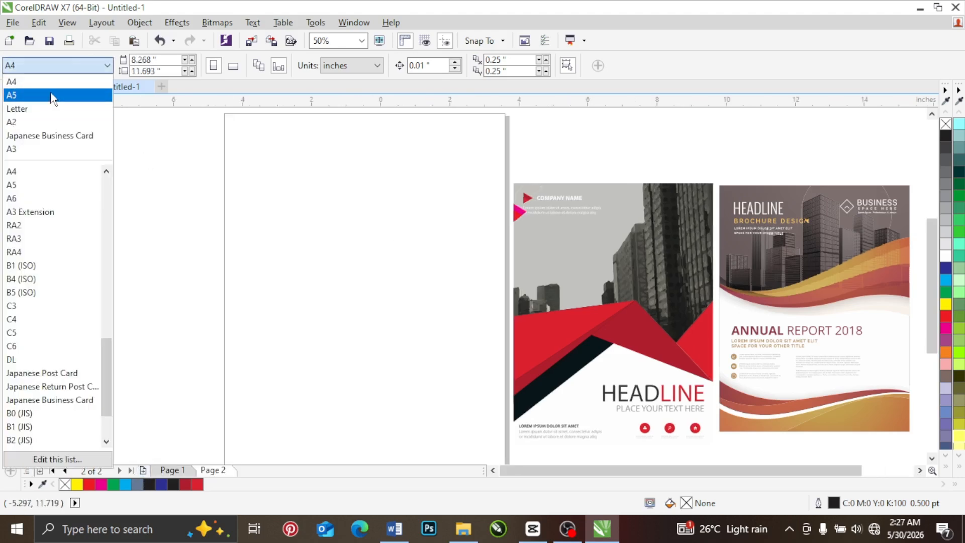
{"action": "left_click", "coordinate": [50, 92]}
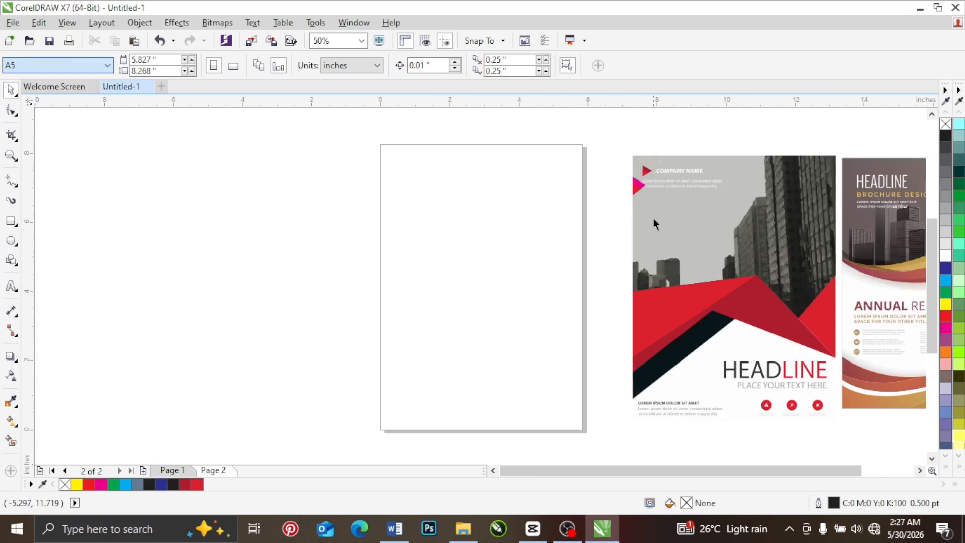
Step: Create a page-sized rectangle and draw a full-width rectangle about 2.21 inches high across the middle of the page
{"action": "left_click", "coordinate": [919, 471]}
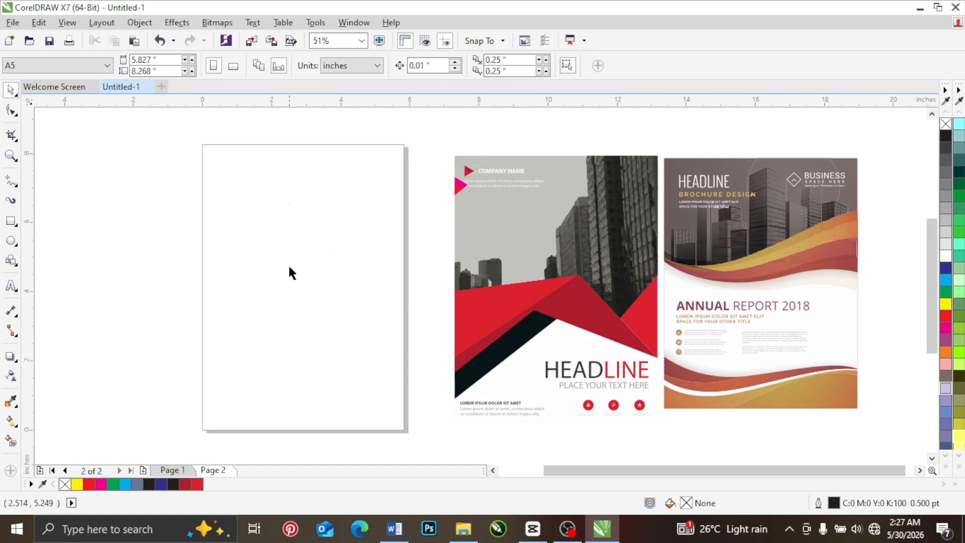
{"action": "double_click", "coordinate": [11, 221]}
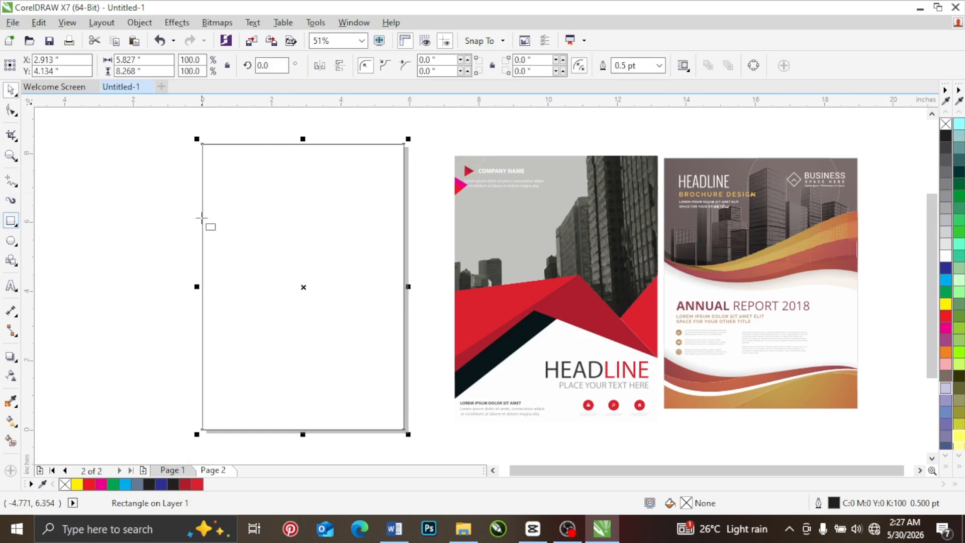
{"action": "left_click_drag", "start_coordinate": [201, 226], "coordinate": [403, 302]}
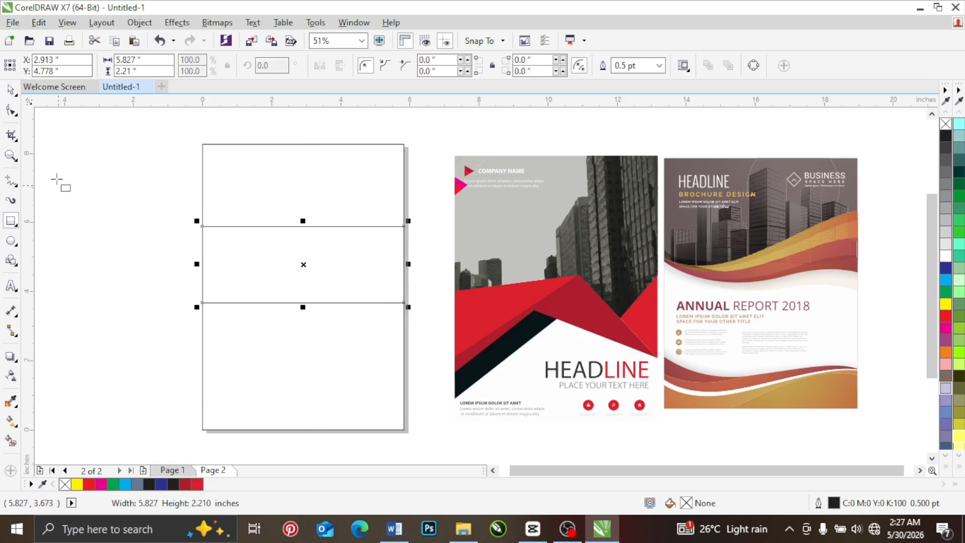
{"action": "left_click", "coordinate": [11, 90]}
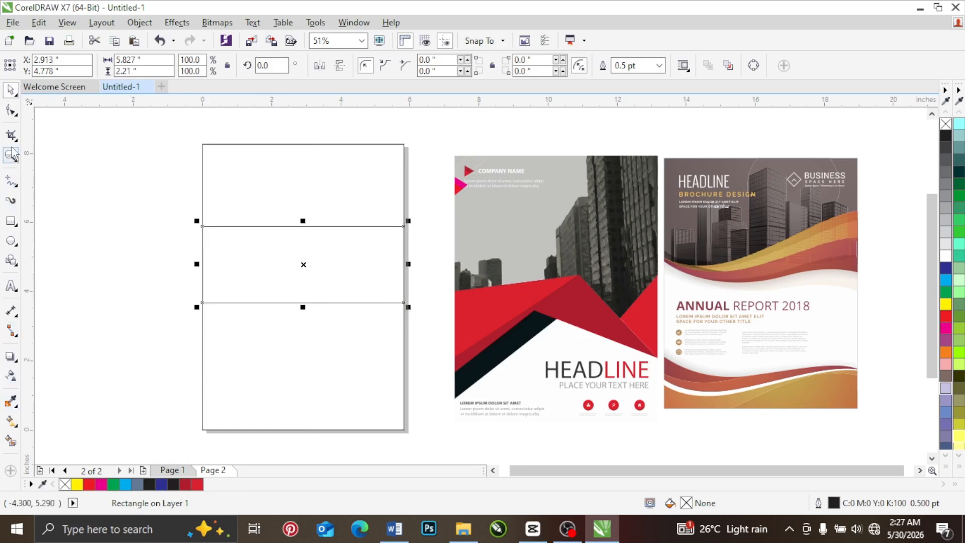
Step: Convert the middle rectangle to curves and taper it toward the page's left edge by lowering its upper-left node and raising its lower-left one
{"action": "right_click", "coordinate": [233, 258]}
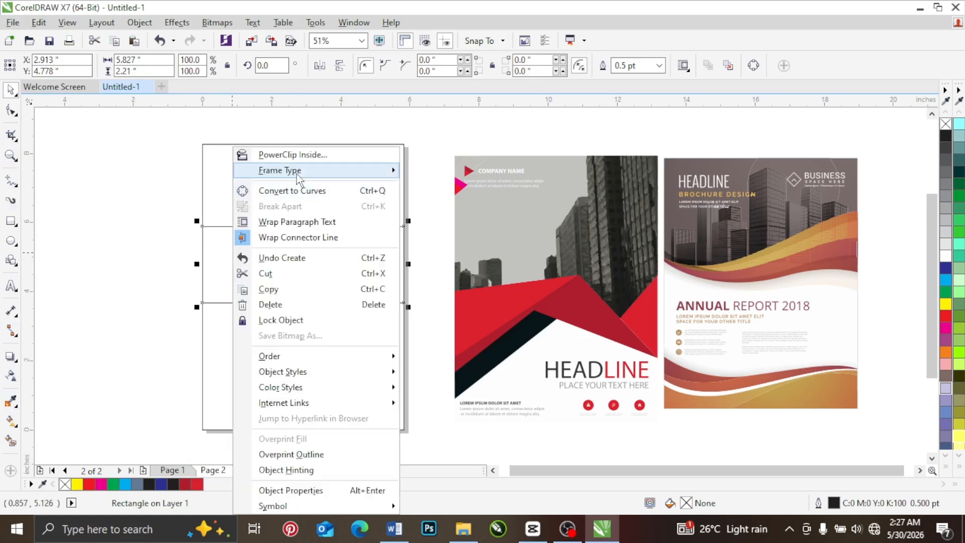
{"action": "left_click", "coordinate": [301, 191]}
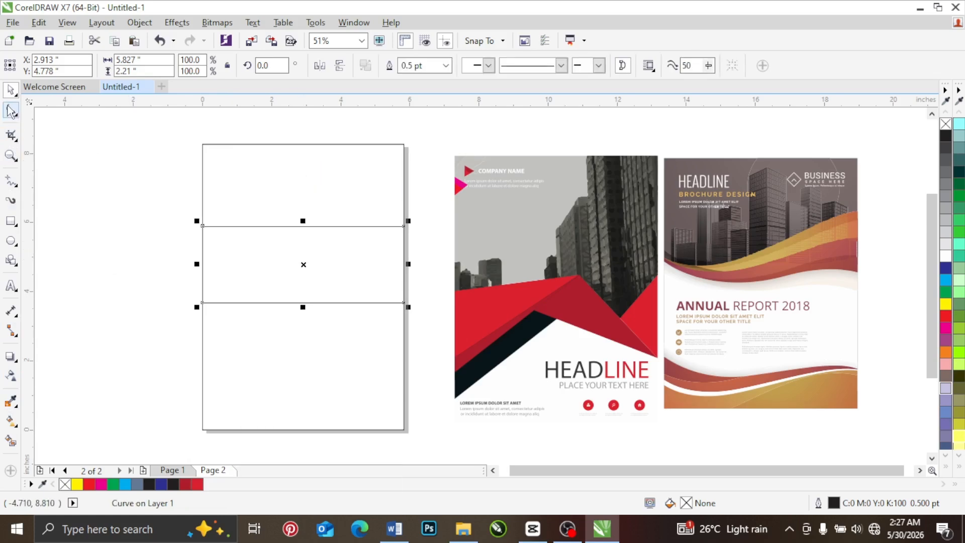
{"action": "left_click", "coordinate": [9, 110]}
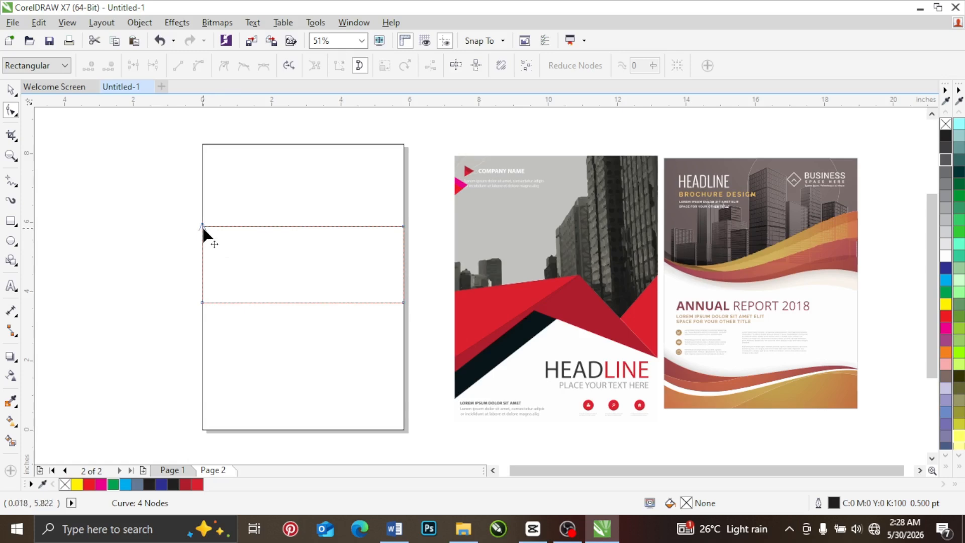
{"action": "left_click_drag", "start_coordinate": [202, 226], "coordinate": [204, 254]}
{"action": "left_click_drag", "start_coordinate": [202, 303], "coordinate": [202, 267]}
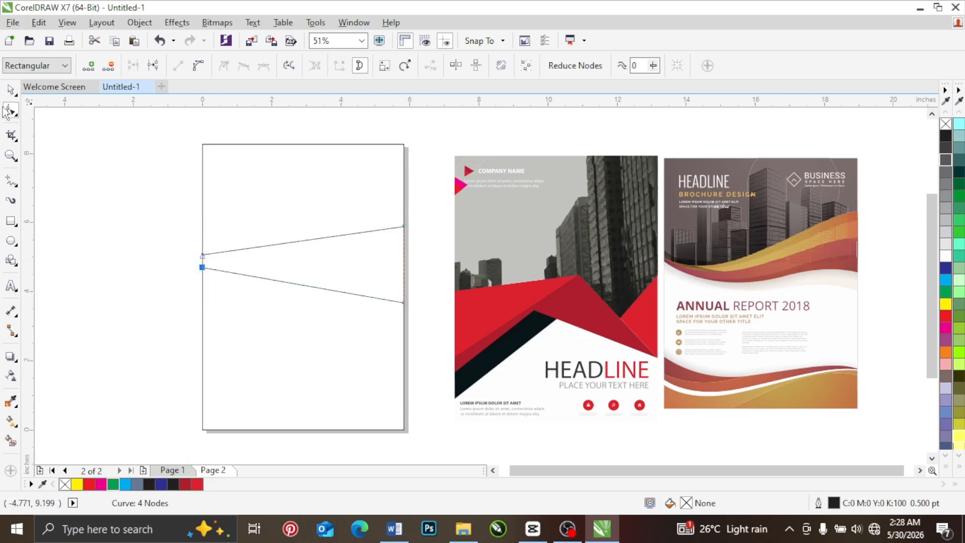
Step: Convert the band's upper edge to a curve and bend it into an S-wave dipping near the left and cresting near the right
{"action": "right_click", "coordinate": [308, 240]}
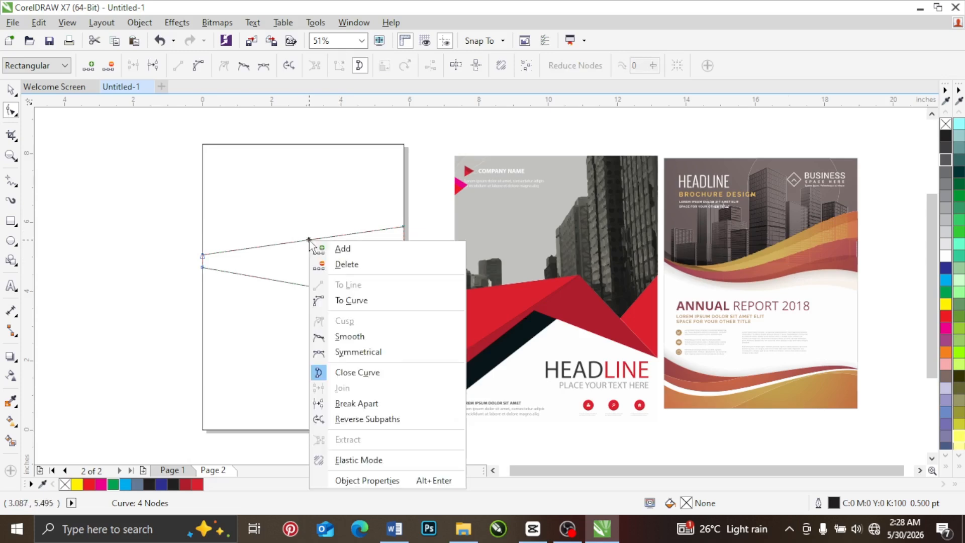
{"action": "left_click", "coordinate": [350, 301]}
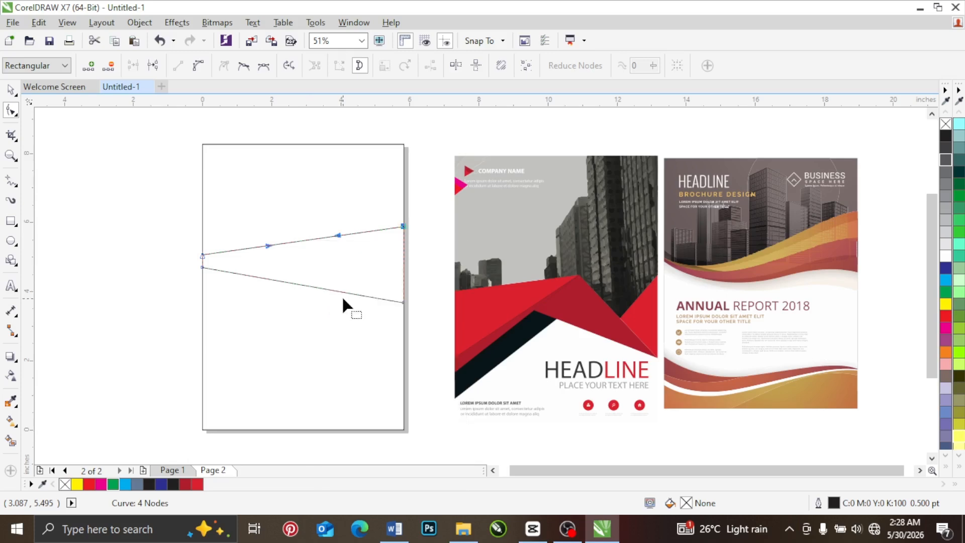
{"action": "left_click_drag", "start_coordinate": [338, 235], "coordinate": [358, 201]}
{"action": "left_click_drag", "start_coordinate": [268, 245], "coordinate": [275, 281]}
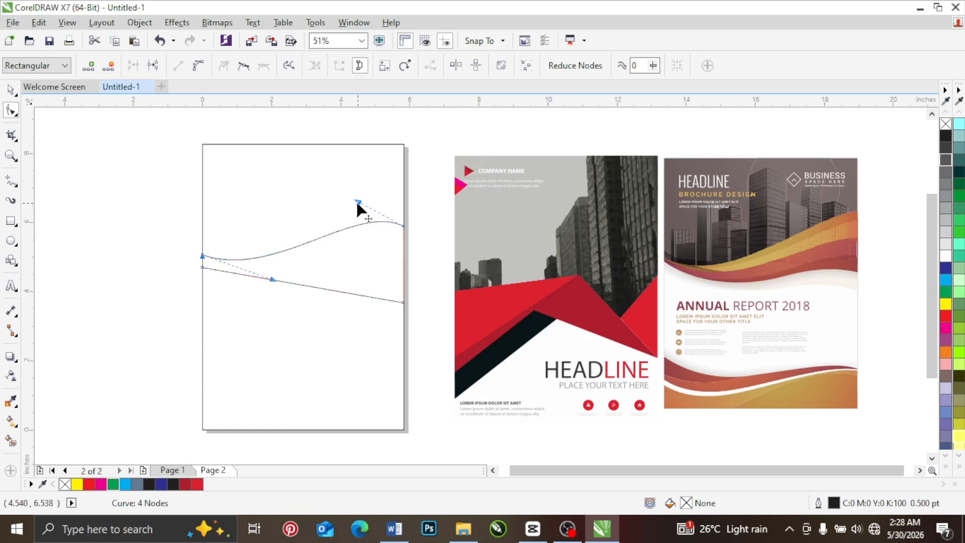
{"action": "left_click_drag", "start_coordinate": [359, 201], "coordinate": [308, 200]}
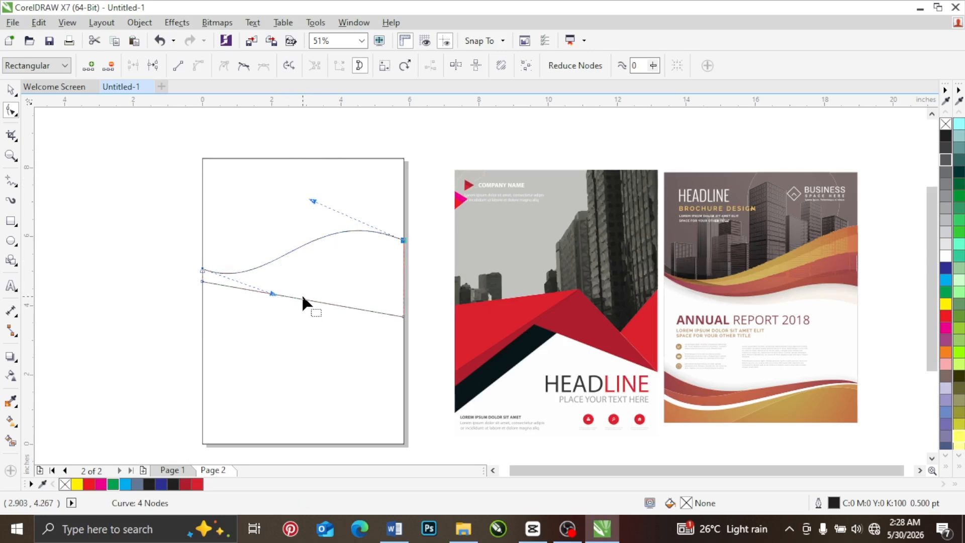
Step: Convert the band's lower edge to a curve and bend it into a wave, raising its right part and lowering its left part
{"action": "right_click", "coordinate": [301, 300]}
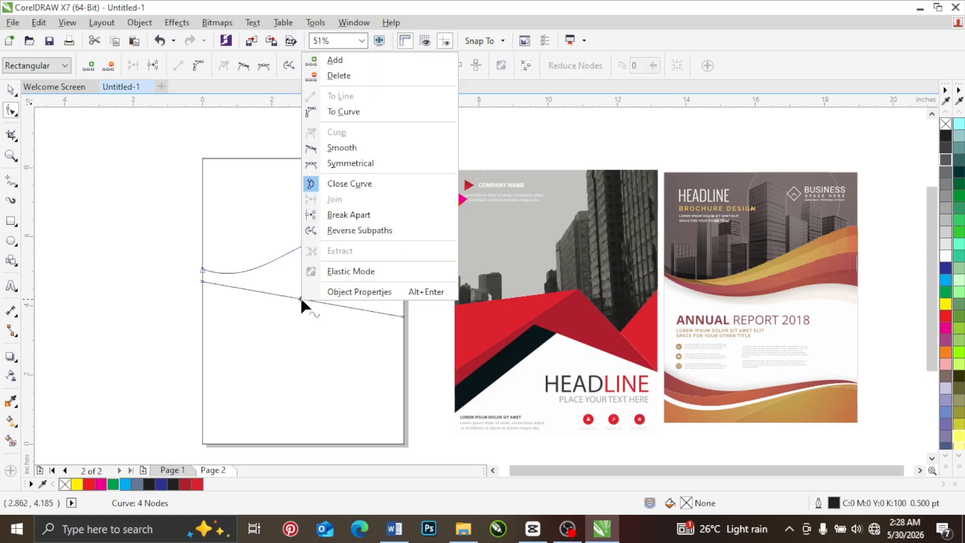
{"action": "left_click", "coordinate": [369, 112]}
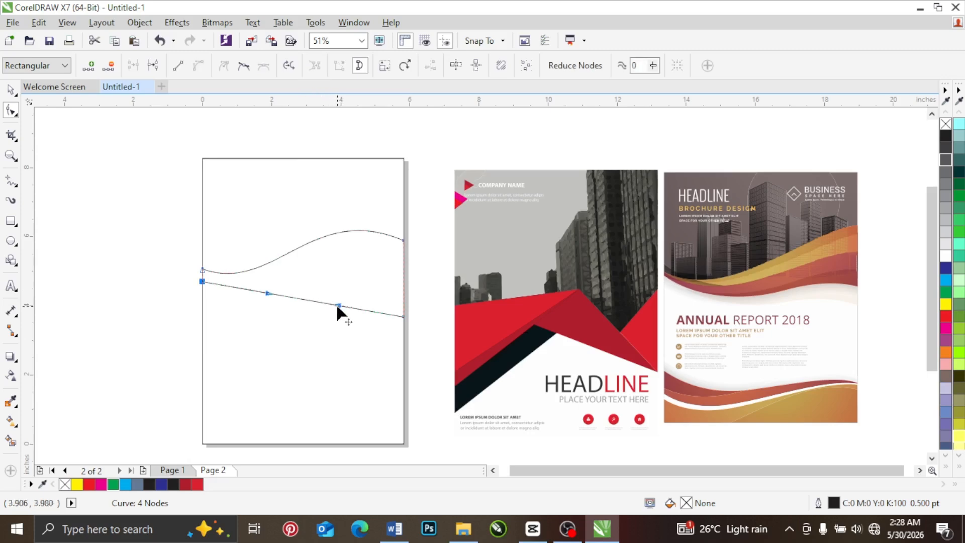
{"action": "left_click_drag", "start_coordinate": [336, 304], "coordinate": [371, 255]}
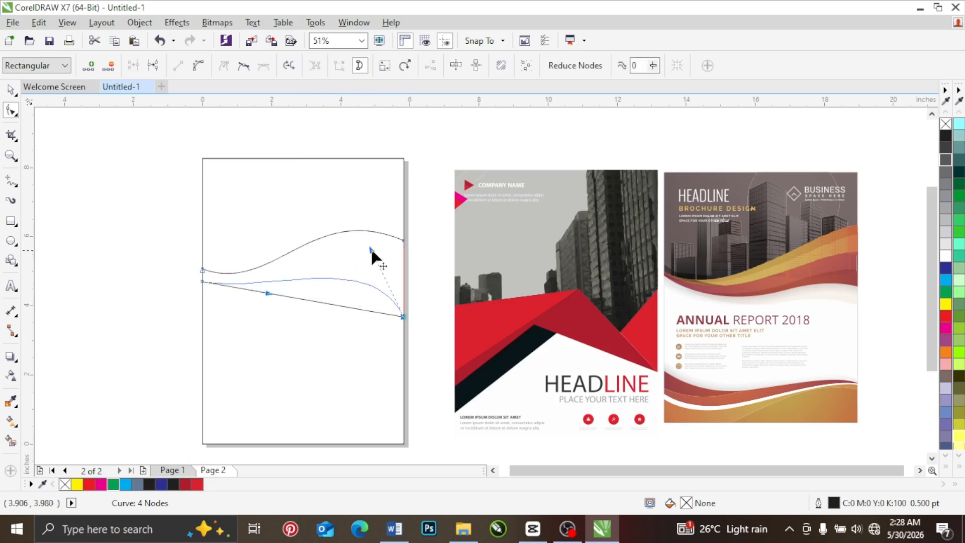
{"action": "left_click", "coordinate": [265, 294]}
{"action": "left_click", "coordinate": [202, 281]}
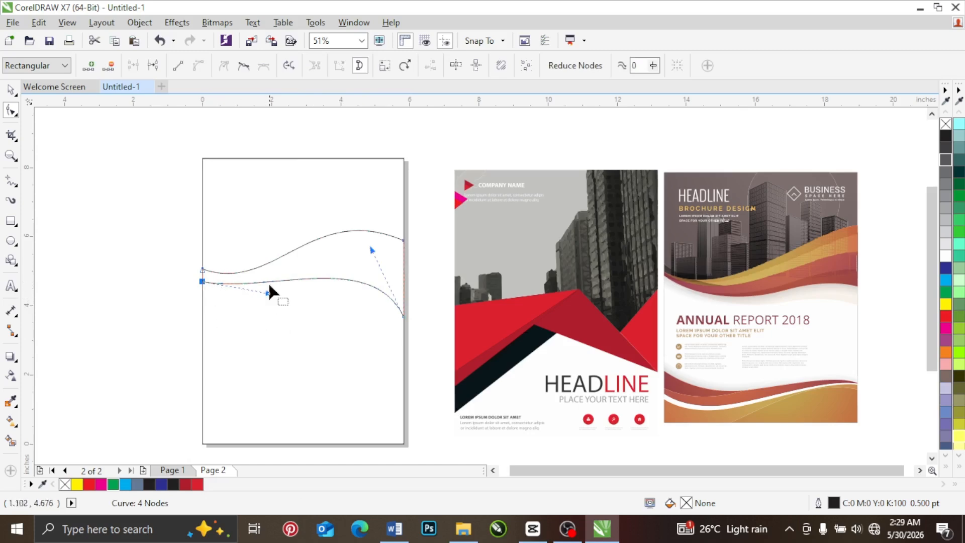
{"action": "left_click", "coordinate": [370, 291]}
{"action": "left_click", "coordinate": [364, 271]}
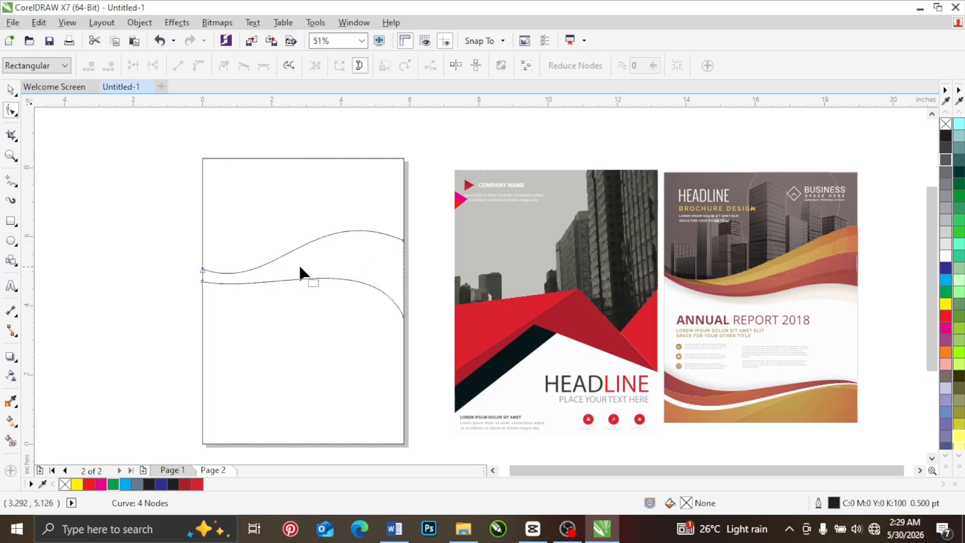
{"action": "left_click", "coordinate": [404, 317]}
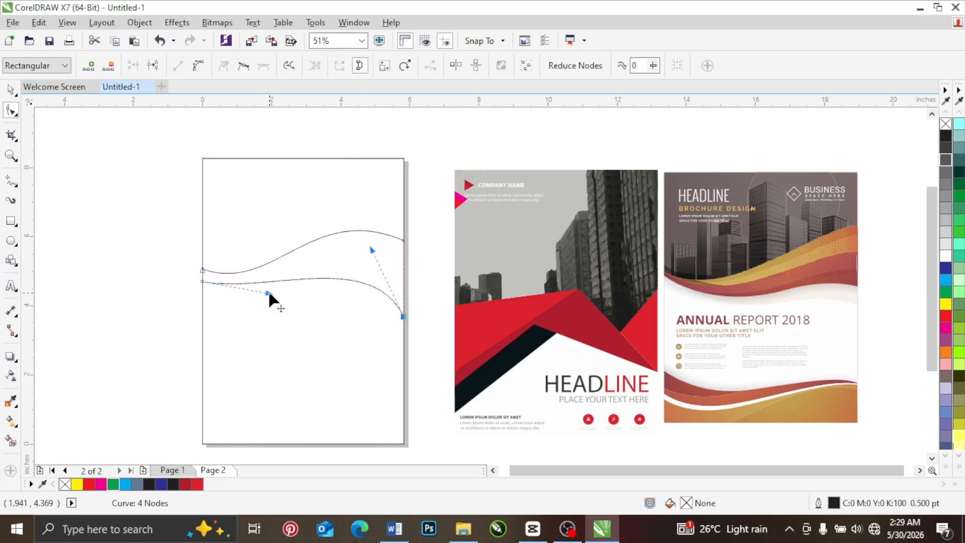
{"action": "left_click_drag", "start_coordinate": [268, 293], "coordinate": [251, 333]}
Step: Try shaping the lower edge into a deeper wave with an added middle node, and delete that node
{"action": "left_click", "coordinate": [302, 295]}
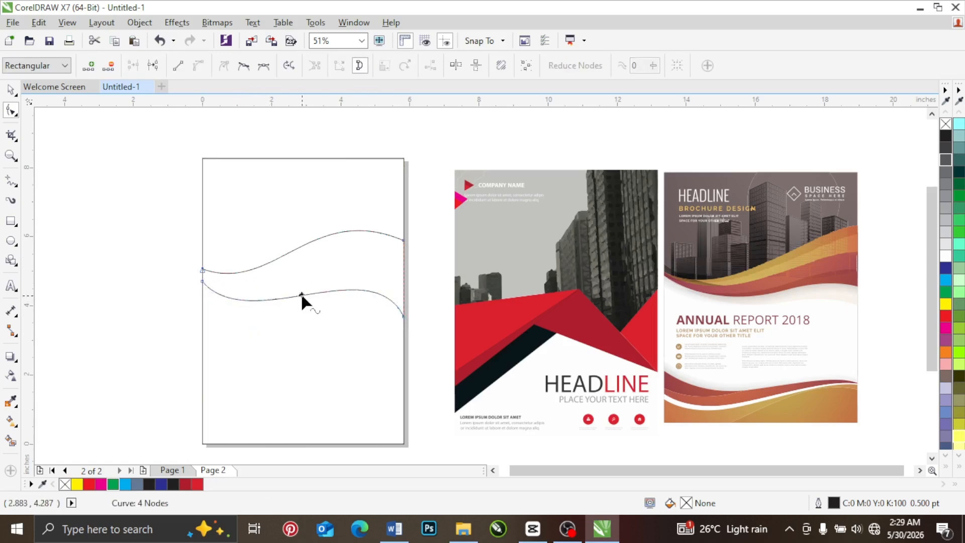
{"action": "double_click", "coordinate": [302, 295]}
{"action": "left_click_drag", "start_coordinate": [345, 291], "coordinate": [349, 262]}
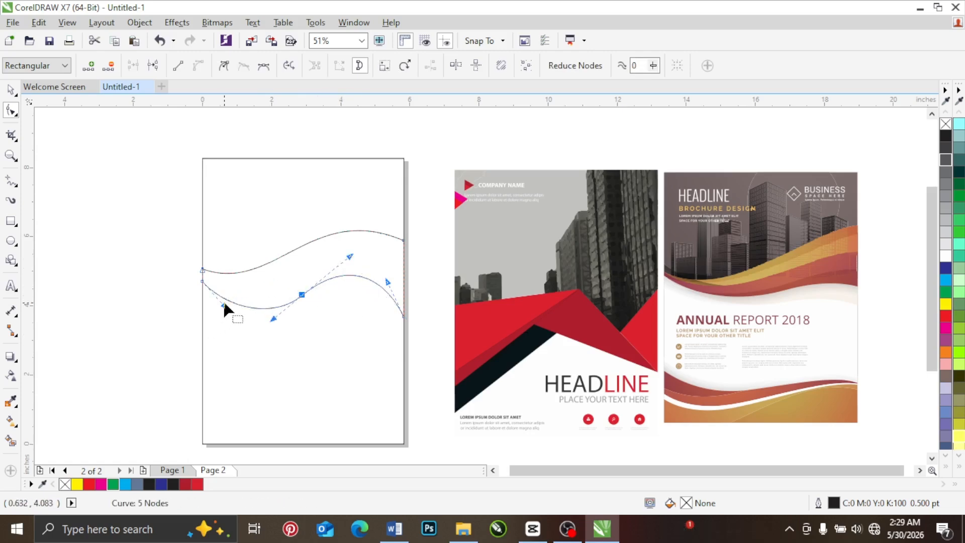
{"action": "left_click_drag", "start_coordinate": [224, 305], "coordinate": [245, 276]}
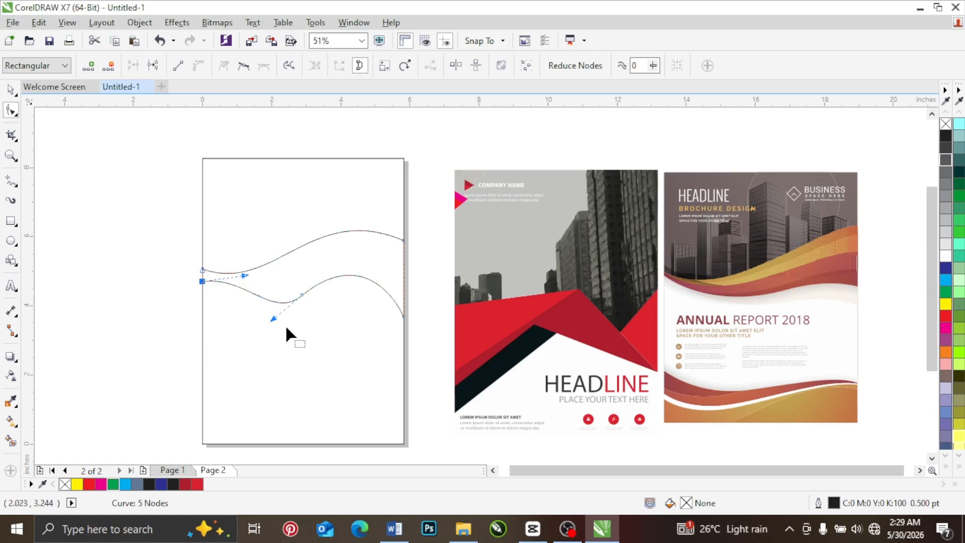
{"action": "left_click", "coordinate": [301, 294]}
{"action": "key", "text": "Delete"}
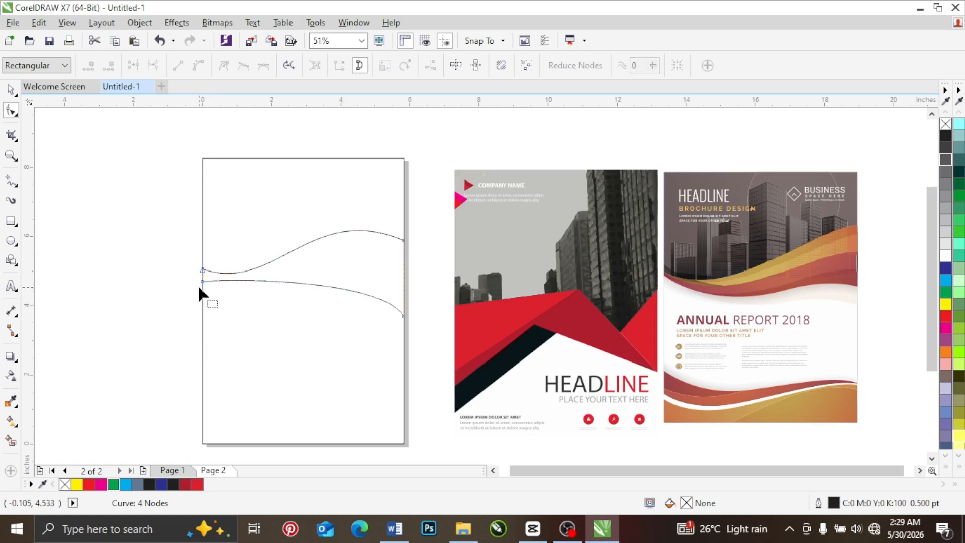
Step: Reshape the band's lower edge into a smooth wave that sags on the left and rises before the right edge
{"action": "left_click", "coordinate": [234, 280]}
{"action": "left_click_drag", "start_coordinate": [228, 282], "coordinate": [304, 332]}
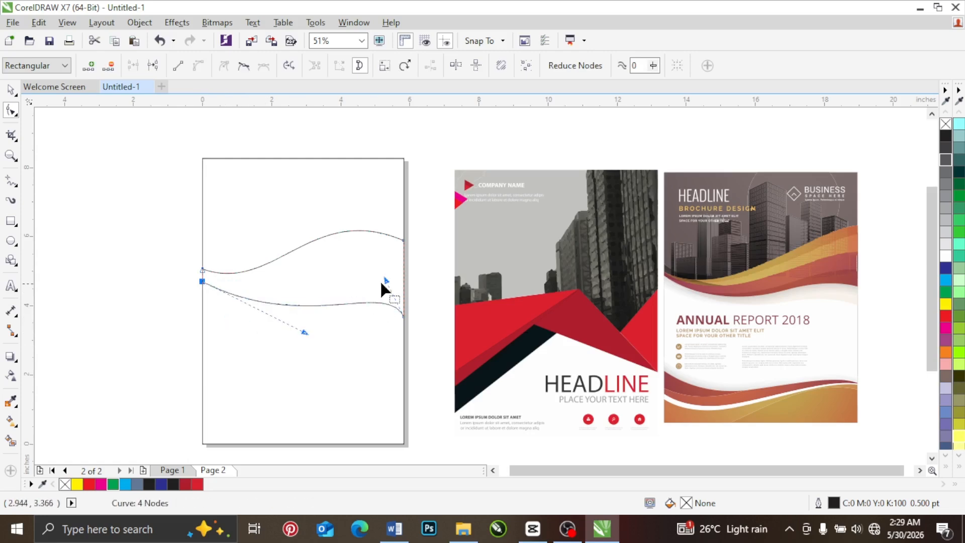
{"action": "left_click_drag", "start_coordinate": [384, 282], "coordinate": [352, 253]}
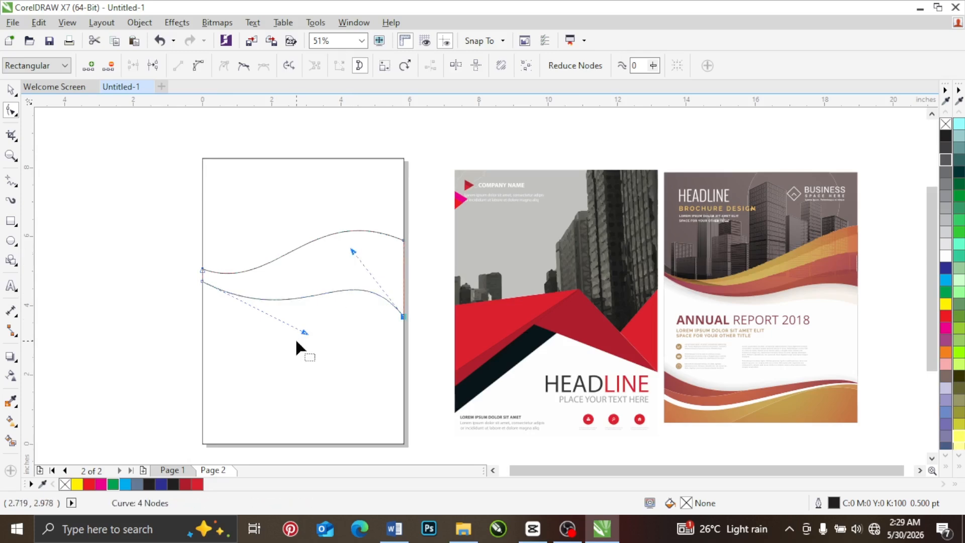
Step: Raise the band's lower-left node along the page edge to bring it closer to the upper-left node
{"action": "scroll", "coordinate": [205, 271], "scroll_direction": "up", "scroll_amount": 3}
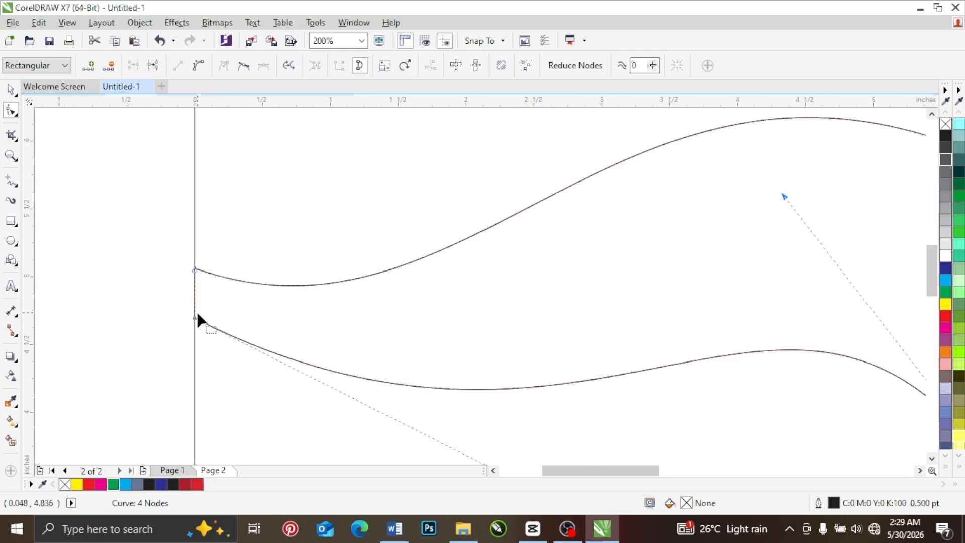
{"action": "left_click_drag", "start_coordinate": [195, 320], "coordinate": [196, 291]}
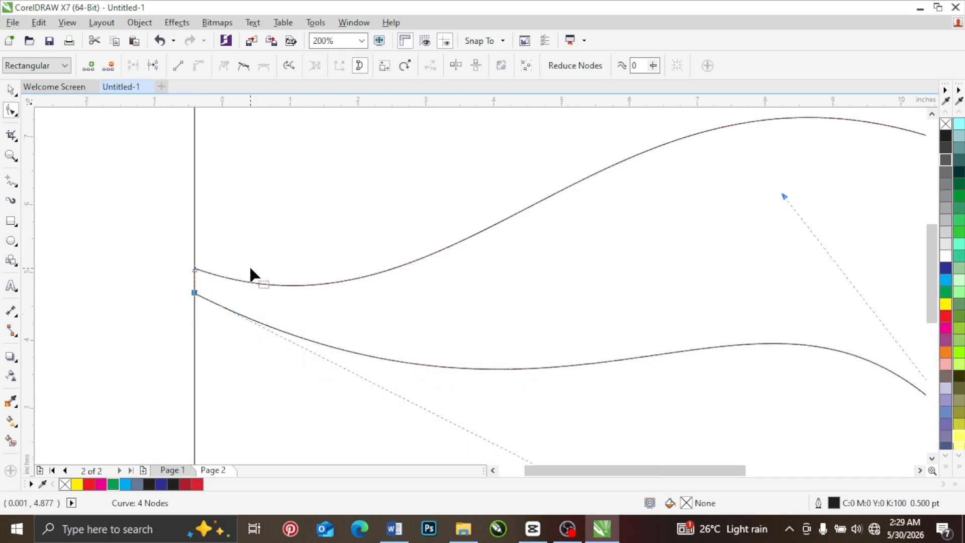
{"action": "scroll", "coordinate": [249, 265], "scroll_direction": "down", "scroll_amount": 3}
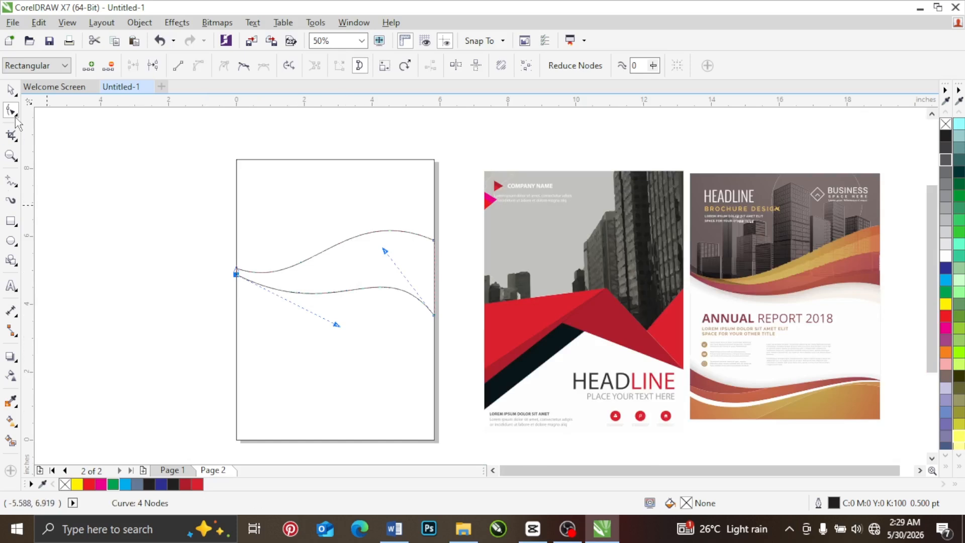
{"action": "left_click", "coordinate": [11, 90]}
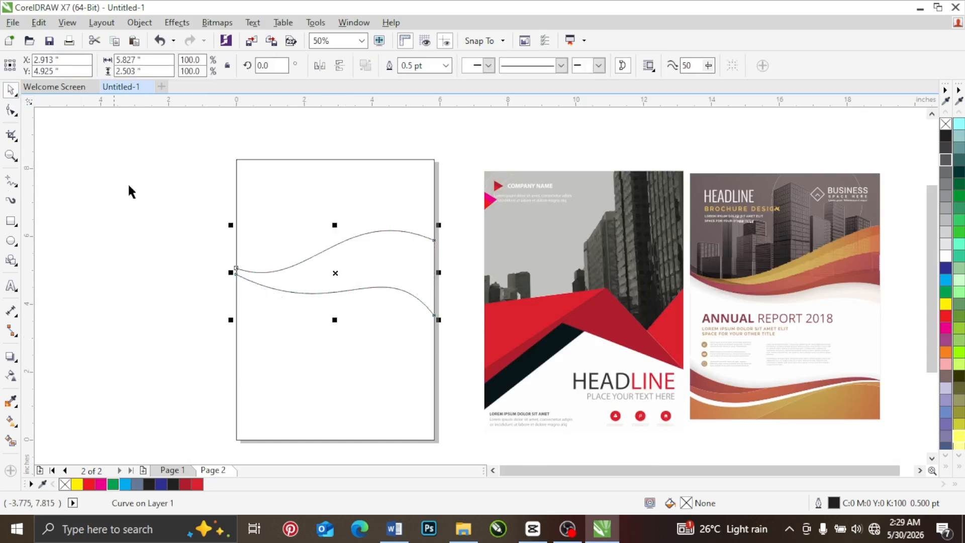
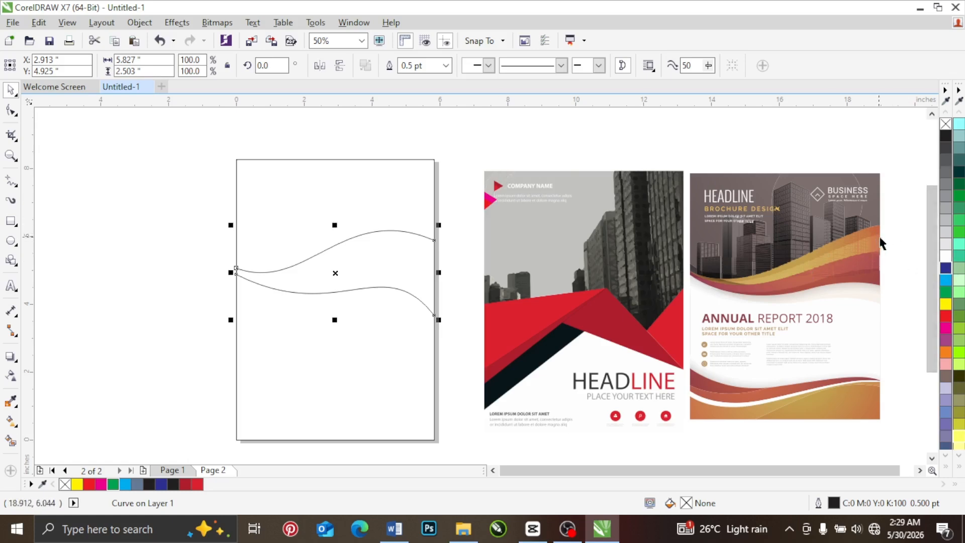
Step: Create a copy of the wavy band compressed downward from its upper edge to about 2.02 in high
{"action": "scroll", "coordinate": [880, 243], "scroll_direction": "up", "scroll_amount": 3}
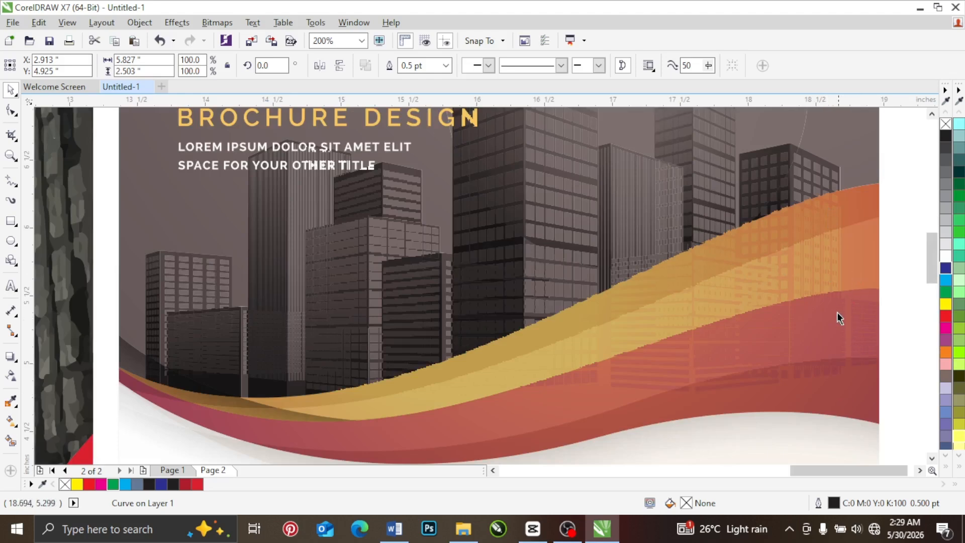
{"action": "scroll", "coordinate": [825, 278], "scroll_direction": "down", "scroll_amount": 2}
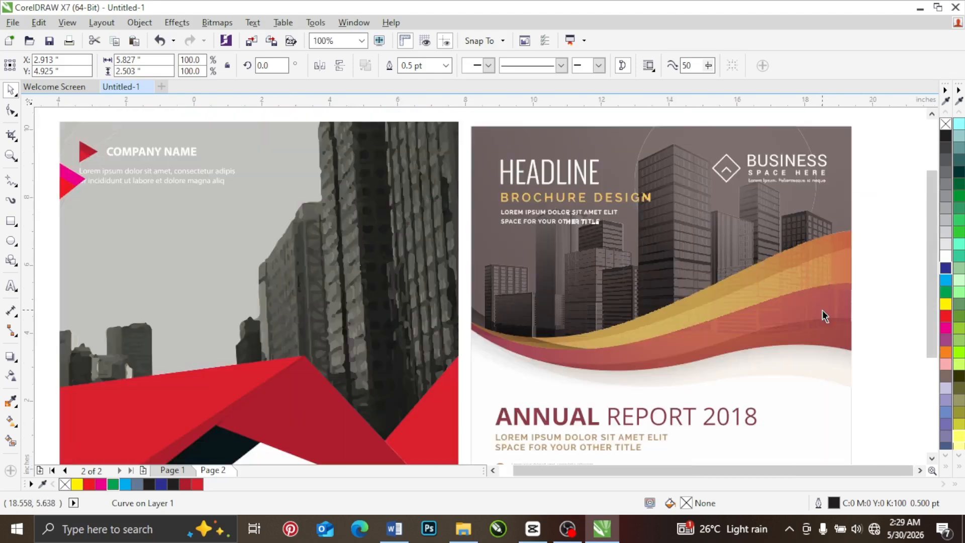
{"action": "scroll", "coordinate": [819, 328], "scroll_direction": "down", "scroll_amount": 1}
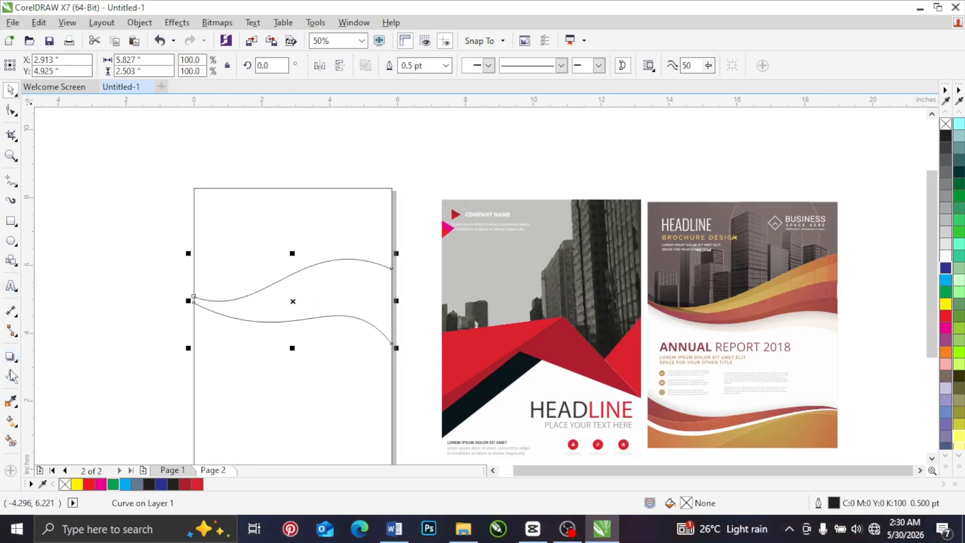
{"action": "scroll", "coordinate": [311, 280], "scroll_direction": "up", "scroll_amount": 1}
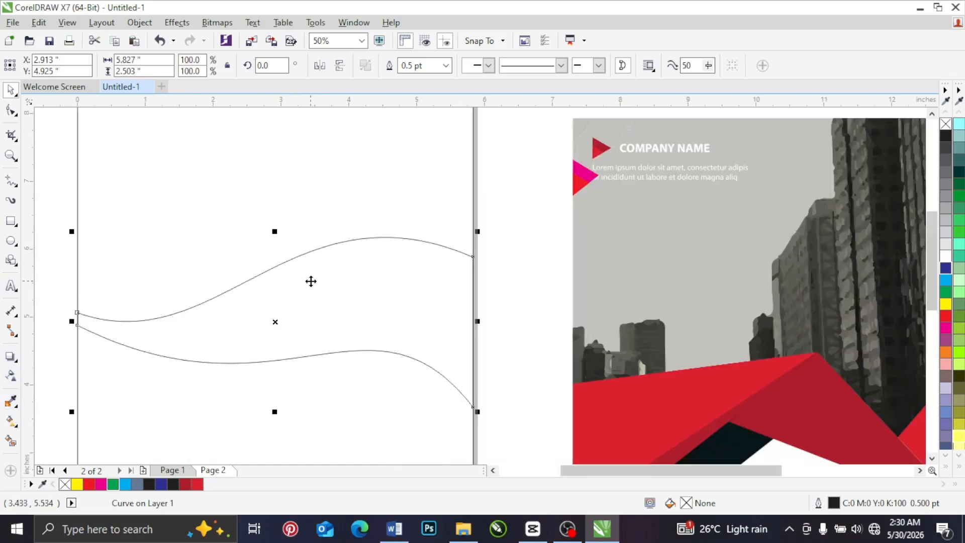
{"action": "left_click_drag", "start_coordinate": [274, 231], "coordinate": [271, 265]}
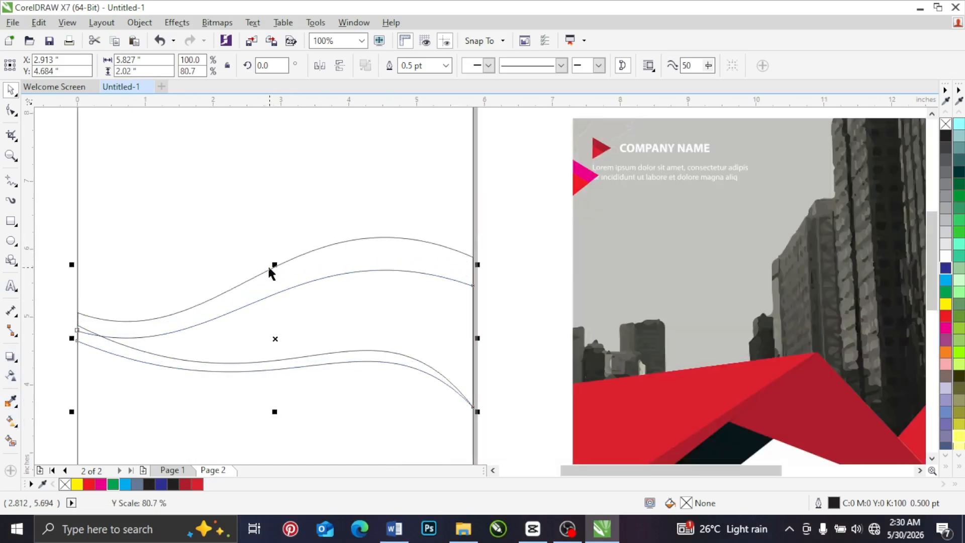
Step: Skew the band copy vertically so its left end rises to nest against the original band's left end
{"action": "left_click", "coordinate": [11, 112]}
{"action": "key", "text": "space"}
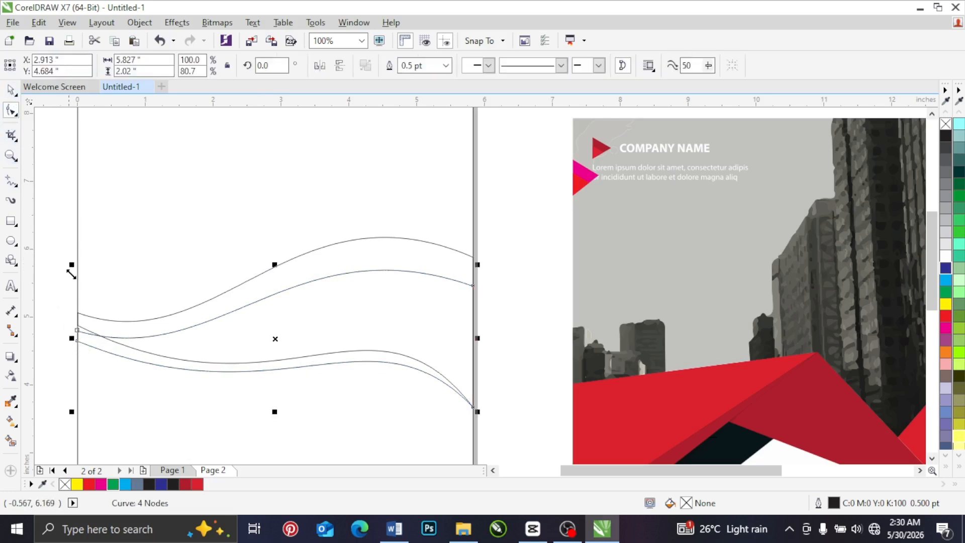
{"action": "scroll", "coordinate": [71, 335], "scroll_direction": "up", "scroll_amount": 2}
{"action": "left_click", "coordinate": [86, 338]}
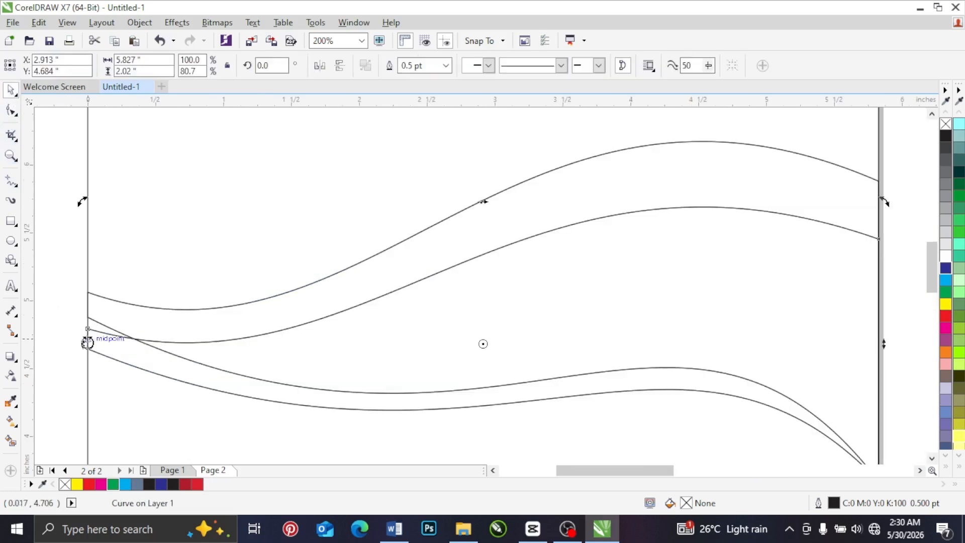
{"action": "left_click_drag", "start_coordinate": [86, 338], "coordinate": [83, 309]}
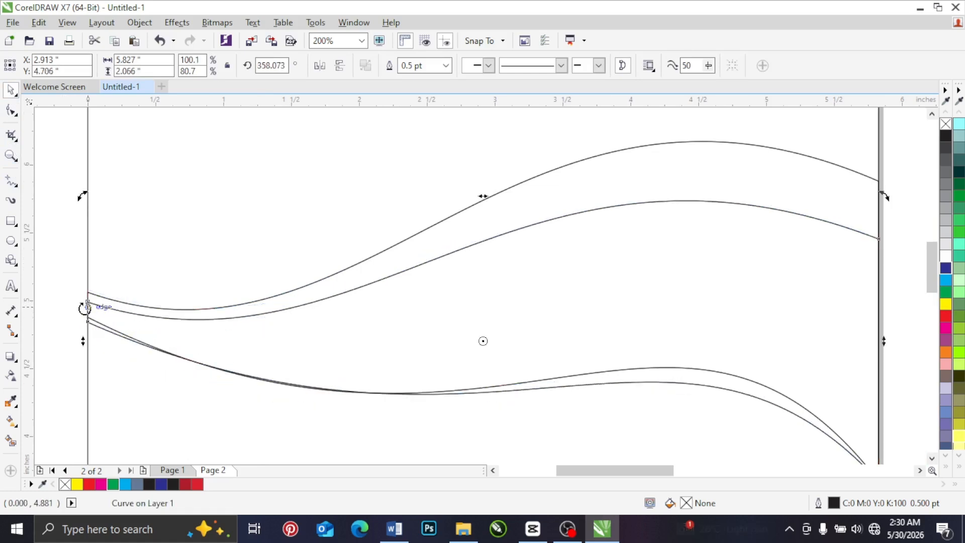
Step: Fill the original outer band with solid green
{"action": "scroll", "coordinate": [84, 301], "scroll_direction": "down", "scroll_amount": 2}
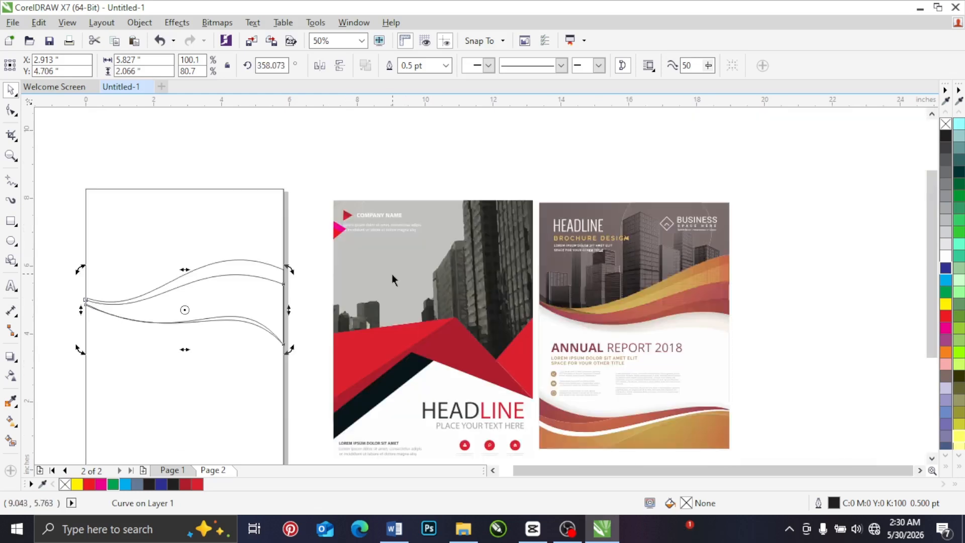
{"action": "left_click", "coordinate": [11, 110]}
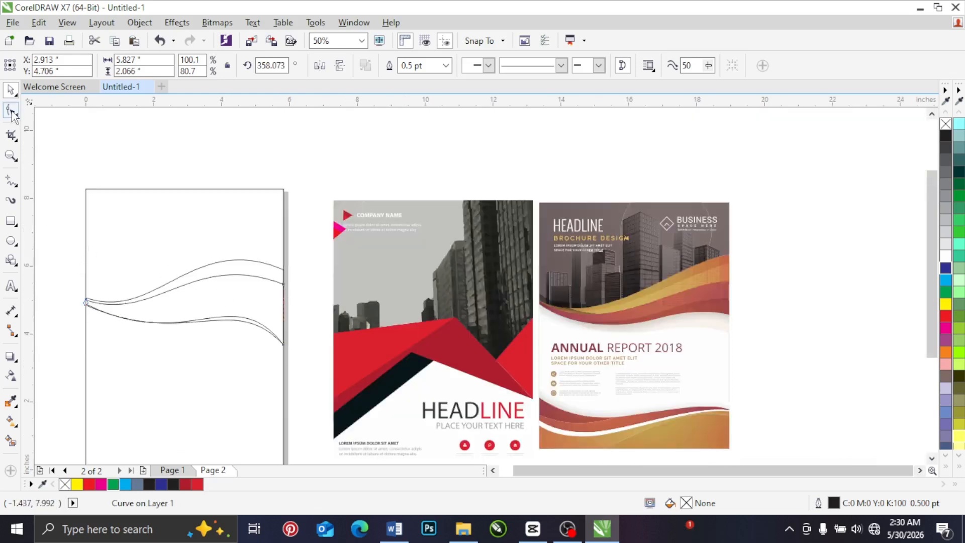
{"action": "left_click", "coordinate": [945, 293]}
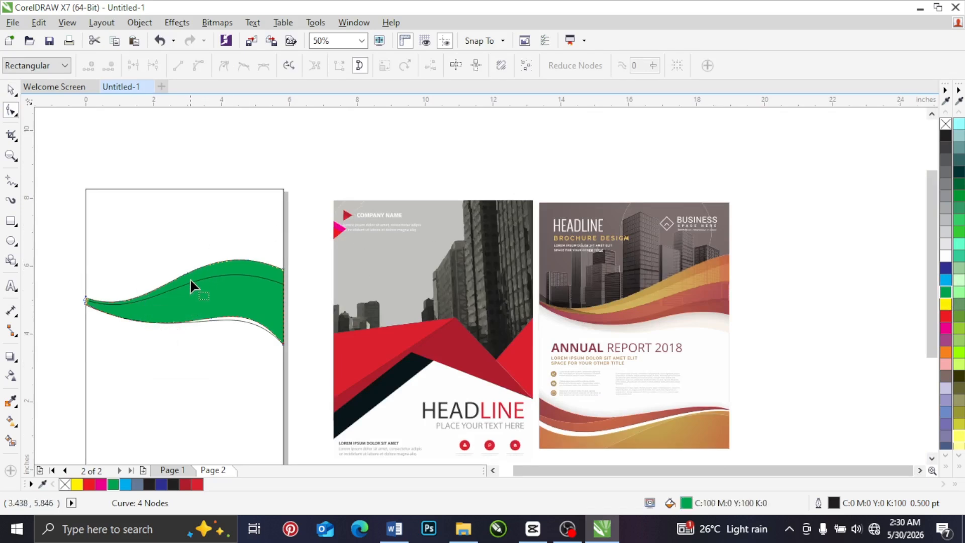
Step: Raise the inner band's lower-right node along the page edge so it sits above the green band's lower corner
{"action": "scroll", "coordinate": [189, 279], "scroll_direction": "up", "scroll_amount": 2}
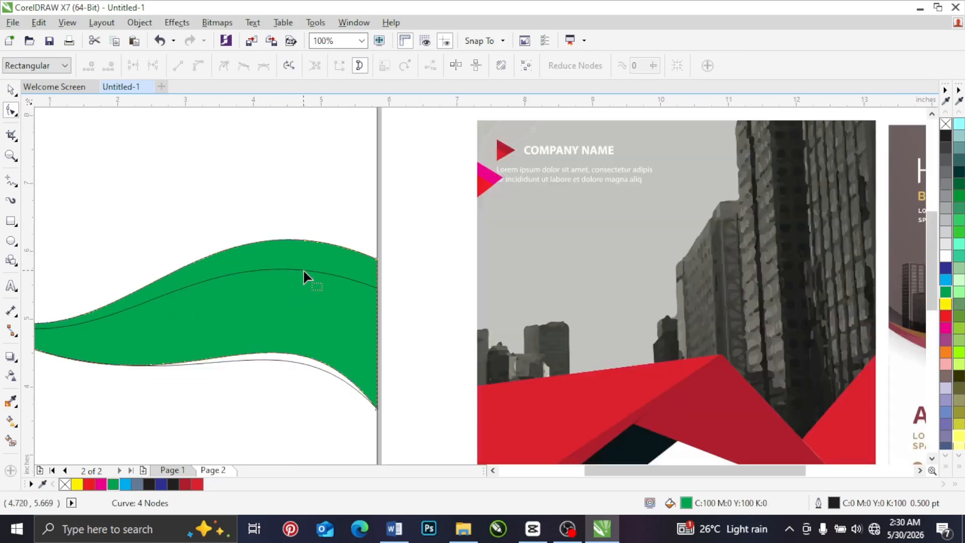
{"action": "left_click", "coordinate": [377, 289]}
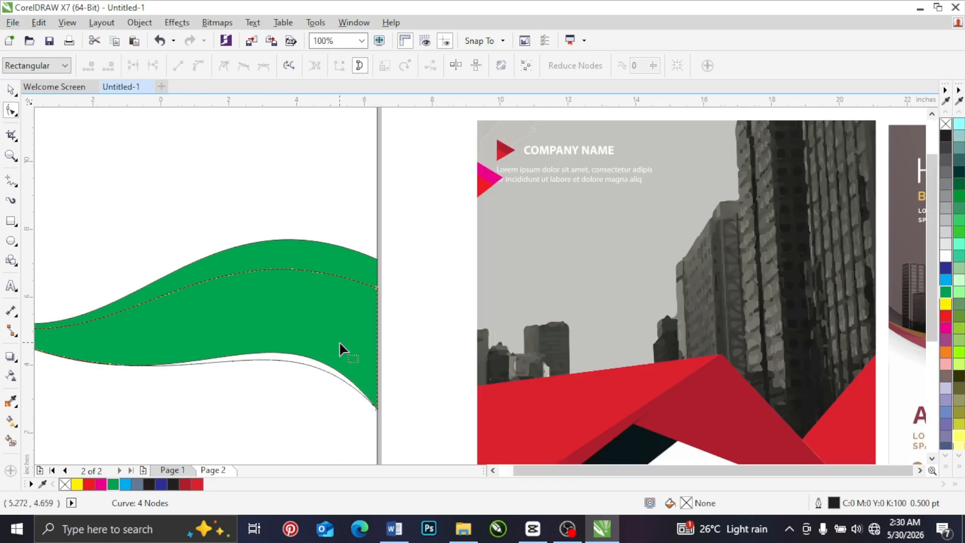
{"action": "scroll", "coordinate": [338, 341], "scroll_direction": "down", "scroll_amount": 4}
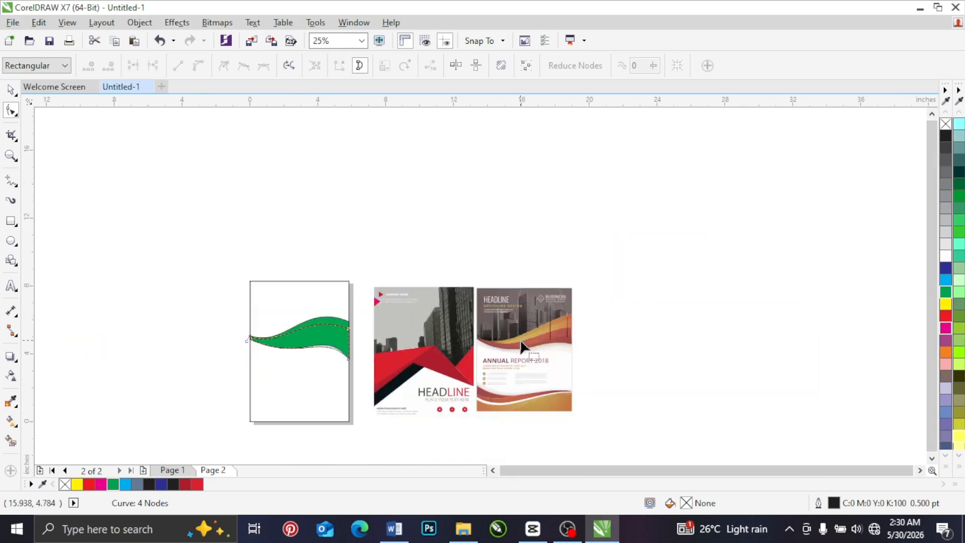
{"action": "scroll", "coordinate": [627, 300], "scroll_direction": "up", "scroll_amount": 1}
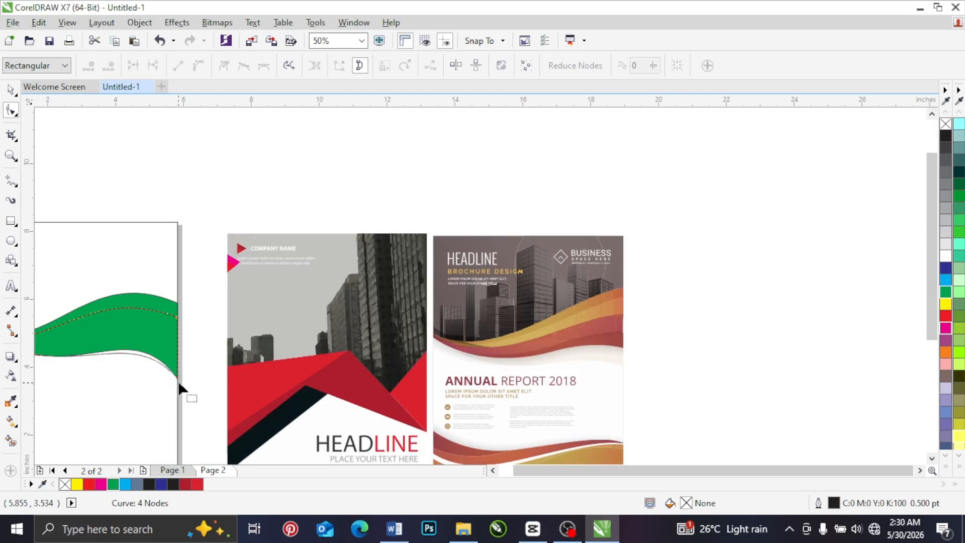
{"action": "left_click_drag", "start_coordinate": [178, 378], "coordinate": [179, 366]}
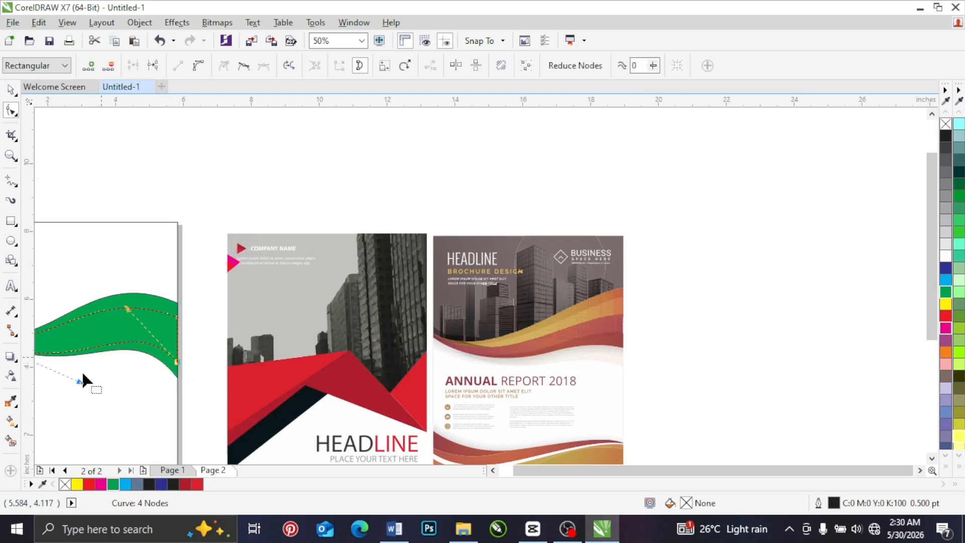
Step: Adjust the curve handles of the inner band's lower edge so its wave follows the green band's lower edge
{"action": "scroll", "coordinate": [109, 369], "scroll_direction": "down", "scroll_amount": 2}
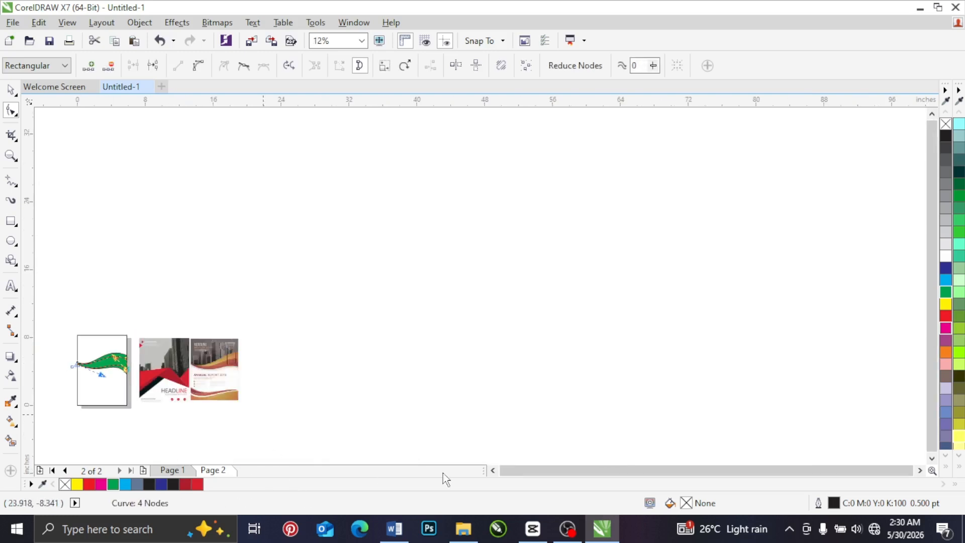
{"action": "left_click", "coordinate": [493, 471]}
{"action": "left_click", "coordinate": [493, 471]}
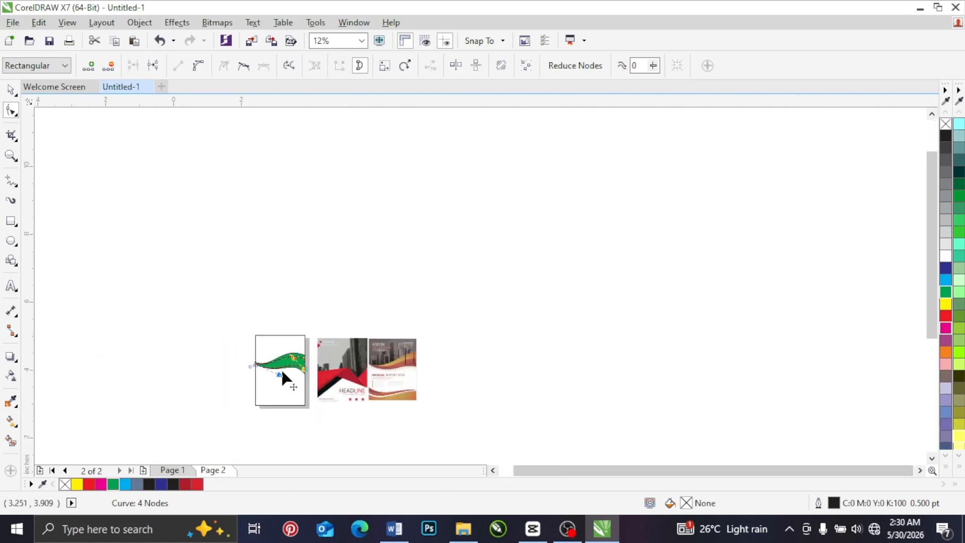
{"action": "scroll", "coordinate": [281, 369], "scroll_direction": "up", "scroll_amount": 5}
{"action": "left_click_drag", "start_coordinate": [262, 396], "coordinate": [321, 384]}
{"action": "left_click_drag", "start_coordinate": [321, 381], "coordinate": [322, 382]}
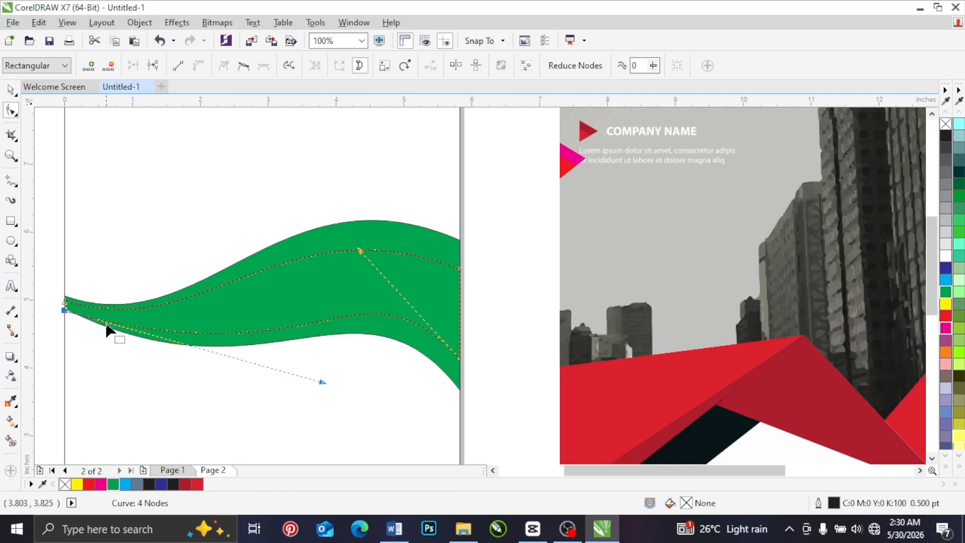
{"action": "mouse_move", "coordinate": [358, 251]}
{"action": "left_mouse_down"}
{"action": "mouse_move", "coordinate": [334, 246]}
{"action": "mouse_move", "coordinate": [365, 250]}
{"action": "left_mouse_up"}
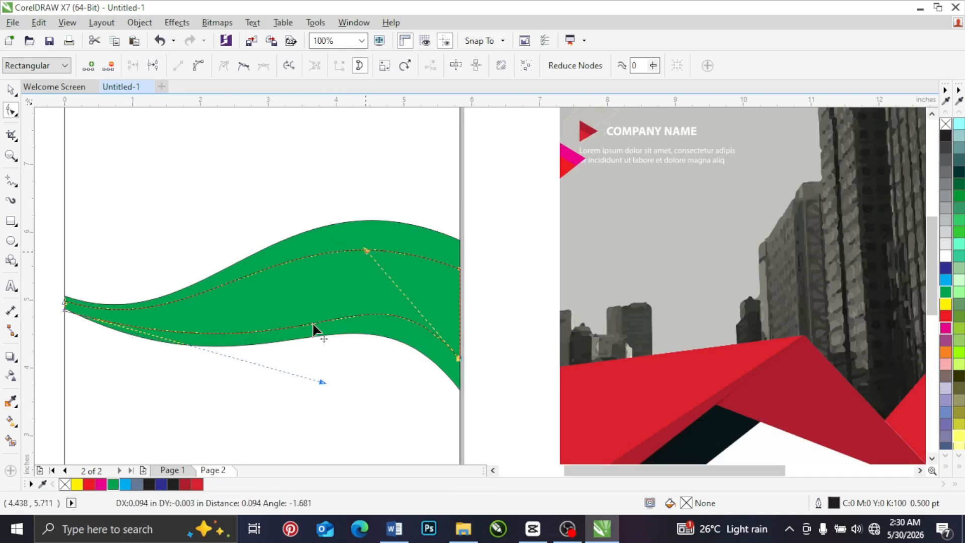
{"action": "left_click_drag", "start_coordinate": [322, 379], "coordinate": [278, 378]}
Step: Reshape the inner band's upper edge with its curve handles and lower its upper-right node slightly along the page edge
{"action": "left_click", "coordinate": [457, 269]}
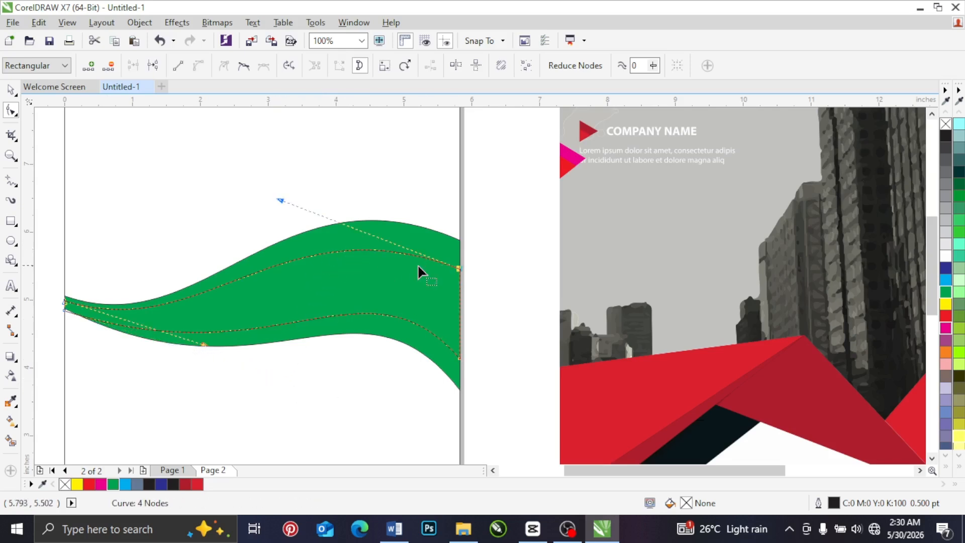
{"action": "left_click", "coordinate": [66, 304]}
{"action": "left_click_drag", "start_coordinate": [203, 345], "coordinate": [202, 354]}
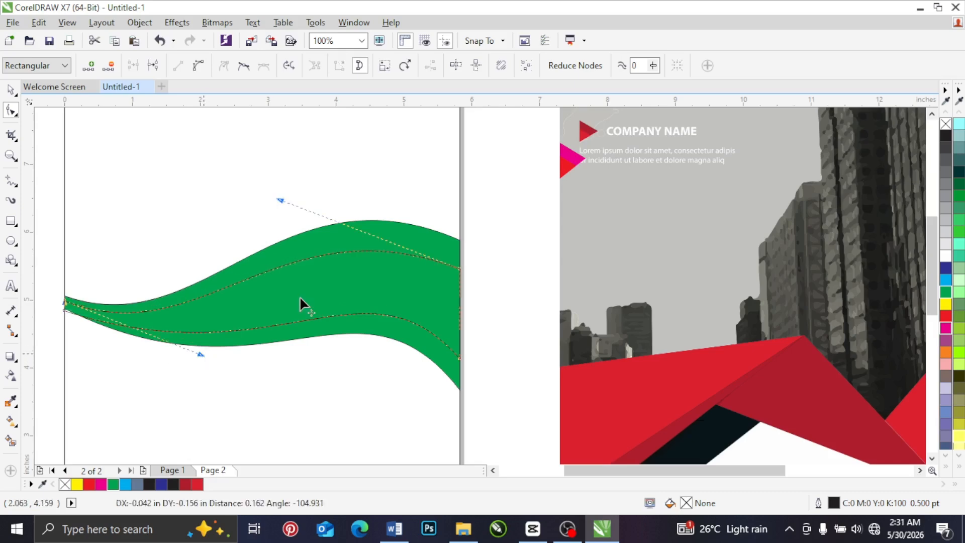
{"action": "scroll", "coordinate": [312, 279], "scroll_direction": "down", "scroll_amount": 2}
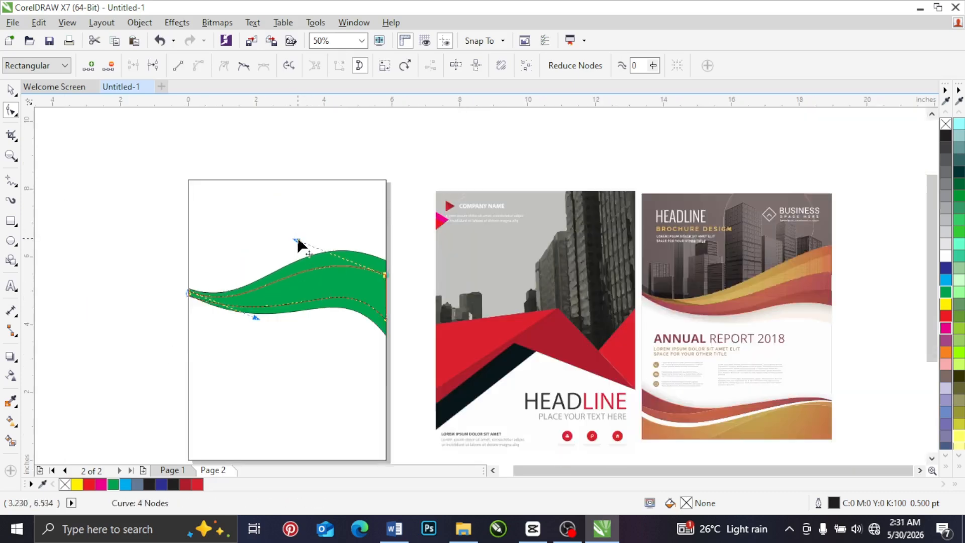
{"action": "left_click_drag", "start_coordinate": [296, 240], "coordinate": [312, 228]}
{"action": "left_click_drag", "start_coordinate": [387, 280], "coordinate": [388, 282]}
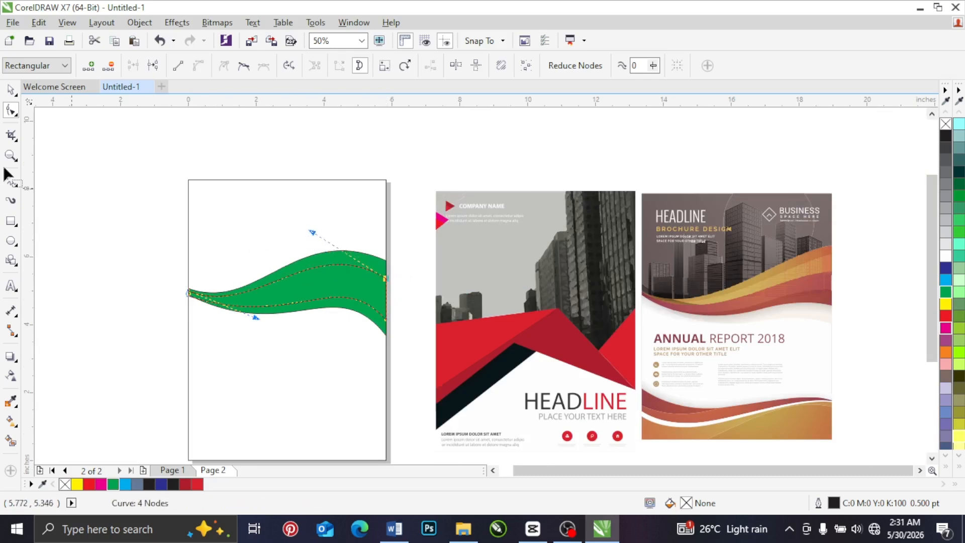
Step: Fill the inner band yellow and create a copy of it compressed from the upper edge to about 1.28 in high
{"action": "left_click", "coordinate": [10, 90]}
{"action": "left_click", "coordinate": [944, 304]}
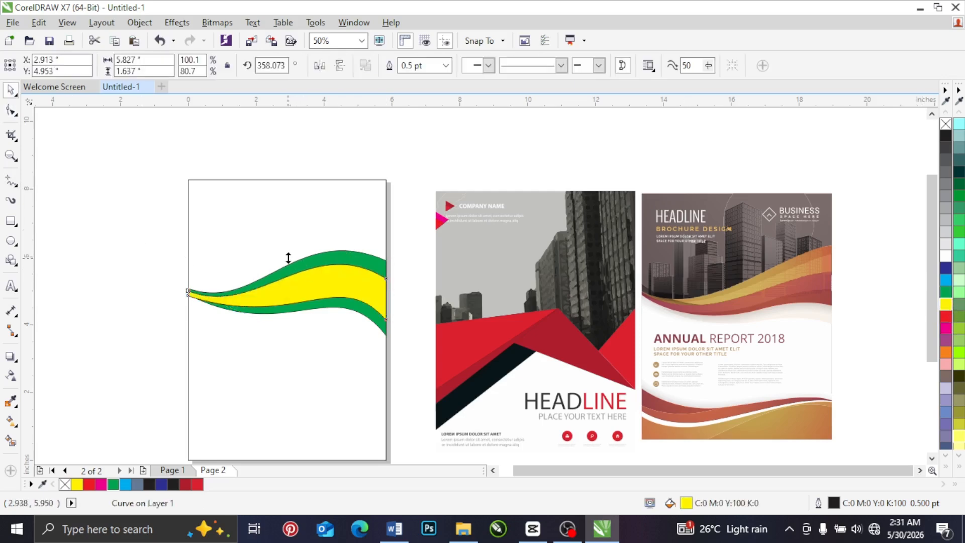
{"action": "left_click_drag", "start_coordinate": [287, 255], "coordinate": [285, 272]}
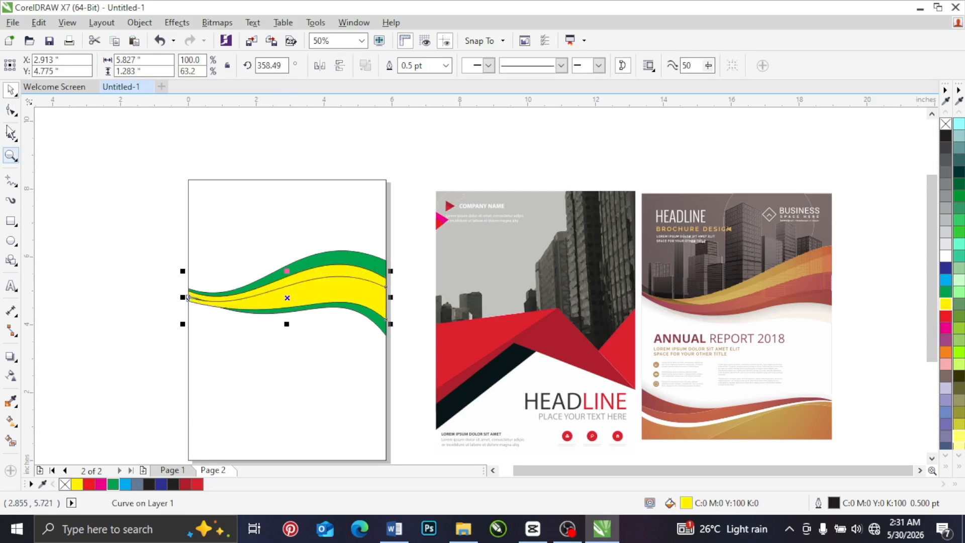
Step: Raise the smallest band's lower-right node and move its two left nodes up into the larger yellow band's left end
{"action": "left_click", "coordinate": [7, 110]}
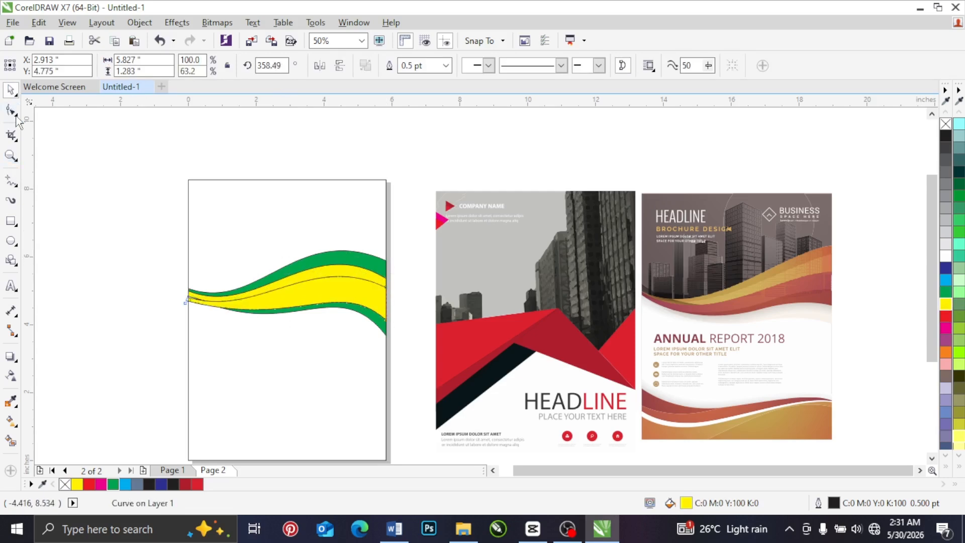
{"action": "left_click", "coordinate": [388, 322]}
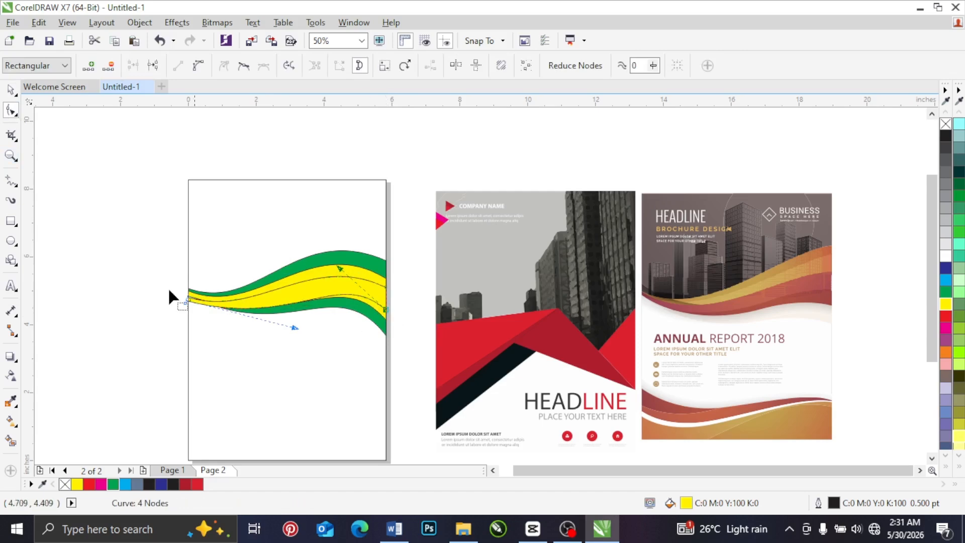
{"action": "scroll", "coordinate": [179, 301], "scroll_direction": "up", "scroll_amount": 4}
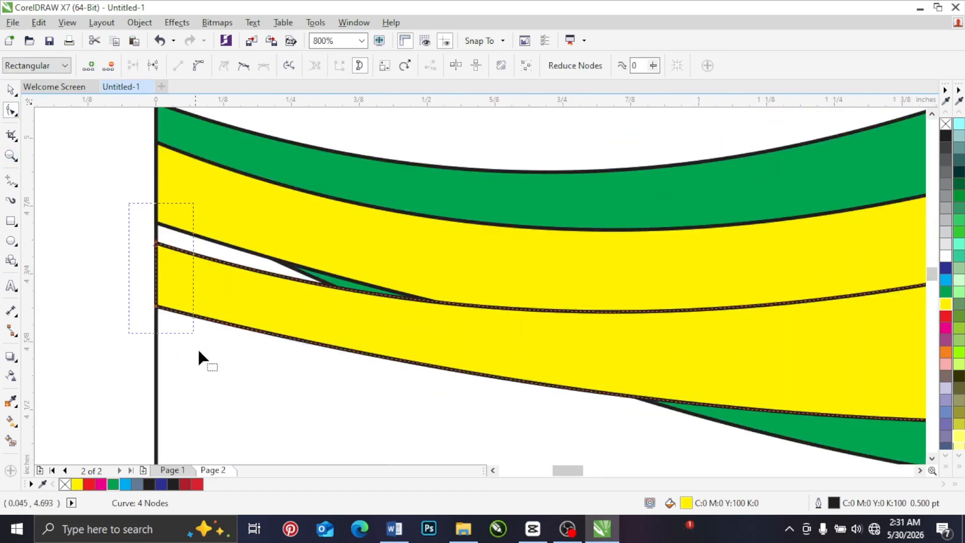
{"action": "left_click_drag", "start_coordinate": [157, 309], "coordinate": [157, 213]}
{"action": "scroll", "coordinate": [180, 256], "scroll_direction": "down", "scroll_amount": 2}
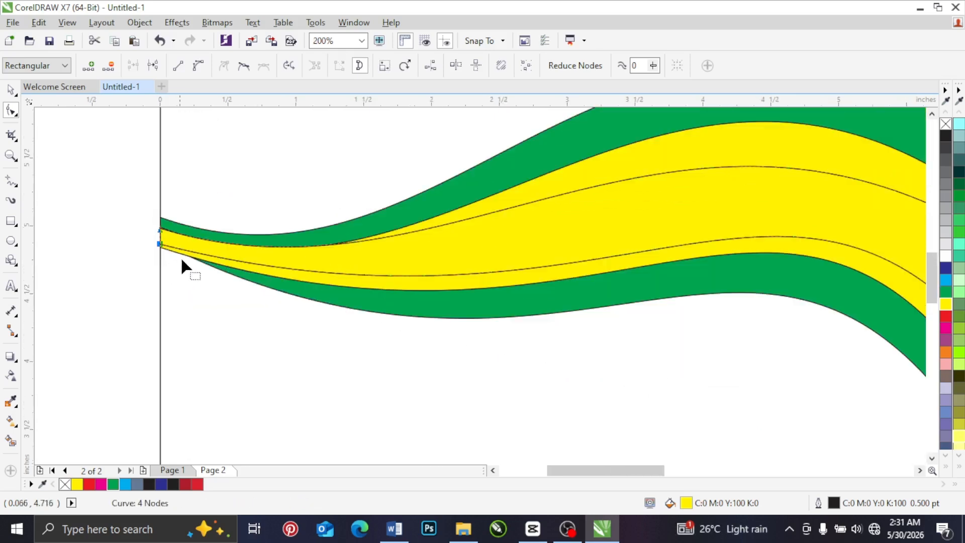
Step: Fine-tune the curve handles of the smallest band's lower and upper edges from its left nodes
{"action": "left_click", "coordinate": [161, 247]}
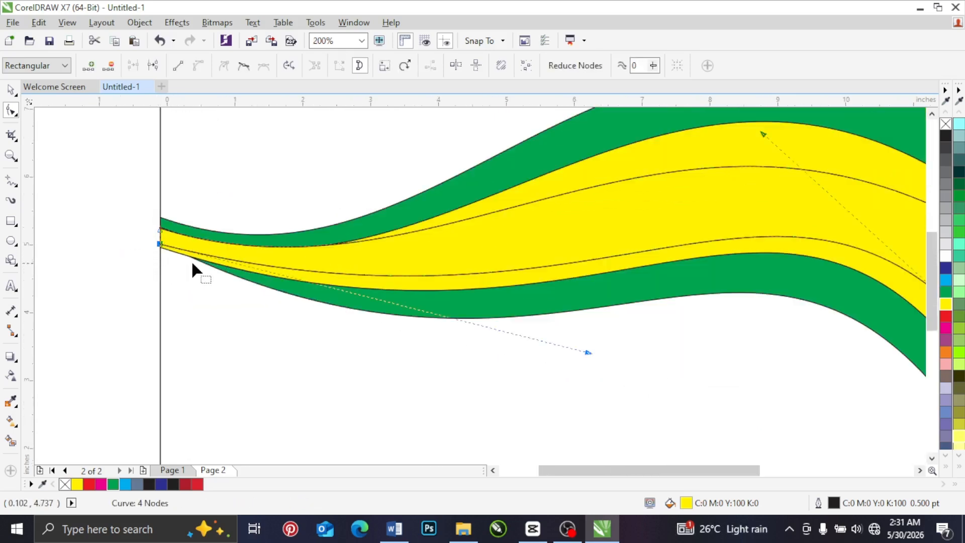
{"action": "scroll", "coordinate": [191, 260], "scroll_direction": "down", "scroll_amount": 1}
{"action": "mouse_move", "coordinate": [381, 306]}
{"action": "left_mouse_down"}
{"action": "mouse_move", "coordinate": [372, 309]}
{"action": "mouse_move", "coordinate": [390, 300]}
{"action": "left_mouse_up"}
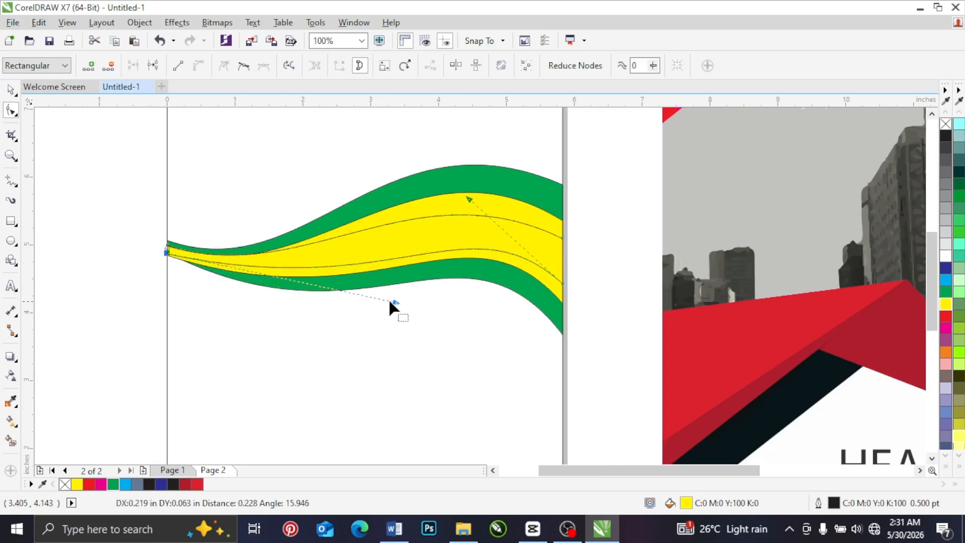
{"action": "left_click", "coordinate": [168, 247]}
{"action": "left_click_drag", "start_coordinate": [302, 290], "coordinate": [295, 296]}
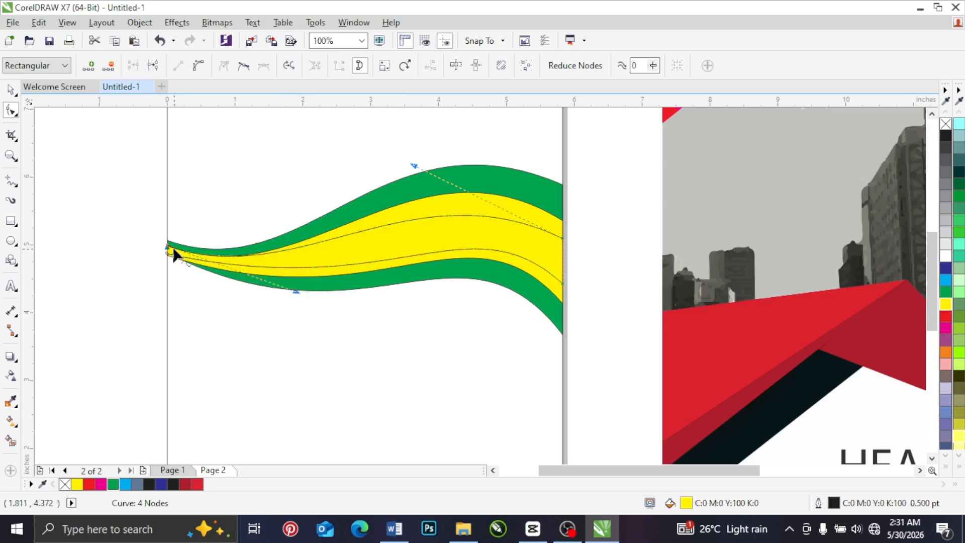
Step: Lower the smallest band's upper-left node along the page edge, leaving a gap below the larger yellow band's upper edge
{"action": "scroll", "coordinate": [173, 252], "scroll_direction": "up", "scroll_amount": 3}
{"action": "left_click_drag", "start_coordinate": [174, 220], "coordinate": [192, 240]}
{"action": "scroll", "coordinate": [227, 252], "scroll_direction": "down", "scroll_amount": 1}
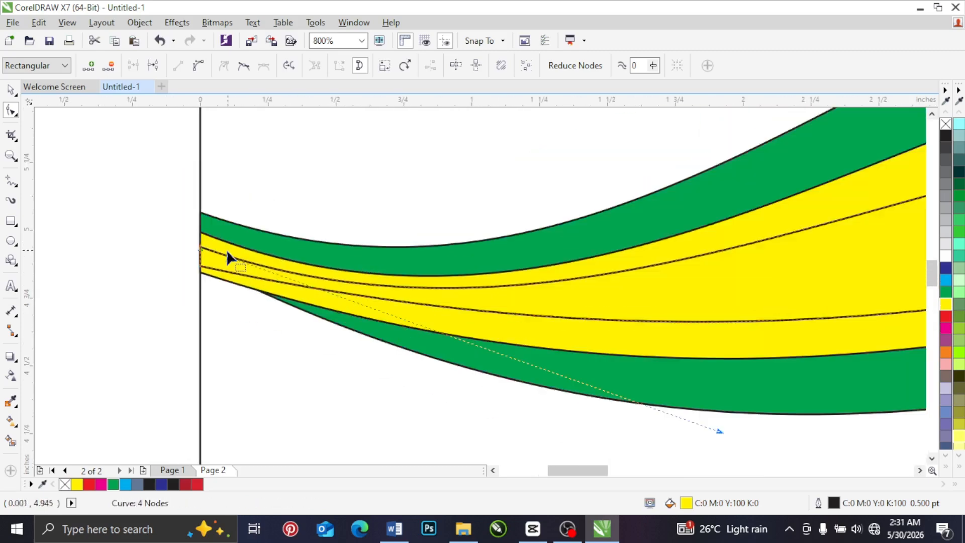
Step: Raise the larger yellow band's two left nodes and the smallest band's lower-left node along the page edge, into the green band's left end
{"action": "left_click", "coordinate": [186, 214]}
{"action": "left_click", "coordinate": [202, 276]}
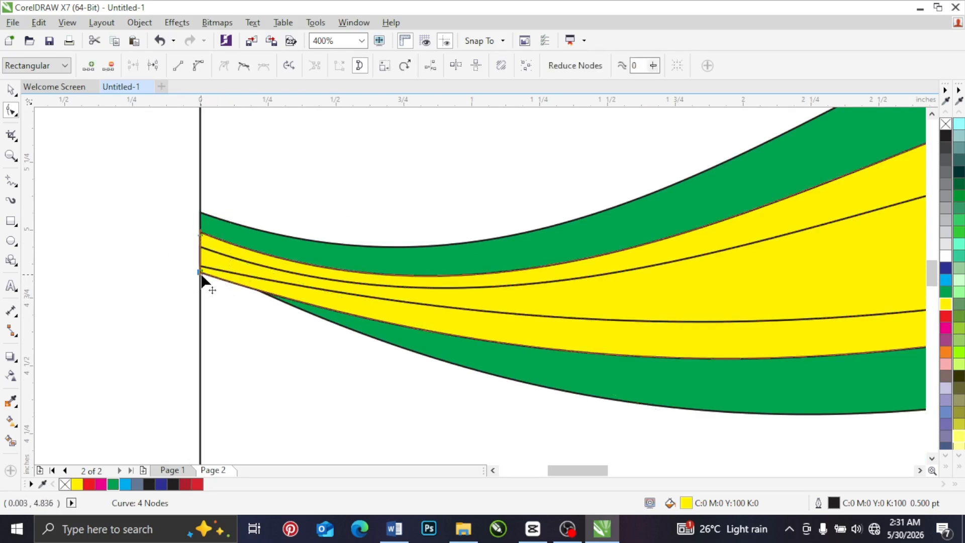
{"action": "left_click_drag", "start_coordinate": [202, 276], "coordinate": [202, 261]}
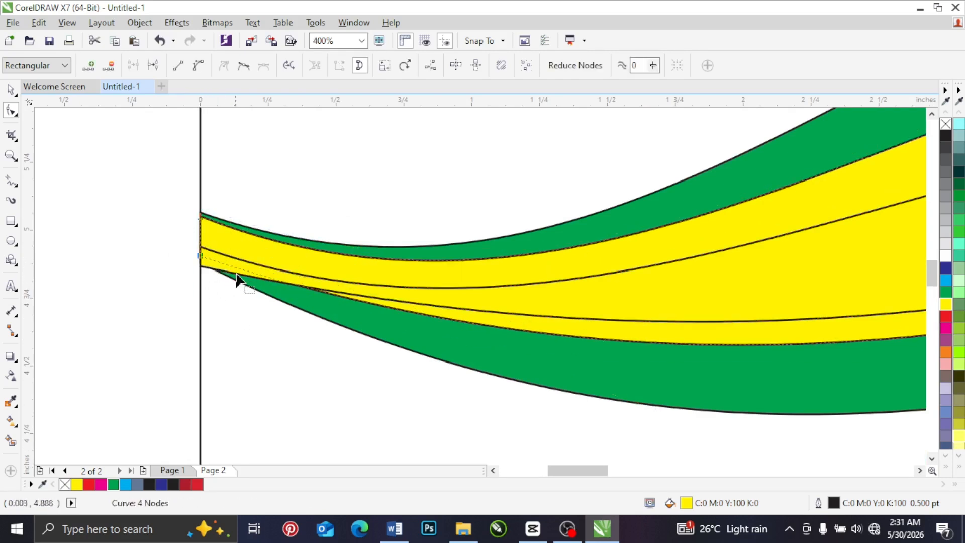
{"action": "left_click", "coordinate": [174, 264]}
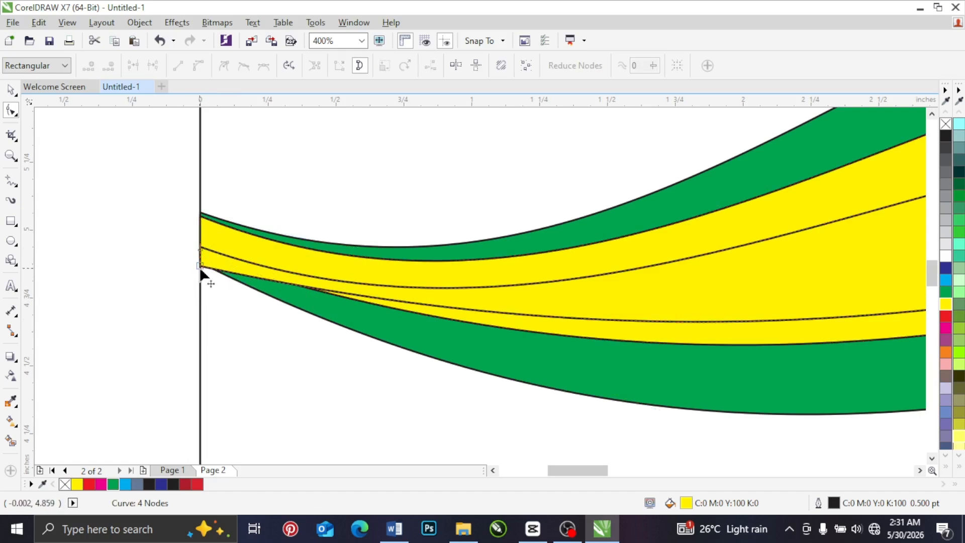
{"action": "left_click_drag", "start_coordinate": [201, 267], "coordinate": [200, 257]}
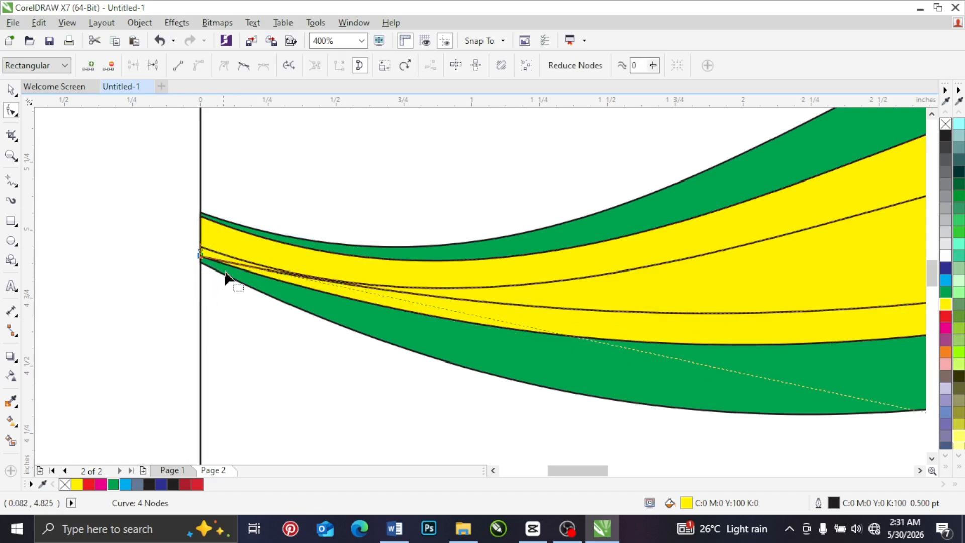
Step: Raise the smallest band's upper-left node slightly and adjust the curve handles at both ends of its upper edge
{"action": "left_click", "coordinate": [218, 250]}
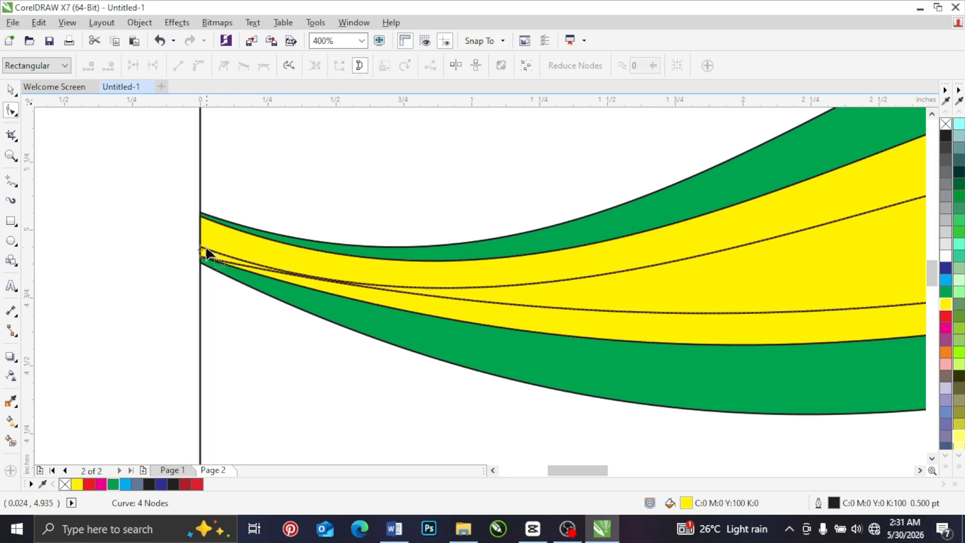
{"action": "left_click", "coordinate": [206, 253]}
{"action": "scroll", "coordinate": [204, 255], "scroll_direction": "down", "scroll_amount": 2}
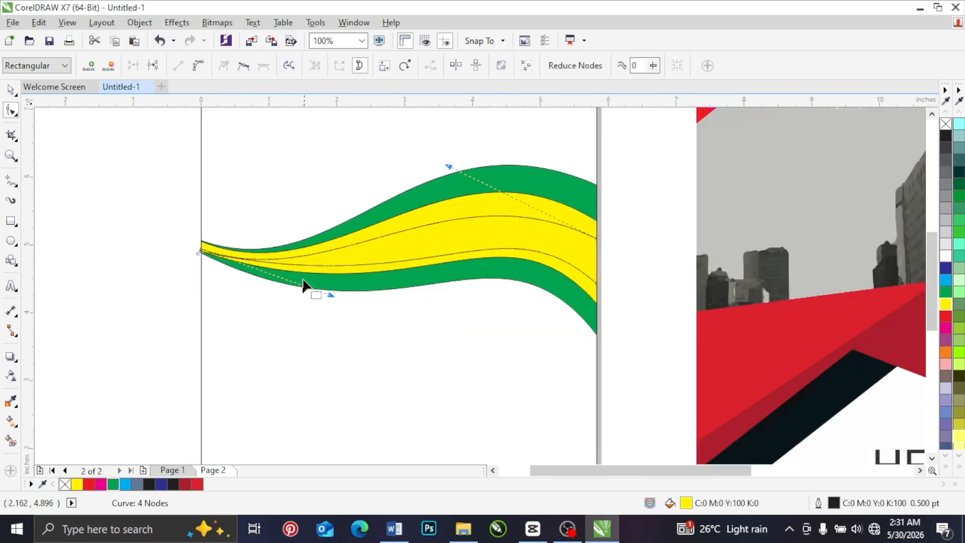
{"action": "left_click_drag", "start_coordinate": [329, 291], "coordinate": [336, 285]}
{"action": "scroll", "coordinate": [192, 251], "scroll_direction": "up", "scroll_amount": 1}
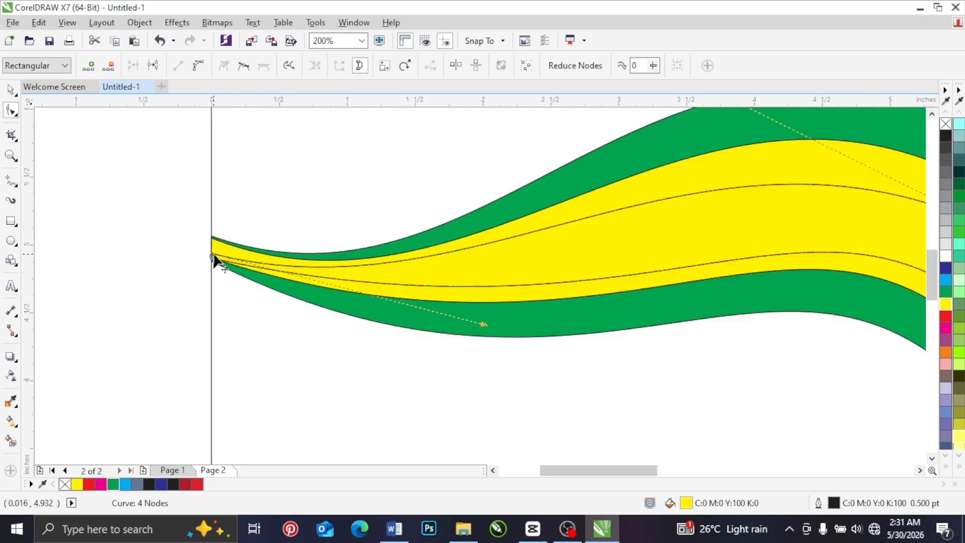
{"action": "left_click", "coordinate": [214, 256]}
{"action": "scroll", "coordinate": [239, 258], "scroll_direction": "down", "scroll_amount": 1}
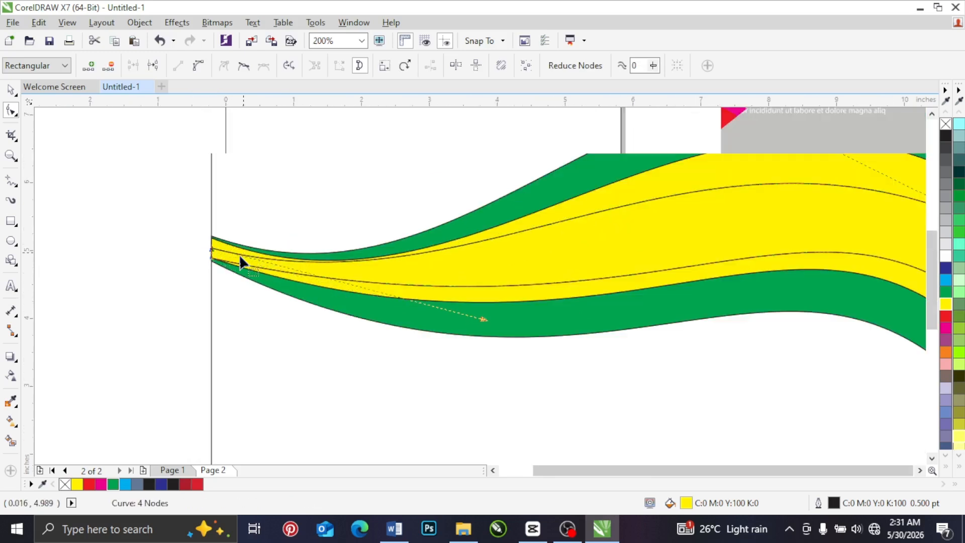
{"action": "left_click_drag", "start_coordinate": [472, 170], "coordinate": [509, 159]}
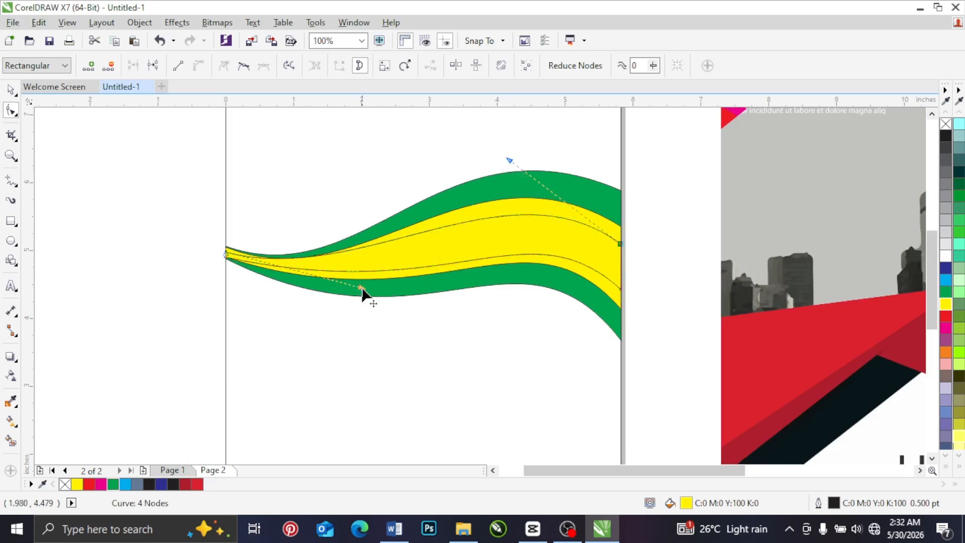
{"action": "left_click_drag", "start_coordinate": [362, 292], "coordinate": [374, 301]}
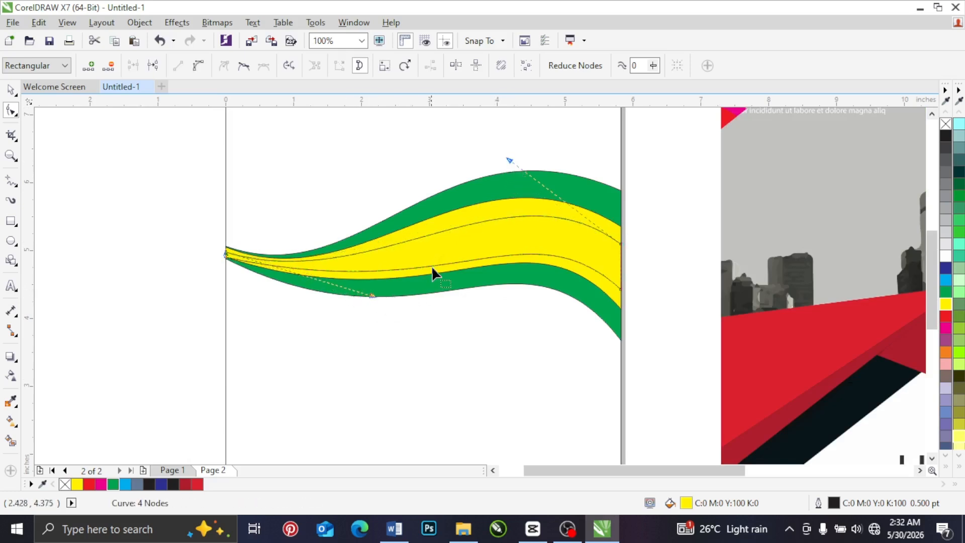
Step: Give the outer green band a linear fountain fill running horizontally from green at its left end to white at its right end
{"action": "scroll", "coordinate": [432, 265], "scroll_direction": "down", "scroll_amount": 2}
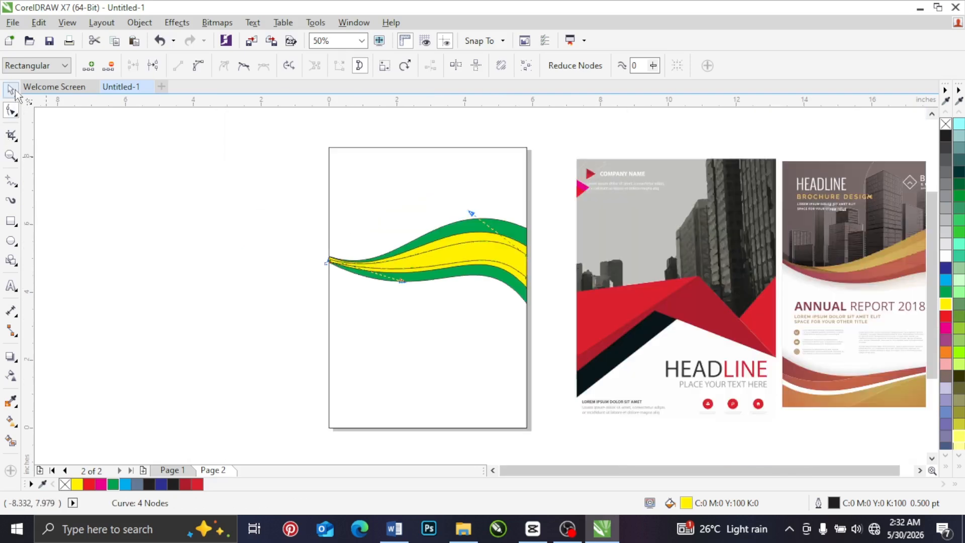
{"action": "key", "text": "space"}
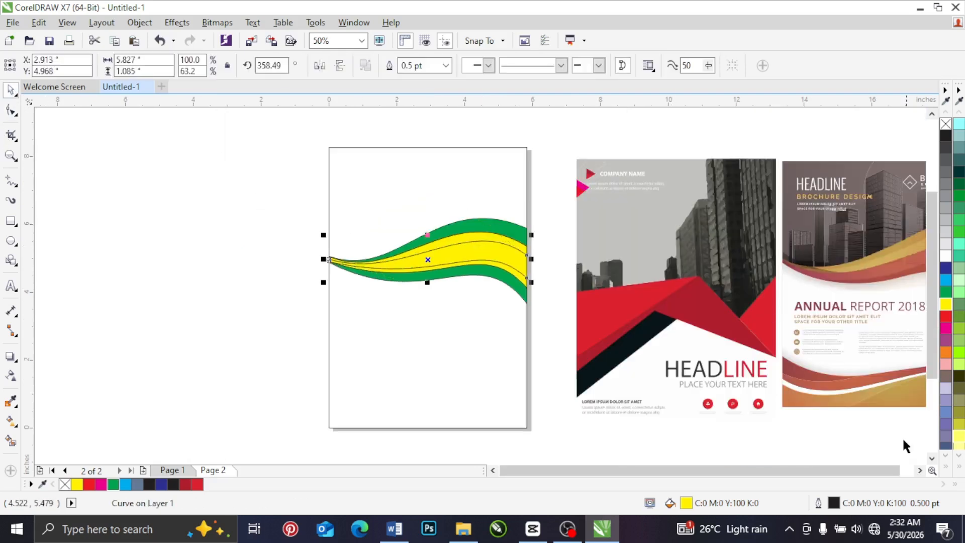
{"action": "left_click", "coordinate": [920, 470]}
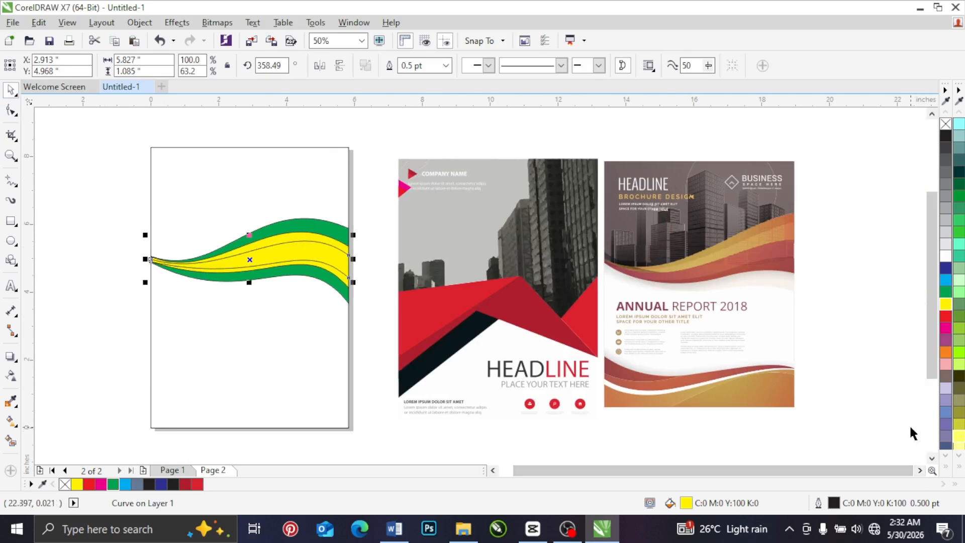
{"action": "left_click", "coordinate": [351, 200]}
{"action": "left_click", "coordinate": [328, 237]}
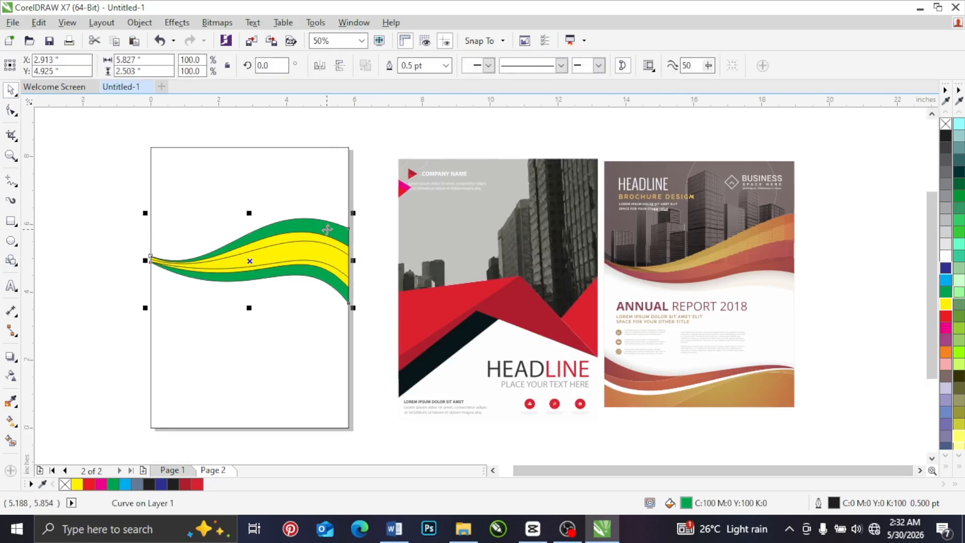
{"action": "left_click", "coordinate": [11, 421]}
{"action": "left_click_drag", "start_coordinate": [213, 270], "coordinate": [345, 263]}
{"action": "left_click_drag", "start_coordinate": [240, 273], "coordinate": [154, 257]}
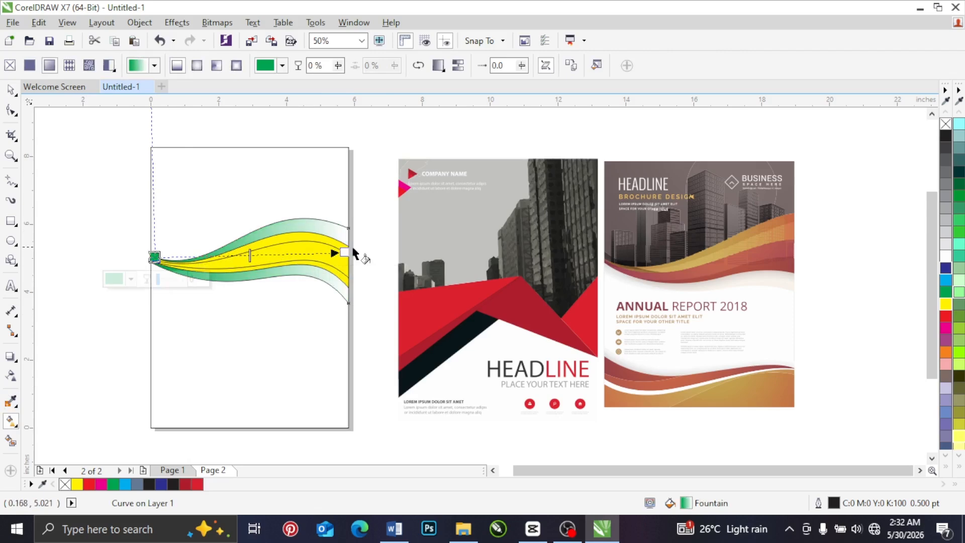
{"action": "mouse_move", "coordinate": [345, 252]}
{"action": "left_mouse_down"}
{"action": "mouse_move", "coordinate": [348, 265]}
{"action": "mouse_move", "coordinate": [348, 254]}
{"action": "left_mouse_up"}
Step: Try to recolour the gradient's white end by sampling the orange of the annual report cover's upper wave
{"action": "left_click", "coordinate": [348, 255]}
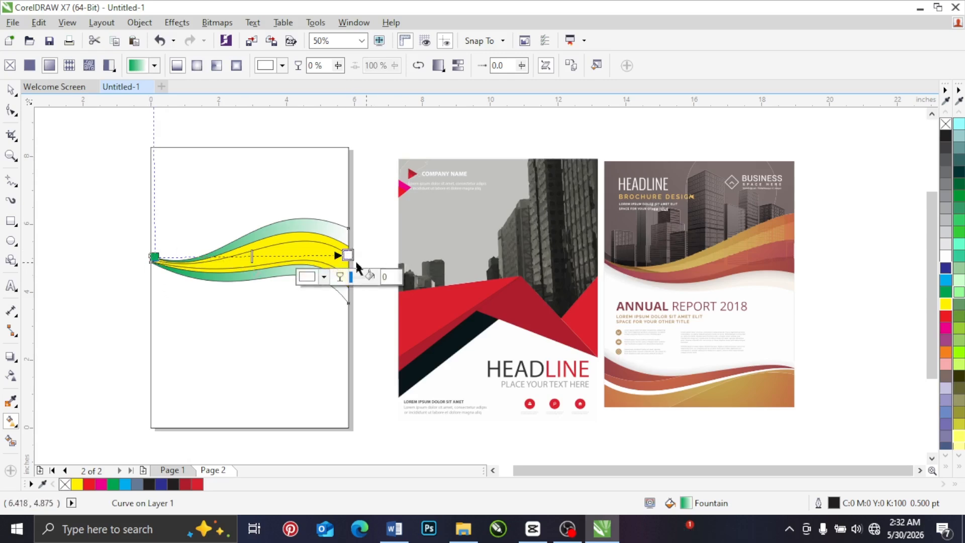
{"action": "left_click", "coordinate": [324, 277]}
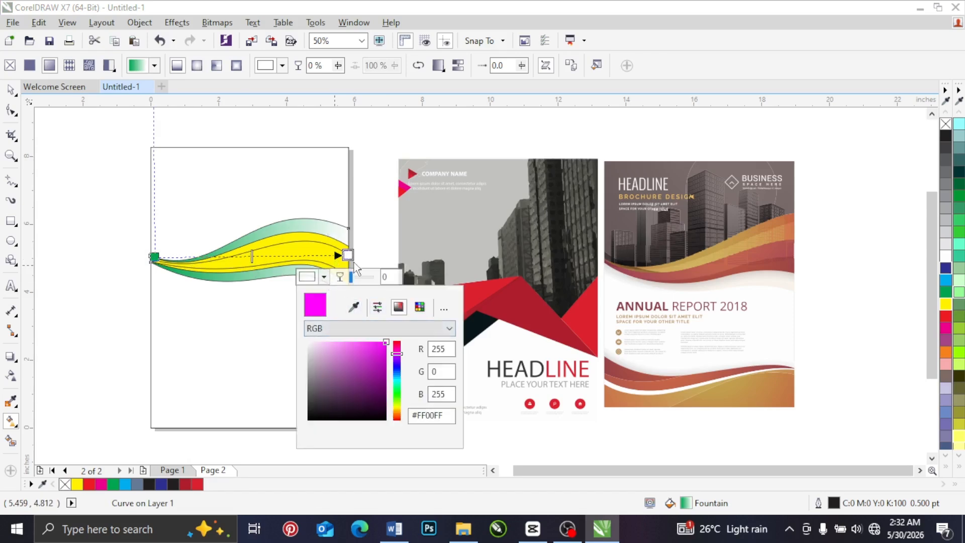
{"action": "left_click", "coordinate": [353, 305]}
{"action": "key", "text": "Escape"}
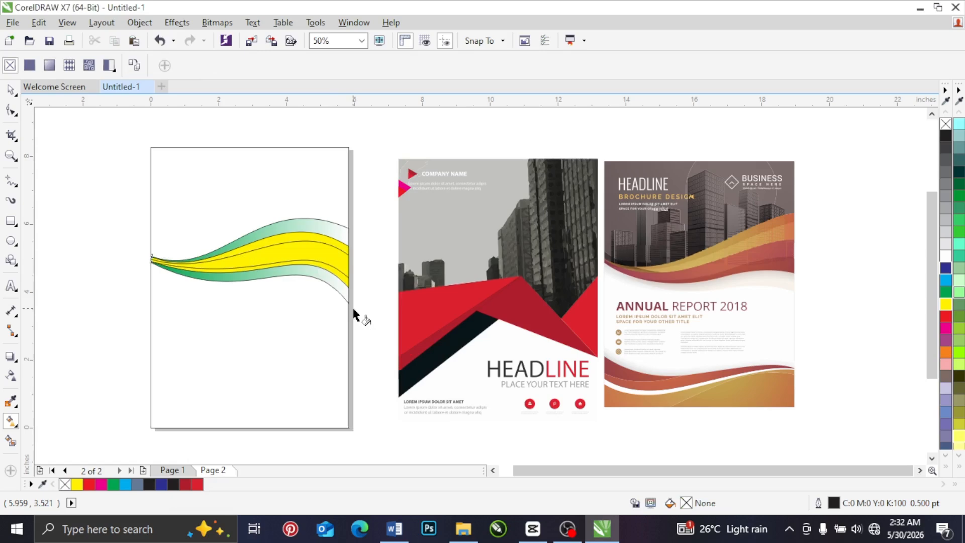
{"action": "left_click", "coordinate": [345, 287]}
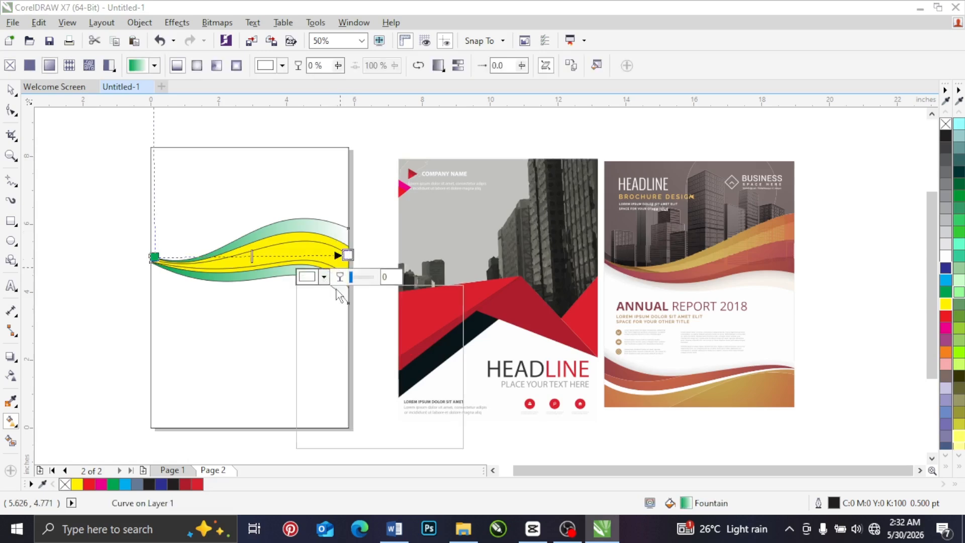
{"action": "left_click", "coordinate": [324, 277]}
{"action": "left_click", "coordinate": [353, 306]}
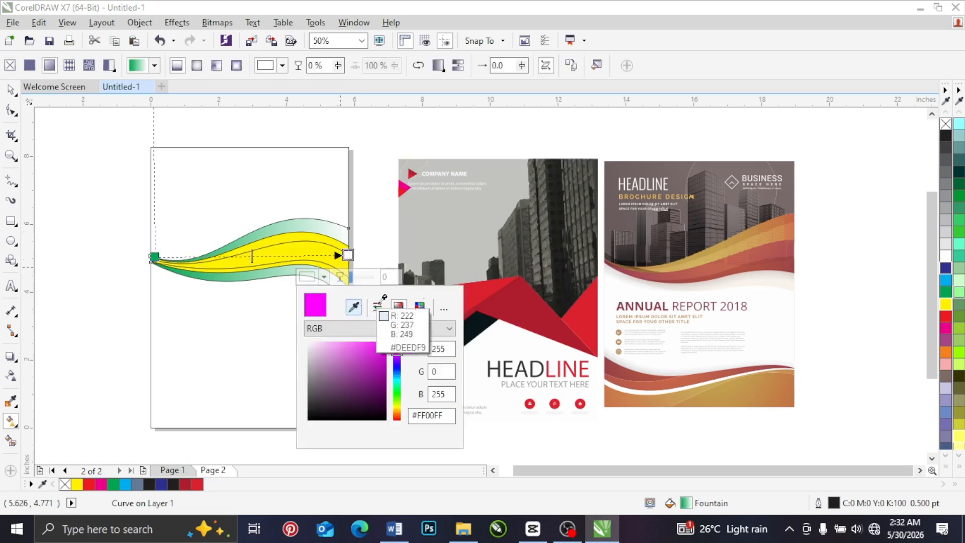
{"action": "left_click", "coordinate": [790, 212]}
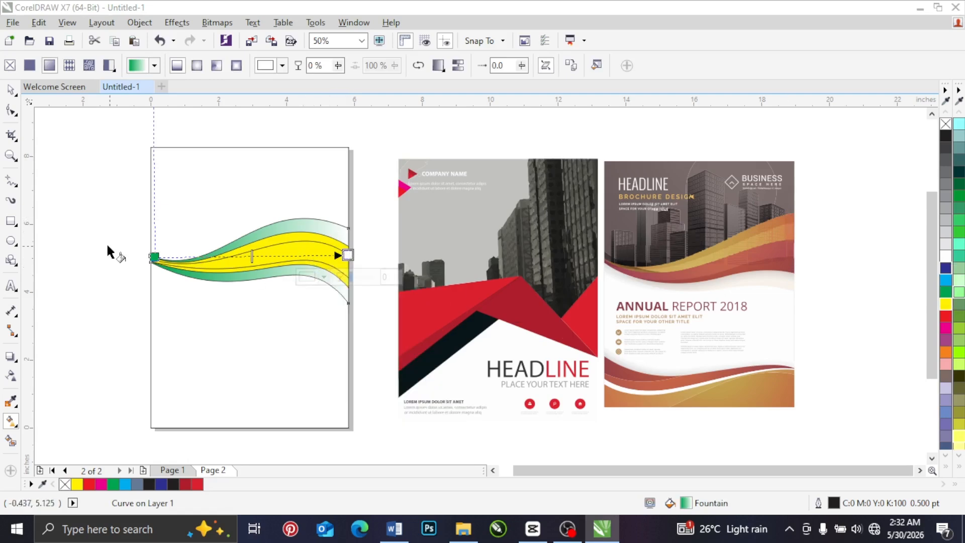
Step: Set the right end colour of the outer band's fountain fill to the palette's orange
{"action": "left_click", "coordinate": [9, 91]}
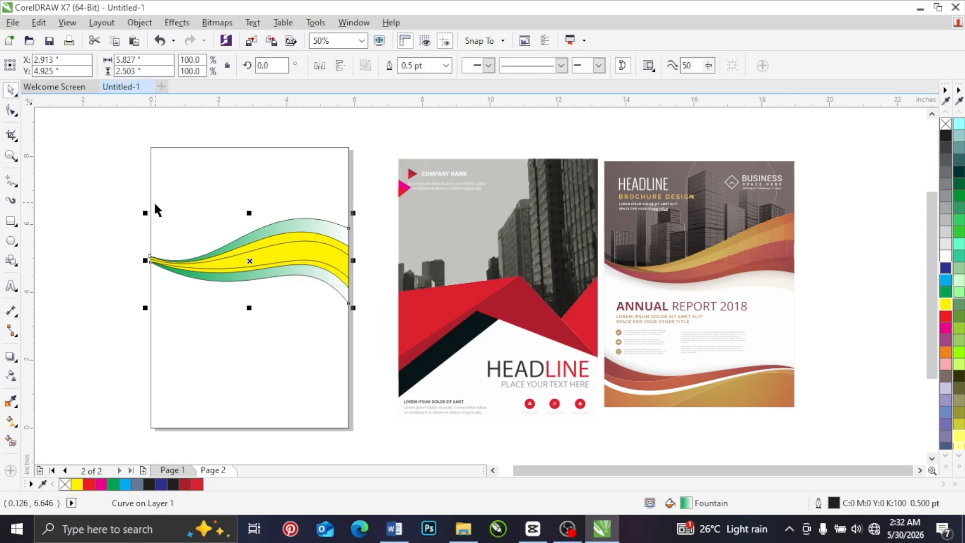
{"action": "left_click", "coordinate": [11, 421]}
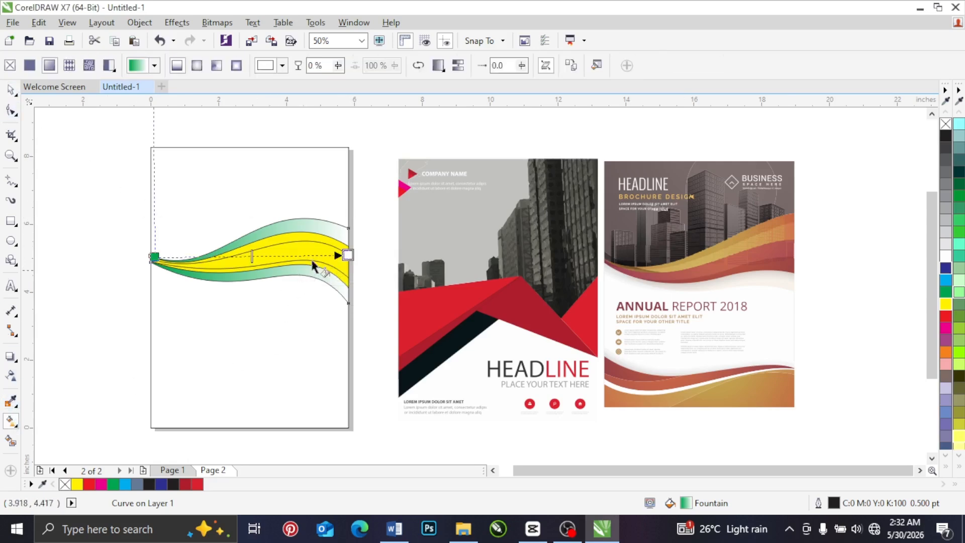
{"action": "left_click", "coordinate": [946, 352]}
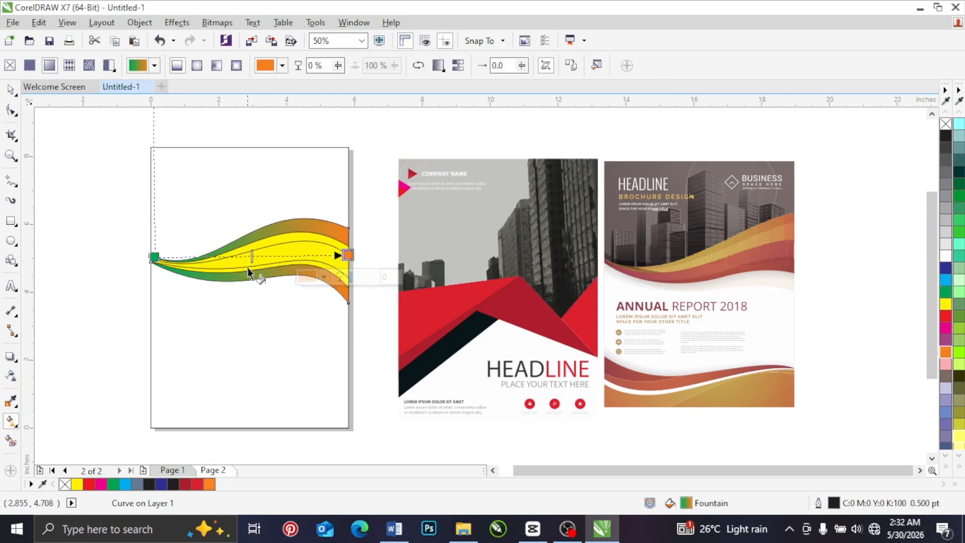
Step: Copy the outer band's green-to-orange fountain fill onto the larger yellow band
{"action": "left_click", "coordinate": [286, 239]}
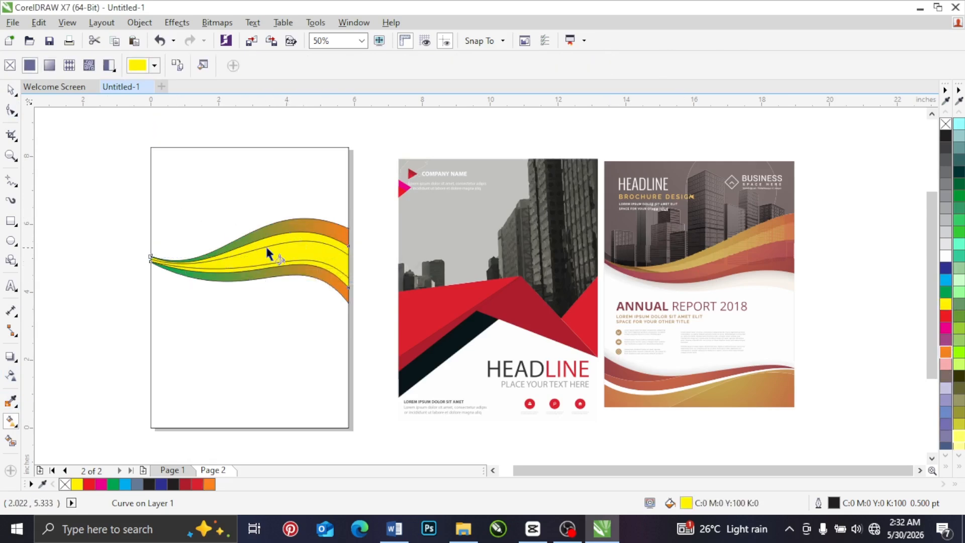
{"action": "left_click", "coordinate": [11, 91]}
{"action": "left_click", "coordinate": [314, 220]}
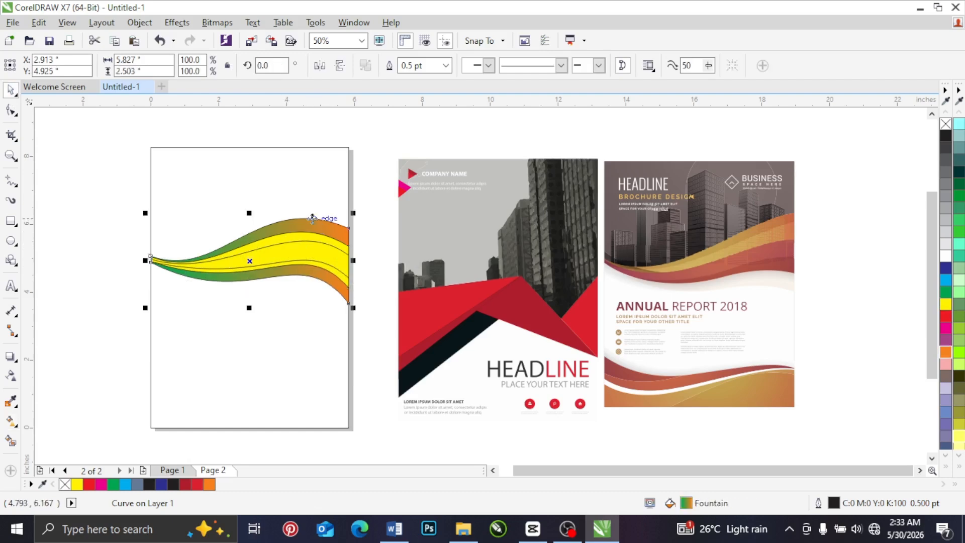
{"action": "scroll", "coordinate": [282, 238], "scroll_direction": "up", "scroll_amount": 2}
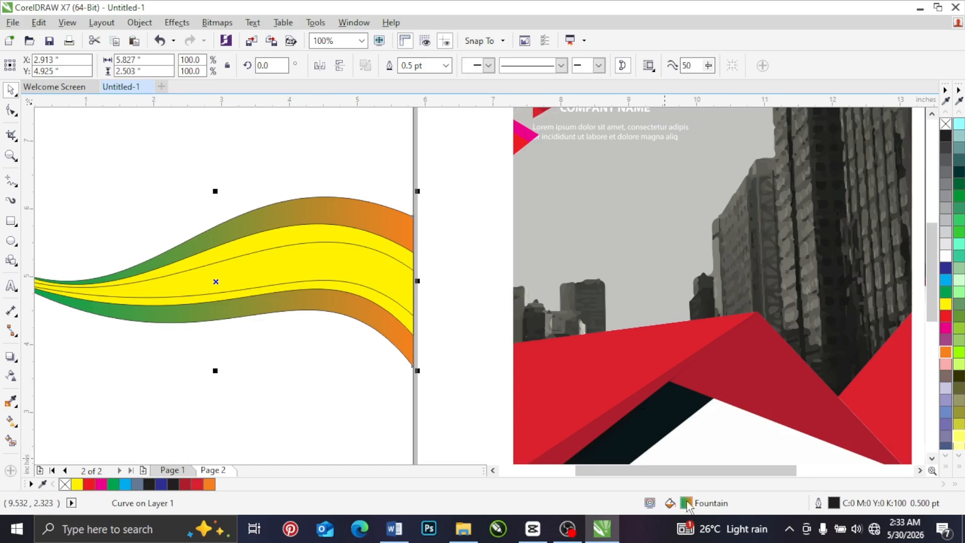
{"action": "left_click_drag", "start_coordinate": [685, 502], "coordinate": [482, 346]}
{"action": "left_click_drag", "start_coordinate": [383, 263], "coordinate": [350, 234]}
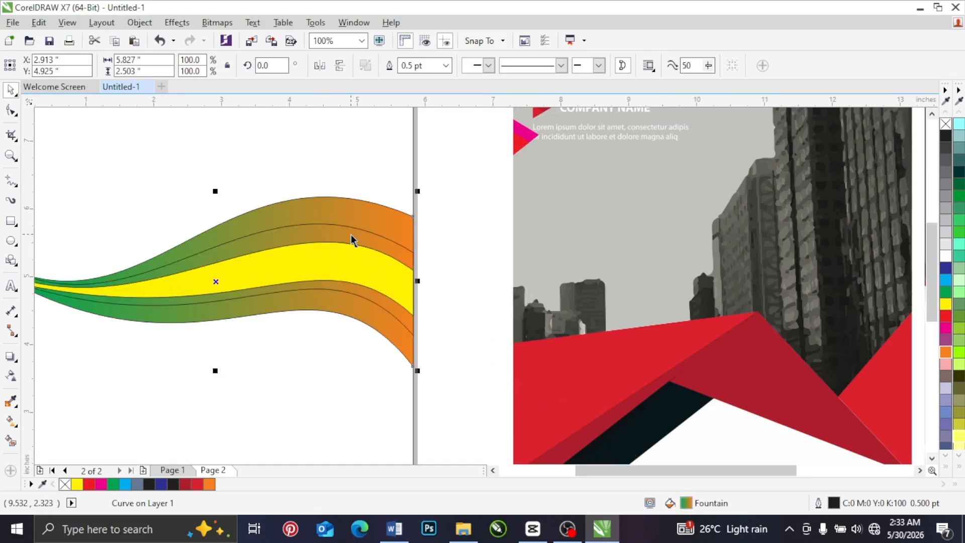
{"action": "left_click", "coordinate": [442, 225]}
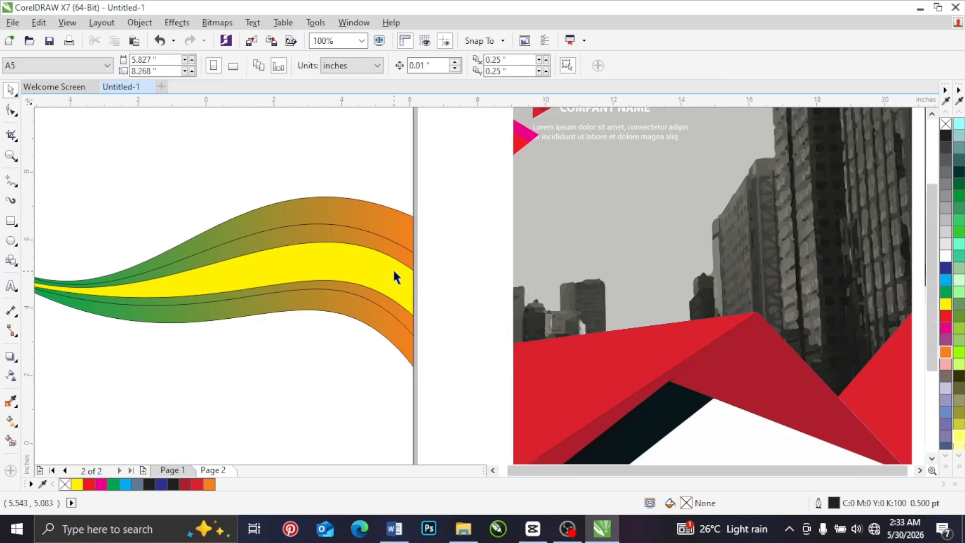
Step: Redirect the middle wavy band's green-to-orange fountain fill diagonally, from green above the band to orange at its lower edge
{"action": "scroll", "coordinate": [339, 235], "scroll_direction": "down", "scroll_amount": 2}
{"action": "left_click", "coordinate": [340, 259]}
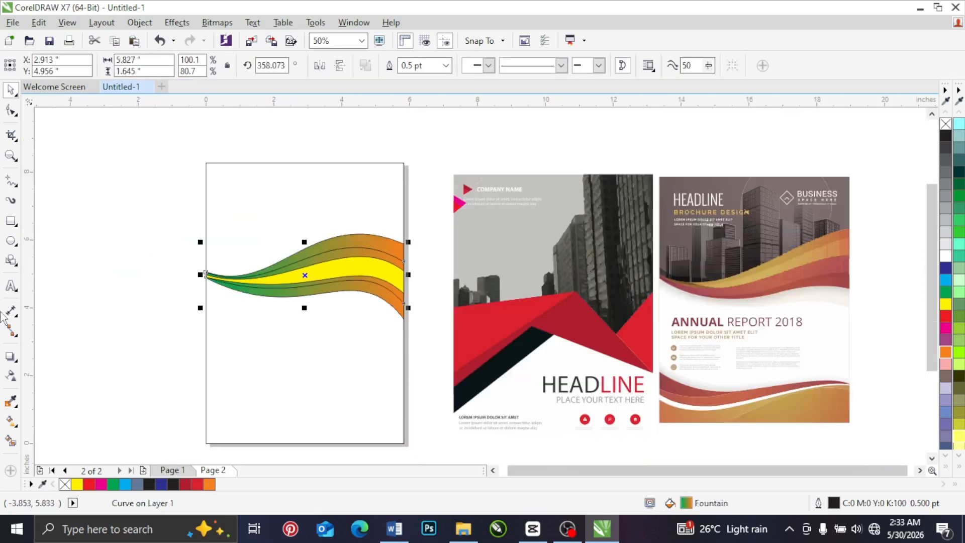
{"action": "left_click", "coordinate": [11, 421]}
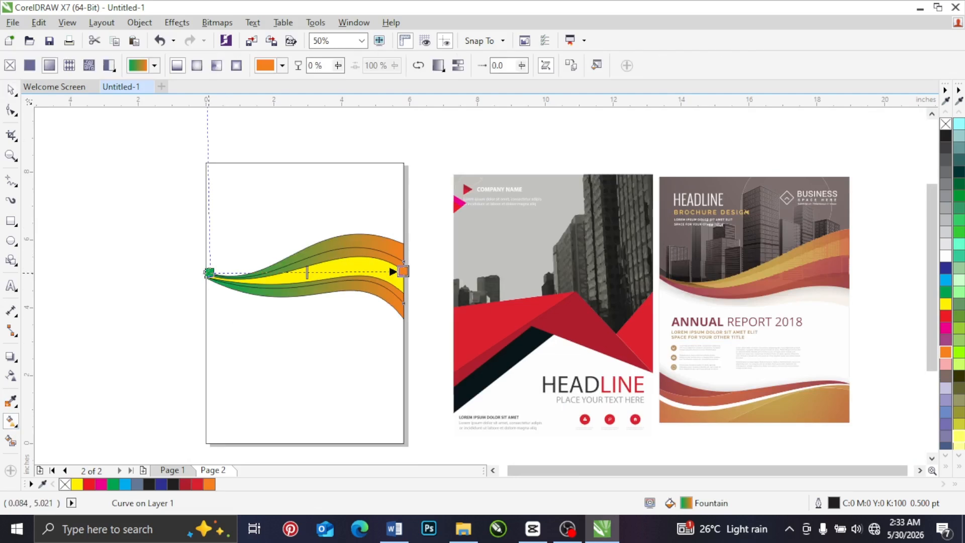
{"action": "left_click_drag", "start_coordinate": [231, 266], "coordinate": [307, 232]}
{"action": "left_click_drag", "start_coordinate": [402, 272], "coordinate": [274, 330]}
{"action": "left_click_drag", "start_coordinate": [307, 232], "coordinate": [281, 218]}
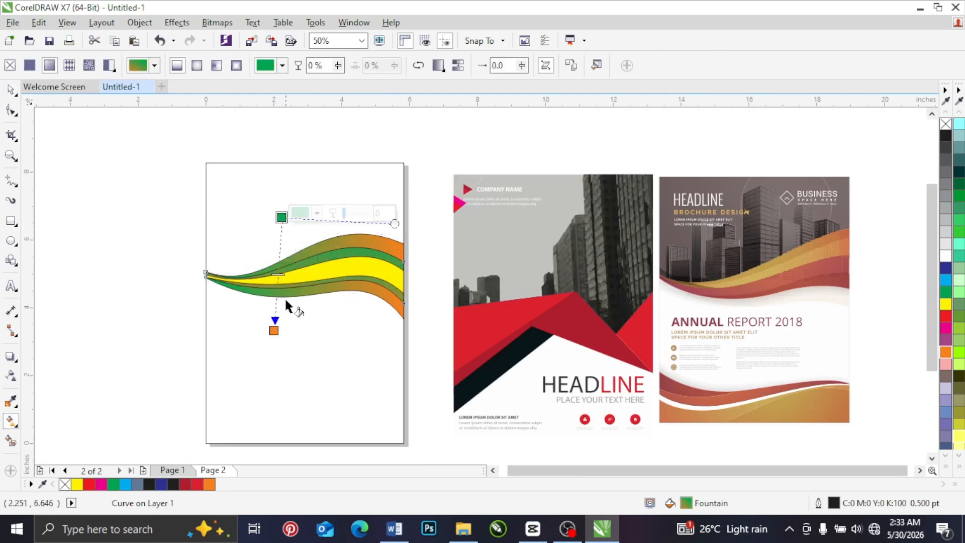
{"action": "left_click_drag", "start_coordinate": [274, 330], "coordinate": [354, 268]}
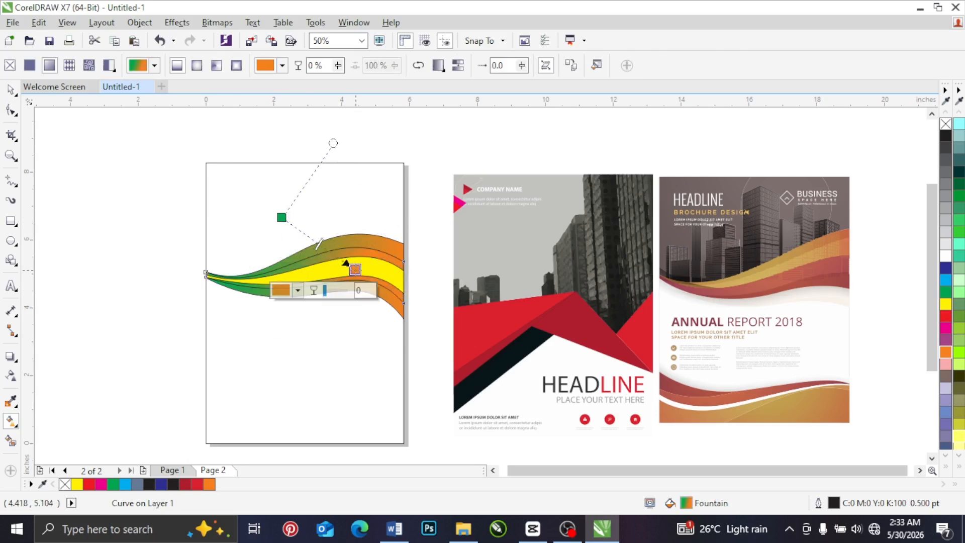
{"action": "left_click_drag", "start_coordinate": [281, 217], "coordinate": [321, 217]}
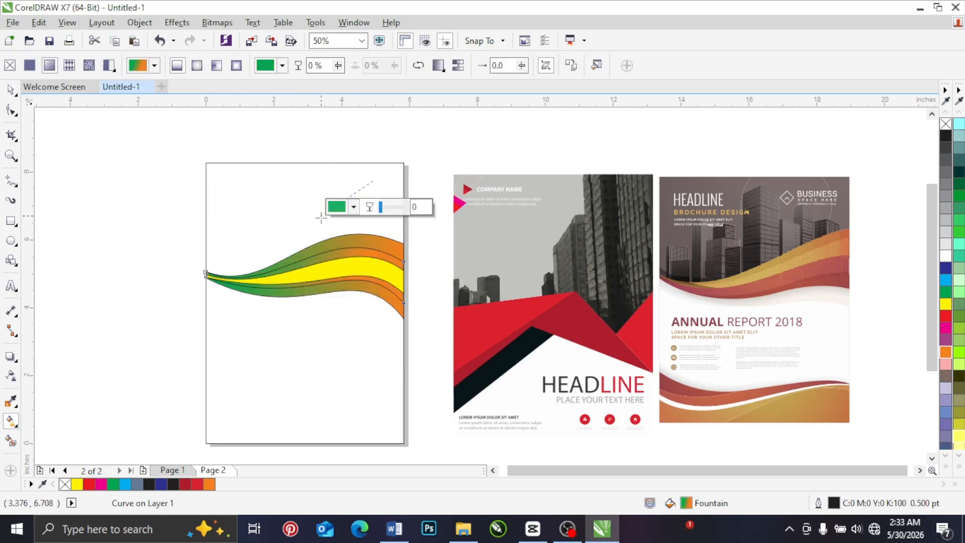
{"action": "left_click", "coordinate": [357, 273]}
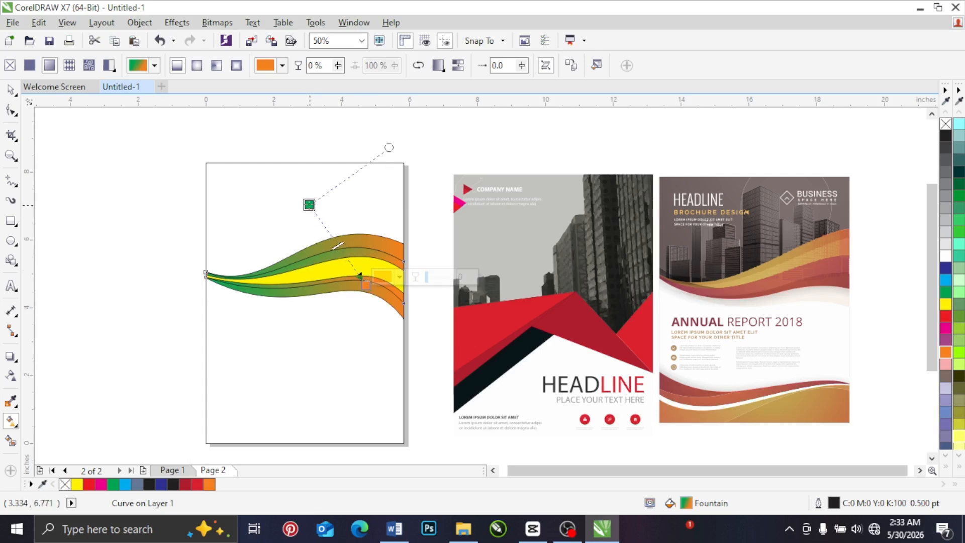
{"action": "left_click", "coordinate": [310, 205]}
{"action": "left_click", "coordinate": [10, 90]}
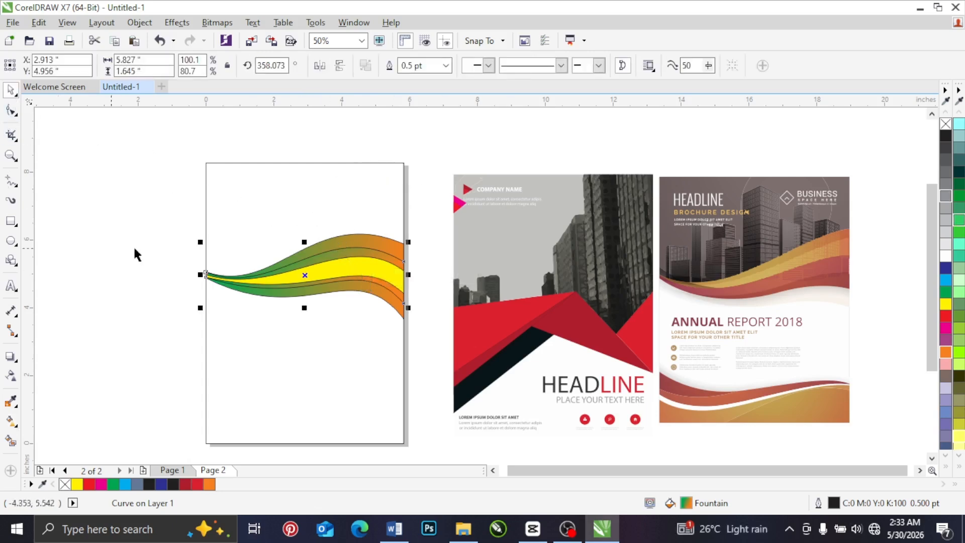
Step: Try copying the outer band's green-to-orange fill onto the innermost yellow band, and undo it
{"action": "left_click", "coordinate": [357, 274]}
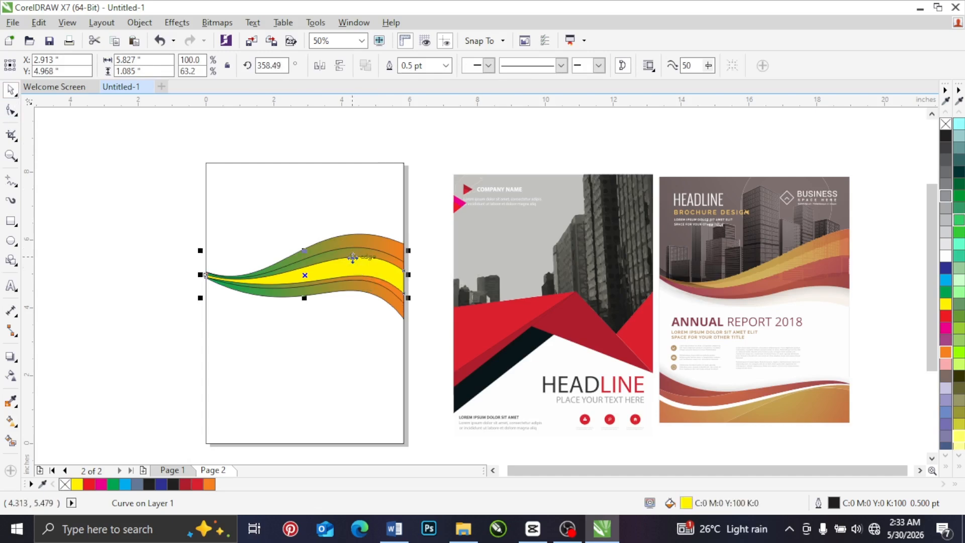
{"action": "scroll", "coordinate": [353, 258], "scroll_direction": "up", "scroll_amount": 1}
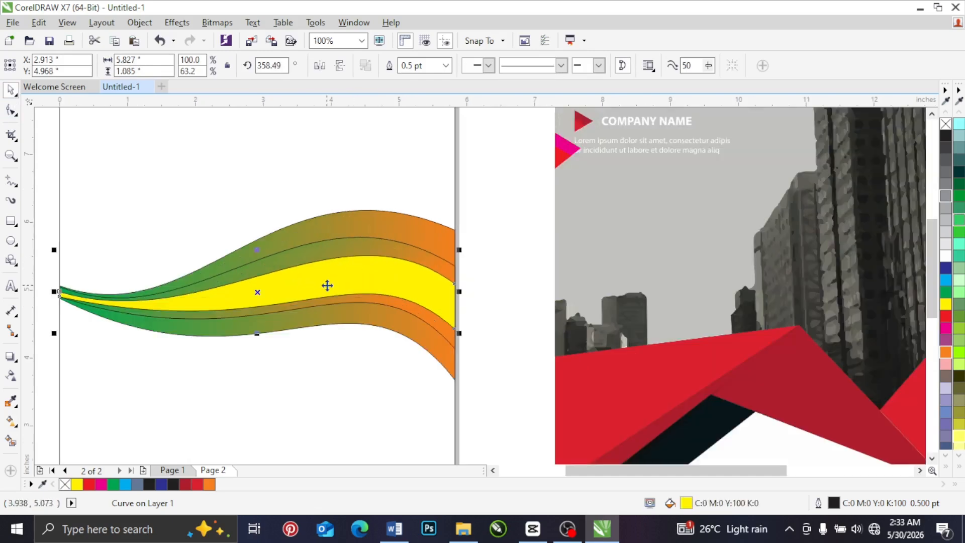
{"action": "left_click", "coordinate": [40, 23]}
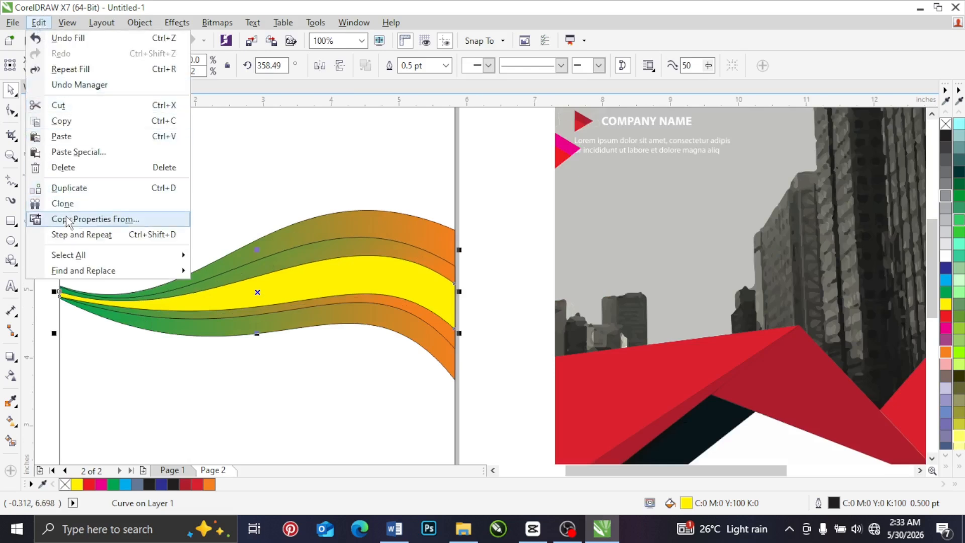
{"action": "left_click", "coordinate": [86, 222]}
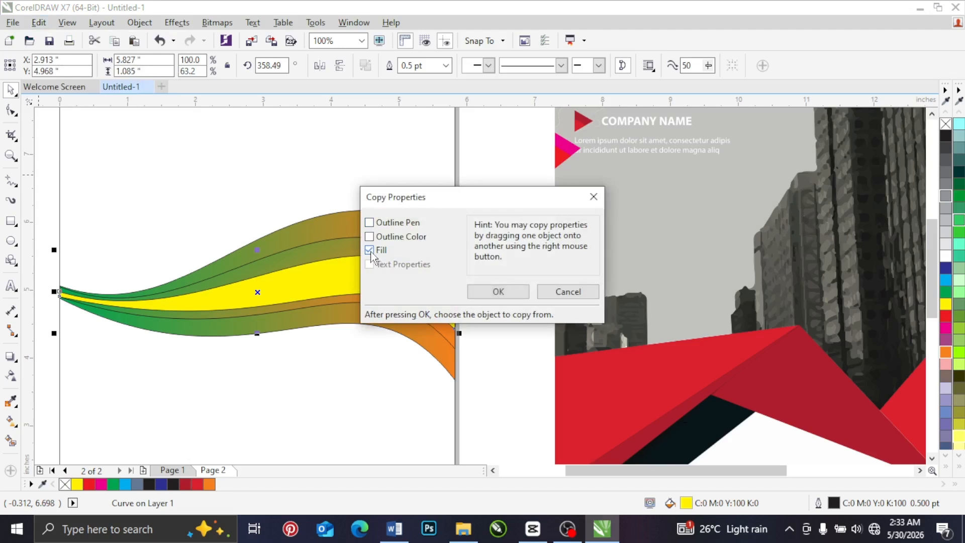
{"action": "left_click", "coordinate": [499, 292]}
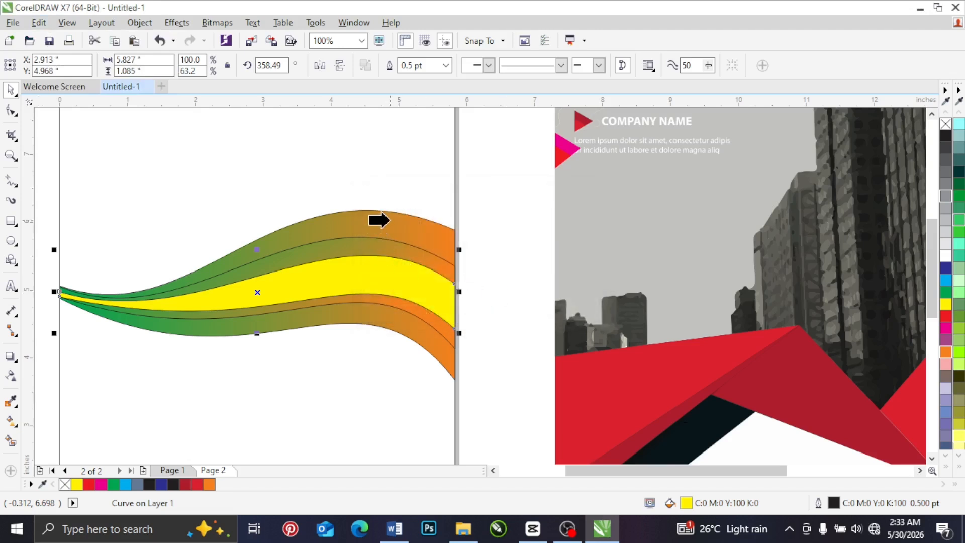
{"action": "left_click", "coordinate": [387, 220]}
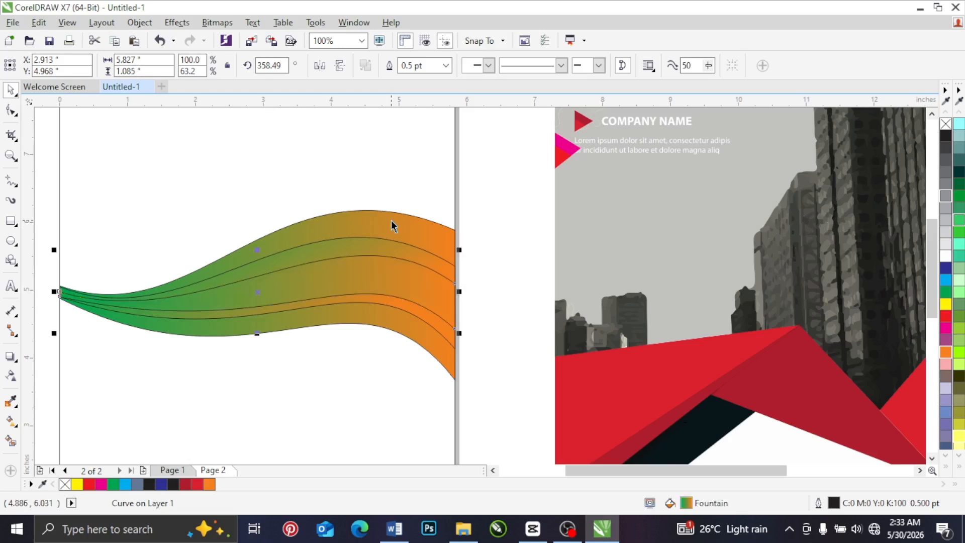
{"action": "key", "text": "ctrl+z"}
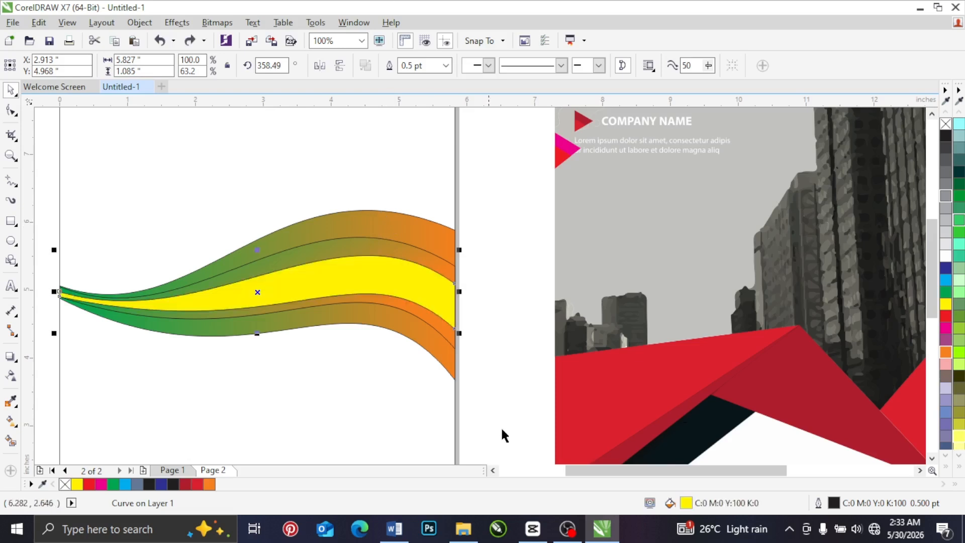
Step: Copy only the fill property from the outer band to the innermost yellow band
{"action": "left_click", "coordinate": [353, 266]}
{"action": "left_click", "coordinate": [39, 23]}
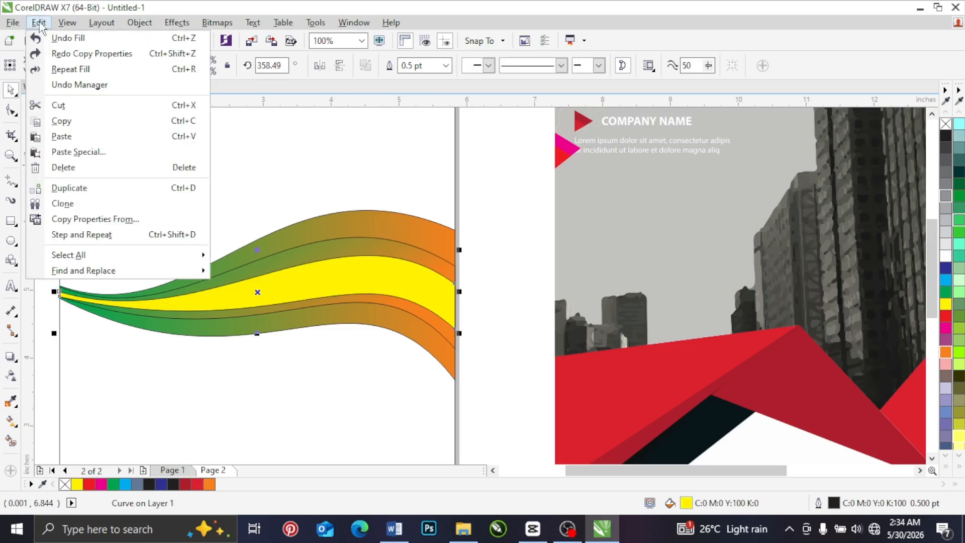
{"action": "left_click", "coordinate": [86, 219]}
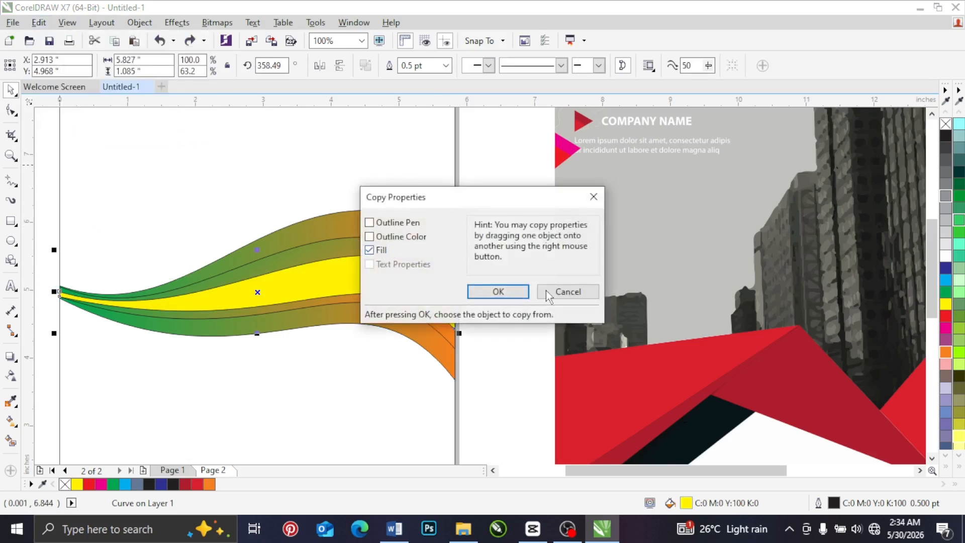
{"action": "left_click", "coordinate": [497, 292]}
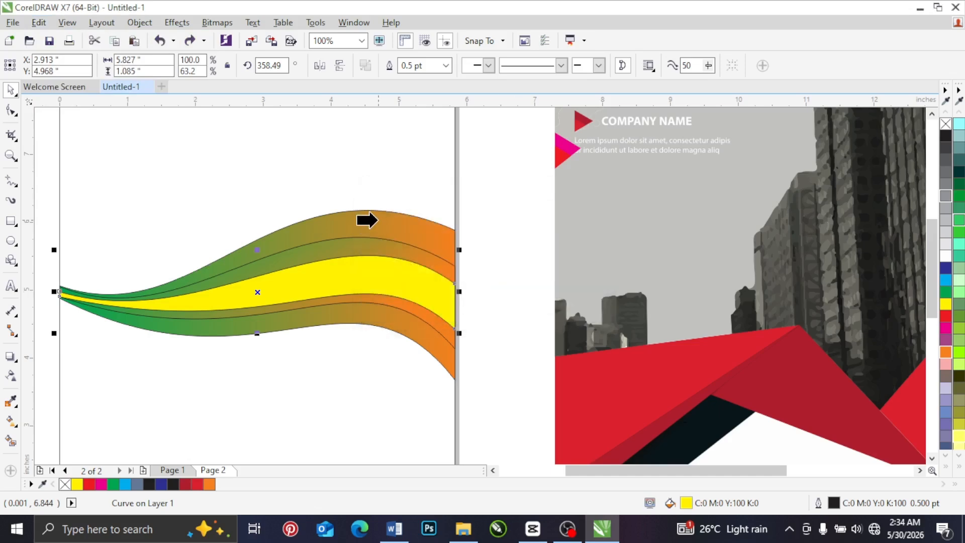
{"action": "left_click", "coordinate": [376, 220]}
{"action": "left_click", "coordinate": [492, 245]}
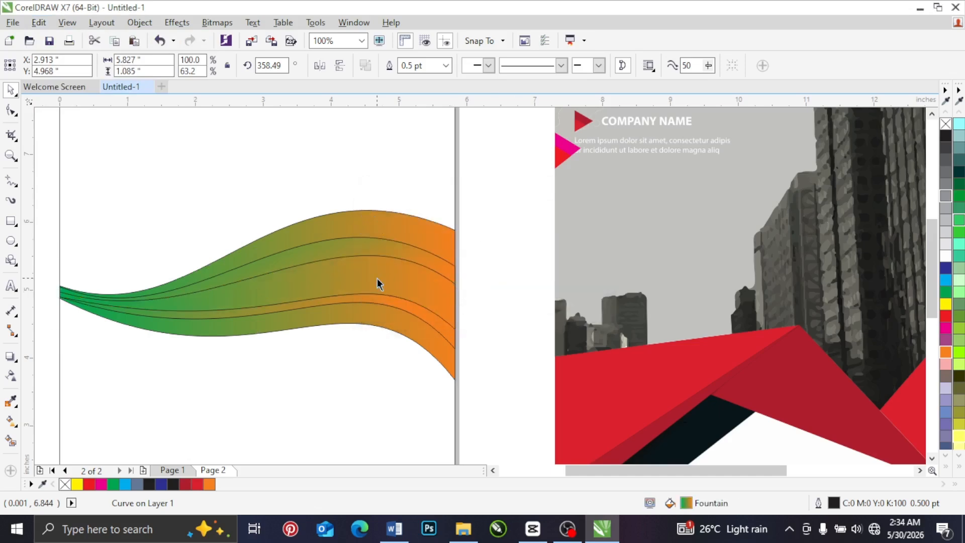
Step: Remove the outlines from all three wavy bands
{"action": "scroll", "coordinate": [381, 278], "scroll_direction": "down", "scroll_amount": 1}
{"action": "left_click_drag", "start_coordinate": [443, 223], "coordinate": [193, 354]}
{"action": "right_click", "coordinate": [946, 124]}
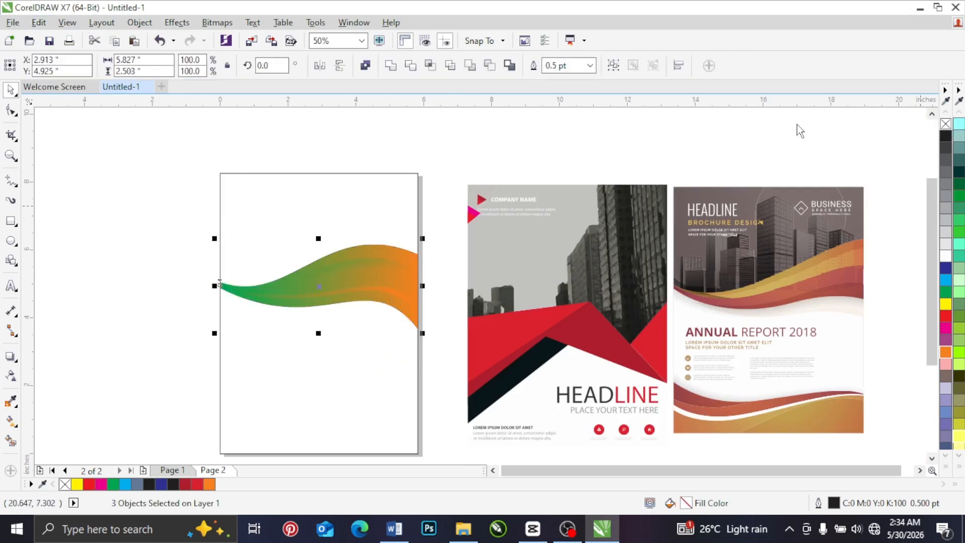
{"action": "left_click", "coordinate": [153, 253]}
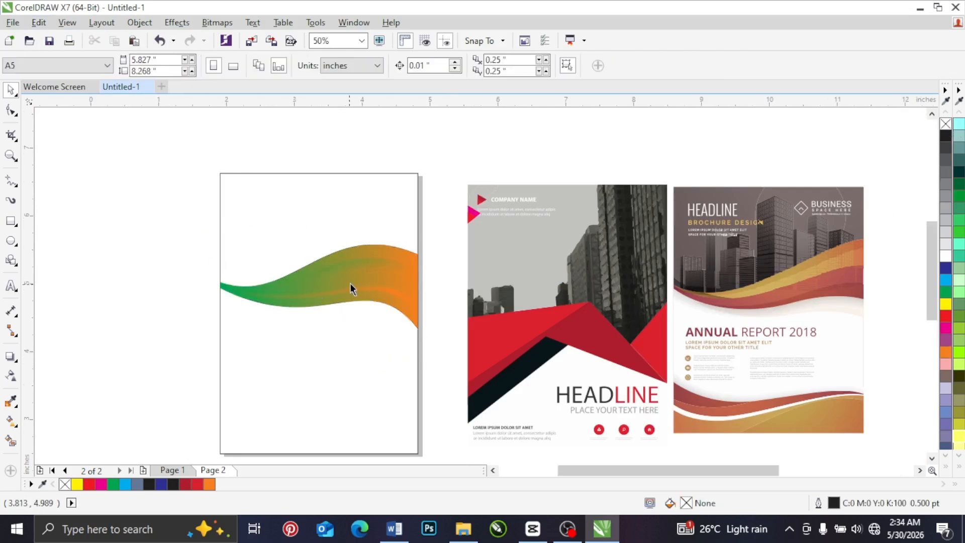
Step: Fill the innermost band with solid orange
{"action": "scroll", "coordinate": [350, 282], "scroll_direction": "up", "scroll_amount": 1}
{"action": "left_click", "coordinate": [366, 281]}
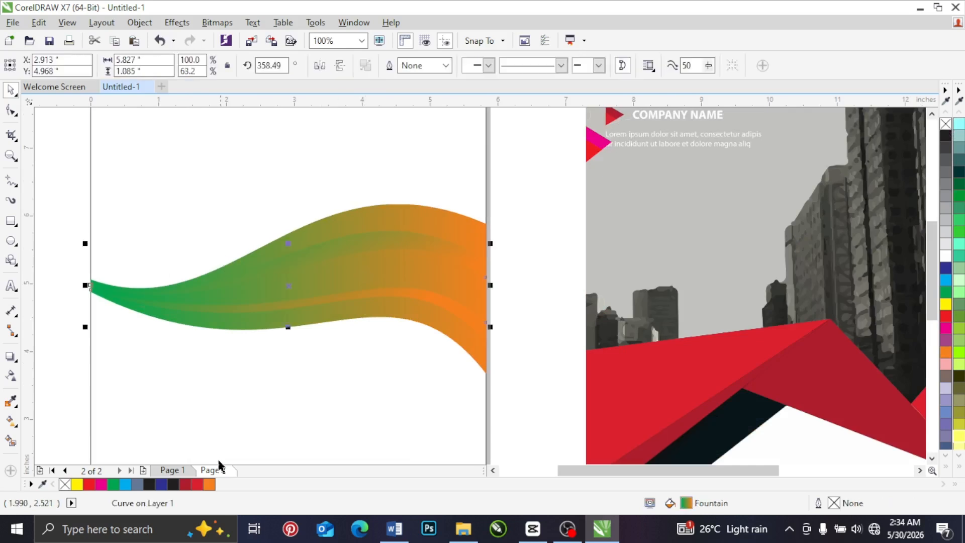
{"action": "left_click", "coordinate": [209, 484]}
{"action": "left_click", "coordinate": [530, 190]}
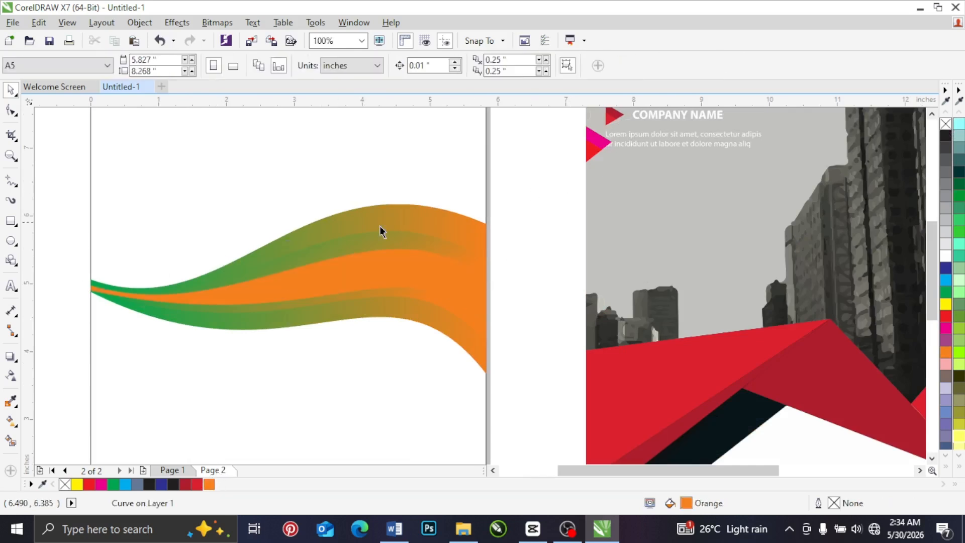
Step: Angle the middle band's fountain fill diagonally, with green above the wave's crest and orange below its narrow left part
{"action": "left_click", "coordinate": [378, 237]}
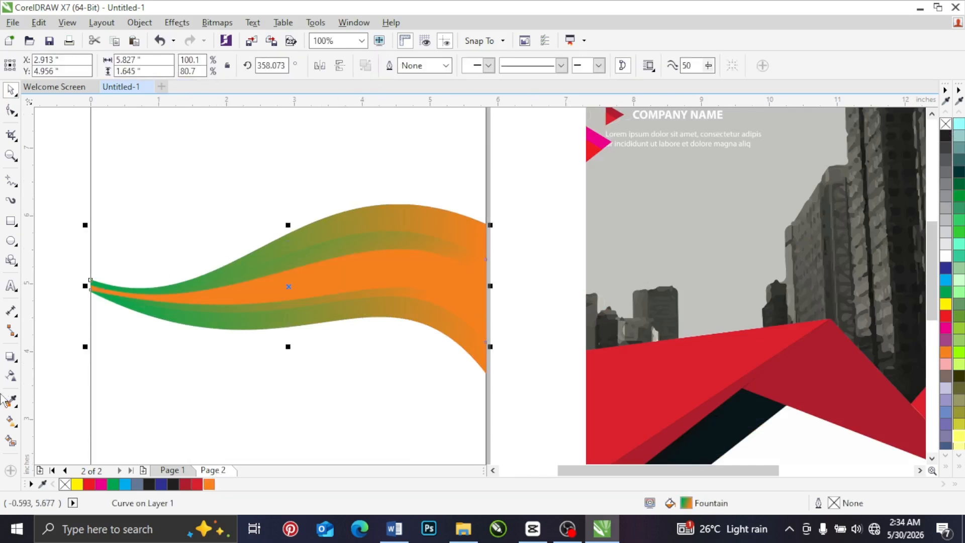
{"action": "left_click", "coordinate": [11, 421]}
{"action": "left_click_drag", "start_coordinate": [402, 304], "coordinate": [335, 380]}
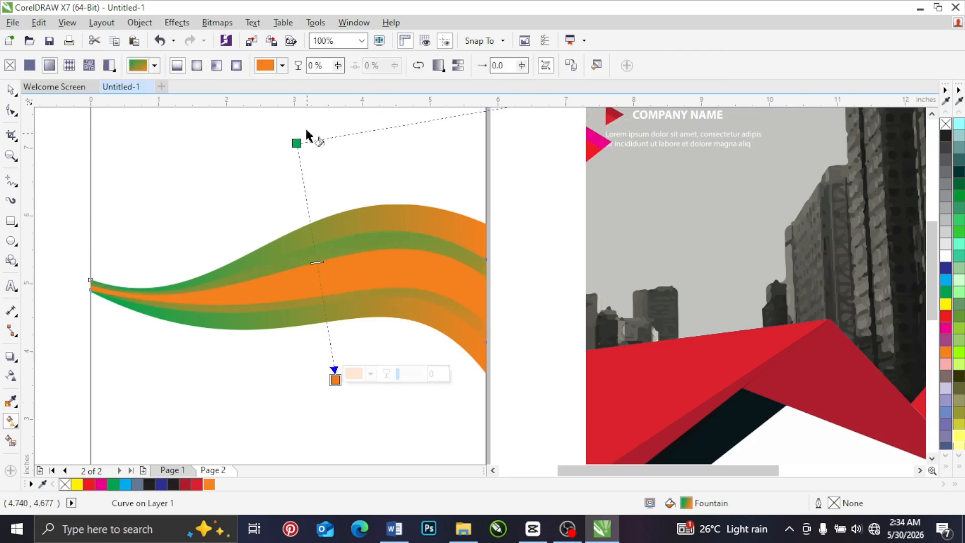
{"action": "left_click_drag", "start_coordinate": [297, 142], "coordinate": [415, 190]}
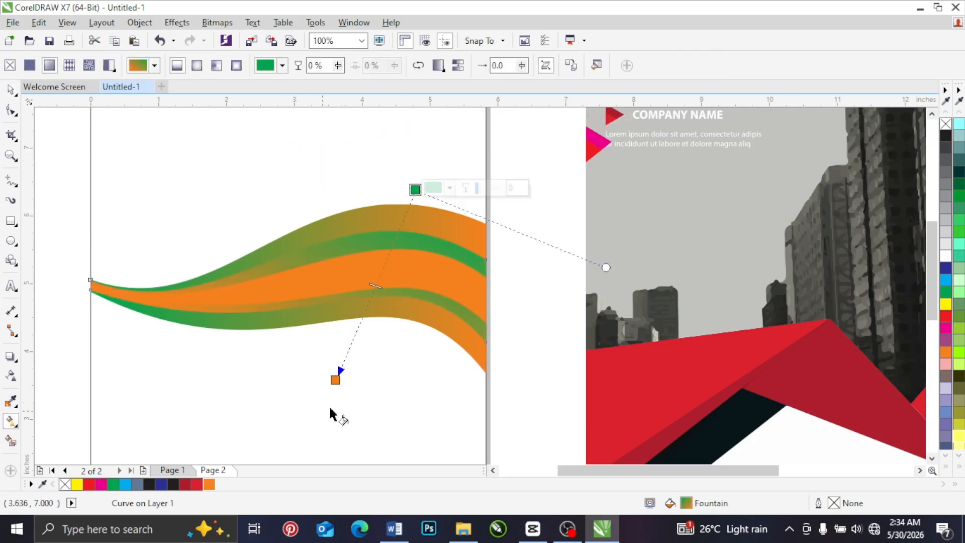
{"action": "left_click_drag", "start_coordinate": [335, 379], "coordinate": [177, 357]}
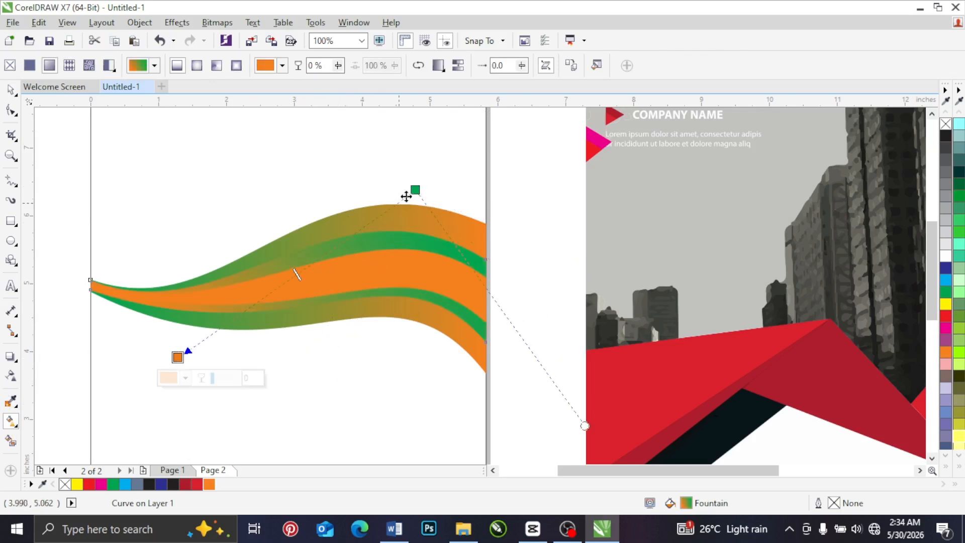
{"action": "left_click_drag", "start_coordinate": [406, 196], "coordinate": [375, 174]}
{"action": "left_click_drag", "start_coordinate": [177, 357], "coordinate": [165, 389]}
{"action": "left_click", "coordinate": [9, 90]}
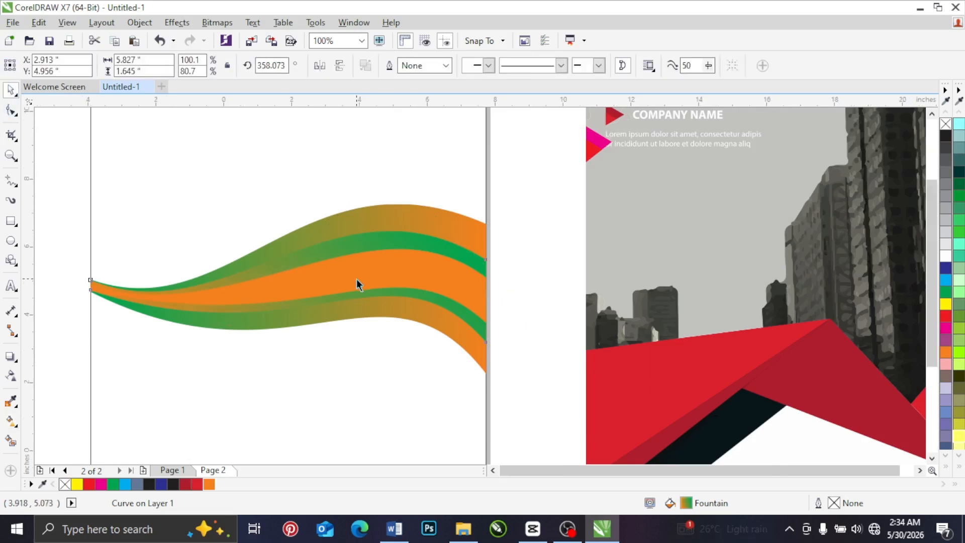
Step: Change the green end colour of the middle band's fountain fill to yellow
{"action": "scroll", "coordinate": [357, 279], "scroll_direction": "down", "scroll_amount": 1}
{"action": "left_click", "coordinate": [447, 236]}
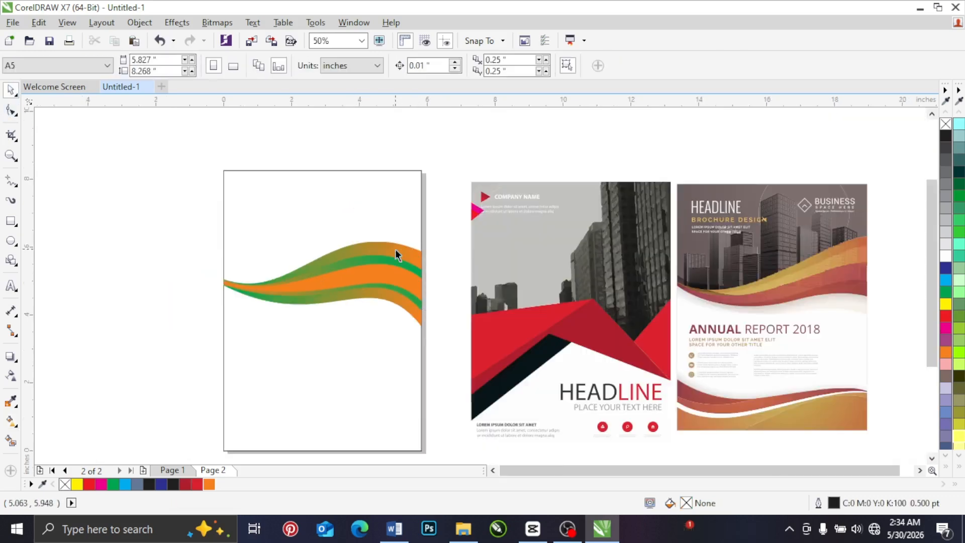
{"action": "left_click", "coordinate": [396, 249]}
{"action": "left_click", "coordinate": [443, 255]}
{"action": "left_click", "coordinate": [404, 261]}
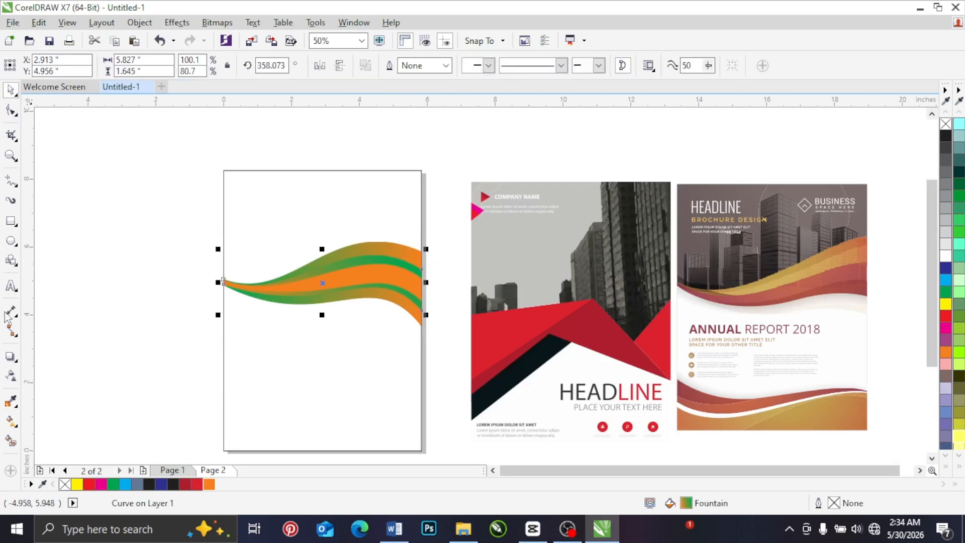
{"action": "left_click", "coordinate": [11, 420]}
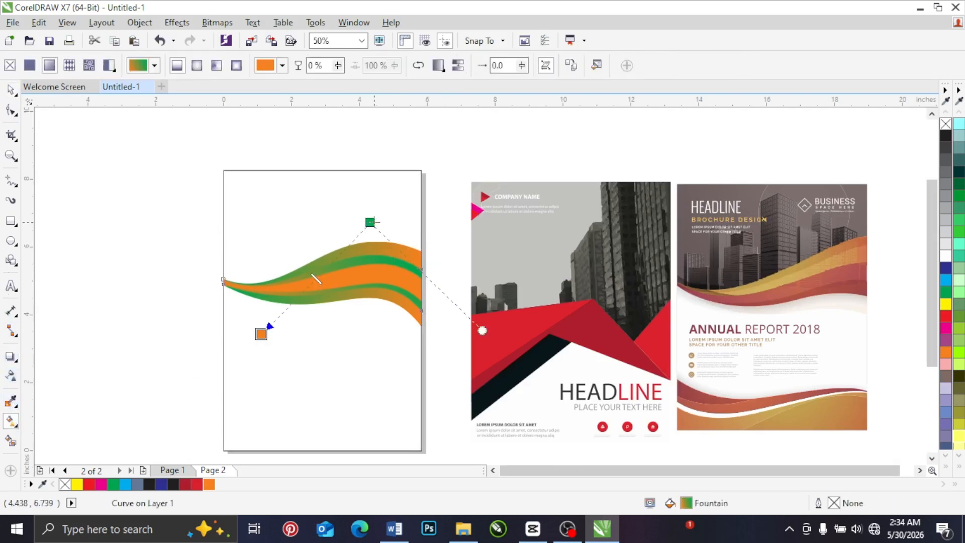
{"action": "left_click", "coordinate": [370, 221]}
{"action": "left_click", "coordinate": [946, 305]}
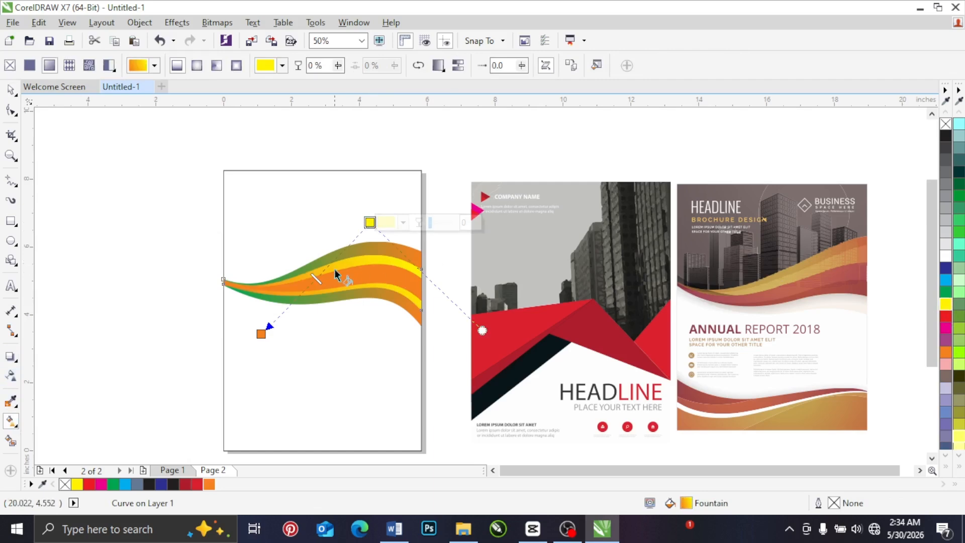
{"action": "left_click", "coordinate": [11, 91]}
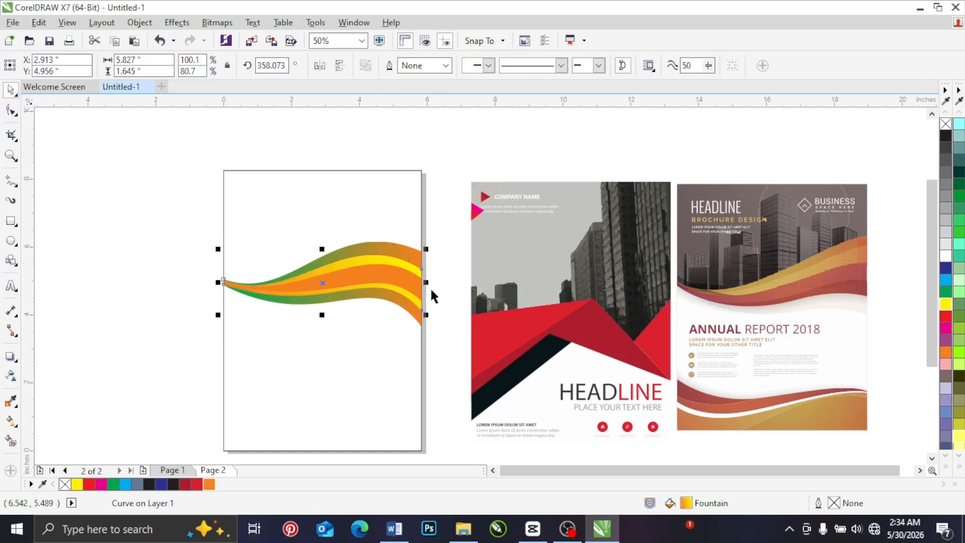
Step: Fill the innermost band with solid black
{"action": "left_click", "coordinate": [946, 137]}
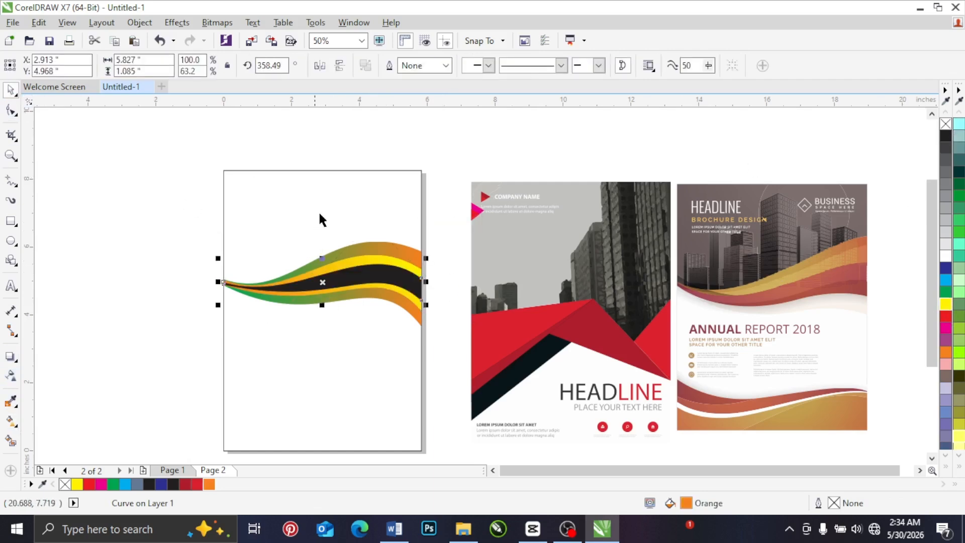
{"action": "left_click", "coordinate": [320, 211]}
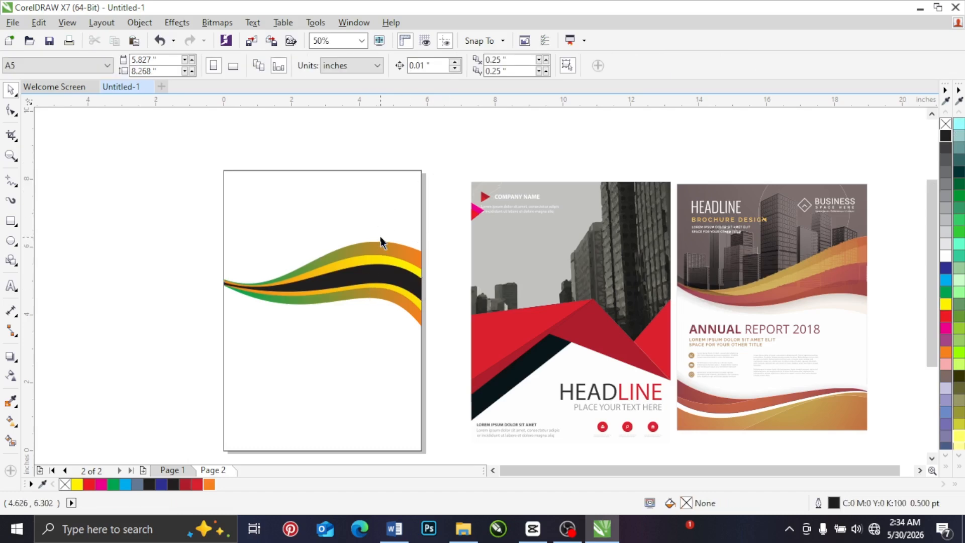
Step: Reduce the page-sized rectangle to a full-width strip about 0.948 in high along the page's bottom edge
{"action": "left_click", "coordinate": [262, 324]}
{"action": "left_click_drag", "start_coordinate": [321, 168], "coordinate": [307, 411]}
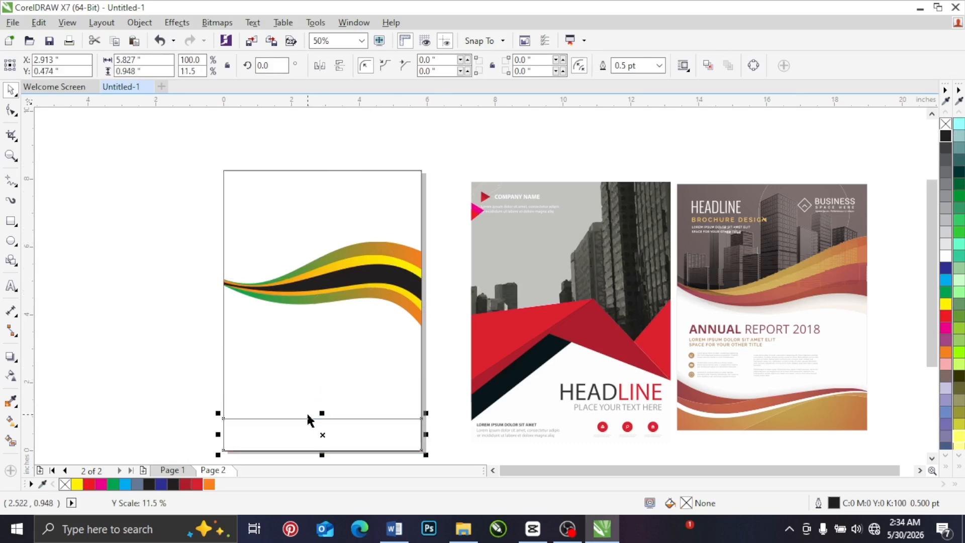
Step: Convert the bottom strip to curves and bend its upper edge into an S-wave, dipping near the left and cresting near the right, about 1.395 in high overall
{"action": "key", "text": "F10"}
{"action": "right_click", "coordinate": [294, 436]}
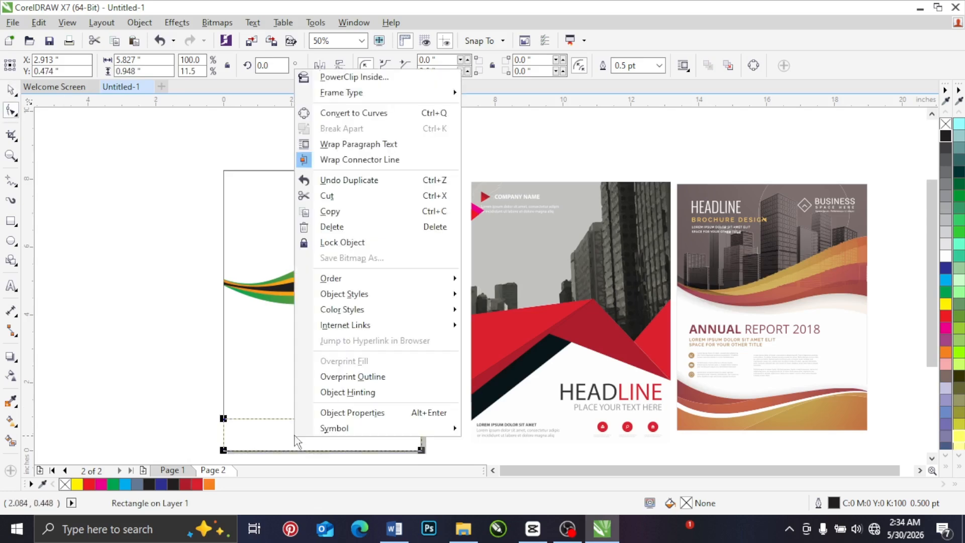
{"action": "left_click", "coordinate": [352, 113]}
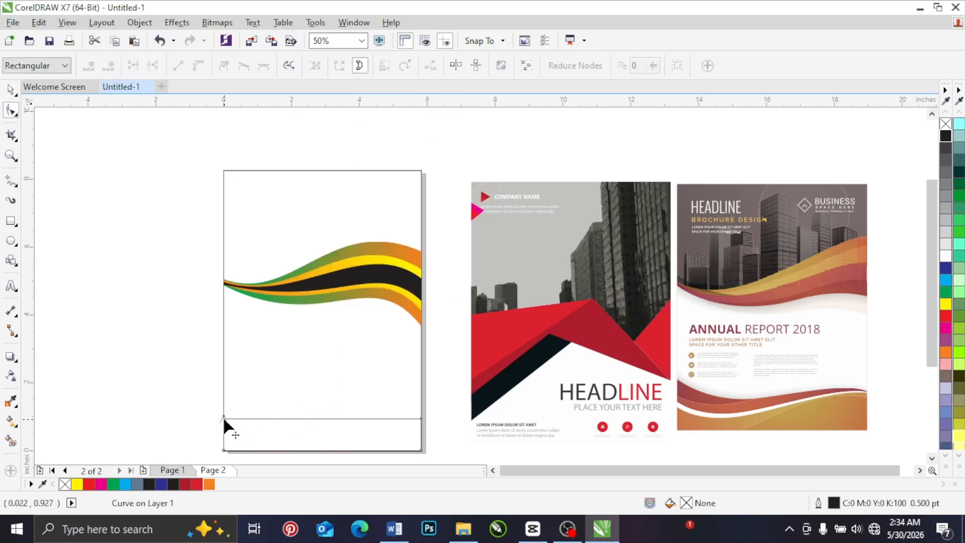
{"action": "right_click", "coordinate": [257, 419]}
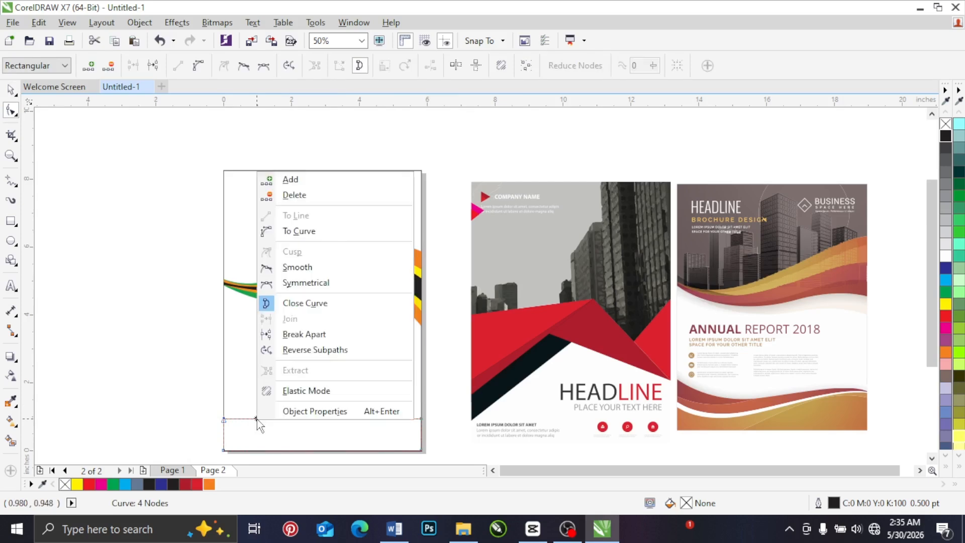
{"action": "left_click", "coordinate": [306, 231]}
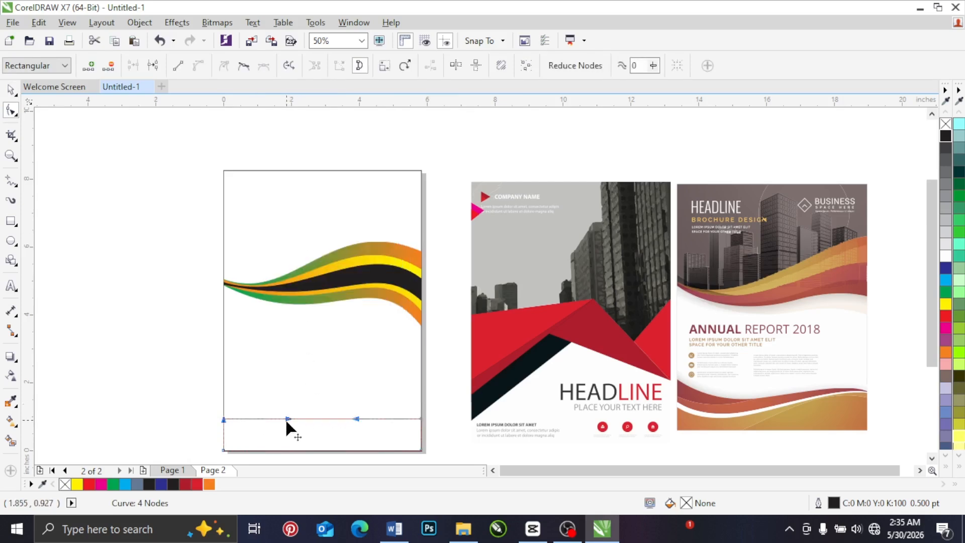
{"action": "mouse_move", "coordinate": [285, 419]}
{"action": "left_mouse_down"}
{"action": "mouse_move", "coordinate": [267, 446]}
{"action": "mouse_move", "coordinate": [267, 420]}
{"action": "left_mouse_up"}
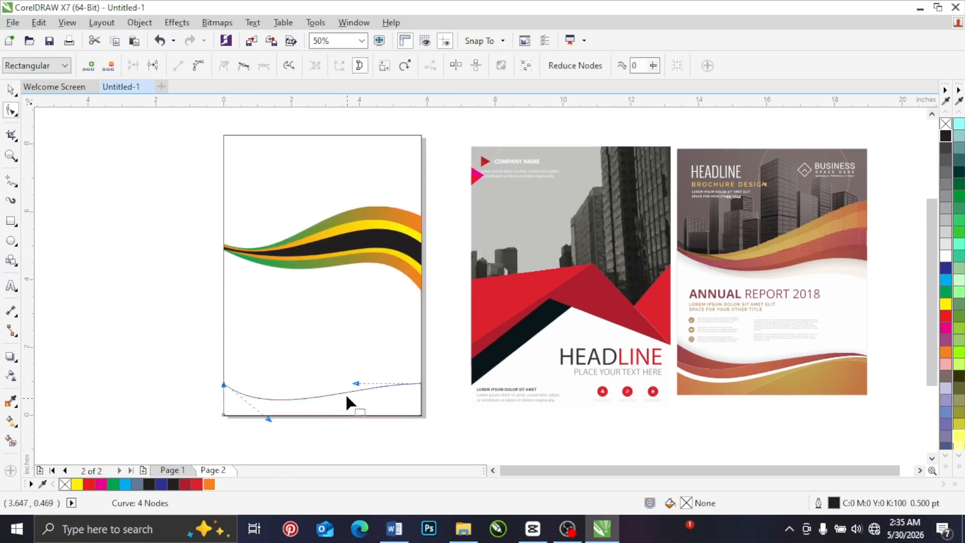
{"action": "left_click_drag", "start_coordinate": [349, 386], "coordinate": [366, 340]}
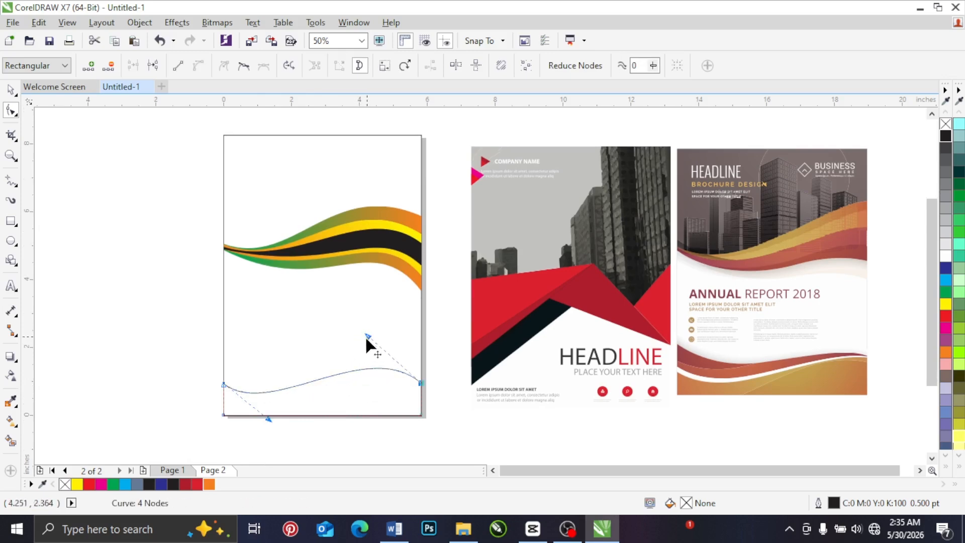
{"action": "left_click", "coordinate": [11, 91]}
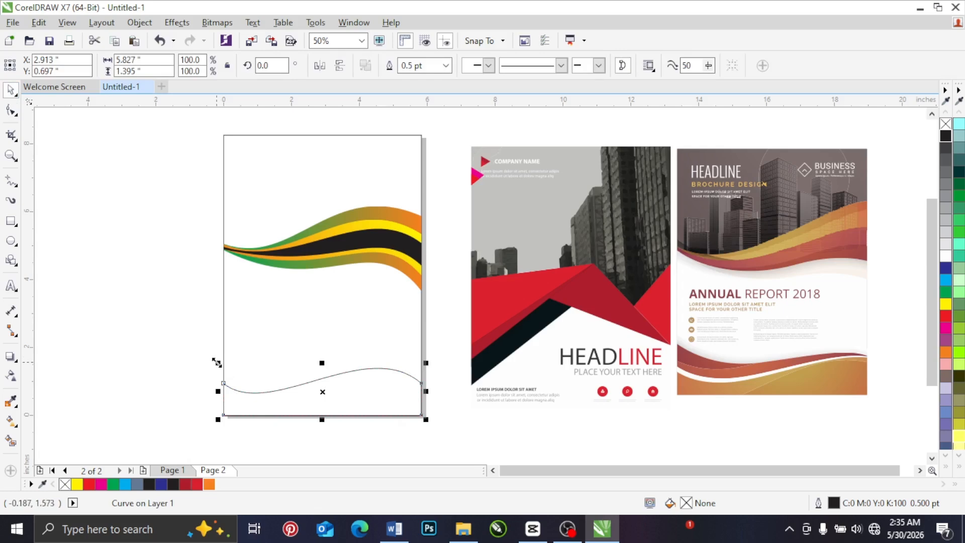
Step: Duplicate the wave shape at about 90% scale and reshape the copy into a three-node hill about 4.056 in wide rising from the page's bottom edge
{"action": "left_click_drag", "start_coordinate": [218, 362], "coordinate": [230, 367]}
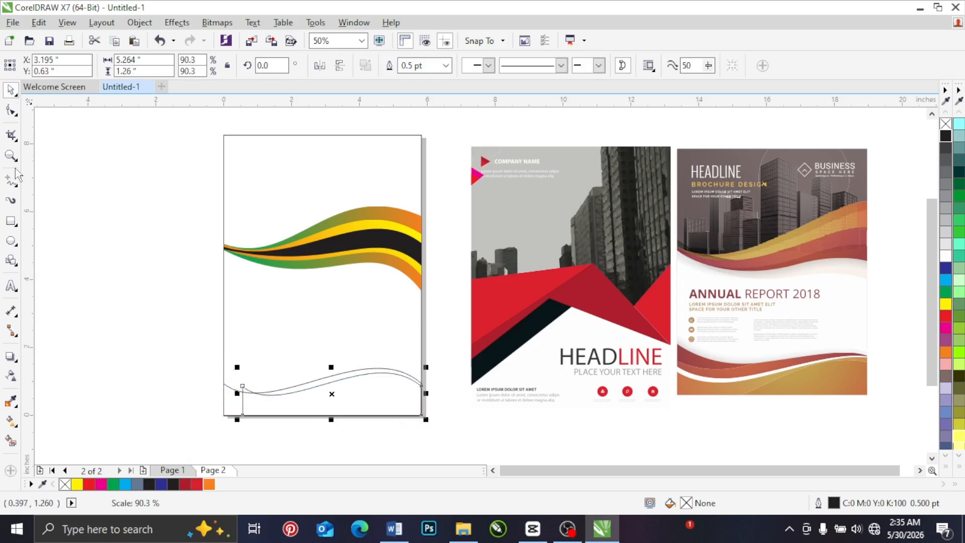
{"action": "left_click", "coordinate": [11, 110]}
{"action": "double_click", "coordinate": [241, 386]}
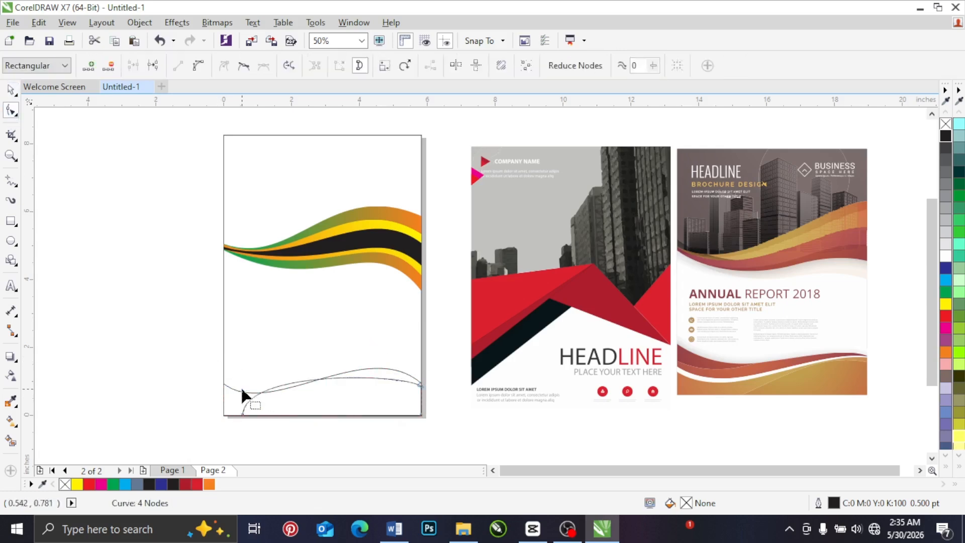
{"action": "left_click_drag", "start_coordinate": [244, 417], "coordinate": [283, 417]}
{"action": "left_click_drag", "start_coordinate": [283, 371], "coordinate": [353, 352]}
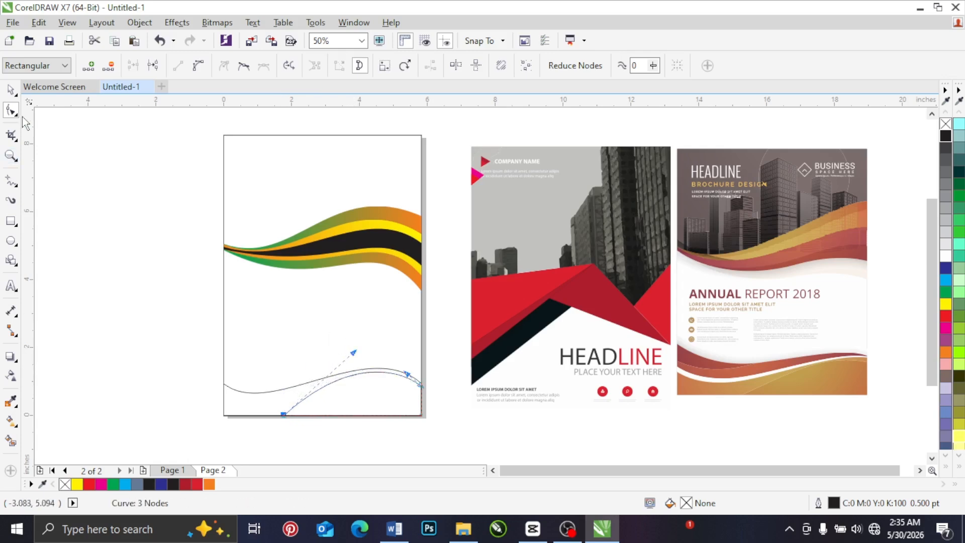
{"action": "left_click", "coordinate": [10, 91]}
{"action": "left_click", "coordinate": [437, 319]}
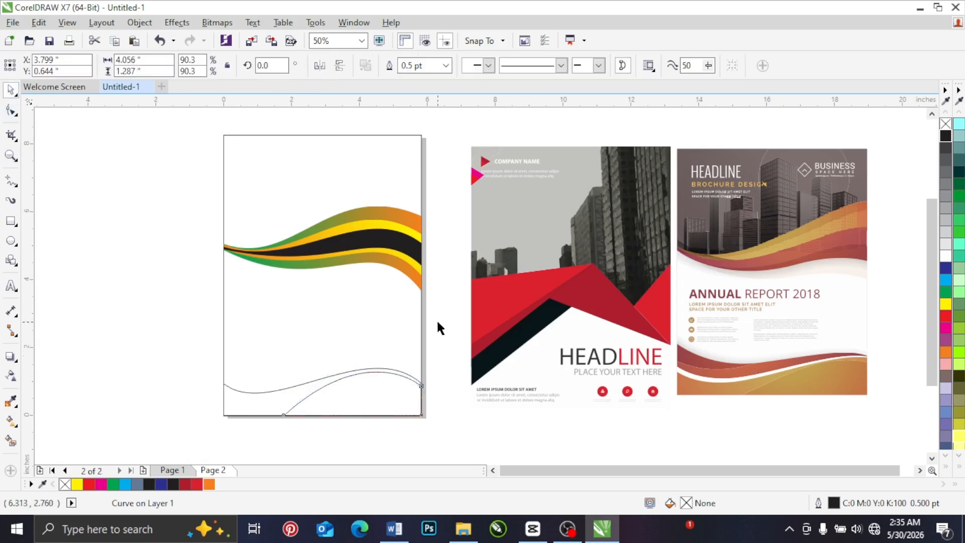
Step: Duplicate the full-width bottom wave stretched upward to about 1.614 in high and fill the copy with yellow
{"action": "left_click", "coordinate": [289, 392]}
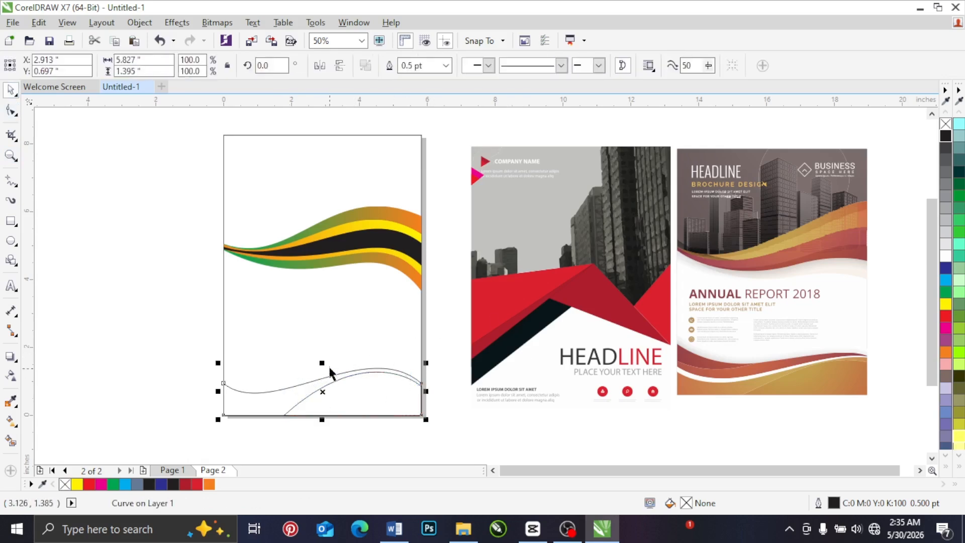
{"action": "left_click_drag", "start_coordinate": [323, 362], "coordinate": [323, 355]}
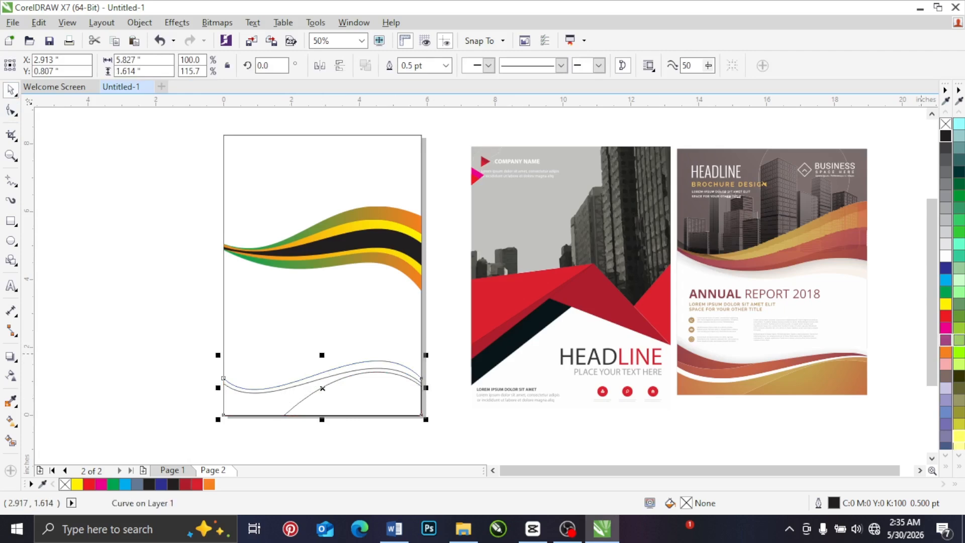
{"action": "left_click", "coordinate": [946, 304]}
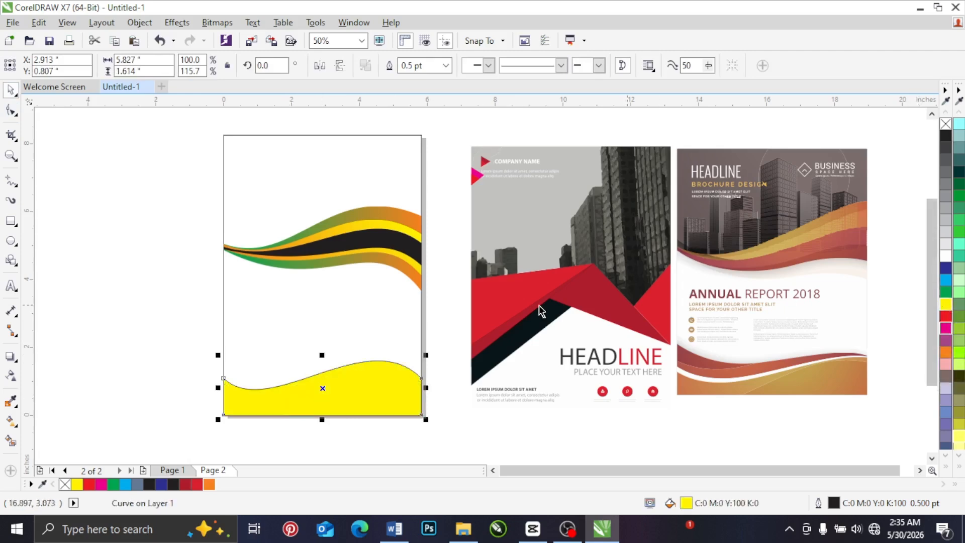
Step: Order the yellow wave directly in front of the page background, behind the other two bottom shapes
{"action": "right_click", "coordinate": [379, 379]}
{"action": "mouse_move", "coordinate": [517, 222]}
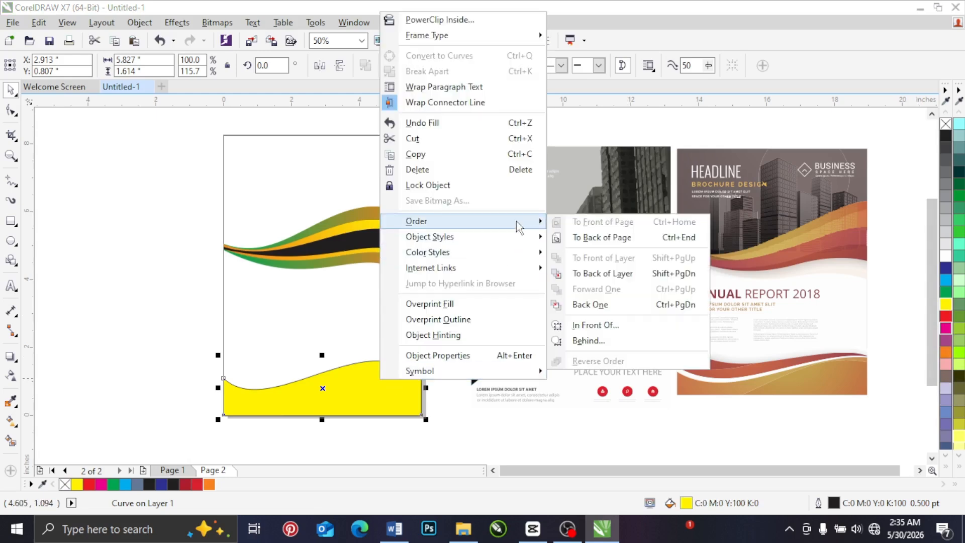
{"action": "left_click", "coordinate": [595, 325]}
{"action": "left_click", "coordinate": [327, 321]}
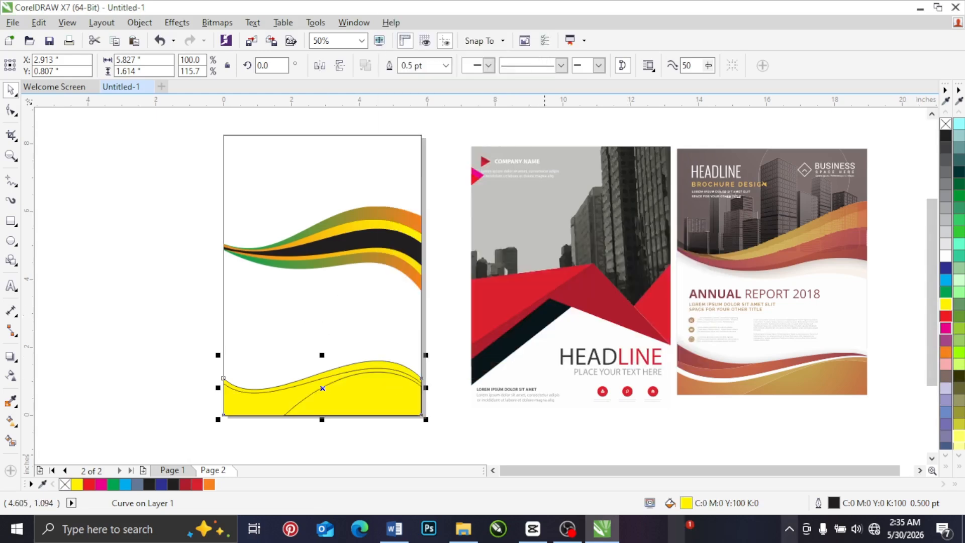
{"action": "left_click", "coordinate": [64, 366]}
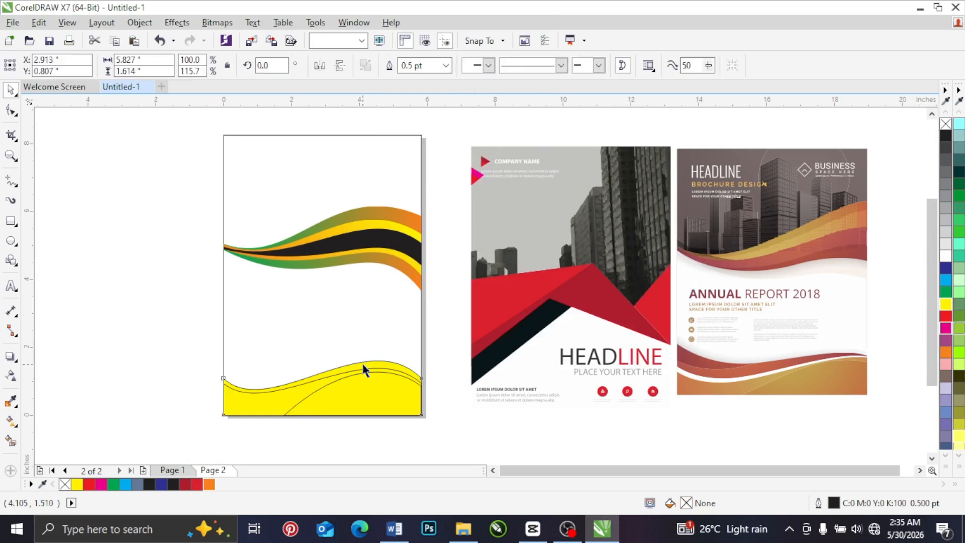
Step: Fill the tallest bottom wave with white and the shorter full-width wave with orange
{"action": "left_click", "coordinate": [363, 364]}
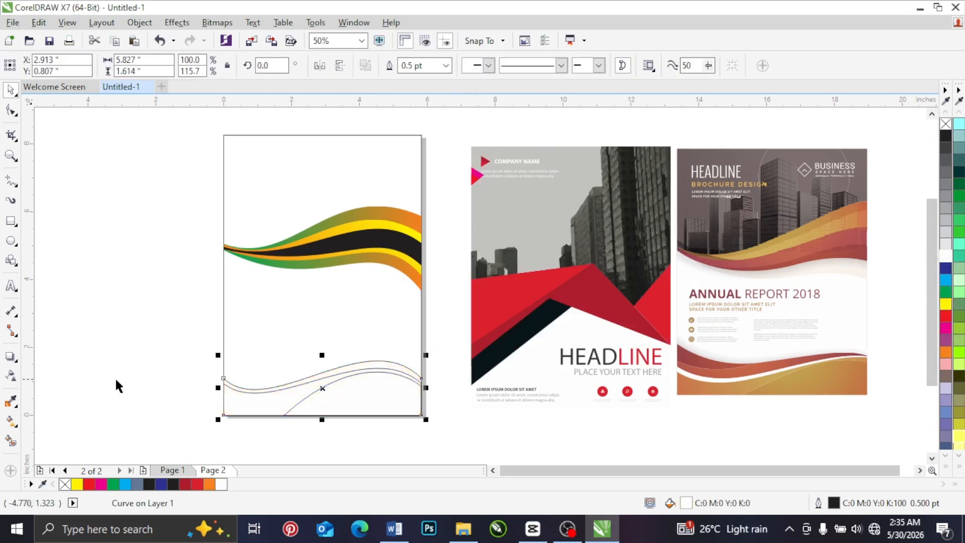
{"action": "left_click", "coordinate": [211, 390]}
{"action": "left_click", "coordinate": [240, 395]}
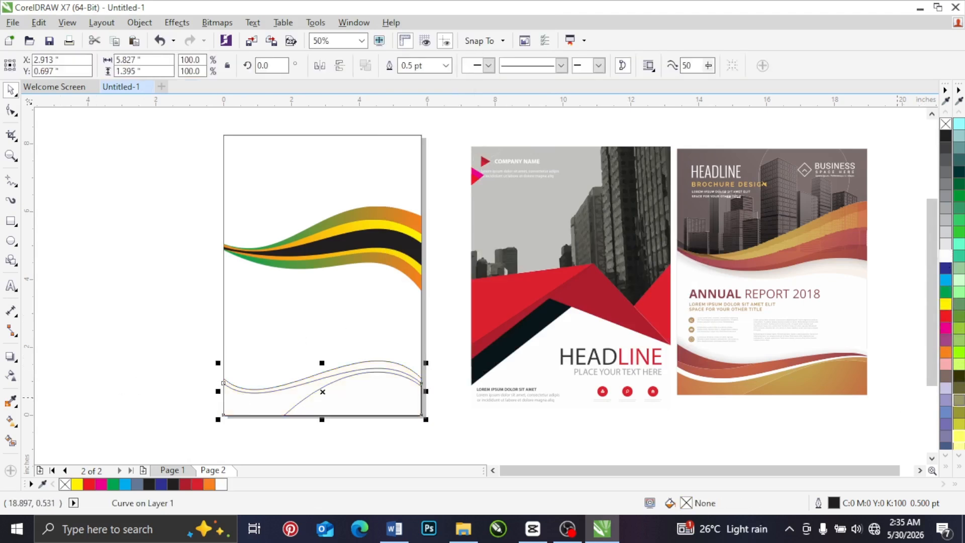
{"action": "left_click", "coordinate": [950, 354]}
{"action": "left_click", "coordinate": [390, 431]}
Step: Fill the hill shape with light pink and the tallest bottom wave with yellow
{"action": "left_click", "coordinate": [331, 383]}
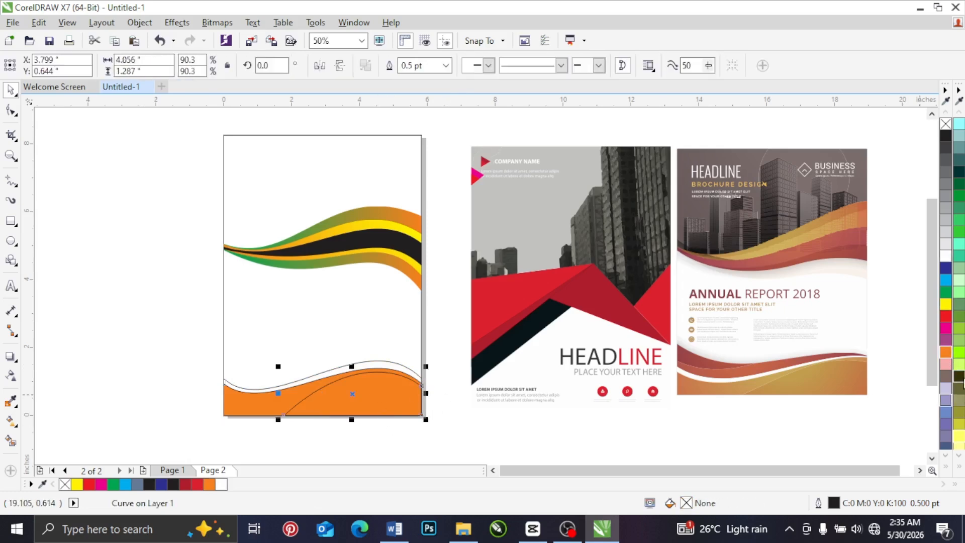
{"action": "left_click", "coordinate": [945, 363]}
{"action": "left_click", "coordinate": [167, 331]}
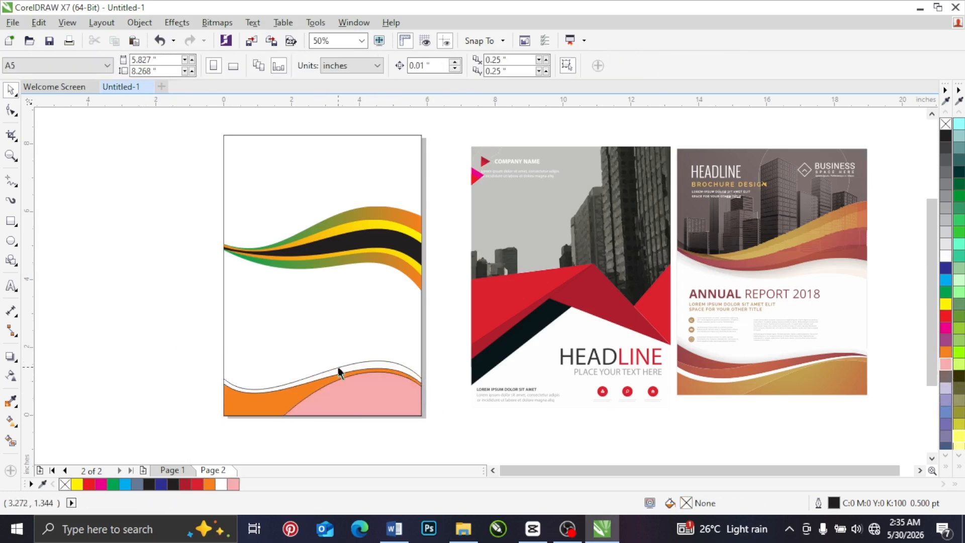
{"action": "left_click", "coordinate": [355, 369]}
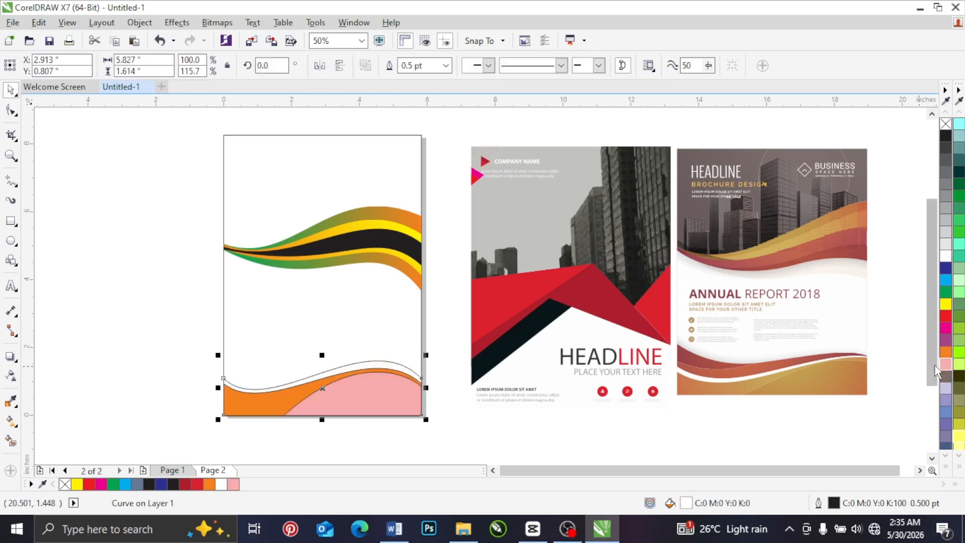
{"action": "left_click", "coordinate": [946, 304]}
{"action": "left_click", "coordinate": [129, 394]}
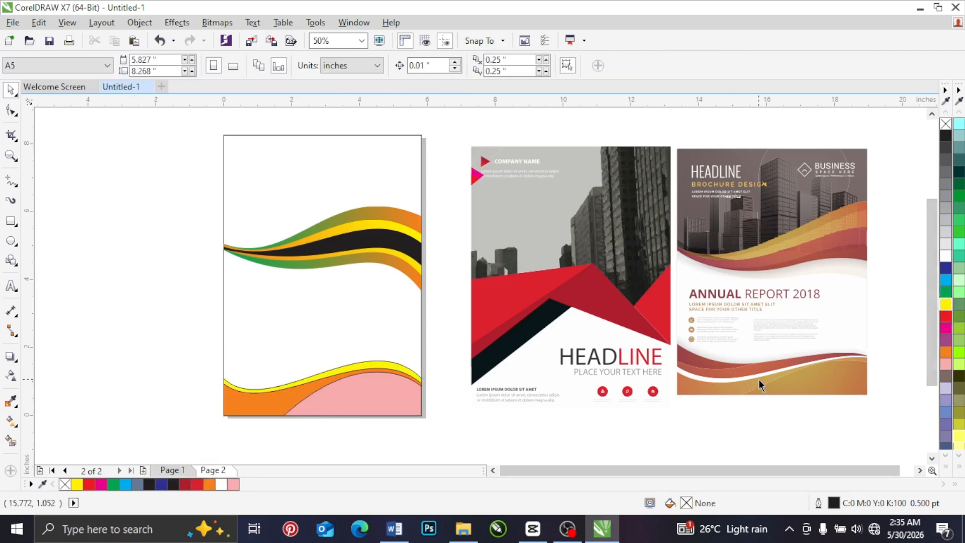
Step: Duplicate the yellow wave stretched to about 2.073 in high and order the copy behind the other bottom shapes, in front of the page background
{"action": "left_click", "coordinate": [344, 370]}
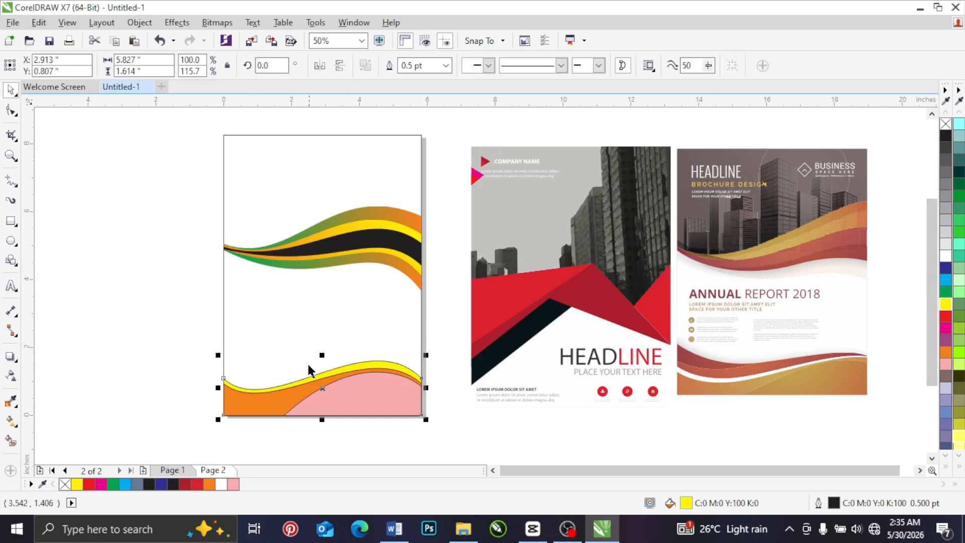
{"action": "left_click_drag", "start_coordinate": [322, 361], "coordinate": [322, 340]}
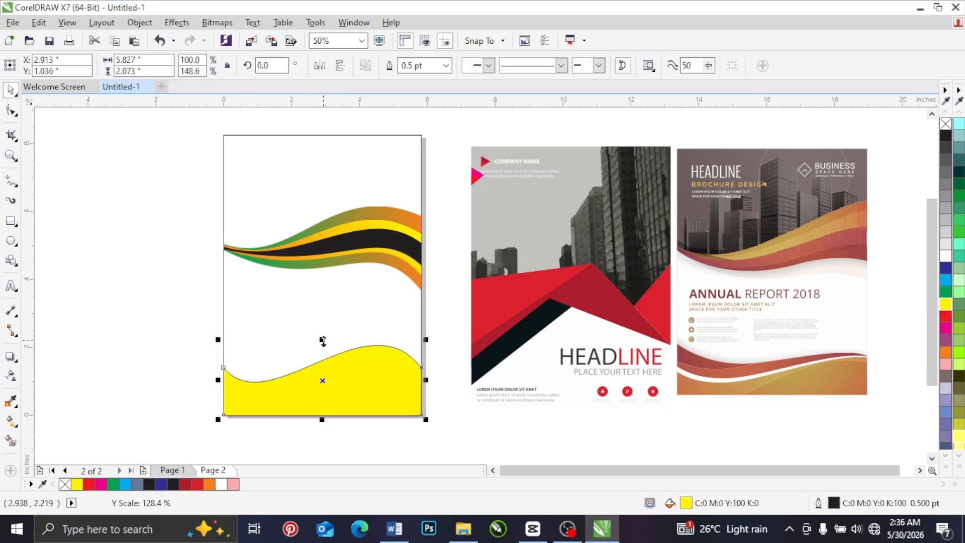
{"action": "right_click", "coordinate": [350, 379]}
{"action": "mouse_move", "coordinate": [461, 221]}
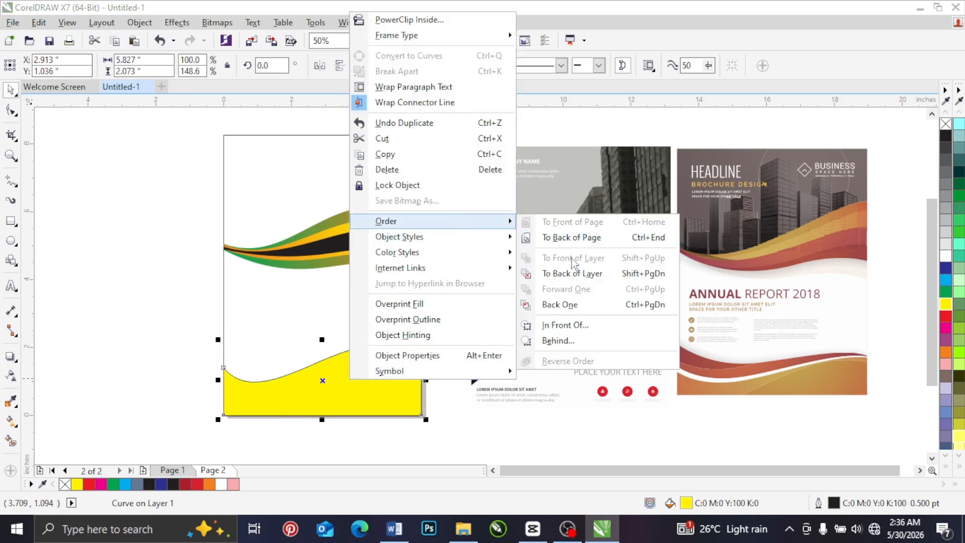
{"action": "left_click", "coordinate": [560, 325]}
{"action": "left_click", "coordinate": [246, 301]}
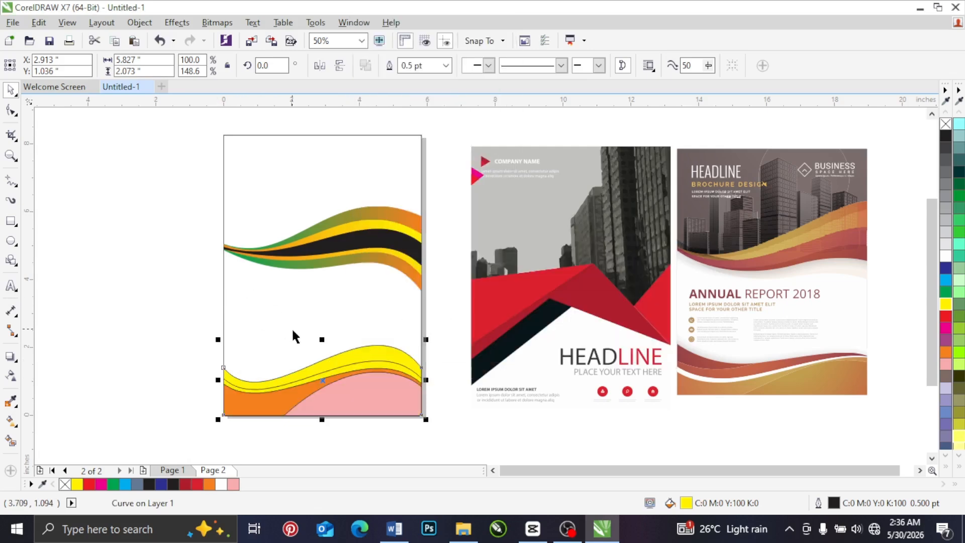
Step: Lower the tallest wave's right end node slightly and adjust its curve handle to flatten the crest
{"action": "left_click", "coordinate": [11, 111]}
{"action": "left_click", "coordinate": [421, 368]}
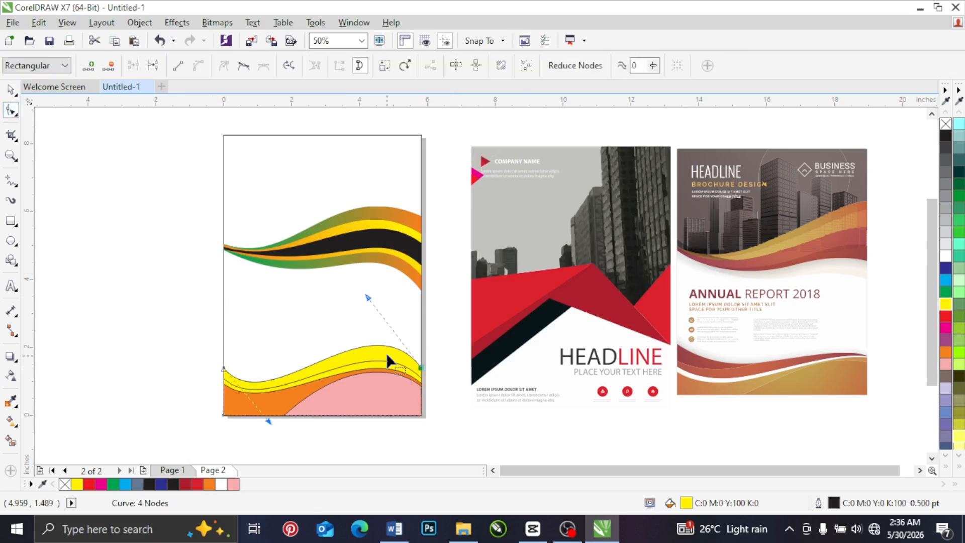
{"action": "left_click_drag", "start_coordinate": [364, 304], "coordinate": [332, 312]}
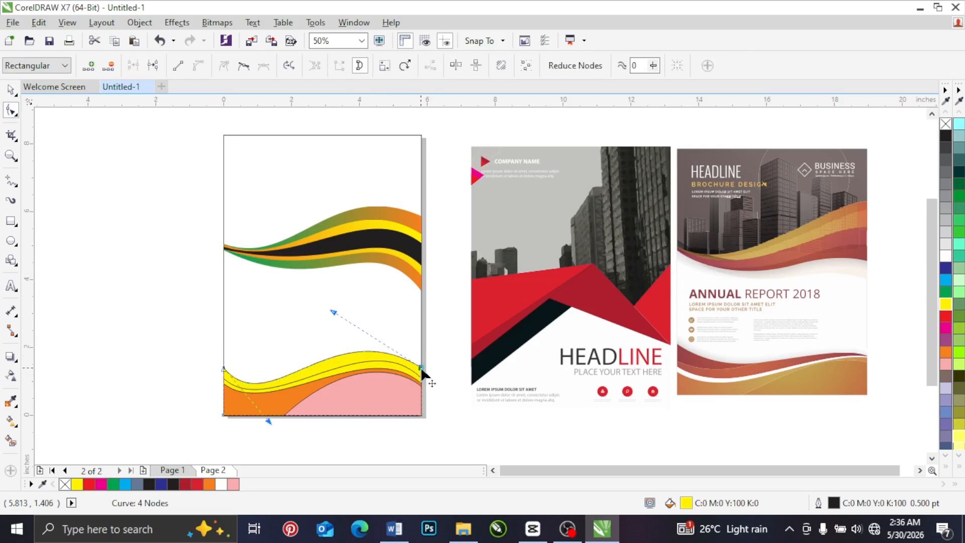
{"action": "left_click_drag", "start_coordinate": [422, 370], "coordinate": [422, 369]}
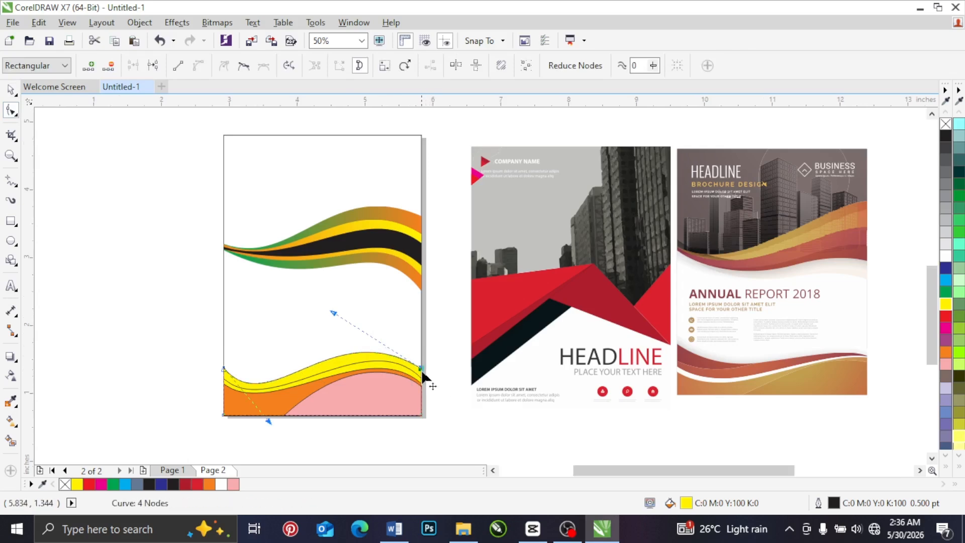
{"action": "scroll", "coordinate": [422, 374], "scroll_direction": "up", "scroll_amount": 2}
{"action": "left_click_drag", "start_coordinate": [422, 373], "coordinate": [422, 374]}
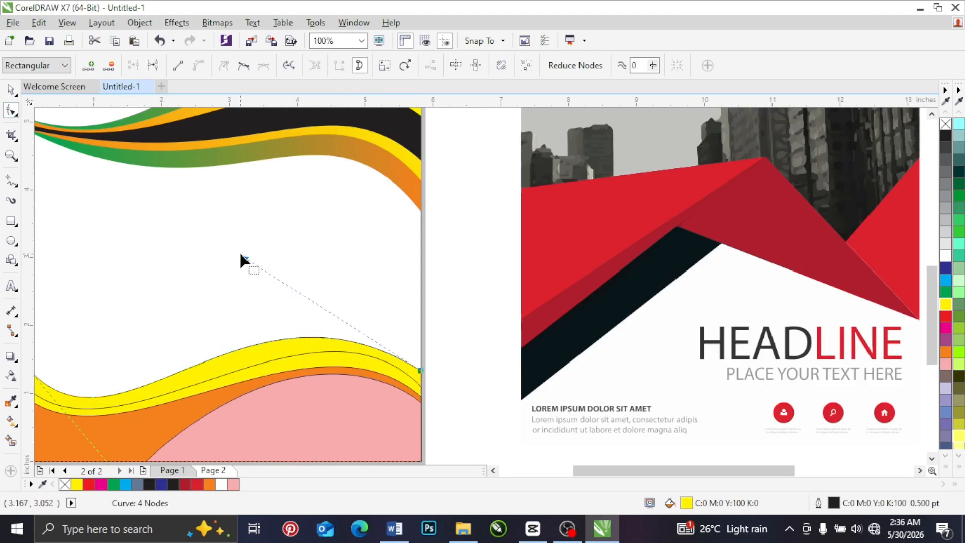
{"action": "left_click_drag", "start_coordinate": [243, 256], "coordinate": [287, 253]}
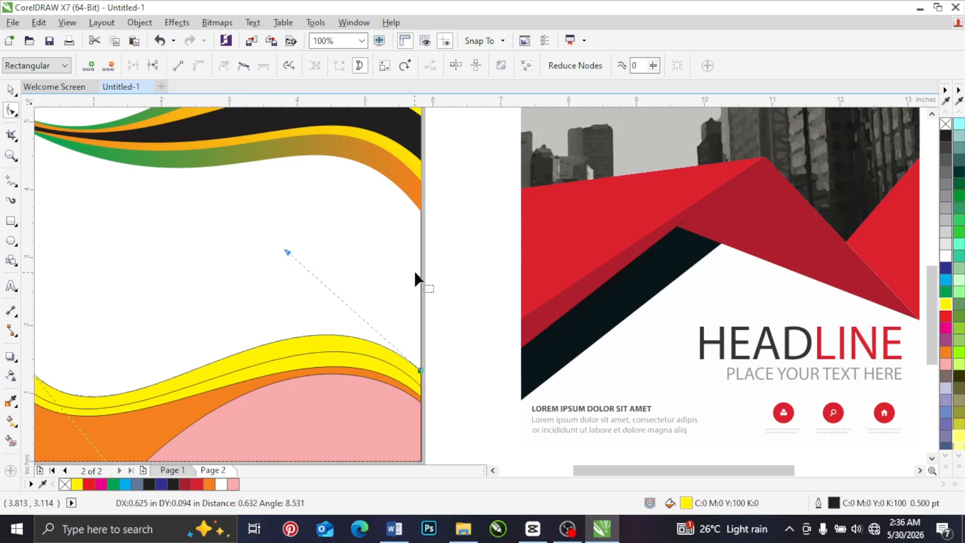
Step: Adjust the curve handle at the tallest wave's left end to make its dip shallower, leaving the shape about 1.888 in high
{"action": "scroll", "coordinate": [415, 269], "scroll_direction": "down", "scroll_amount": 2}
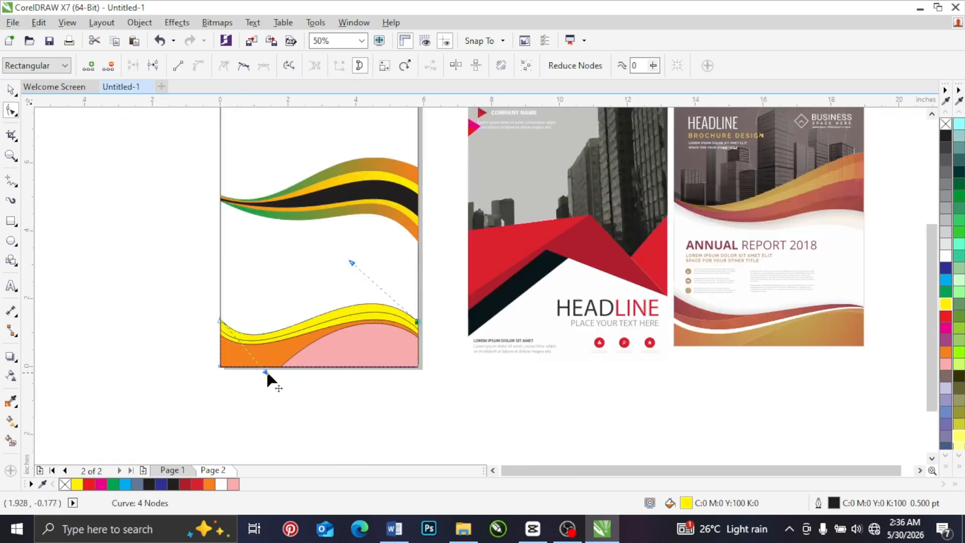
{"action": "left_click_drag", "start_coordinate": [267, 373], "coordinate": [306, 343]}
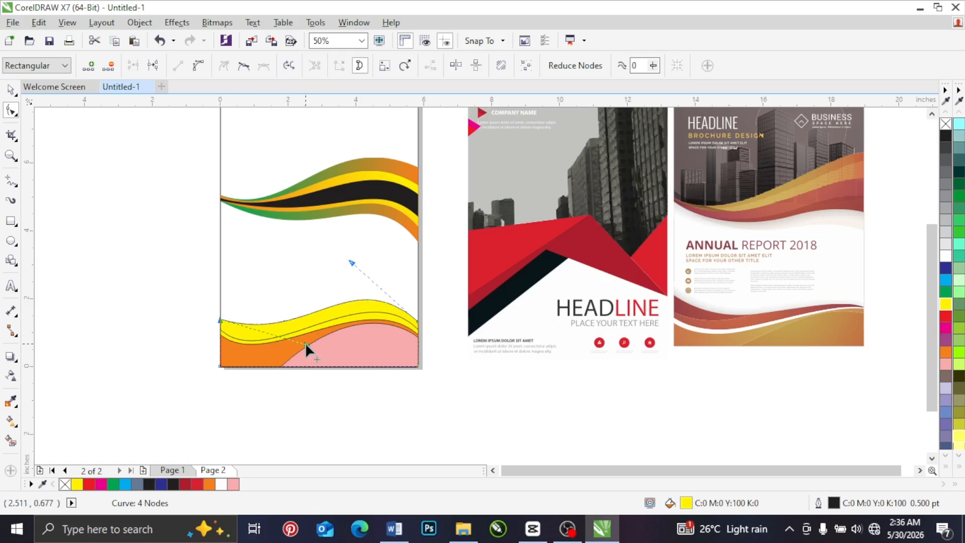
{"action": "left_click_drag", "start_coordinate": [306, 343], "coordinate": [259, 366]}
{"action": "left_click", "coordinate": [10, 89]}
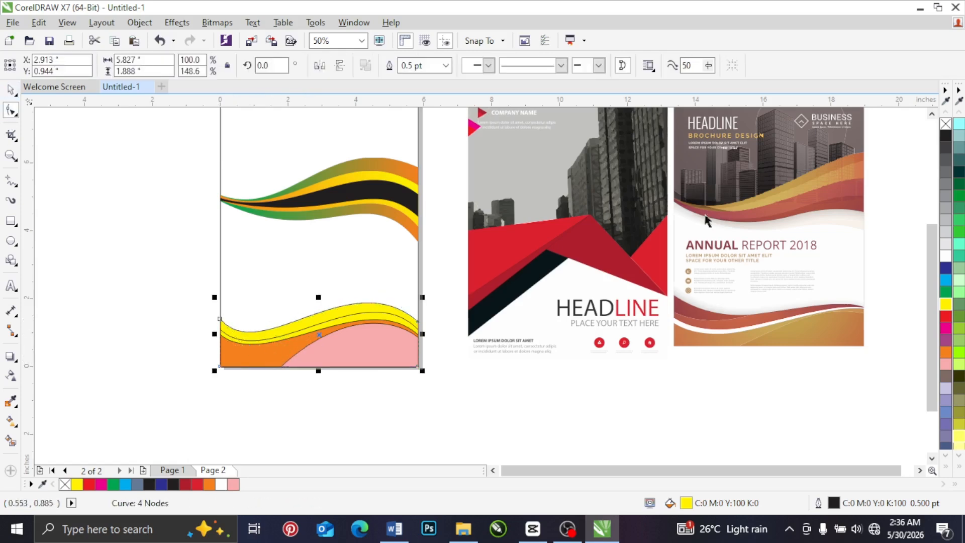
Step: Fill the tallest bottom wave with purple and duplicate it stretched to about 2.729 in high, ordered behind the other bottom shapes
{"action": "left_click", "coordinate": [945, 340]}
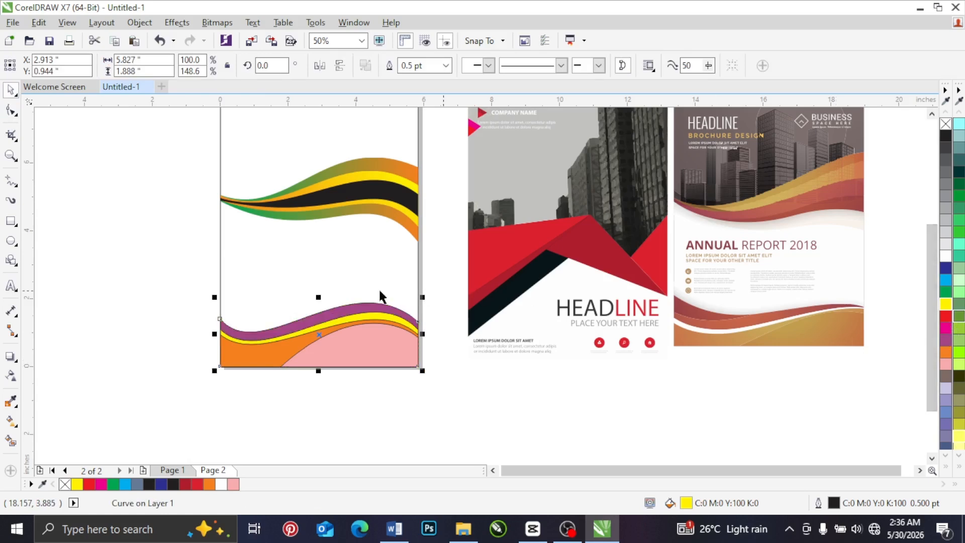
{"action": "left_click_drag", "start_coordinate": [318, 297], "coordinate": [318, 275]}
{"action": "scroll", "coordinate": [319, 300], "scroll_direction": "up", "scroll_amount": 2}
{"action": "scroll", "coordinate": [319, 319], "scroll_direction": "down", "scroll_amount": 2}
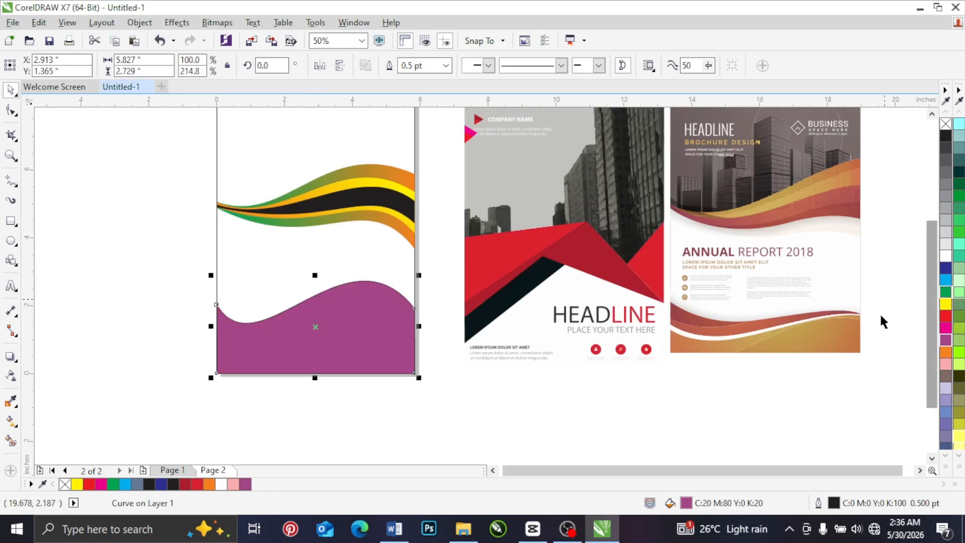
{"action": "right_click", "coordinate": [274, 321]}
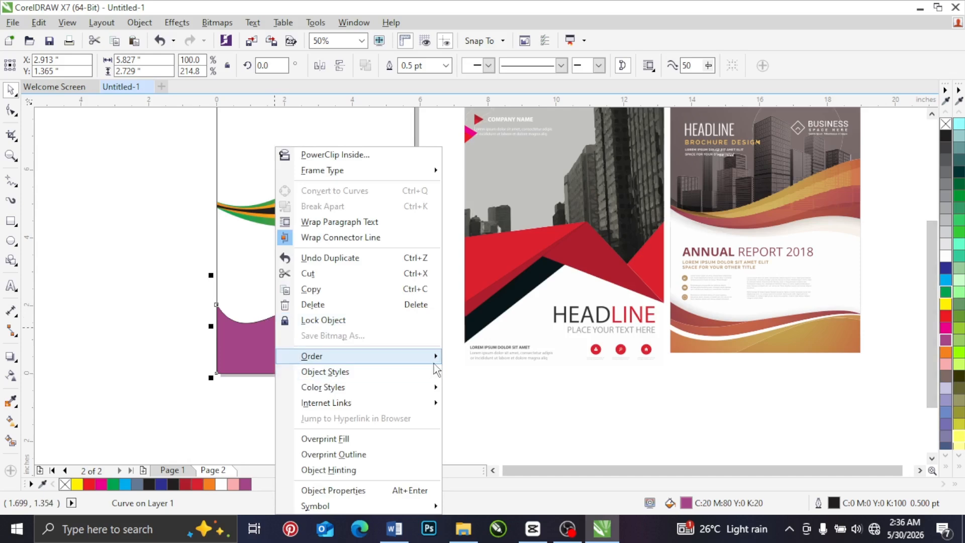
{"action": "mouse_move", "coordinate": [435, 355]}
{"action": "left_click", "coordinate": [477, 459]}
{"action": "left_click", "coordinate": [267, 270]}
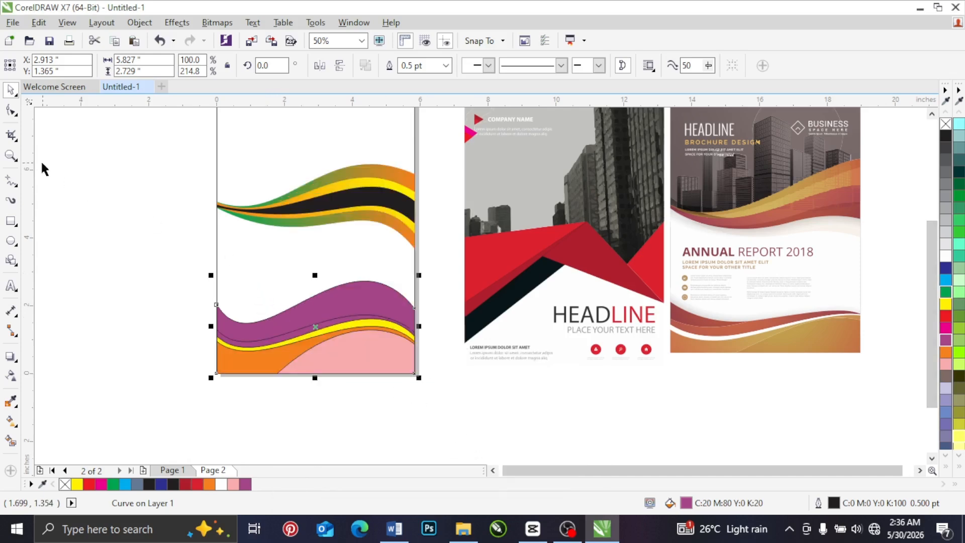
Step: Lower the new tallest wave's right end node, bringing the shape to about 2.036 in high, and fill it with magenta
{"action": "left_click", "coordinate": [12, 110]}
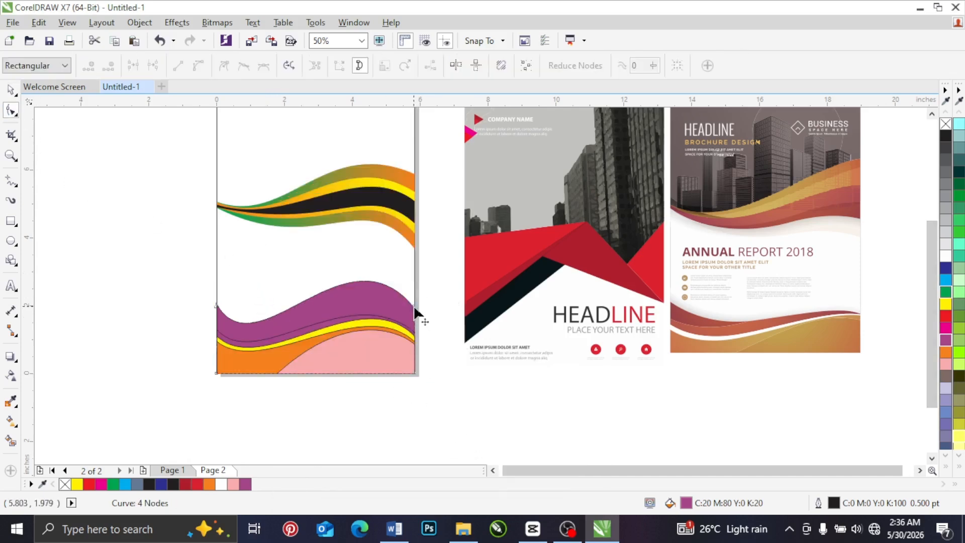
{"action": "left_click", "coordinate": [413, 337]}
{"action": "left_click_drag", "start_coordinate": [409, 352], "coordinate": [414, 358]}
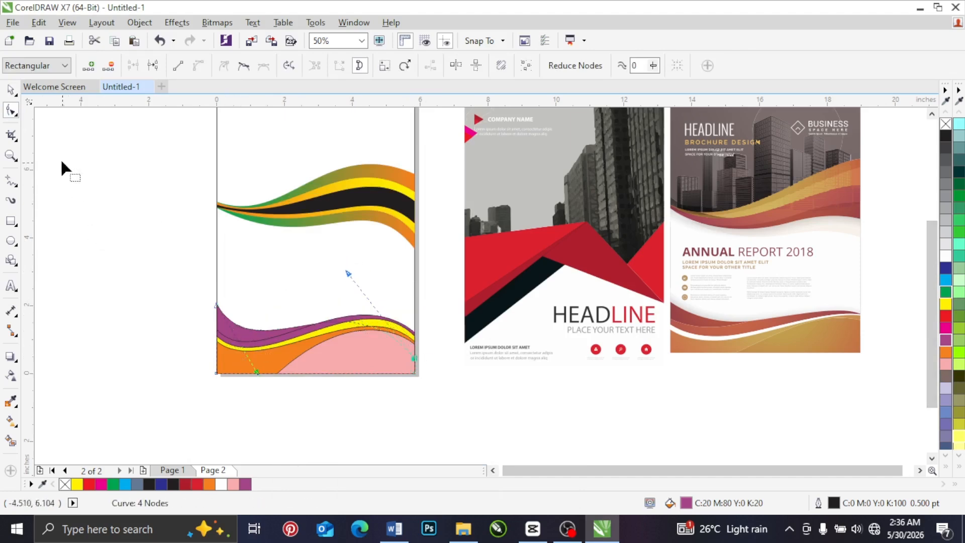
{"action": "left_click", "coordinate": [9, 90]}
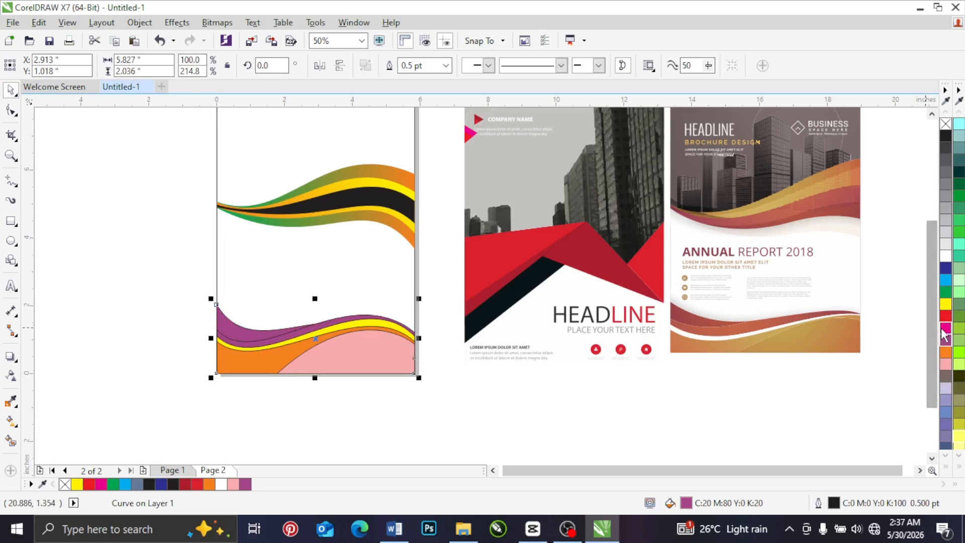
{"action": "left_click_drag", "start_coordinate": [947, 332], "coordinate": [222, 323]}
{"action": "left_click", "coordinate": [137, 294]}
Step: Remove the outlines from the five bottom wave shapes
{"action": "left_click_drag", "start_coordinate": [152, 268], "coordinate": [387, 379]}
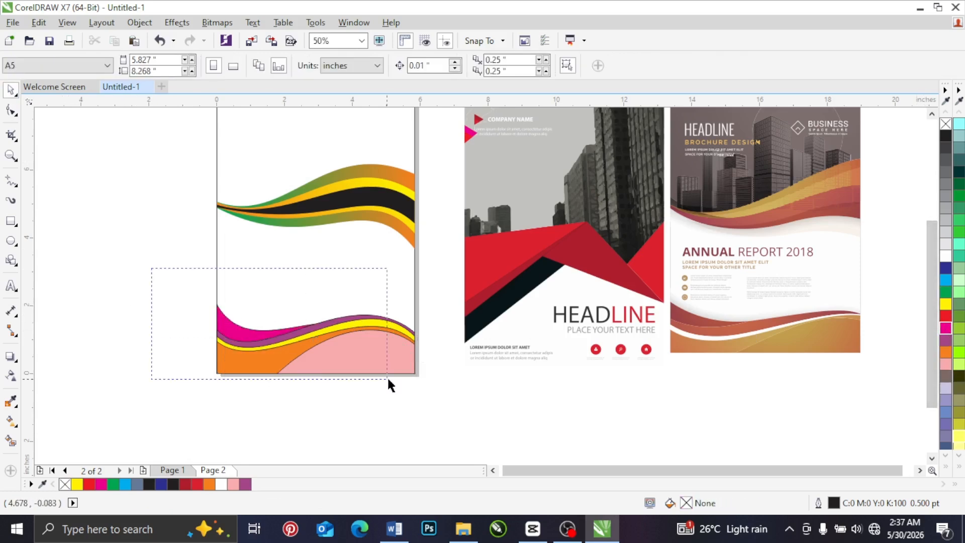
{"action": "left_click_drag", "start_coordinate": [436, 417], "coordinate": [438, 418]}
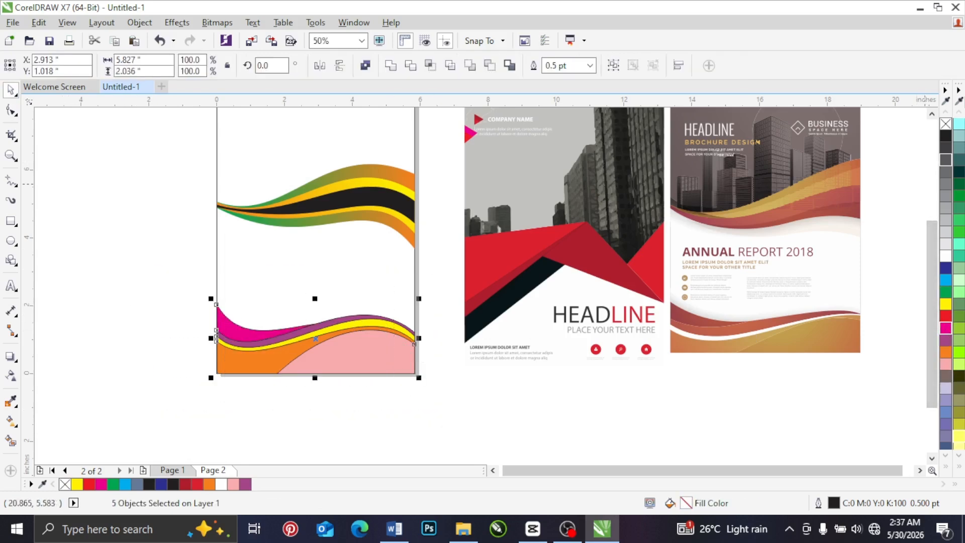
{"action": "right_click", "coordinate": [945, 124]}
{"action": "left_click", "coordinate": [132, 269]}
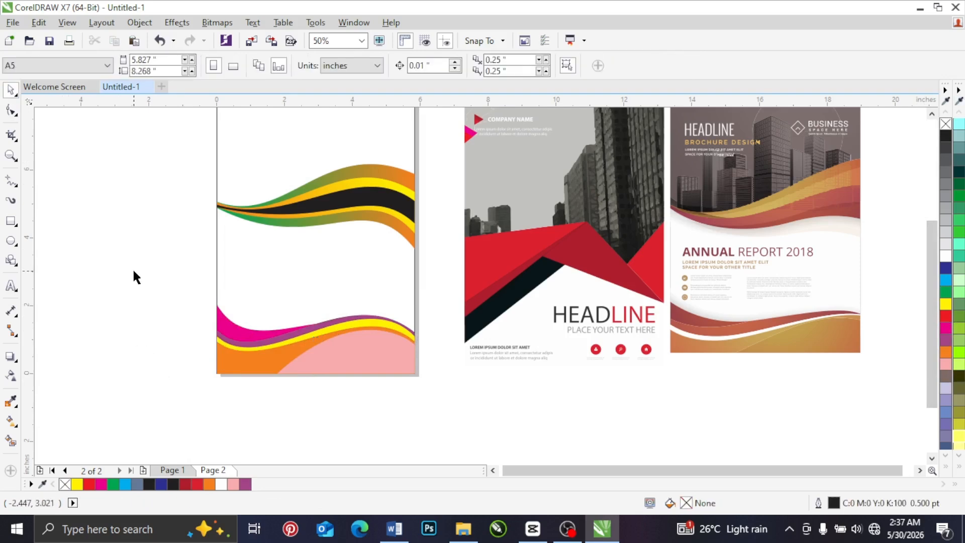
Step: Fill the yellow bottom wave with white and squash all five bottom shapes together to about 1.464 in high
{"action": "left_click", "coordinate": [355, 324]}
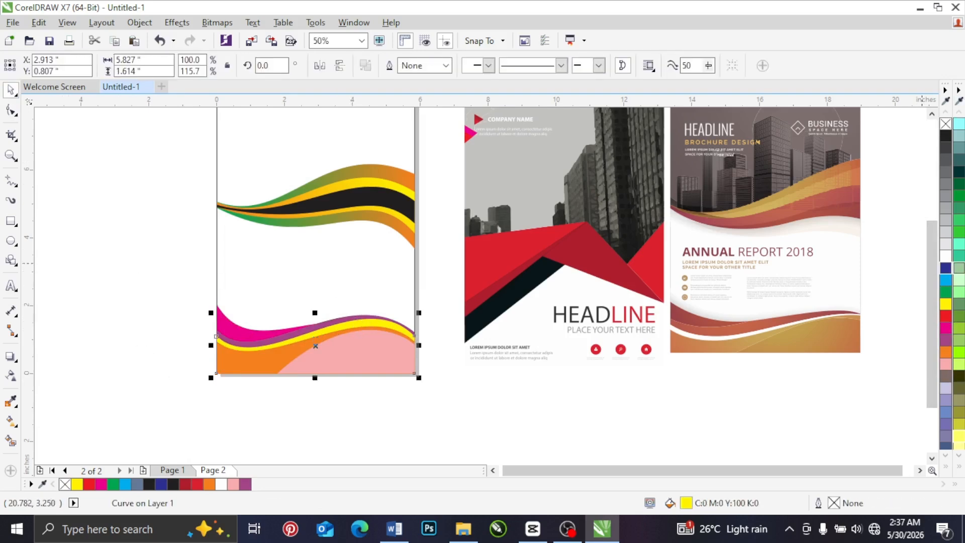
{"action": "left_click", "coordinate": [947, 256]}
{"action": "left_click_drag", "start_coordinate": [138, 259], "coordinate": [408, 384]}
{"action": "left_click_drag", "start_coordinate": [315, 298], "coordinate": [315, 317]}
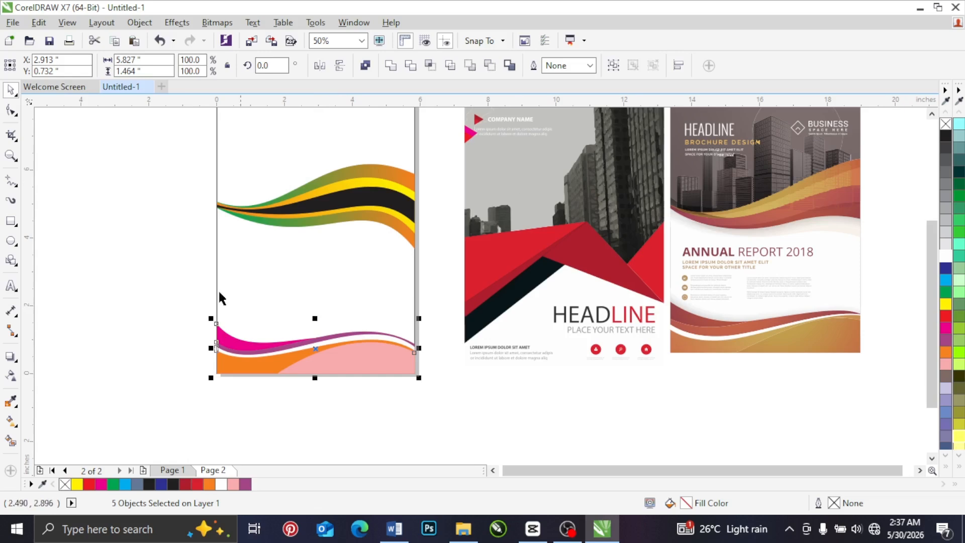
Step: Recolour the pink hill copper brown and the orange wave golden tan, using colours sampled from the annual report reference's bottom waves
{"action": "left_click", "coordinate": [11, 400]}
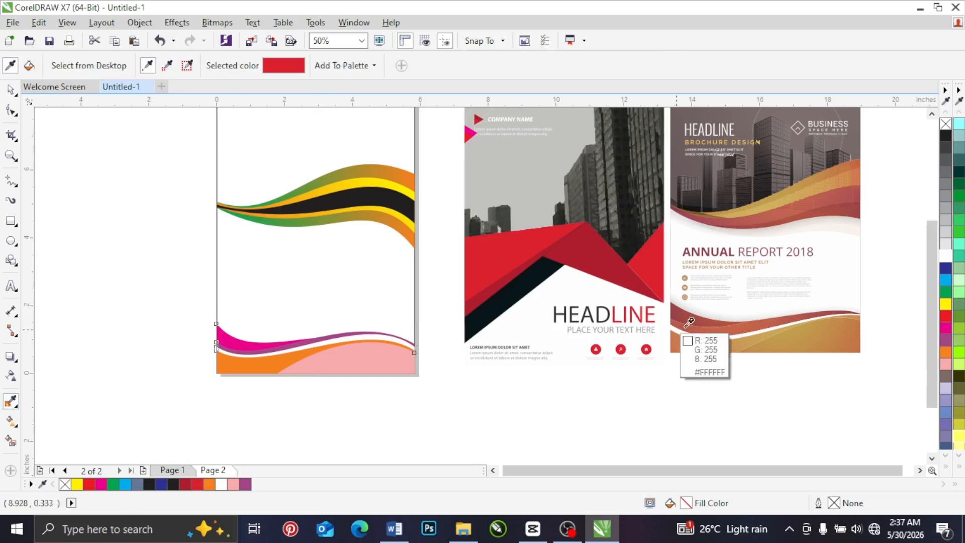
{"action": "left_click", "coordinate": [855, 343]}
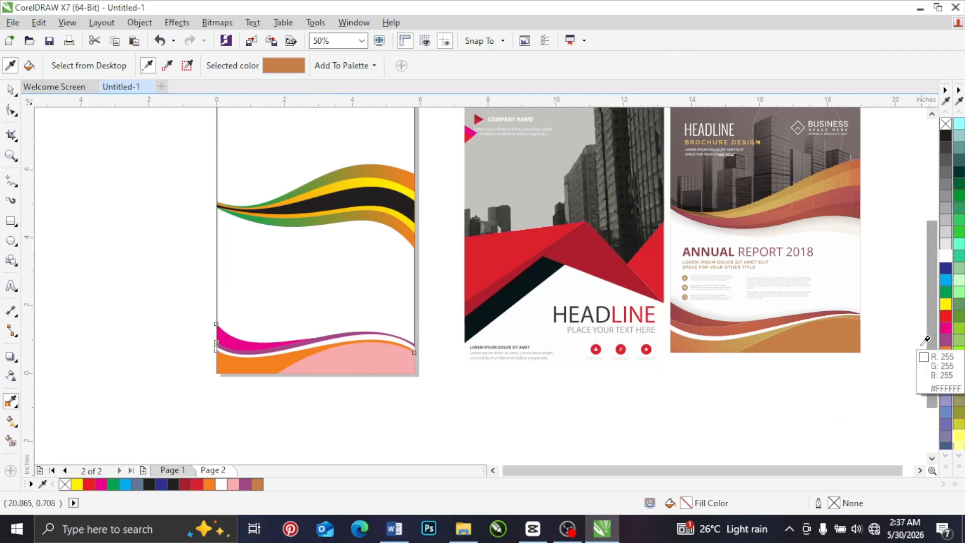
{"action": "left_click", "coordinate": [829, 338]}
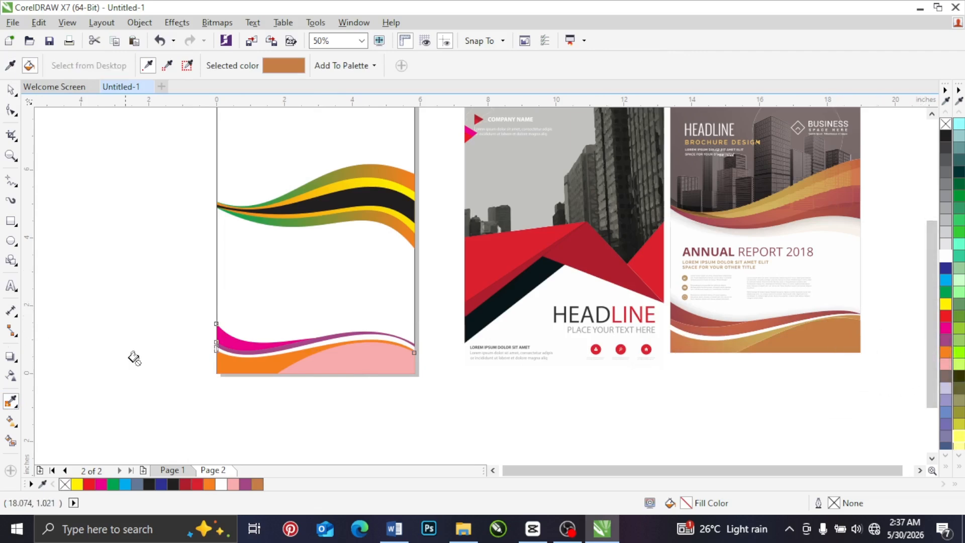
{"action": "left_click", "coordinate": [313, 366]}
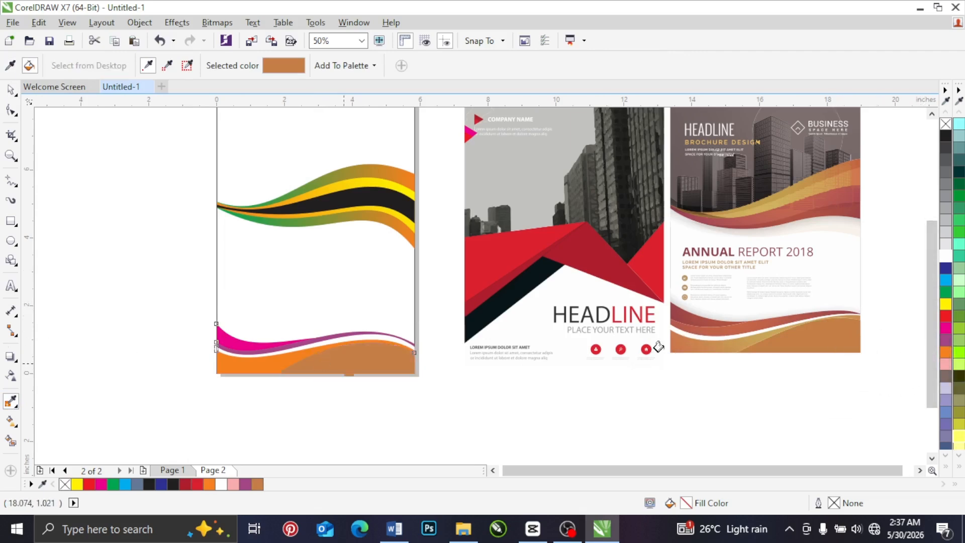
{"action": "left_click", "coordinate": [747, 339], "text": "shift"}
{"action": "left_click", "coordinate": [243, 361]}
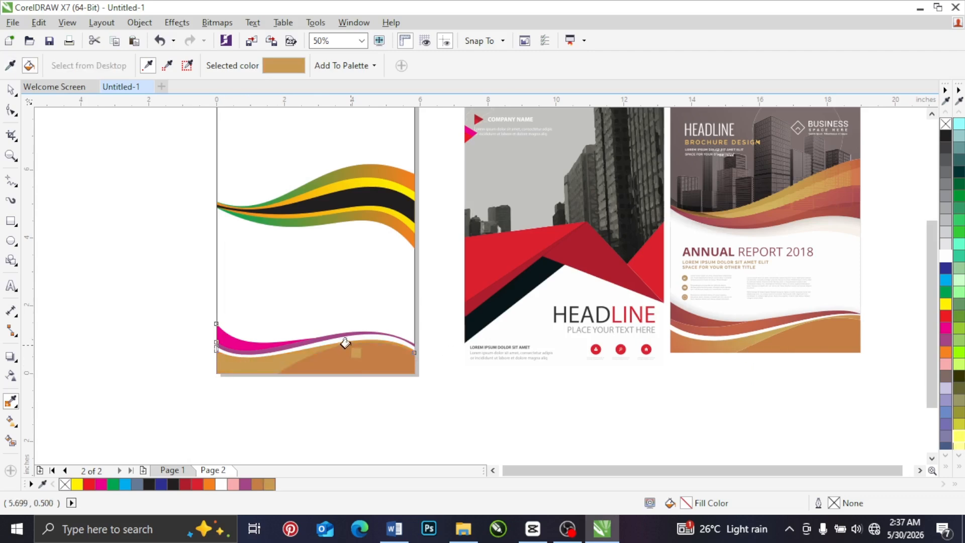
Step: Recolour the purple wave terracotta and the magenta wave dark red, using colours sampled from the annual report reference's lower waves
{"action": "left_click", "coordinate": [724, 327], "text": "shift"}
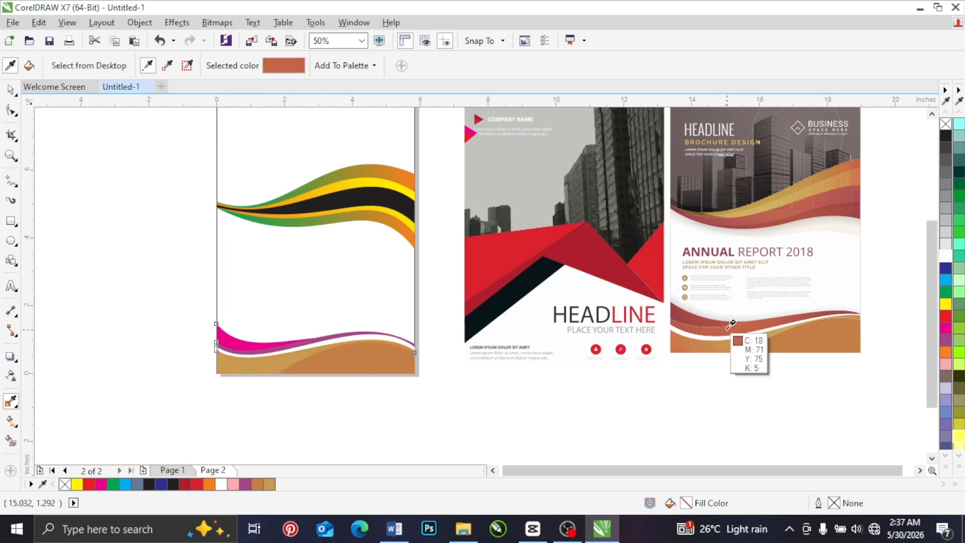
{"action": "left_click", "coordinate": [273, 345]}
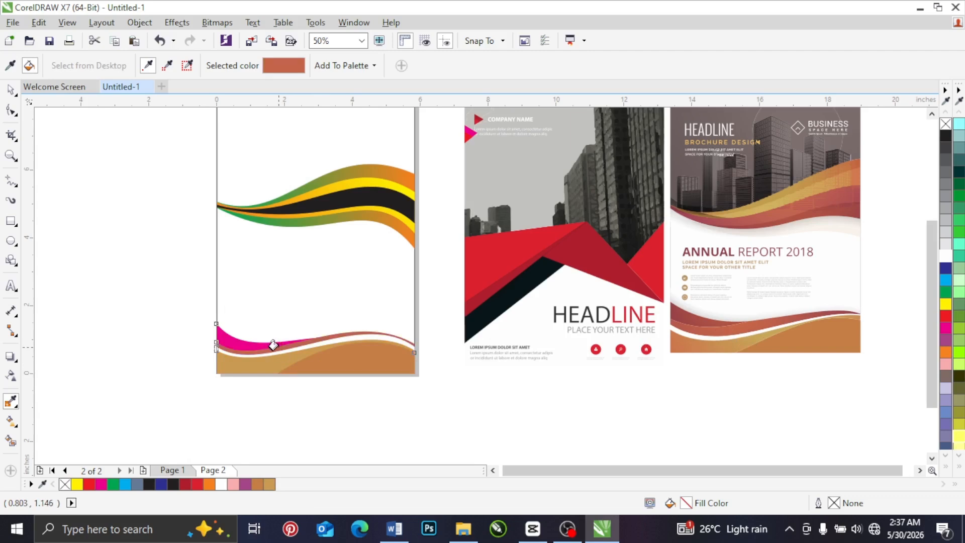
{"action": "key", "text": "shift"}
{"action": "left_click", "coordinate": [690, 313]}
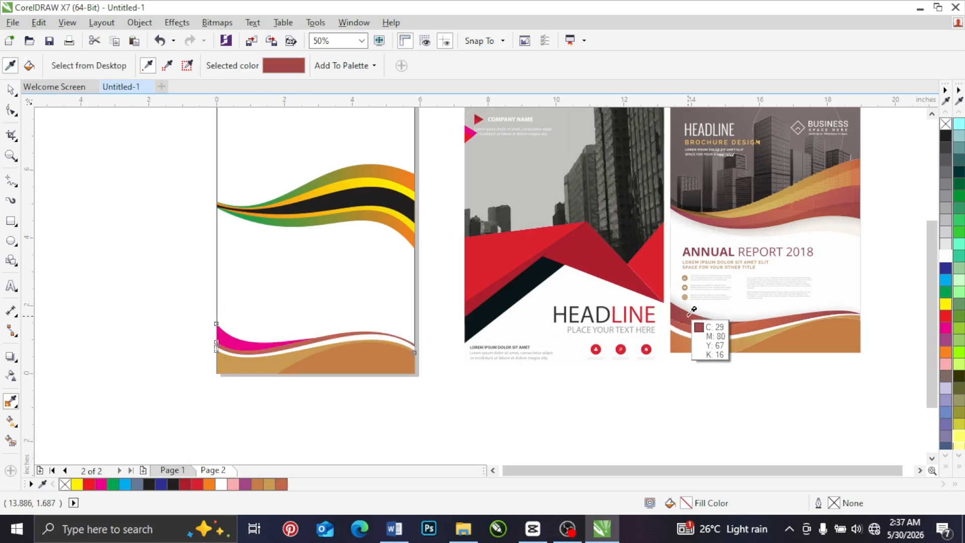
{"action": "left_click", "coordinate": [218, 340]}
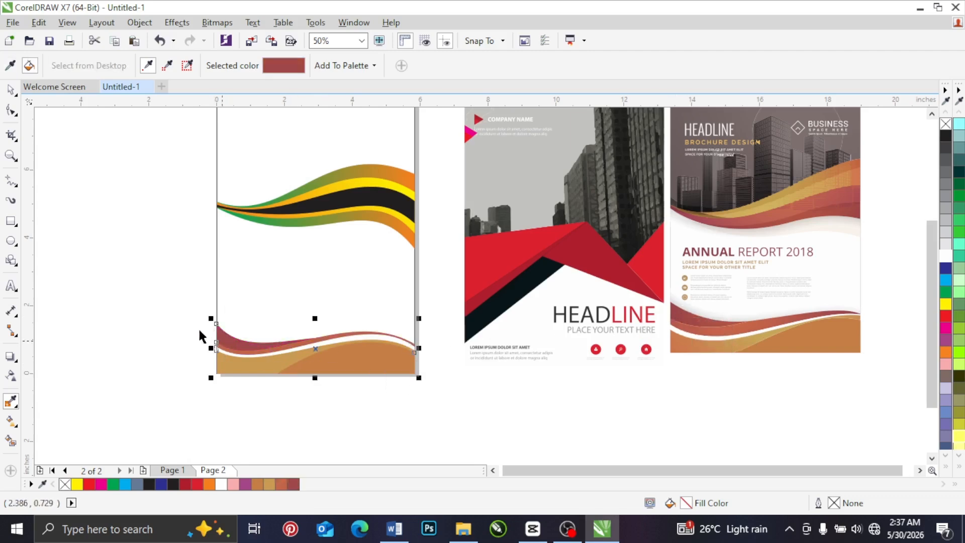
{"action": "key", "text": "ctrl+v"}
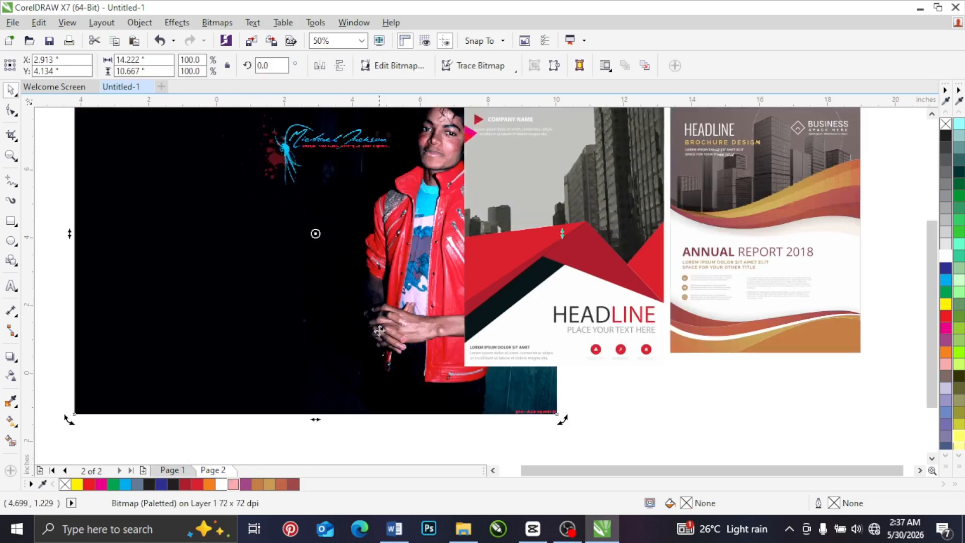
{"action": "scroll", "coordinate": [380, 329], "scroll_direction": "down", "scroll_amount": 2}
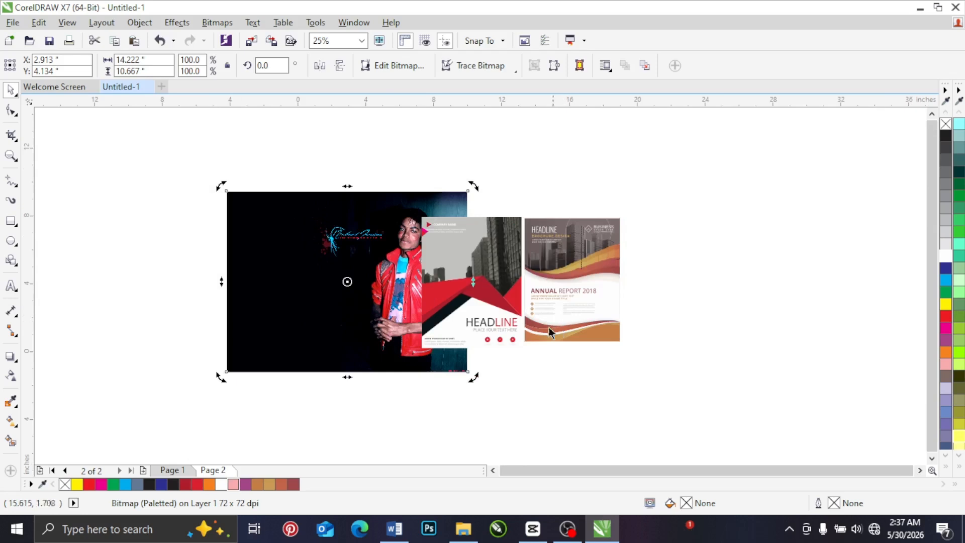
{"action": "left_click_drag", "start_coordinate": [360, 263], "coordinate": [139, 262]}
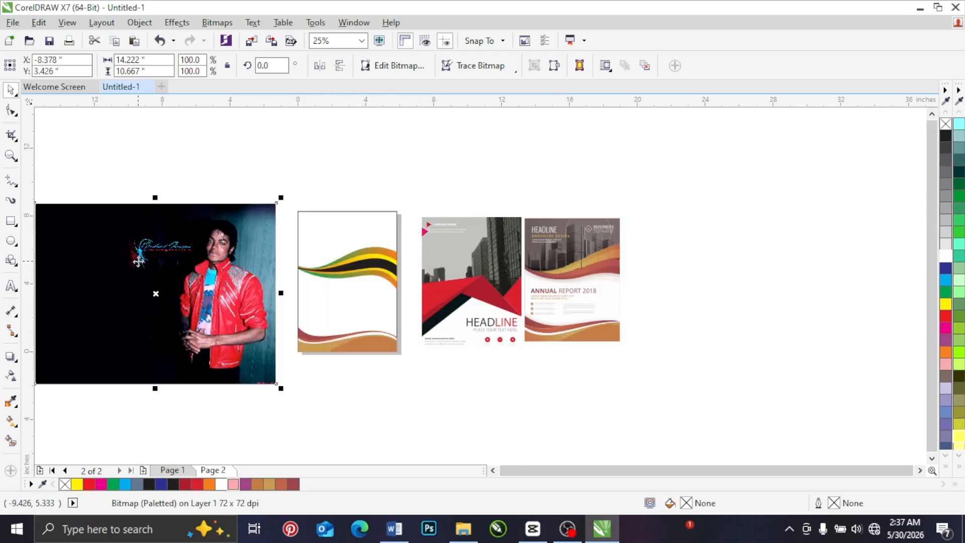
{"action": "key", "text": "Delete"}
Step: Remove the outline from the page-sized background rectangle
{"action": "scroll", "coordinate": [330, 337], "scroll_direction": "up", "scroll_amount": 4}
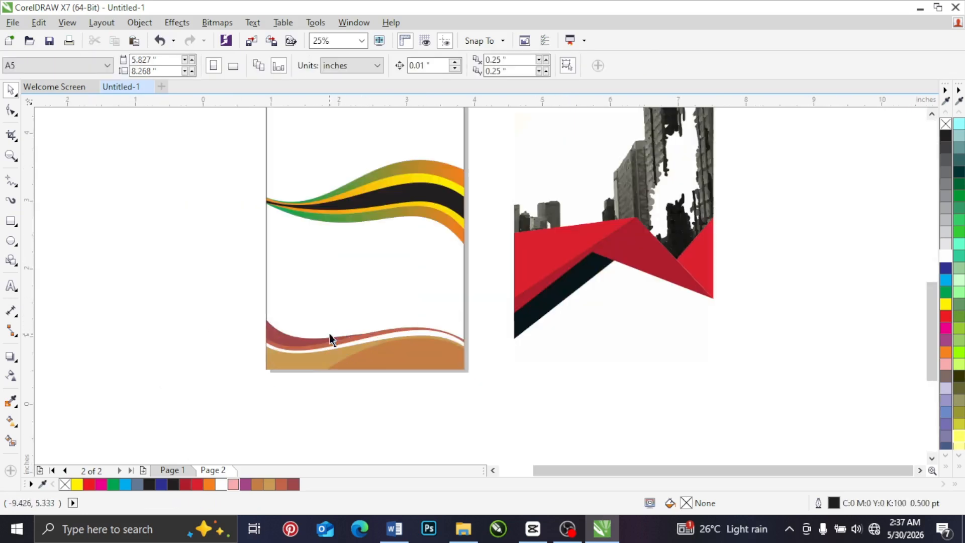
{"action": "scroll", "coordinate": [396, 396], "scroll_direction": "down", "scroll_amount": 2}
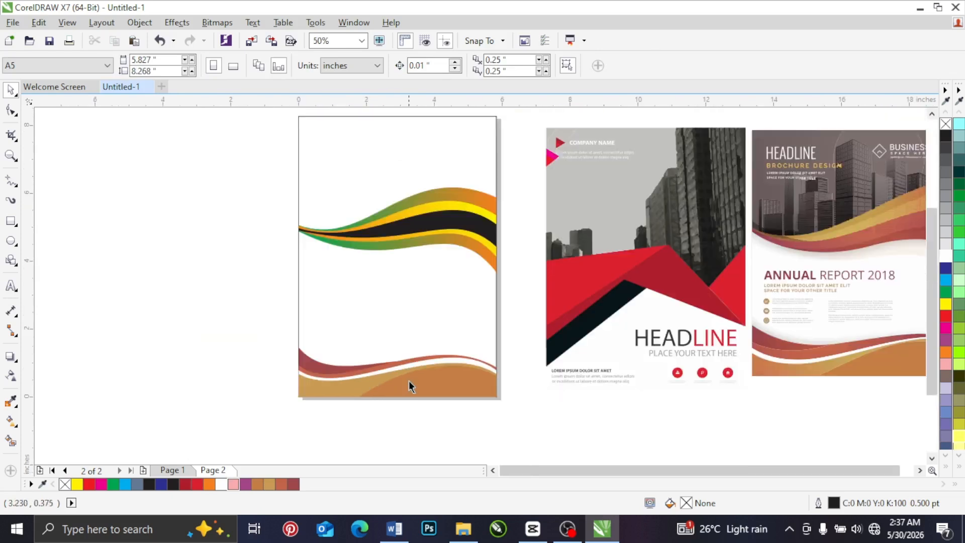
{"action": "scroll", "coordinate": [645, 474], "scroll_direction": "right", "scroll_amount": 1}
{"action": "scroll", "coordinate": [654, 475], "scroll_direction": "right", "scroll_amount": 1}
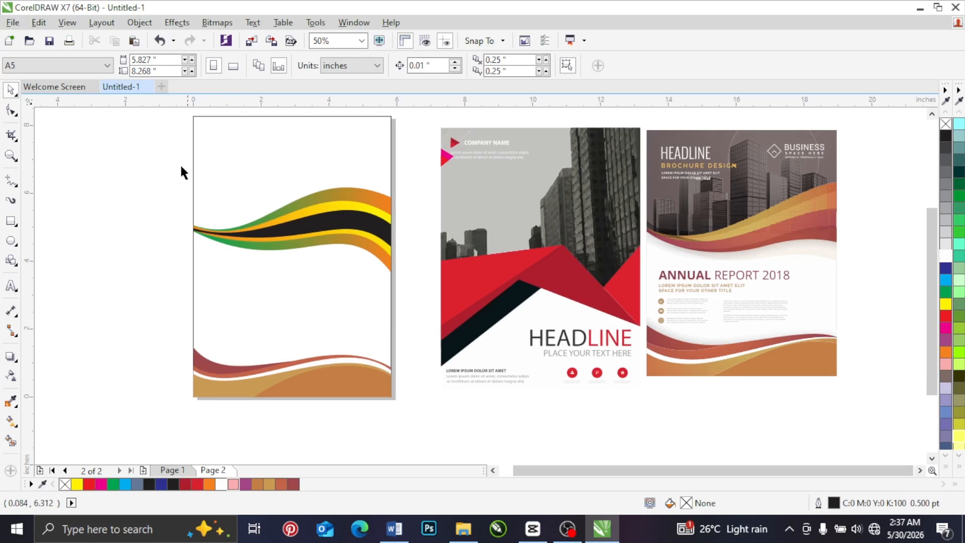
{"action": "left_click_drag", "start_coordinate": [188, 110], "coordinate": [421, 442]}
{"action": "left_click", "coordinate": [365, 148]}
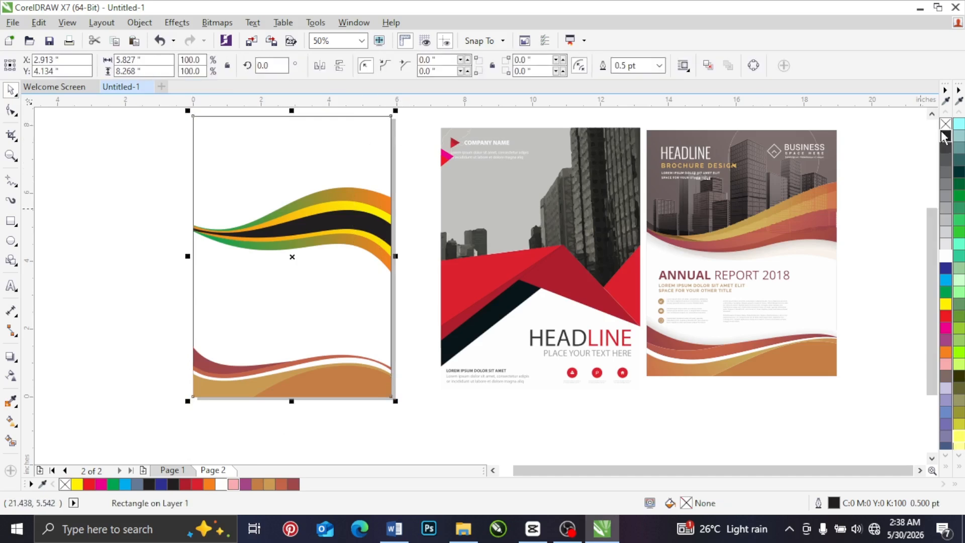
{"action": "right_click", "coordinate": [946, 258]}
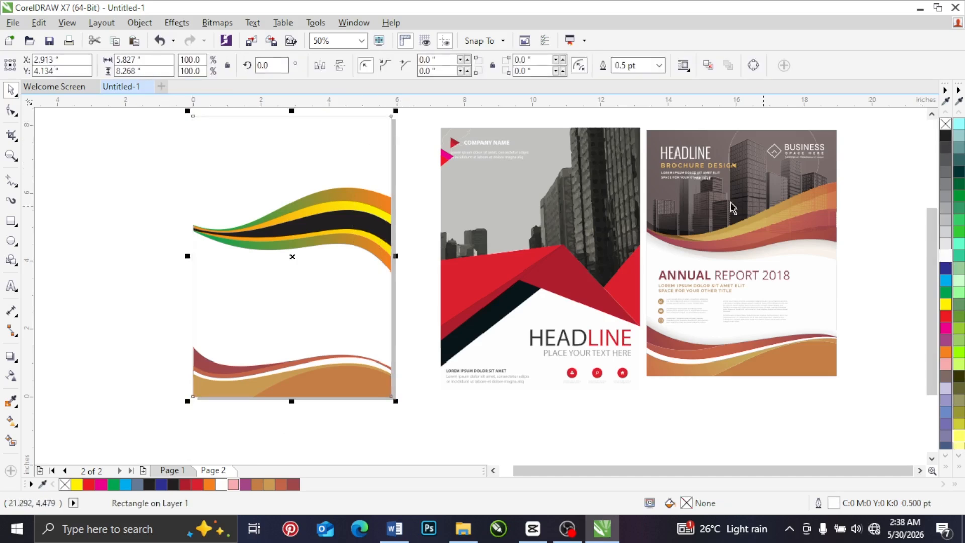
{"action": "right_click", "coordinate": [946, 124]}
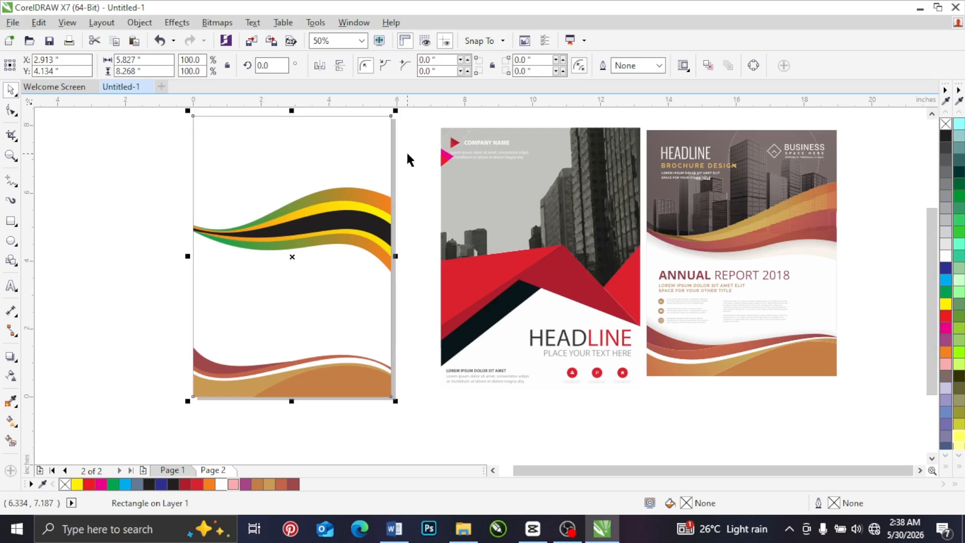
Step: Recolour the outer green-orange band of the middle ribbon dark red, sampled from the annual report reference's middle wave
{"action": "left_click", "coordinate": [12, 403]}
{"action": "left_click", "coordinate": [839, 247]}
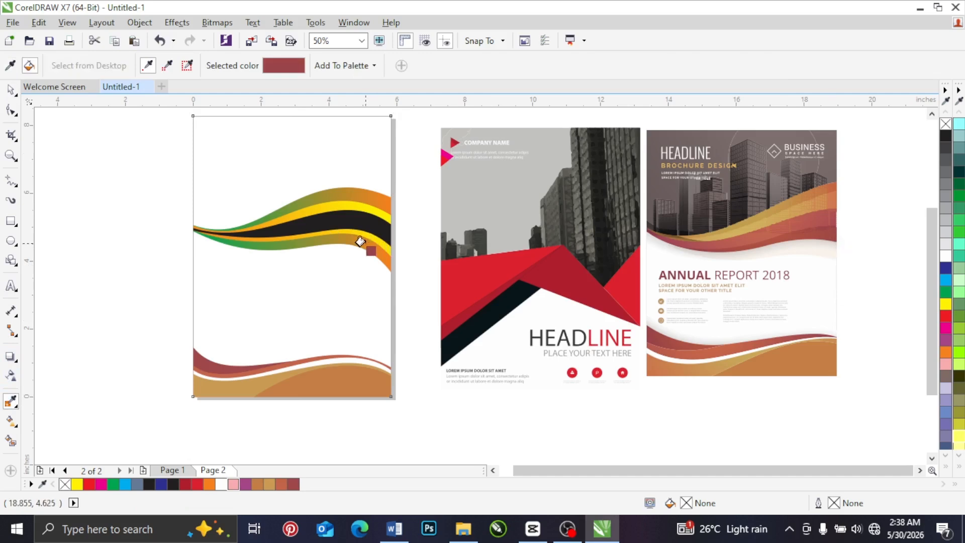
{"action": "left_click", "coordinate": [360, 242]}
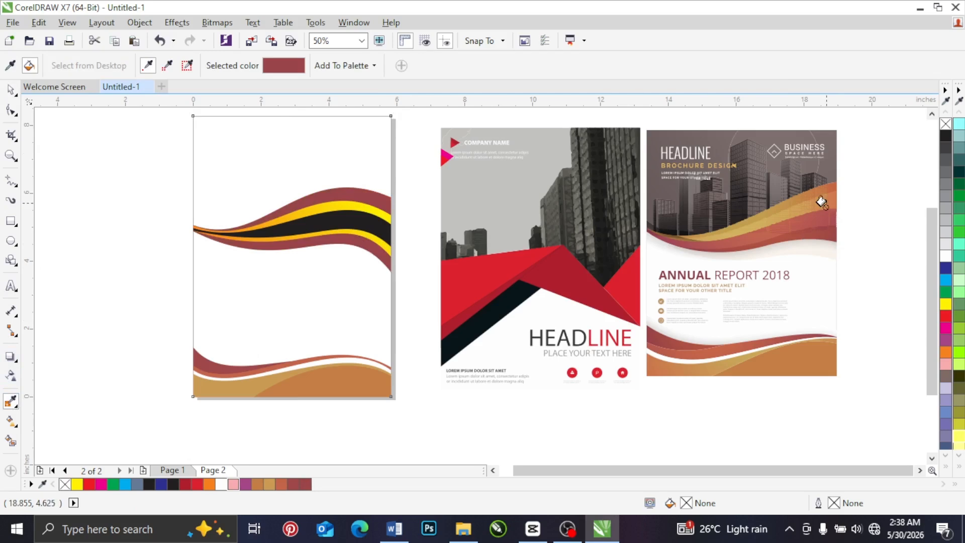
Step: Recolour the middle ribbon's black core light orange and its yellow band golden, using colours sampled from the annual report reference's middle wave
{"action": "left_click", "coordinate": [835, 213], "text": "shift"}
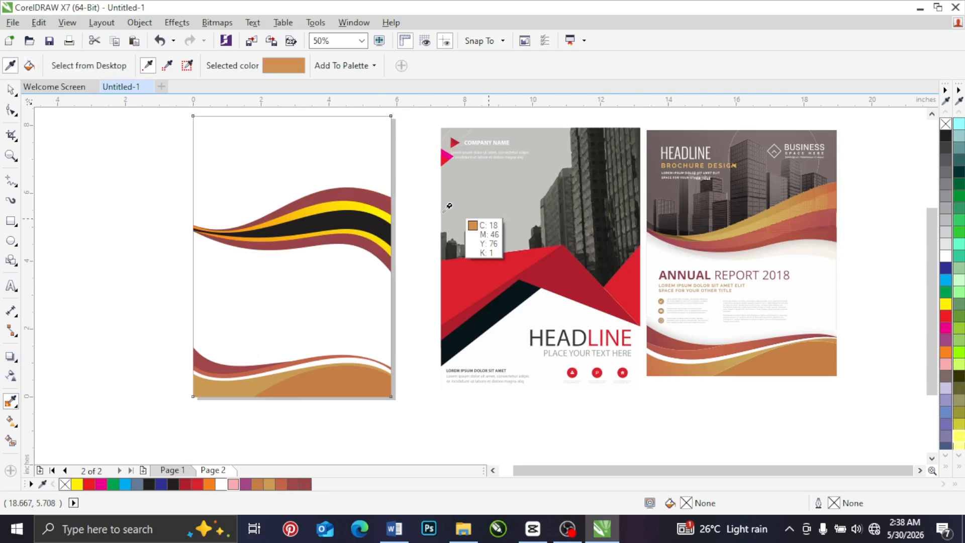
{"action": "left_click", "coordinate": [339, 214]}
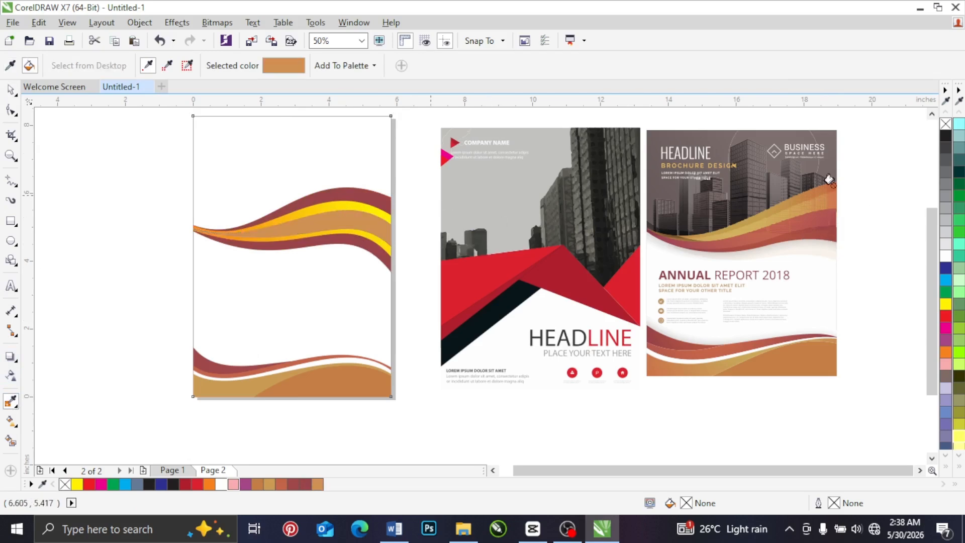
{"action": "left_click", "coordinate": [786, 207]}
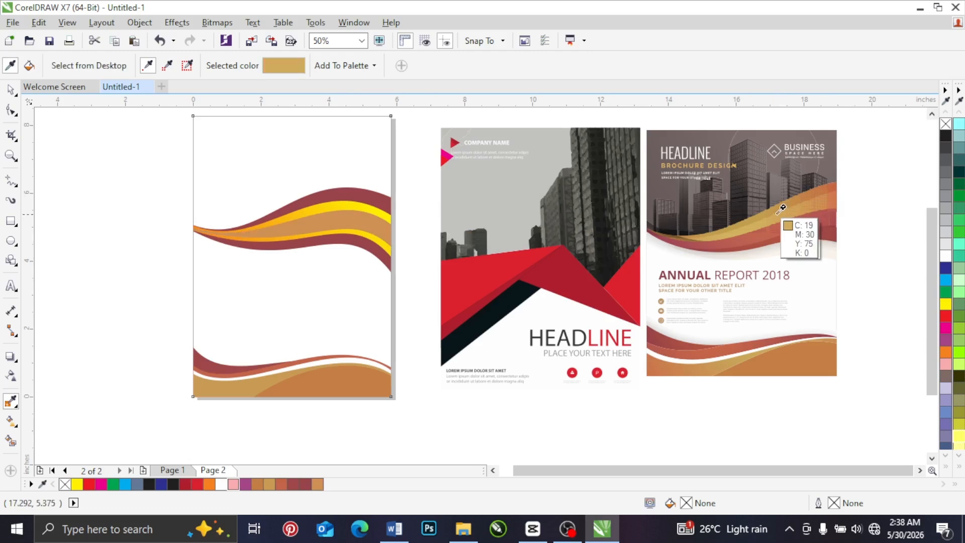
{"action": "left_click", "coordinate": [325, 205]}
{"action": "key", "text": "space"}
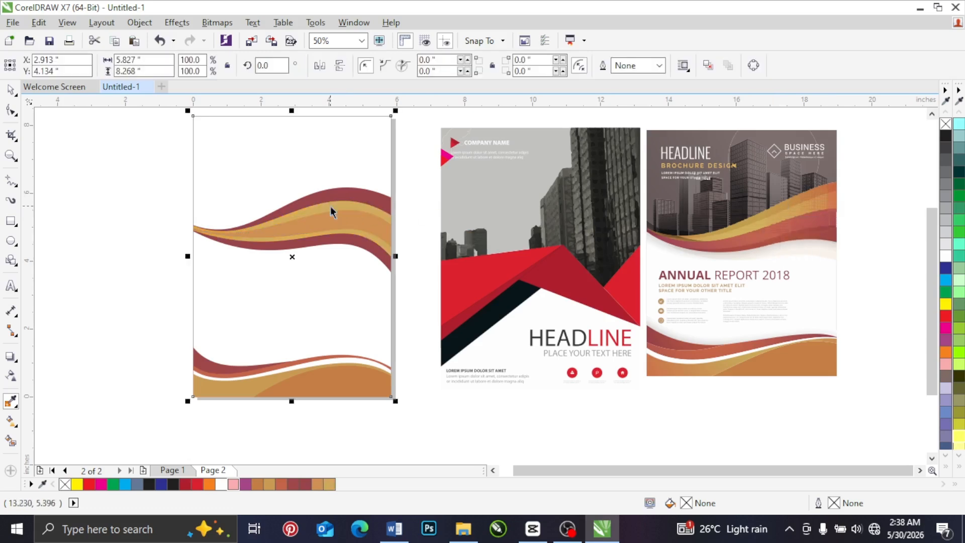
{"action": "left_click", "coordinate": [126, 173]}
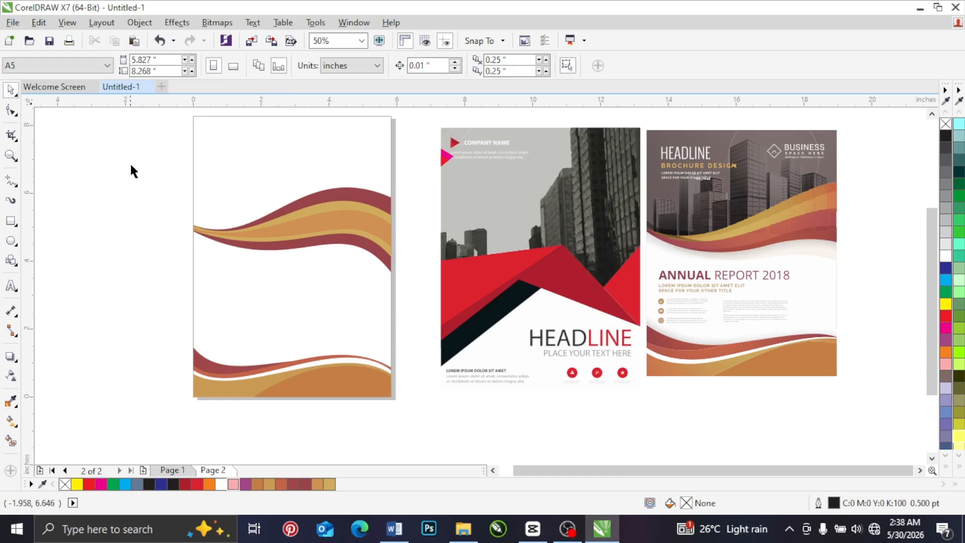
{"action": "left_click", "coordinate": [201, 121]}
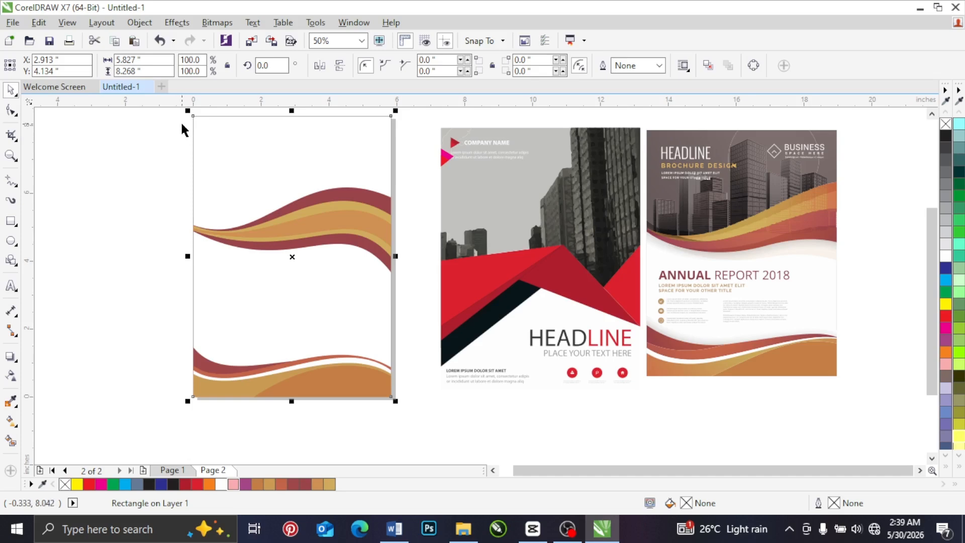
{"action": "left_click", "coordinate": [931, 116]}
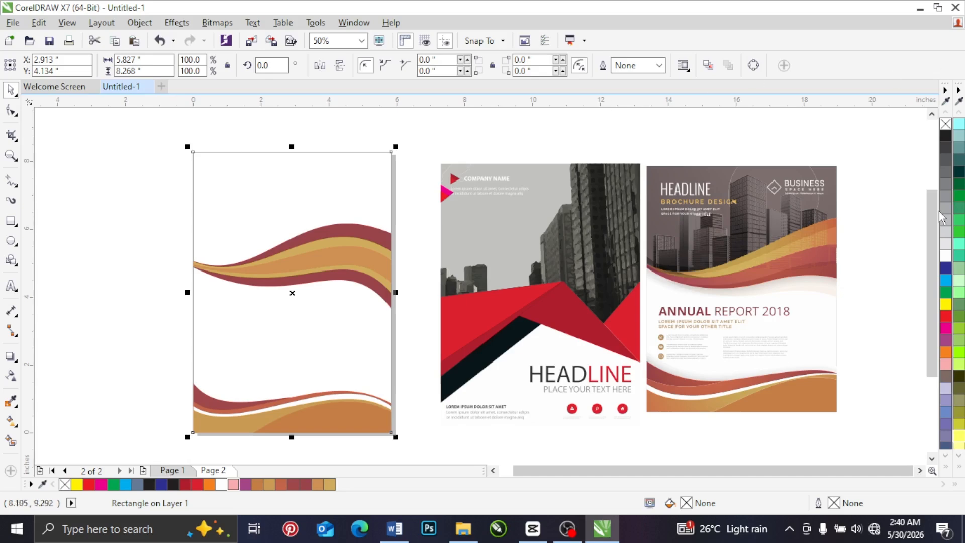
{"action": "left_click_drag", "start_coordinate": [934, 210], "coordinate": [933, 228]}
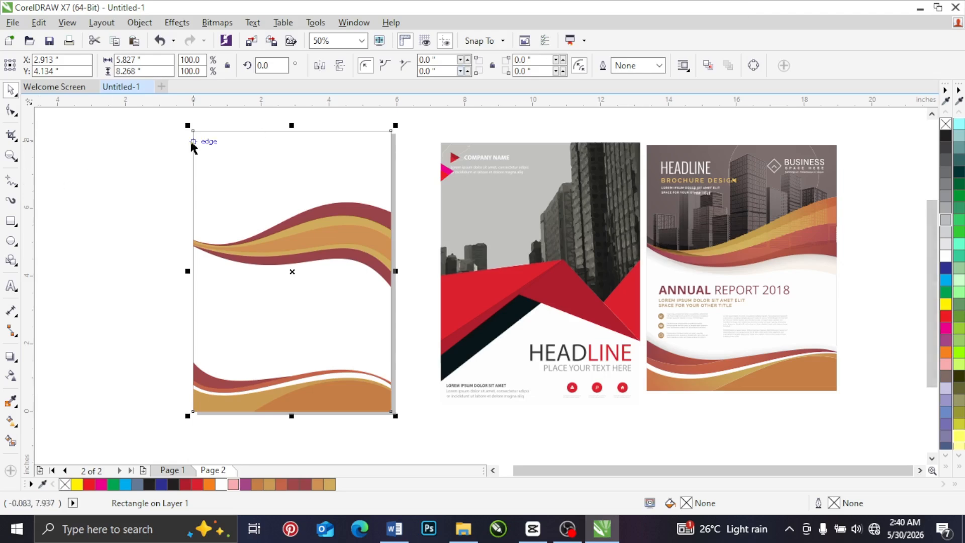
{"action": "left_click", "coordinate": [161, 138]}
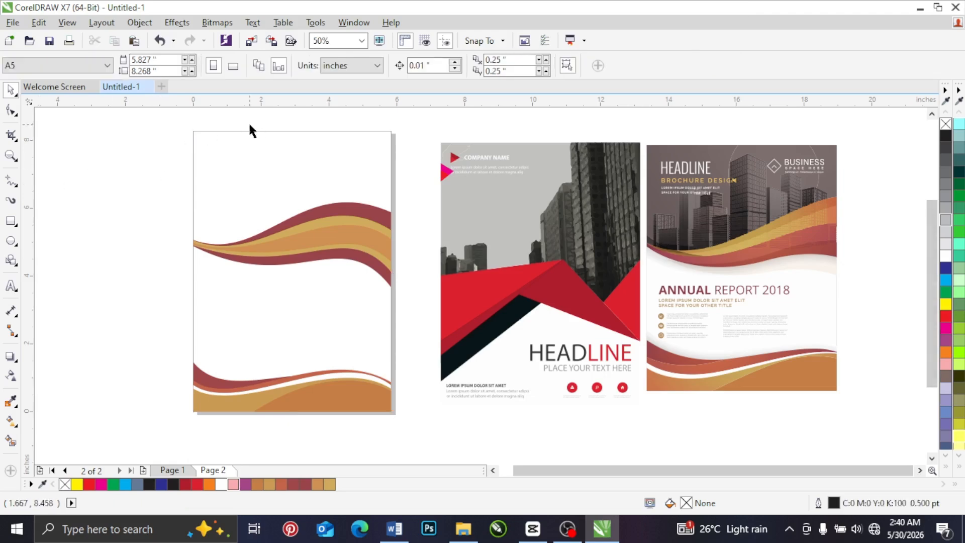